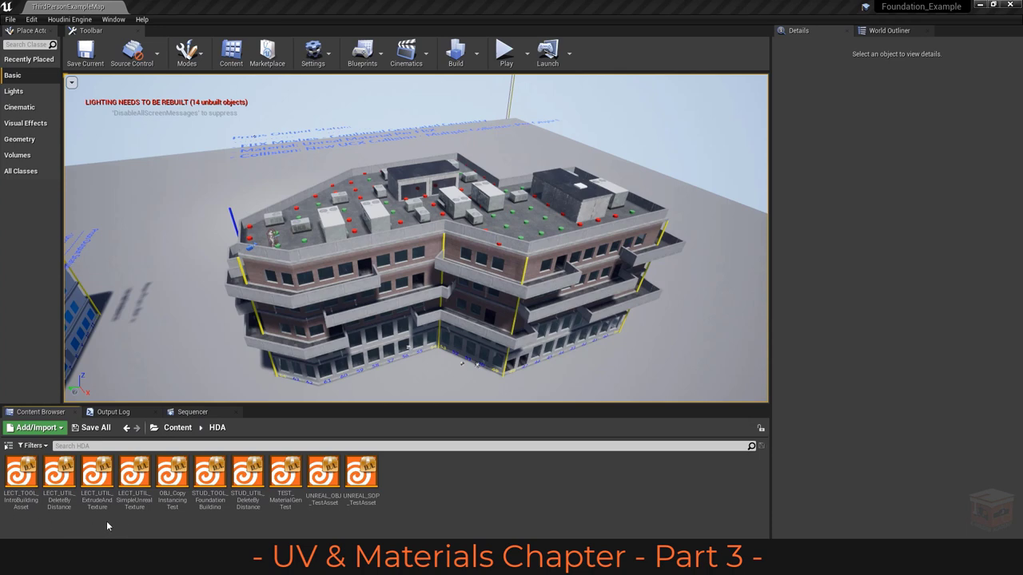
Examine the building's facade up close in the level, selecting the LECT_UTIL_ExtrudeAndTexture and LECT_UTIL_SimpleUnrealTexture assets
{"action": "left_click", "coordinate": [93, 477]}
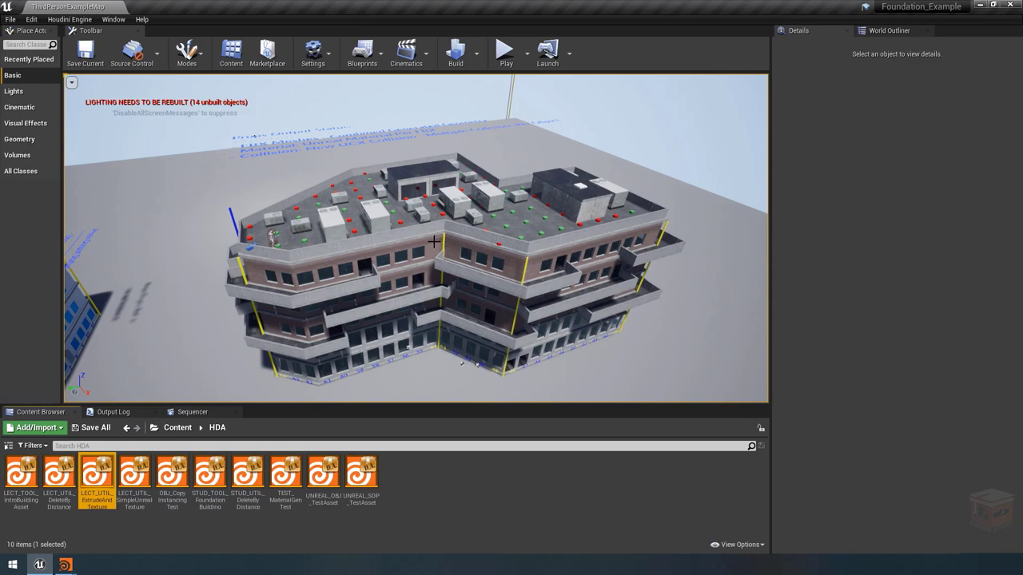
{"action": "right_click_drag", "start_coordinate": [436, 241], "coordinate": [475, 200]}
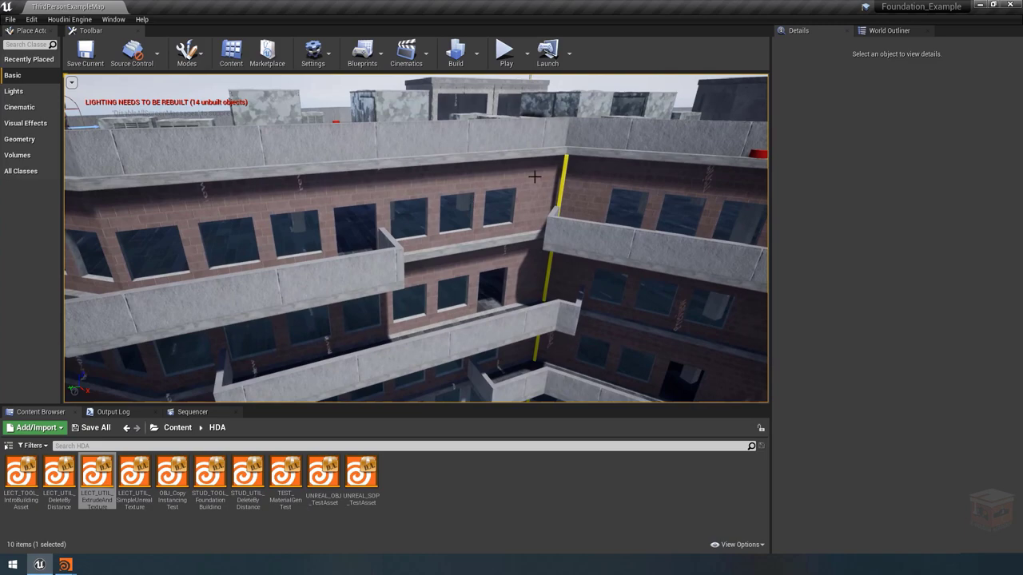
{"action": "mouse_move", "coordinate": [534, 177]}
{"action": "right_mouse_down"}
{"action": "mouse_move", "coordinate": [559, 180]}
{"action": "mouse_move", "coordinate": [559, 164]}
{"action": "mouse_move", "coordinate": [547, 200]}
{"action": "mouse_move", "coordinate": [531, 179]}
{"action": "right_mouse_up"}
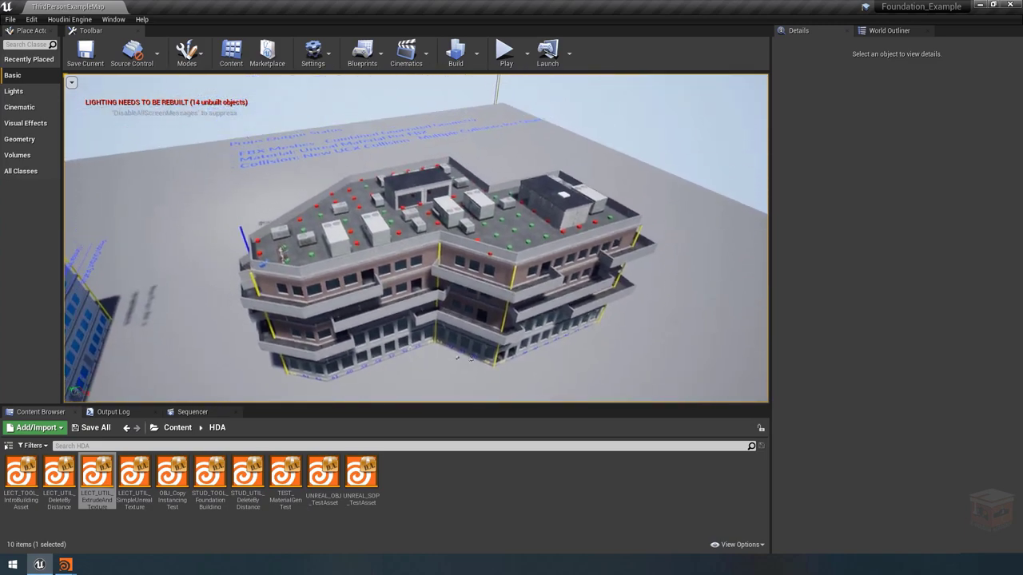
{"action": "left_click", "coordinate": [135, 471]}
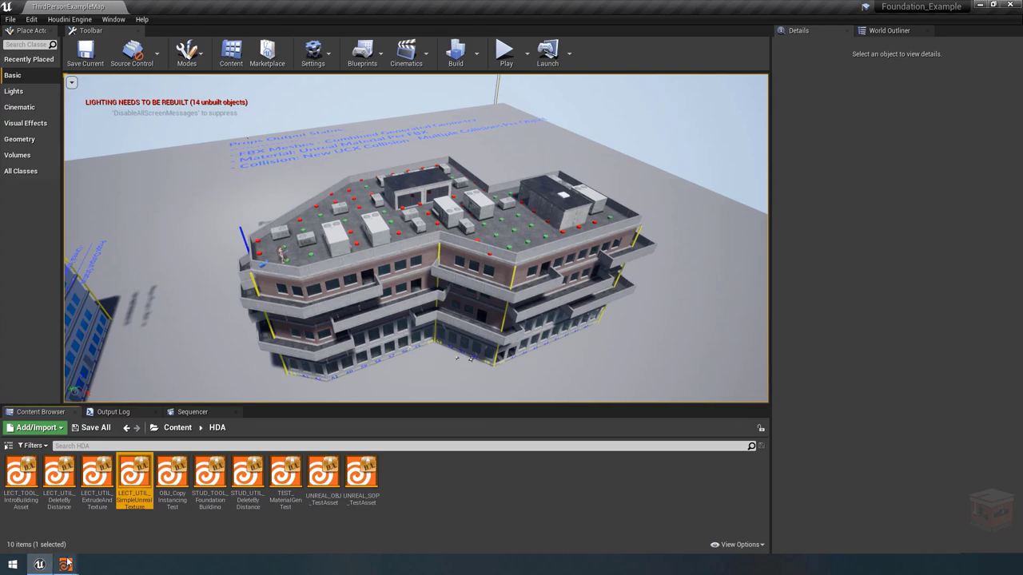
Switch to Houdini, go up to the buildingAsset network and review the polyextrude_Trim and LECT_ExtrudeAndTexture_Floors parameters
{"action": "mouse_move", "coordinate": [66, 564]}
{"action": "left_click", "coordinate": [156, 515]}
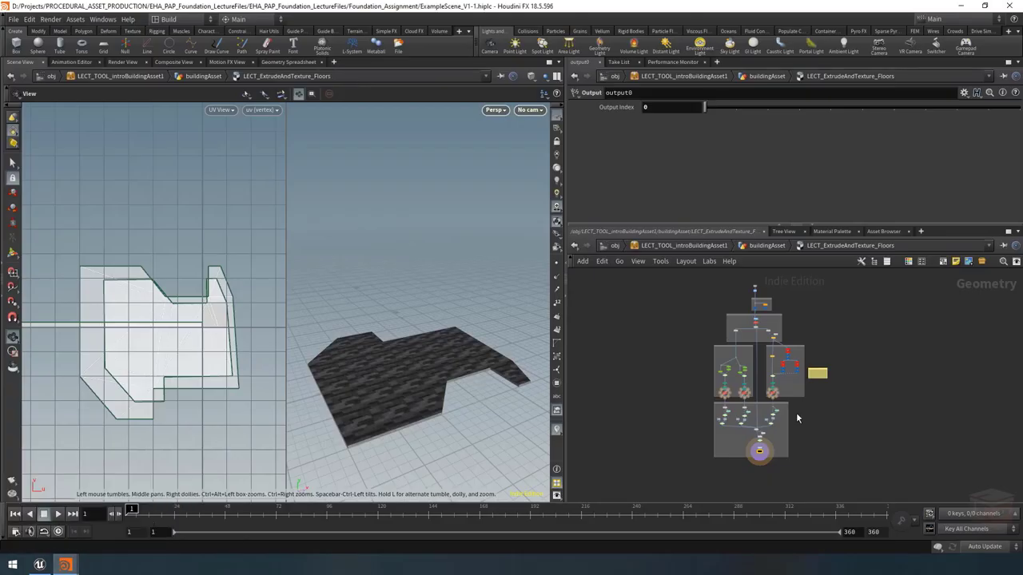
{"action": "key", "text": "u"}
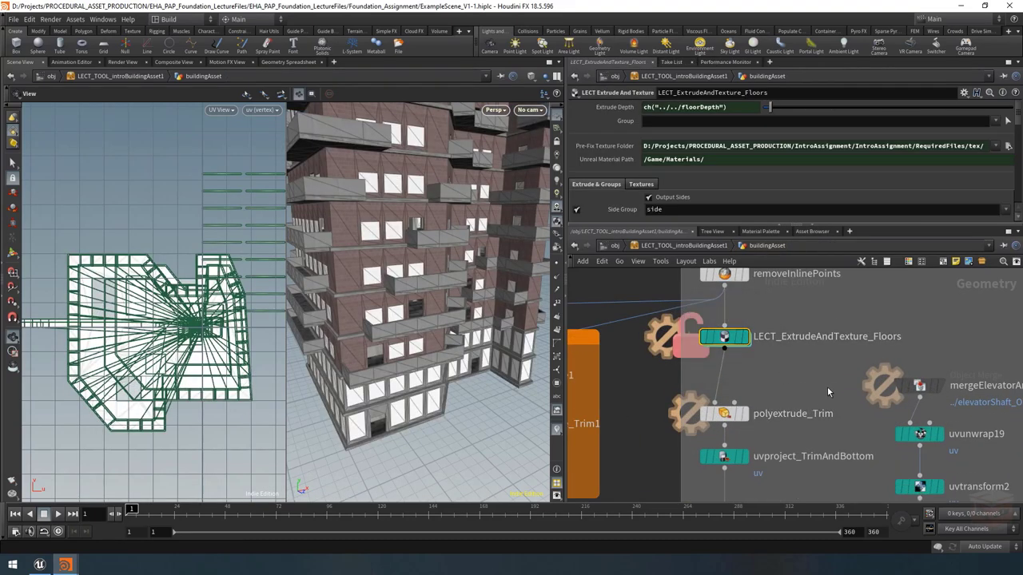
{"action": "left_click_drag", "start_coordinate": [827, 388], "coordinate": [707, 432]}
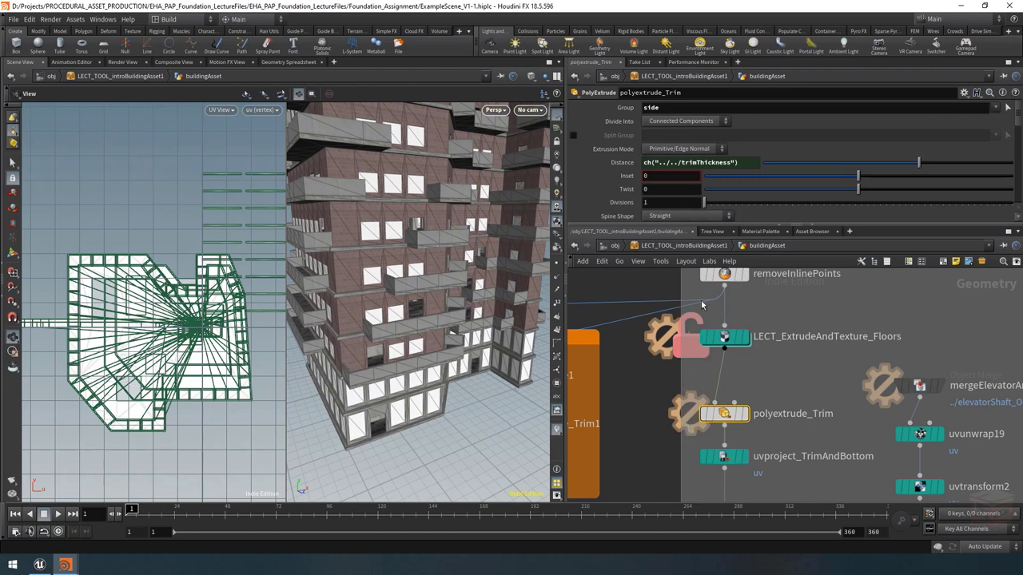
{"action": "left_click", "coordinate": [725, 338]}
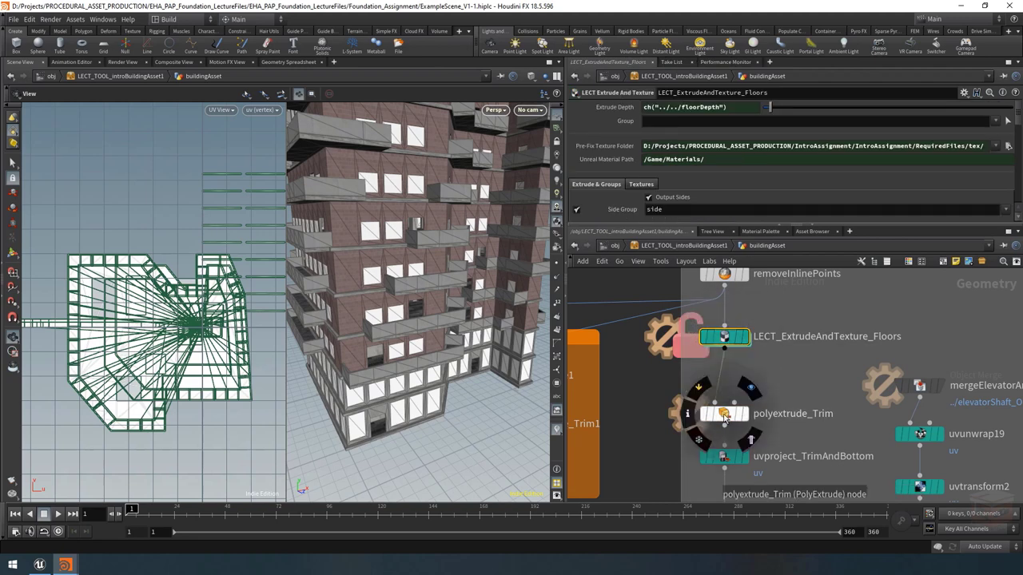
Inspect uvquickshade_Side_TEMP inside LECT_ExtrudeAndTexture_Floors and return to the buildingAsset network
{"action": "double_click", "coordinate": [723, 339]}
{"action": "scroll", "coordinate": [765, 381], "scroll_direction": "up", "scroll_amount": 8}
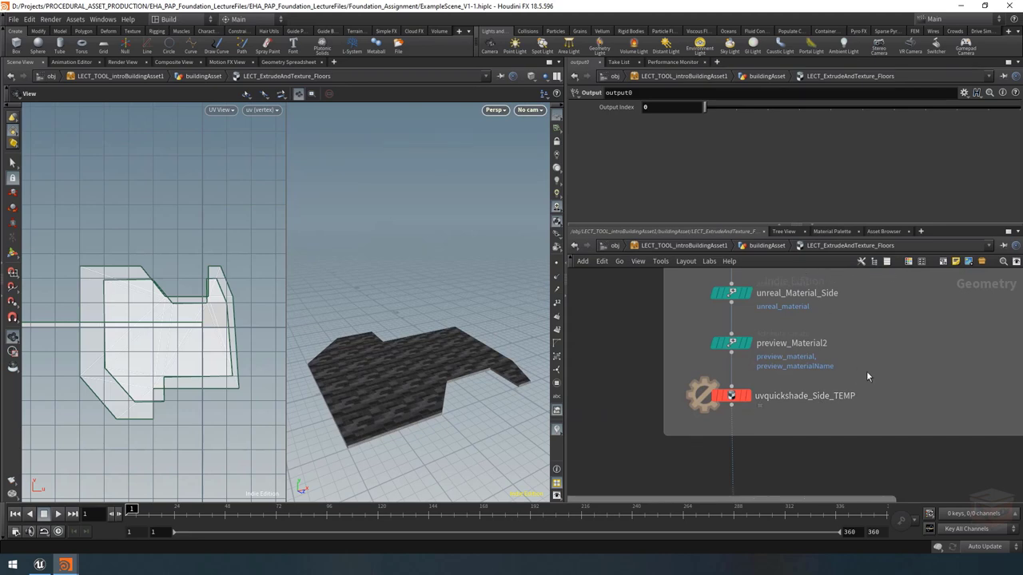
{"action": "left_click", "coordinate": [730, 396]}
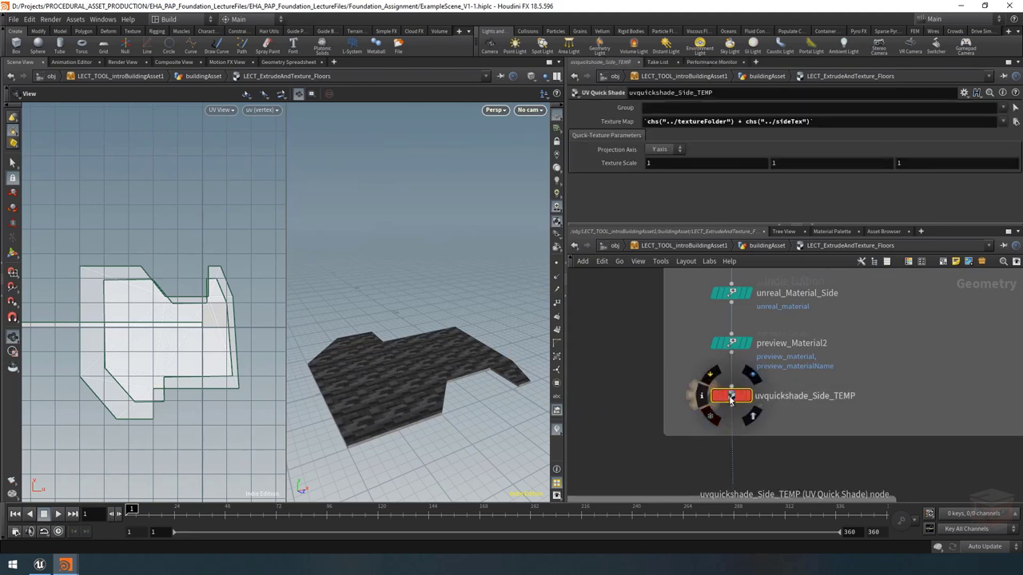
{"action": "left_click", "coordinate": [765, 246]}
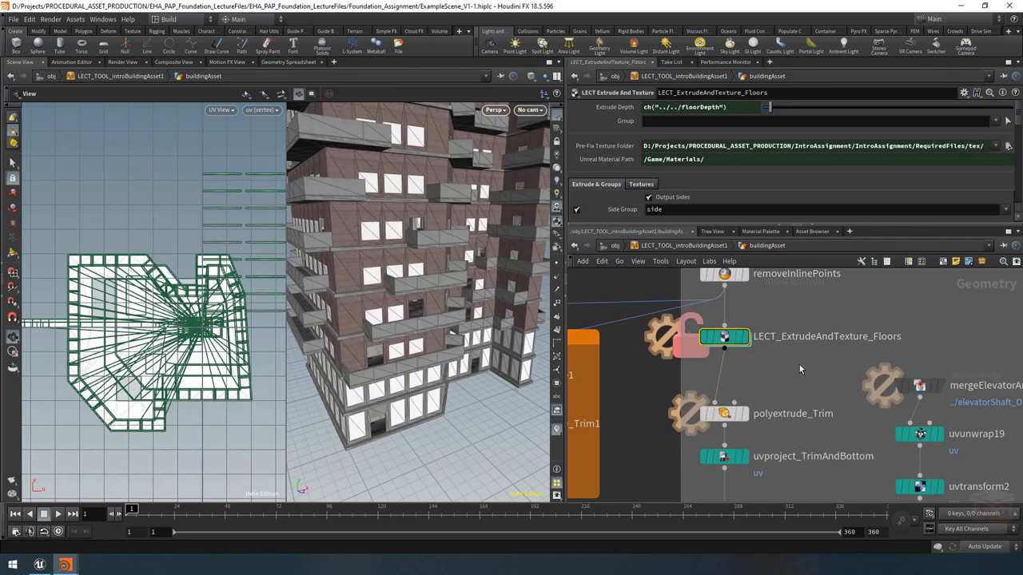
Survey the buildingAsset network surrounding the LECT_ExtrudeAndTexture_Floors node
{"action": "mouse_move", "coordinate": [727, 342]}
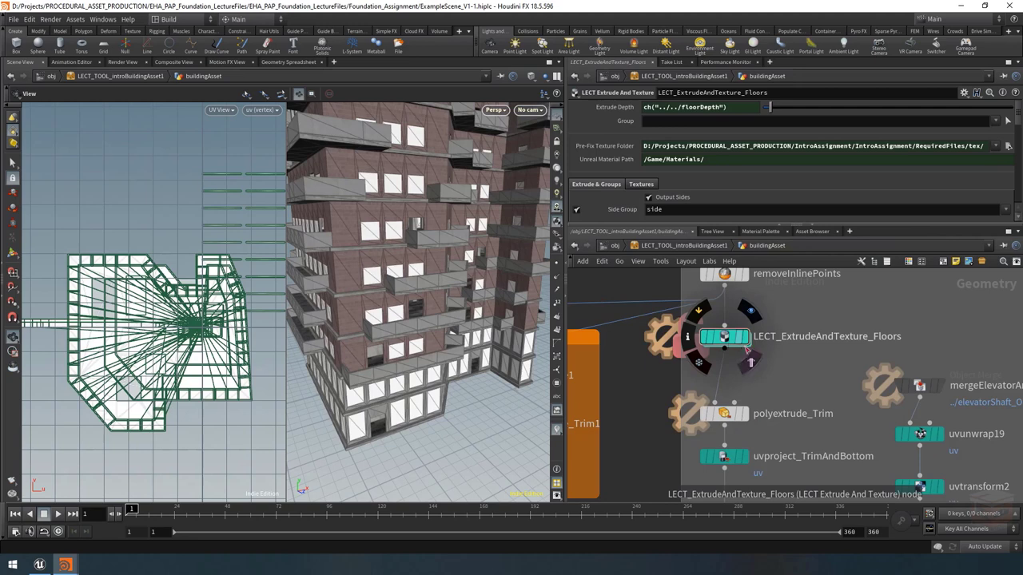
{"action": "scroll", "coordinate": [743, 384], "scroll_direction": "down", "scroll_amount": 10}
{"action": "middle_click_drag", "start_coordinate": [732, 435], "coordinate": [834, 375]}
{"action": "scroll", "coordinate": [769, 376], "scroll_direction": "up", "scroll_amount": 5}
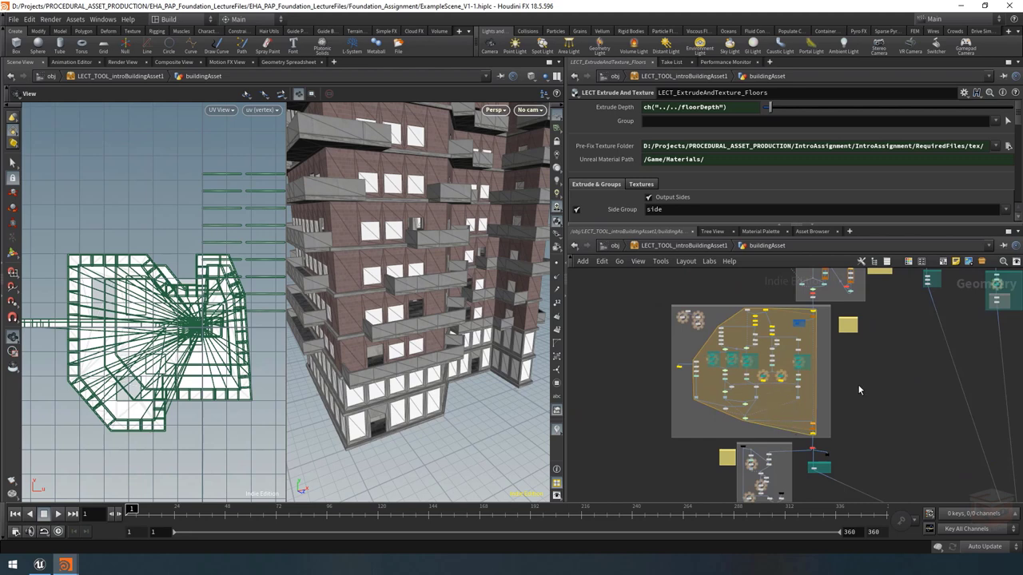
{"action": "scroll", "coordinate": [861, 386], "scroll_direction": "down", "scroll_amount": 5}
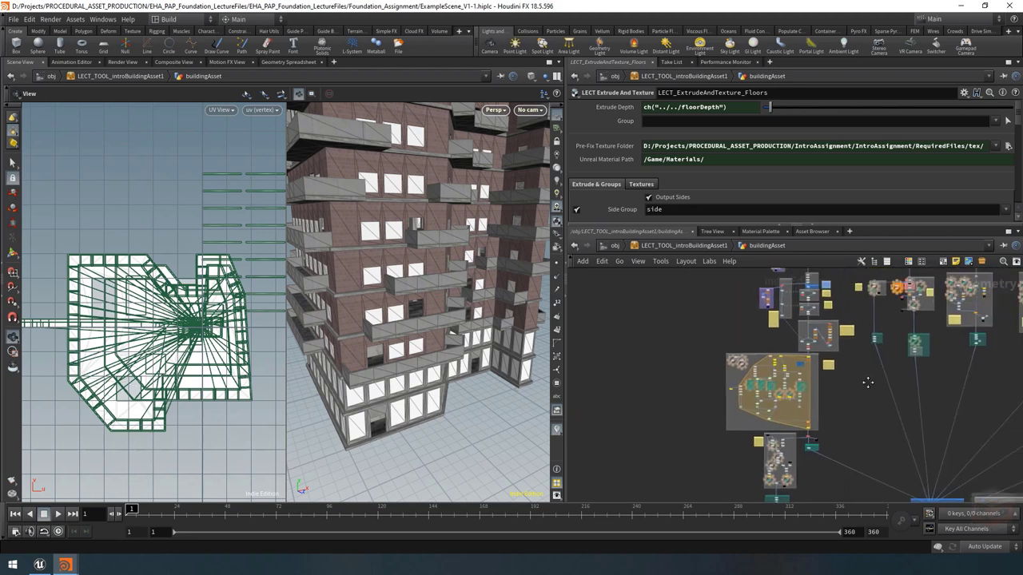
{"action": "scroll", "coordinate": [854, 346], "scroll_direction": "up", "scroll_amount": 6}
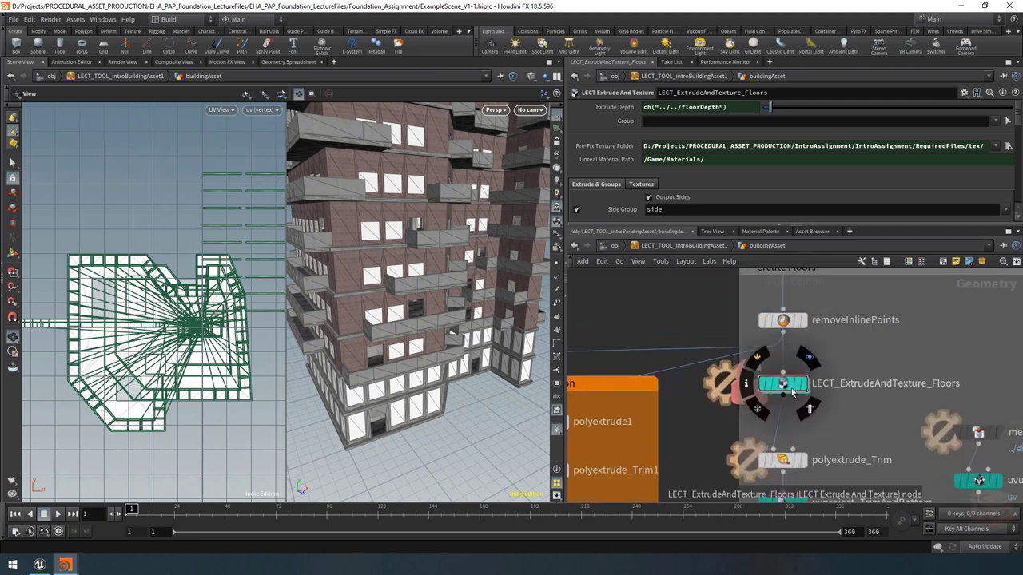
Enter the LECT_ExtrudeAndTexture_Floors asset and enlarge the network pane to show its whole node graph
{"action": "double_click", "coordinate": [786, 384]}
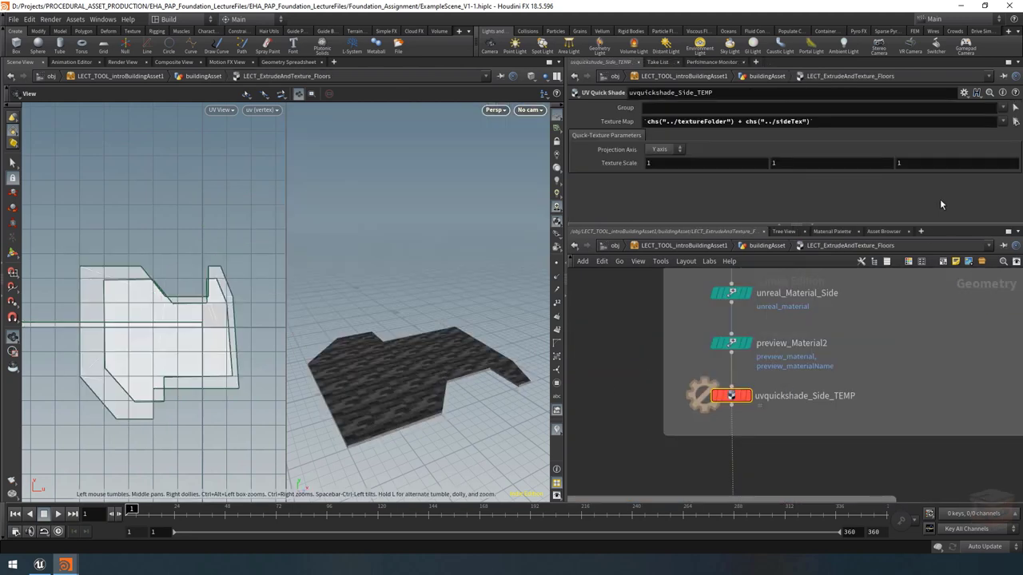
{"action": "left_click_drag", "start_coordinate": [931, 228], "coordinate": [925, 275]}
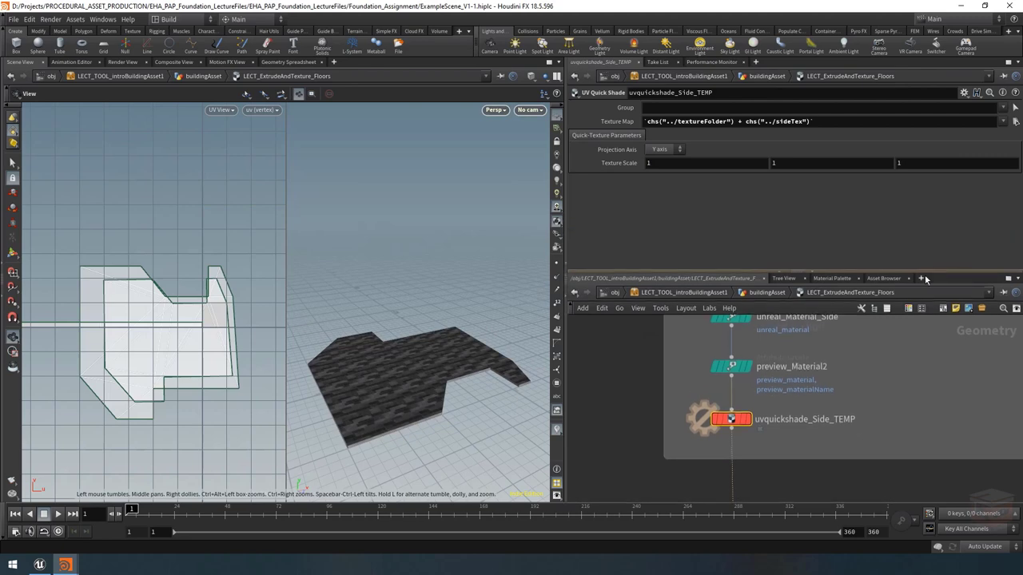
{"action": "scroll", "coordinate": [908, 366], "scroll_direction": "down", "scroll_amount": 5}
{"action": "scroll", "coordinate": [872, 412], "scroll_direction": "down", "scroll_amount": 4}
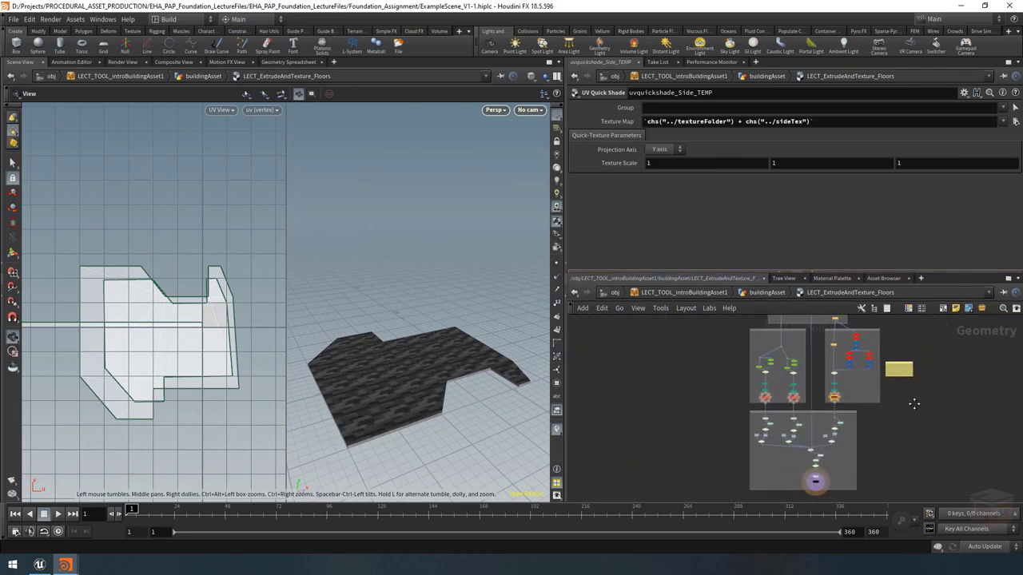
{"action": "middle_click_drag", "start_coordinate": [907, 345], "coordinate": [819, 386]}
{"action": "left_click_drag", "start_coordinate": [564, 324], "coordinate": [542, 324]}
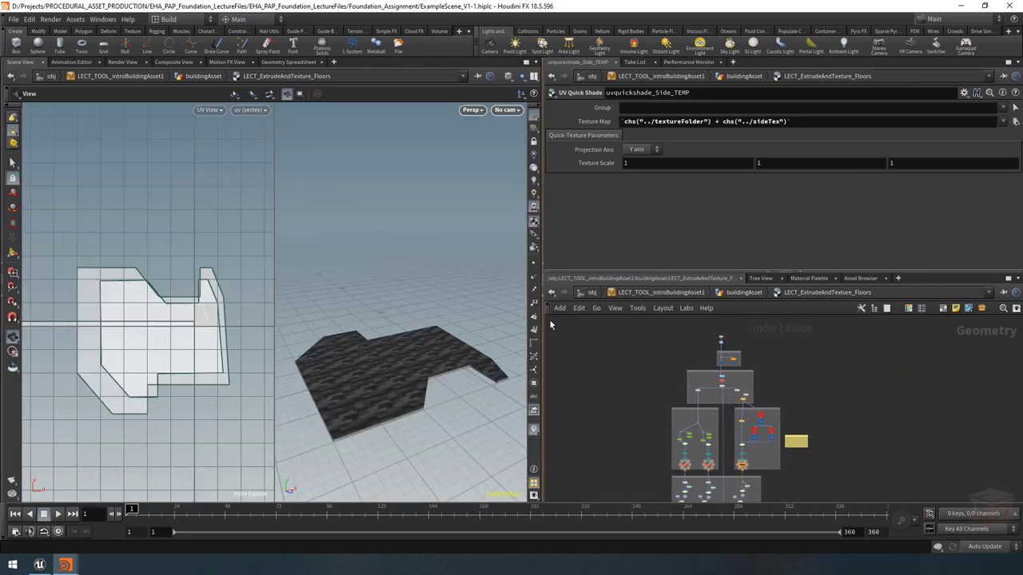
{"action": "left_click_drag", "start_coordinate": [668, 272], "coordinate": [668, 216]}
{"action": "scroll", "coordinate": [783, 306], "scroll_direction": "up", "scroll_amount": 5}
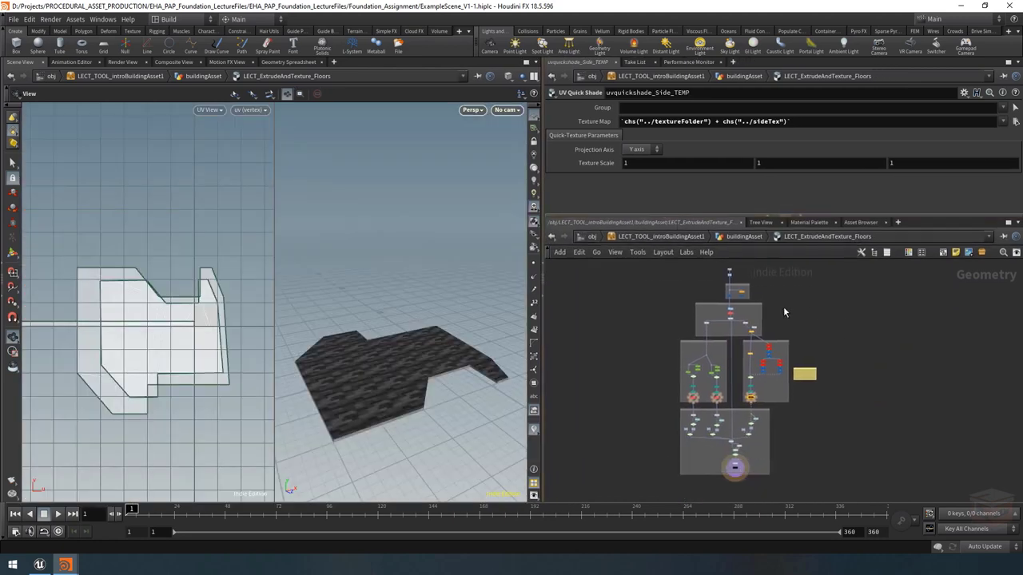
{"action": "scroll", "coordinate": [890, 308], "scroll_direction": "down", "scroll_amount": 6}
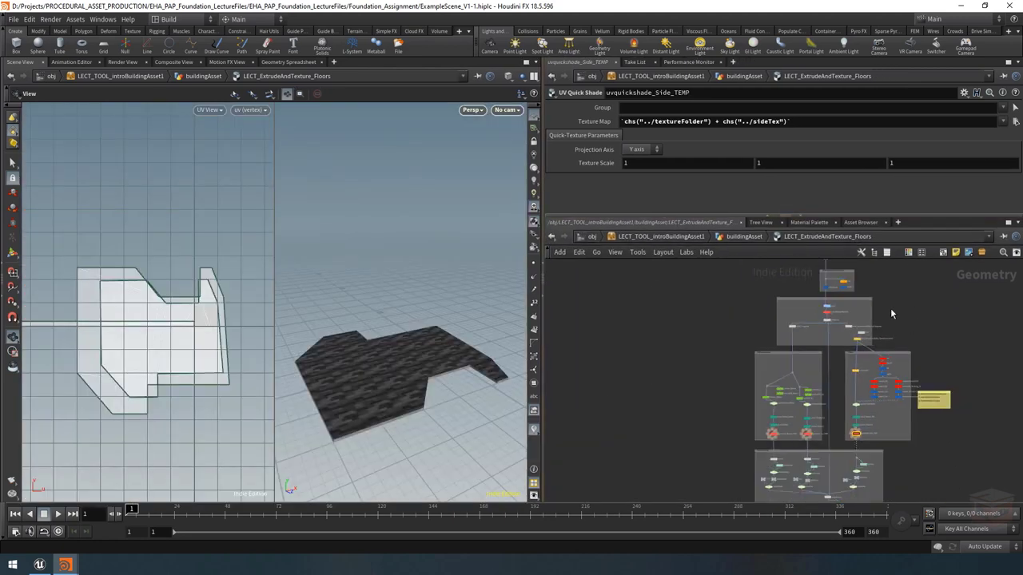
Select the splitting network box near the start of the graph together with the final output network box
{"action": "left_click_drag", "start_coordinate": [898, 297], "coordinate": [865, 312]}
{"action": "middle_click_drag", "start_coordinate": [898, 430], "coordinate": [883, 393]}
{"action": "left_click_drag", "start_coordinate": [882, 392], "coordinate": [865, 406], "text": "shift"}
{"action": "middle_click_drag", "start_coordinate": [948, 380], "coordinate": [941, 406]}
{"action": "scroll", "coordinate": [941, 406], "scroll_direction": "down", "scroll_amount": 1}
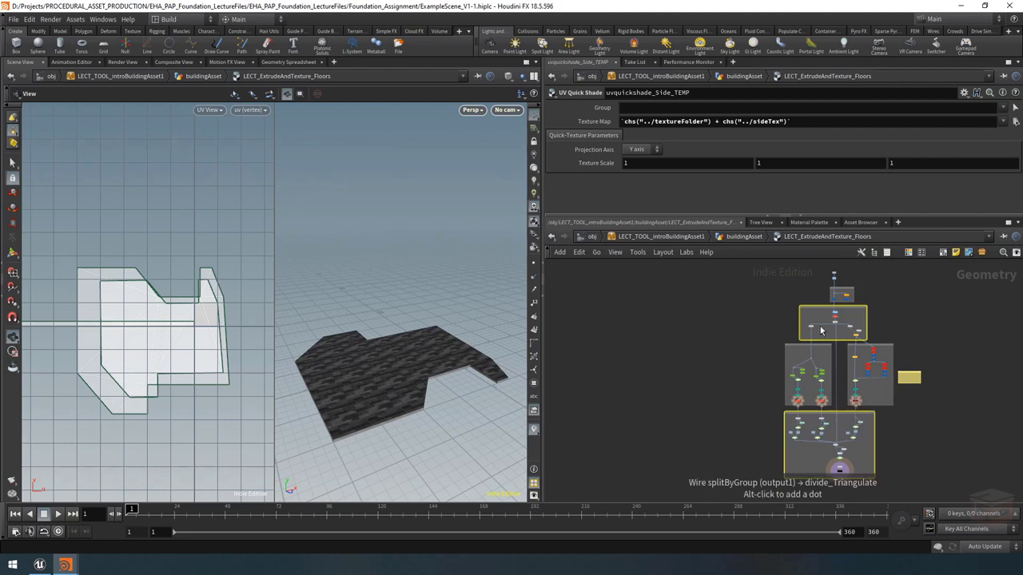
Open the LECT_ExtrudeAndTexture_Floors parameters in a floating window and place it beside the 3D view
{"action": "left_click_drag", "start_coordinate": [397, 439], "coordinate": [384, 375]}
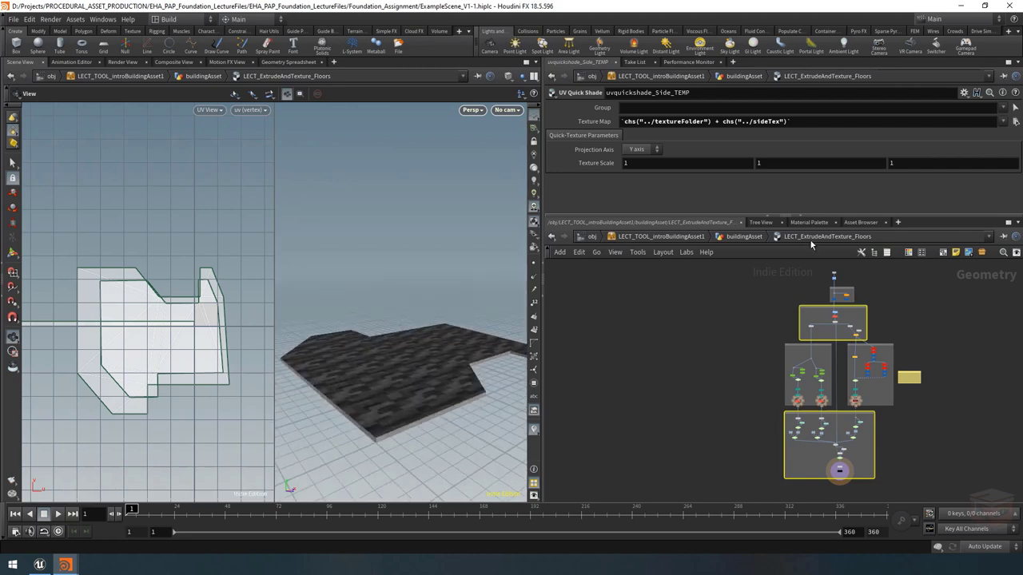
{"action": "right_click", "coordinate": [808, 239]}
{"action": "mouse_move", "coordinate": [847, 337]}
{"action": "left_click", "coordinate": [922, 337]}
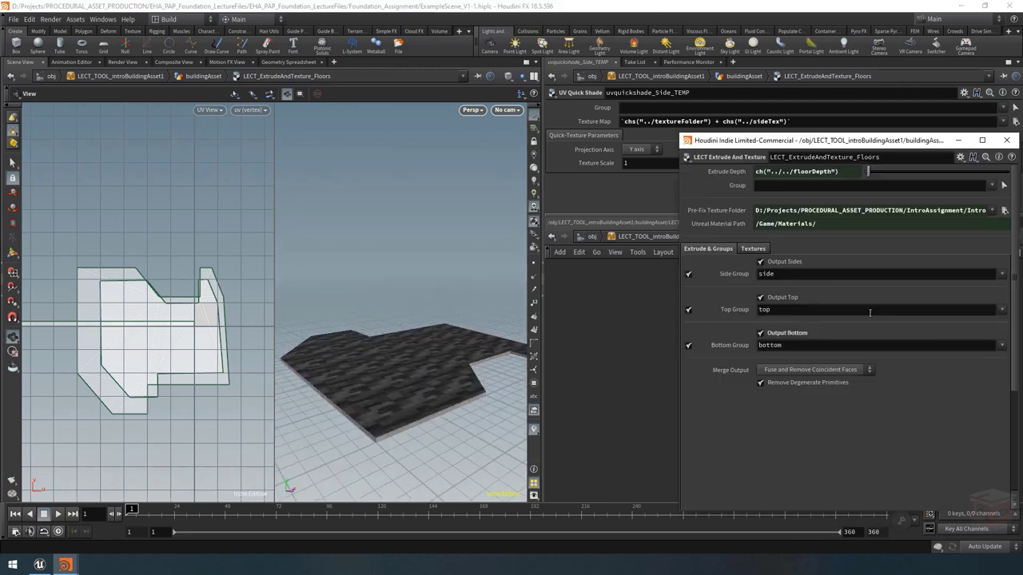
{"action": "left_click_drag", "start_coordinate": [827, 134], "coordinate": [643, 213]}
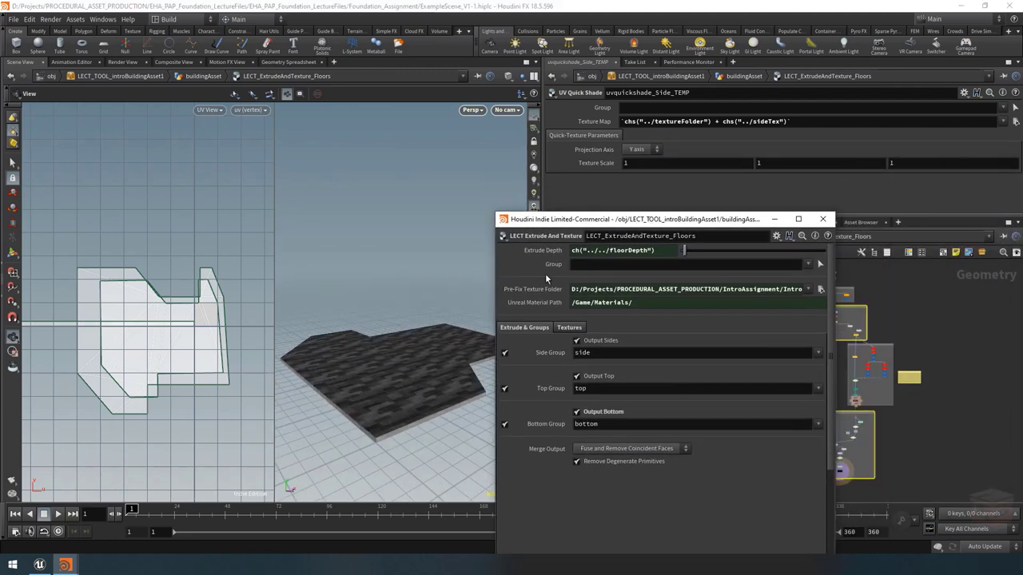
Set the Extrude Depth to ch("../../floorDepth")+10 and view the extruded floor from above
{"action": "left_click", "coordinate": [611, 250]}
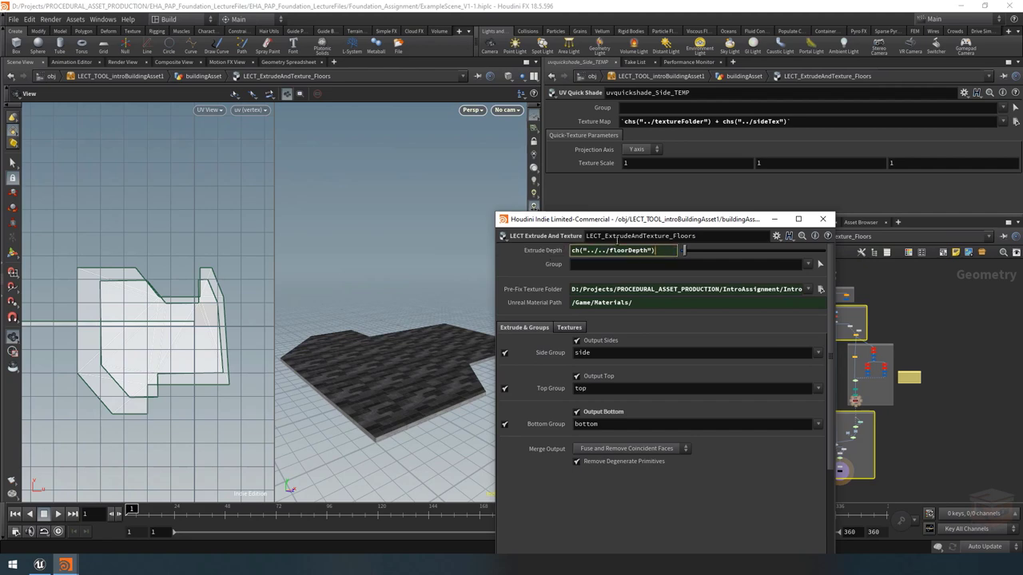
{"action": "key", "text": "Return"}
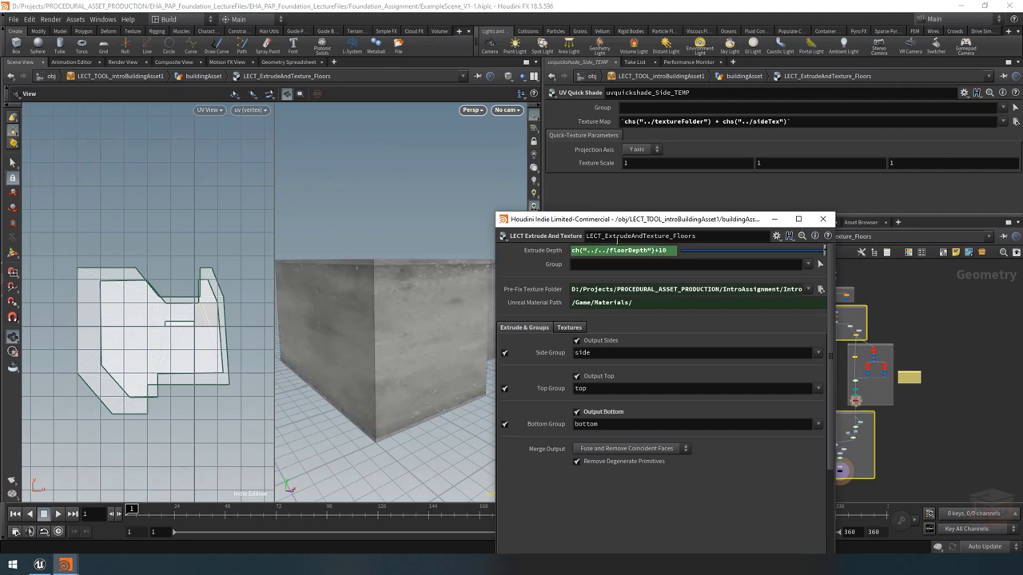
{"action": "right_click_drag", "start_coordinate": [436, 298], "coordinate": [370, 290]}
{"action": "left_click_drag", "start_coordinate": [370, 290], "coordinate": [412, 320]}
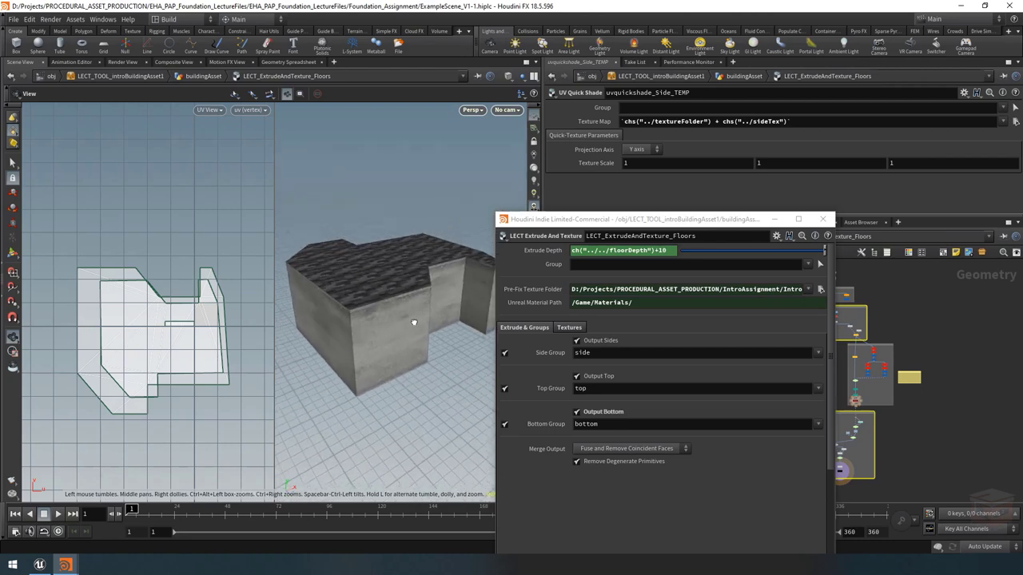
Switch Output Top and Output Bottom off and back on one at a time, checking the extruded shape each time
{"action": "left_click", "coordinate": [576, 377]}
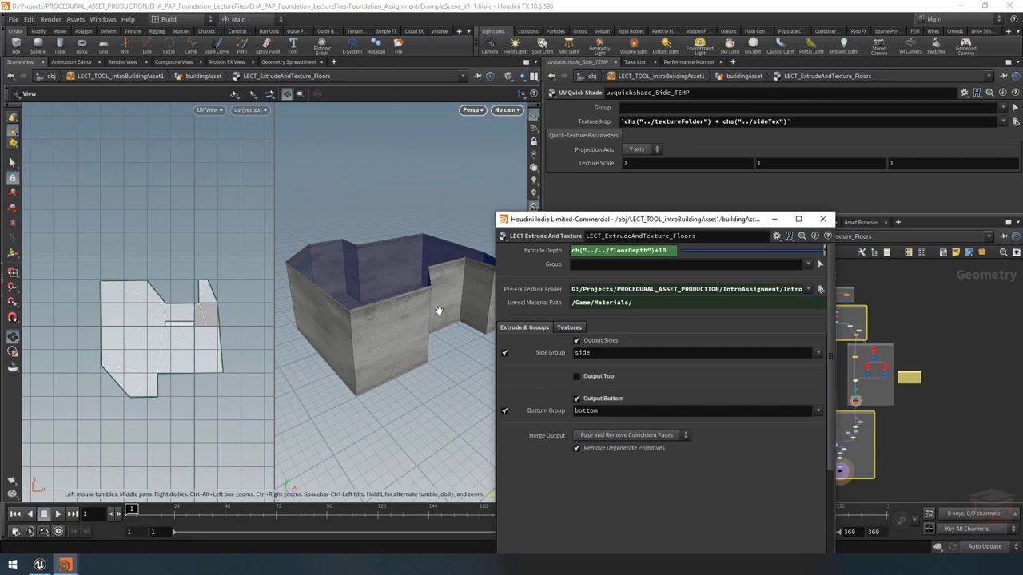
{"action": "left_click_drag", "start_coordinate": [439, 311], "coordinate": [439, 322]}
{"action": "left_click", "coordinate": [586, 375]}
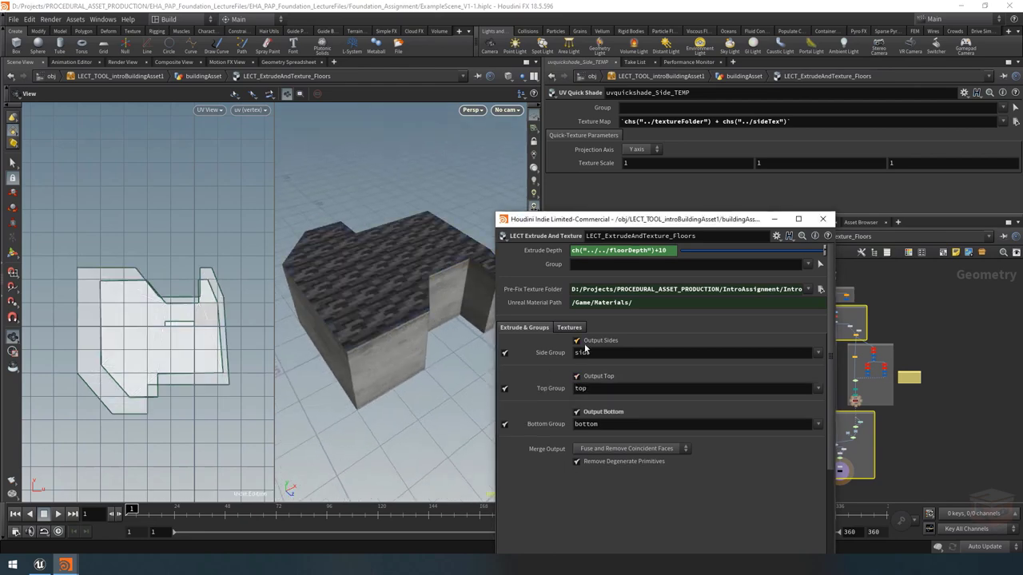
{"action": "left_click", "coordinate": [586, 413]}
{"action": "mouse_move", "coordinate": [392, 324]}
{"action": "left_mouse_down"}
{"action": "mouse_move", "coordinate": [380, 308]}
{"action": "mouse_move", "coordinate": [384, 320]}
{"action": "left_mouse_up"}
{"action": "left_click", "coordinate": [577, 411]}
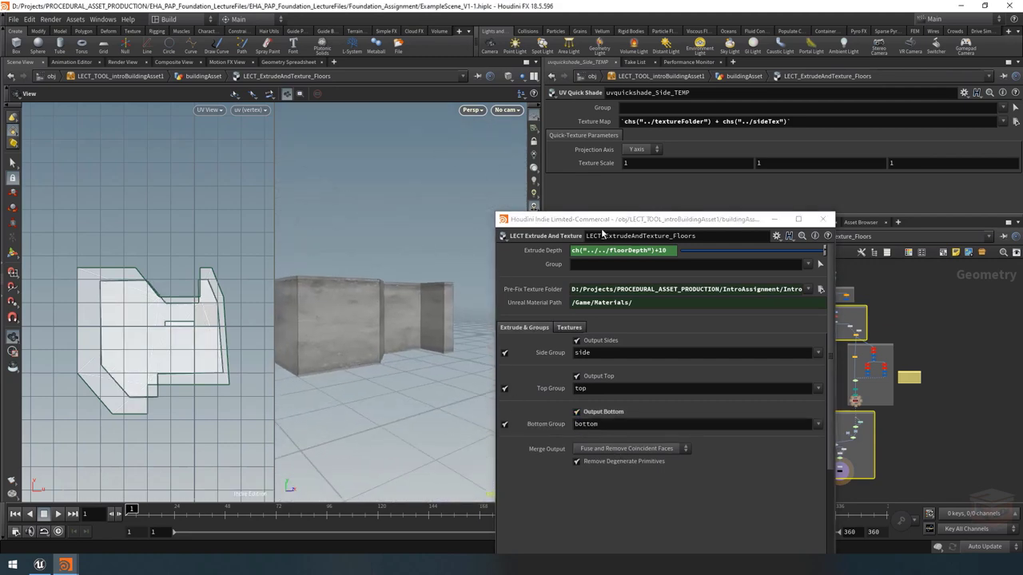
Display the primitive group list in the 3D view and inspect the side, top and bottom groups on the floor
{"action": "left_click_drag", "start_coordinate": [593, 219], "coordinate": [672, 190]}
{"action": "left_click", "coordinate": [534, 385]}
{"action": "left_click_drag", "start_coordinate": [365, 314], "coordinate": [404, 290]}
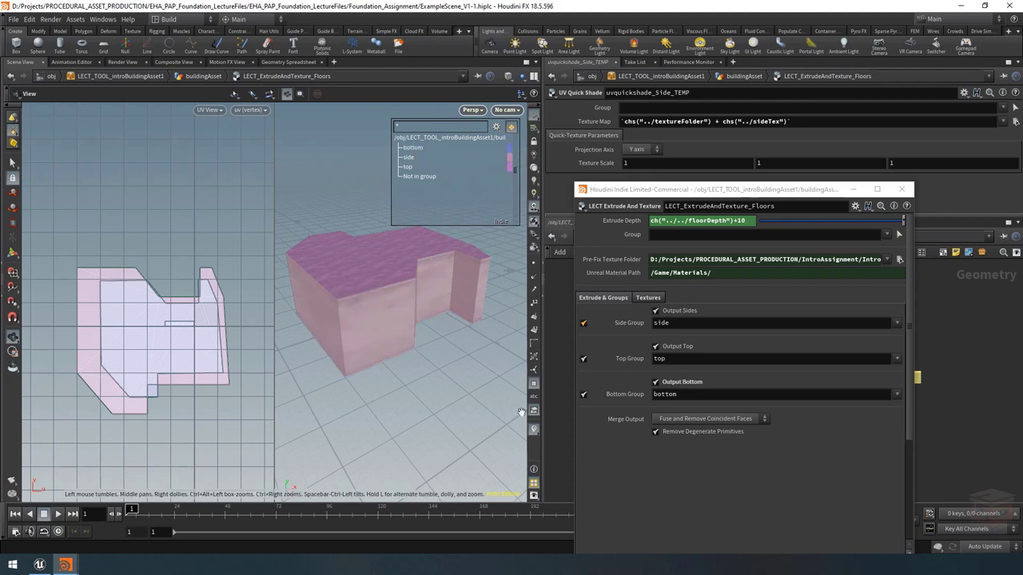
Return to the buildingAsset network and review polyextrude_Trim's extrusion and output group settings
{"action": "left_click_drag", "start_coordinate": [773, 192], "coordinate": [577, 393]}
{"action": "left_click", "coordinate": [761, 239]}
{"action": "left_click", "coordinate": [770, 475]}
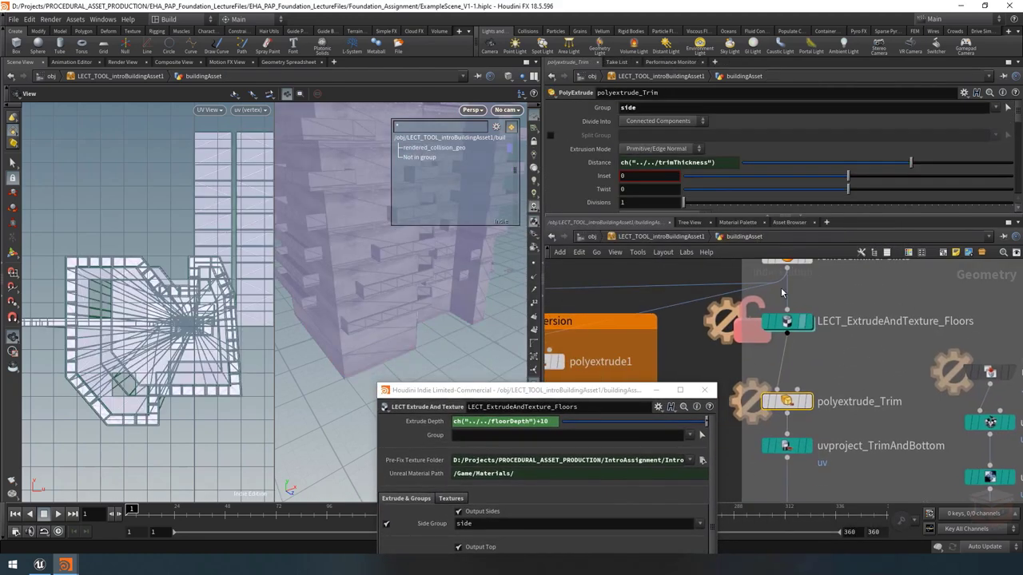
{"action": "left_click_drag", "start_coordinate": [814, 223], "coordinate": [815, 390]}
{"action": "scroll", "coordinate": [729, 272], "scroll_direction": "down", "scroll_amount": 1}
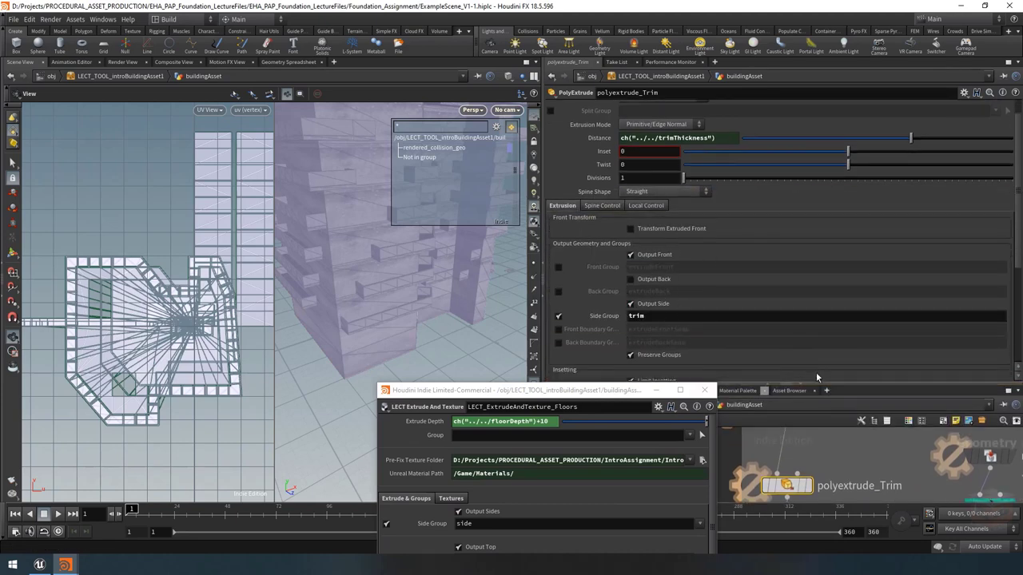
{"action": "left_click_drag", "start_coordinate": [862, 386], "coordinate": [862, 266]}
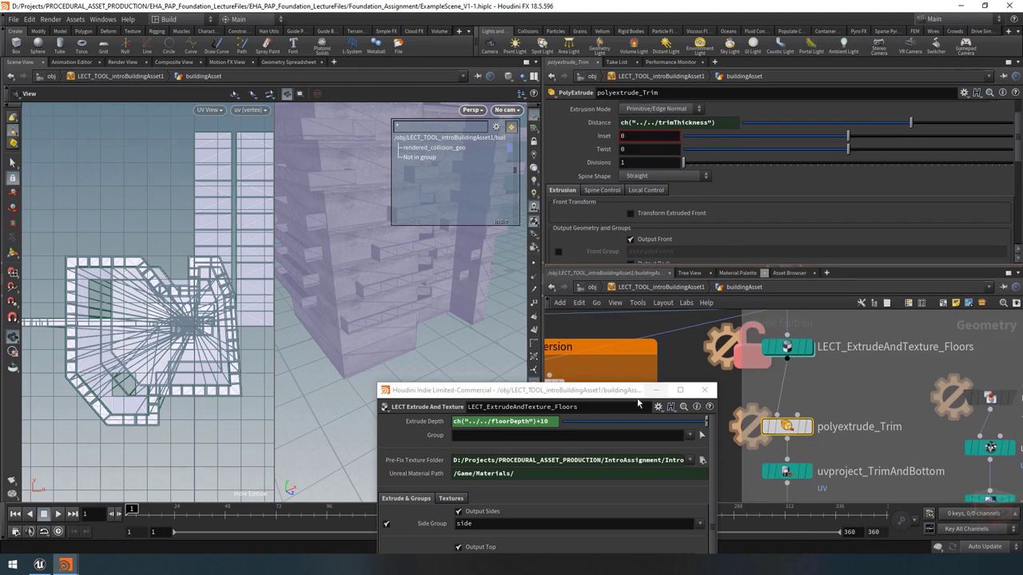
Review the Merge Output setting of LECT_ExtrudeAndTexture_Floors, minimise its floating parameter window and reselect the node in the network
{"action": "left_click_drag", "start_coordinate": [609, 395], "coordinate": [793, 116]}
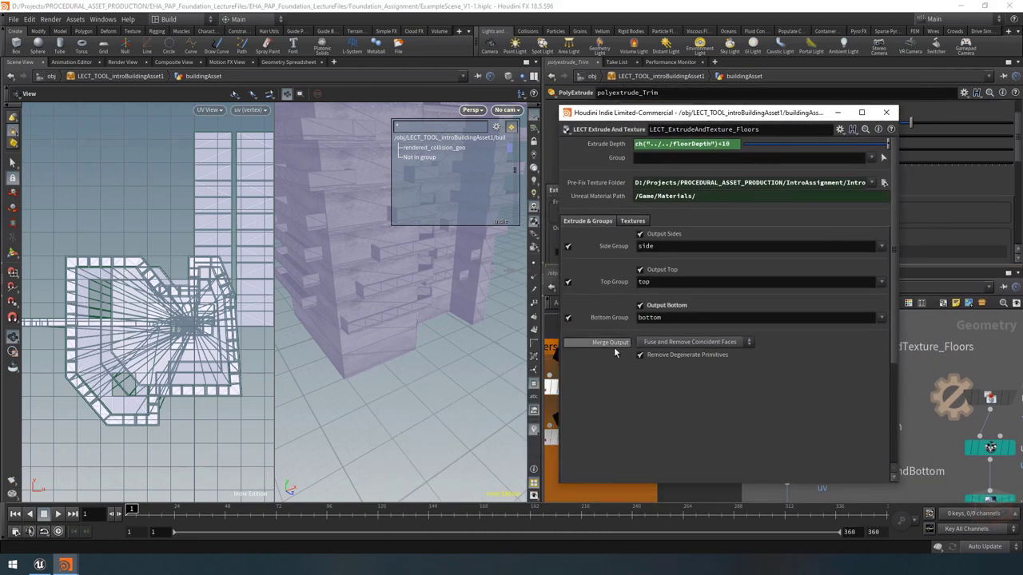
{"action": "left_click", "coordinate": [838, 112]}
{"action": "left_click", "coordinate": [787, 426]}
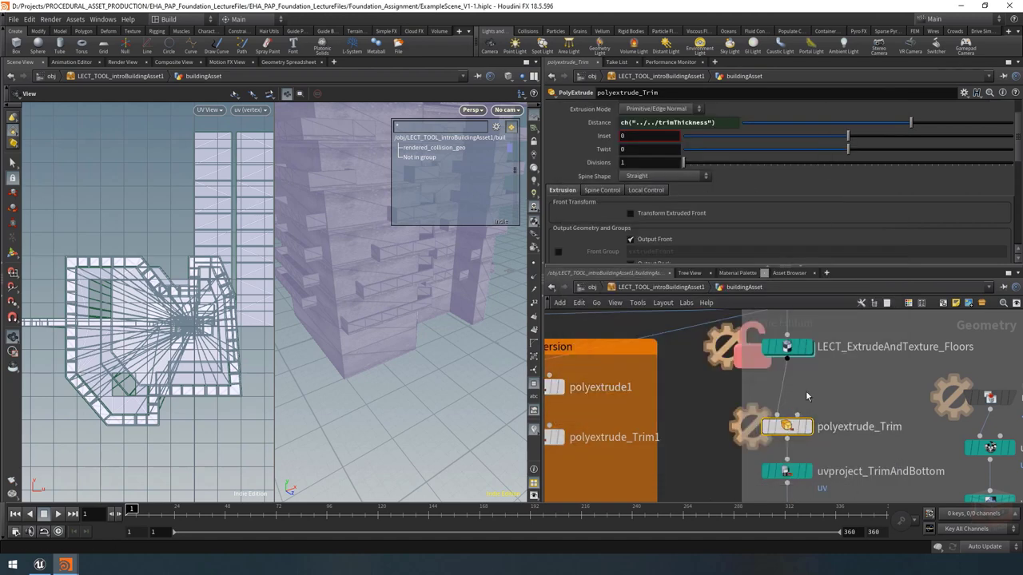
{"action": "left_click", "coordinate": [787, 347]}
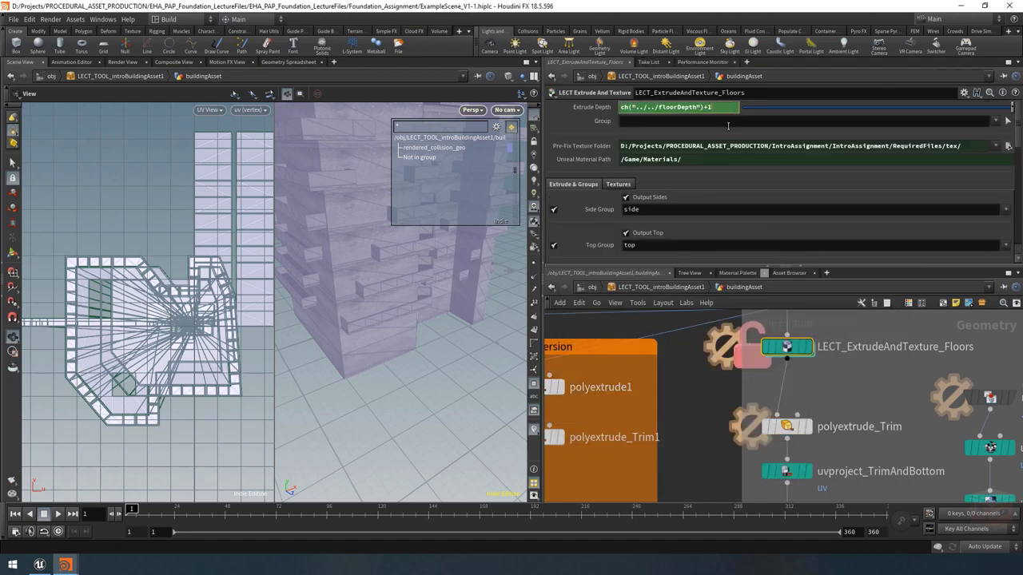
Dive into LECT_ExtrudeAndTexture_Floors, display the mergeSurfaces result and inspect the corner edge of the extruded floor up close
{"action": "double_click", "coordinate": [793, 347]}
{"action": "scroll", "coordinate": [836, 447], "scroll_direction": "up", "scroll_amount": 5}
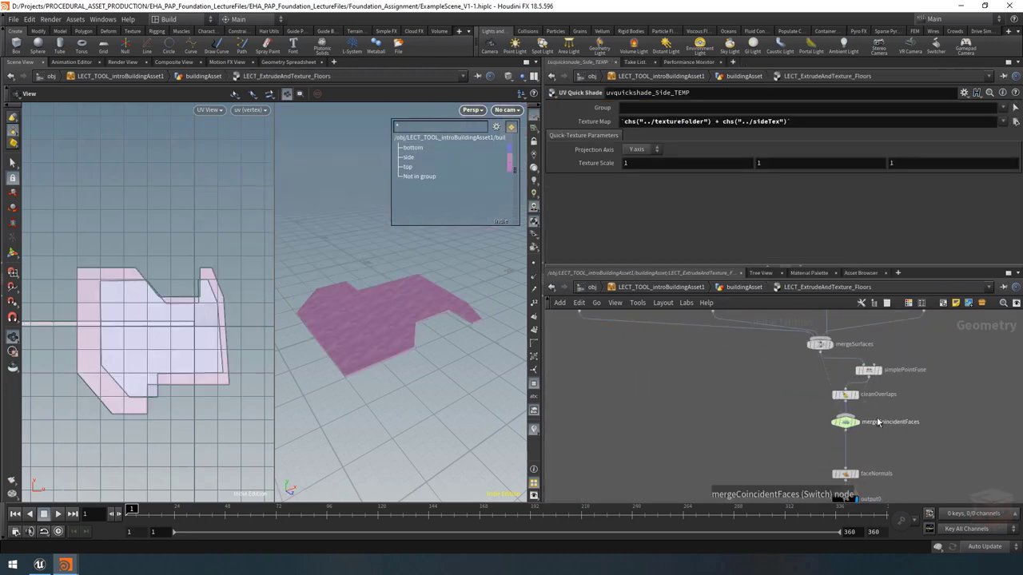
{"action": "scroll", "coordinate": [869, 404], "scroll_direction": "up", "scroll_amount": 2}
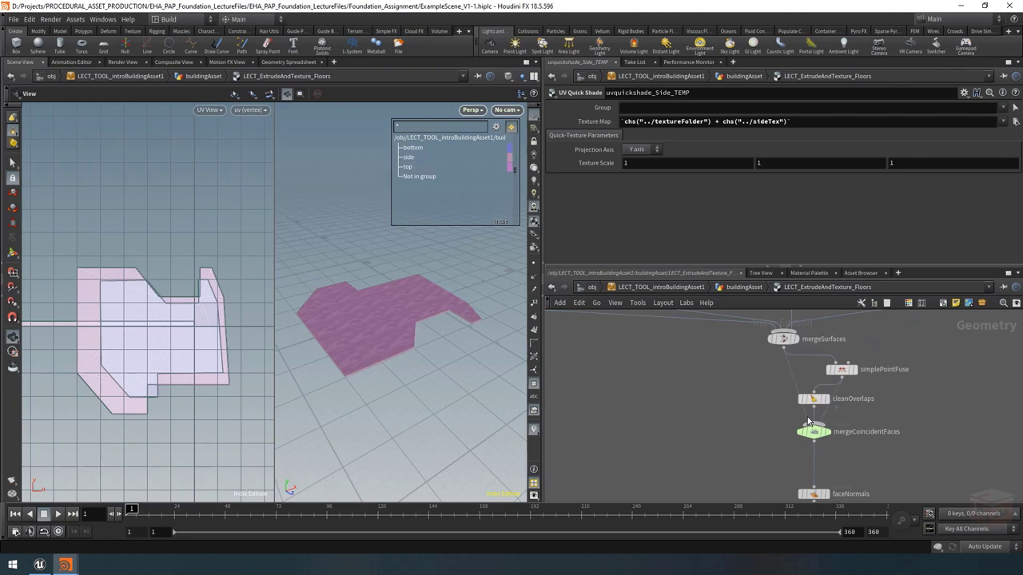
{"action": "left_click", "coordinate": [782, 339]}
{"action": "scroll", "coordinate": [400, 340], "scroll_direction": "up", "scroll_amount": 2}
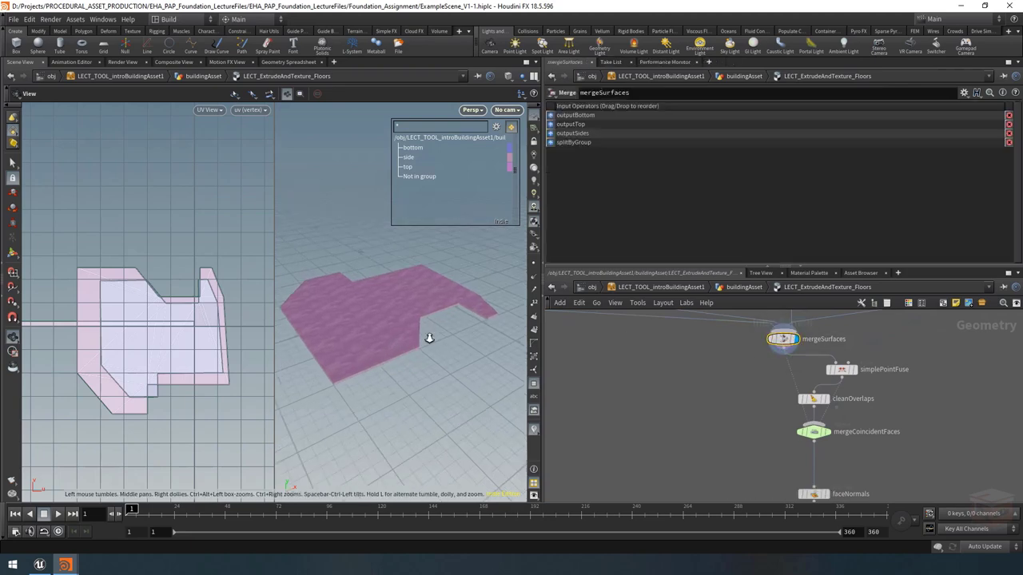
{"action": "scroll", "coordinate": [336, 364], "scroll_direction": "up", "scroll_amount": 5}
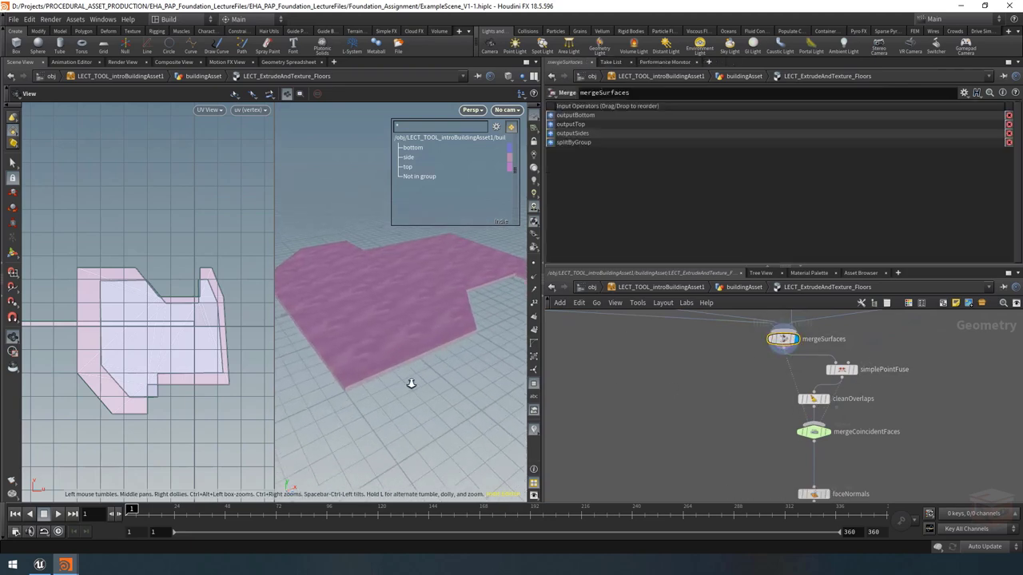
{"action": "middle_click_drag", "start_coordinate": [453, 371], "coordinate": [415, 371]}
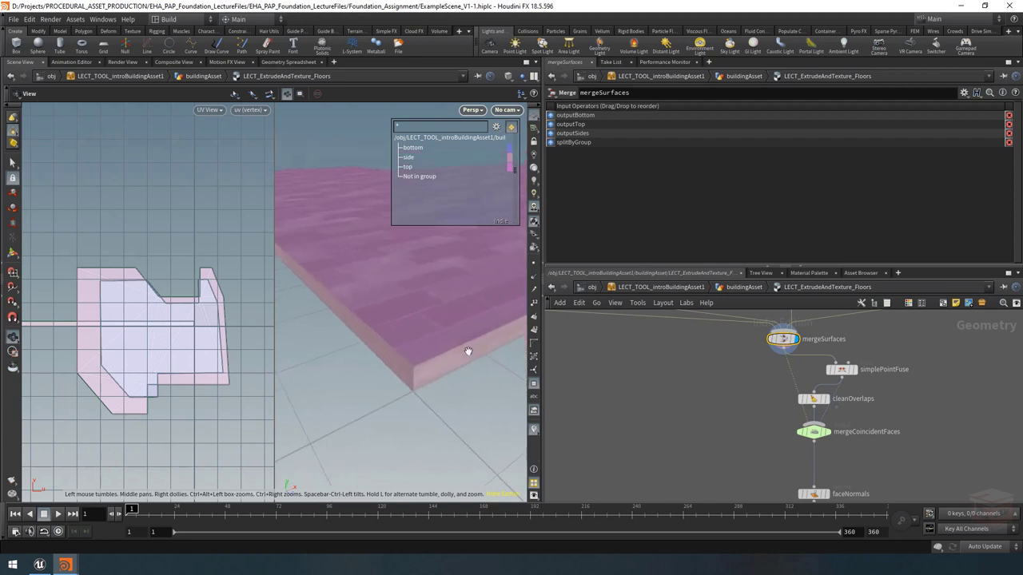
Show point numbers on the floor, compare the merged surfaces with the output0 result, and review the faceNormals settings
{"action": "left_click", "coordinate": [534, 303]}
{"action": "scroll", "coordinate": [816, 406], "scroll_direction": "down", "scroll_amount": 5}
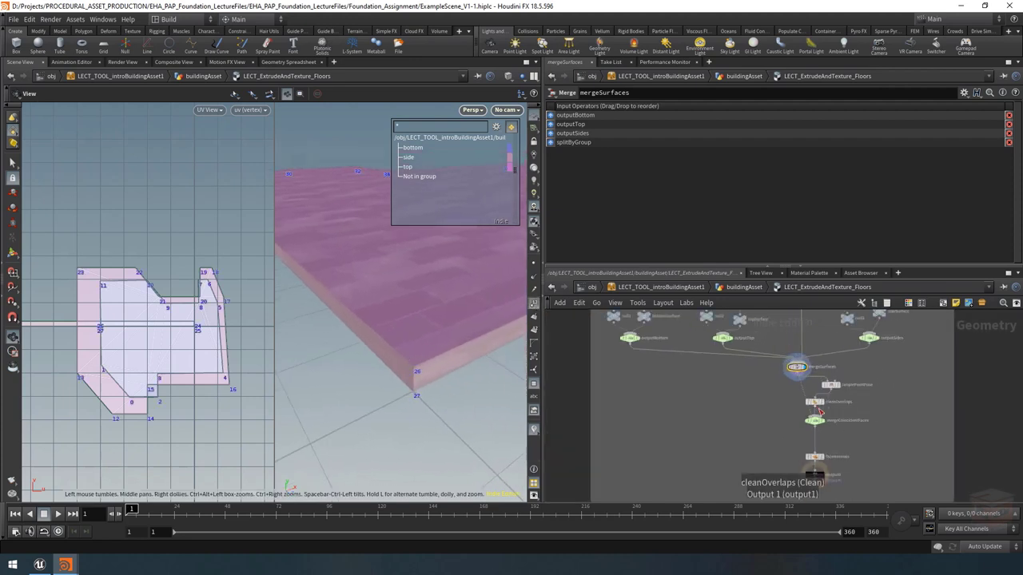
{"action": "scroll", "coordinate": [834, 455], "scroll_direction": "up", "scroll_amount": 6}
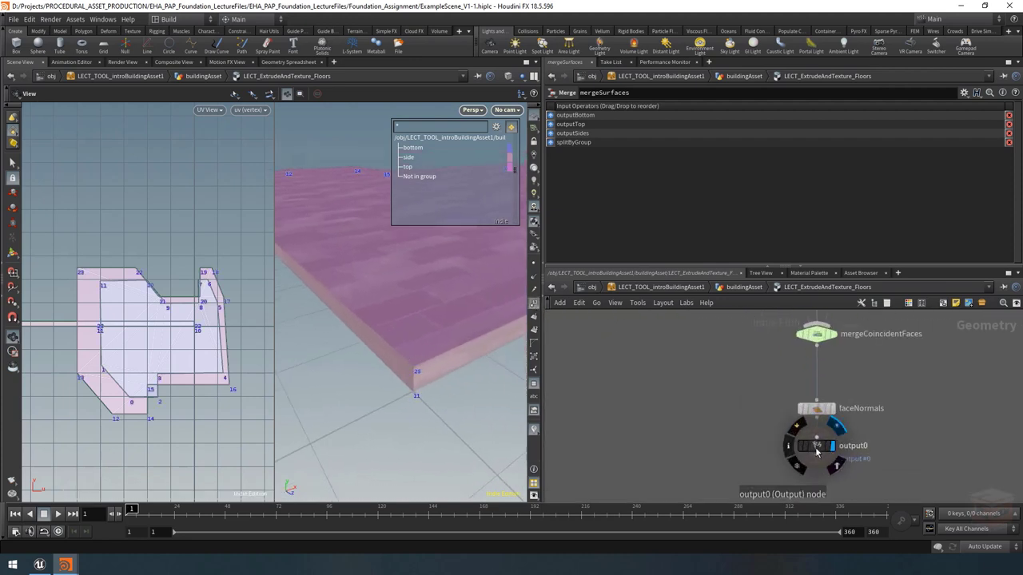
{"action": "left_click", "coordinate": [831, 410]}
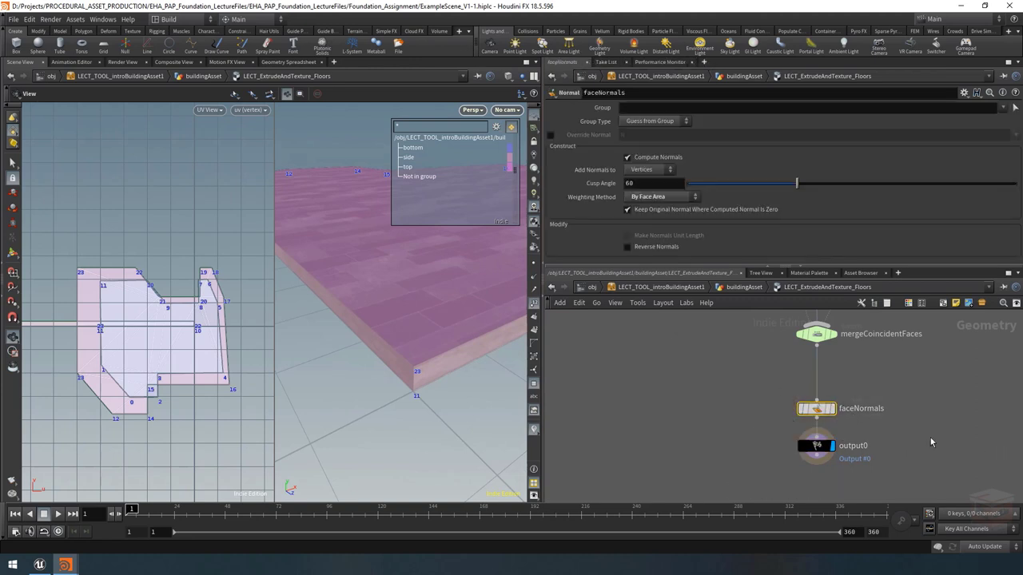
Survey the asset's whole internal network and its UV and material branches, and bring the full floor slab back into view
{"action": "scroll", "coordinate": [867, 439], "scroll_direction": "down", "scroll_amount": 5}
{"action": "scroll", "coordinate": [866, 424], "scroll_direction": "up", "scroll_amount": 3}
{"action": "scroll", "coordinate": [957, 426], "scroll_direction": "down", "scroll_amount": 1}
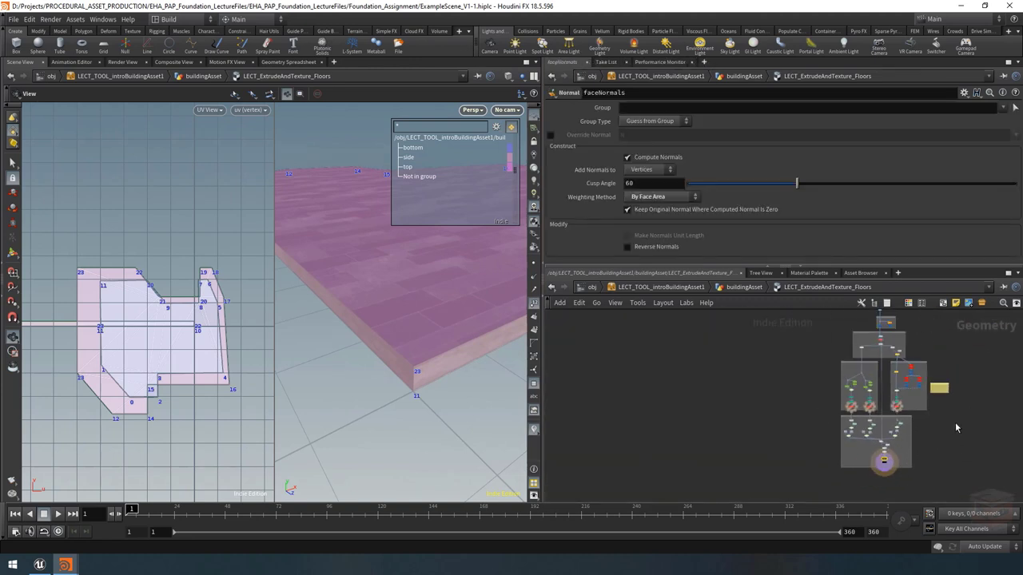
{"action": "middle_click_drag", "start_coordinate": [895, 351], "coordinate": [885, 356]}
{"action": "middle_click_drag", "start_coordinate": [957, 345], "coordinate": [933, 350]}
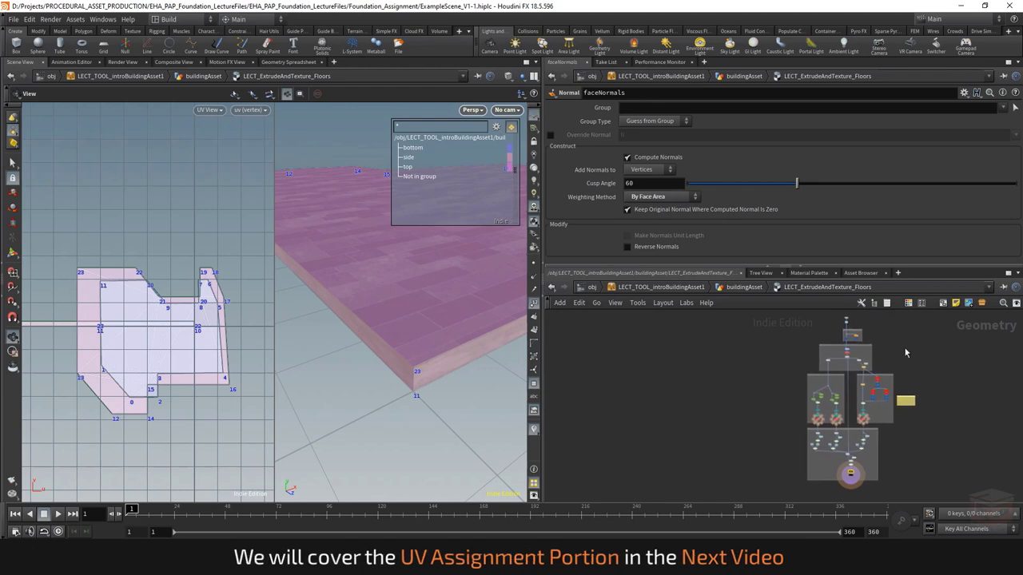
{"action": "scroll", "coordinate": [850, 406], "scroll_direction": "up", "scroll_amount": 5}
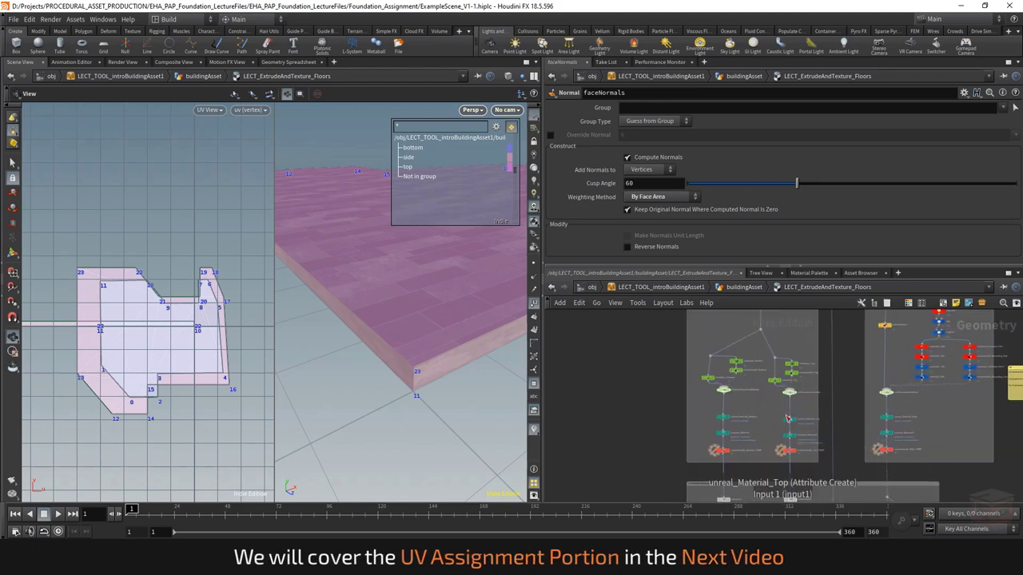
{"action": "scroll", "coordinate": [898, 452], "scroll_direction": "up", "scroll_amount": 2}
{"action": "scroll", "coordinate": [895, 445], "scroll_direction": "down", "scroll_amount": 5}
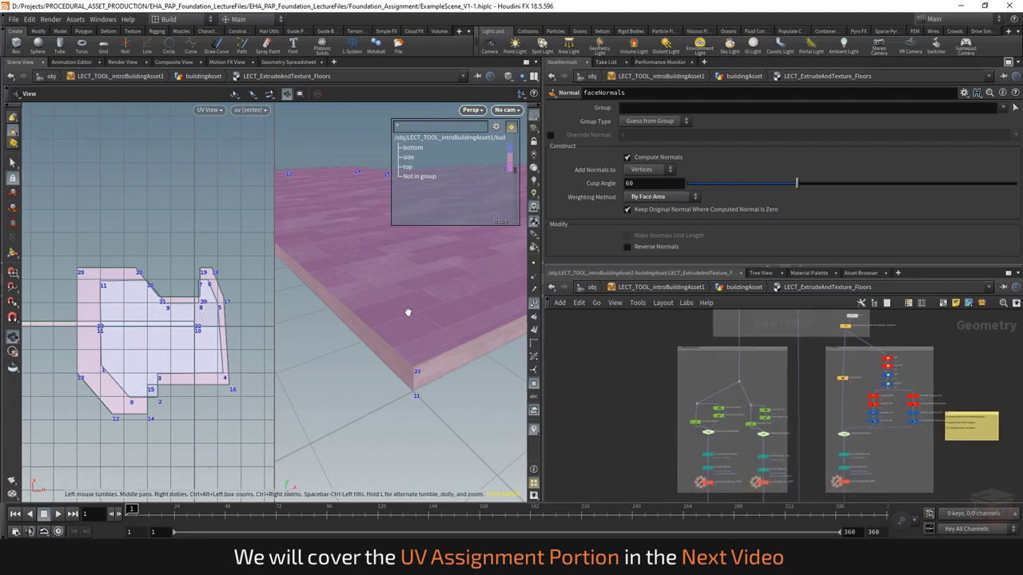
{"action": "right_click_drag", "start_coordinate": [408, 312], "coordinate": [440, 292]}
{"action": "middle_click_drag", "start_coordinate": [440, 292], "coordinate": [351, 281]}
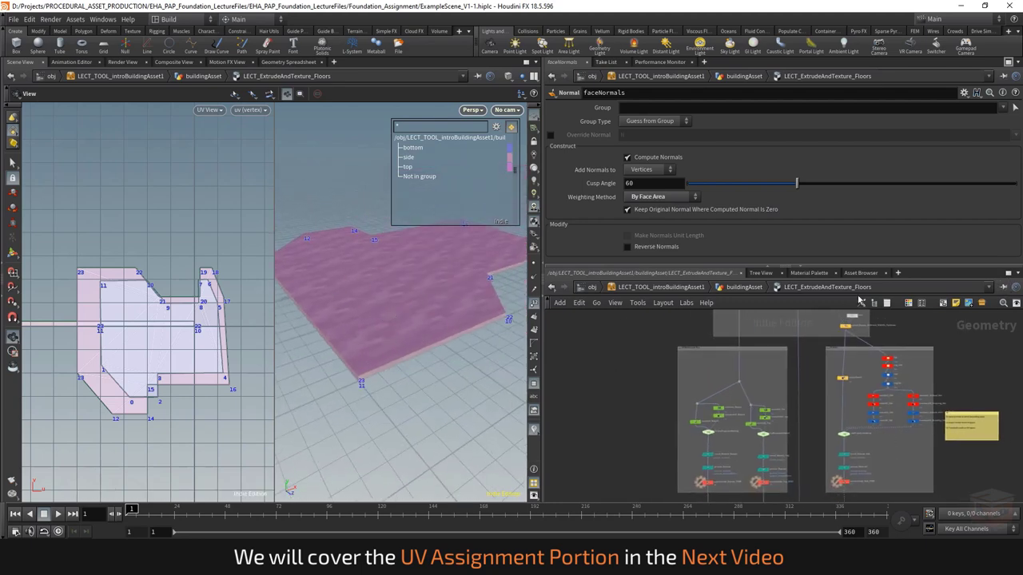
Enlarge the network editor and examine the UV Bottom and Top and UV Sides branches up to the sweep_Reverse_NoStretch_WithUVs_YupVector node
{"action": "left_click", "coordinate": [1009, 272]}
{"action": "scroll", "coordinate": [463, 350], "scroll_direction": "up", "scroll_amount": 4}
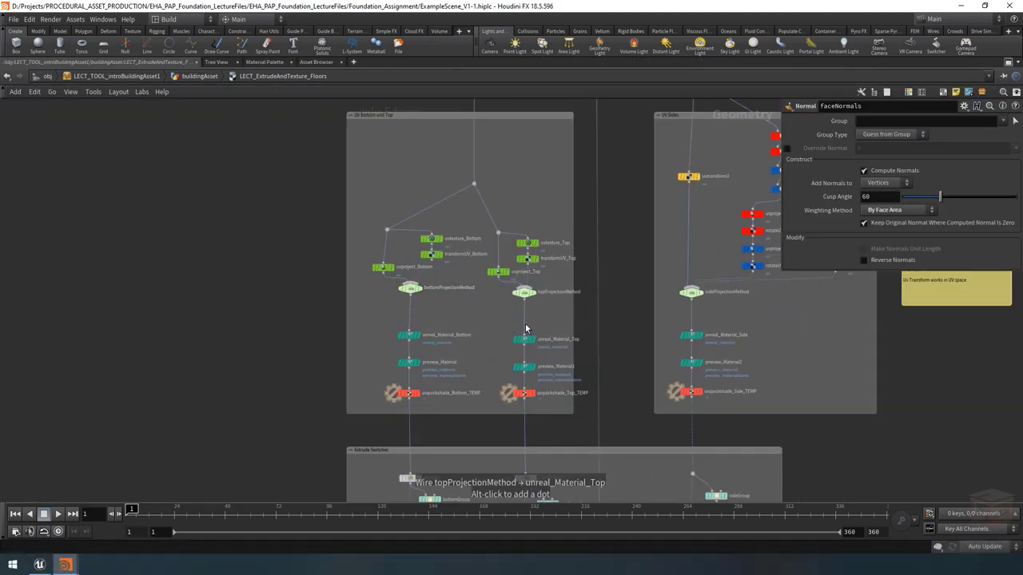
{"action": "middle_click_drag", "start_coordinate": [655, 309], "coordinate": [384, 345]}
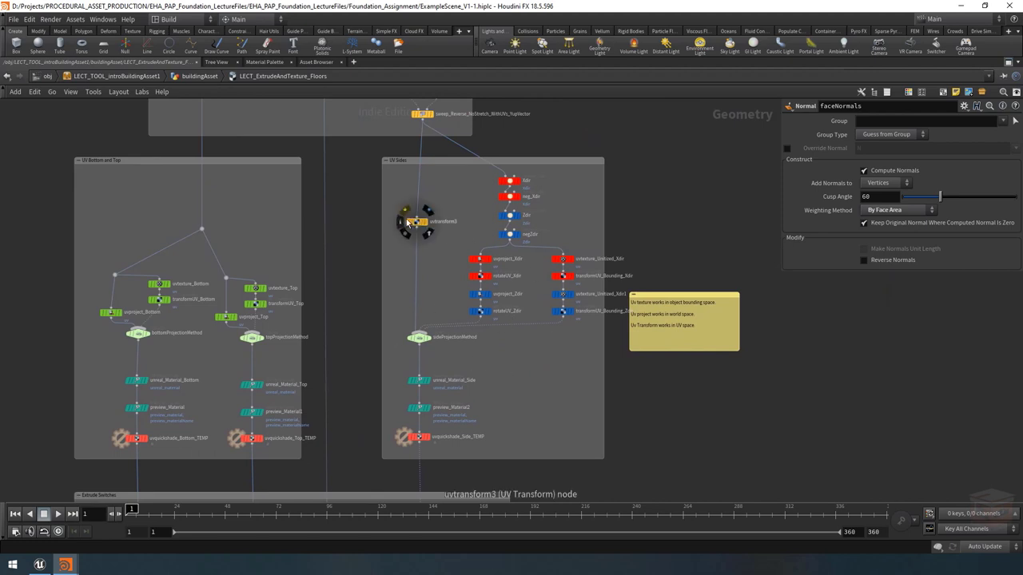
{"action": "middle_click_drag", "start_coordinate": [425, 253], "coordinate": [441, 278]}
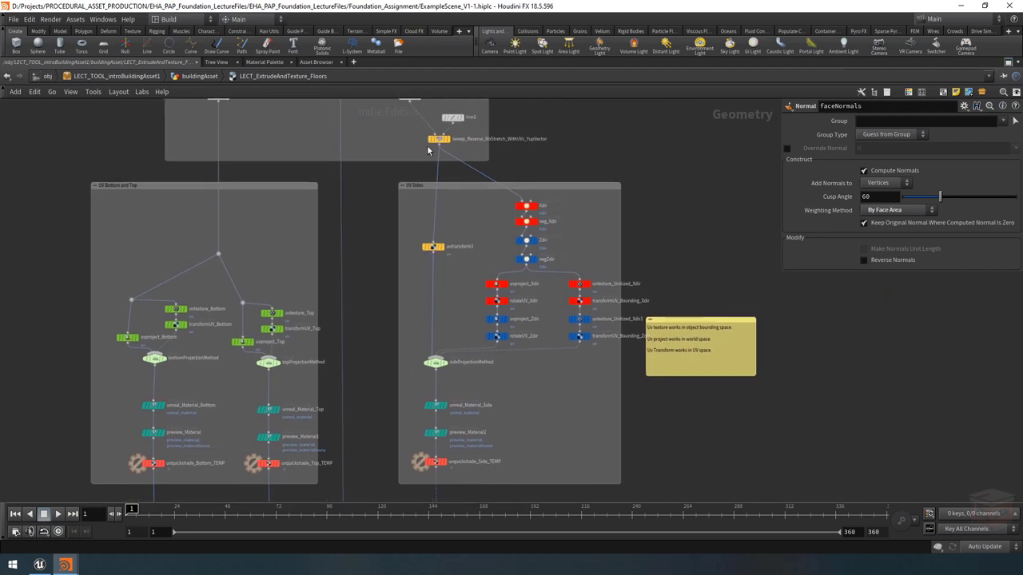
{"action": "mouse_move", "coordinate": [441, 142]}
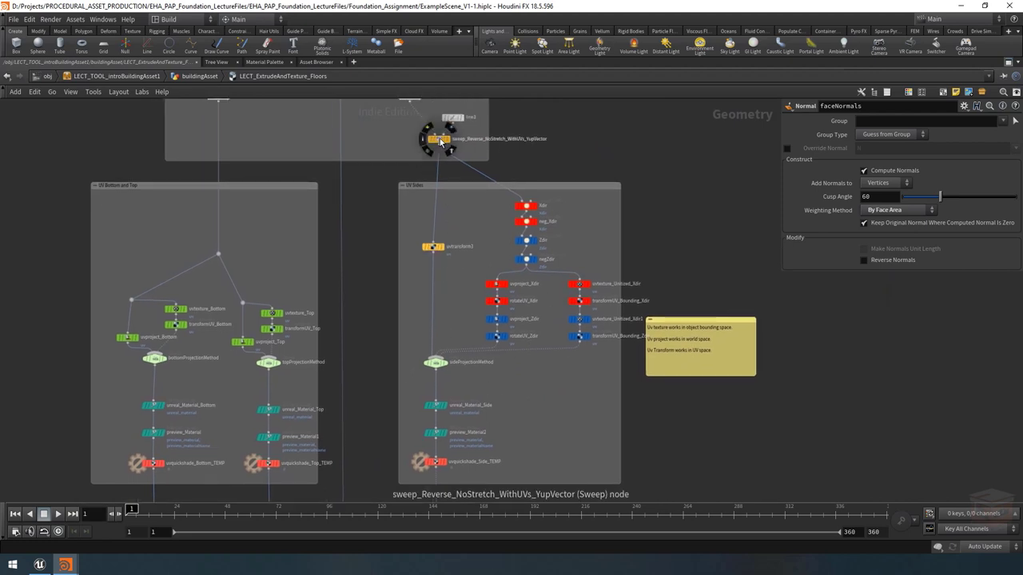
Restore the pane layout, hide the primitive group list and colours, and inspect the textures on the floor's top and sides
{"action": "left_click", "coordinate": [1008, 62]}
{"action": "left_click_drag", "start_coordinate": [343, 372], "coordinate": [359, 369]}
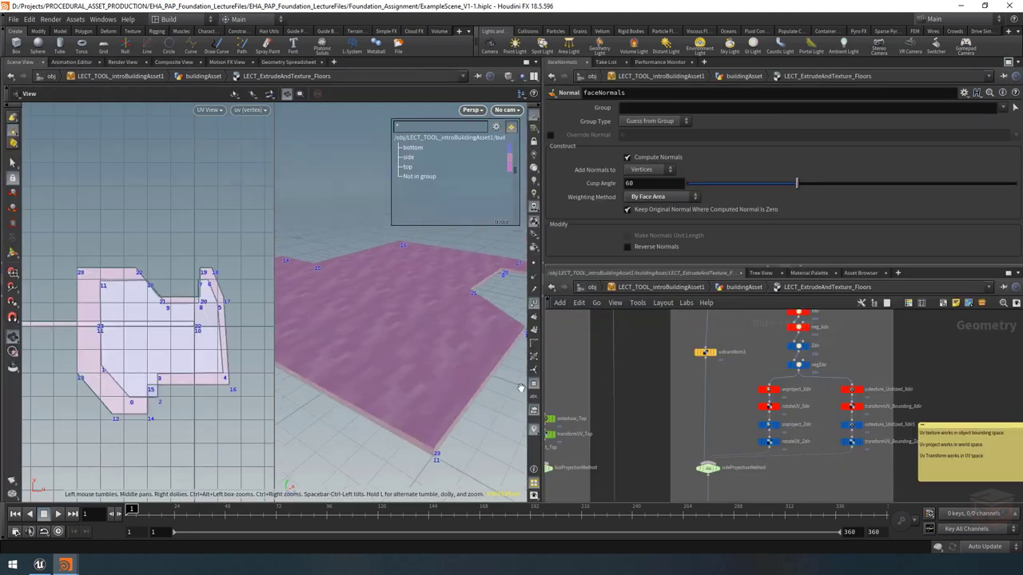
{"action": "left_click", "coordinate": [534, 384]}
{"action": "left_click_drag", "start_coordinate": [388, 415], "coordinate": [425, 368]}
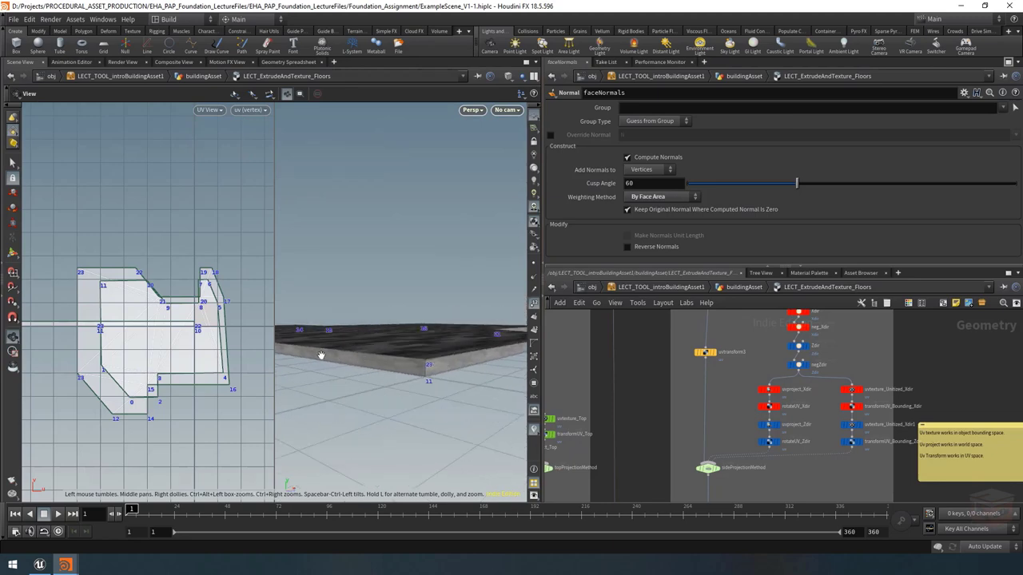
{"action": "mouse_move", "coordinate": [440, 365]}
{"action": "left_mouse_down"}
{"action": "mouse_move", "coordinate": [461, 361]}
{"action": "mouse_move", "coordinate": [429, 327]}
{"action": "mouse_move", "coordinate": [425, 352]}
{"action": "left_mouse_up"}
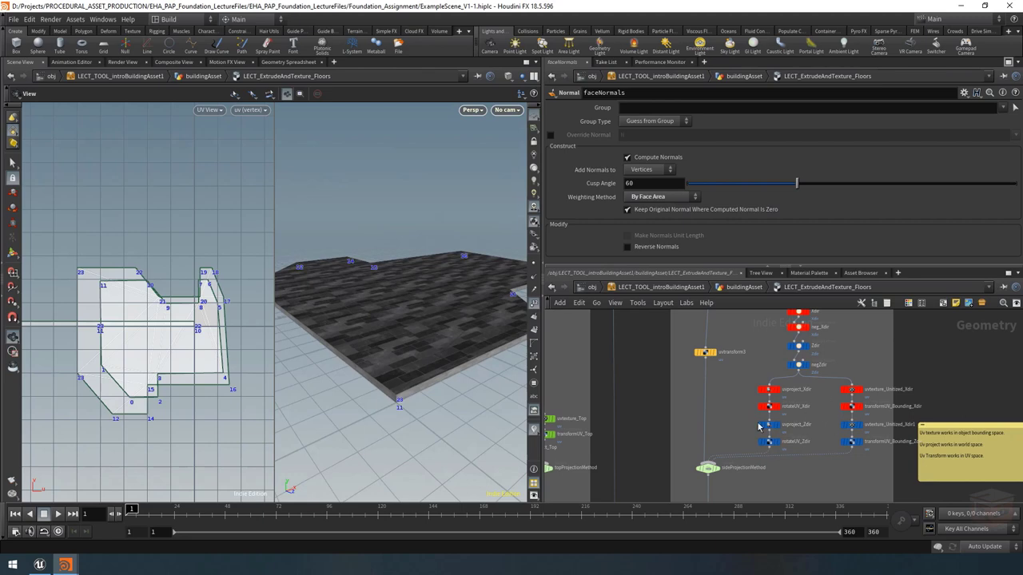
{"action": "left_click_drag", "start_coordinate": [352, 258], "coordinate": [448, 370]}
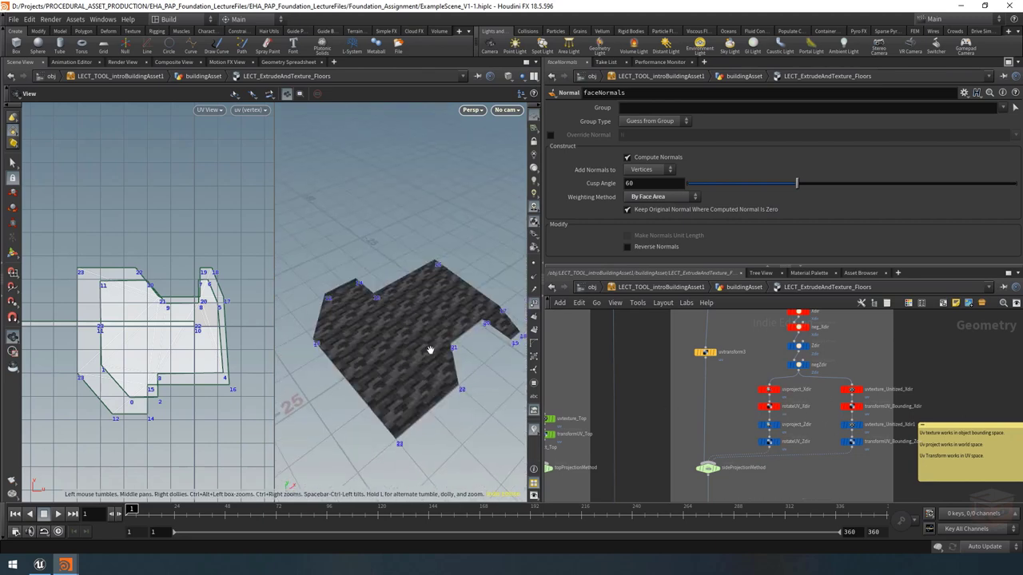
{"action": "left_click_drag", "start_coordinate": [377, 331], "coordinate": [407, 370]}
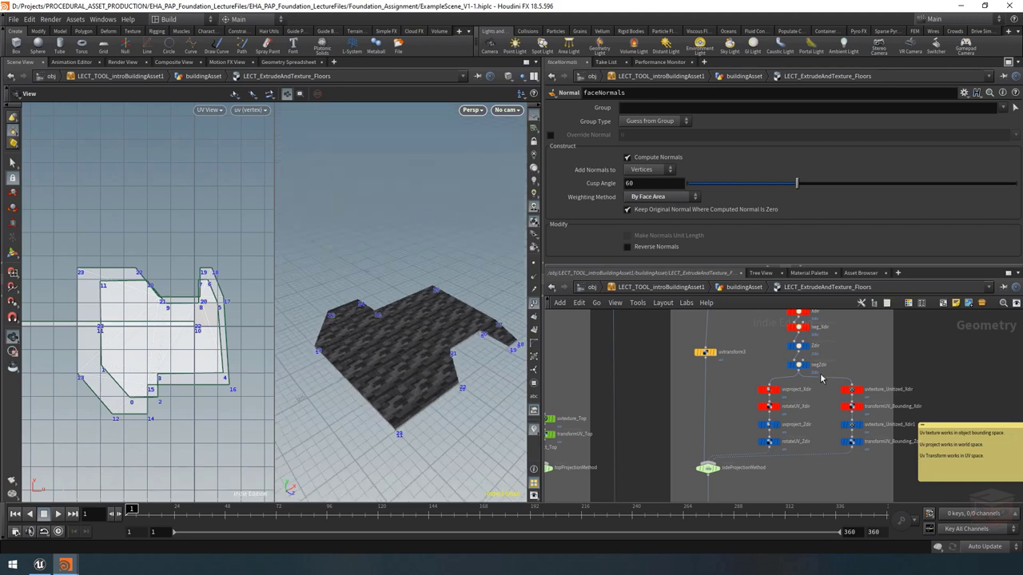
Examine the unreal material, preview material and uvquickshade nodes of the bottom, top and side branches, selecting all nine together
{"action": "scroll", "coordinate": [779, 363], "scroll_direction": "down", "scroll_amount": 3}
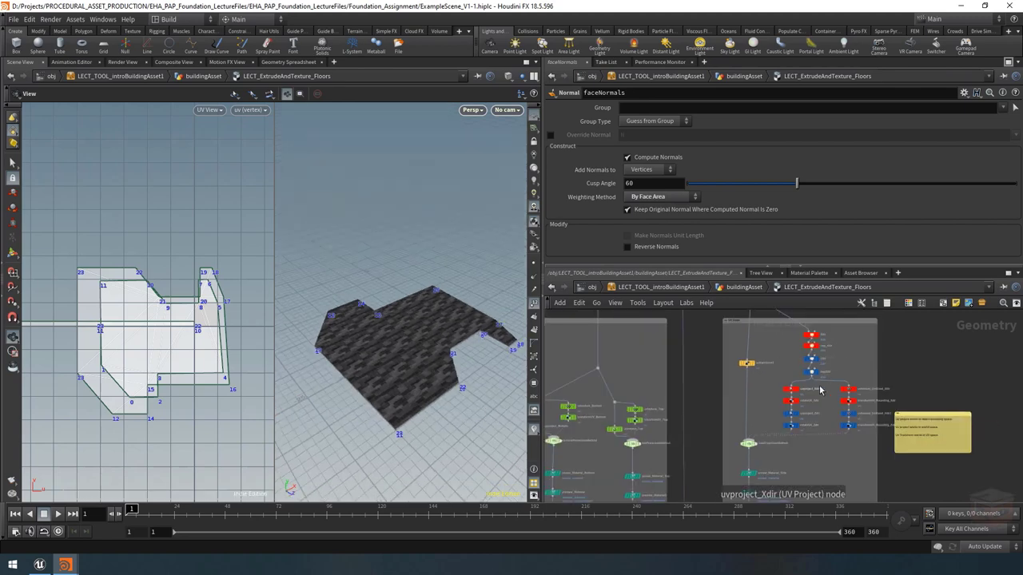
{"action": "scroll", "coordinate": [822, 391], "scroll_direction": "down", "scroll_amount": 2}
{"action": "middle_click_drag", "start_coordinate": [807, 452], "coordinate": [841, 385]}
{"action": "scroll", "coordinate": [799, 394], "scroll_direction": "up", "scroll_amount": 3}
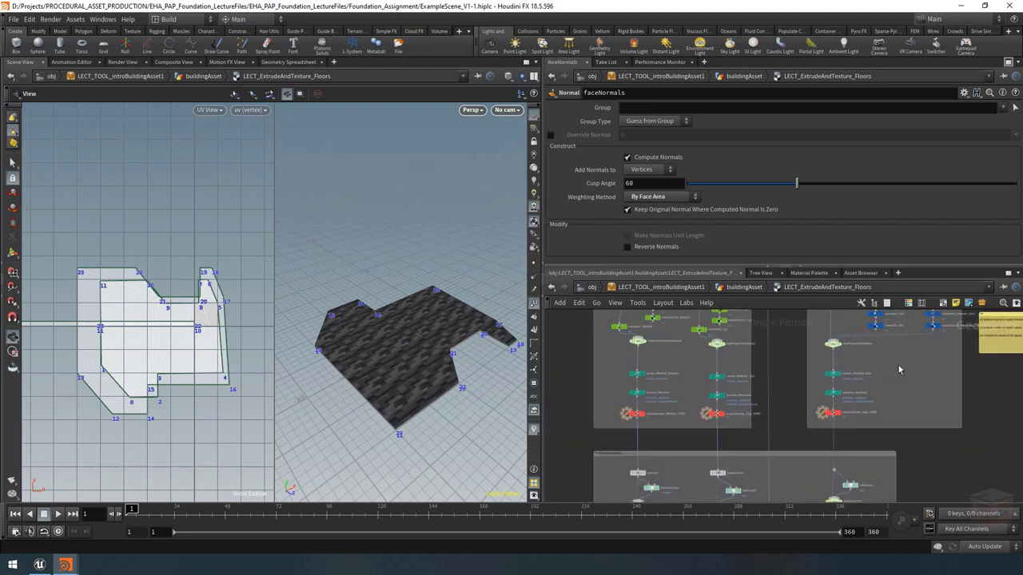
{"action": "left_click_drag", "start_coordinate": [900, 362], "coordinate": [612, 428]}
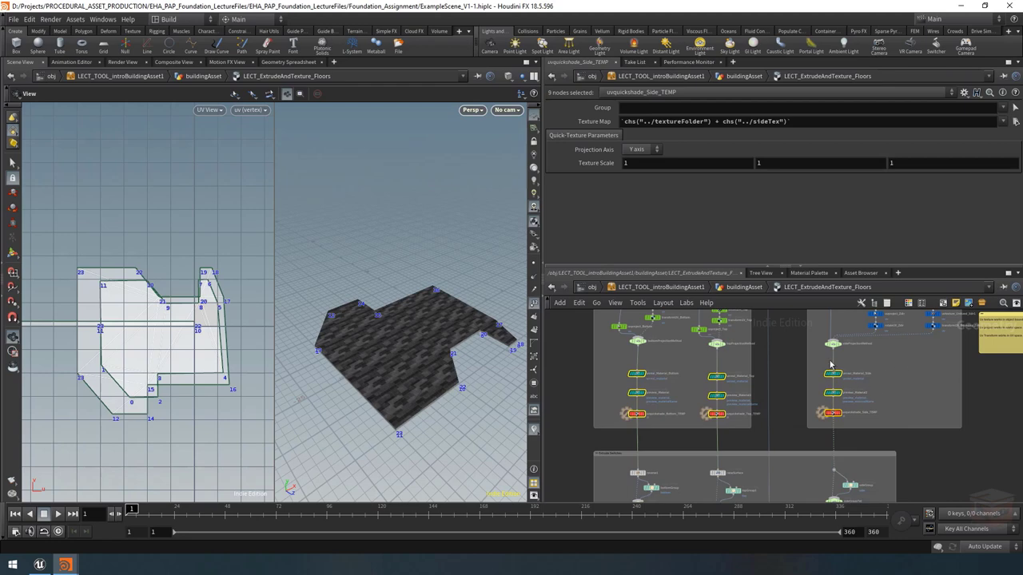
{"action": "left_click", "coordinate": [910, 386]}
{"action": "scroll", "coordinate": [911, 385], "scroll_direction": "down", "scroll_amount": 3}
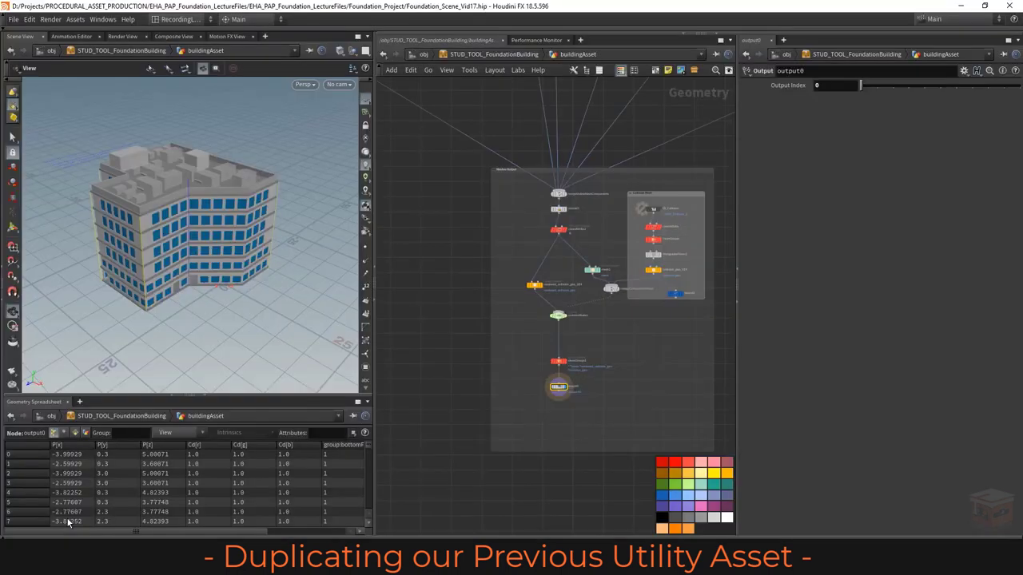
In the Foundation_Scene_Vid17 building network, find and select the STUD_UTIL_SimpleUnrealTexture node fed by grid1
{"action": "scroll", "coordinate": [645, 349], "scroll_direction": "down", "scroll_amount": 7}
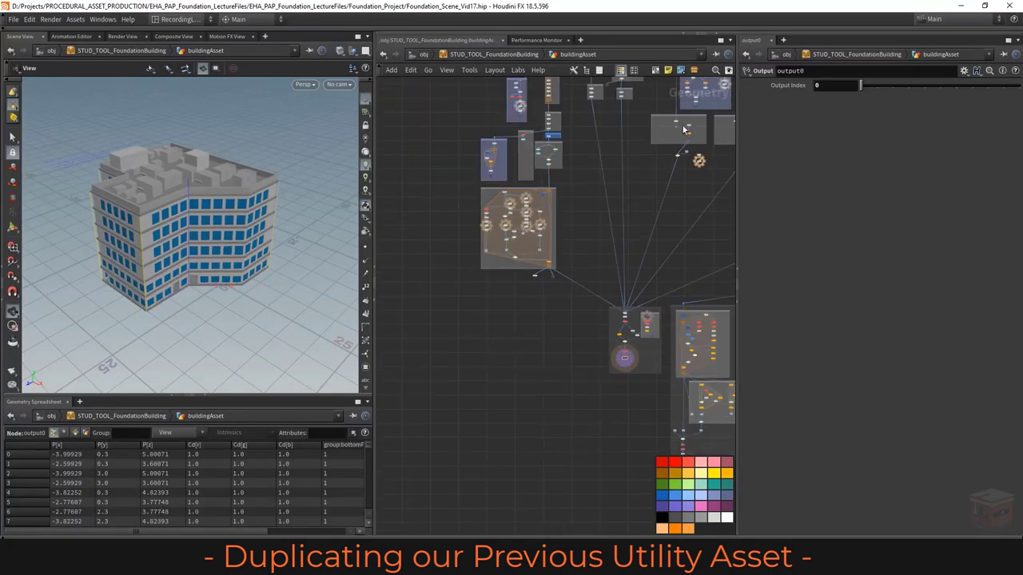
{"action": "scroll", "coordinate": [637, 232], "scroll_direction": "down", "scroll_amount": 1}
{"action": "middle_click_drag", "start_coordinate": [639, 221], "coordinate": [595, 310]}
{"action": "scroll", "coordinate": [557, 256], "scroll_direction": "up", "scroll_amount": 8}
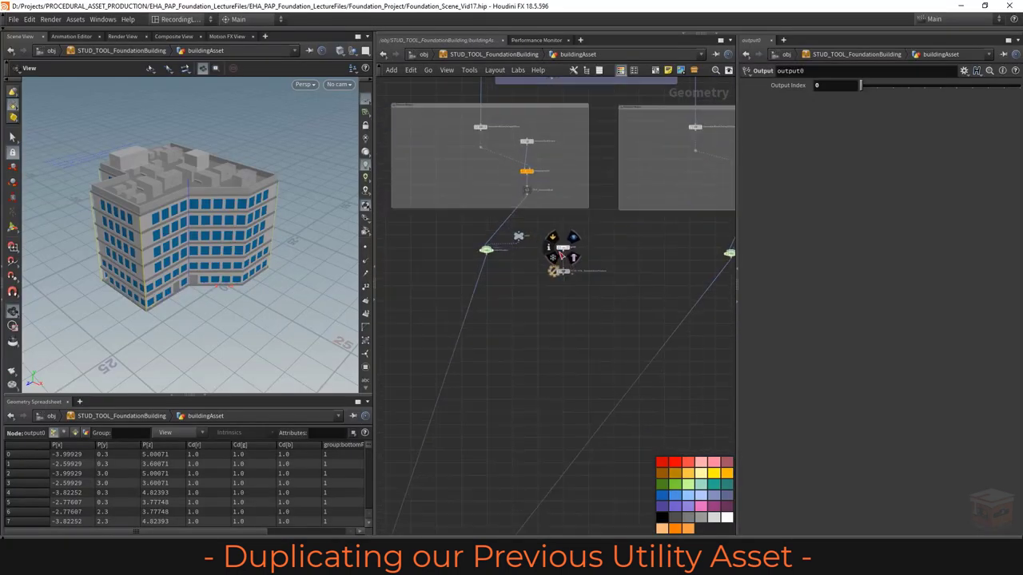
{"action": "middle_click_drag", "start_coordinate": [657, 248], "coordinate": [616, 270]}
{"action": "left_click", "coordinate": [515, 300]}
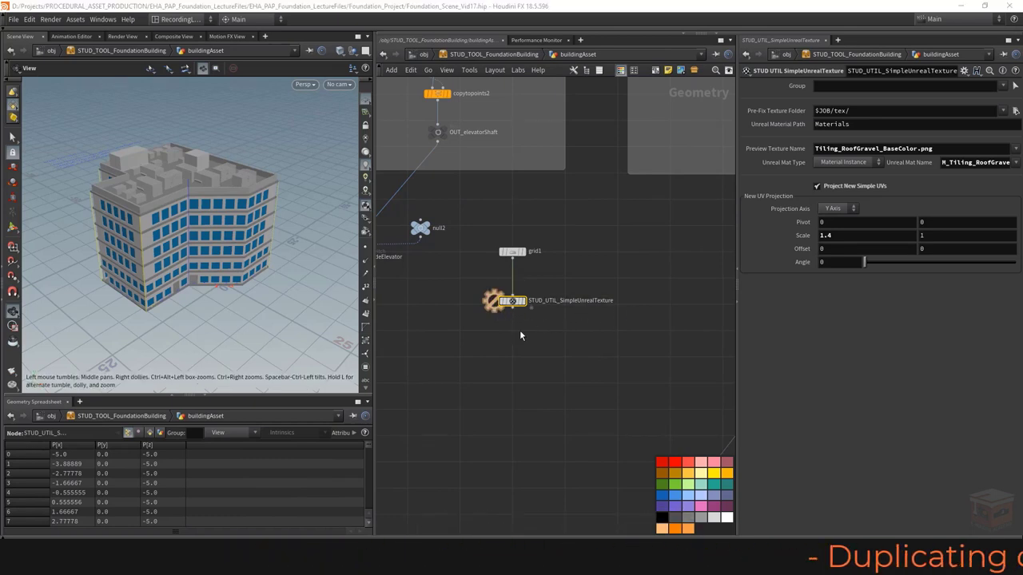
Show the STUD_UTIL_SimpleUnrealTexture node's definition in the Asset Manager and start duplicating the Sop/STUD_UTIL_SimpleUnrealTexture operator
{"action": "right_click", "coordinate": [513, 301]}
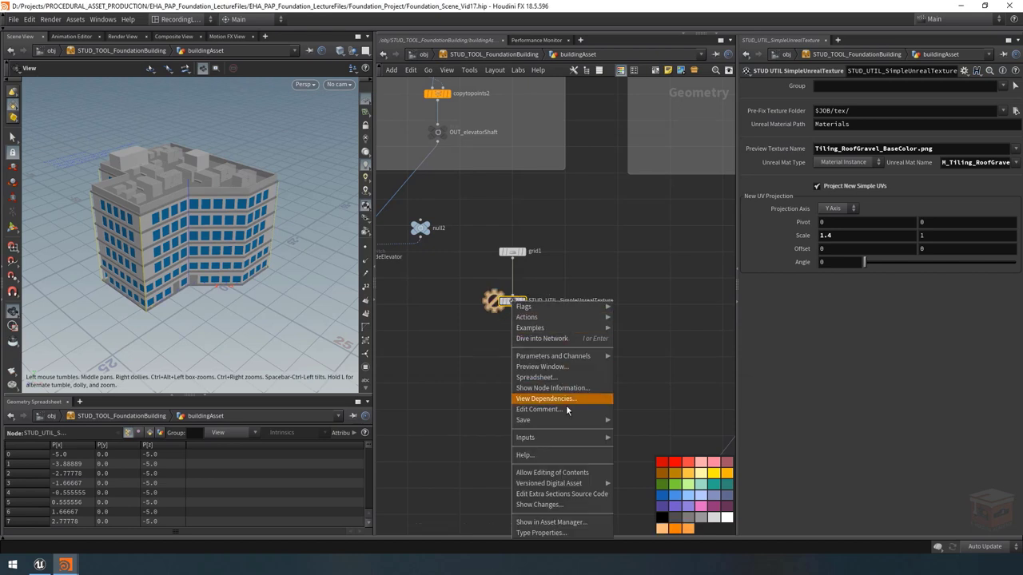
{"action": "left_click", "coordinate": [551, 522]}
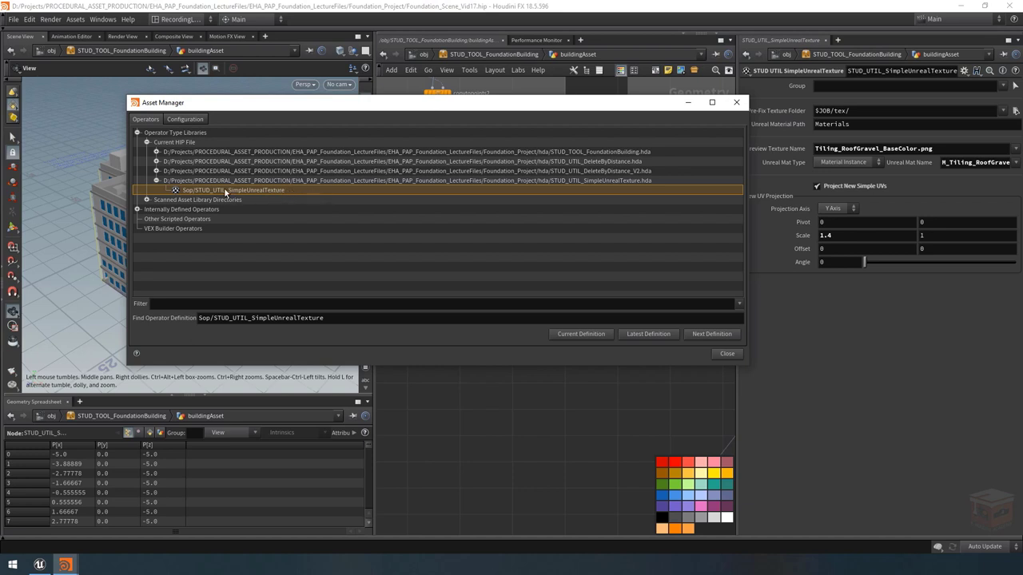
{"action": "right_click", "coordinate": [296, 193]}
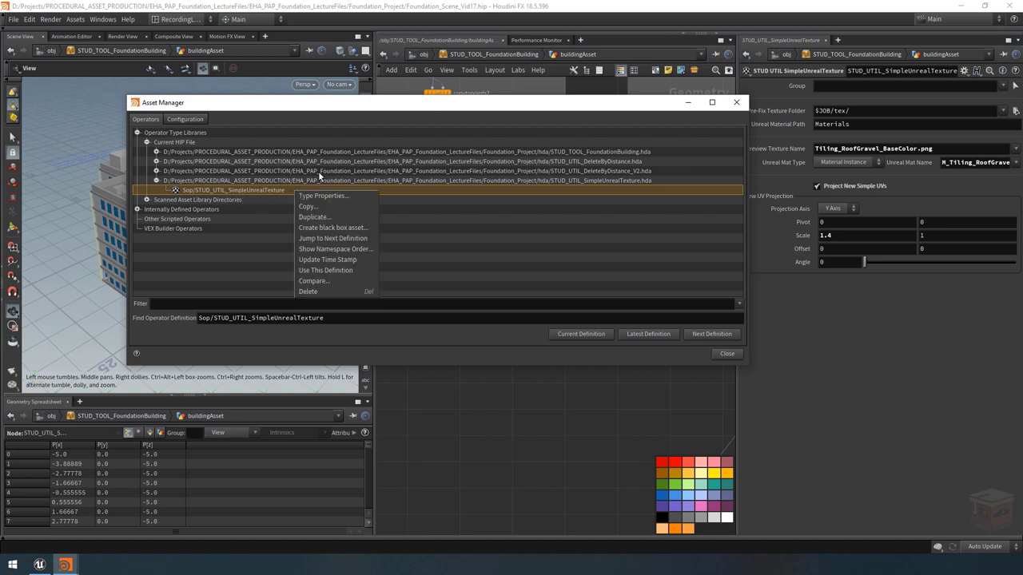
{"action": "left_click", "coordinate": [330, 217]}
{"action": "left_click_drag", "start_coordinate": [334, 168], "coordinate": [382, 251]}
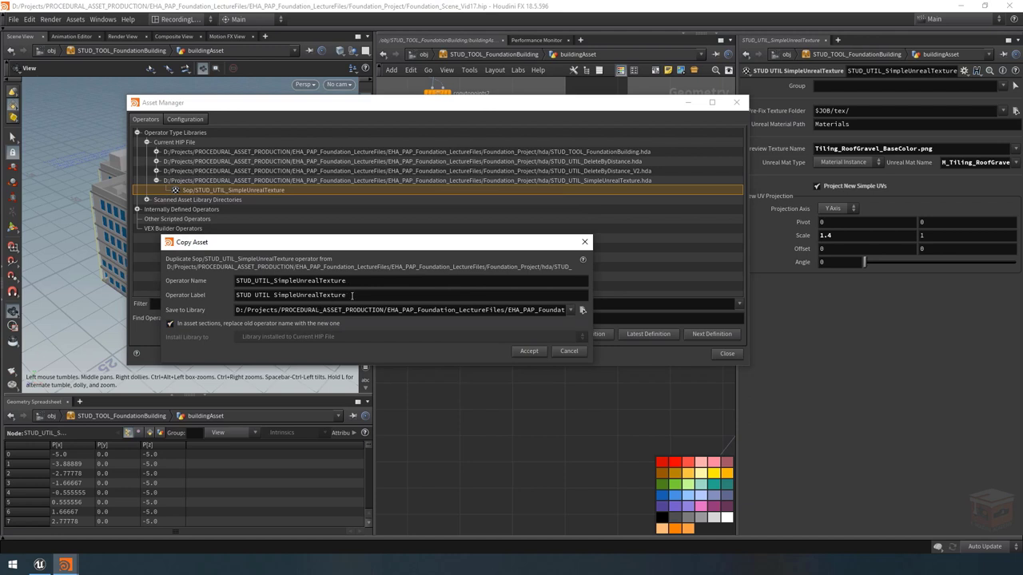
Set the duplicate's operator label to STUD UTIL ExtrudeAndTexture and its operator name to STUD_UTIL_ExtrudeAndTexture
{"action": "left_click_drag", "start_coordinate": [359, 298], "coordinate": [273, 300]}
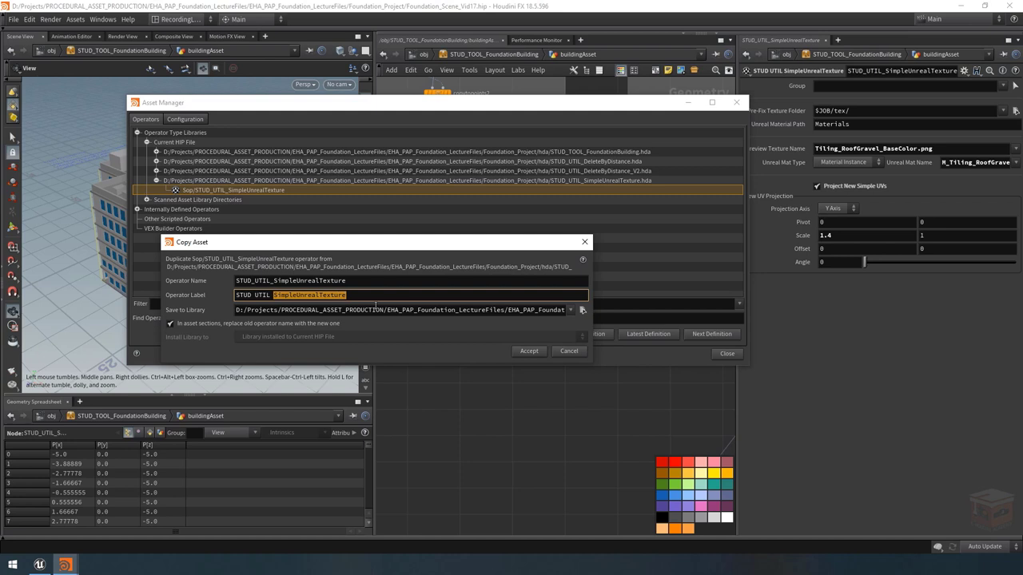
{"action": "type", "text": "E"}
{"action": "key", "text": "BackSpace"}
{"action": "key", "text": "BackSpace"}
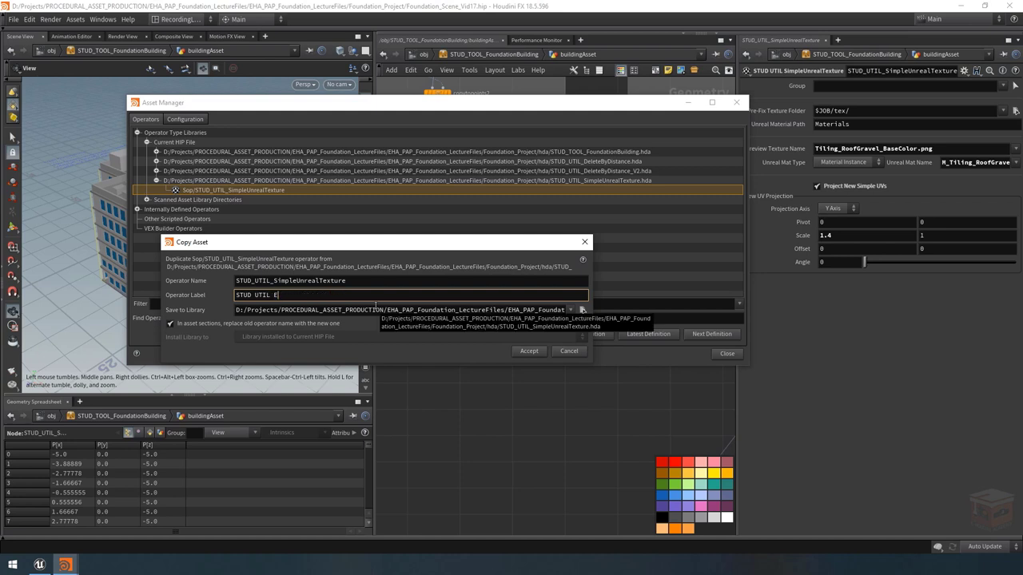
{"action": "type", "text": "xtrudeAndTexture"}
{"action": "triple_click", "coordinate": [366, 295]}
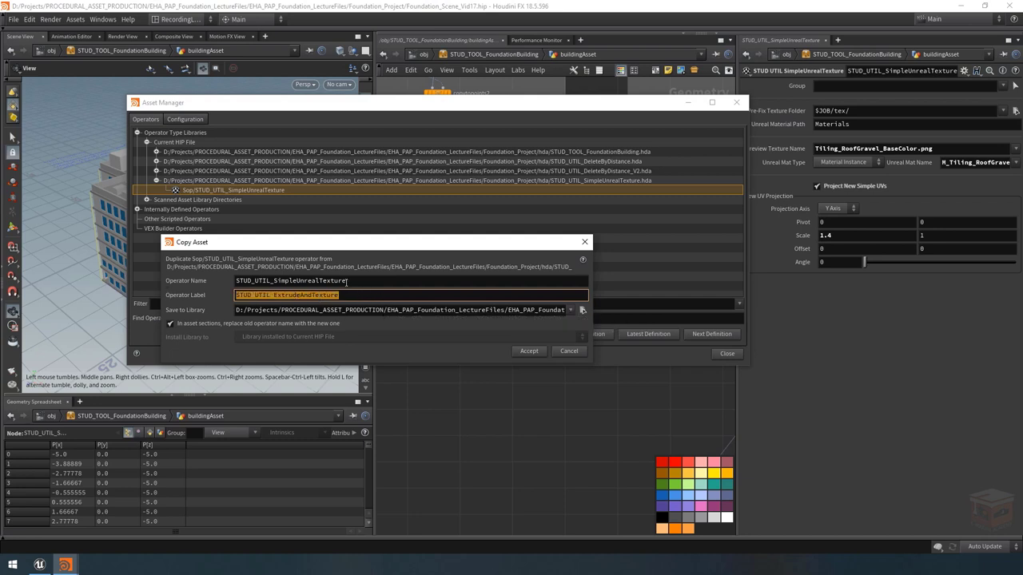
{"action": "triple_click", "coordinate": [347, 281]}
{"action": "type", "text": "STUD_UTIL_ExtrudeAndTexture"}
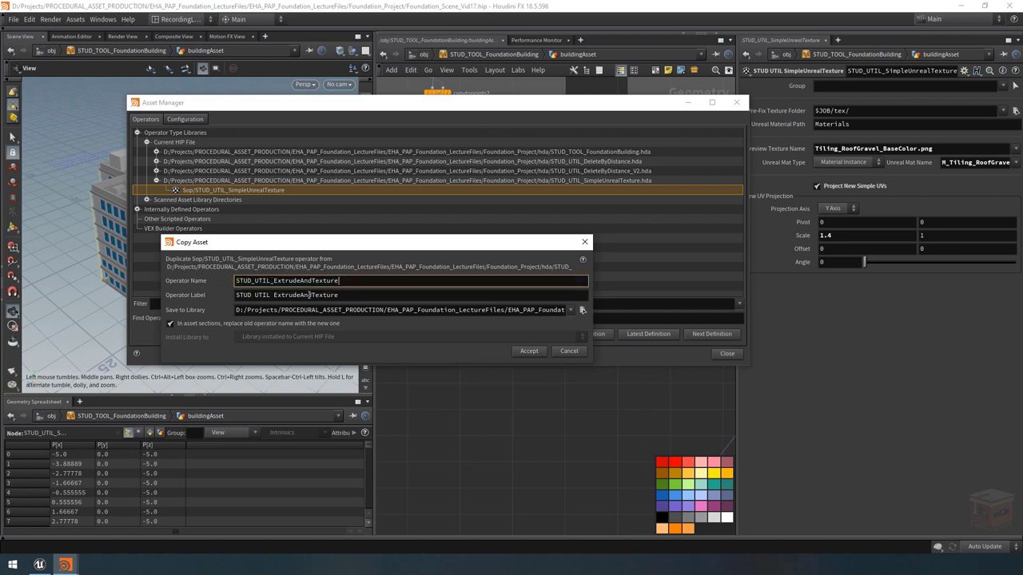
Change the save library's file name to STUD_UTIL_ExtrudeAndTexture.hda in the project's hda folder and create the duplicate asset
{"action": "left_click", "coordinate": [502, 310]}
{"action": "key", "text": "End"}
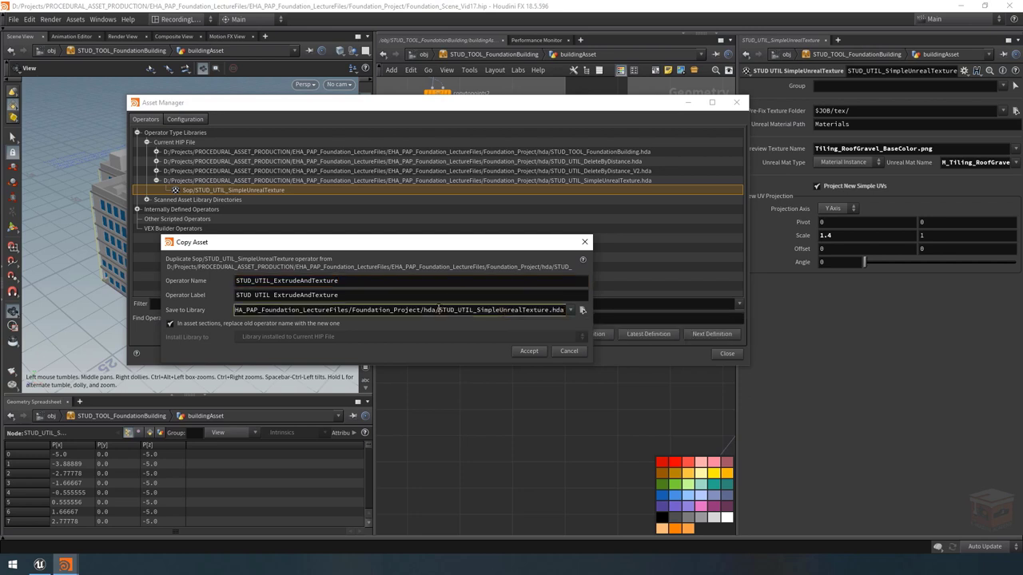
{"action": "left_click_drag", "start_coordinate": [439, 310], "coordinate": [547, 322]}
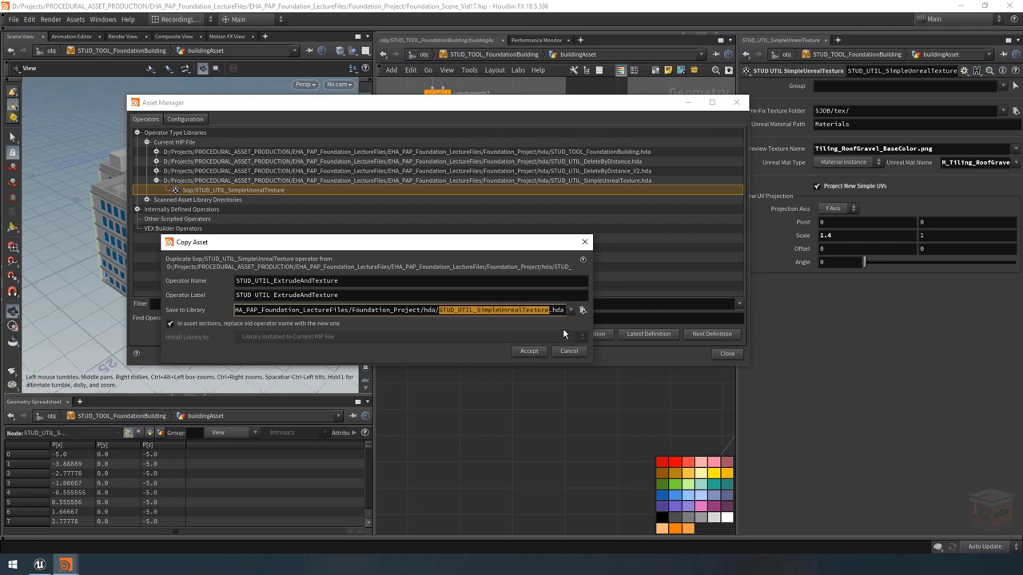
{"action": "type", "text": "STUD_UTIL_ExtrudeAndTexture"}
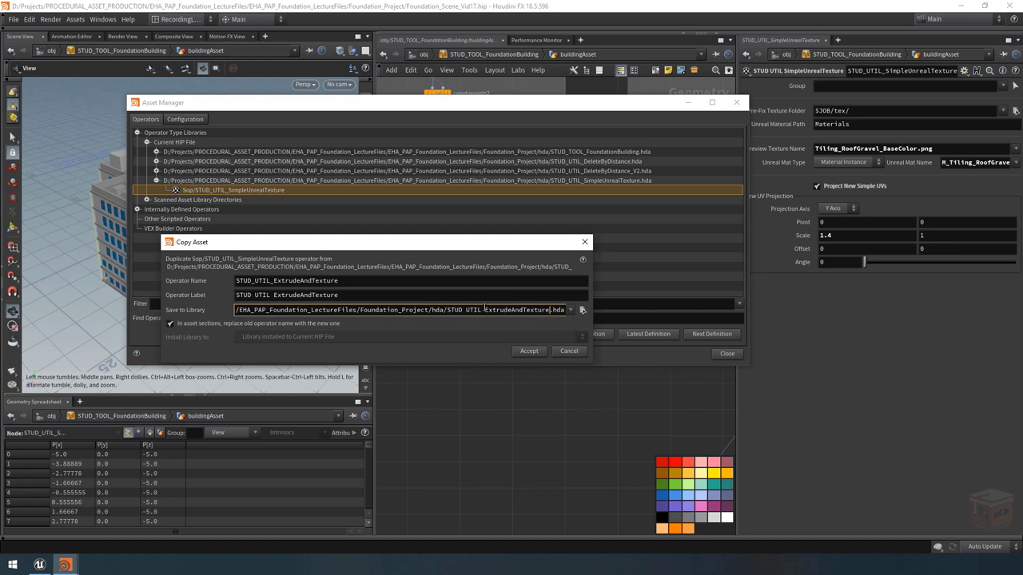
{"action": "key", "text": "BackSpace"}
{"action": "type", "text": "_"}
{"action": "key", "text": "BackSpace"}
{"action": "type", "text": "_"}
{"action": "left_click", "coordinate": [549, 311]}
{"action": "left_click_drag", "start_coordinate": [448, 310], "coordinate": [564, 314]}
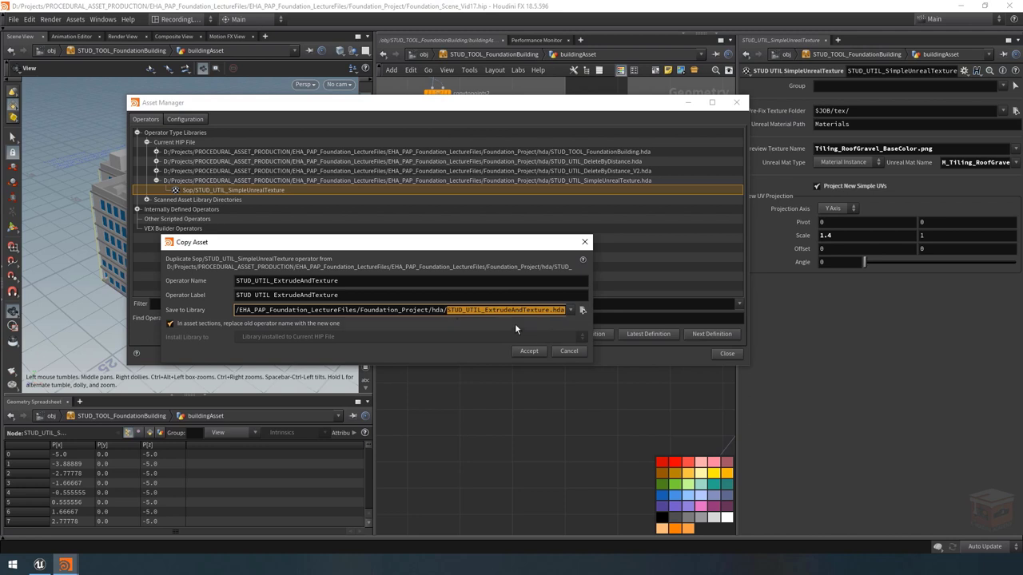
{"action": "left_click", "coordinate": [533, 352]}
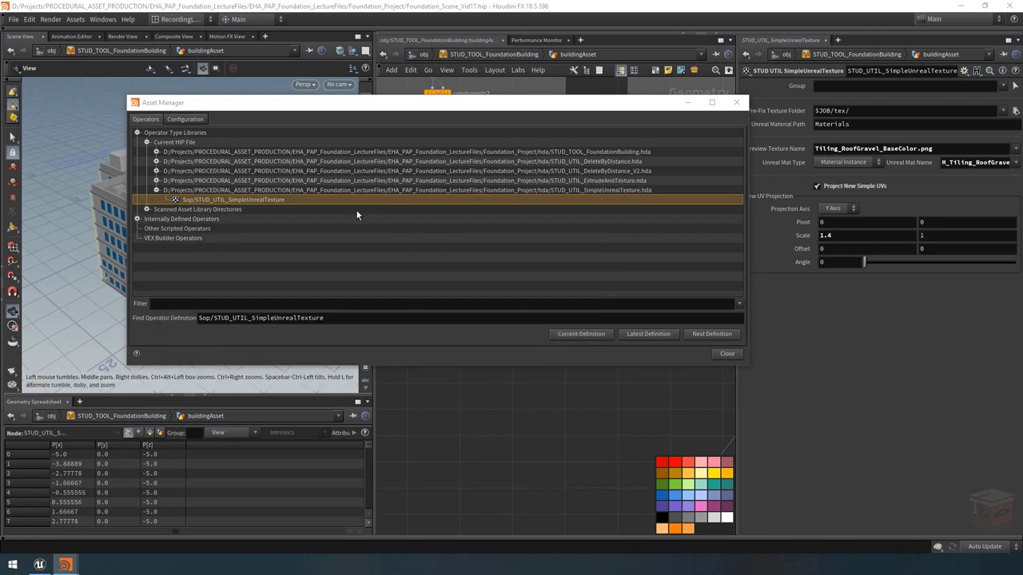
Check the operator inside the STUD_UTIL_ExtrudeAndTexture.hda library and close the Asset Manager
{"action": "left_click", "coordinate": [572, 183]}
{"action": "left_click", "coordinate": [156, 181]}
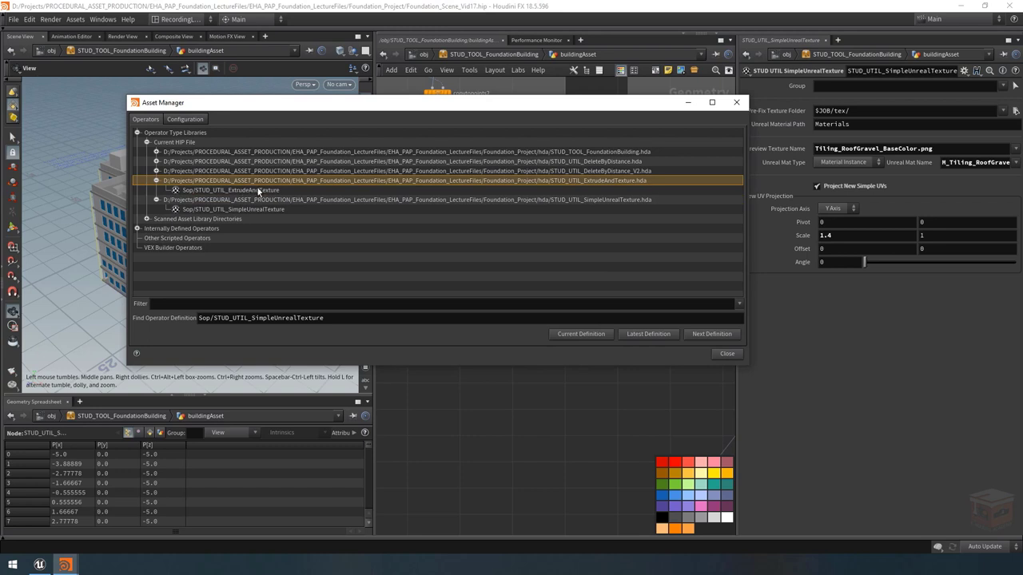
{"action": "left_click", "coordinate": [736, 102]}
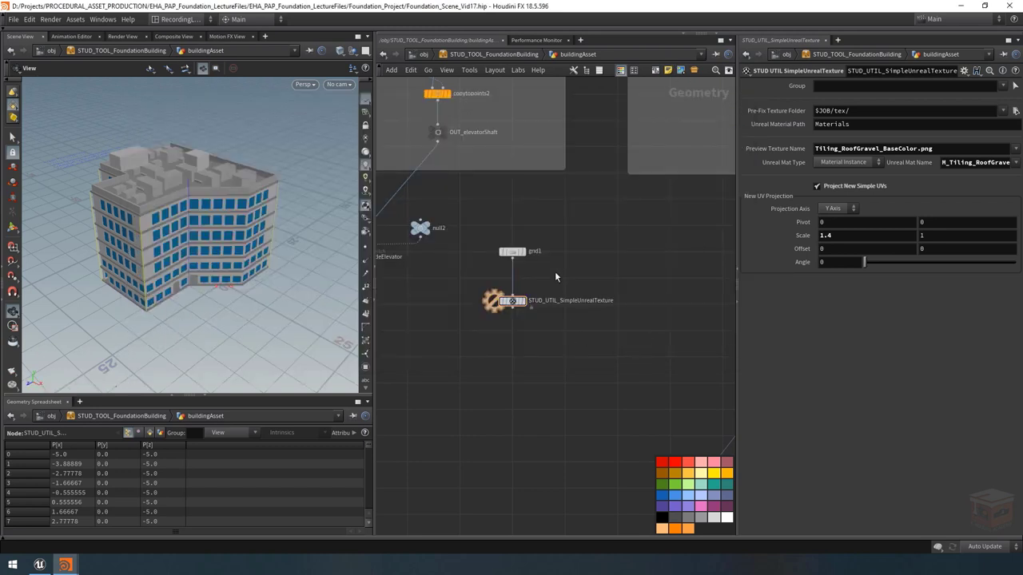
Add a STUD UTIL ExtrudeAndTexture node in the empty space below the STUD_UTIL_SimpleUnrealTexture node
{"action": "middle_click_drag", "start_coordinate": [616, 265], "coordinate": [568, 265]}
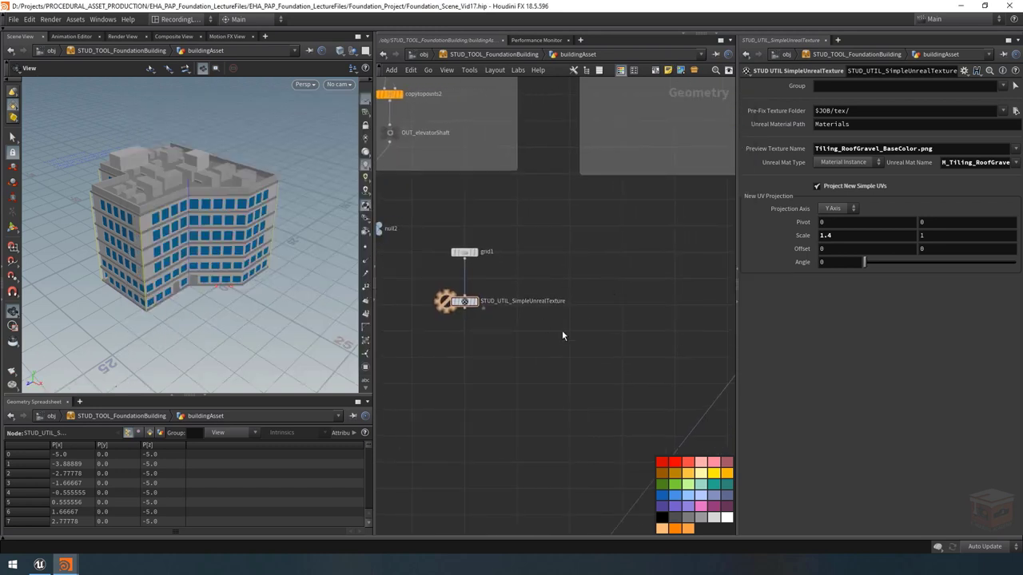
{"action": "key", "text": "Delete"}
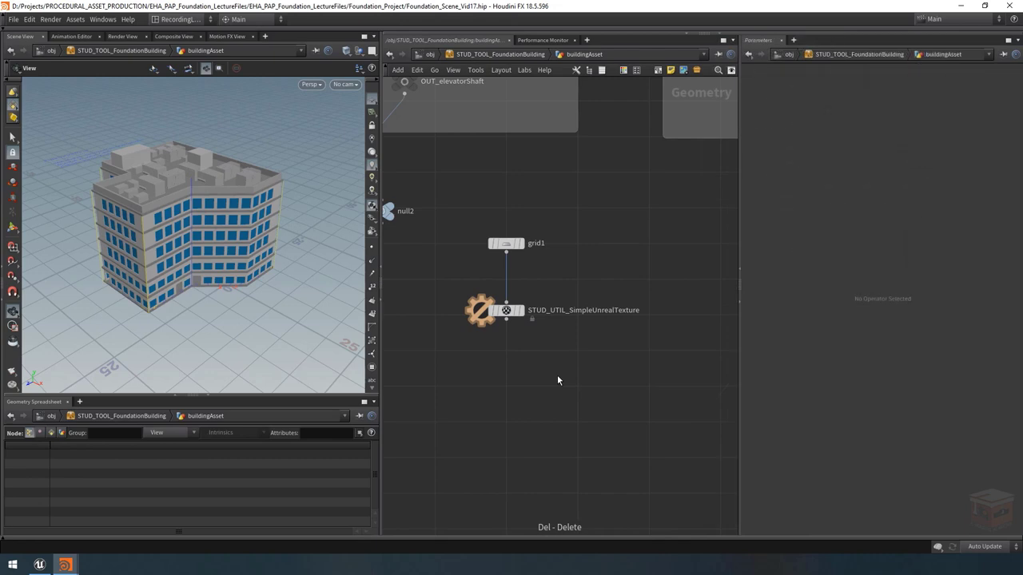
{"action": "key", "text": "Tab"}
{"action": "type", "text": "stud"}
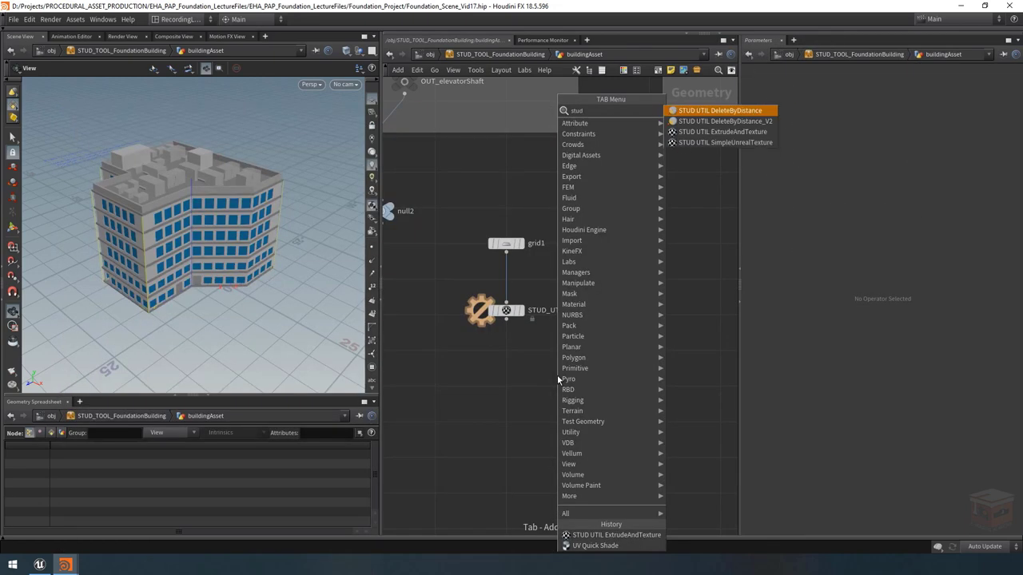
{"action": "key", "text": "Down"}
{"action": "key", "text": "Down"}
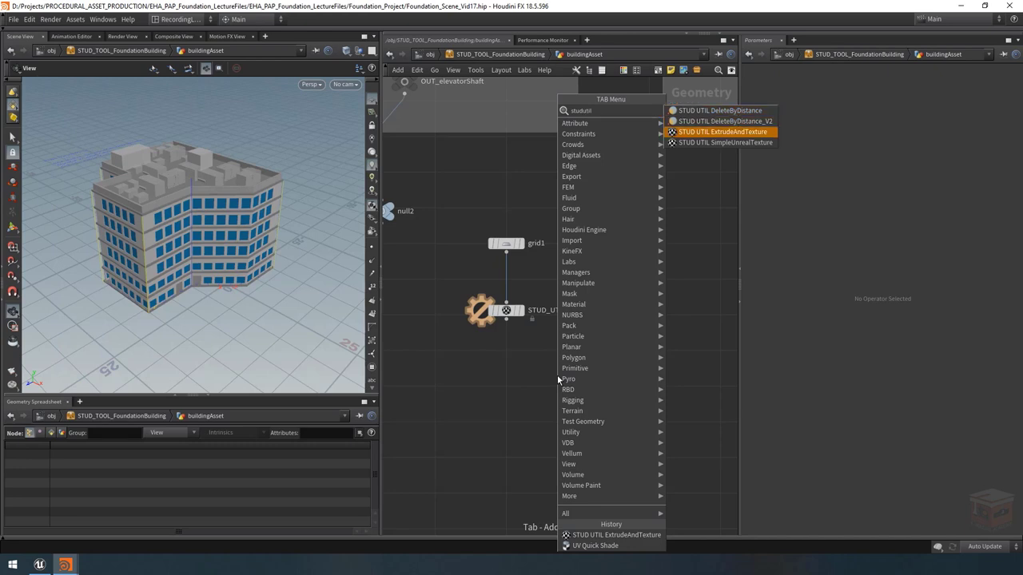
{"action": "key", "text": "Return"}
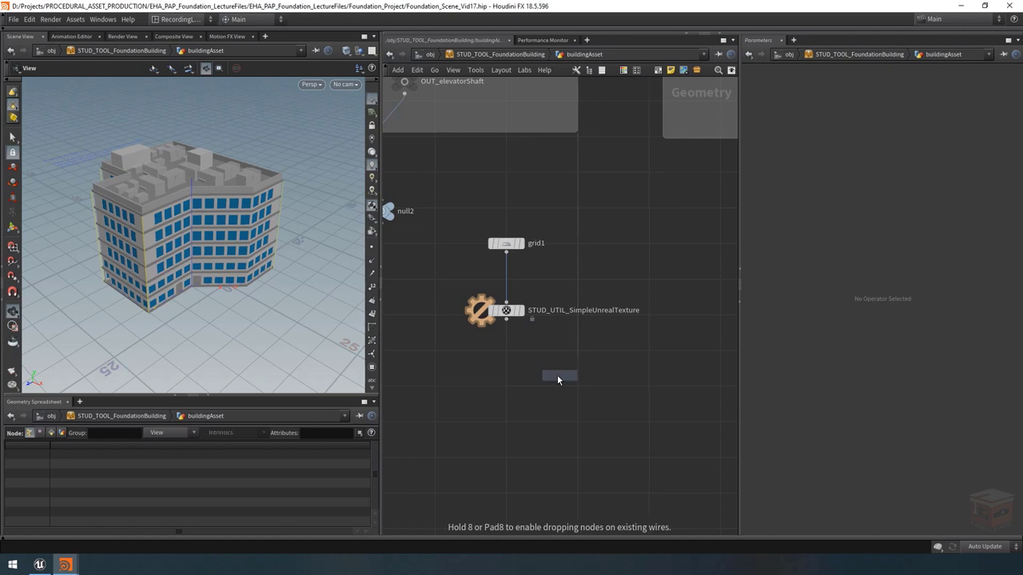
{"action": "left_click", "coordinate": [578, 376]}
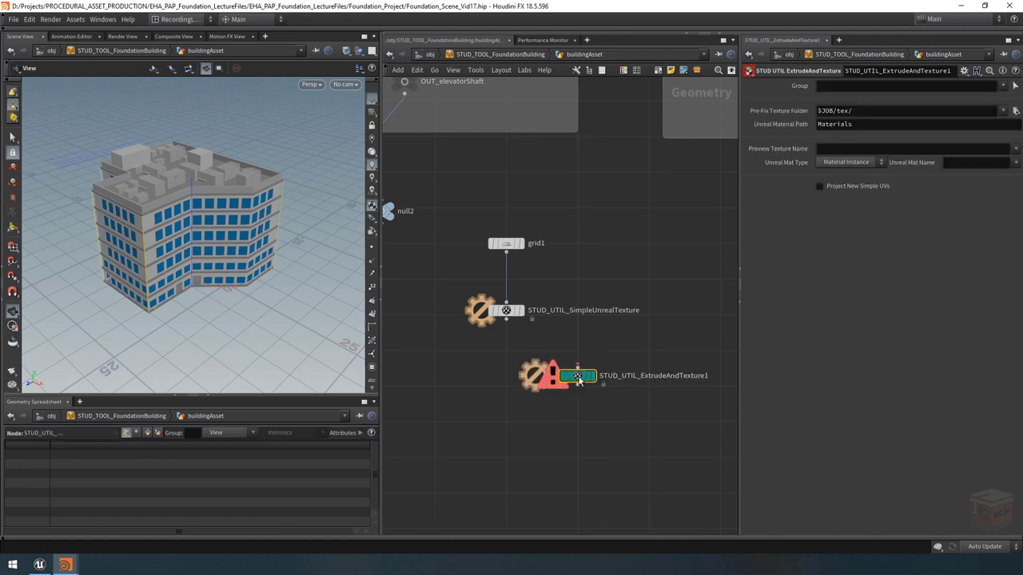
Add a UV Quick Shade node below the ExtrudeAndTexture node in the buildingAsset network
{"action": "scroll", "coordinate": [579, 376], "scroll_direction": "up", "scroll_amount": 2}
{"action": "mouse_move", "coordinate": [577, 379]}
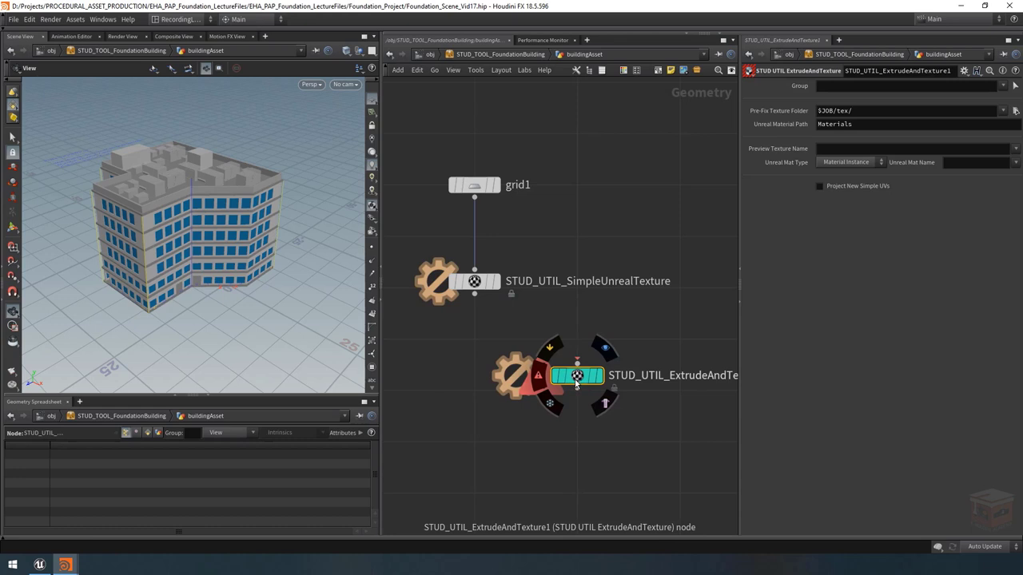
{"action": "middle_click_drag", "start_coordinate": [479, 444], "coordinate": [497, 428]}
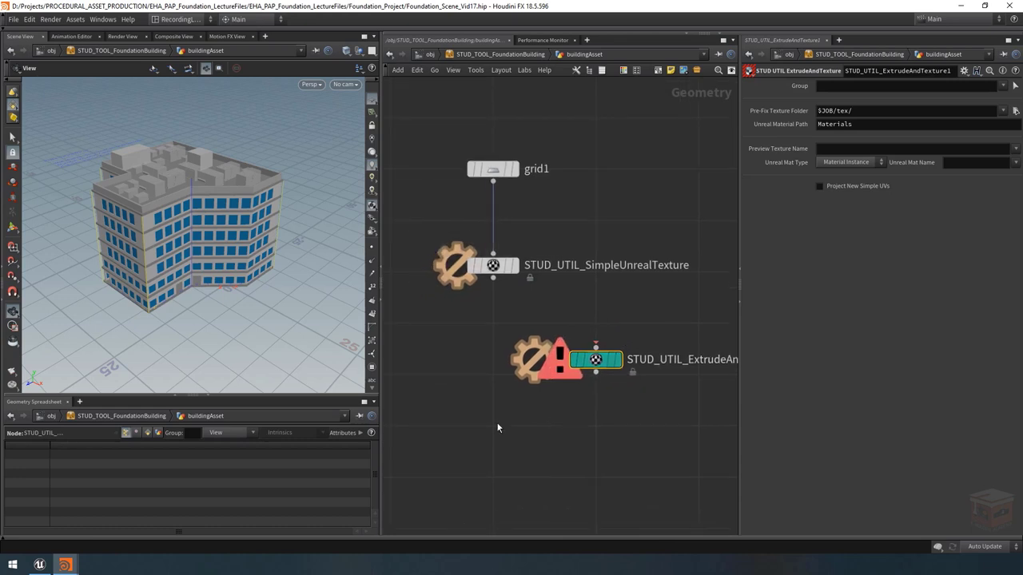
{"action": "key", "text": "Tab"}
{"action": "type", "text": "uvquick"}
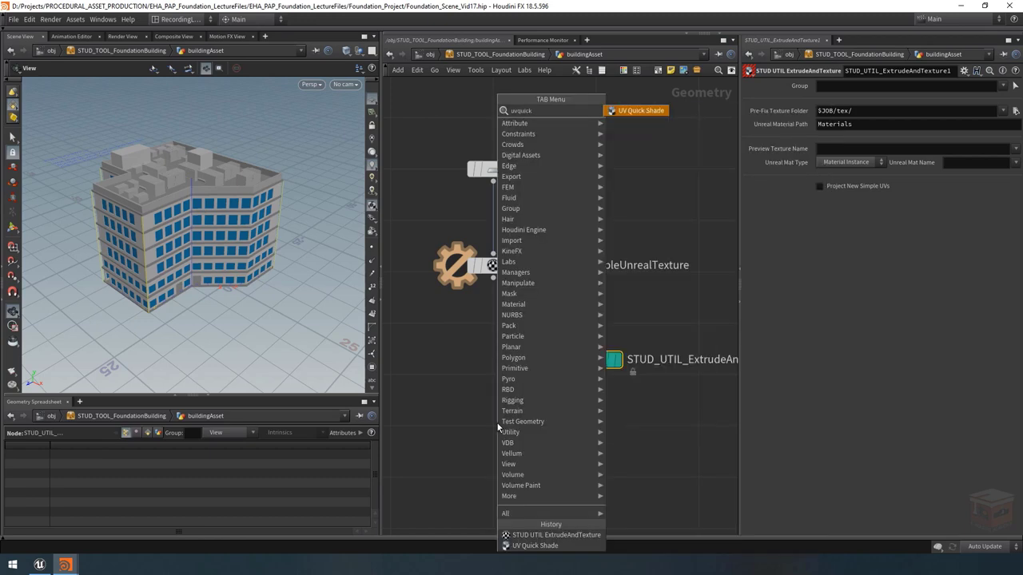
{"action": "key", "text": "Return"}
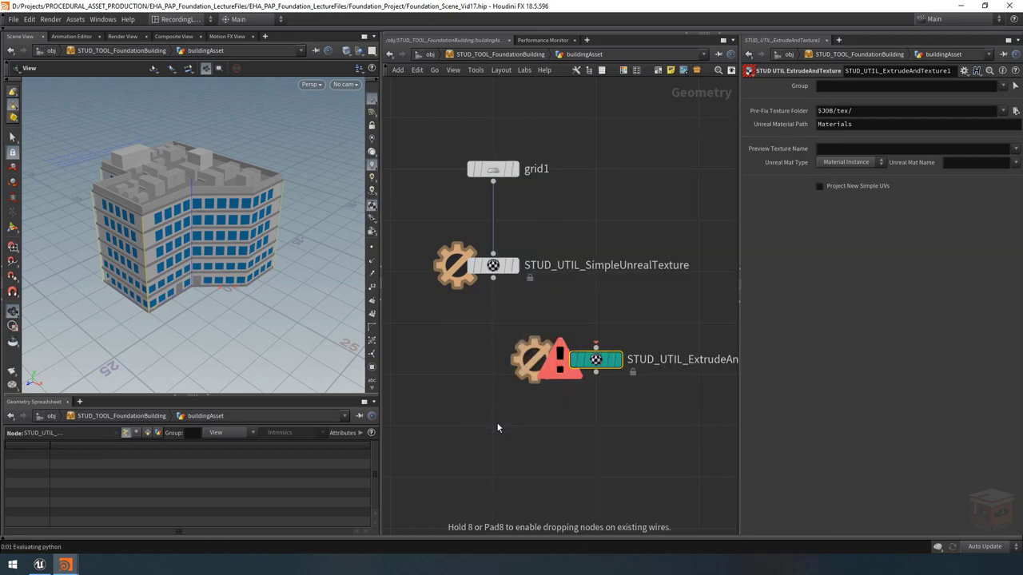
{"action": "left_click", "coordinate": [496, 428]}
{"action": "scroll", "coordinate": [496, 429], "scroll_direction": "up", "scroll_amount": 5}
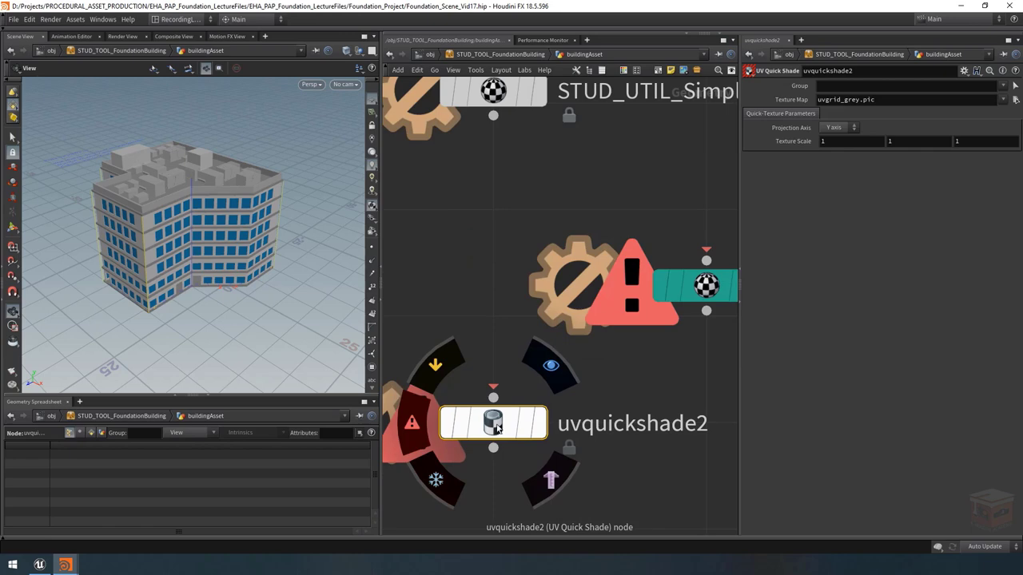
Copy the icon name SOP_uvquickshade from the UV Quick Shade node's type properties and close them
{"action": "scroll", "coordinate": [496, 426], "scroll_direction": "down", "scroll_amount": 5}
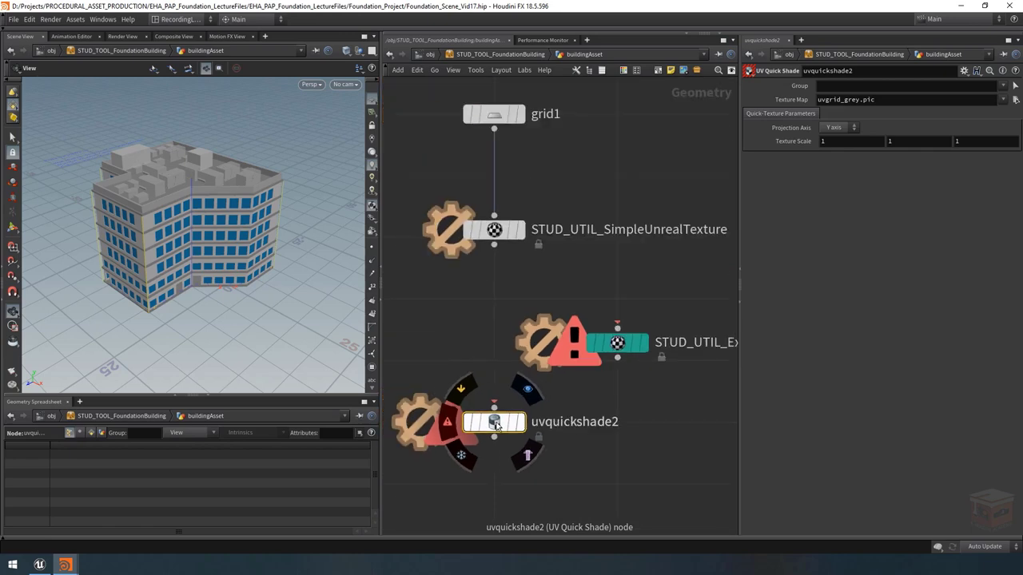
{"action": "right_click", "coordinate": [496, 426]}
{"action": "left_click", "coordinate": [526, 546]}
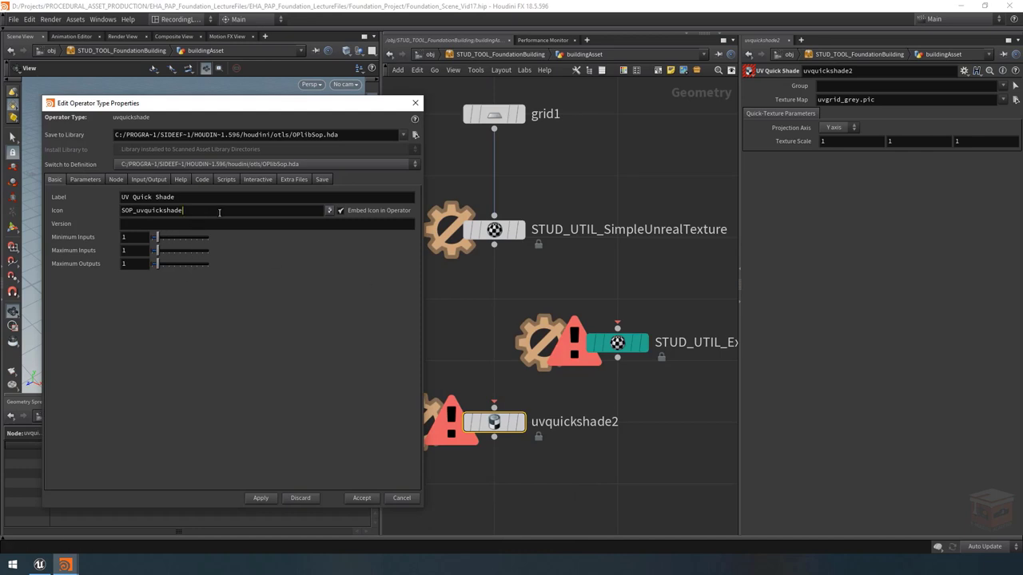
{"action": "double_click", "coordinate": [218, 213]}
{"action": "key", "text": "ctrl+c"}
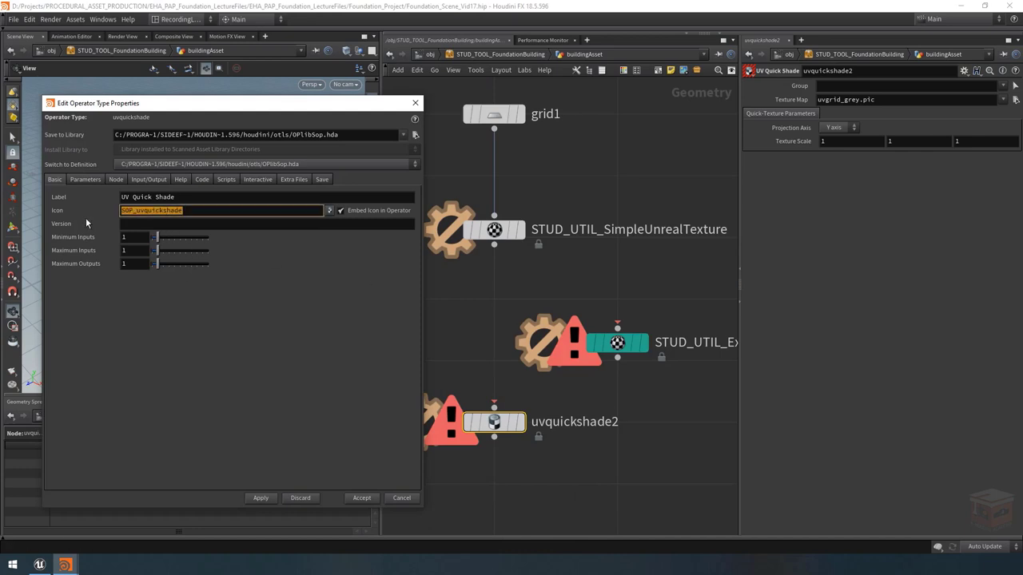
{"action": "left_click", "coordinate": [417, 103]}
Delete the uvquickshade2 node from the network
{"action": "mouse_move", "coordinate": [496, 423]}
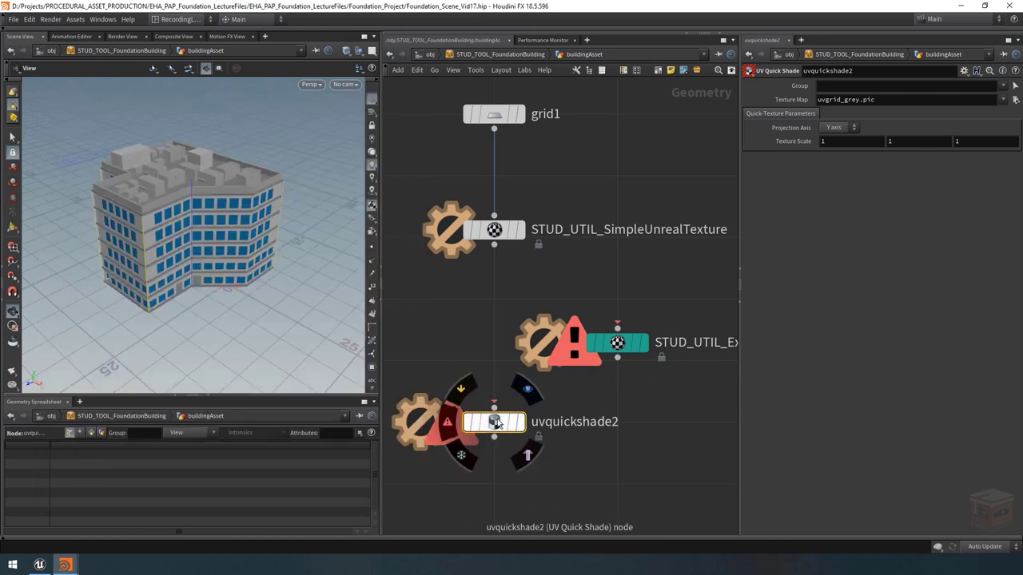
{"action": "key", "text": "Delete"}
{"action": "scroll", "coordinate": [512, 429], "scroll_direction": "down", "scroll_amount": 3}
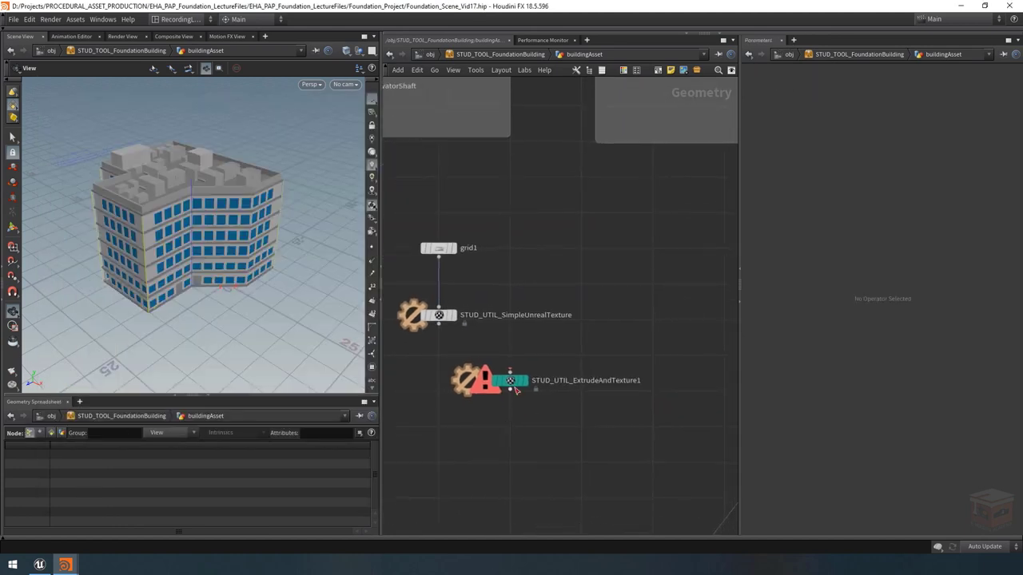
Set the icon of the STUD_UTIL_ExtrudeAndTexture operator type to the copied SOP_uvquickshade in its type properties
{"action": "left_click", "coordinate": [510, 381]}
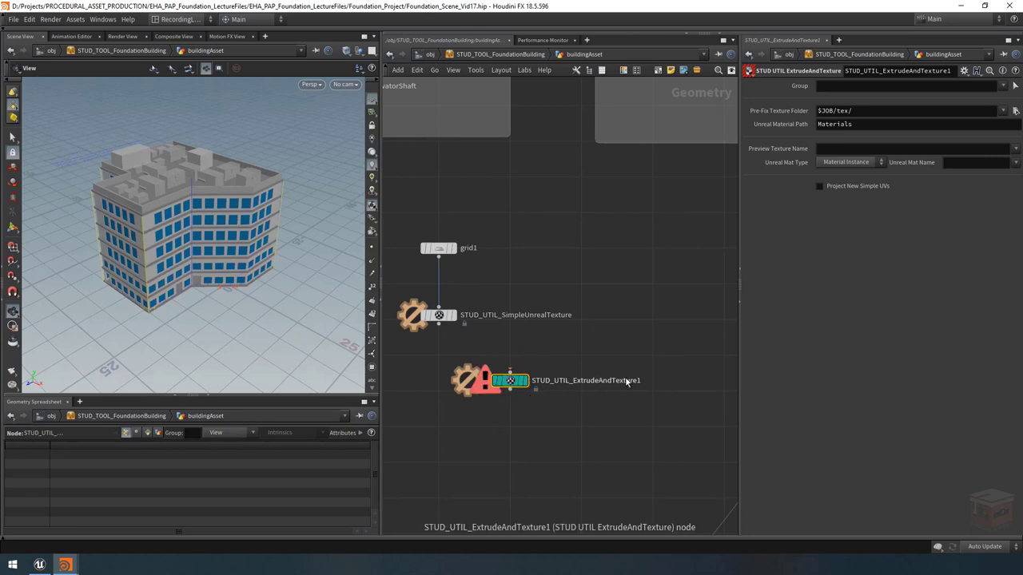
{"action": "mouse_move", "coordinate": [564, 382]}
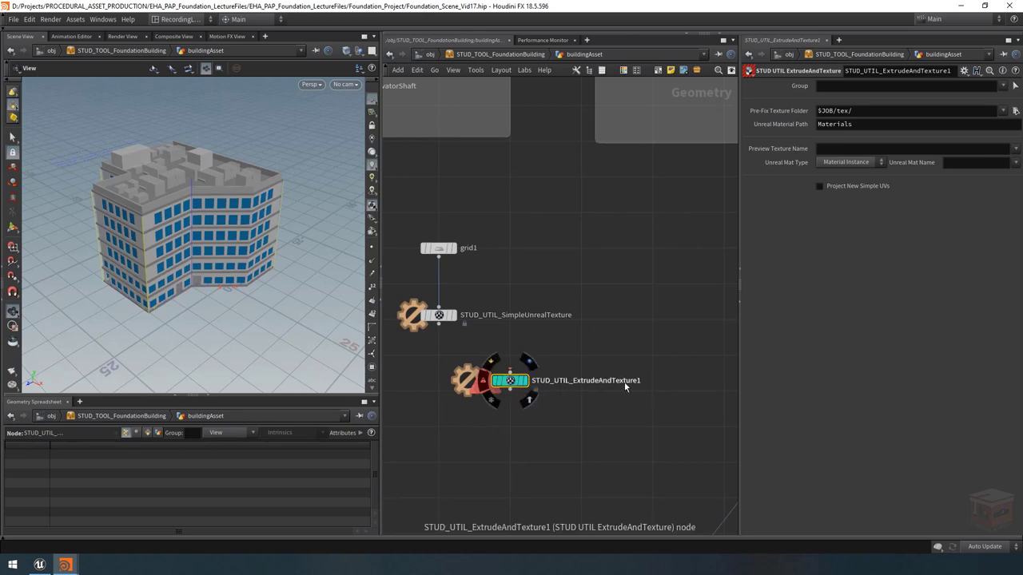
{"action": "right_click", "coordinate": [510, 382]}
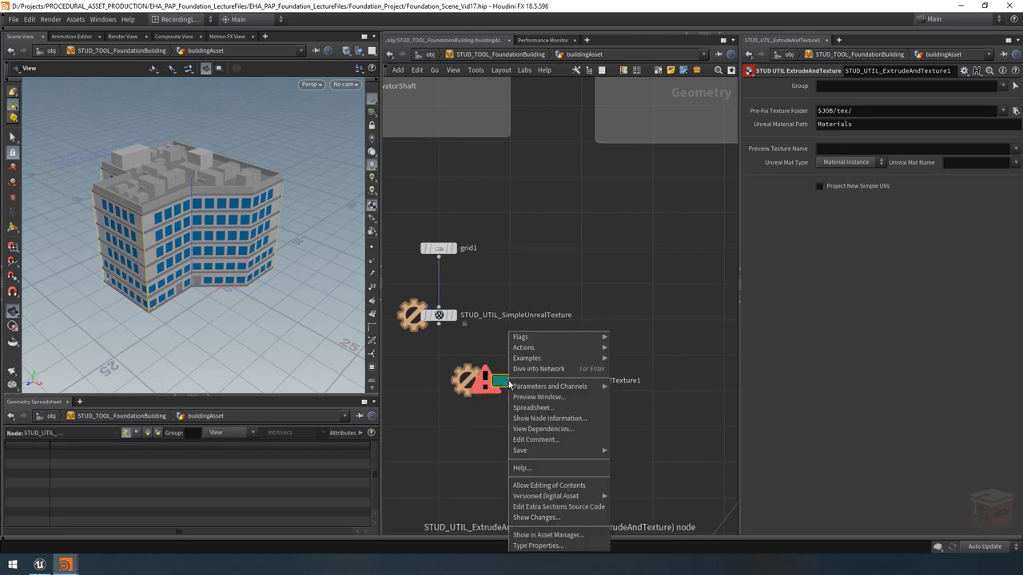
{"action": "left_click", "coordinate": [539, 545]}
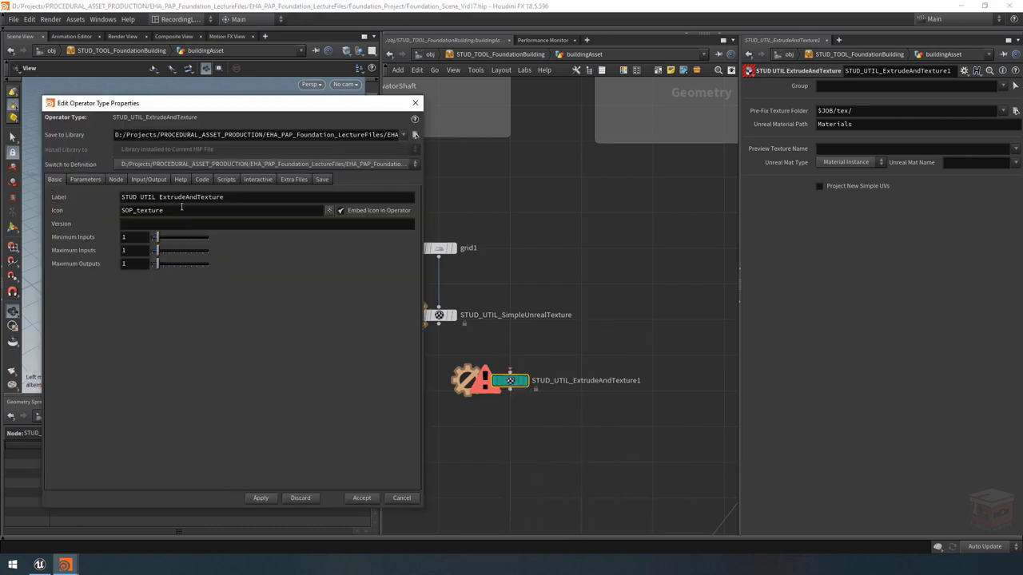
{"action": "double_click", "coordinate": [192, 211]}
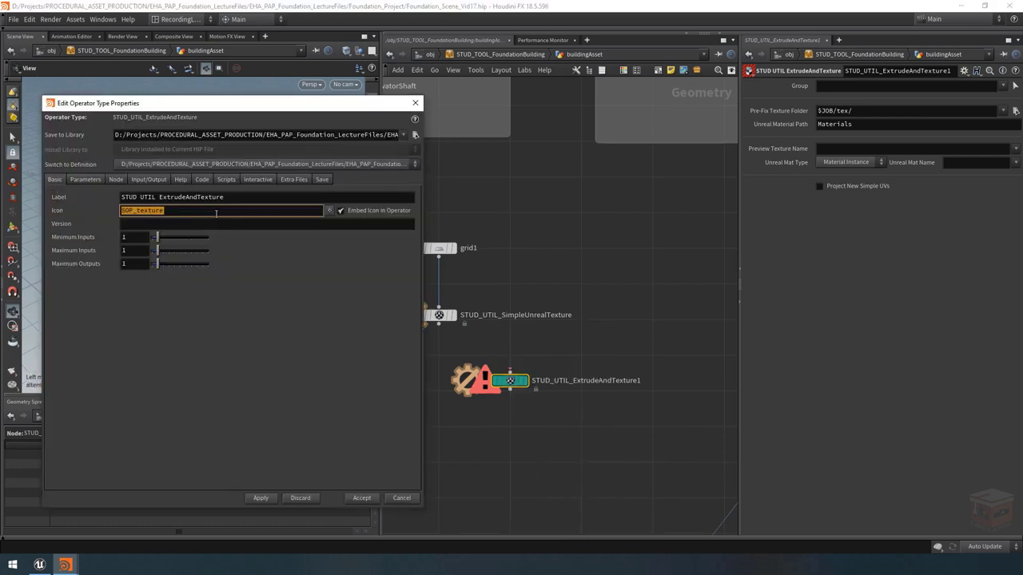
{"action": "key", "text": "ctrl+v"}
{"action": "key", "text": "Return"}
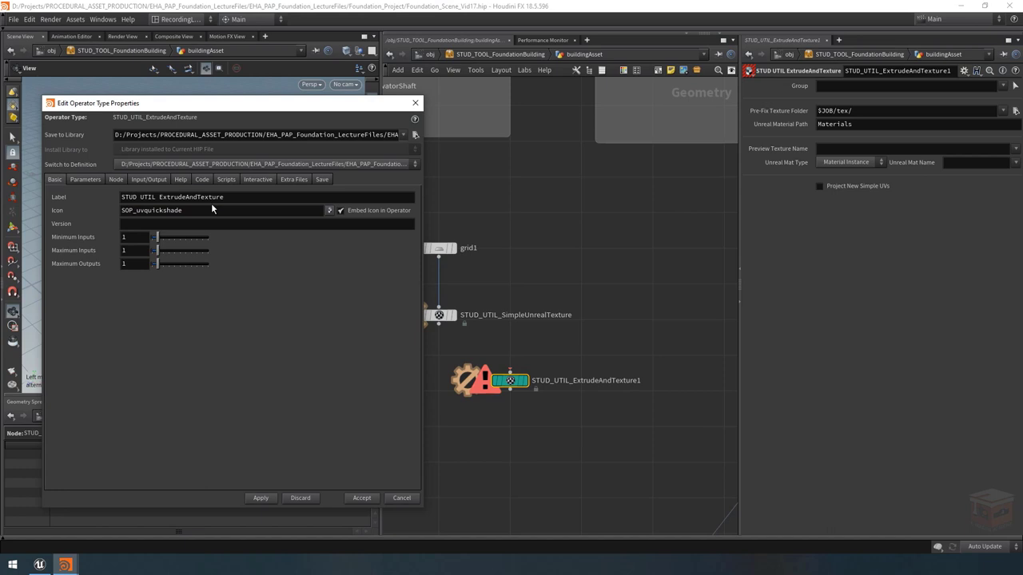
{"action": "mouse_move", "coordinate": [484, 384]}
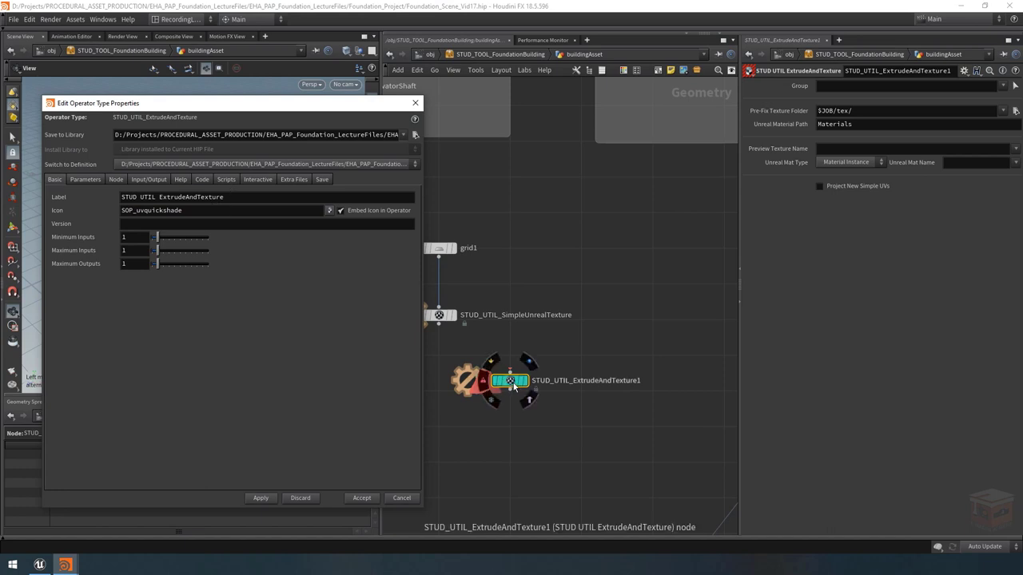
Review the asset's OnCreated script and parameter list, and accept the type properties by unlocking and saving the definition
{"action": "left_click", "coordinate": [229, 181]}
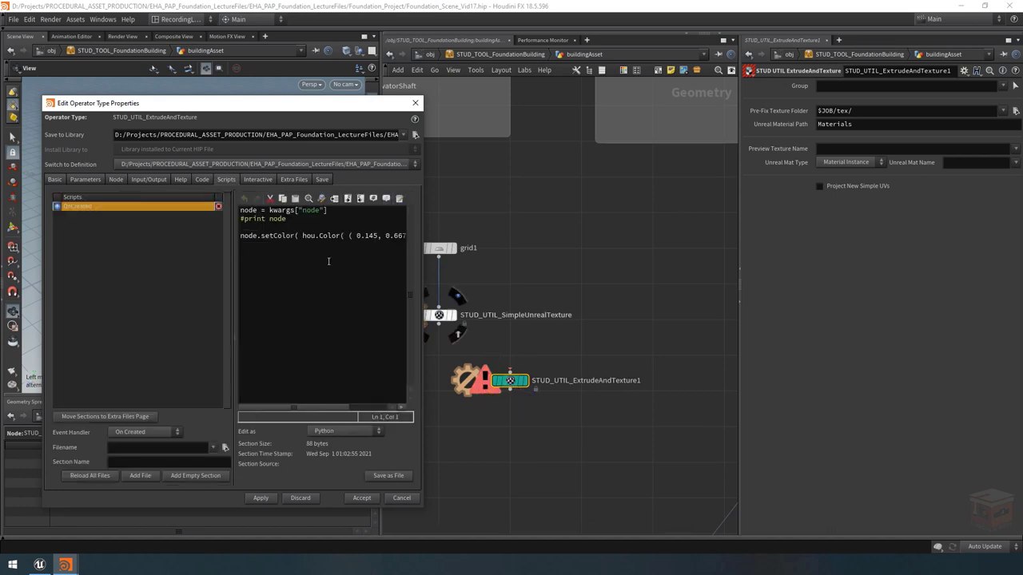
{"action": "left_click_drag", "start_coordinate": [424, 267], "coordinate": [546, 277]}
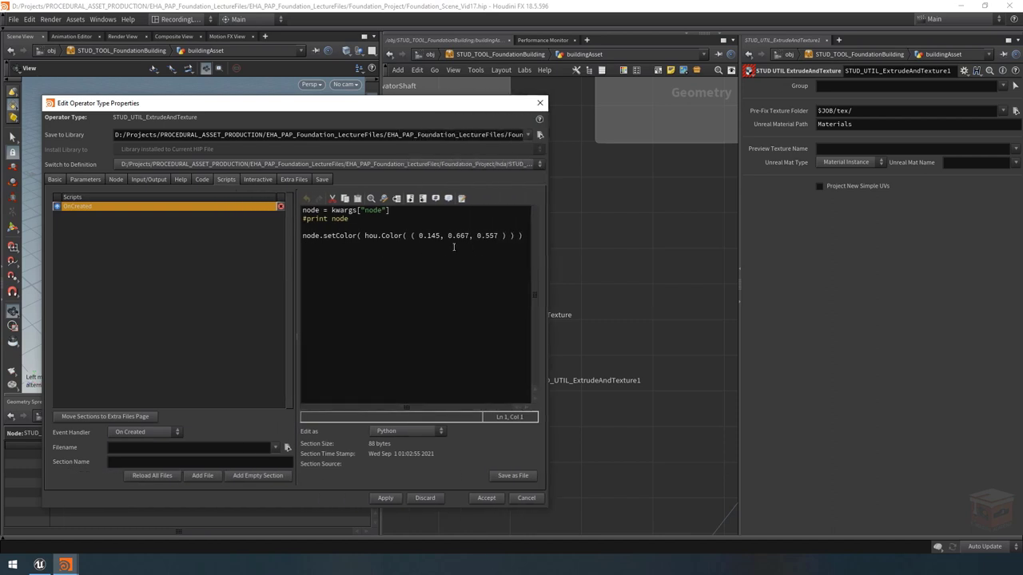
{"action": "left_click", "coordinate": [85, 179]}
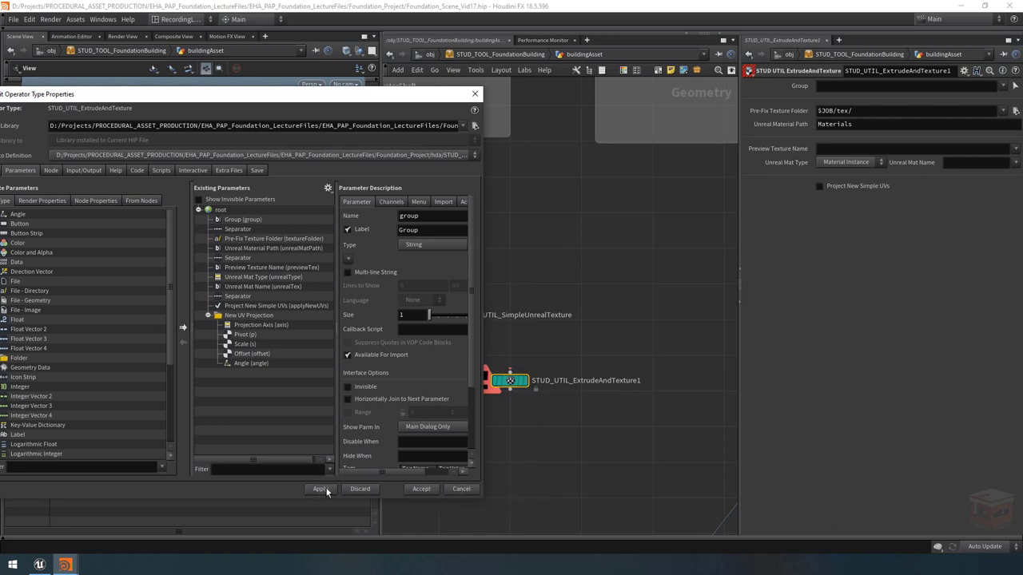
{"action": "left_click", "coordinate": [421, 489]}
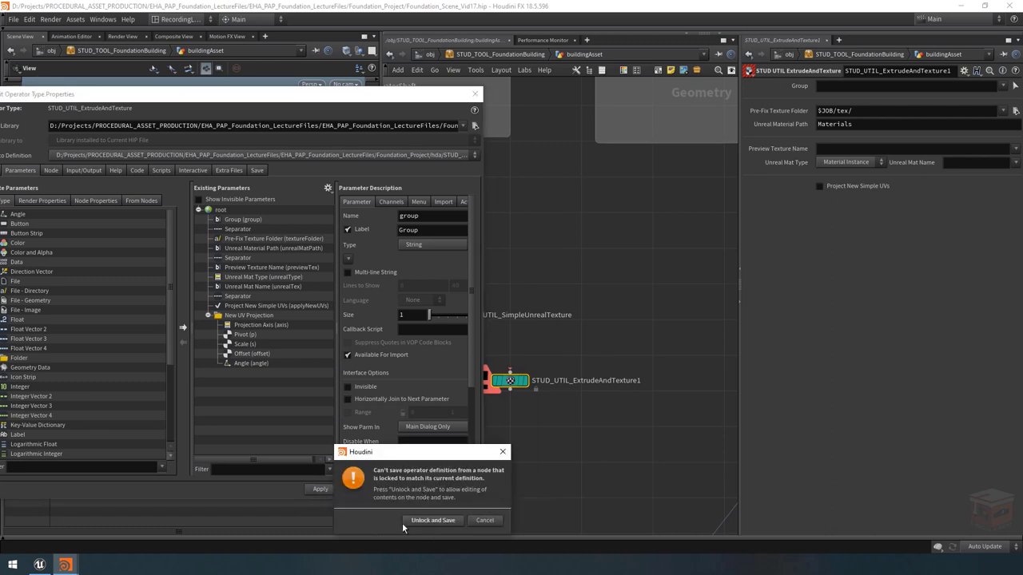
{"action": "left_click_drag", "start_coordinate": [447, 453], "coordinate": [631, 190]}
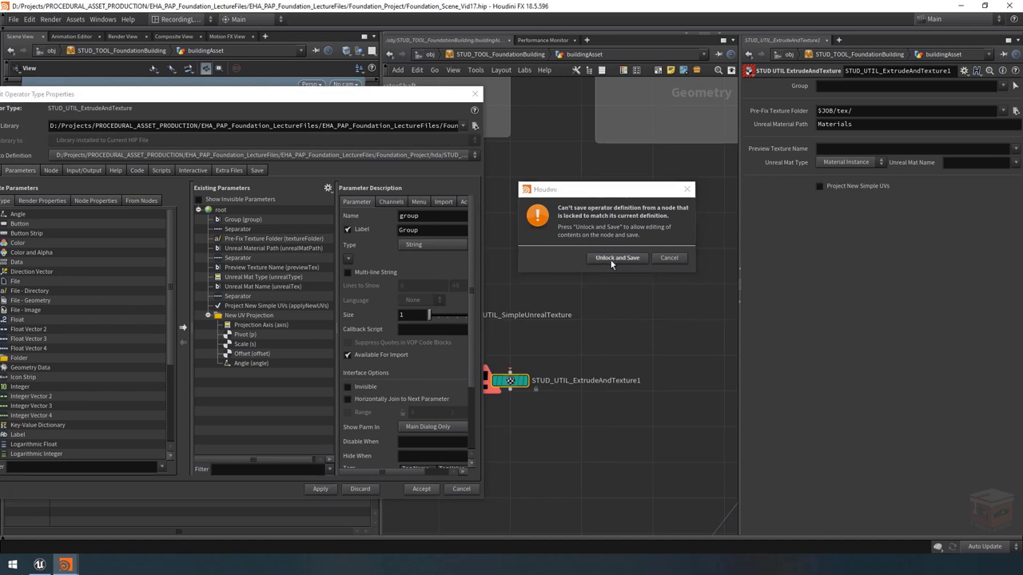
{"action": "left_click", "coordinate": [631, 258]}
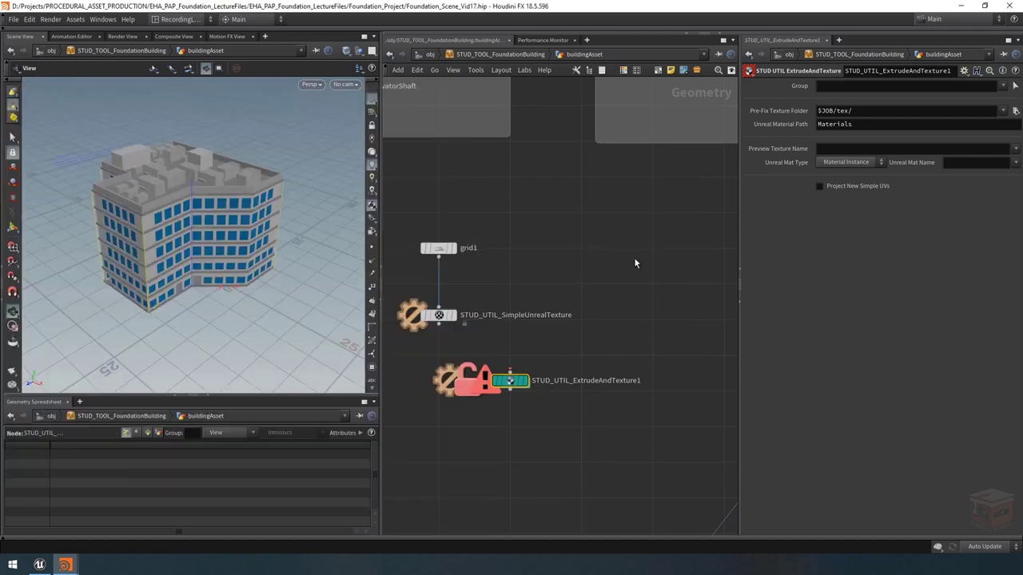
Display the STUD_UTIL_ExtrudeAndTexture1 node in the viewport and shift it slightly away from the SimpleUnrealTexture node
{"action": "middle_click_drag", "start_coordinate": [514, 382], "coordinate": [546, 371]}
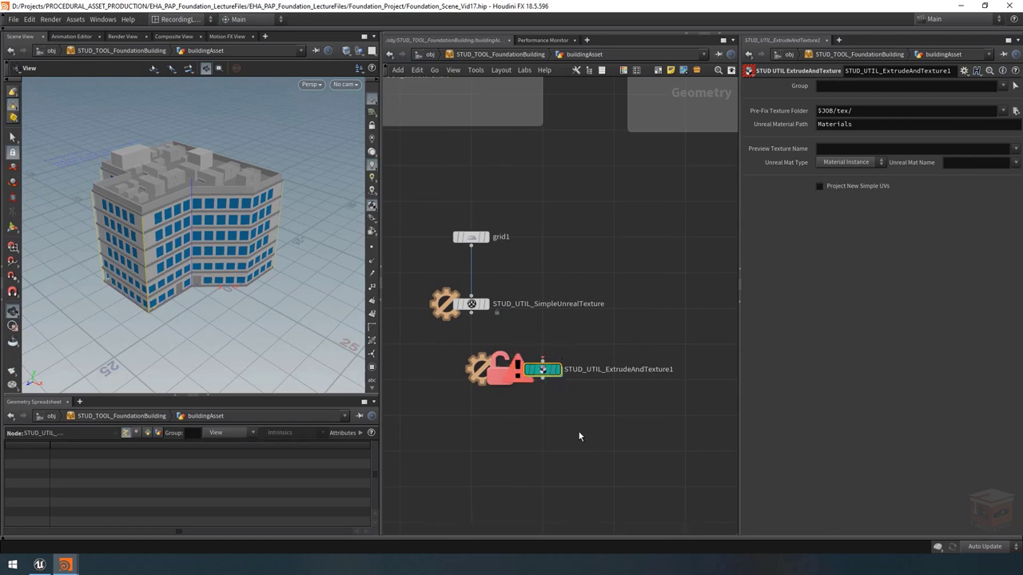
{"action": "middle_click_drag", "start_coordinate": [569, 413], "coordinate": [581, 415]}
{"action": "left_click", "coordinate": [574, 351]}
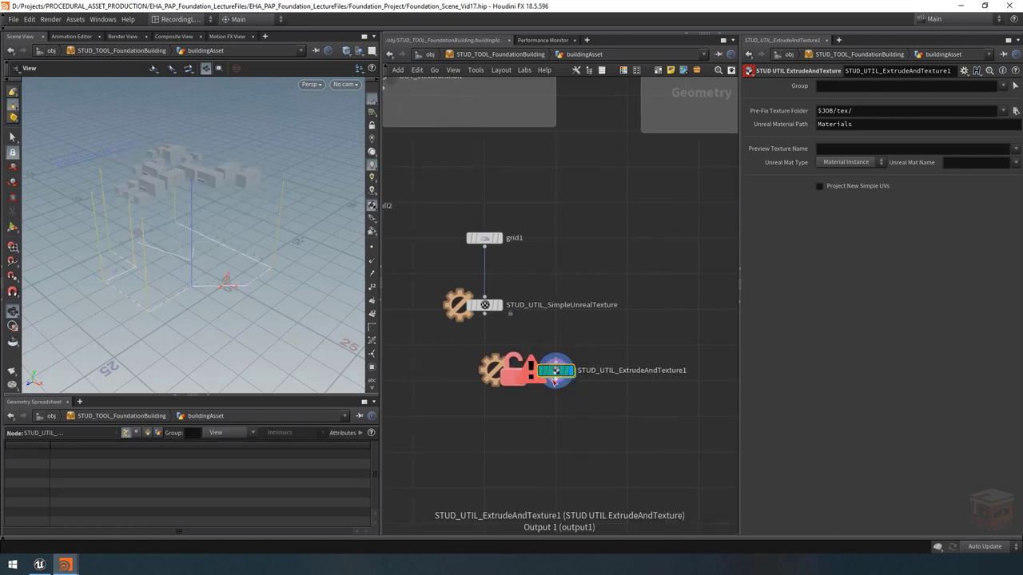
{"action": "left_click_drag", "start_coordinate": [559, 374], "coordinate": [569, 377]}
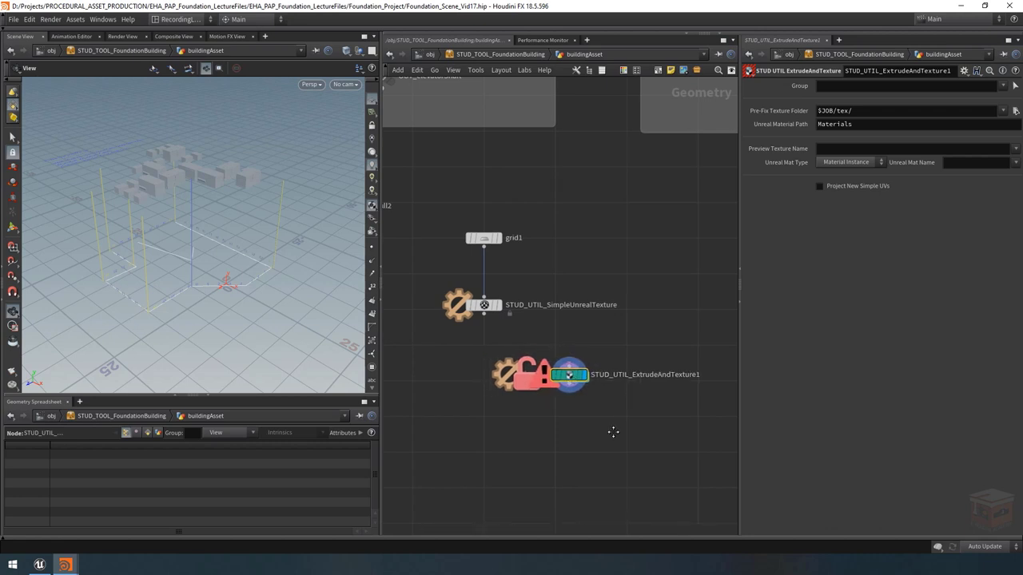
{"action": "scroll", "coordinate": [507, 227], "scroll_direction": "down", "scroll_amount": 3}
Move grid1 and STUD_UTIL_SimpleUnrealTexture together to the left, away from the ExtrudeAndTexture node
{"action": "left_click", "coordinate": [453, 243]}
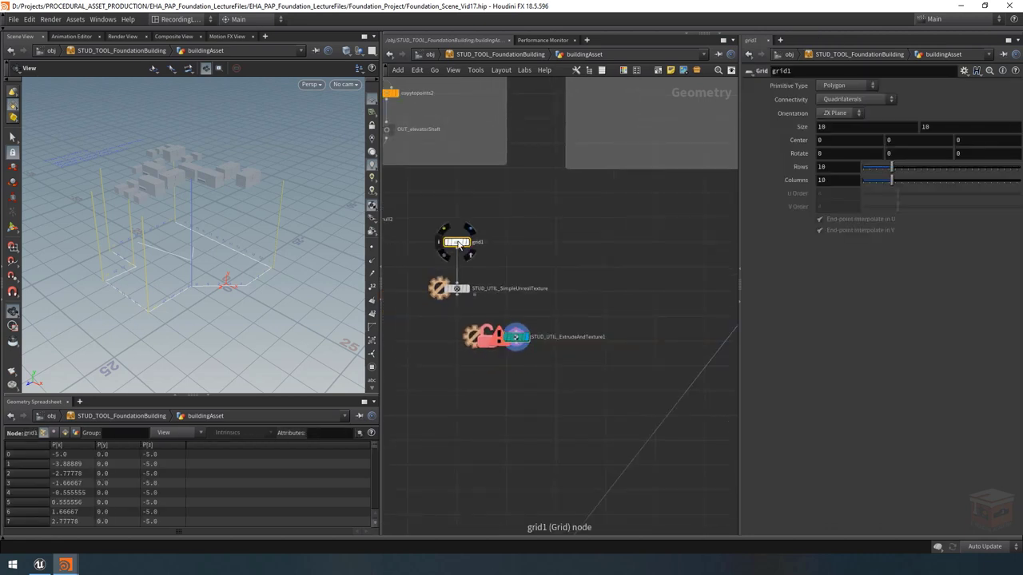
{"action": "left_click_drag", "start_coordinate": [517, 219], "coordinate": [447, 299]}
{"action": "left_click_drag", "start_coordinate": [459, 291], "coordinate": [413, 291]}
Duplicate grid1, wire the copy into the input of STUD_UTIL_ExtrudeAndTexture1, and line that node up below the new grid
{"action": "left_click", "coordinate": [411, 241]}
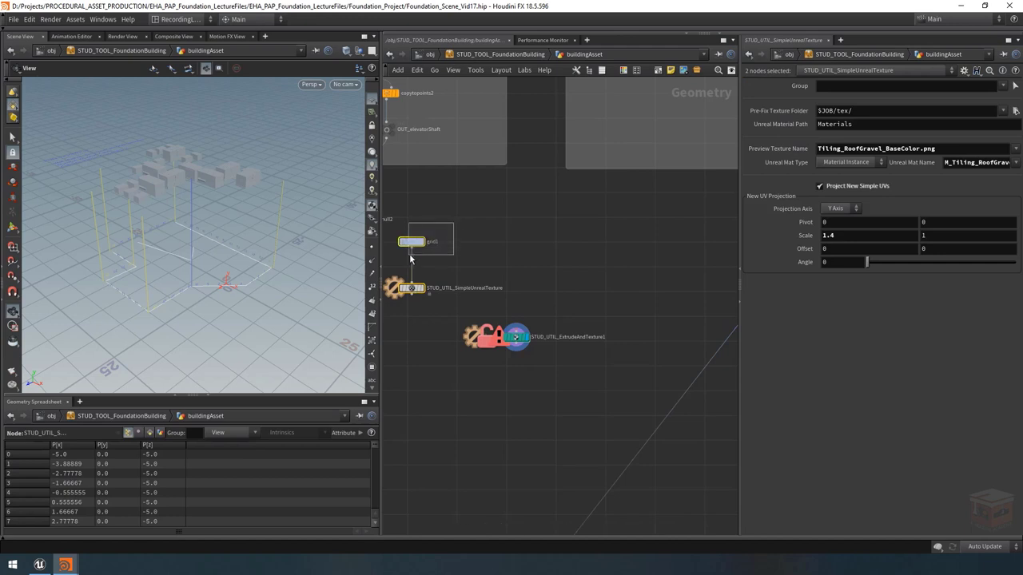
{"action": "key", "text": "ctrl+c"}
{"action": "key", "text": "ctrl+v"}
{"action": "left_click", "coordinate": [527, 253]}
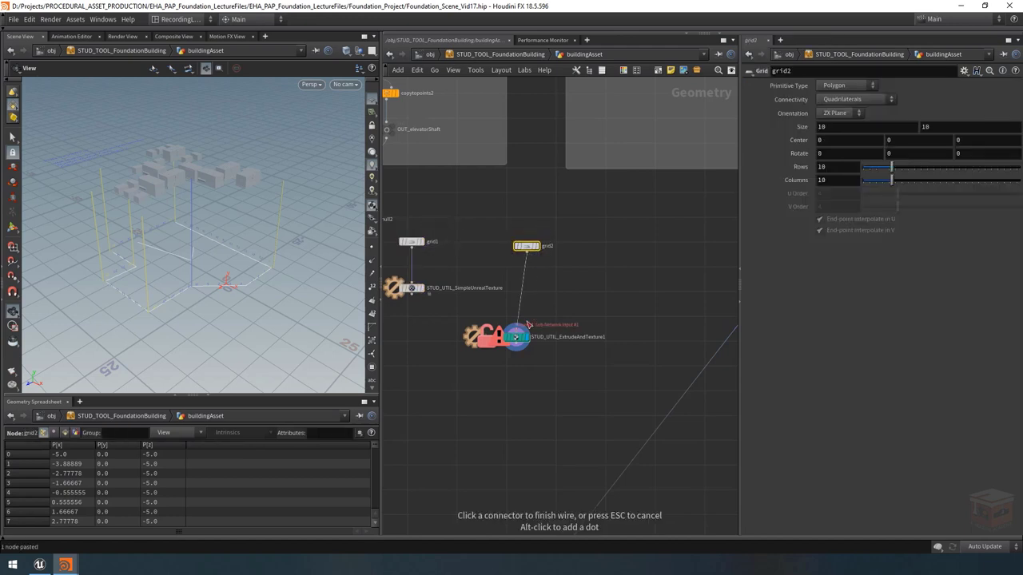
{"action": "left_click", "coordinate": [515, 327]}
{"action": "left_click_drag", "start_coordinate": [516, 336], "coordinate": [526, 292]}
{"action": "left_click_drag", "start_coordinate": [569, 229], "coordinate": [553, 293]}
{"action": "left_click", "coordinate": [572, 258]}
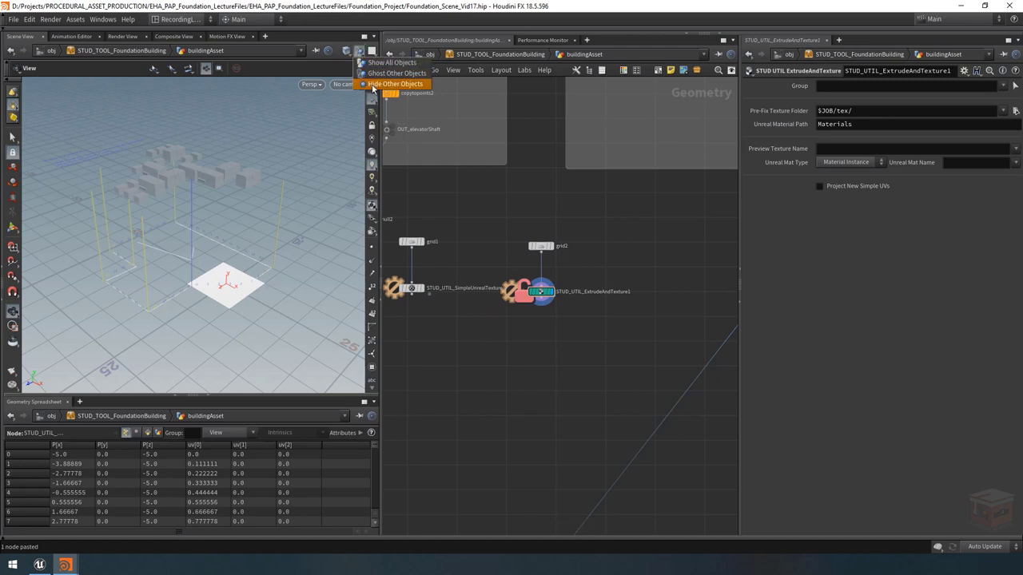
Hide other objects in the viewport, go inside STUD_UTIL_ExtrudeAndTexture1, and undo the last node move there
{"action": "left_click", "coordinate": [358, 50]}
{"action": "double_click", "coordinate": [542, 293]}
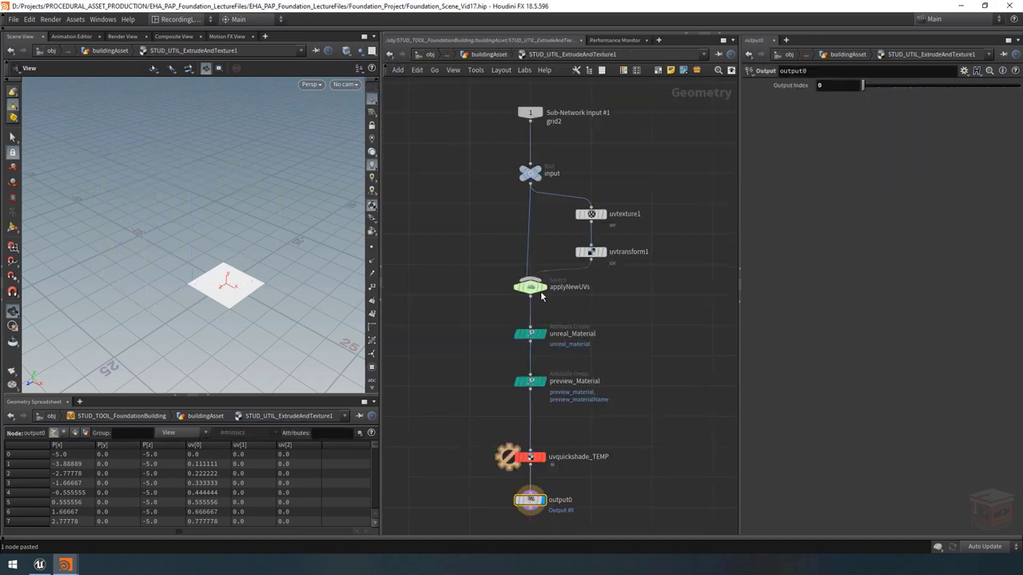
{"action": "key", "text": "ctrl+z"}
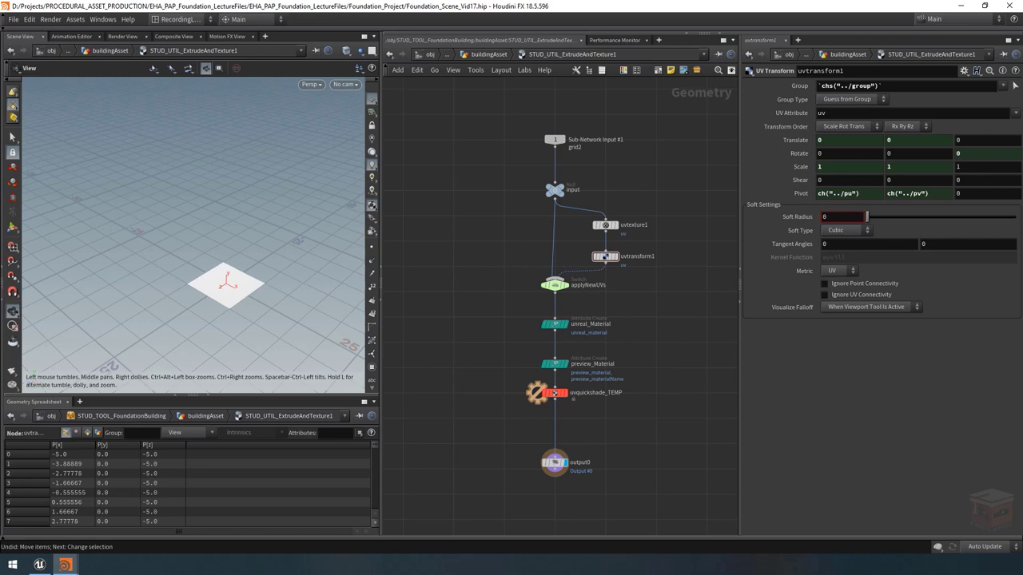
Switch to the ExampleScene_V1-1 Houdini window and examine the UV Bottom and Top section of LECT_ExtrudeAndTexture_Floors
{"action": "left_click_drag", "start_coordinate": [0, 49], "coordinate": [585, 33]}
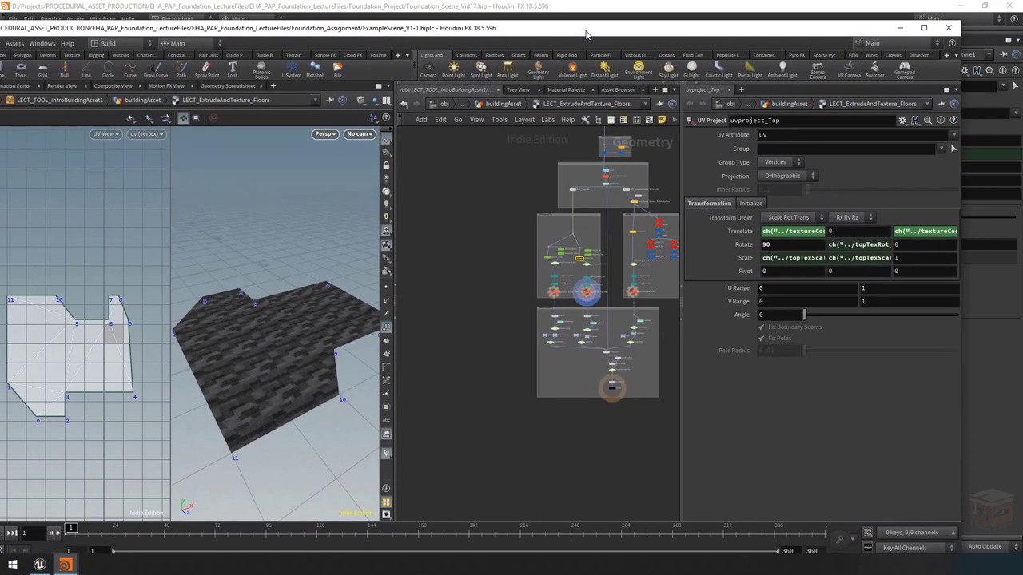
{"action": "key", "text": "h"}
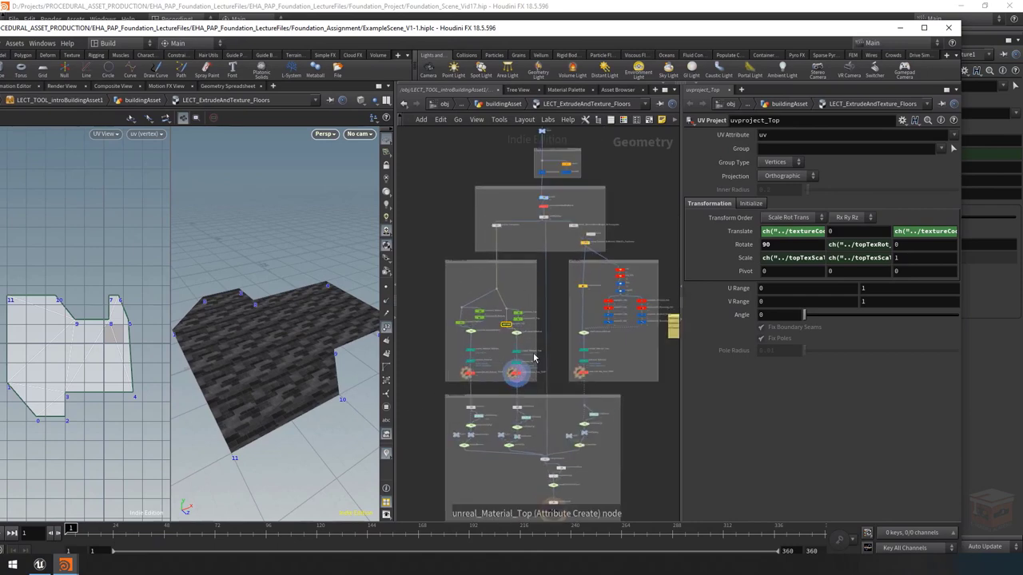
{"action": "left_click", "coordinate": [582, 372]}
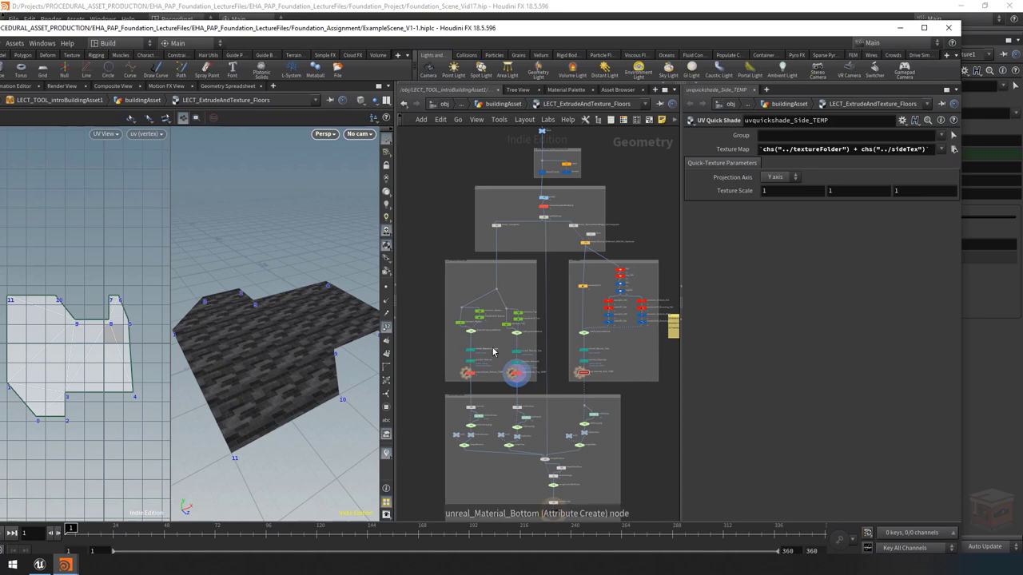
{"action": "scroll", "coordinate": [494, 352], "scroll_direction": "up", "scroll_amount": 5}
{"action": "middle_click_drag", "start_coordinate": [558, 343], "coordinate": [512, 352]}
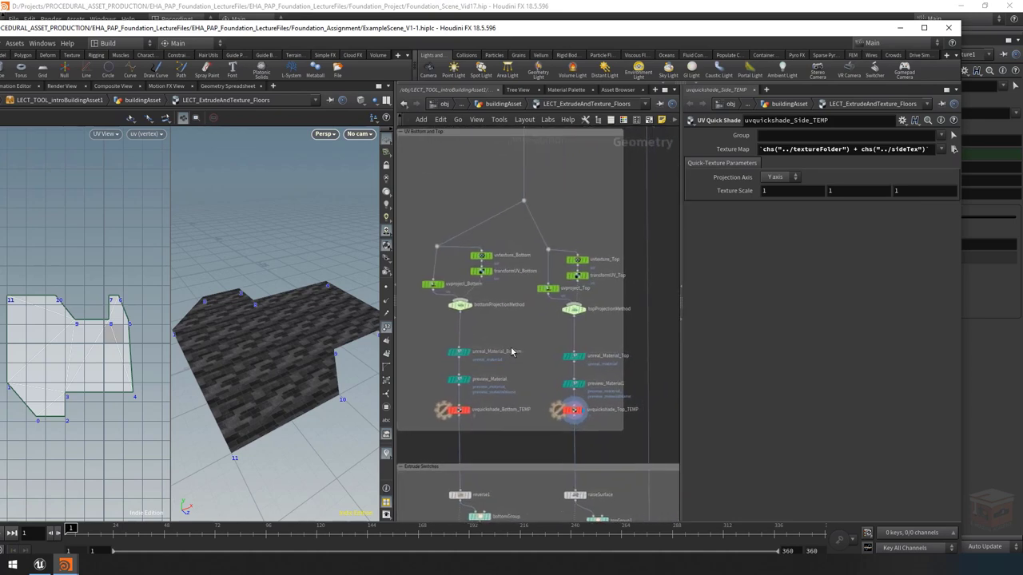
Examine the attribute strings of unreal_Material_Top and preview_Material1, showing the evaluated values of both preview material strings
{"action": "left_click_drag", "start_coordinate": [510, 340], "coordinate": [603, 366]}
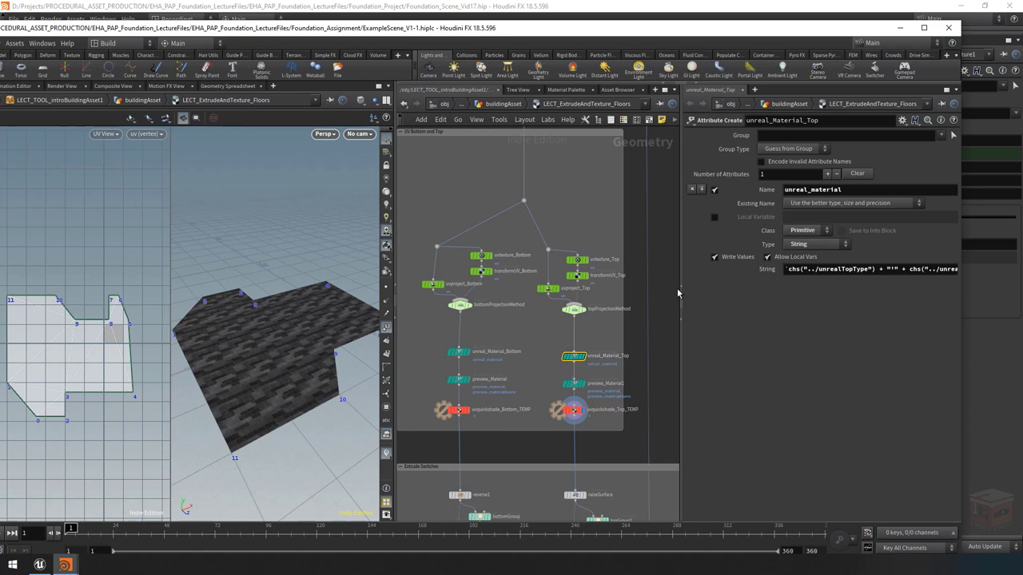
{"action": "left_click_drag", "start_coordinate": [680, 273], "coordinate": [646, 270]}
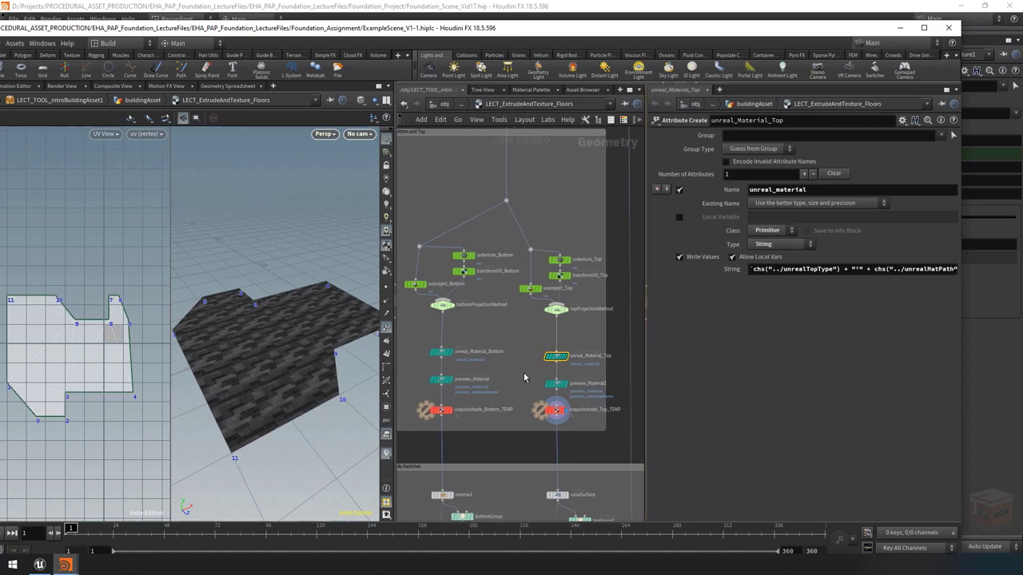
{"action": "left_click", "coordinate": [557, 383]}
{"action": "middle_click_drag", "start_coordinate": [527, 354], "coordinate": [490, 339]}
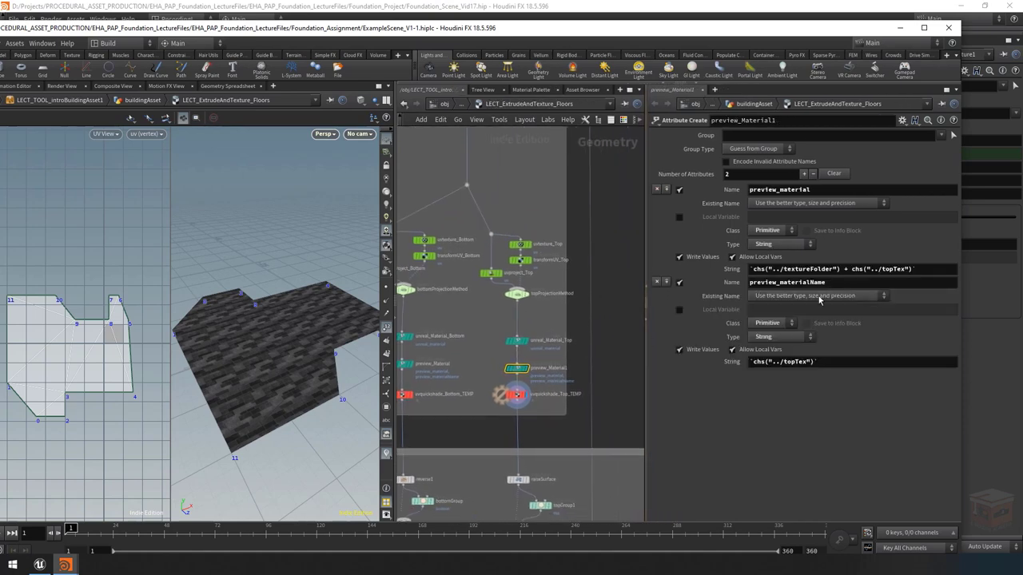
{"action": "left_click", "coordinate": [732, 270]}
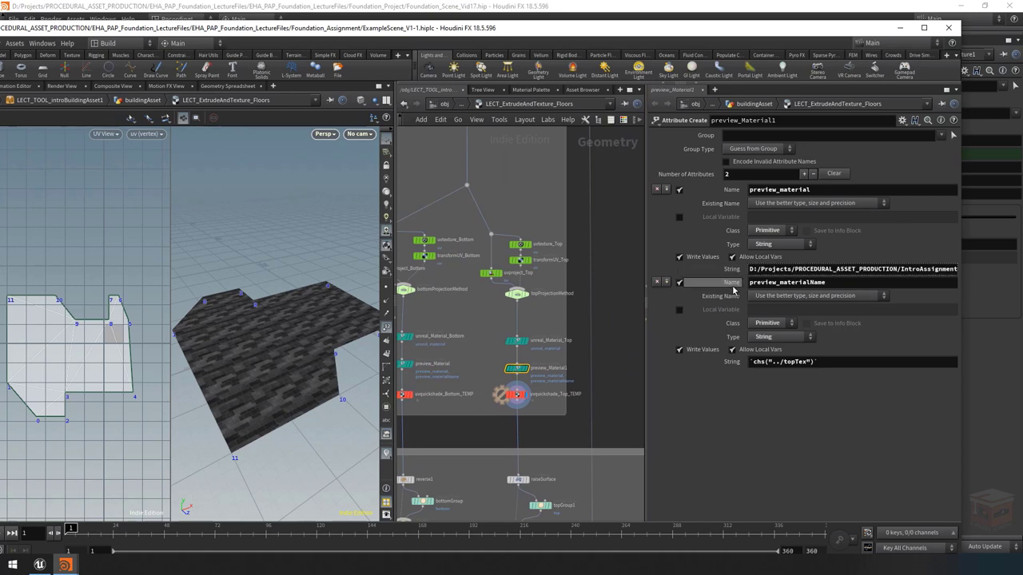
{"action": "left_click", "coordinate": [727, 364]}
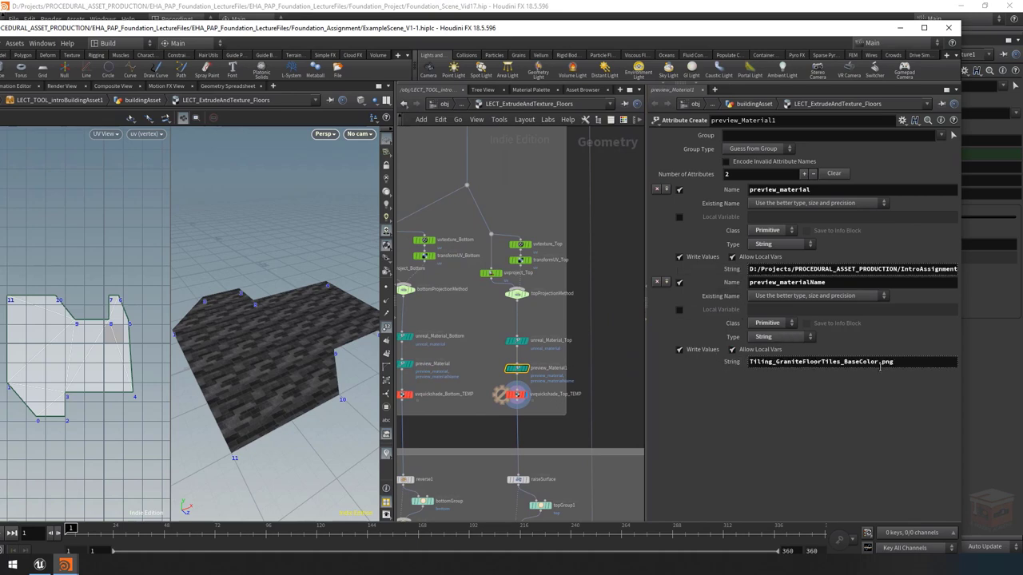
Examine the projection settings of uvtexture_Top and the linked transform parameters of transformUV_Top
{"action": "middle_click_drag", "start_coordinate": [536, 318], "coordinate": [548, 335]}
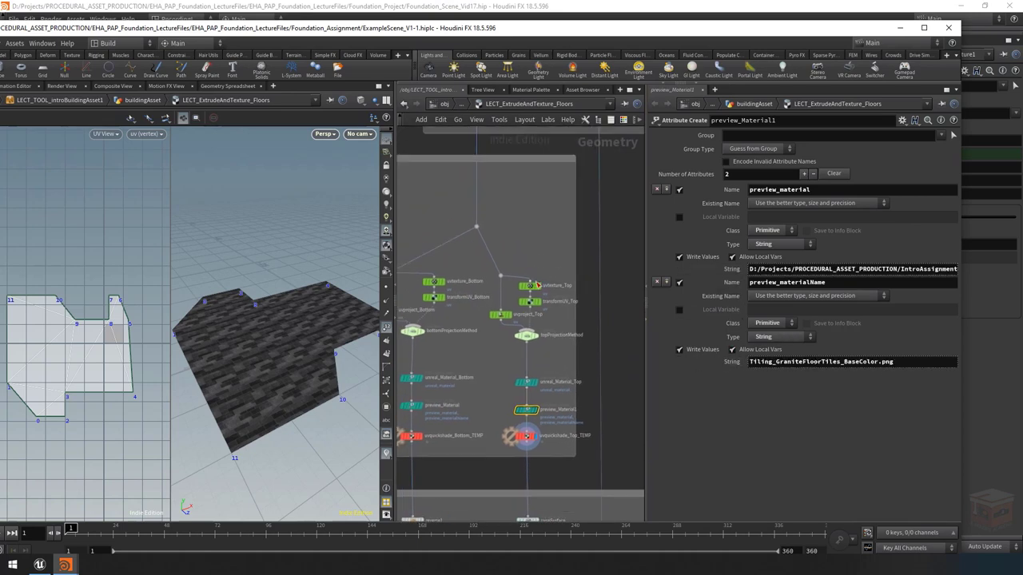
{"action": "scroll", "coordinate": [552, 311], "scroll_direction": "up", "scroll_amount": 3}
{"action": "left_click", "coordinate": [568, 283]}
{"action": "middle_click_drag", "start_coordinate": [569, 255], "coordinate": [532, 258]}
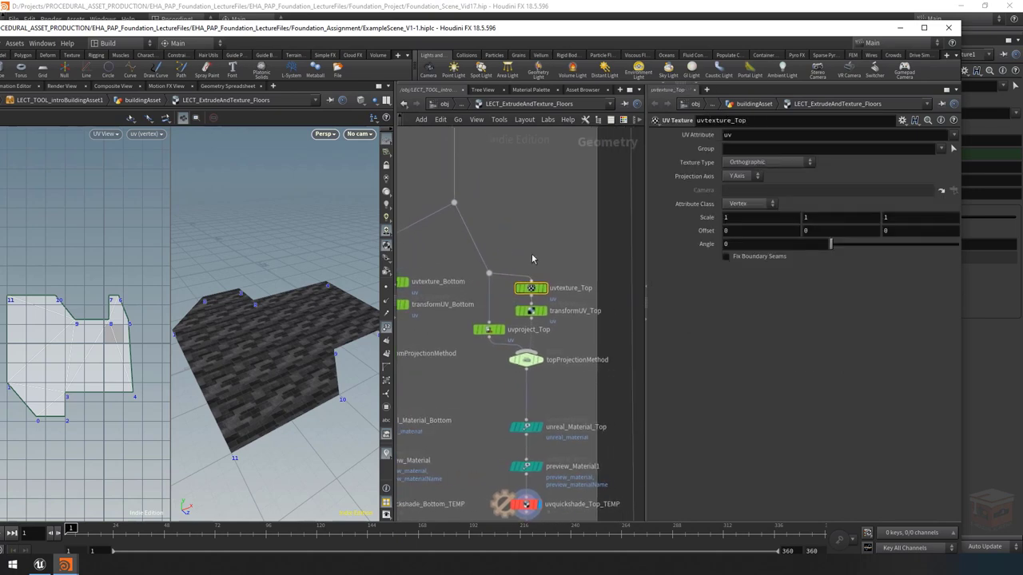
{"action": "mouse_move", "coordinate": [541, 286]}
{"action": "left_click", "coordinate": [533, 311]}
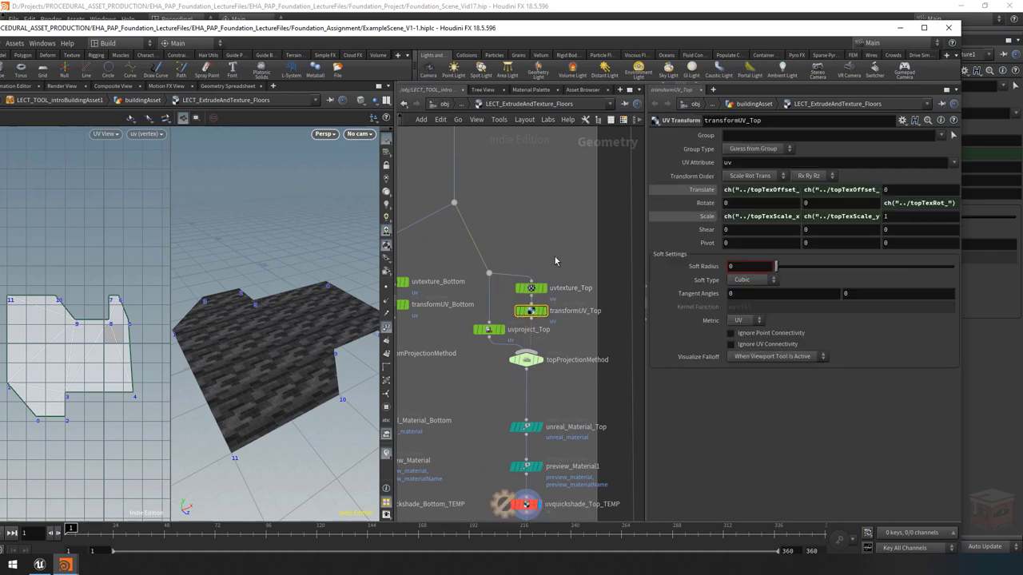
{"action": "left_click", "coordinate": [531, 288]}
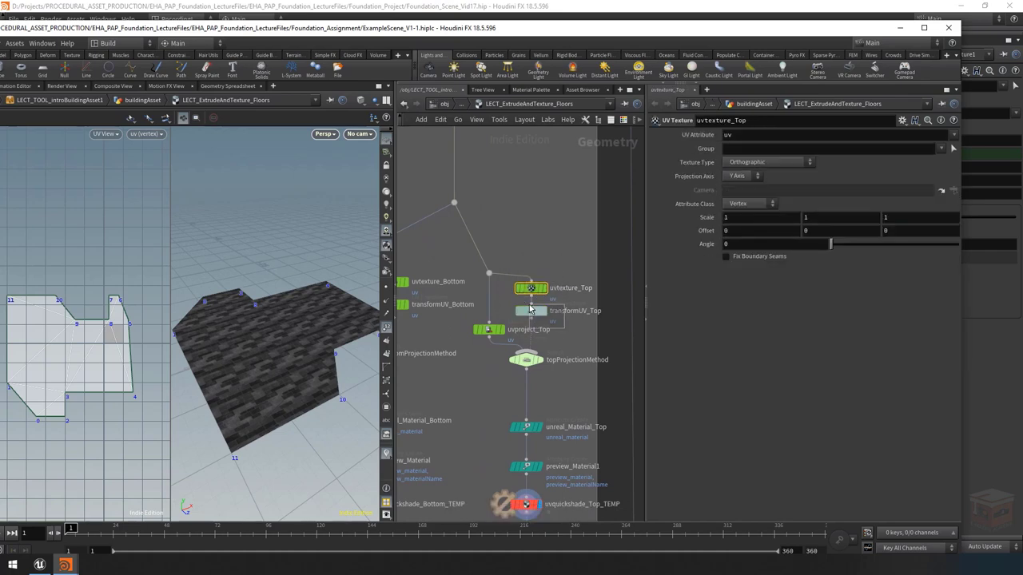
Examine the linked parameters of transformUV_Top and uvproject_Top, and the nodes in the adjacent network box with the sticky note
{"action": "left_click", "coordinate": [532, 311]}
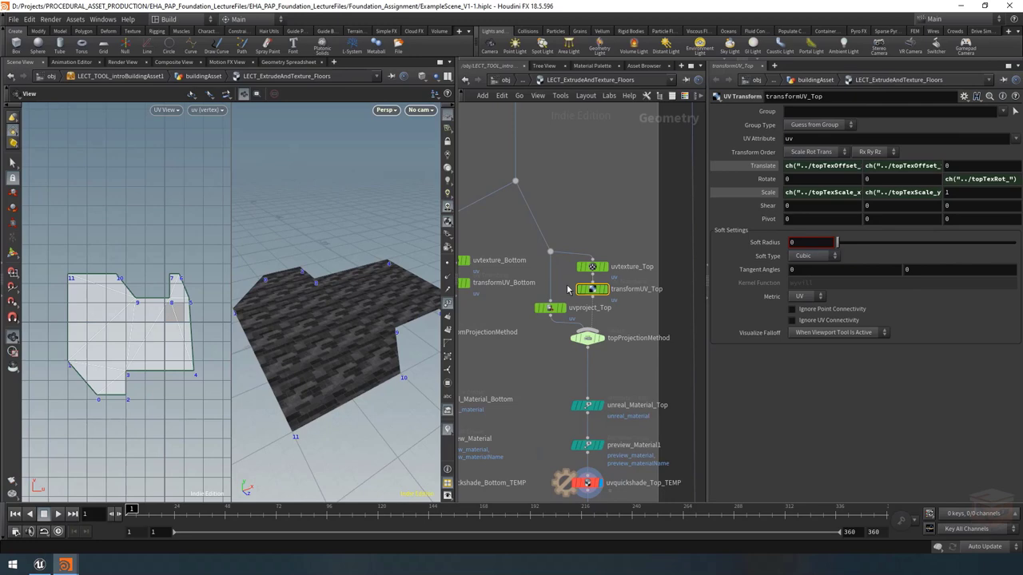
{"action": "left_click", "coordinate": [550, 308]}
{"action": "scroll", "coordinate": [550, 313], "scroll_direction": "down", "scroll_amount": 5}
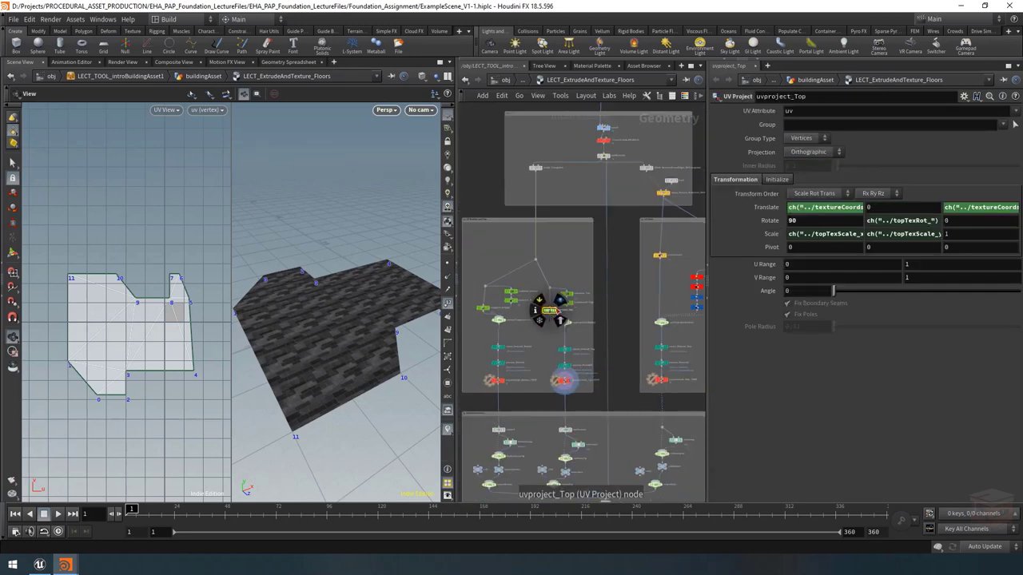
{"action": "middle_click_drag", "start_coordinate": [614, 300], "coordinate": [443, 287]}
{"action": "middle_click_drag", "start_coordinate": [557, 334], "coordinate": [584, 348]}
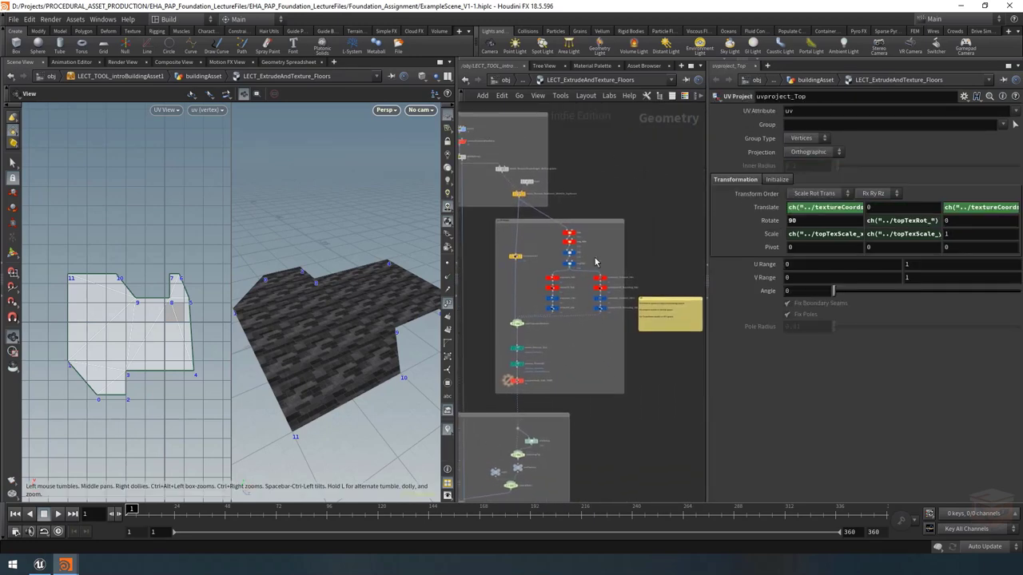
Examine the overall layout of the LECT_ExtrudeAndTexture_Floors network, highlighting its network boxes from input preparation to final output
{"action": "mouse_move", "coordinate": [575, 260]}
{"action": "key", "text": "l"}
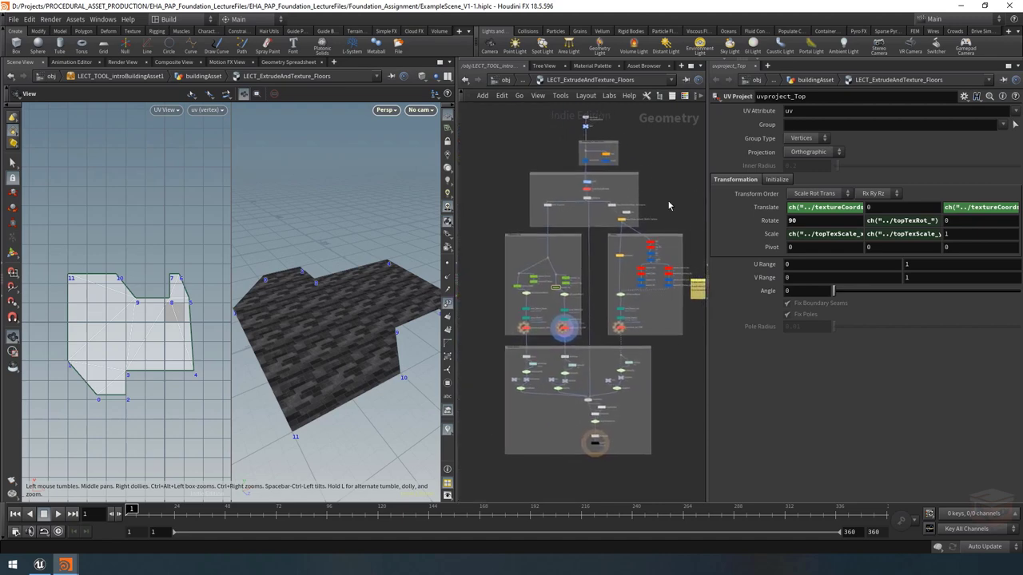
{"action": "left_click_drag", "start_coordinate": [672, 346], "coordinate": [636, 362], "text": "shift"}
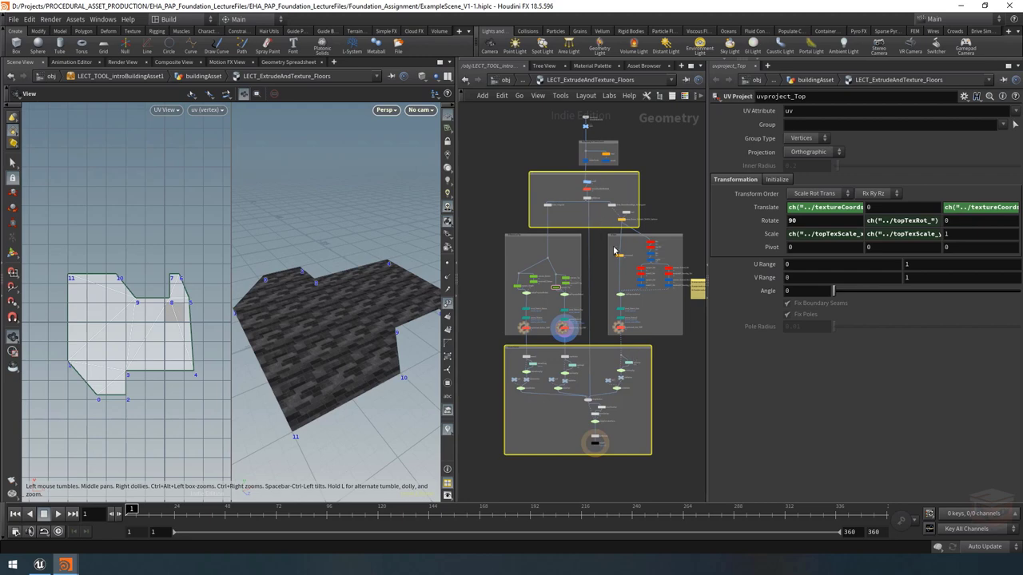
{"action": "left_click", "coordinate": [680, 236]}
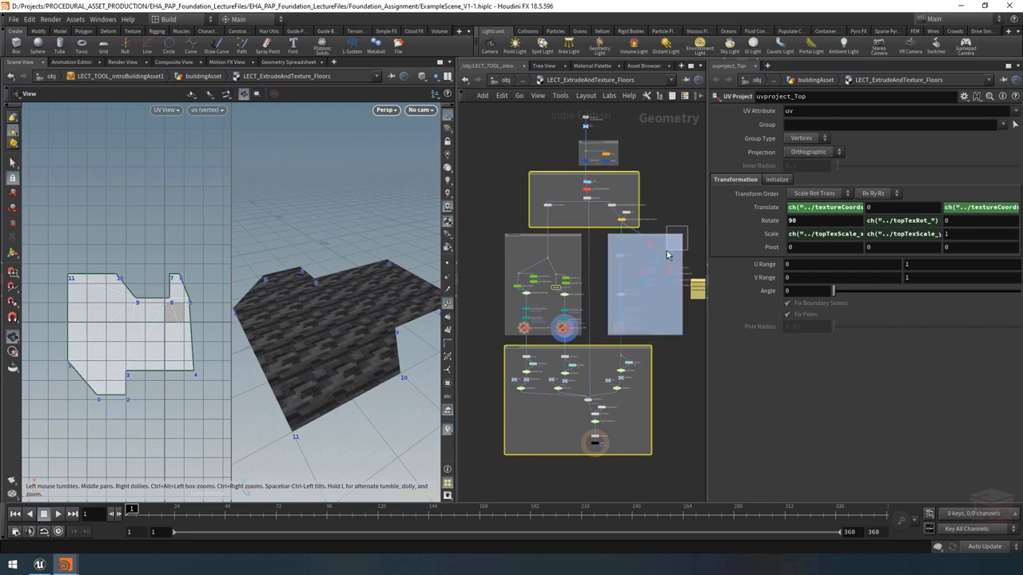
{"action": "left_click", "coordinate": [493, 237], "text": "shift"}
{"action": "left_click", "coordinate": [616, 144], "text": "shift"}
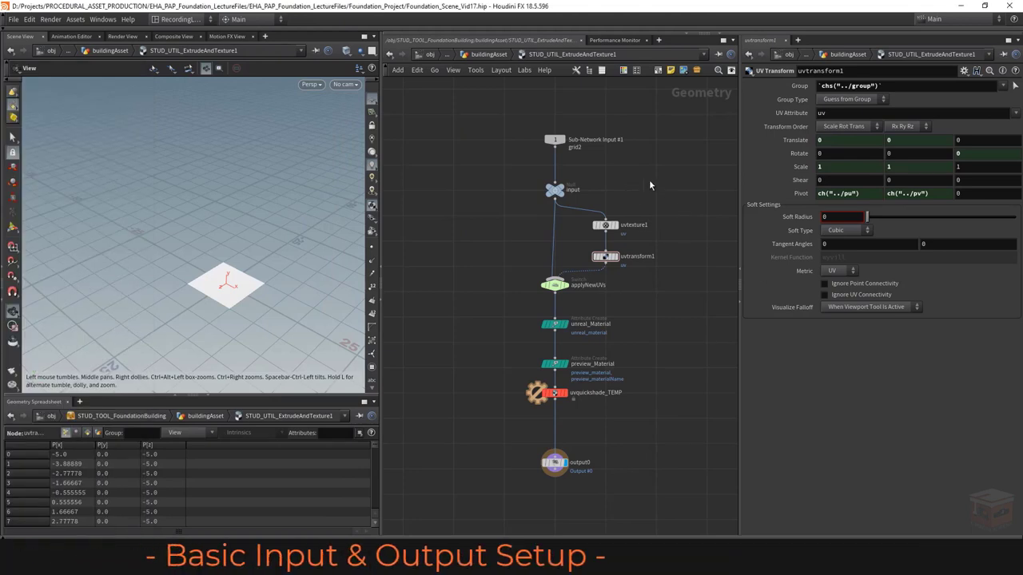
In STUD_UTIL_ExtrudeAndTexture1, pin a dot on the wire from input to applyNewUVs and disconnect the input null from everything below it
{"action": "scroll", "coordinate": [557, 212], "scroll_direction": "up", "scroll_amount": 5}
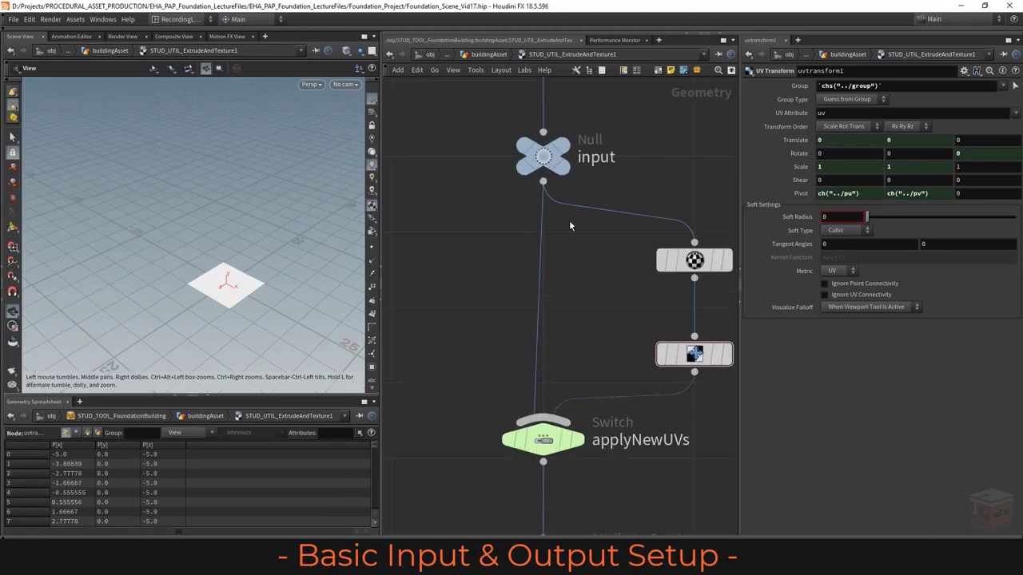
{"action": "middle_click_drag", "start_coordinate": [541, 227], "coordinate": [501, 230]}
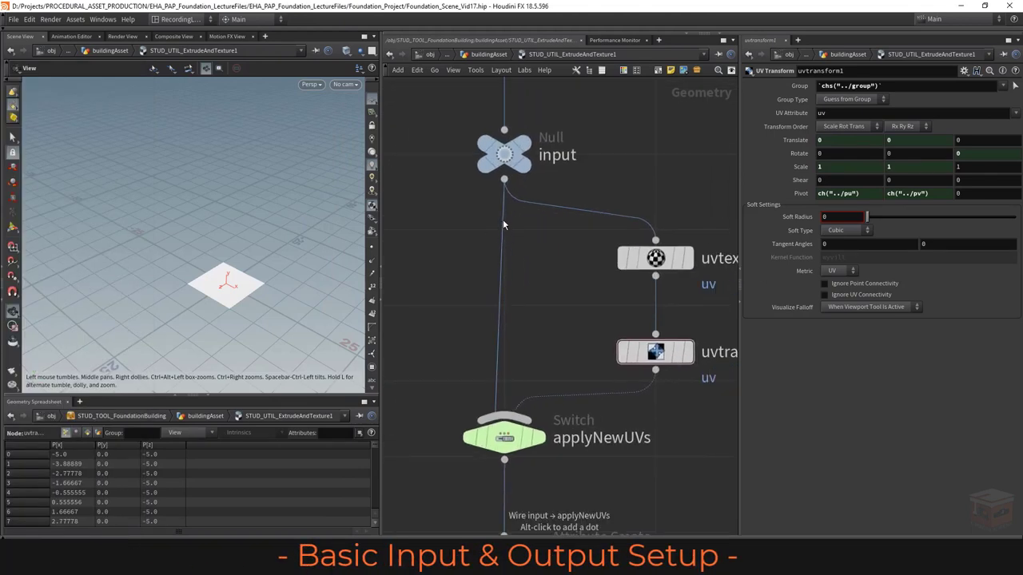
{"action": "key", "text": "alt"}
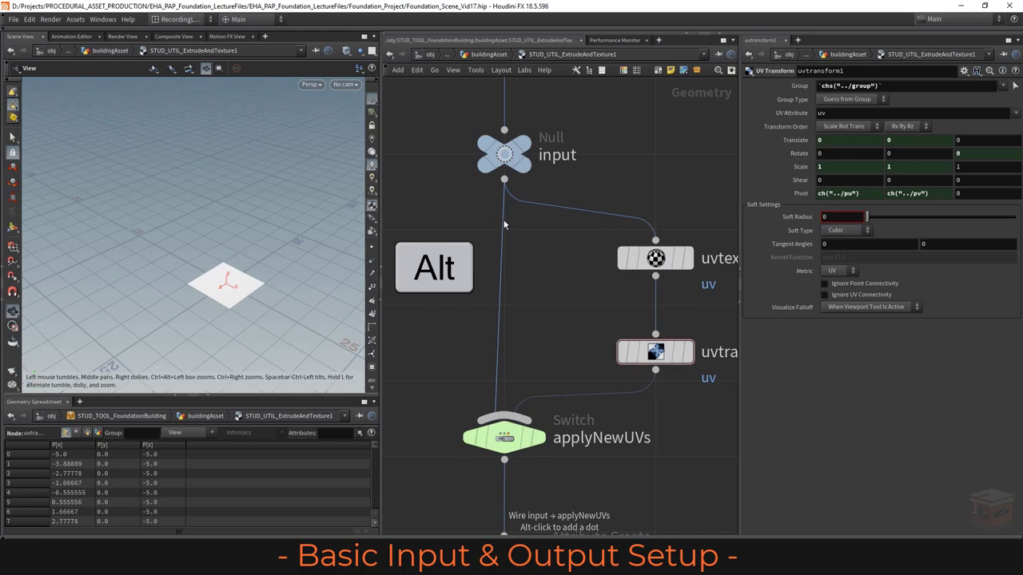
{"action": "left_click", "coordinate": [504, 223], "text": "alt"}
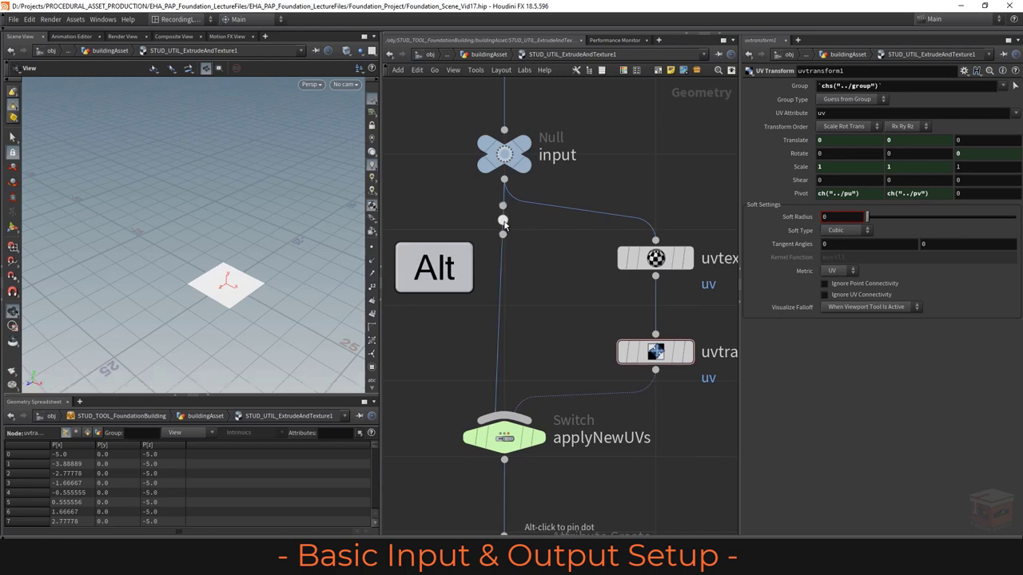
{"action": "left_click", "coordinate": [503, 220], "text": "alt"}
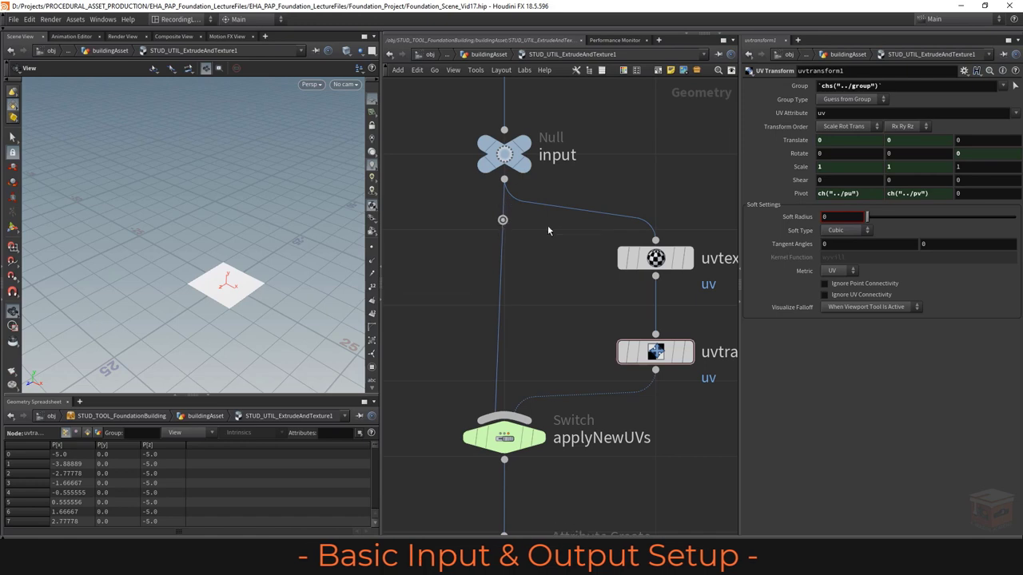
{"action": "mouse_move", "coordinate": [584, 207]}
{"action": "left_mouse_down"}
{"action": "mouse_move", "coordinate": [545, 228]}
{"action": "mouse_move", "coordinate": [512, 225]}
{"action": "mouse_move", "coordinate": [484, 187]}
{"action": "left_mouse_up"}
{"action": "key", "text": "y"}
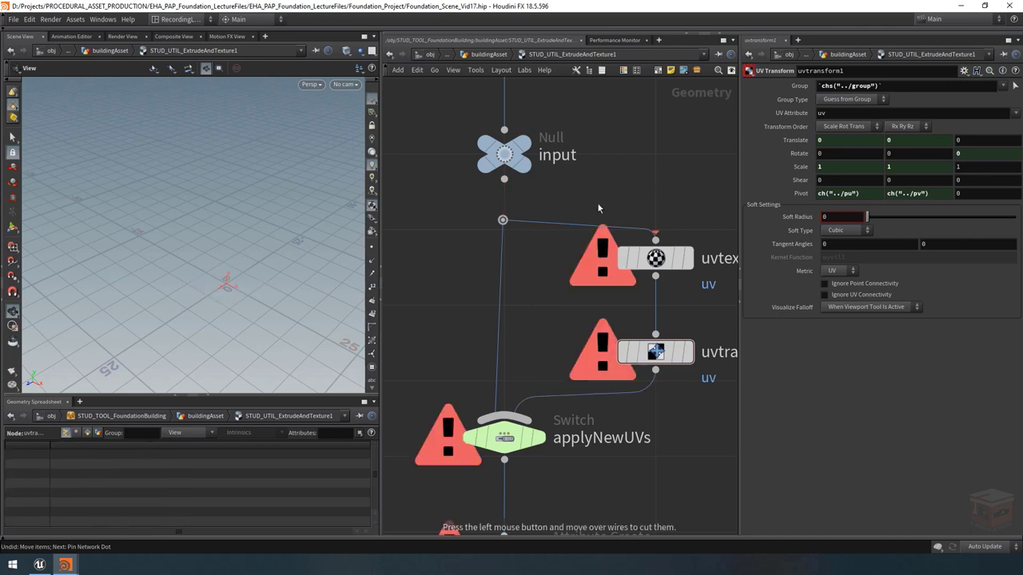
Move the existing nodes from uvtexture1 down to uvquickshade_TEMP aside together and cut their wire to output0
{"action": "key", "text": "h"}
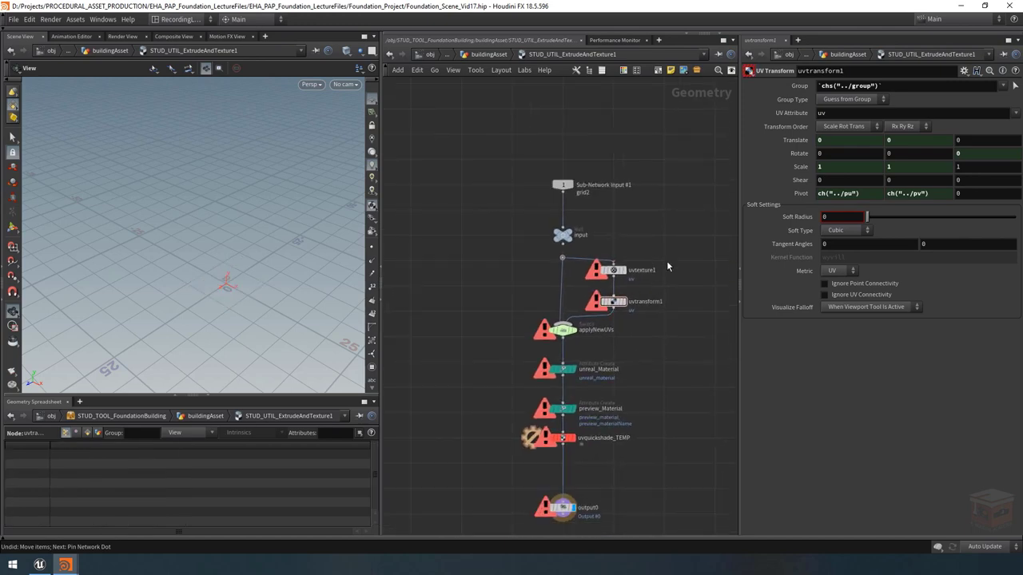
{"action": "left_click_drag", "start_coordinate": [649, 296], "coordinate": [529, 479]}
{"action": "scroll", "coordinate": [641, 373], "scroll_direction": "down", "scroll_amount": 4}
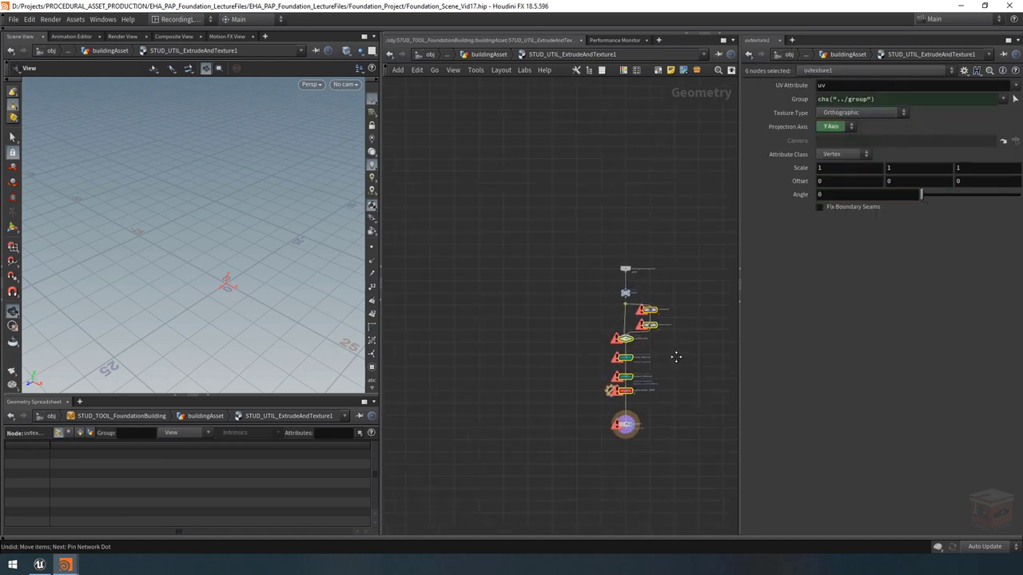
{"action": "left_click_drag", "start_coordinate": [628, 390], "coordinate": [431, 397]}
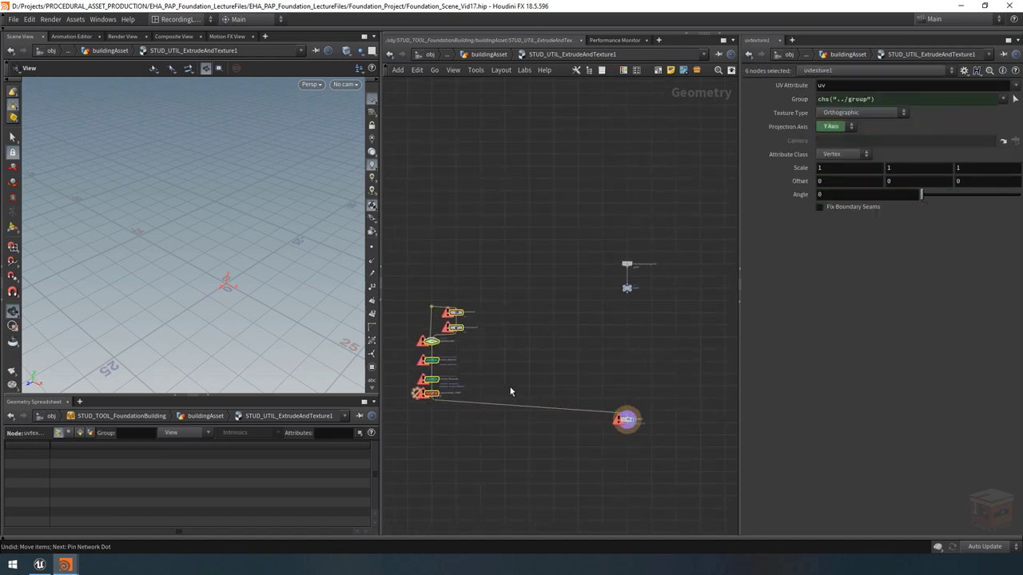
{"action": "key", "text": "y"}
{"action": "left_click_drag", "start_coordinate": [538, 376], "coordinate": [531, 434]}
{"action": "left_click", "coordinate": [532, 434]}
Wire the input null directly into output0
{"action": "middle_click_drag", "start_coordinate": [649, 307], "coordinate": [551, 302]}
{"action": "scroll", "coordinate": [528, 286], "scroll_direction": "up", "scroll_amount": 4}
{"action": "scroll", "coordinate": [528, 286], "scroll_direction": "up", "scroll_amount": 1}
{"action": "left_click", "coordinate": [525, 290]}
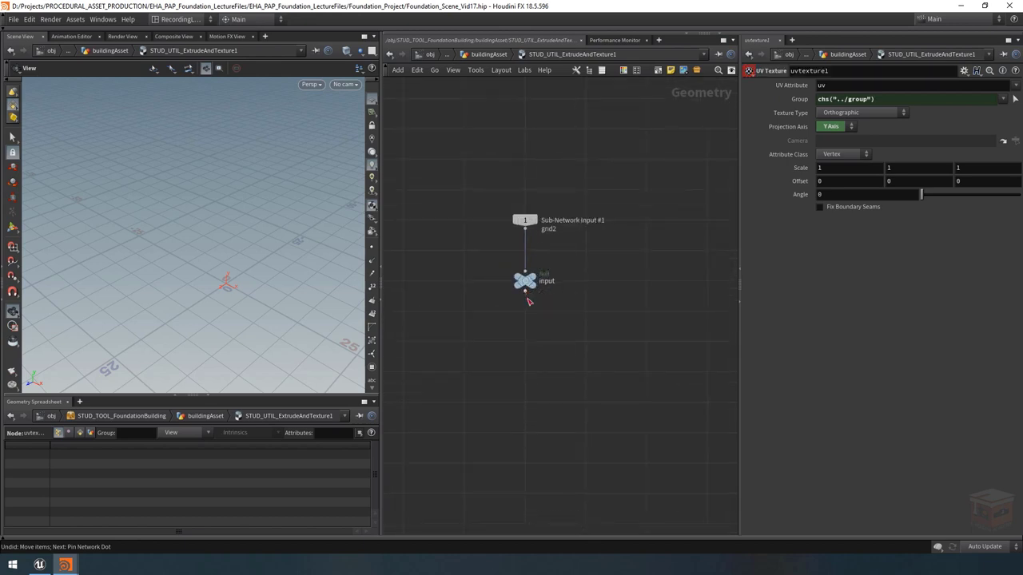
{"action": "middle_click_drag", "start_coordinate": [544, 406], "coordinate": [560, 260]}
{"action": "left_click", "coordinate": [541, 446]}
{"action": "scroll", "coordinate": [614, 369], "scroll_direction": "down", "scroll_amount": 5}
{"action": "middle_click_drag", "start_coordinate": [628, 326], "coordinate": [626, 349]}
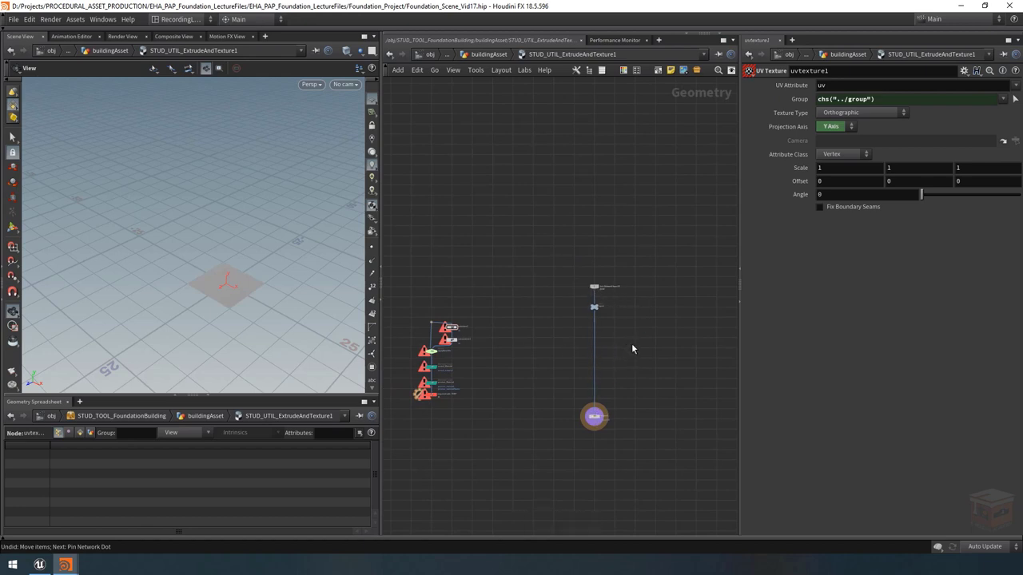
Move the sub-network input and the input null further above output0 to make room between them
{"action": "middle_click_drag", "start_coordinate": [637, 317], "coordinate": [585, 372]}
{"action": "left_click_drag", "start_coordinate": [599, 293], "coordinate": [543, 248]}
{"action": "left_click", "coordinate": [568, 277]}
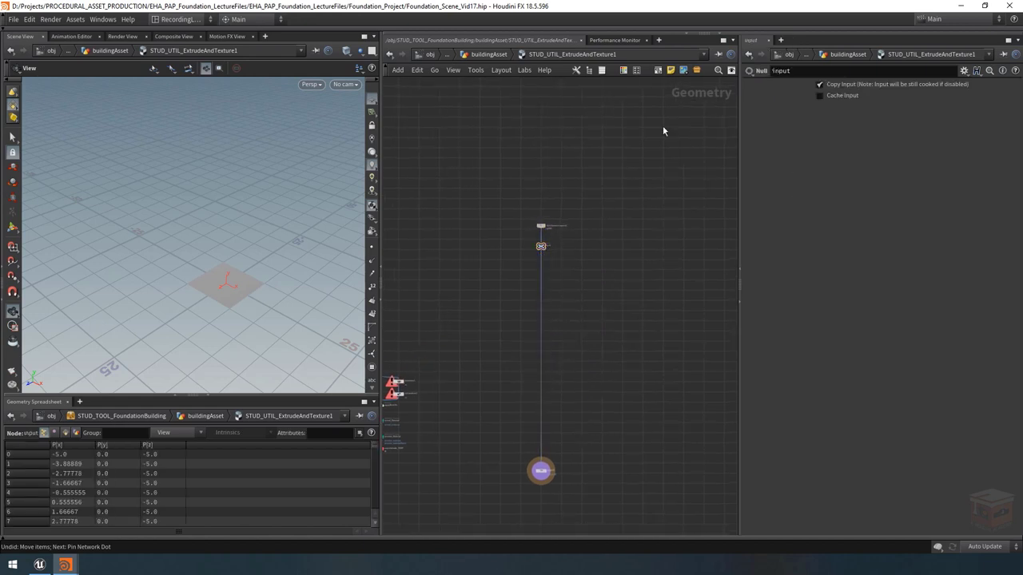
Add a wide network box over the wire just below the input null and name it SplitForExtrusion
{"action": "left_click", "coordinate": [658, 71]}
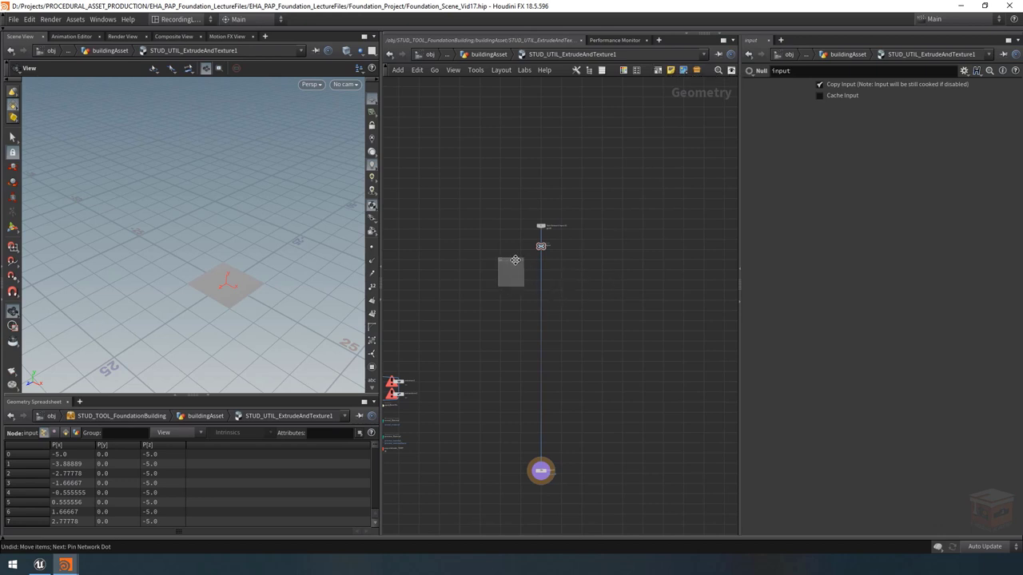
{"action": "left_click", "coordinate": [514, 282]}
{"action": "left_click_drag", "start_coordinate": [517, 288], "coordinate": [610, 320]}
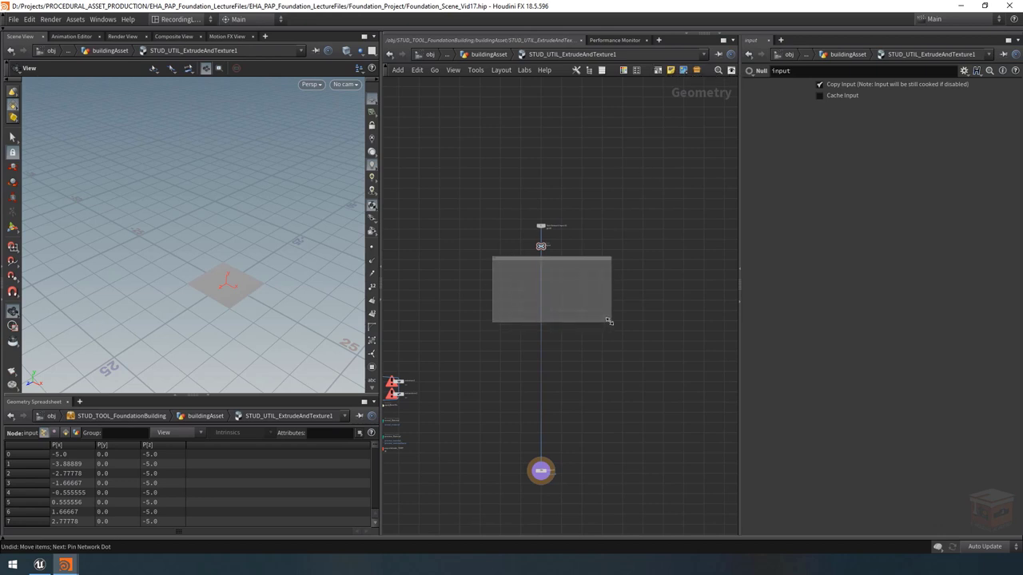
{"action": "scroll", "coordinate": [524, 256], "scroll_direction": "up", "scroll_amount": 5}
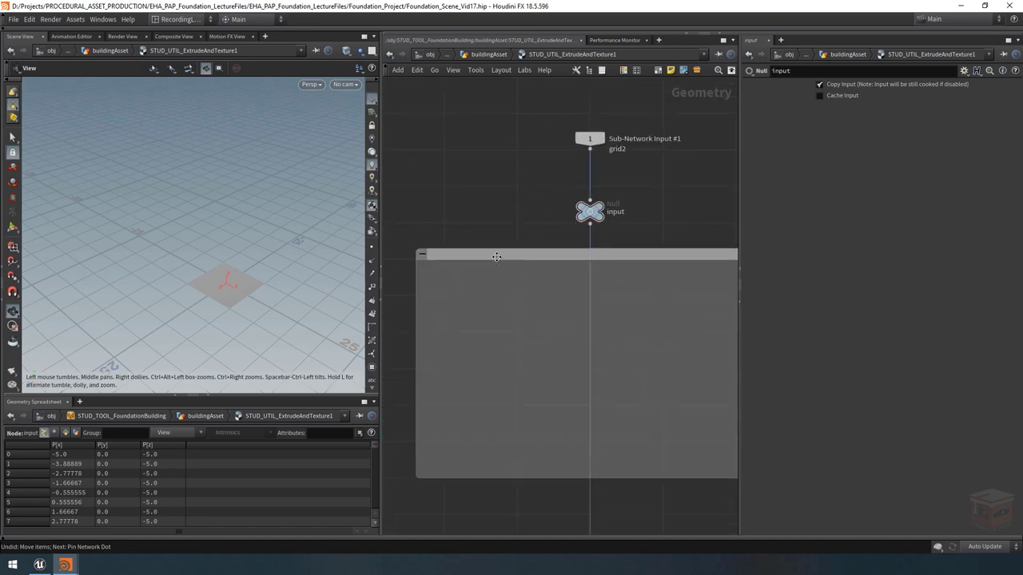
{"action": "double_click", "coordinate": [489, 255]}
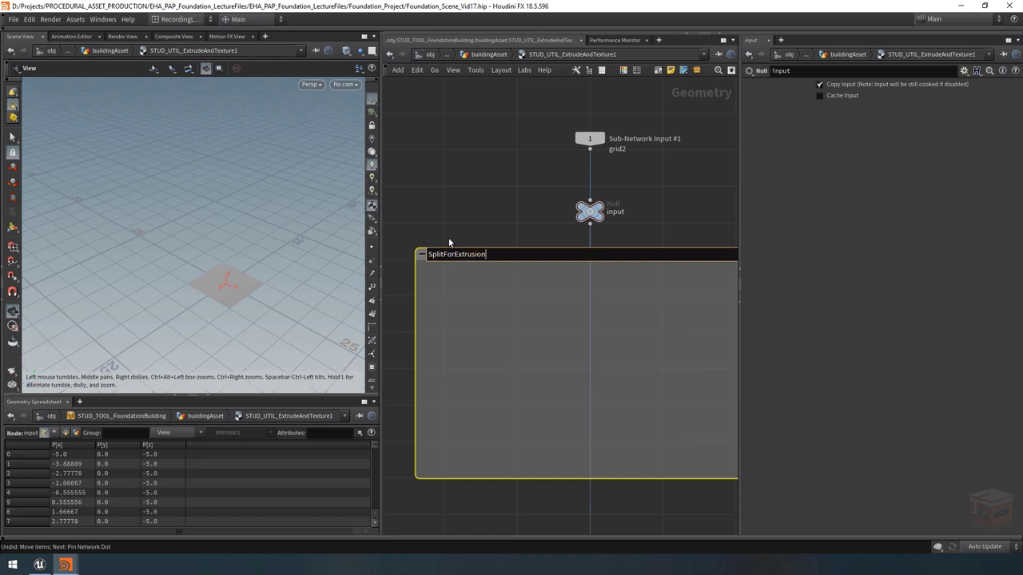
{"action": "key", "text": "Return"}
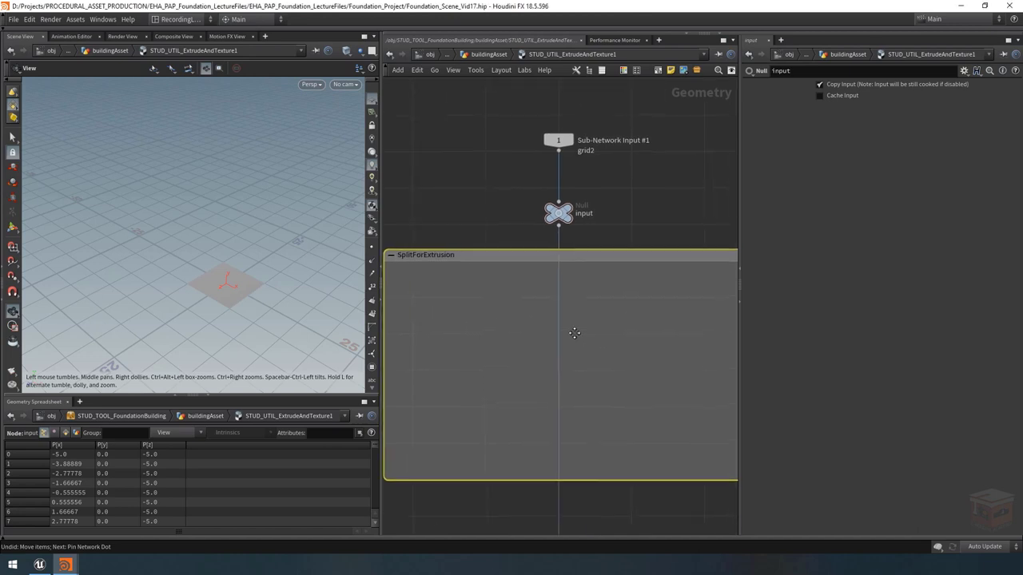
{"action": "scroll", "coordinate": [546, 352], "scroll_direction": "down", "scroll_amount": 3}
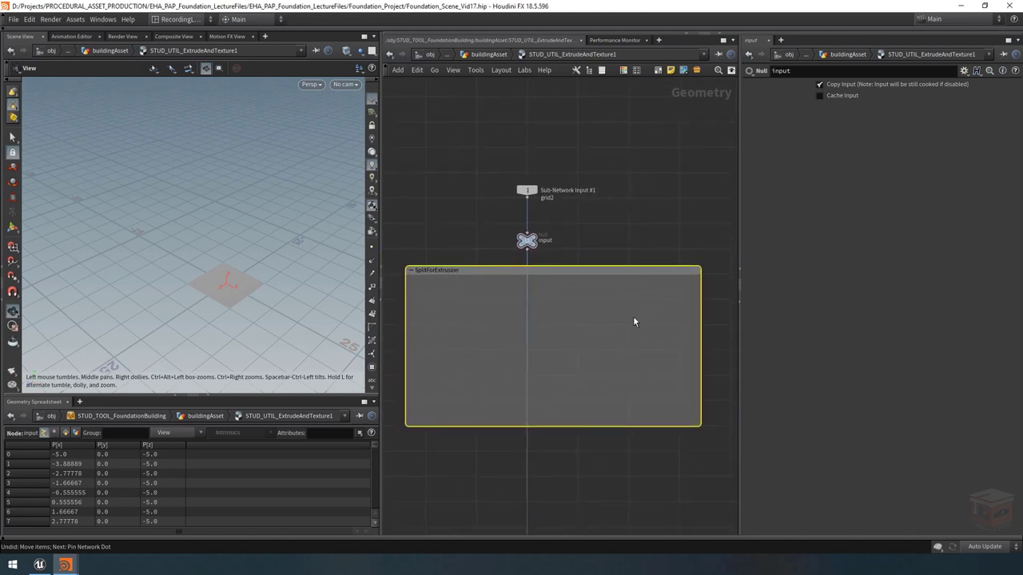
{"action": "left_click", "coordinate": [573, 307]}
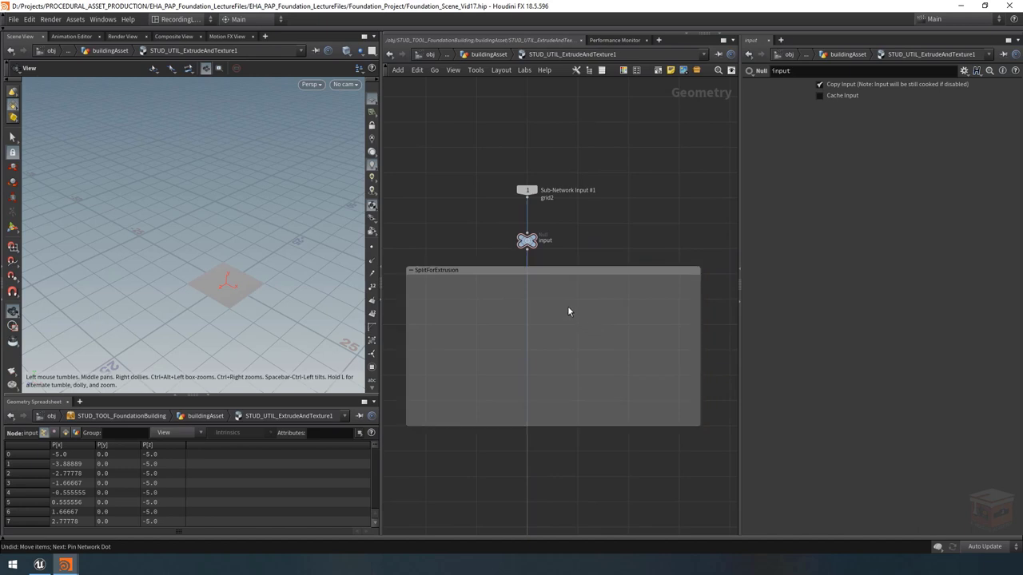
Examine the parameters of STUD_UTIL_ExtrudeAndTexture1 in a separate window, including its Group parameter, and close that window
{"action": "right_click", "coordinate": [527, 55]}
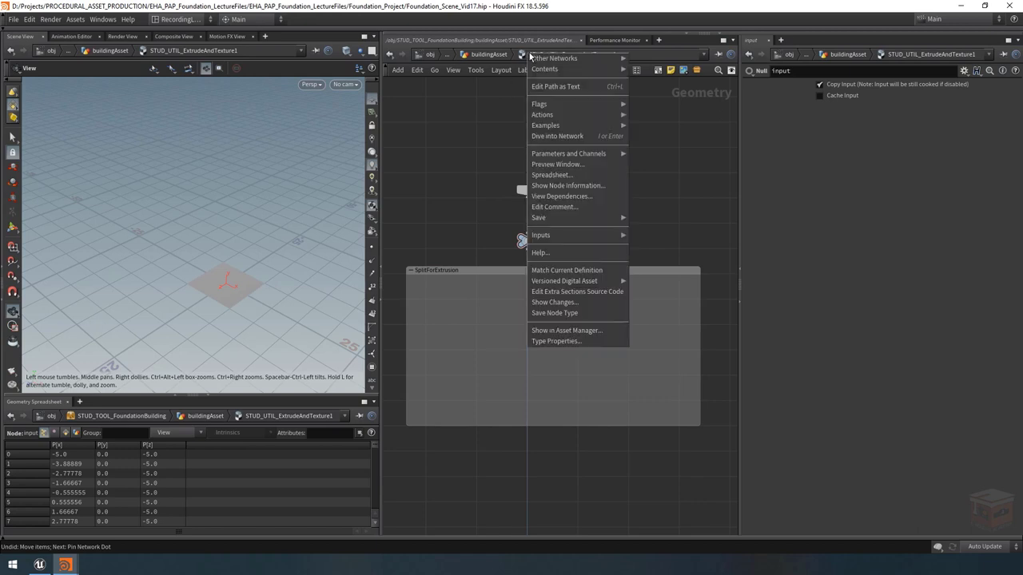
{"action": "mouse_move", "coordinate": [598, 153]}
{"action": "left_click", "coordinate": [656, 154]}
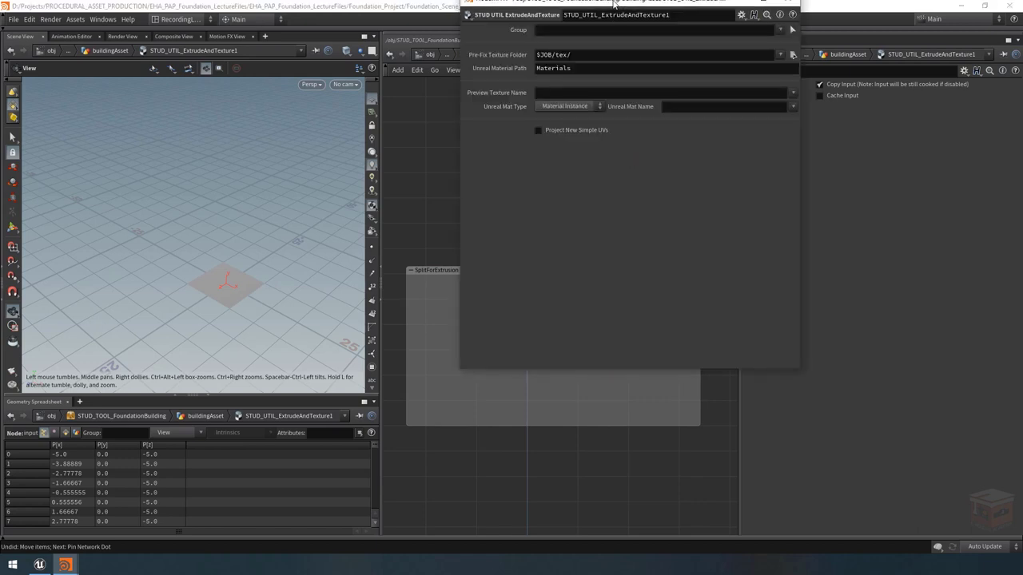
{"action": "left_click_drag", "start_coordinate": [614, 4], "coordinate": [768, 121]}
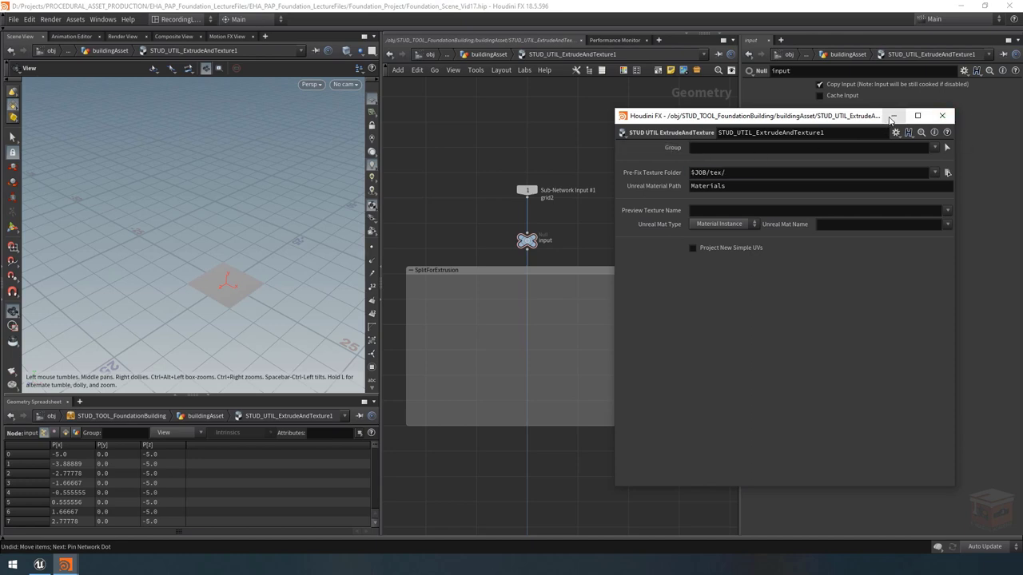
{"action": "left_click", "coordinate": [942, 115]}
{"action": "middle_click_drag", "start_coordinate": [554, 315], "coordinate": [558, 314]}
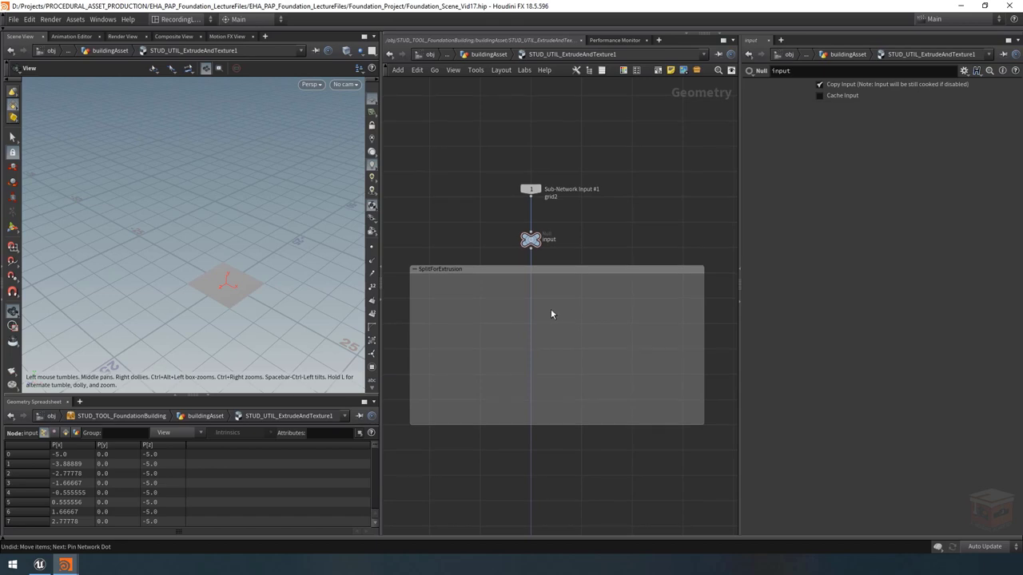
Add a Split node inside the SplitForExtrusion box and insert it into the wire below the input null
{"action": "key", "text": "Tab"}
{"action": "type", "text": "split"}
{"action": "key", "text": "Return"}
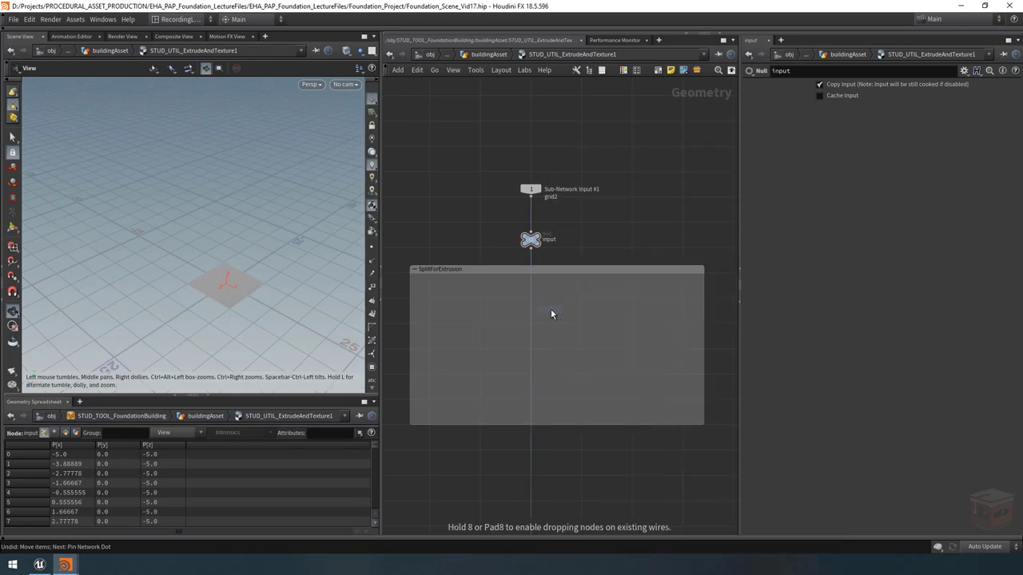
{"action": "left_click", "coordinate": [547, 303]}
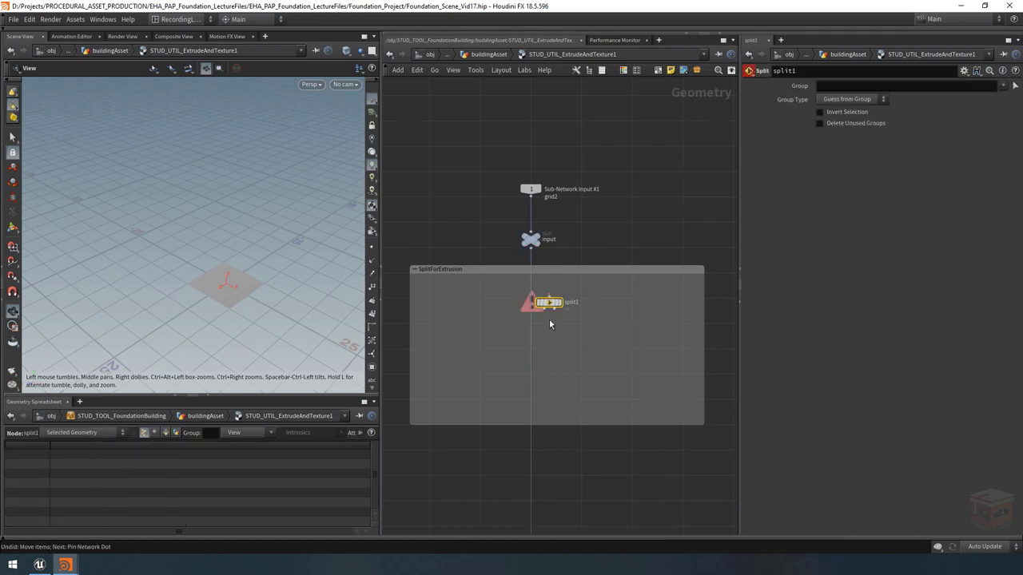
{"action": "scroll", "coordinate": [549, 319], "scroll_direction": "up", "scroll_amount": 3}
{"action": "left_click_drag", "start_coordinate": [547, 290], "coordinate": [516, 286]}
{"action": "middle_click_drag", "start_coordinate": [566, 327], "coordinate": [543, 328]}
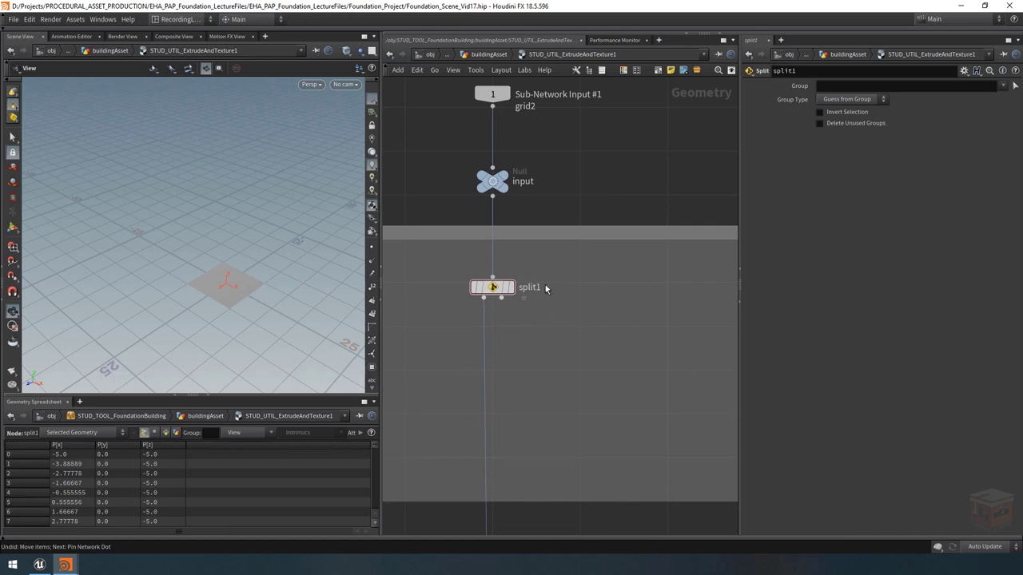
Rename the new Split node as splitByGroup
{"action": "double_click", "coordinate": [547, 289]}
{"action": "key", "text": "BackSpace"}
{"action": "type", "text": "ByG"}
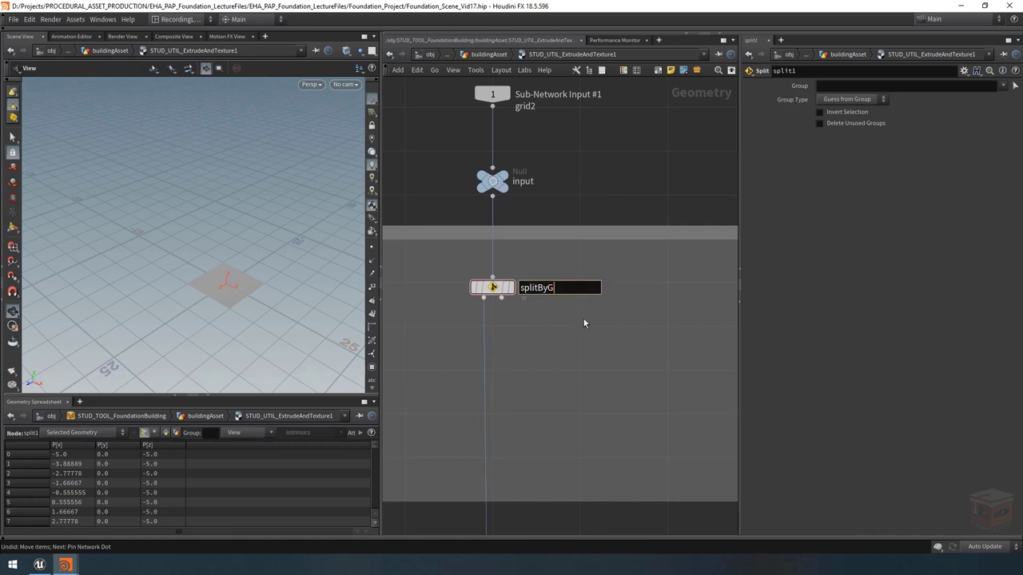
{"action": "type", "text": "roup"}
{"action": "key", "text": "Return"}
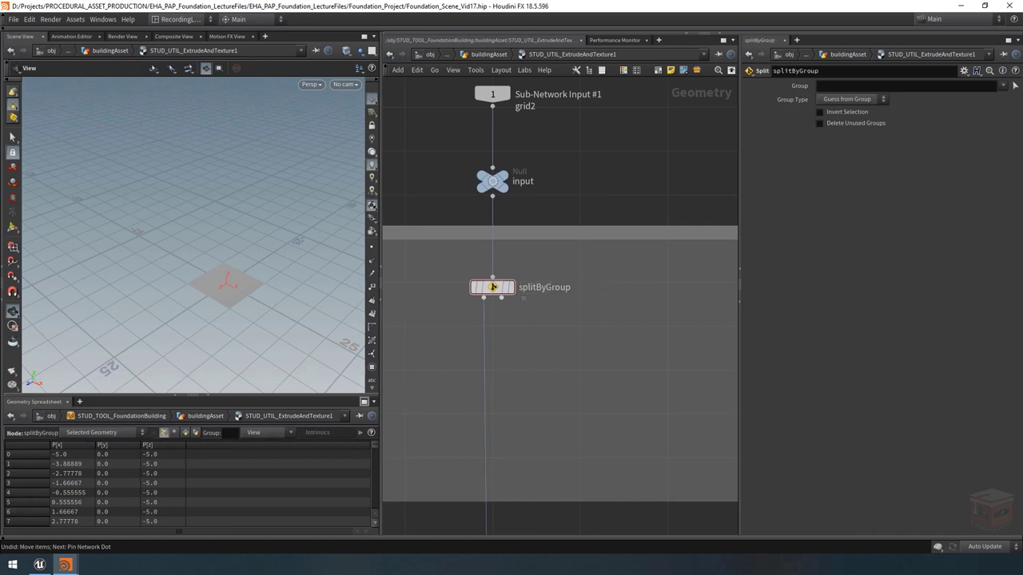
{"action": "mouse_move", "coordinate": [65, 564]}
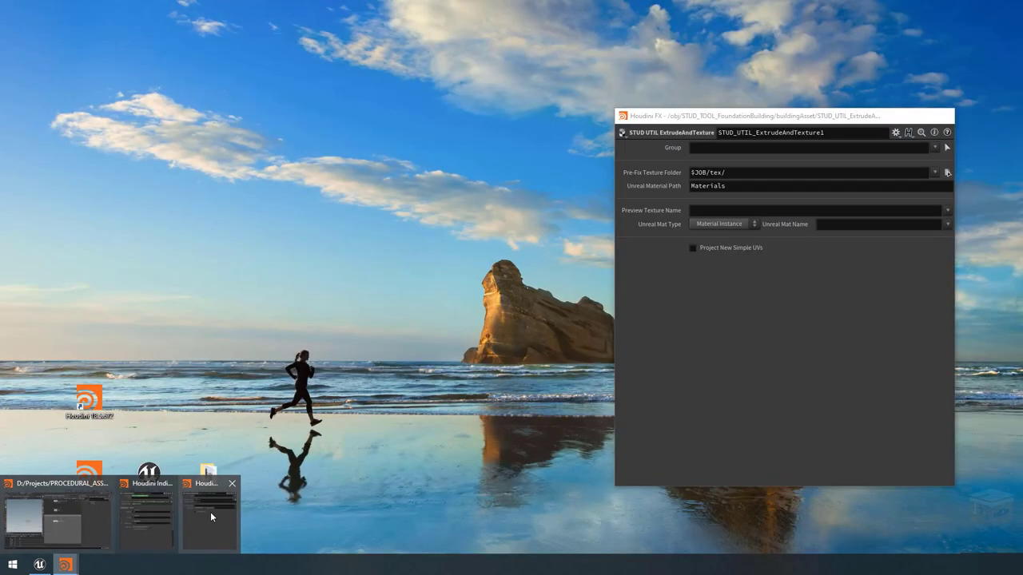
{"action": "left_click", "coordinate": [210, 517]}
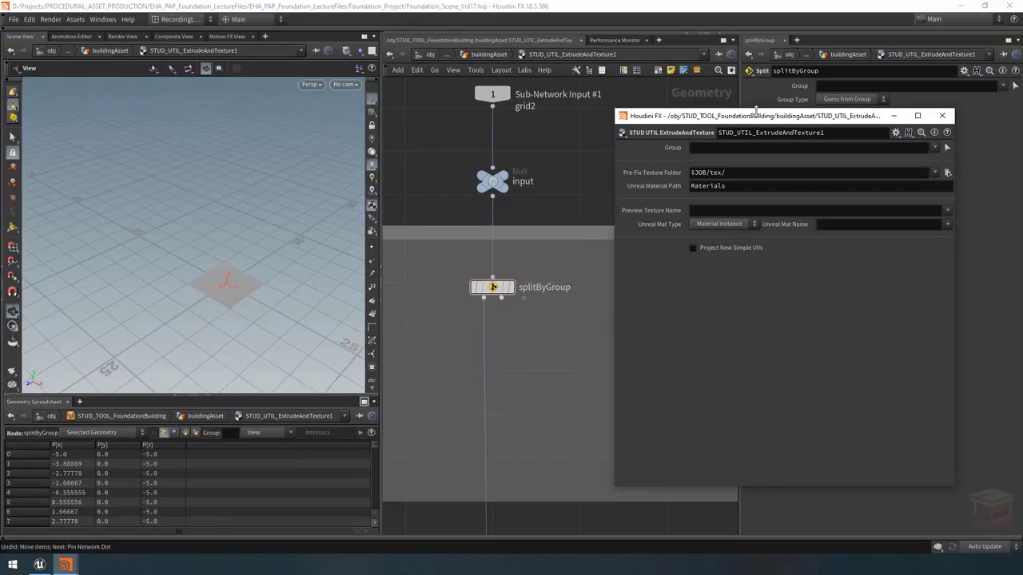
{"action": "left_click_drag", "start_coordinate": [759, 116], "coordinate": [797, 224]}
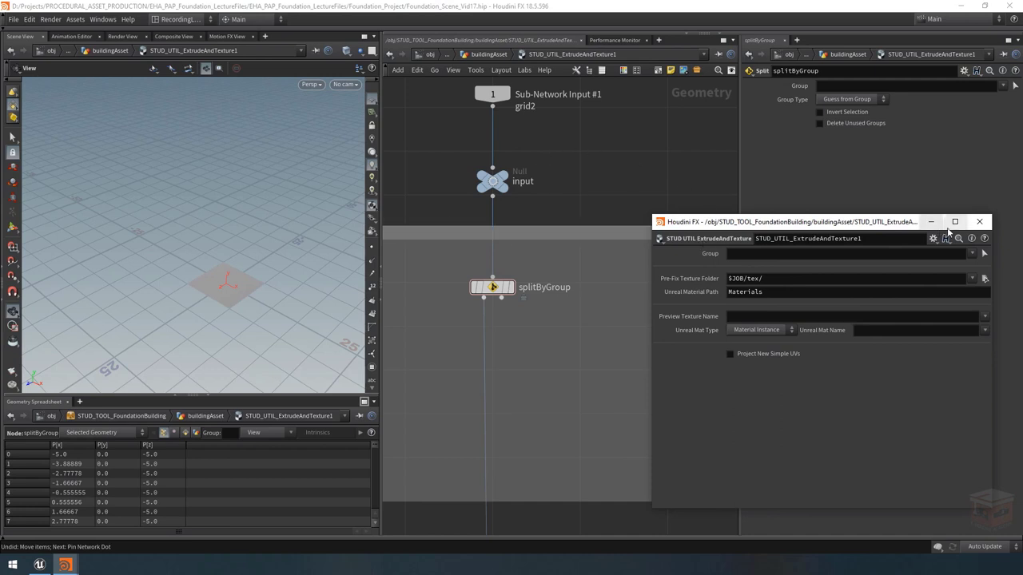
{"action": "left_click", "coordinate": [980, 223]}
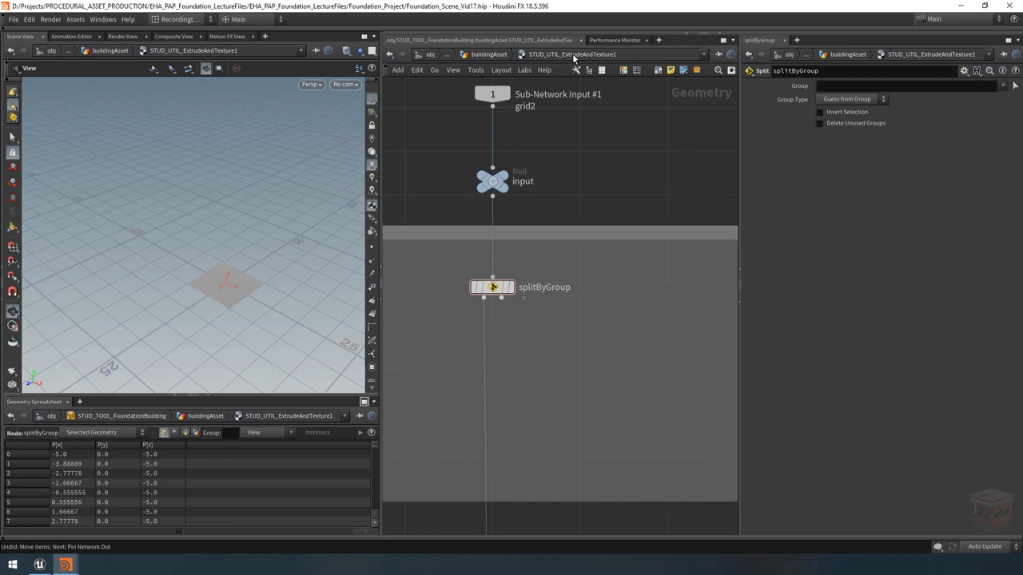
Link splitByGroup's Group to the Group parameter of STUD_UTIL_ExtrudeAndTexture1 with the relative reference chs("../group"), using a separate parameter window
{"action": "right_click", "coordinate": [567, 56]}
{"action": "mouse_move", "coordinate": [598, 160]}
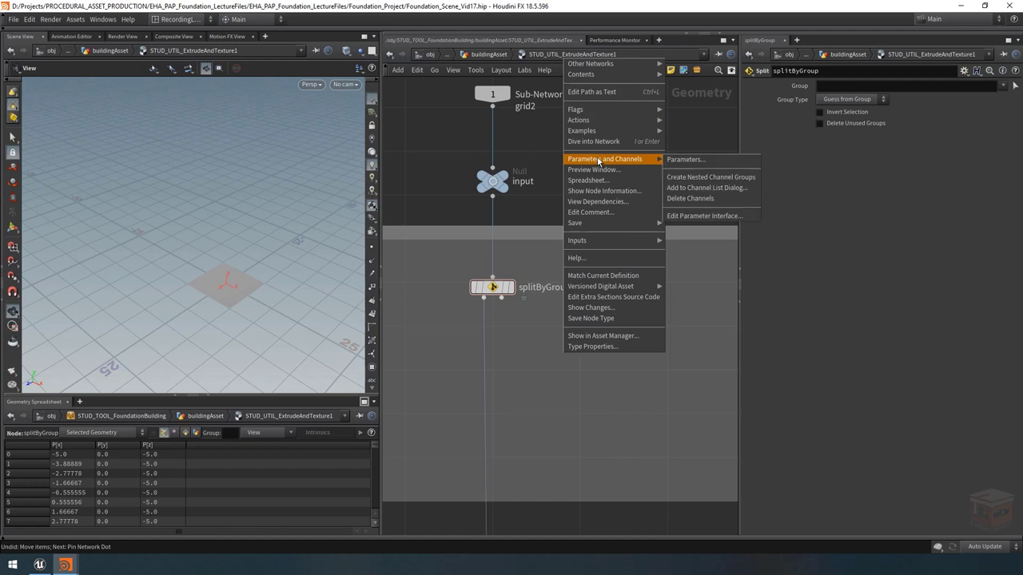
{"action": "left_click", "coordinate": [713, 162]}
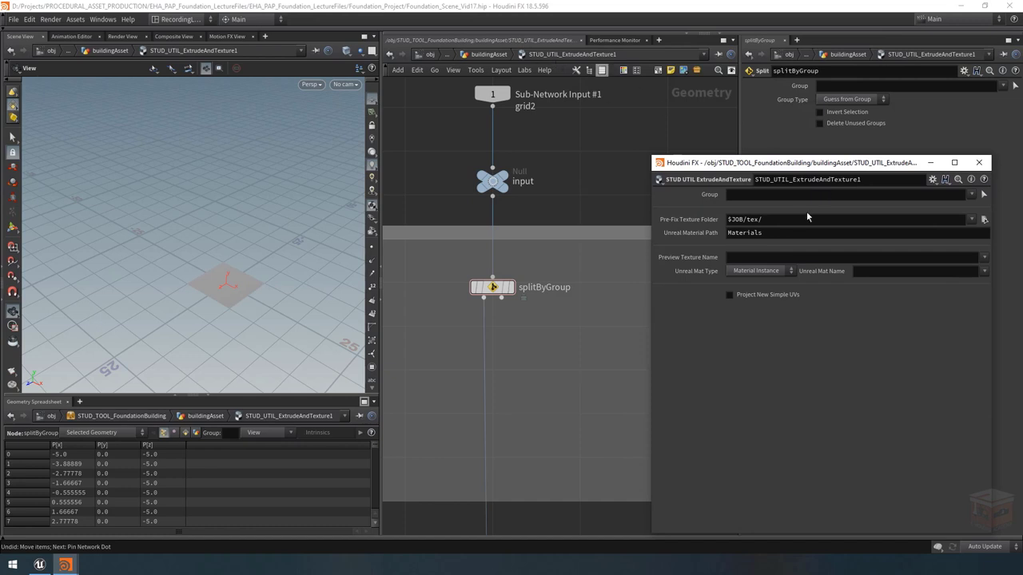
{"action": "left_click_drag", "start_coordinate": [822, 156], "coordinate": [806, 272]}
{"action": "left_click", "coordinate": [711, 302]}
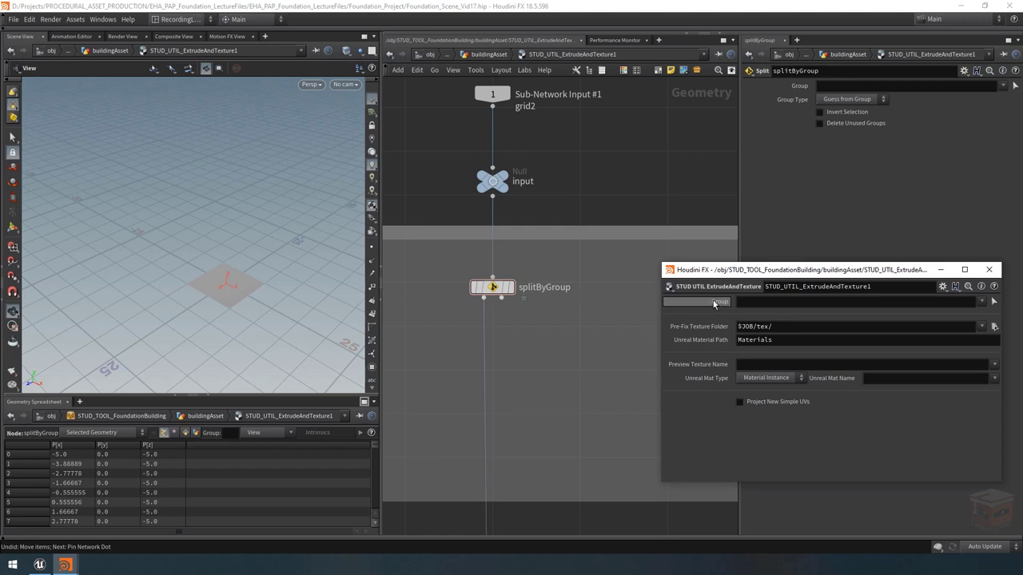
{"action": "right_click", "coordinate": [836, 84]}
{"action": "left_click", "coordinate": [863, 102]}
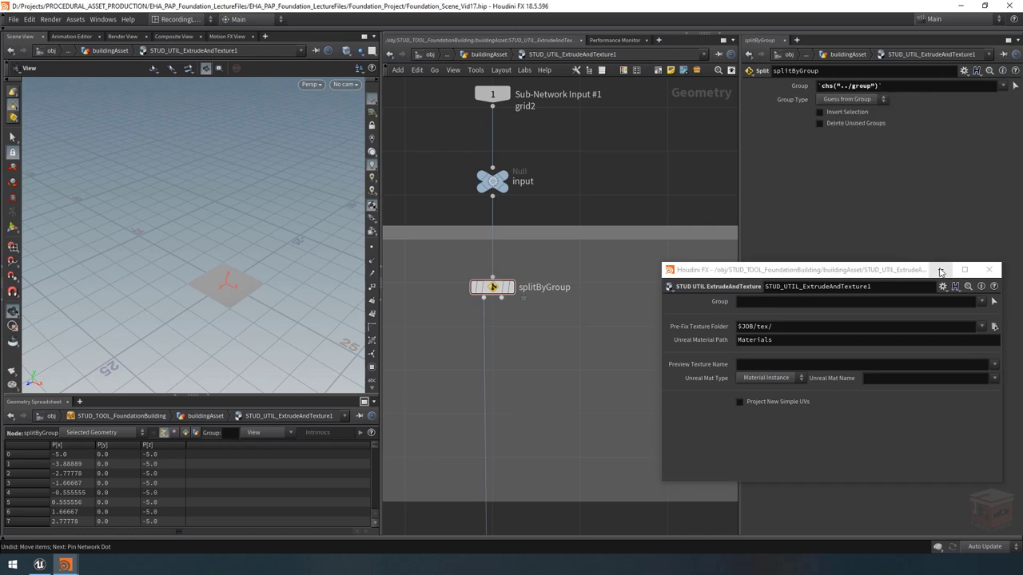
Return to the buildingAsset network, move STUD_UTIL_ExtrudeAndTexture1 further below grid2, and display grid2 framed in the viewport
{"action": "left_click", "coordinate": [491, 54]}
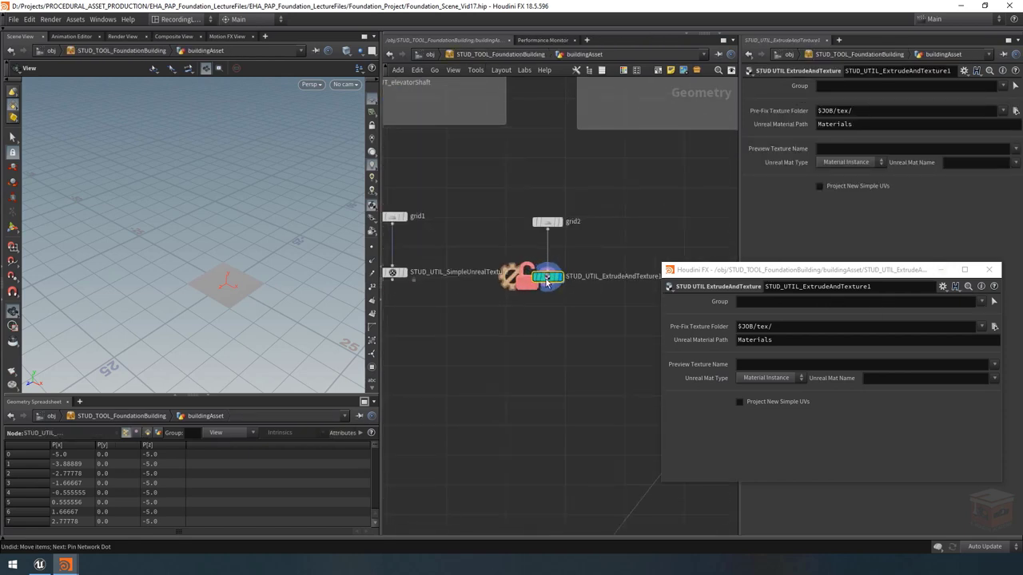
{"action": "left_click_drag", "start_coordinate": [547, 277], "coordinate": [548, 322]}
{"action": "left_click", "coordinate": [546, 221]}
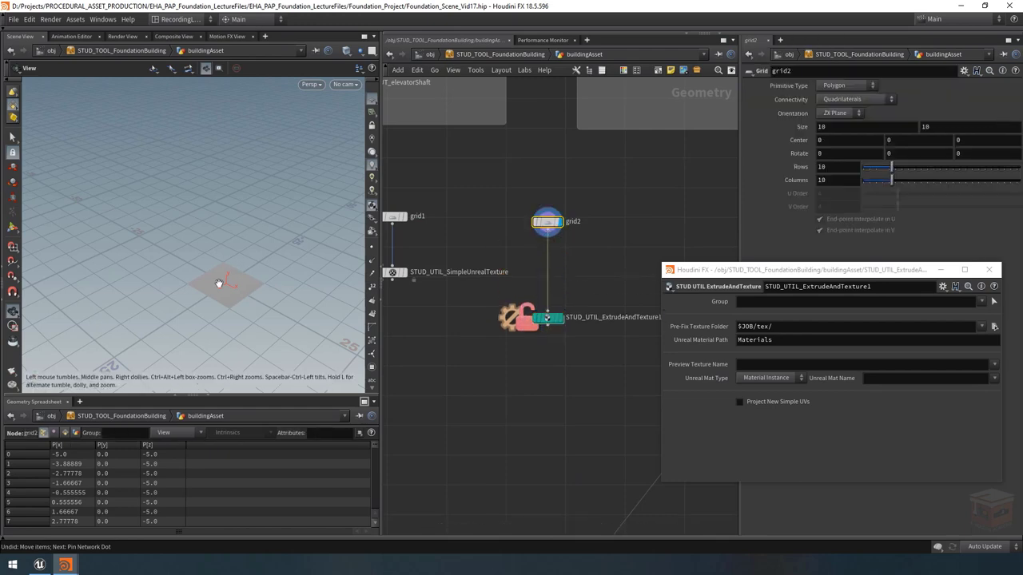
{"action": "key", "text": "g"}
{"action": "key", "text": "w"}
{"action": "mouse_move", "coordinate": [213, 264]}
{"action": "left_mouse_down"}
{"action": "mouse_move", "coordinate": [265, 240]}
{"action": "mouse_move", "coordinate": [240, 247]}
{"action": "mouse_move", "coordinate": [297, 131]}
{"action": "left_mouse_up"}
{"action": "key", "text": "w"}
{"action": "left_click", "coordinate": [359, 67]}
{"action": "left_click", "coordinate": [383, 141]}
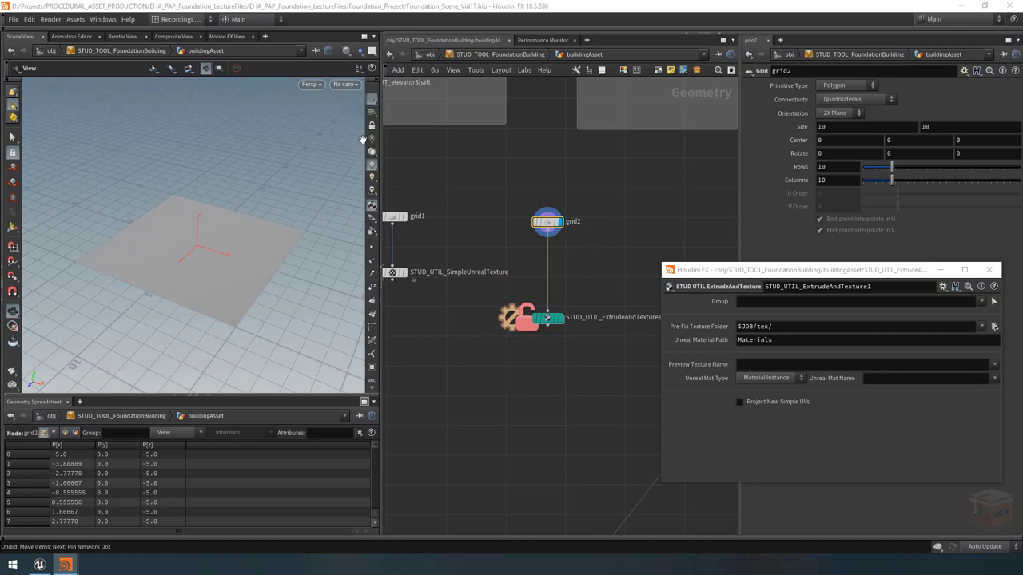
Select primitives 0-53 of grid2 in the viewport and create a primitive group from them with a Group Create node
{"action": "left_click", "coordinate": [12, 137]}
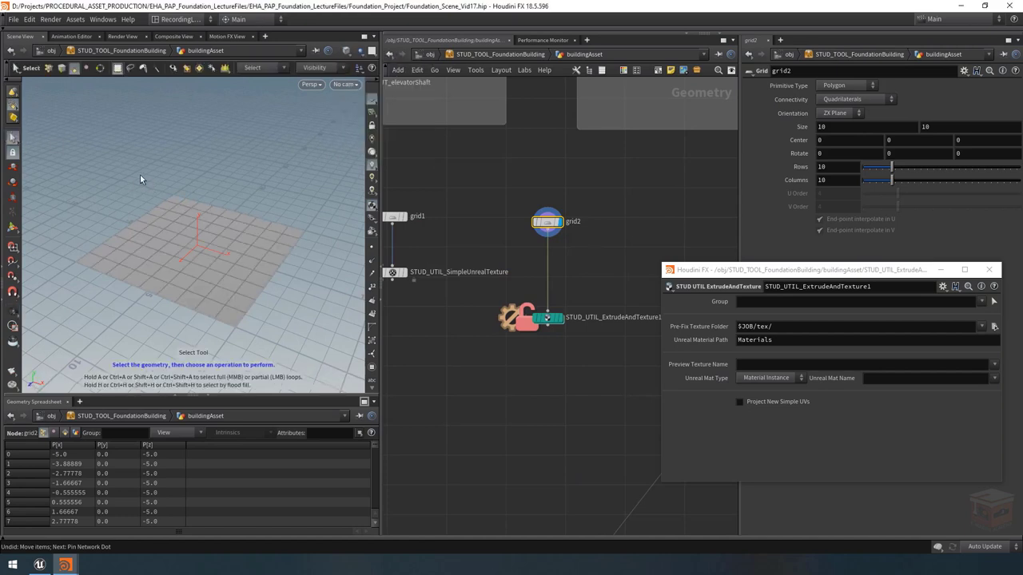
{"action": "left_click_drag", "start_coordinate": [138, 194], "coordinate": [157, 197], "text": "alt"}
{"action": "left_click_drag", "start_coordinate": [94, 186], "coordinate": [319, 268]}
{"action": "key", "text": "Escape"}
{"action": "left_click_drag", "start_coordinate": [263, 285], "coordinate": [199, 273]}
{"action": "key", "text": "s"}
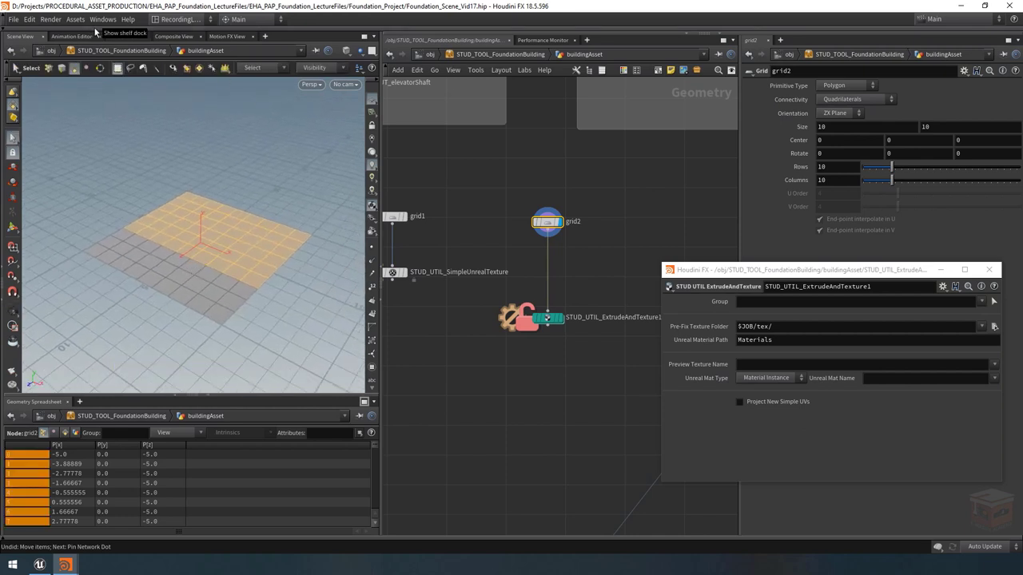
{"action": "left_click", "coordinate": [94, 29]}
{"action": "left_click", "coordinate": [60, 32]}
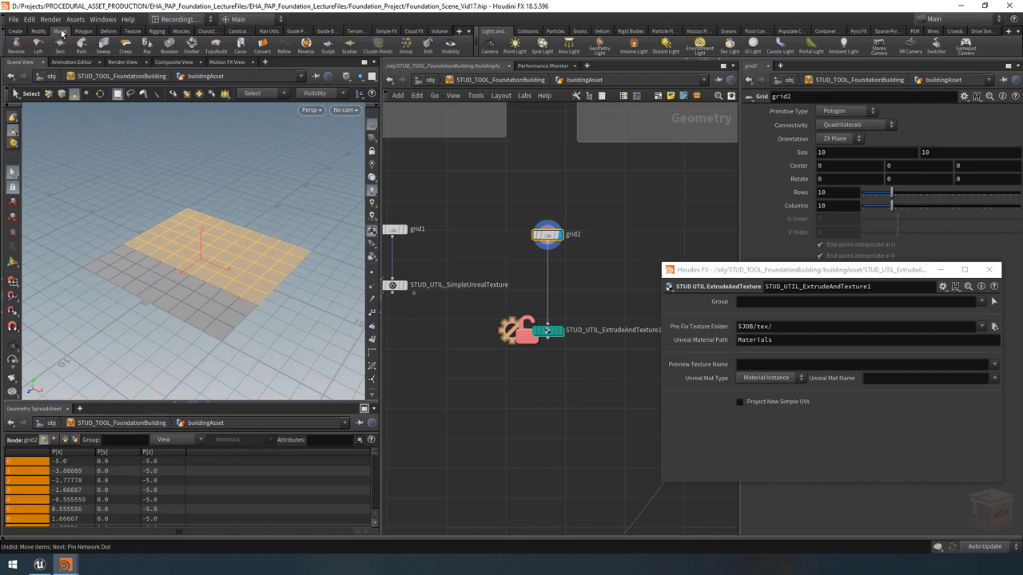
{"action": "left_click", "coordinate": [407, 47]}
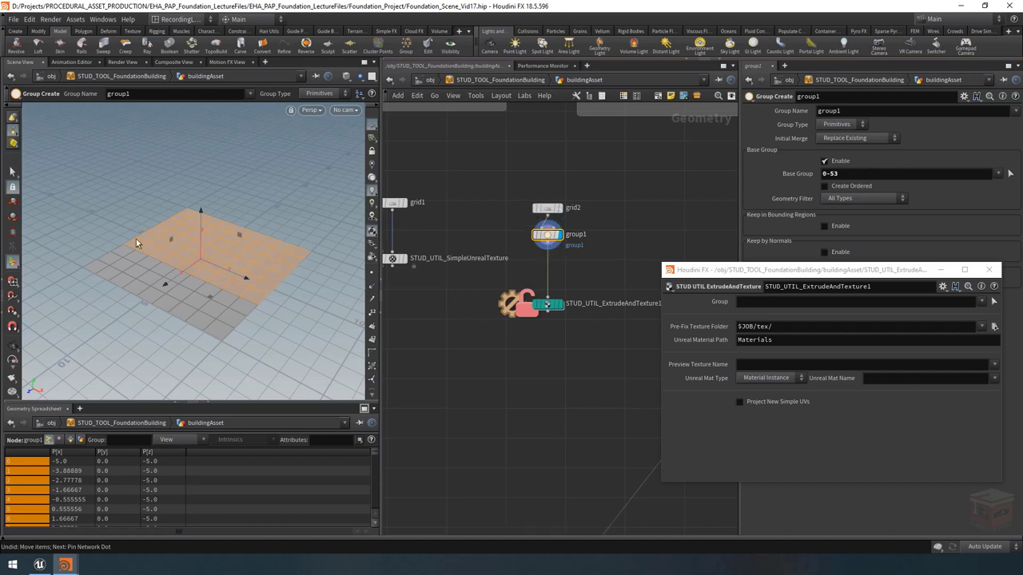
{"action": "left_click", "coordinate": [6, 45]}
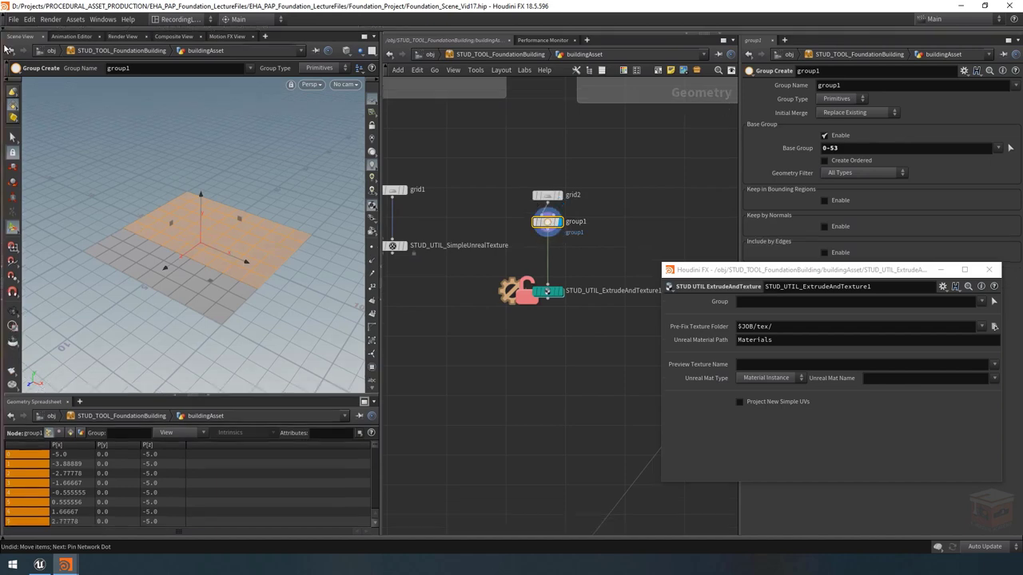
Name the new primitive group tempGroup
{"action": "double_click", "coordinate": [843, 84]}
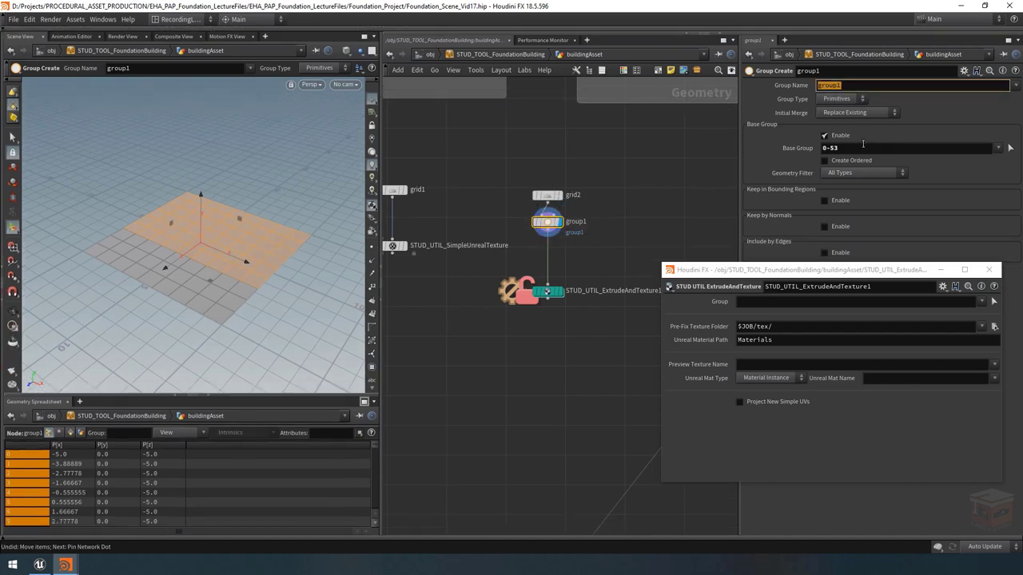
{"action": "type", "text": "tempGroup"}
{"action": "key", "text": "Return"}
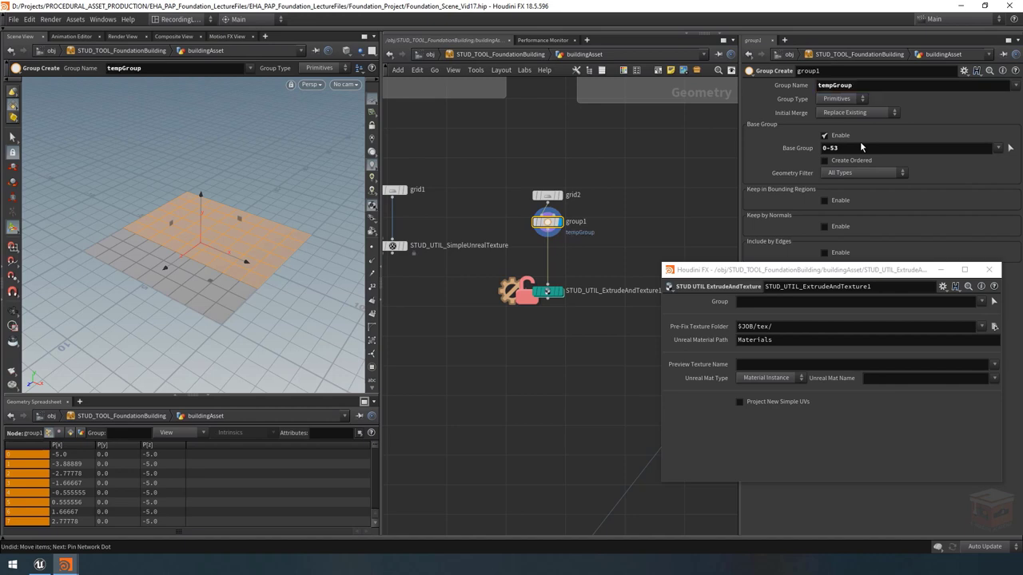
Show the group list in the viewport, display STUD_UTIL_ExtrudeAndTexture1 and check which groups its Group parameter offers
{"action": "left_click", "coordinate": [371, 369]}
{"action": "left_click_drag", "start_coordinate": [616, 259], "coordinate": [458, 347]}
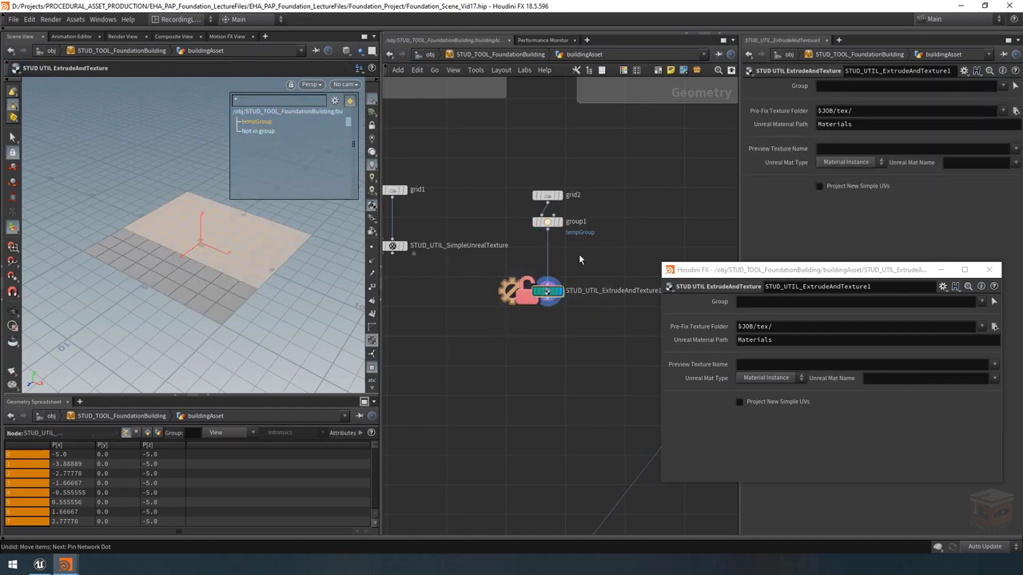
{"action": "left_click", "coordinate": [1004, 87]}
{"action": "mouse_move", "coordinate": [548, 296]}
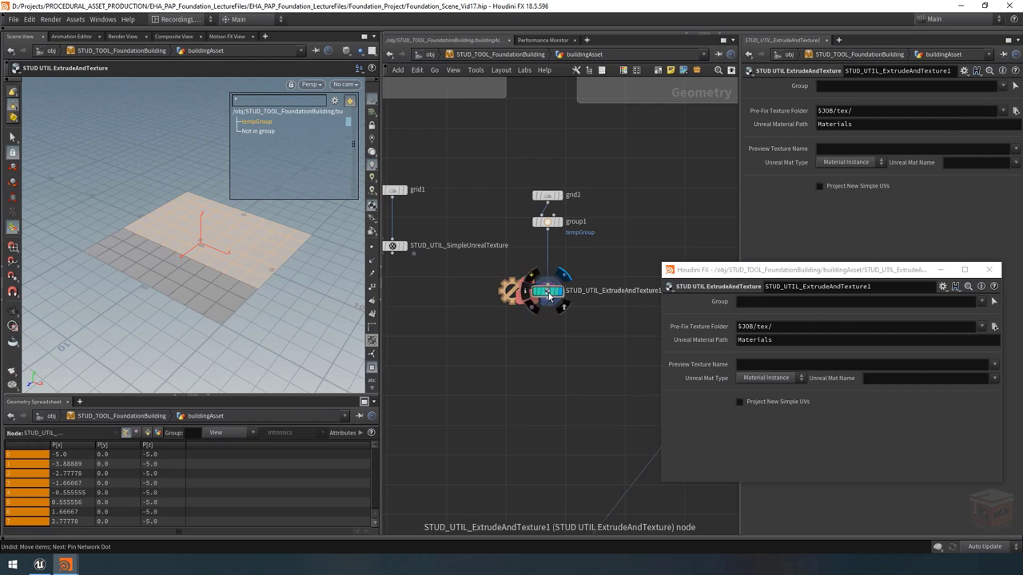
Enter STUD_UTIL_ExtrudeAndTexture1, open the asset's type properties and show the menu script of its Group parameter
{"action": "double_click", "coordinate": [548, 293]}
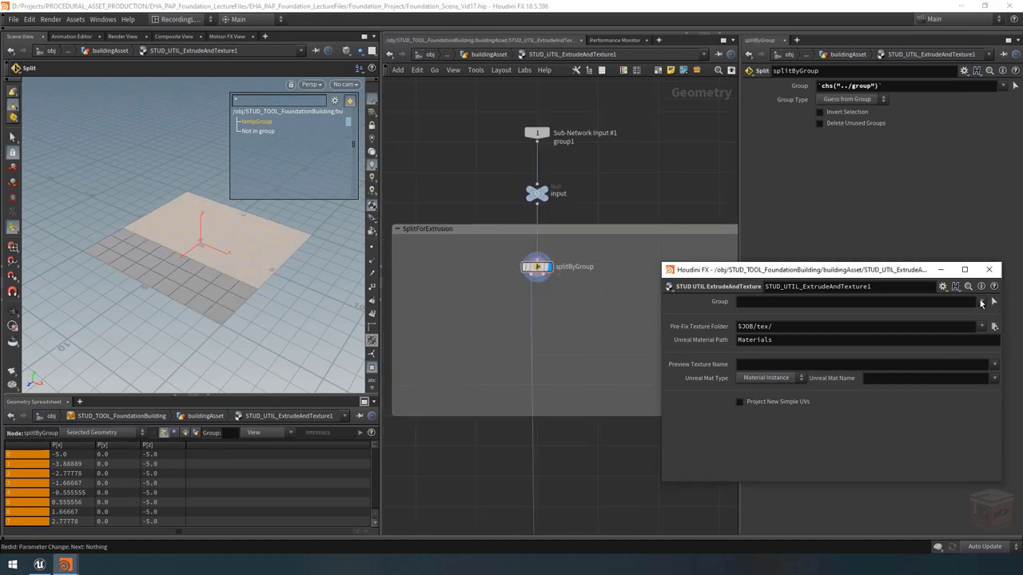
{"action": "left_click", "coordinate": [668, 288]}
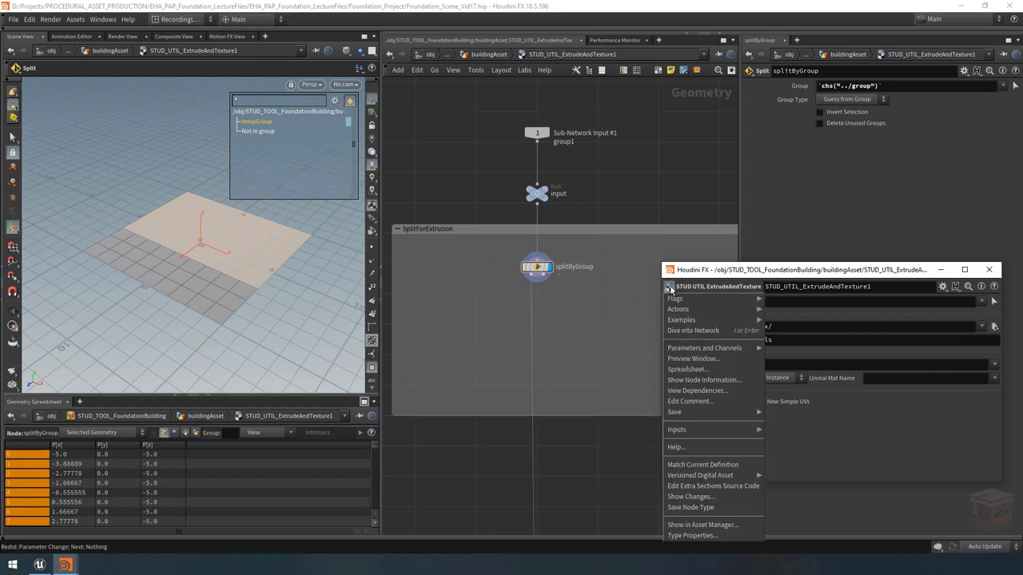
{"action": "left_click", "coordinate": [692, 541]}
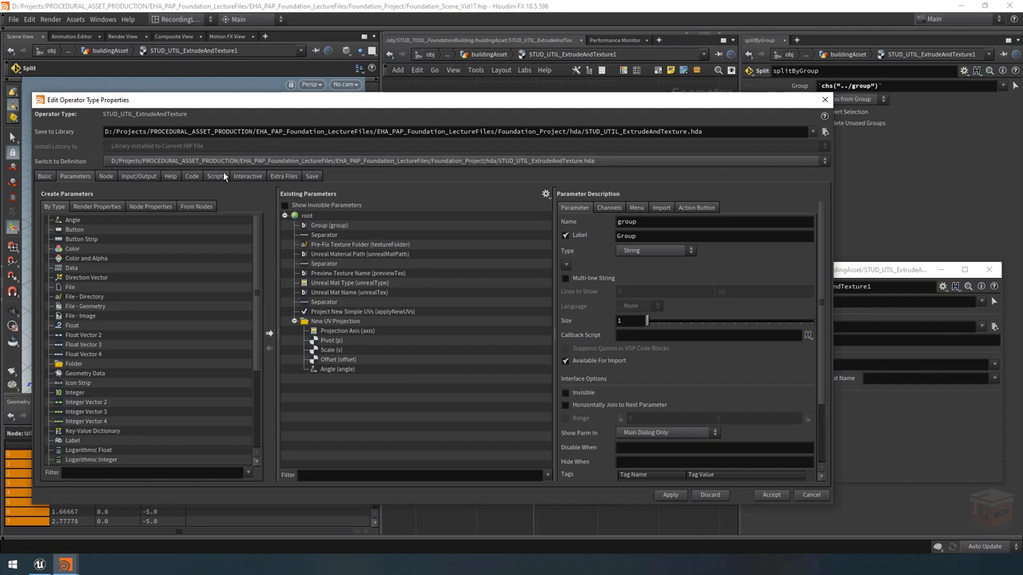
{"action": "left_click", "coordinate": [312, 227]}
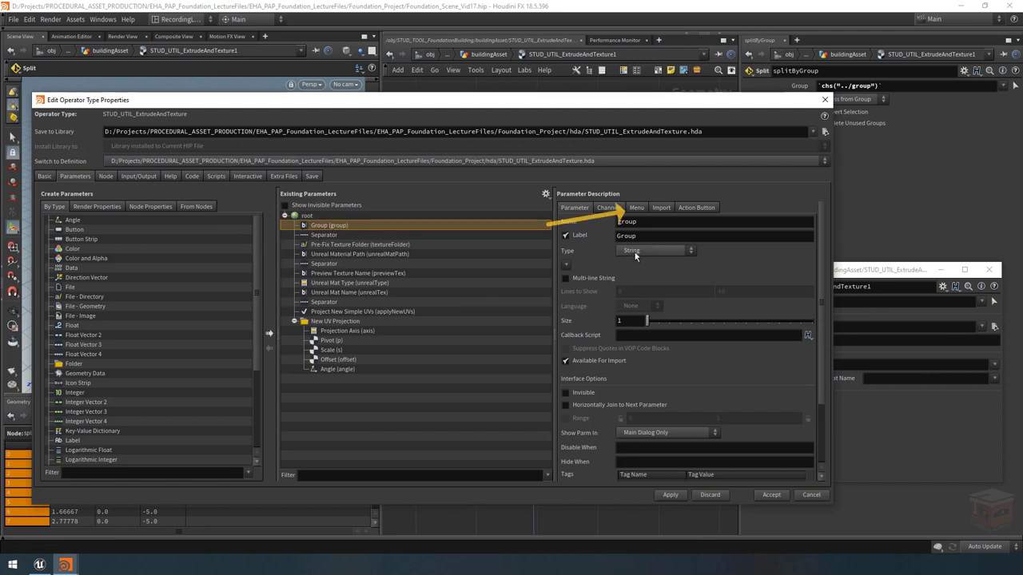
{"action": "left_click", "coordinate": [637, 208]}
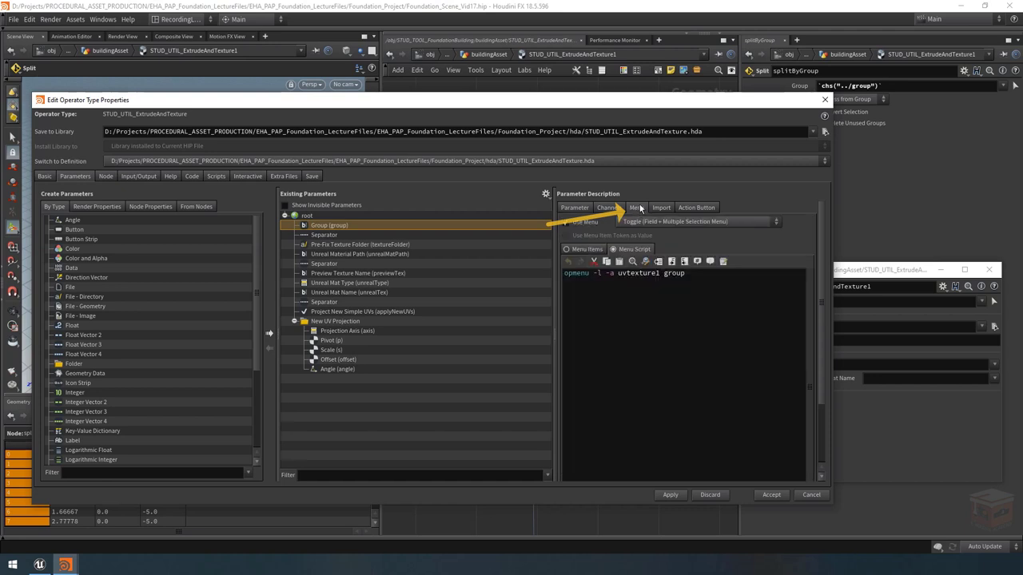
{"action": "left_click", "coordinate": [927, 270]}
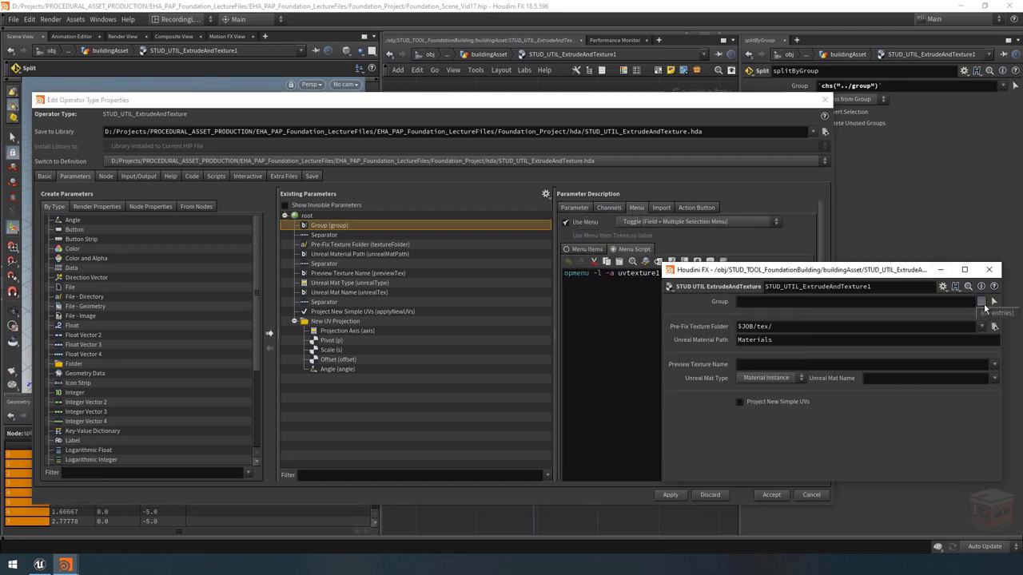
{"action": "left_click", "coordinate": [983, 305]}
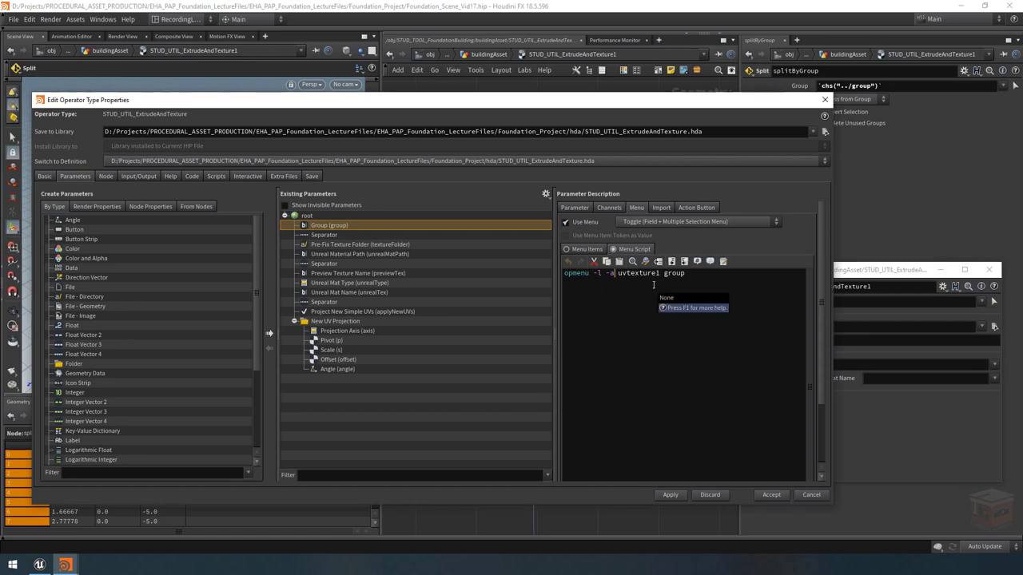
Copy the node name splitByGroup and replace uvtexture1 with it in the Group parameter's menu script, applying the type property change
{"action": "left_click_drag", "start_coordinate": [734, 112], "coordinate": [486, 392]}
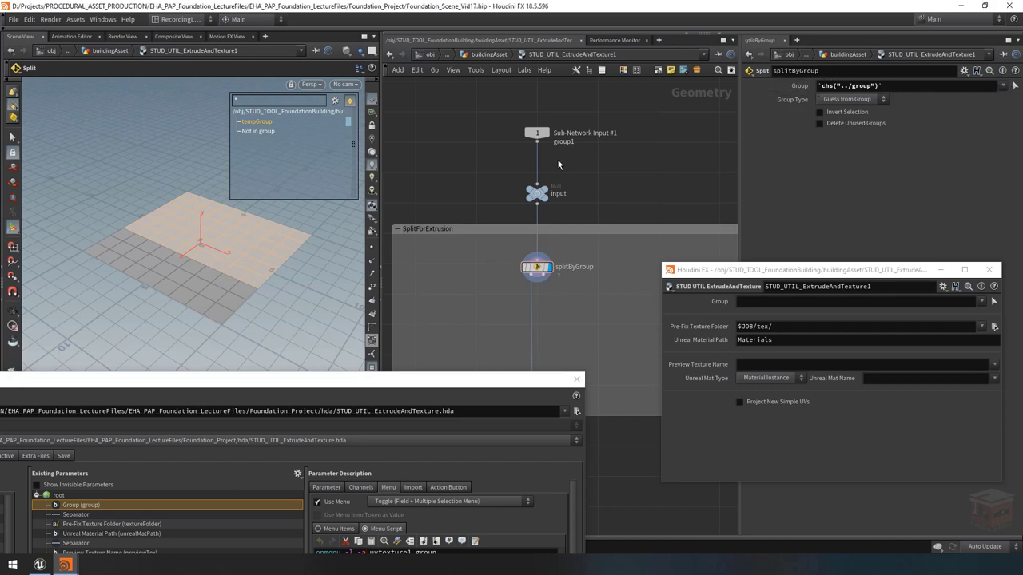
{"action": "double_click", "coordinate": [586, 270]}
{"action": "key", "text": "ctrl+c"}
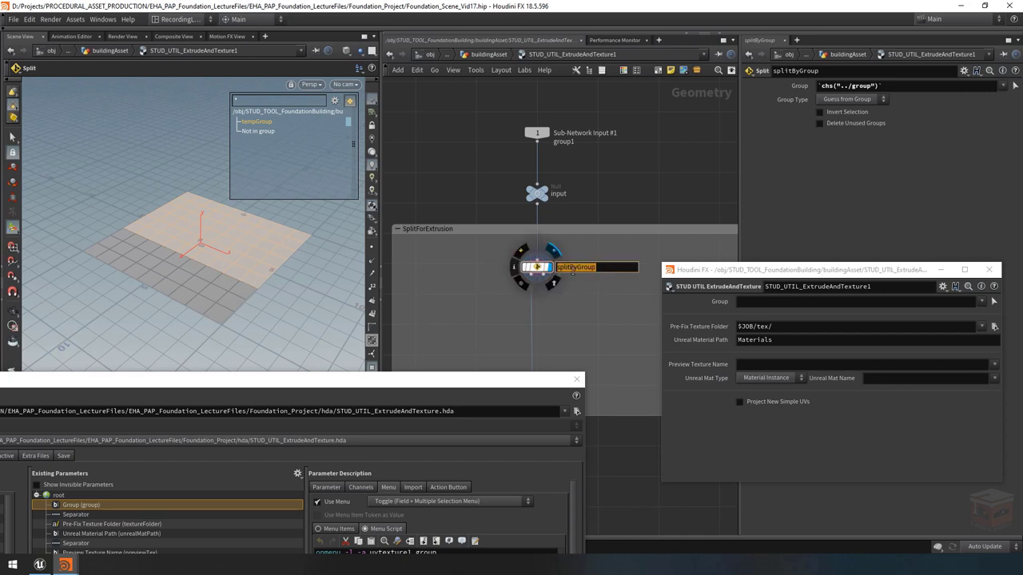
{"action": "left_click_drag", "start_coordinate": [524, 380], "coordinate": [802, 55]}
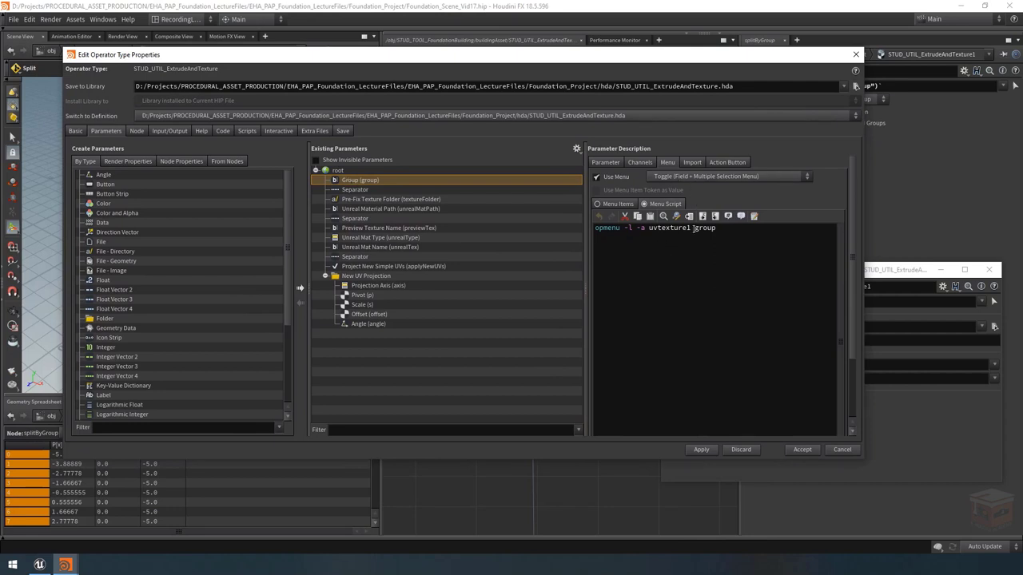
{"action": "left_click_drag", "start_coordinate": [691, 228], "coordinate": [646, 230]}
{"action": "key", "text": "ctrl+v"}
{"action": "left_click", "coordinate": [856, 55]}
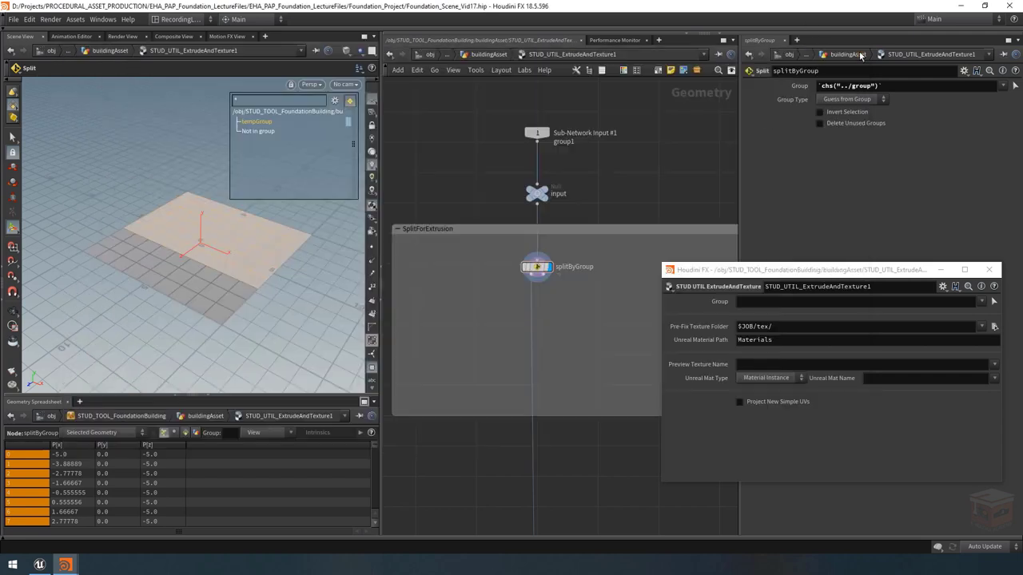
Set the Group parameter of STUD_UTIL_ExtrudeAndTexture1 to tempGroup and put its separate parameter window away
{"action": "left_click", "coordinate": [981, 302]}
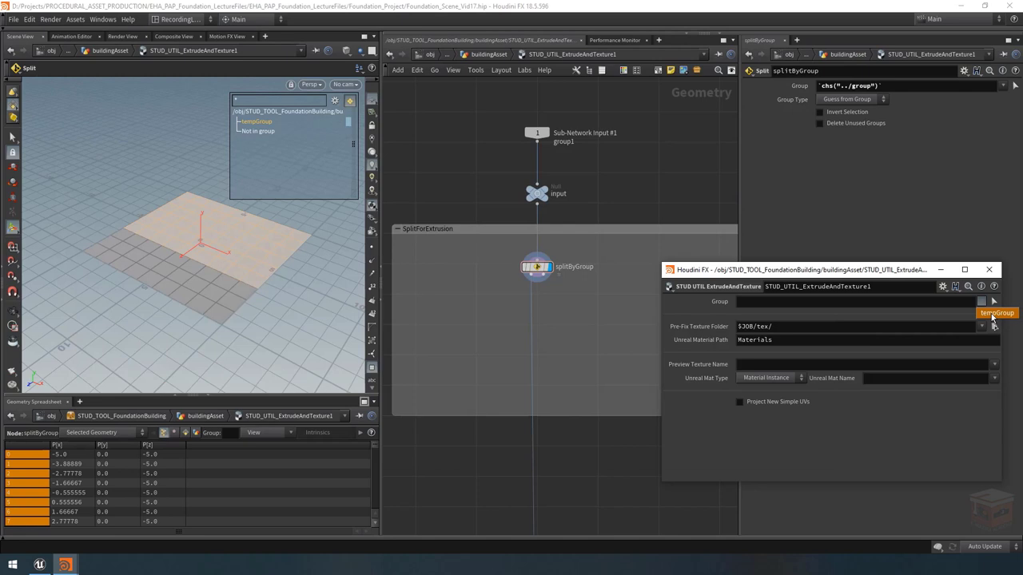
{"action": "left_click", "coordinate": [995, 312]}
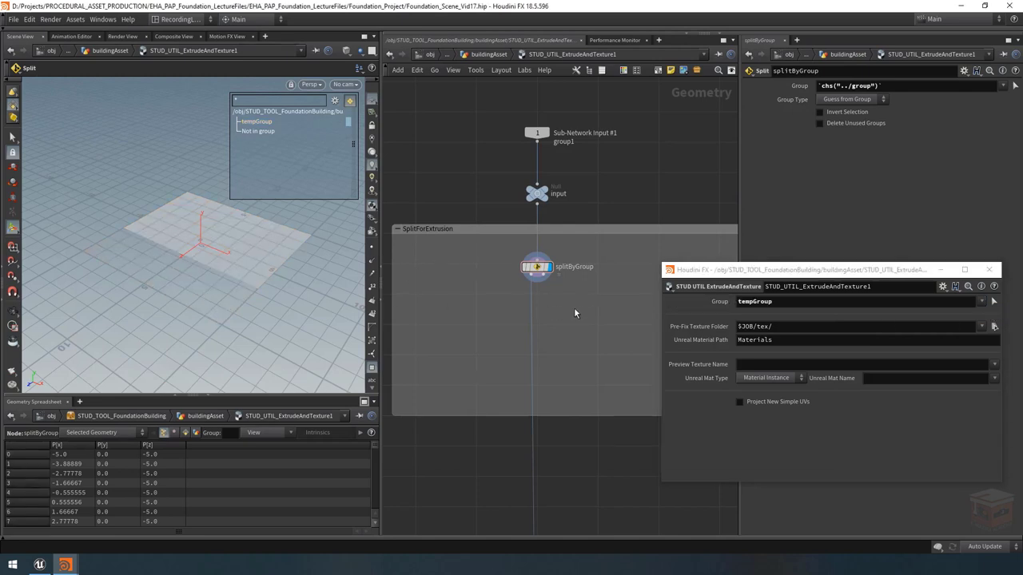
{"action": "left_click", "coordinate": [939, 272]}
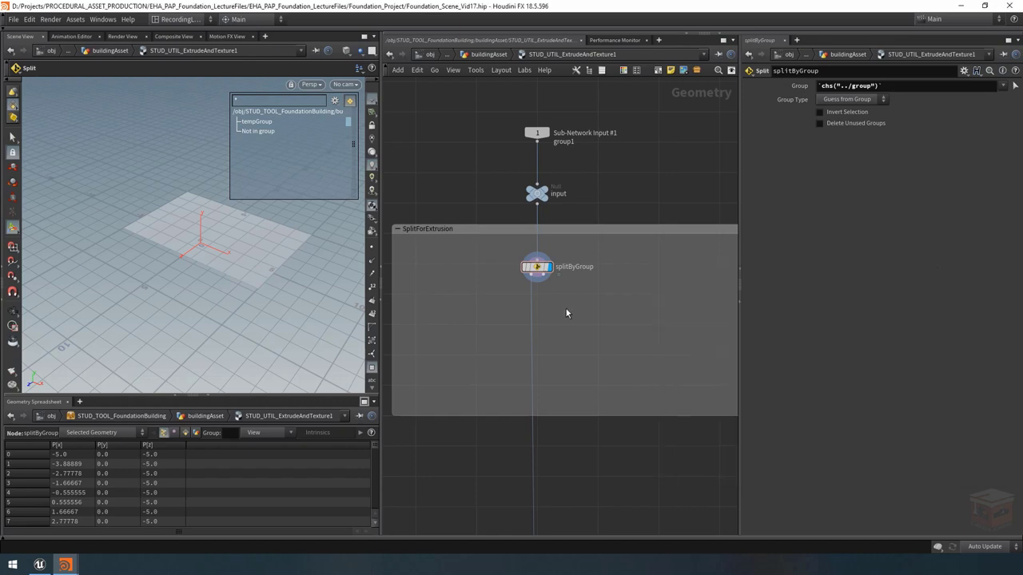
{"action": "mouse_move", "coordinate": [548, 274]}
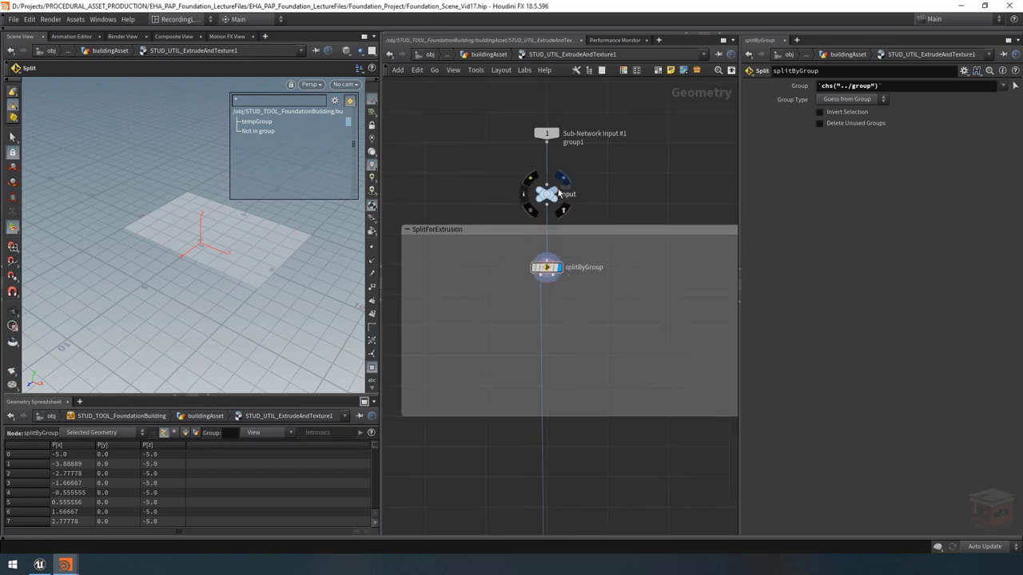
Look inside splitByGroup to examine how its two Blast nodes feed the outputs, and return to the STUD_UTIL_ExtrudeAndTexture1 network
{"action": "left_click", "coordinate": [558, 188]}
{"action": "left_click", "coordinate": [559, 268]}
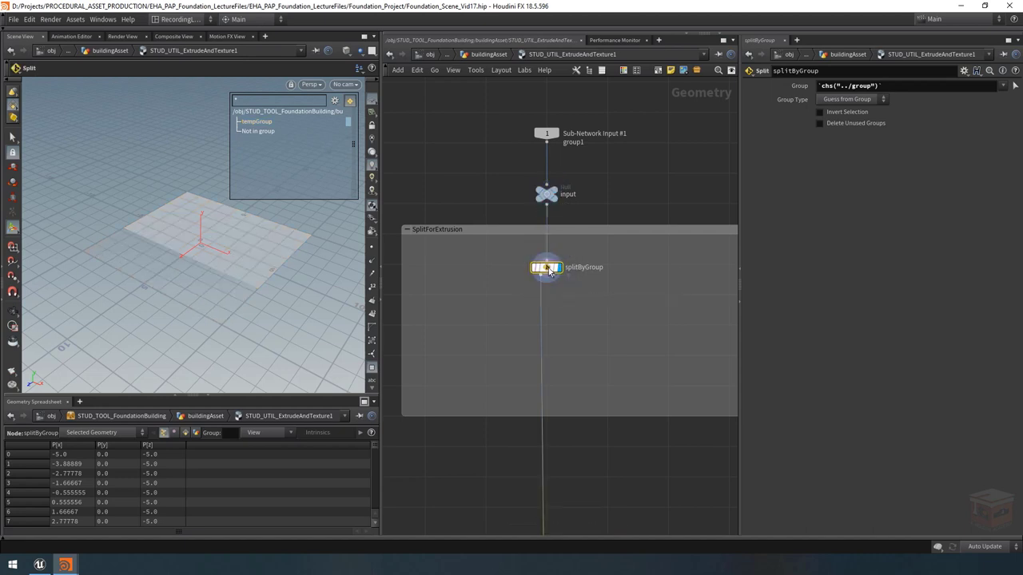
{"action": "double_click", "coordinate": [548, 268]}
{"action": "left_click_drag", "start_coordinate": [557, 363], "coordinate": [436, 280]}
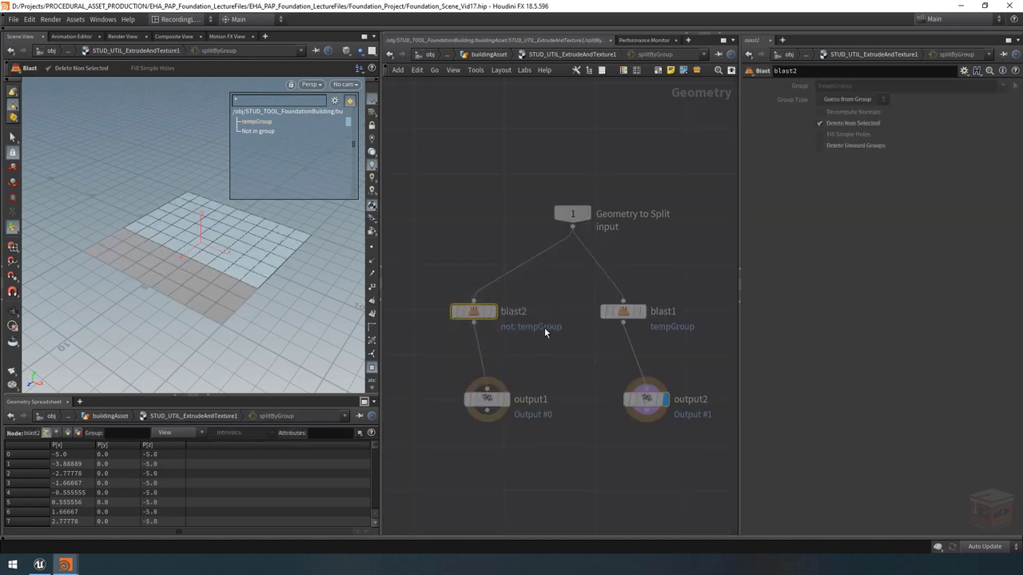
{"action": "left_click_drag", "start_coordinate": [567, 358], "coordinate": [426, 271]}
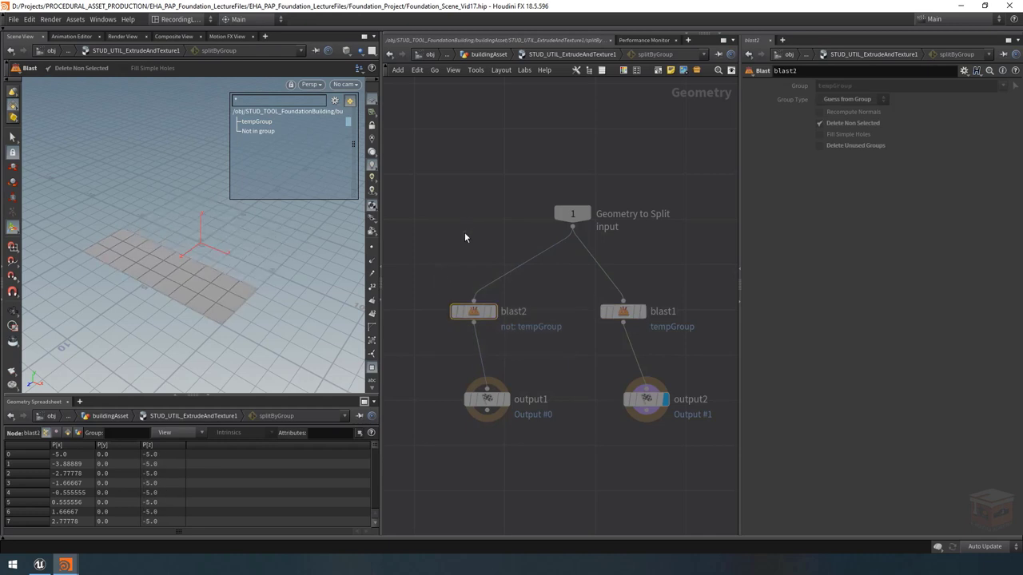
{"action": "left_click", "coordinate": [595, 56]}
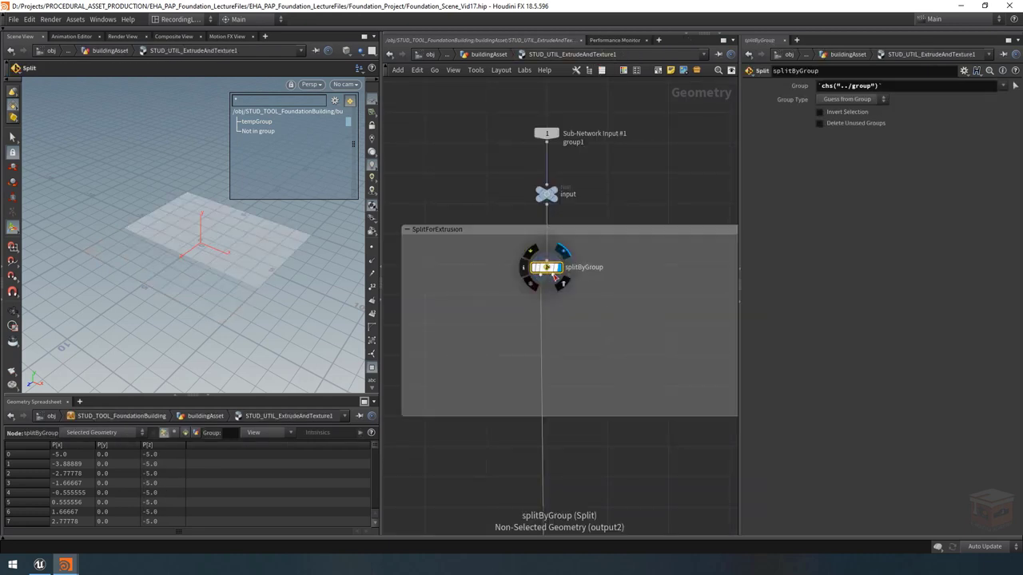
Add a Merge node below splitByGroup inside the SplitForExtrusion section
{"action": "scroll", "coordinate": [595, 298], "scroll_direction": "down", "scroll_amount": 1}
{"action": "middle_click_drag", "start_coordinate": [614, 345], "coordinate": [600, 271]}
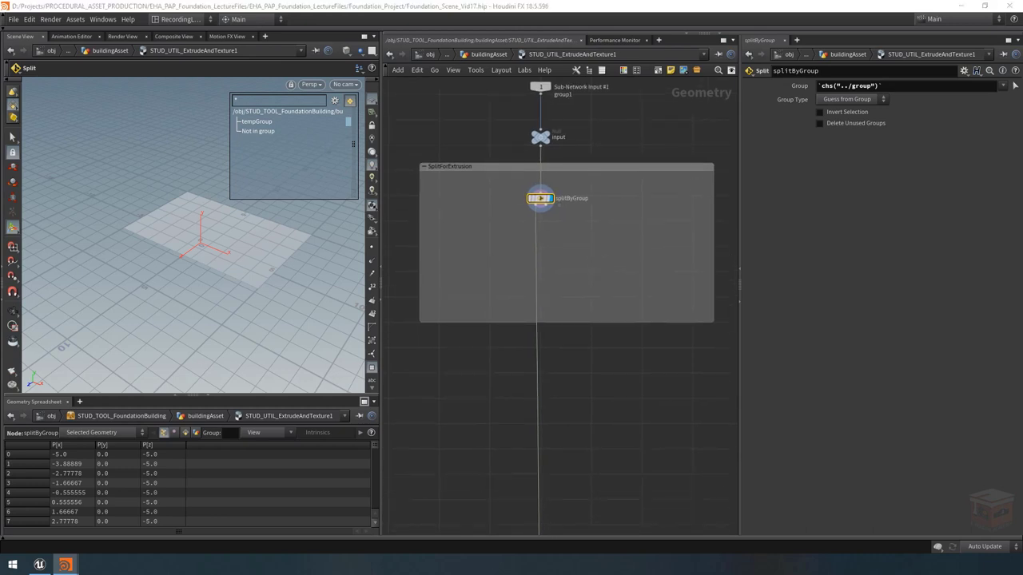
{"action": "middle_click_drag", "start_coordinate": [562, 397], "coordinate": [592, 365]}
{"action": "scroll", "coordinate": [577, 213], "scroll_direction": "up", "scroll_amount": 2}
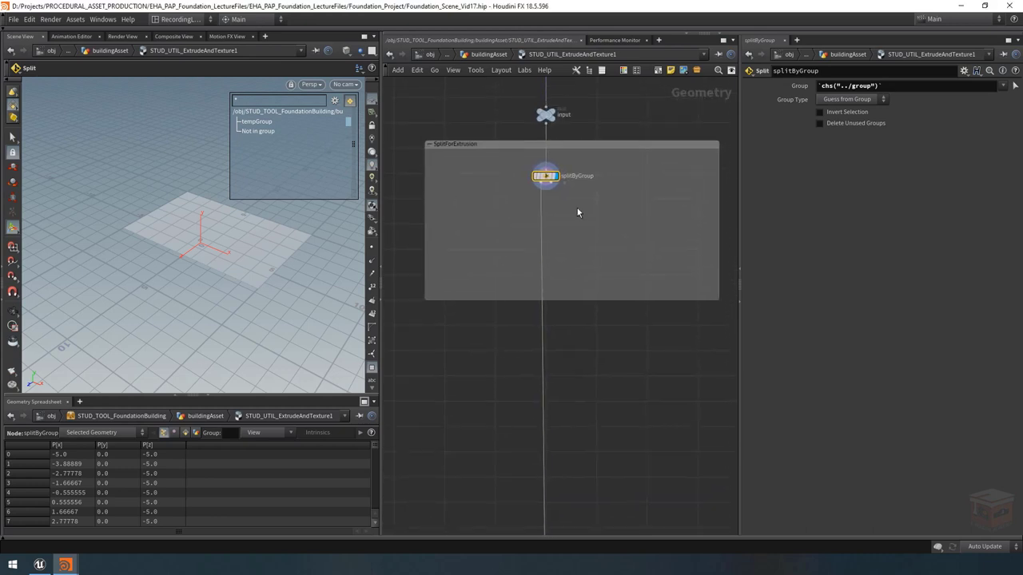
{"action": "key", "text": "Tab"}
{"action": "type", "text": "merge"}
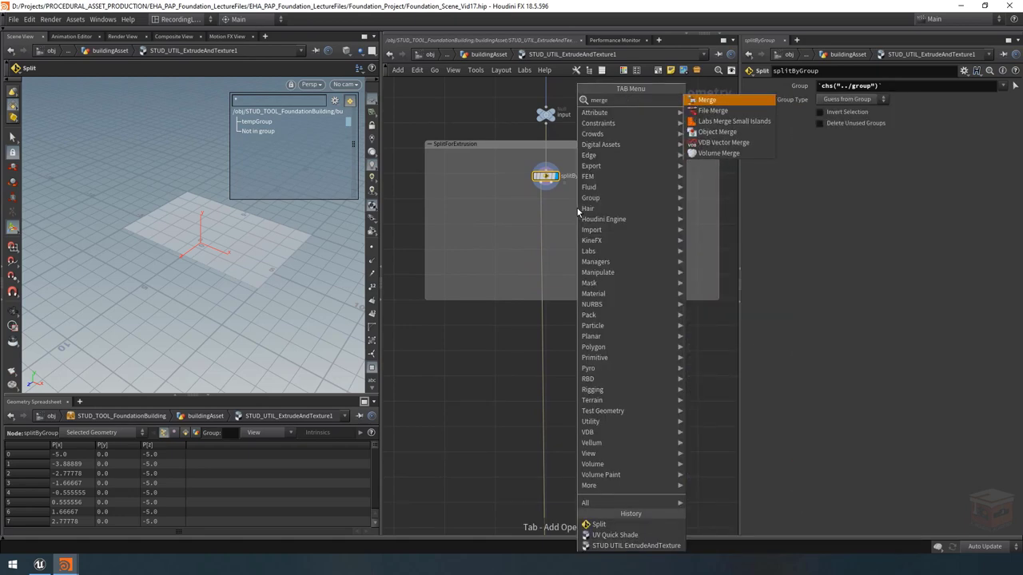
{"action": "key", "text": "Return"}
{"action": "scroll", "coordinate": [582, 217], "scroll_direction": "up", "scroll_amount": 3}
{"action": "left_click", "coordinate": [560, 256]}
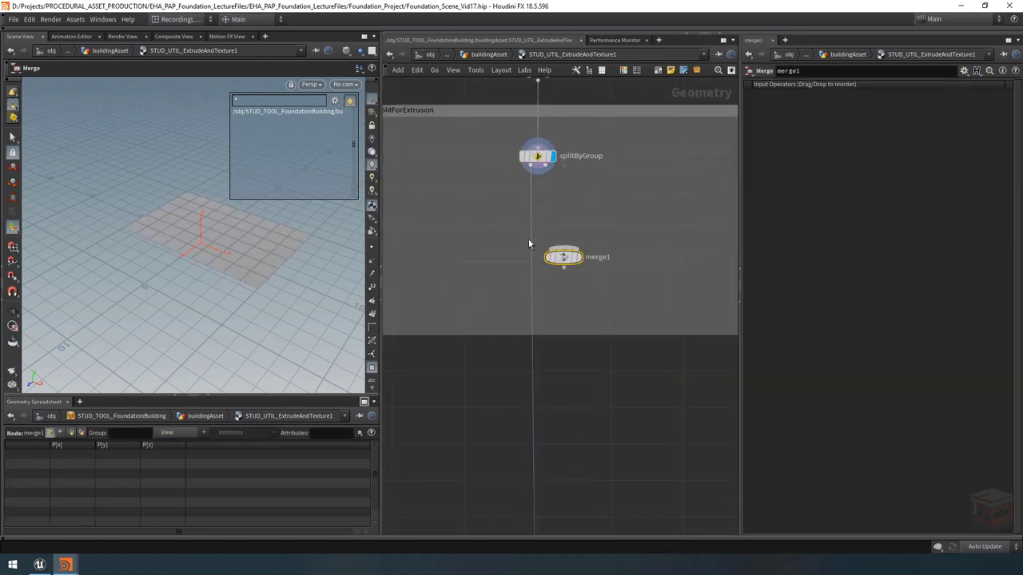
Insert the Merge node into the wire below splitByGroup, connect the second split output to it as well and display it
{"action": "left_click_drag", "start_coordinate": [534, 261], "coordinate": [553, 262]}
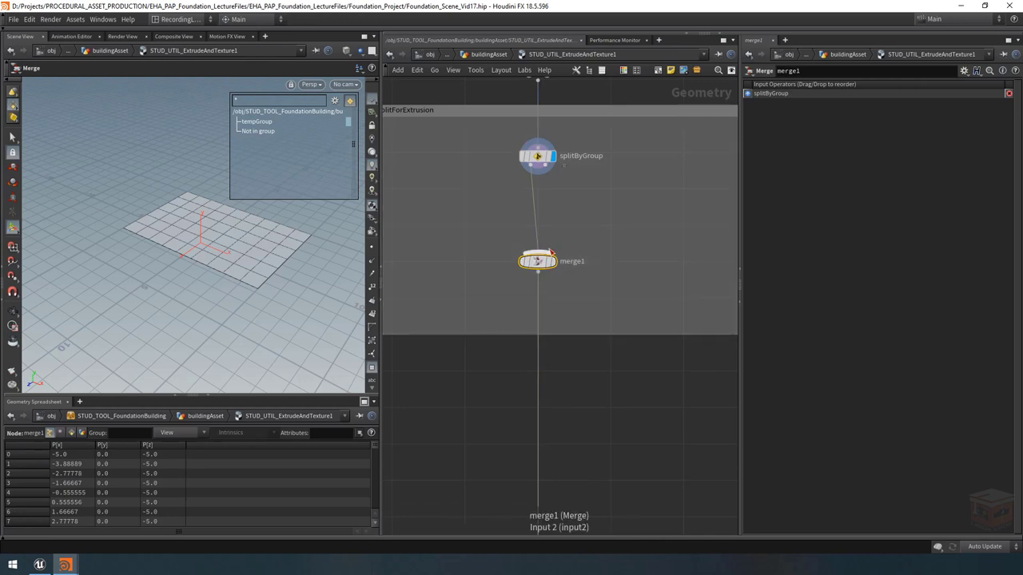
{"action": "left_click", "coordinate": [537, 254]}
{"action": "left_click", "coordinate": [537, 163]}
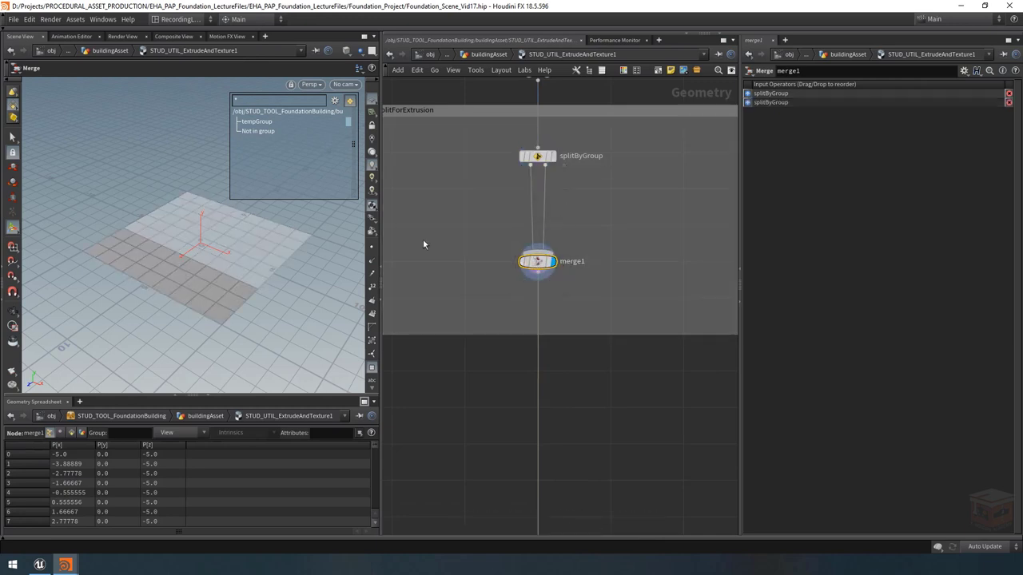
Display splitByGroup and rename the Merge node below it as mergeSurfaces
{"action": "middle_click_drag", "start_coordinate": [581, 194], "coordinate": [575, 199]}
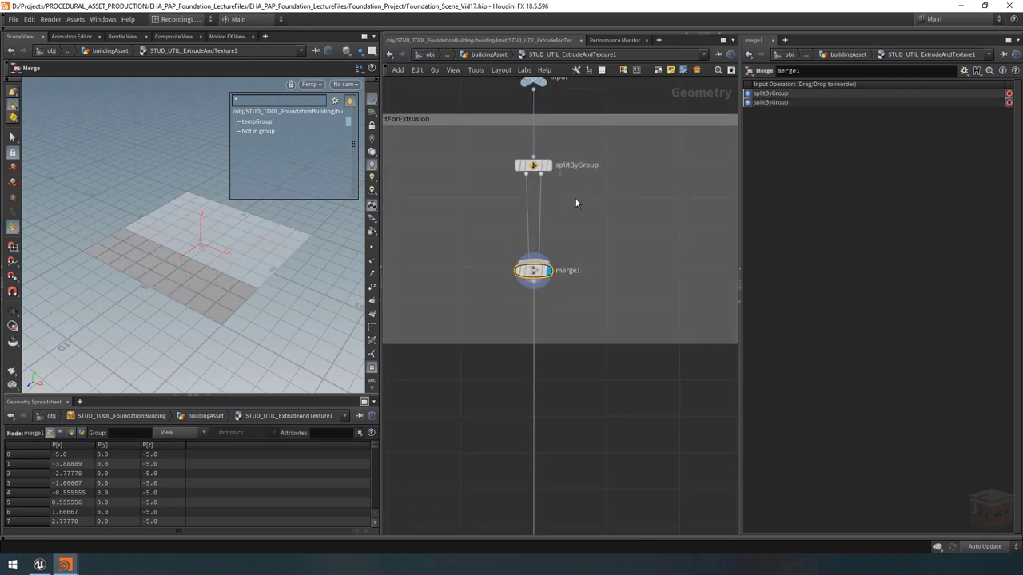
{"action": "left_click", "coordinate": [547, 165]}
{"action": "left_click", "coordinate": [532, 165]}
{"action": "left_click_drag", "start_coordinate": [525, 214], "coordinate": [557, 236]}
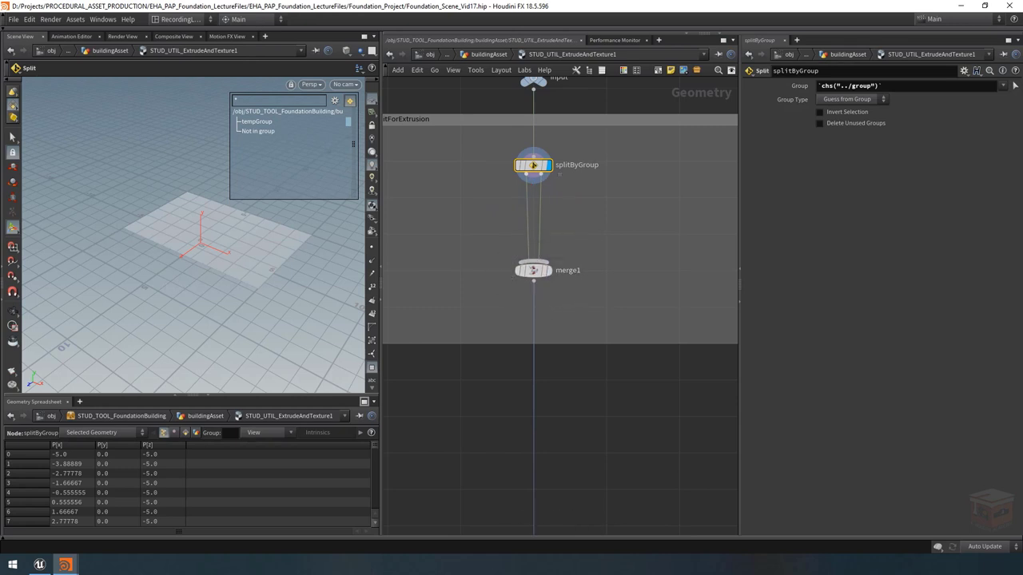
{"action": "double_click", "coordinate": [582, 270]}
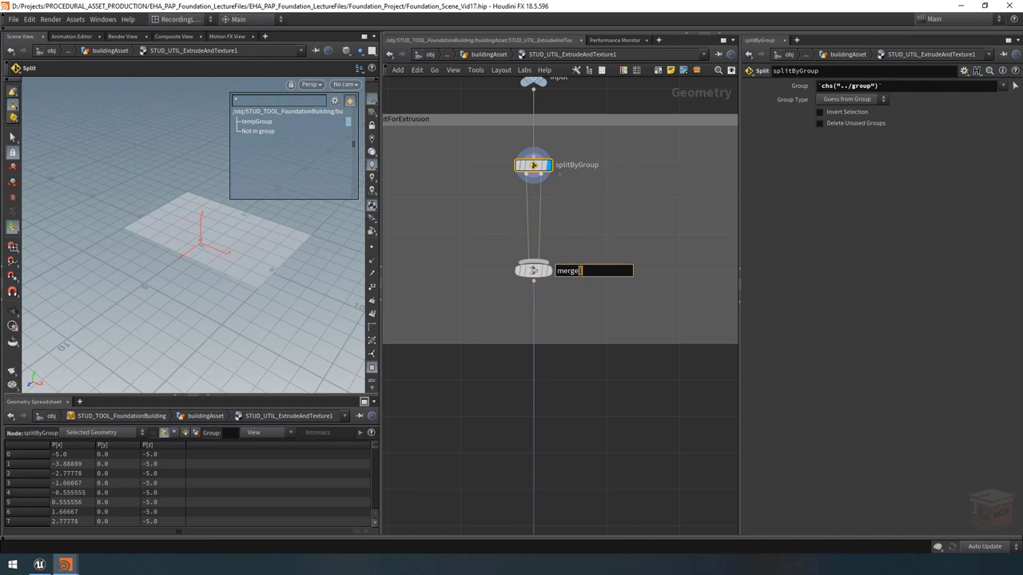
{"action": "type", "text": "Surfaces"}
{"action": "key", "text": "Return"}
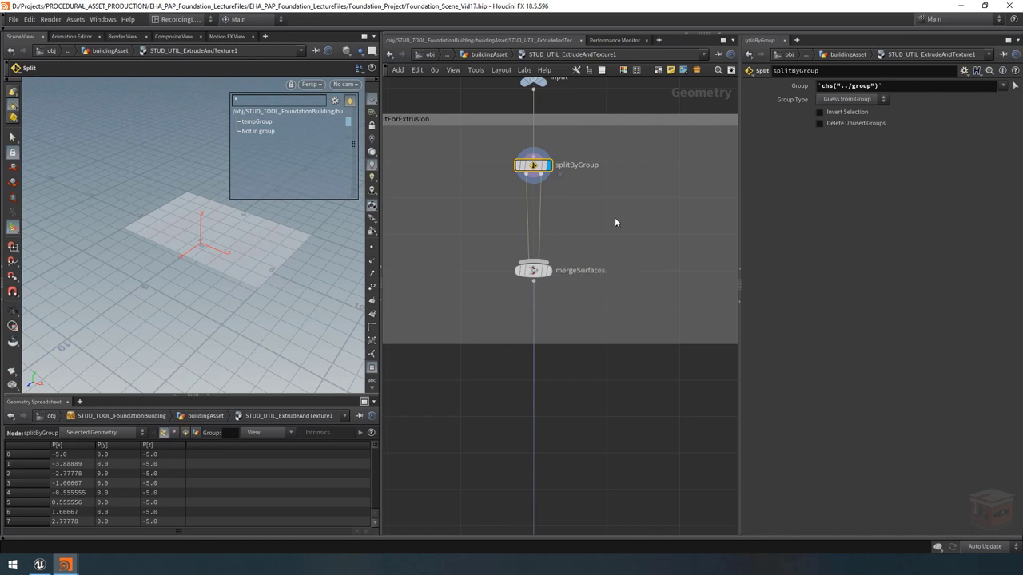
Display mergeSurfaces with point numbers in the viewport and examine the points along the seam between the two surfaces
{"action": "scroll", "coordinate": [633, 236], "scroll_direction": "down", "scroll_amount": 2}
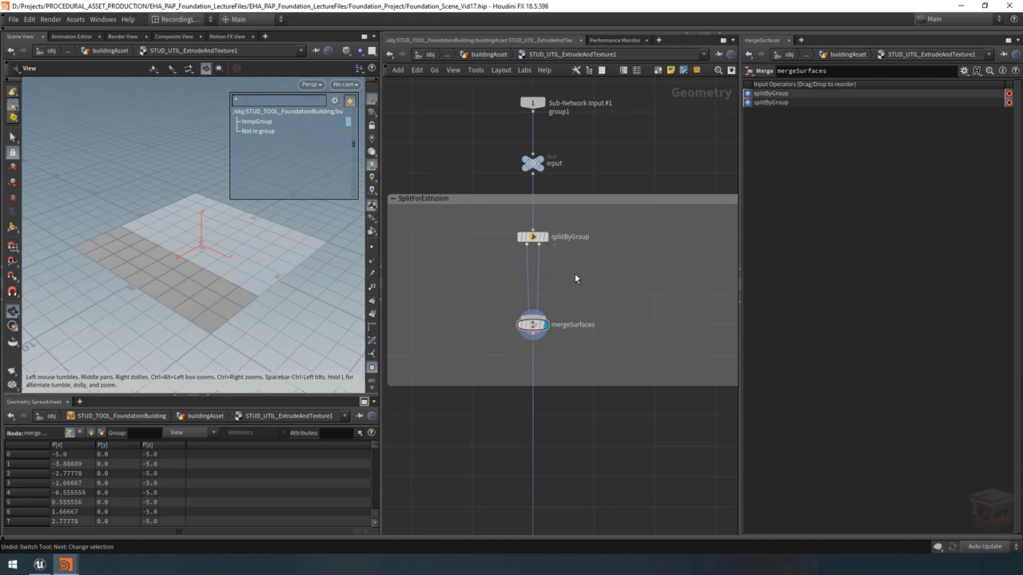
{"action": "left_click", "coordinate": [371, 286]}
{"action": "mouse_move", "coordinate": [226, 267]}
{"action": "left_mouse_down"}
{"action": "mouse_move", "coordinate": [217, 269]}
{"action": "mouse_move", "coordinate": [301, 279]}
{"action": "mouse_move", "coordinate": [221, 268]}
{"action": "left_mouse_up"}
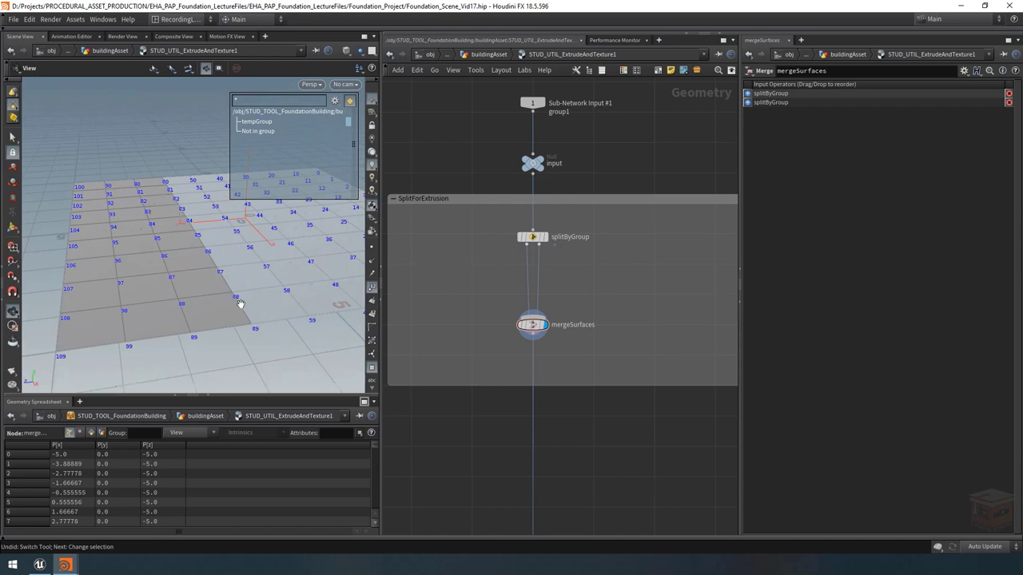
{"action": "scroll", "coordinate": [248, 289], "scroll_direction": "up", "scroll_amount": 2}
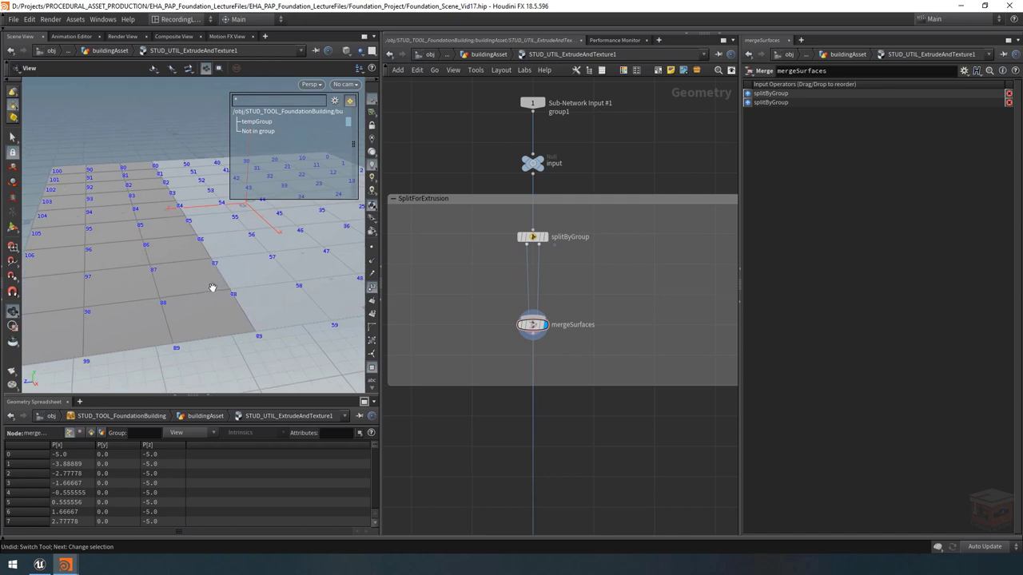
Add a Fuse node beside the main wire below mergeSurfaces and connect mergeSurfaces to its first input
{"action": "scroll", "coordinate": [628, 298], "scroll_direction": "down", "scroll_amount": 2}
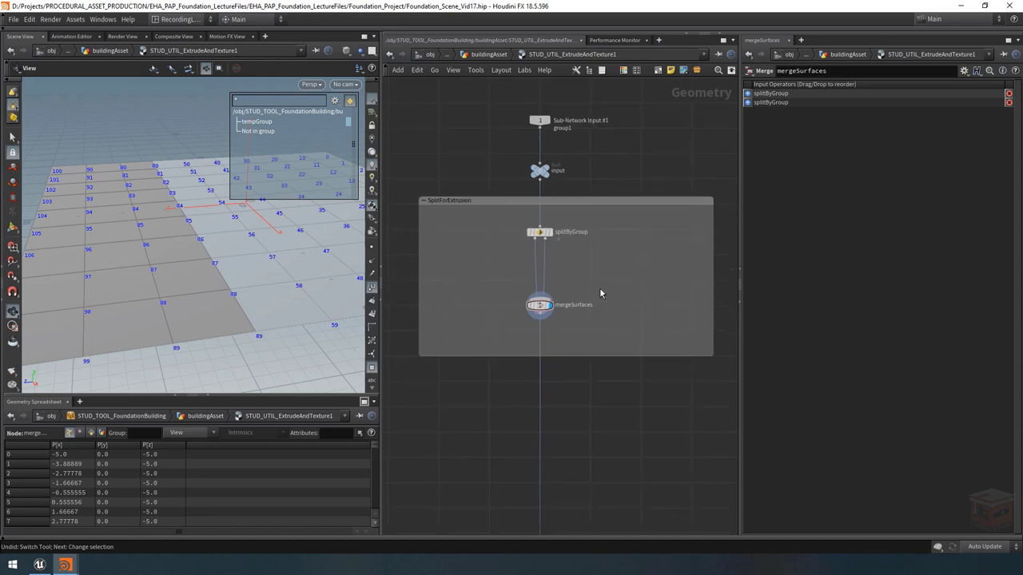
{"action": "middle_click_drag", "start_coordinate": [607, 287], "coordinate": [611, 278]}
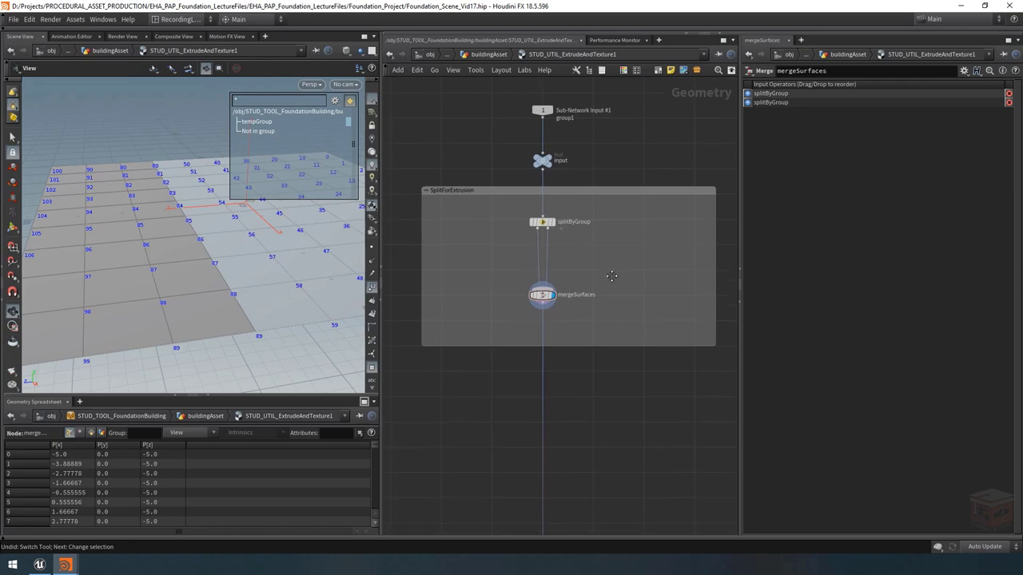
{"action": "middle_click_drag", "start_coordinate": [603, 357], "coordinate": [609, 328]}
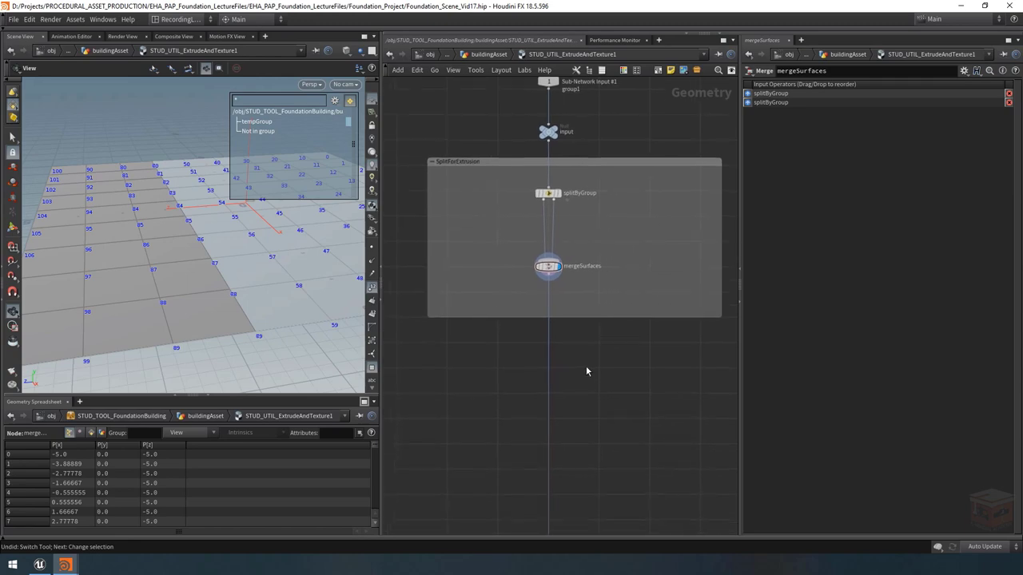
{"action": "key", "text": "Tab"}
{"action": "type", "text": "fuse"}
{"action": "key", "text": "Return"}
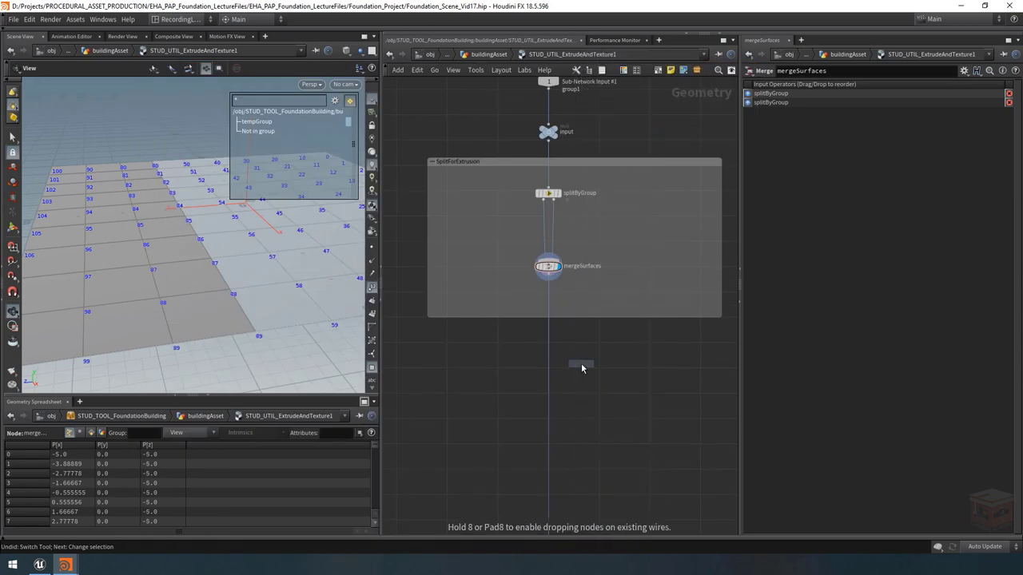
{"action": "scroll", "coordinate": [587, 323], "scroll_direction": "up", "scroll_amount": 3}
{"action": "left_click", "coordinate": [577, 297]}
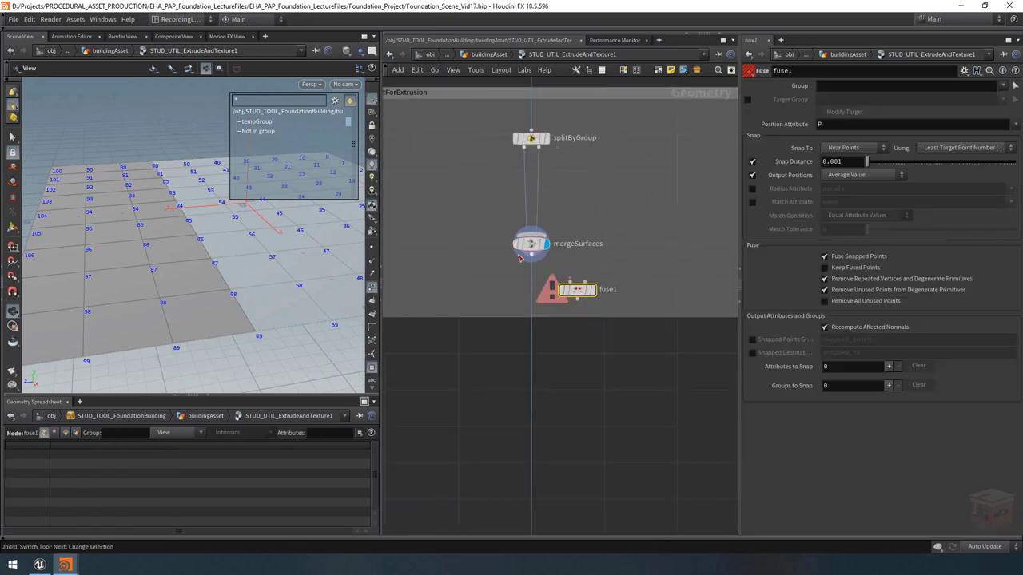
{"action": "left_click", "coordinate": [570, 282]}
Rename the Fuse node as simplePointFuse and display its result to check the point numbers at the seam
{"action": "double_click", "coordinate": [608, 290]}
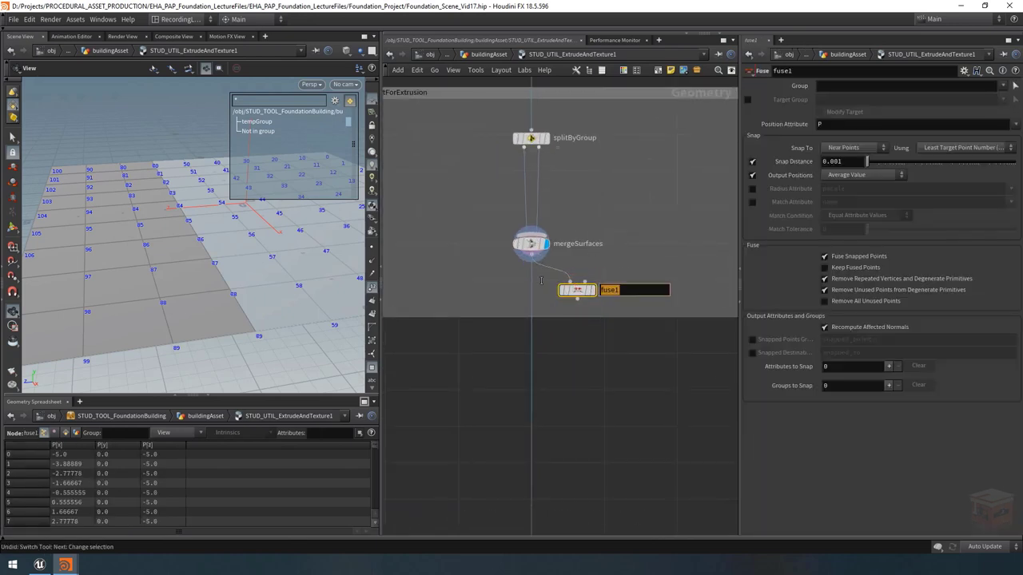
{"action": "type", "text": "simplePointFuse"}
{"action": "key", "text": "Return"}
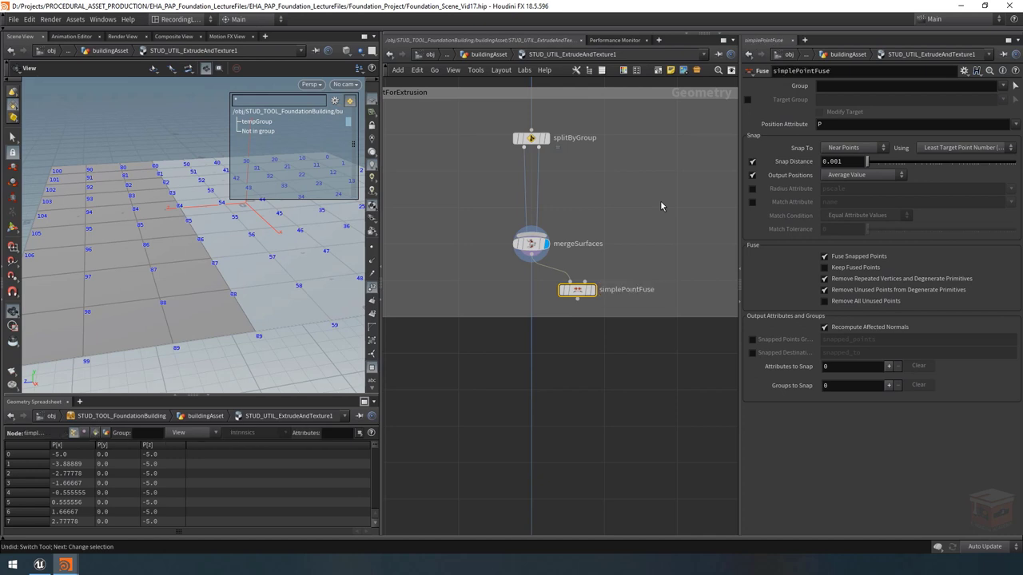
{"action": "mouse_move", "coordinate": [594, 297]}
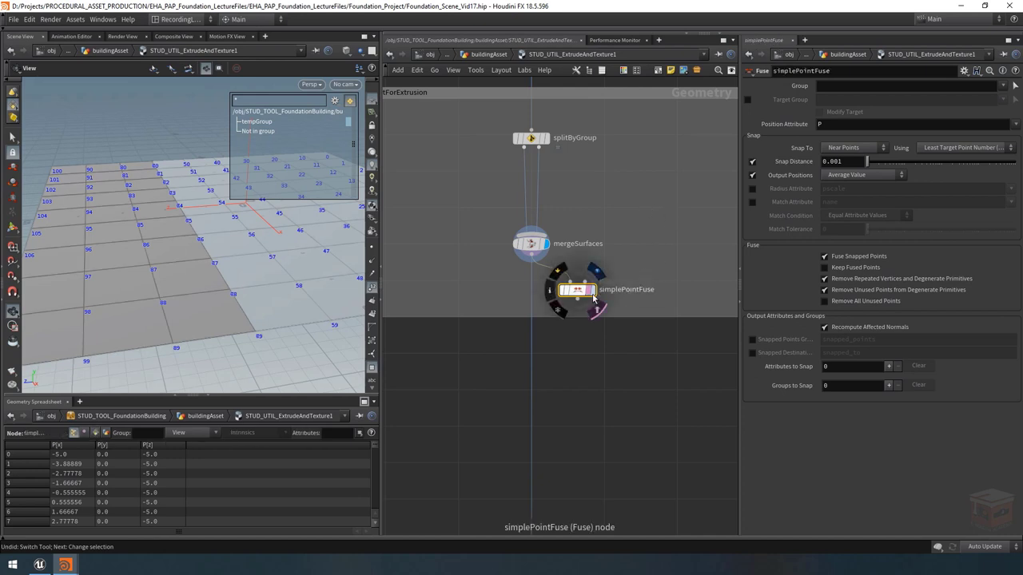
{"action": "left_click", "coordinate": [596, 274]}
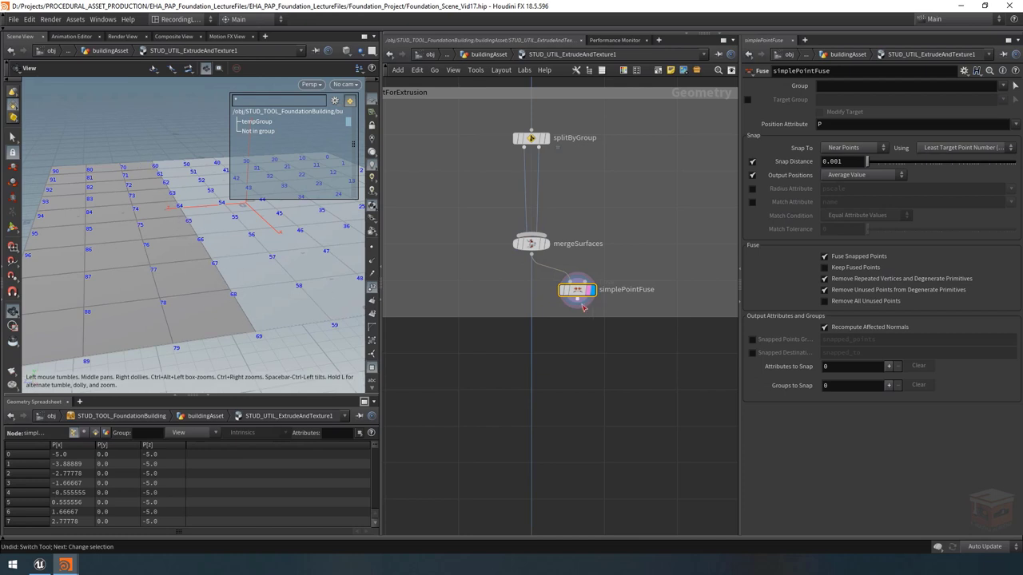
{"action": "mouse_move", "coordinate": [592, 296]}
Add a Switch node and insert it into the main wire below the SplitForExtrusion section, fed by mergeSurfaces
{"action": "scroll", "coordinate": [620, 312], "scroll_direction": "down", "scroll_amount": 2}
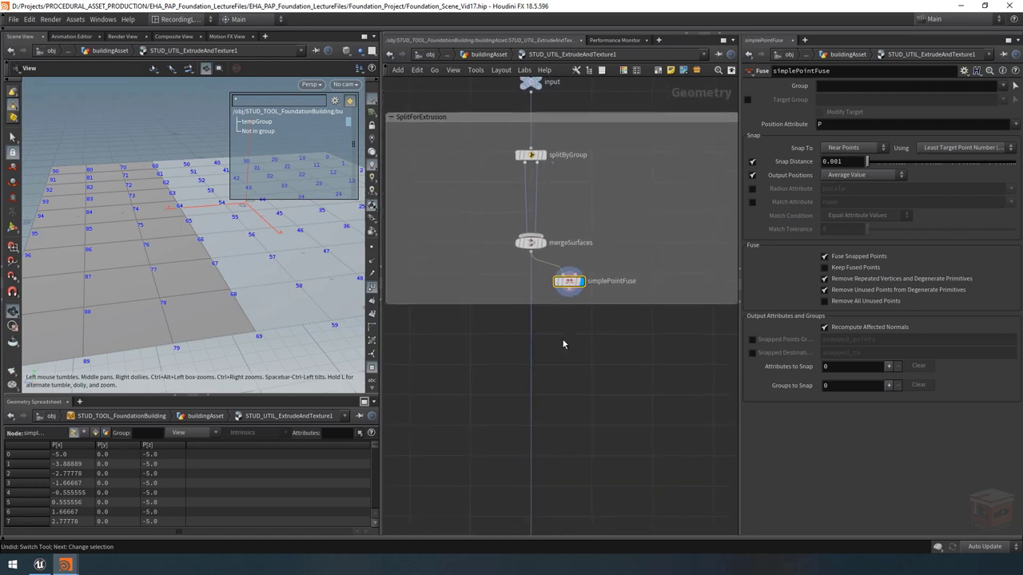
{"action": "key", "text": "Tab"}
{"action": "type", "text": "swi"}
{"action": "key", "text": "Return"}
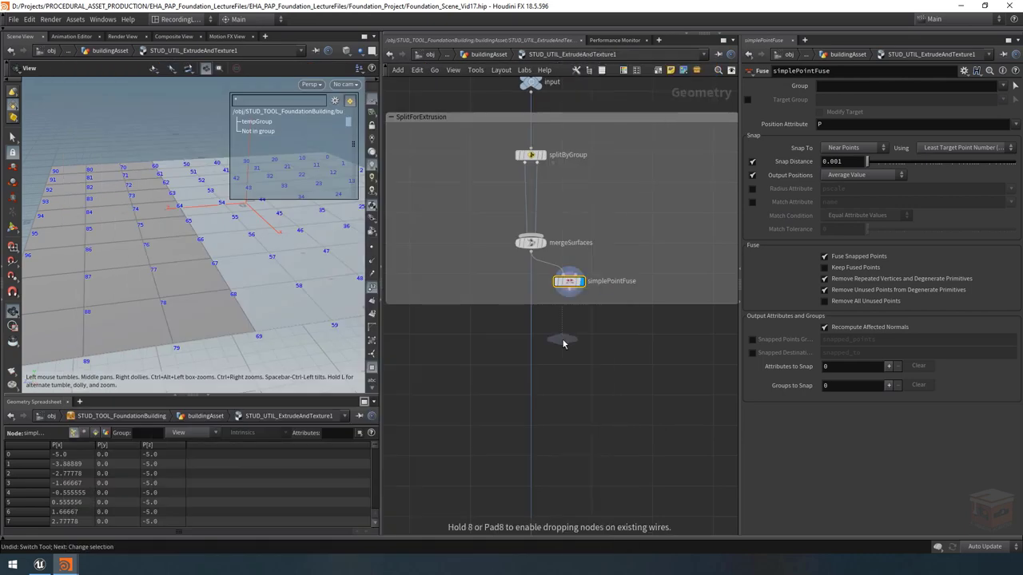
{"action": "left_click", "coordinate": [554, 345]}
{"action": "left_click_drag", "start_coordinate": [533, 358], "coordinate": [553, 343]}
{"action": "left_click_drag", "start_coordinate": [552, 345], "coordinate": [526, 338]}
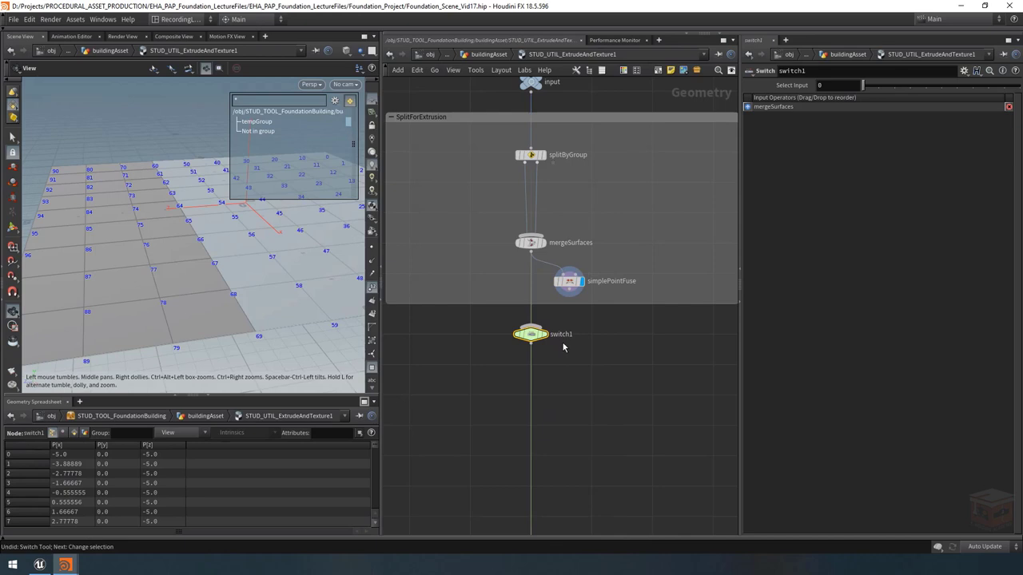
Rename the Switch node as mergeEndResult and space it and simplePointFuse further apart to make room between them
{"action": "double_click", "coordinate": [561, 334]}
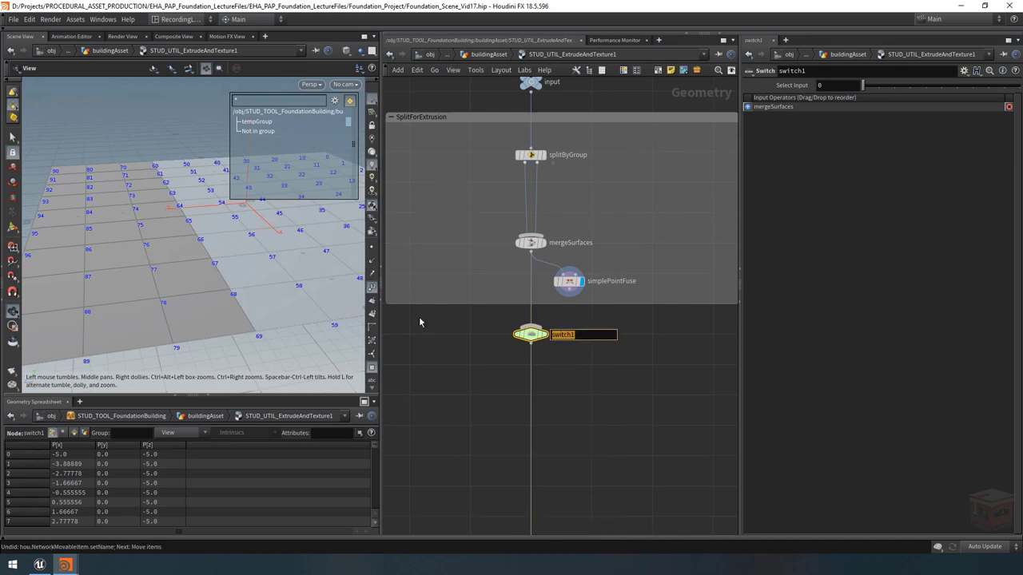
{"action": "type", "text": "merg"}
{"action": "type", "text": "eEndReuls"}
{"action": "type", "text": "lt"}
{"action": "key", "text": "Return"}
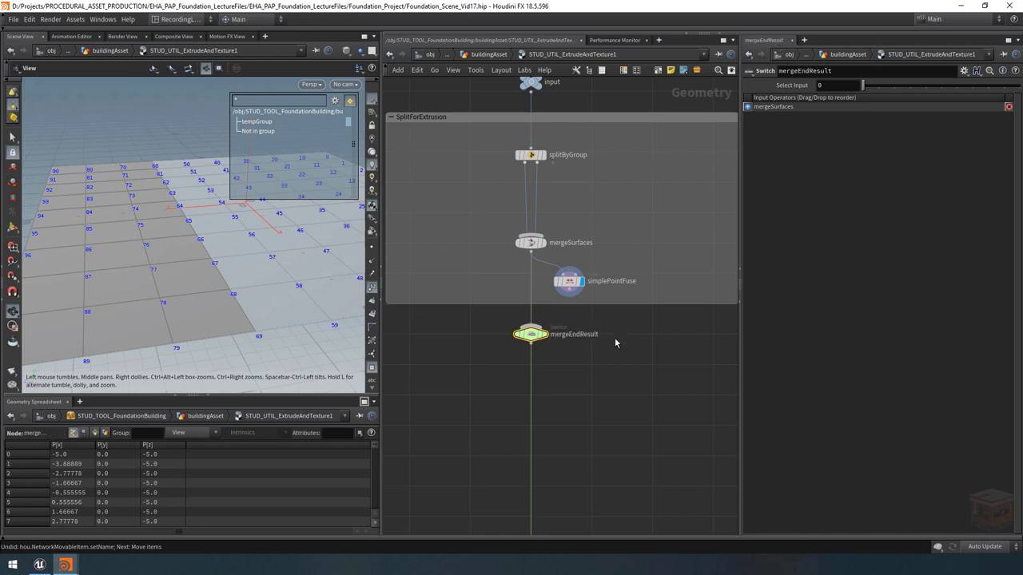
{"action": "left_click_drag", "start_coordinate": [534, 340], "coordinate": [531, 360]}
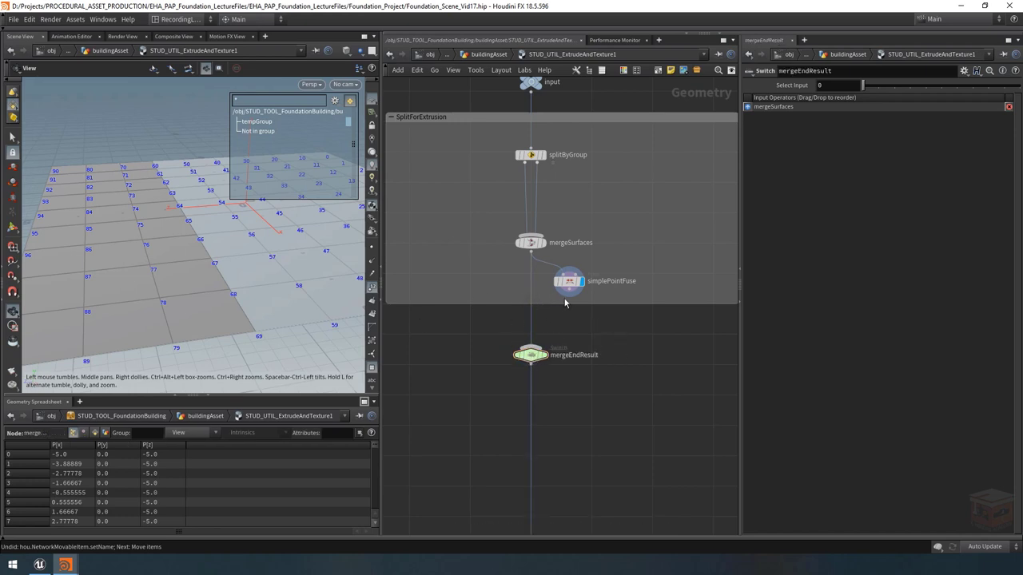
{"action": "left_click_drag", "start_coordinate": [568, 282], "coordinate": [590, 274]}
Add a Clean node beside the main wire, between simplePointFuse and mergeEndResult
{"action": "right_click_drag", "start_coordinate": [251, 248], "coordinate": [212, 255]}
{"action": "left_click_drag", "start_coordinate": [212, 255], "coordinate": [213, 229]}
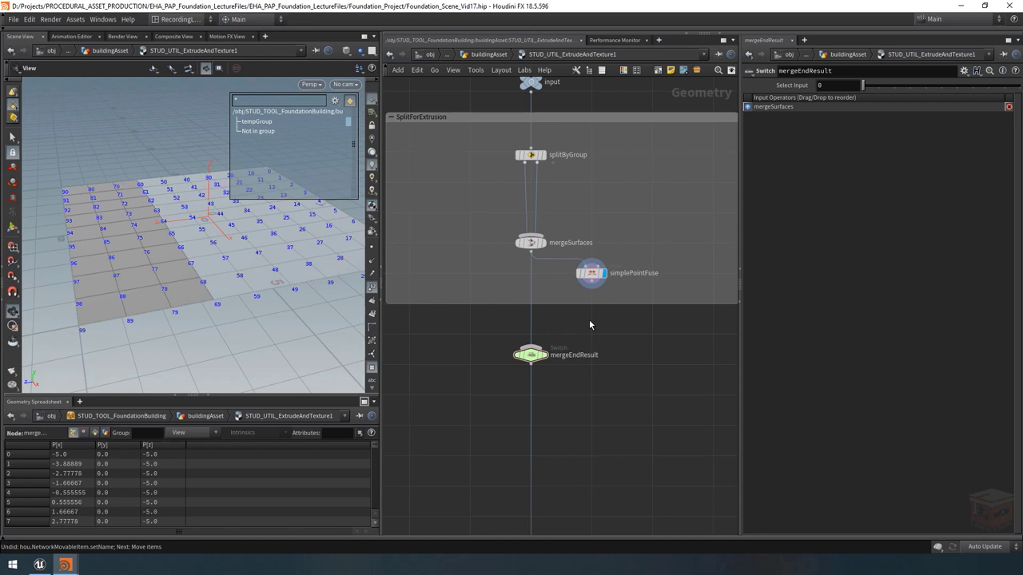
{"action": "left_click", "coordinate": [583, 322]}
{"action": "key", "text": "Tab"}
{"action": "type", "text": "clean"}
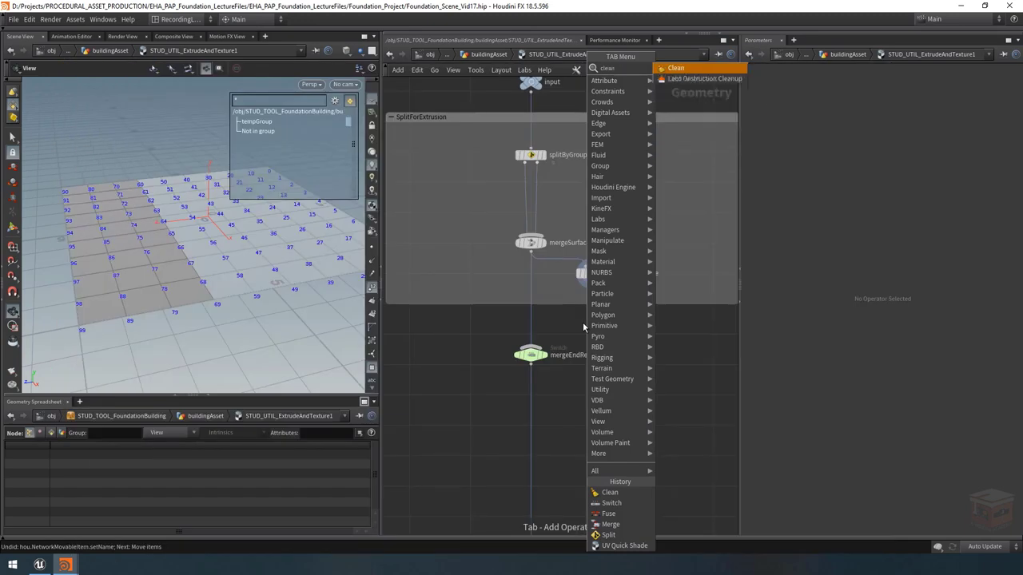
{"action": "key", "text": "Return"}
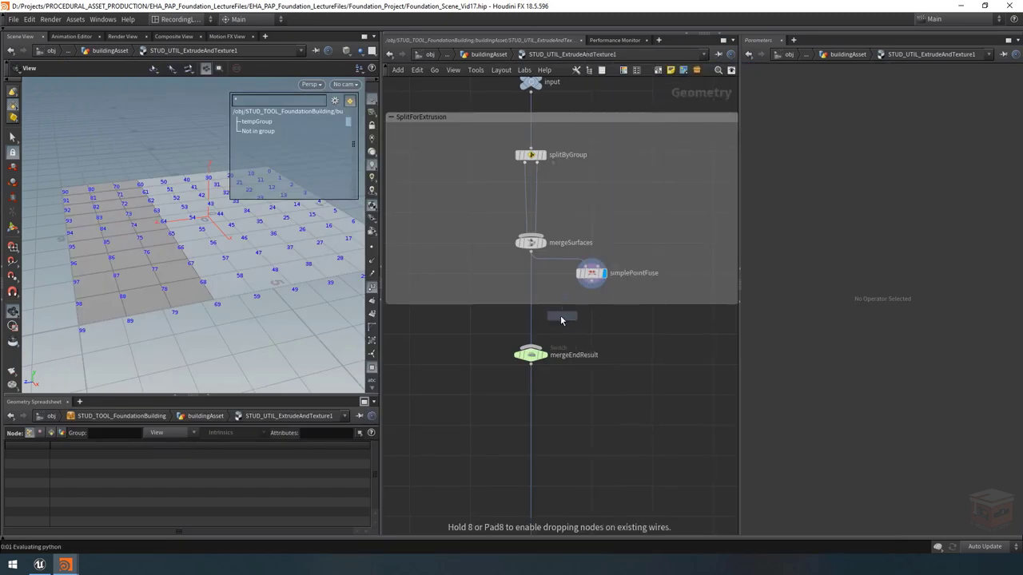
{"action": "left_click", "coordinate": [565, 324]}
Inspect the internal network of clean1 and return to the STUD_UTIL_ExtrudeAndTexture1 level
{"action": "scroll", "coordinate": [586, 318], "scroll_direction": "down", "scroll_amount": 4}
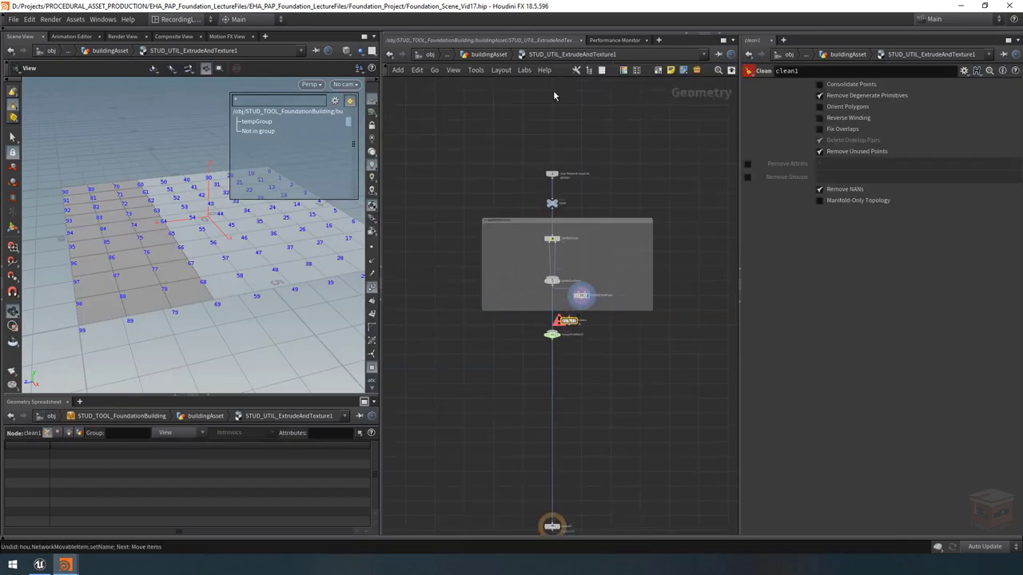
{"action": "scroll", "coordinate": [558, 310], "scroll_direction": "up", "scroll_amount": 4}
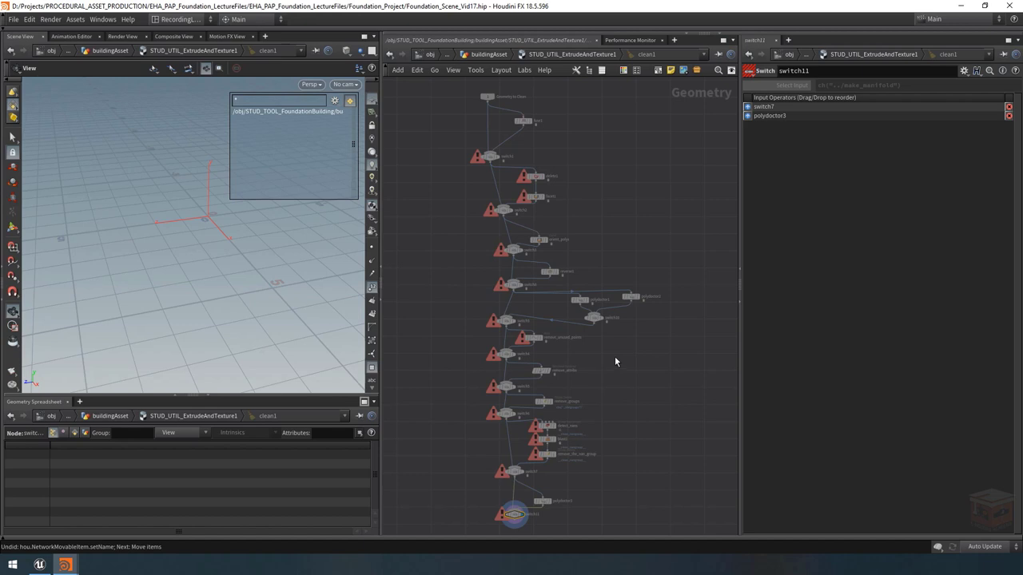
{"action": "left_click", "coordinate": [590, 54]}
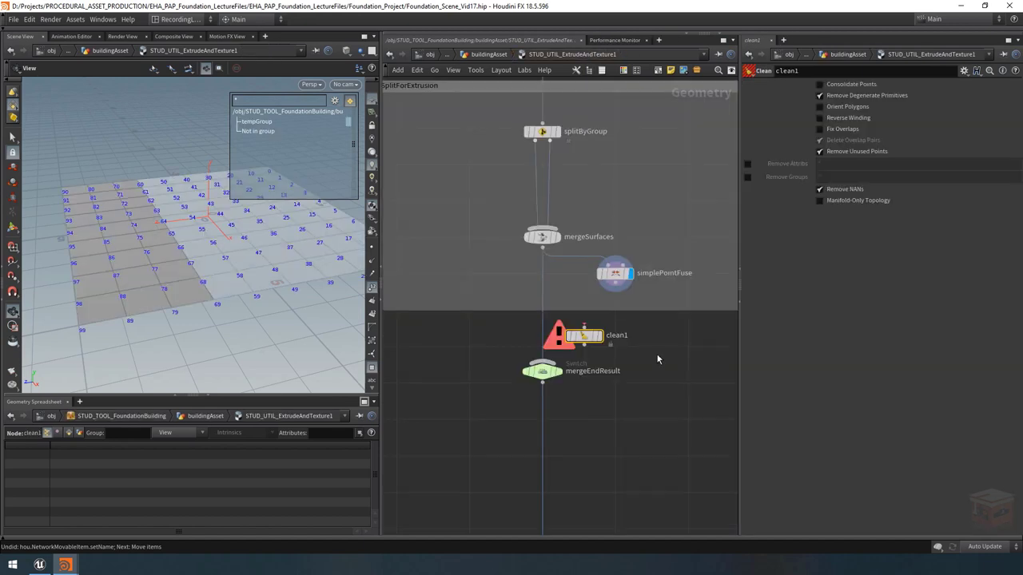
Connect simplePointFuse to clean1, display clean1 and enable its Consolidate Points option
{"action": "middle_click_drag", "start_coordinate": [656, 364], "coordinate": [650, 362]}
{"action": "left_click_drag", "start_coordinate": [576, 340], "coordinate": [573, 334]}
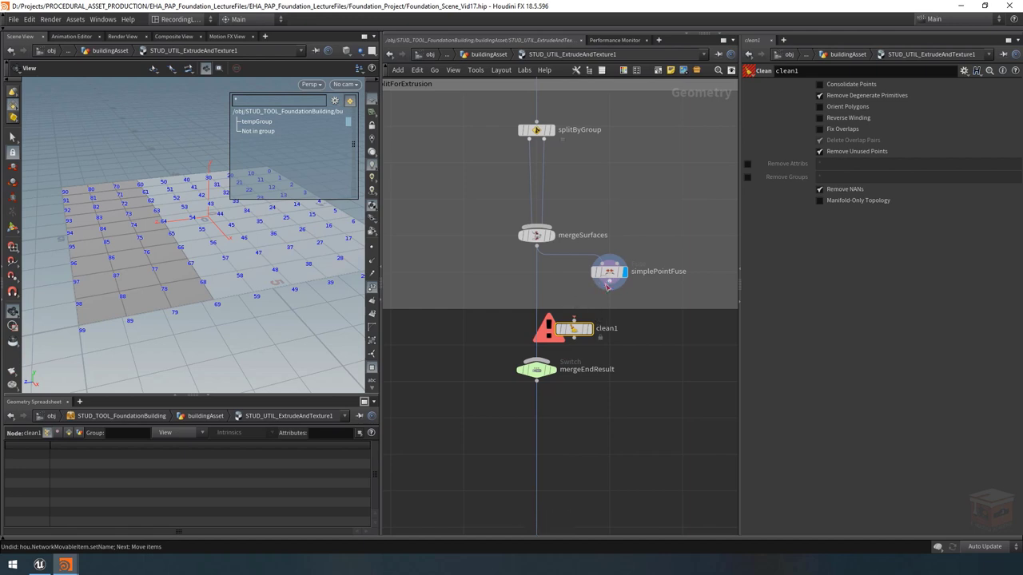
{"action": "left_click_drag", "start_coordinate": [607, 284], "coordinate": [574, 326]}
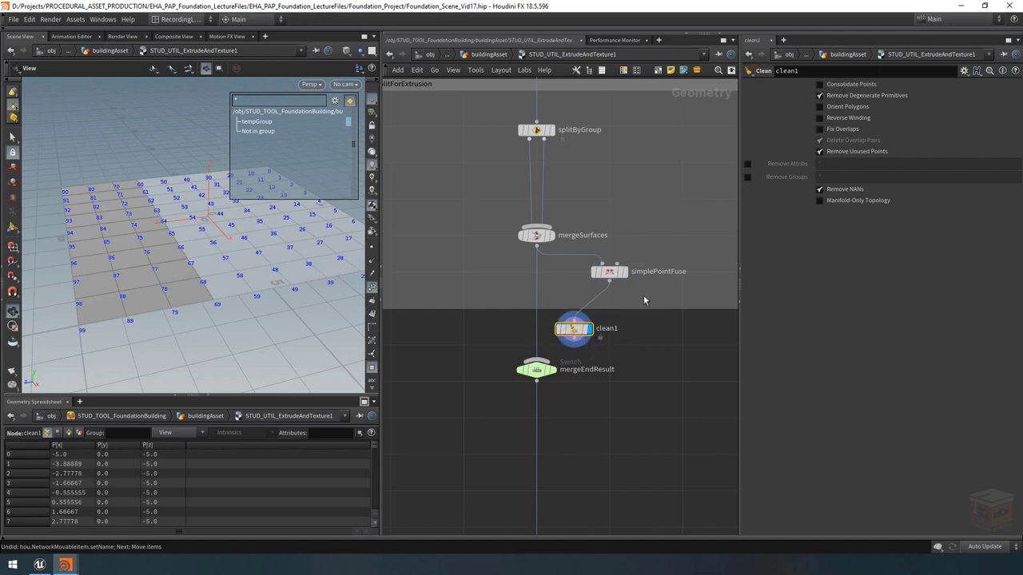
{"action": "left_click", "coordinate": [609, 272]}
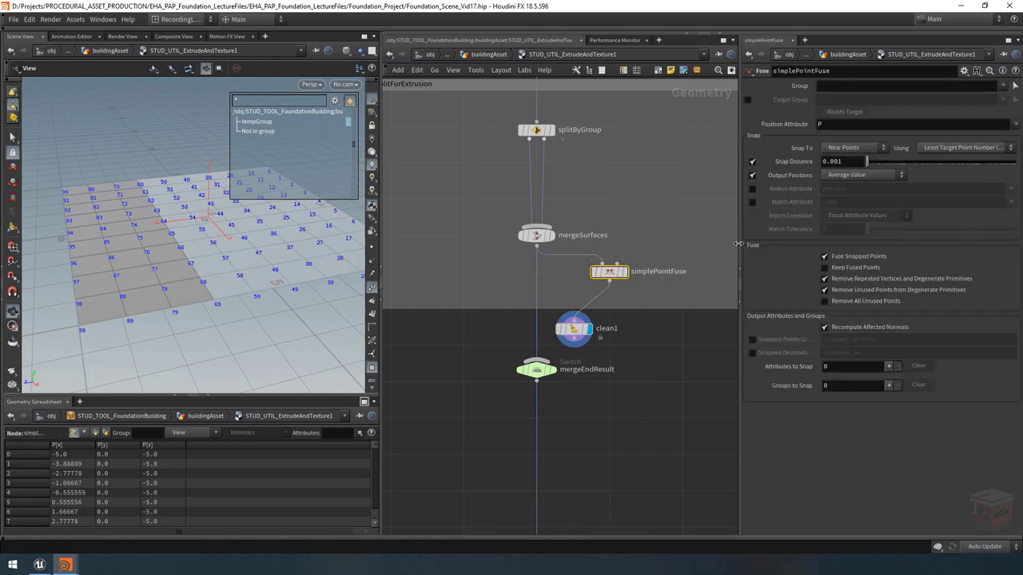
{"action": "left_click", "coordinate": [574, 328]}
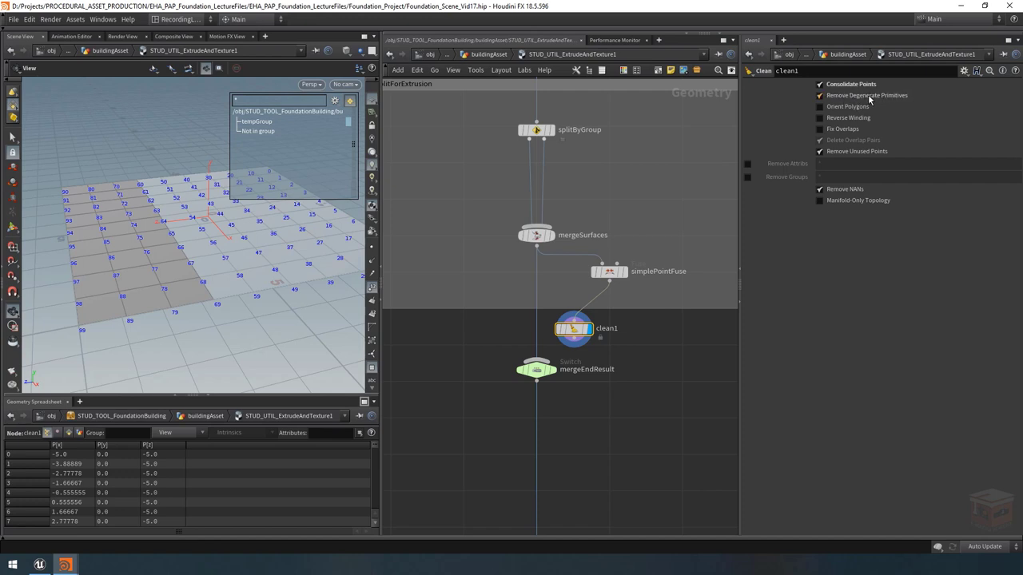
Add a PolyExtrude node fed by simplePointFuse, display it and set its distance to 1
{"action": "left_click_drag", "start_coordinate": [235, 259], "coordinate": [186, 248]}
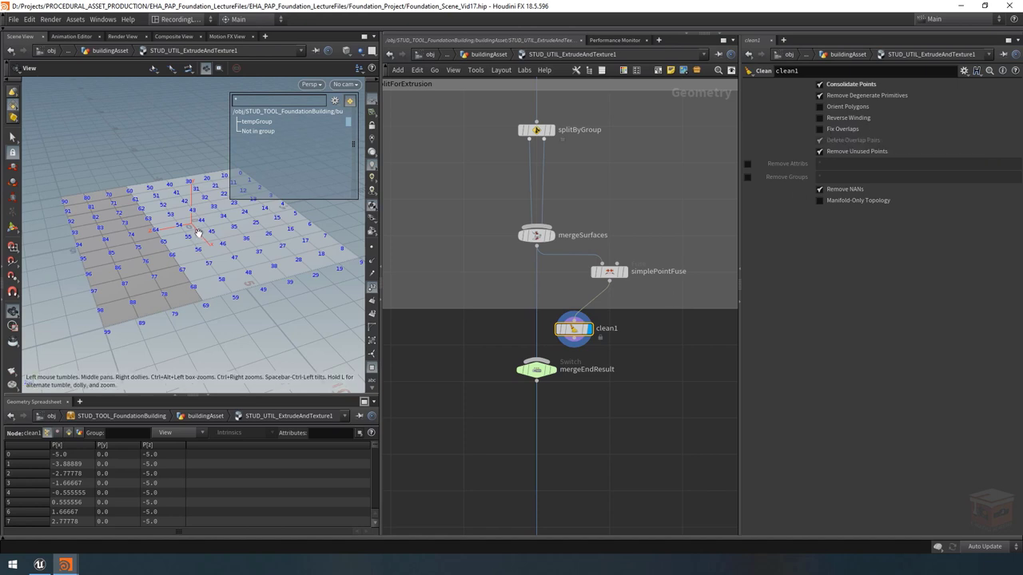
{"action": "left_click_drag", "start_coordinate": [197, 231], "coordinate": [240, 257]}
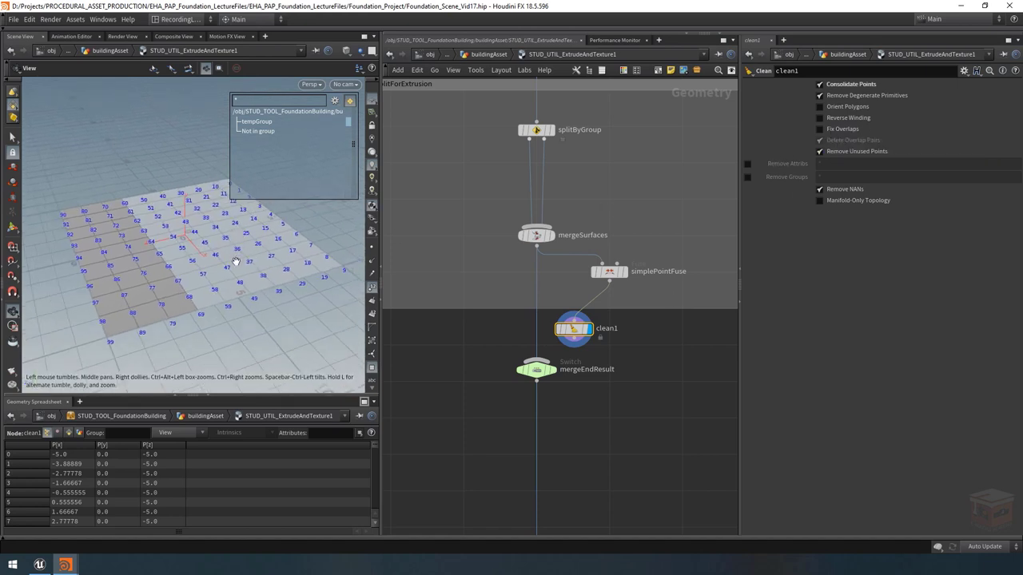
{"action": "key", "text": "Tab"}
{"action": "type", "text": "p"}
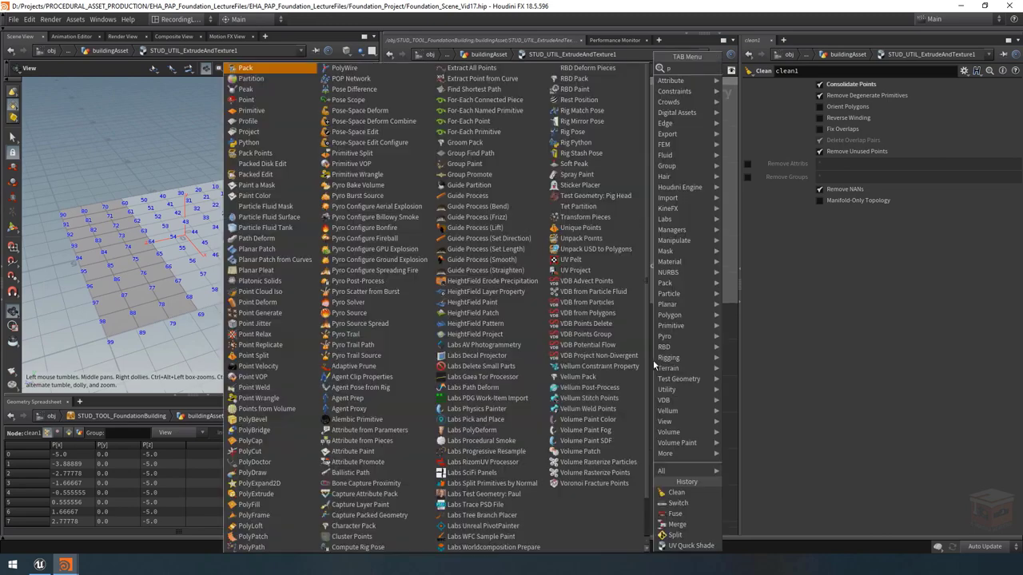
{"action": "type", "text": "olyext"}
{"action": "key", "text": "Return"}
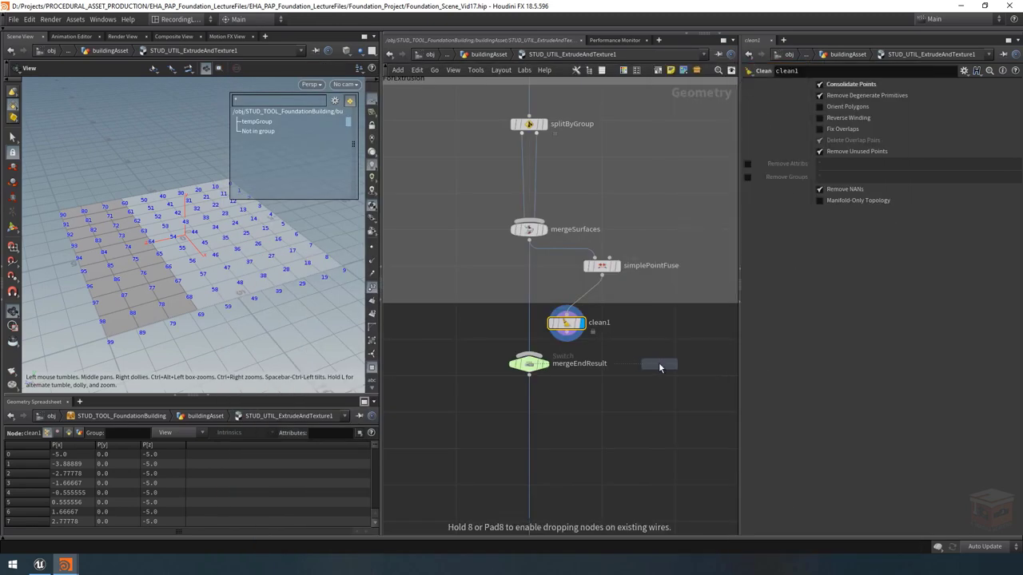
{"action": "left_click", "coordinate": [644, 339]}
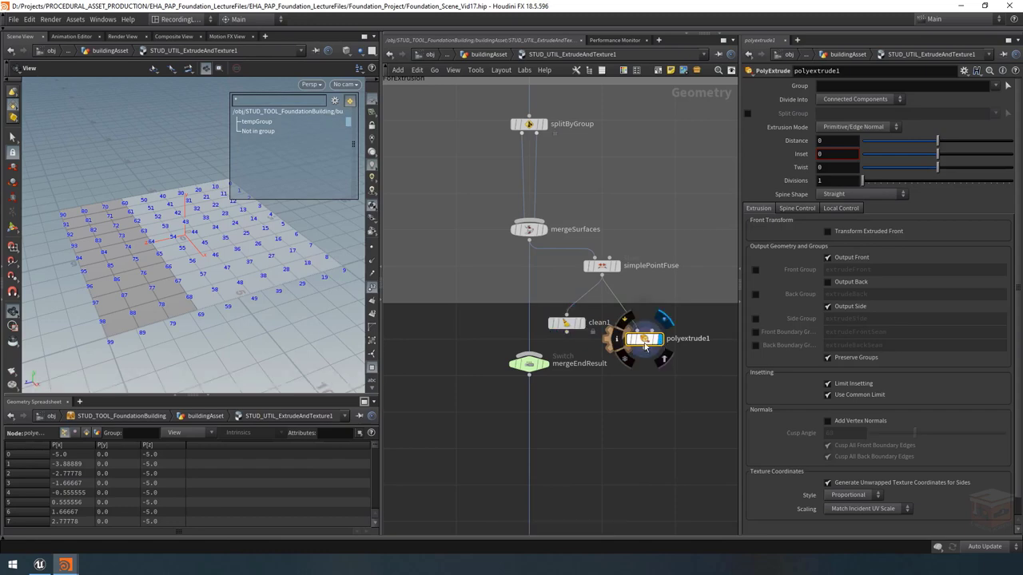
{"action": "left_click_drag", "start_coordinate": [938, 141], "coordinate": [1013, 141]}
Set polyextrude1 to divide into Individual Elements and examine the extrusion from below
{"action": "left_click_drag", "start_coordinate": [175, 192], "coordinate": [185, 312]}
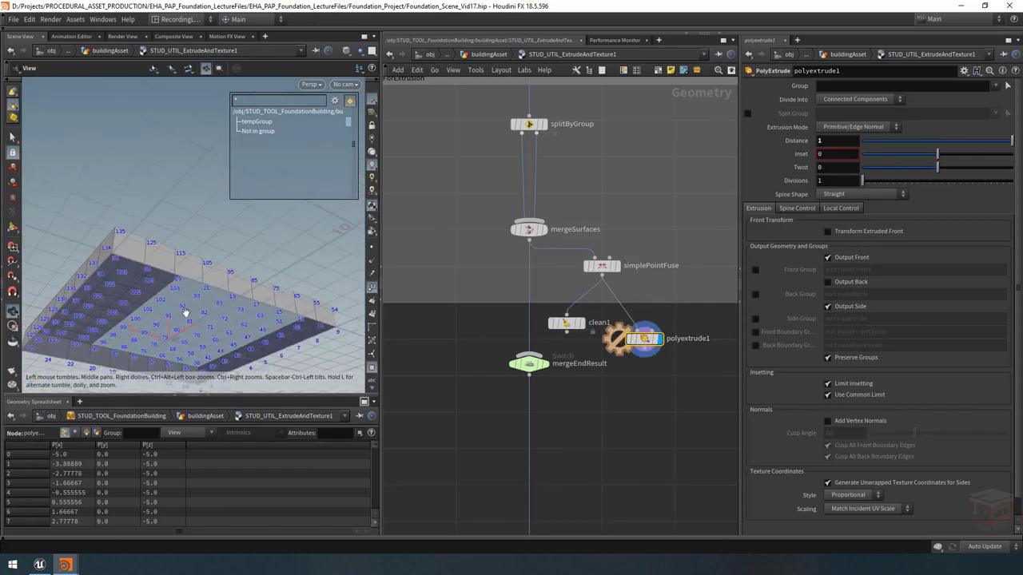
{"action": "right_click_drag", "start_coordinate": [185, 313], "coordinate": [261, 289]}
{"action": "middle_click_drag", "start_coordinate": [260, 289], "coordinate": [261, 249]}
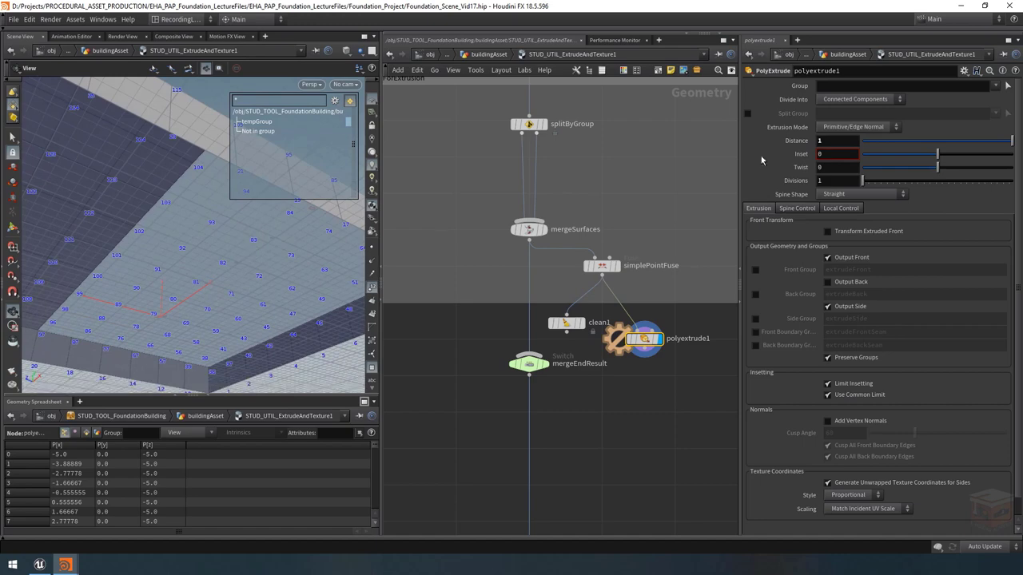
{"action": "left_click", "coordinate": [847, 99]}
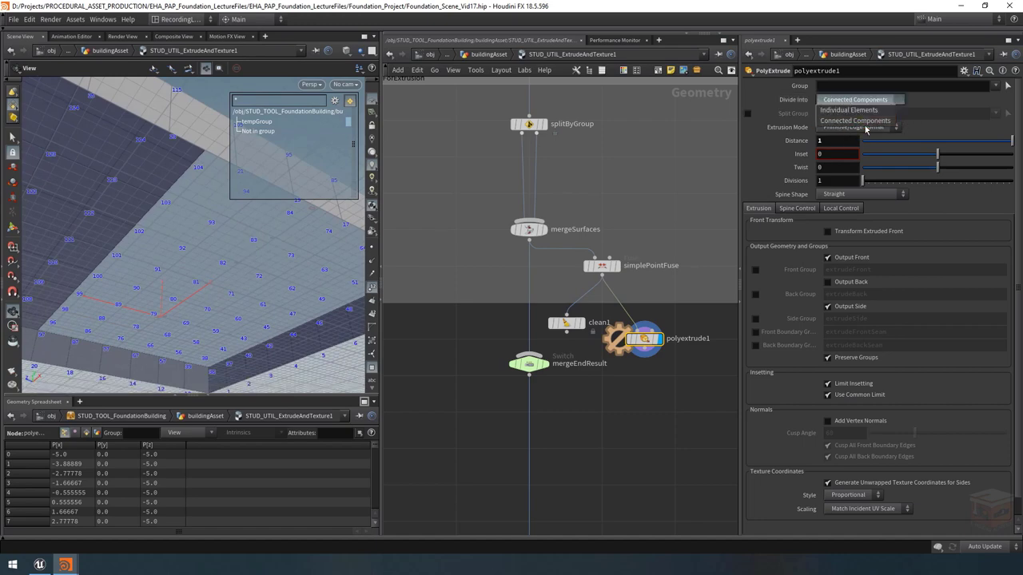
{"action": "left_click", "coordinate": [845, 111]}
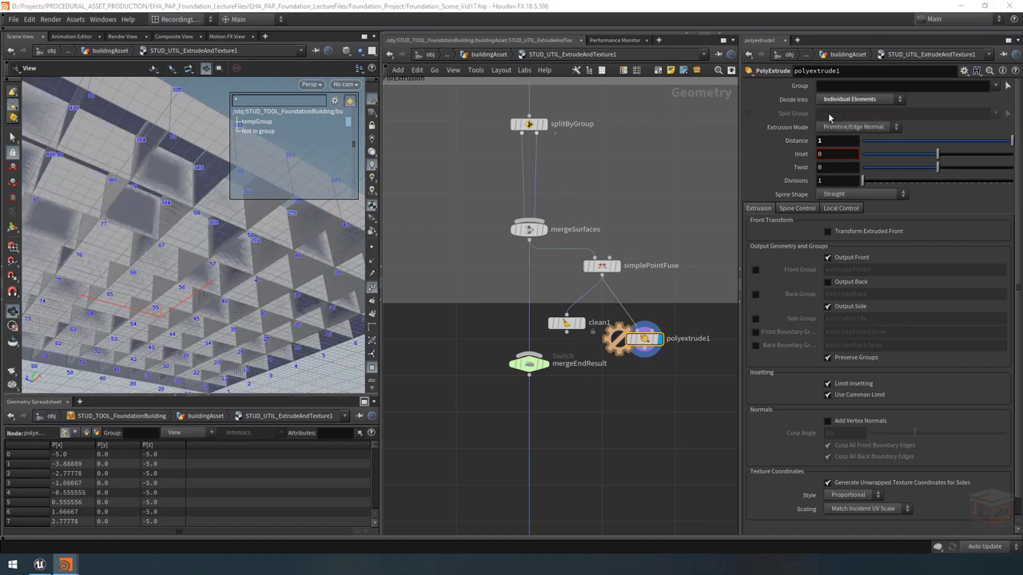
{"action": "mouse_move", "coordinate": [237, 226]}
{"action": "left_mouse_down"}
{"action": "mouse_move", "coordinate": [191, 221]}
{"action": "mouse_move", "coordinate": [241, 238]}
{"action": "left_mouse_up"}
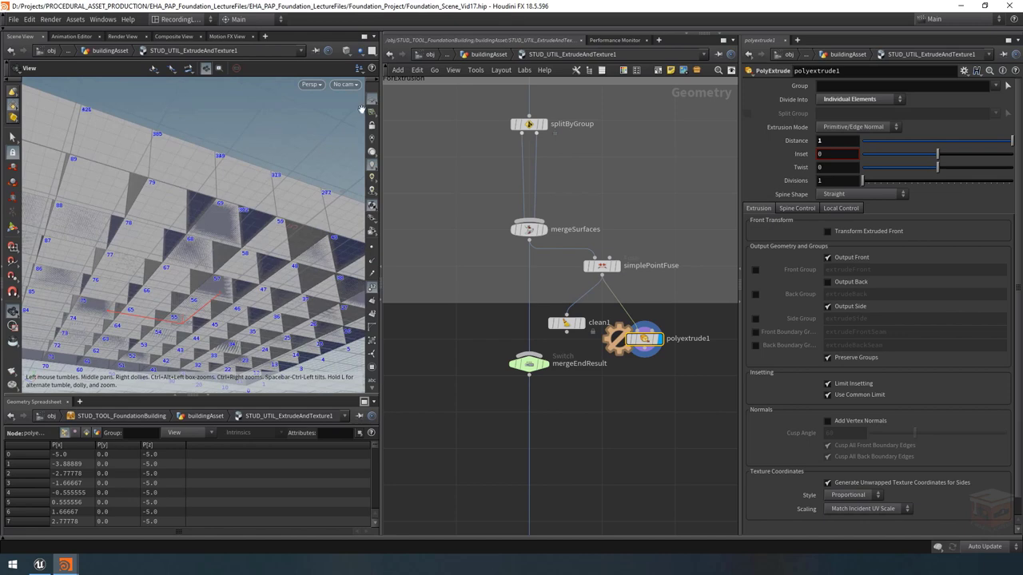
Rewire clean1 to take its input from polyextrude1 and display the cleaned result
{"action": "middle_click_drag", "start_coordinate": [591, 438], "coordinate": [594, 434]}
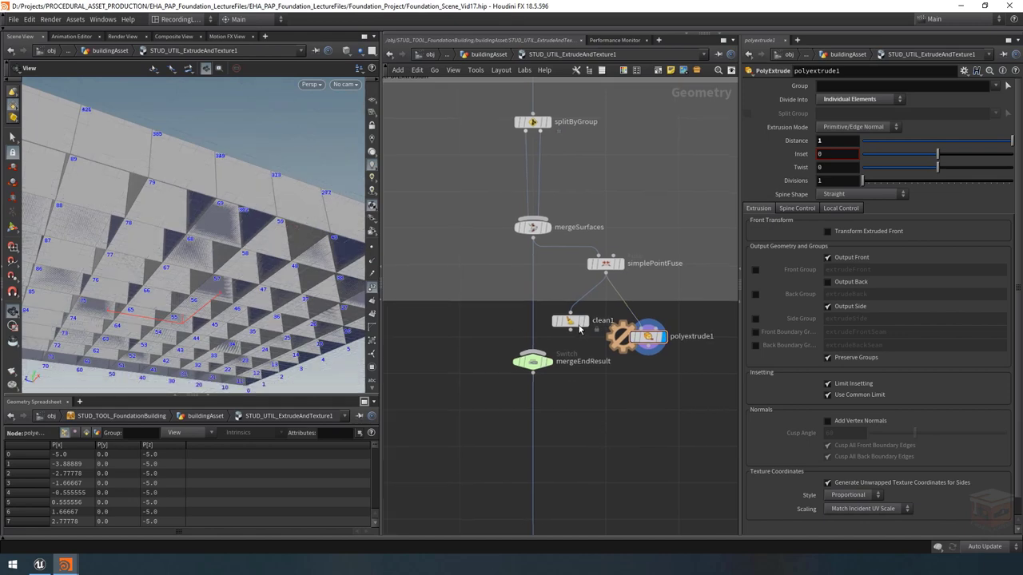
{"action": "left_click_drag", "start_coordinate": [578, 325], "coordinate": [631, 414]}
{"action": "left_click", "coordinate": [648, 353]}
{"action": "left_click", "coordinate": [624, 401]}
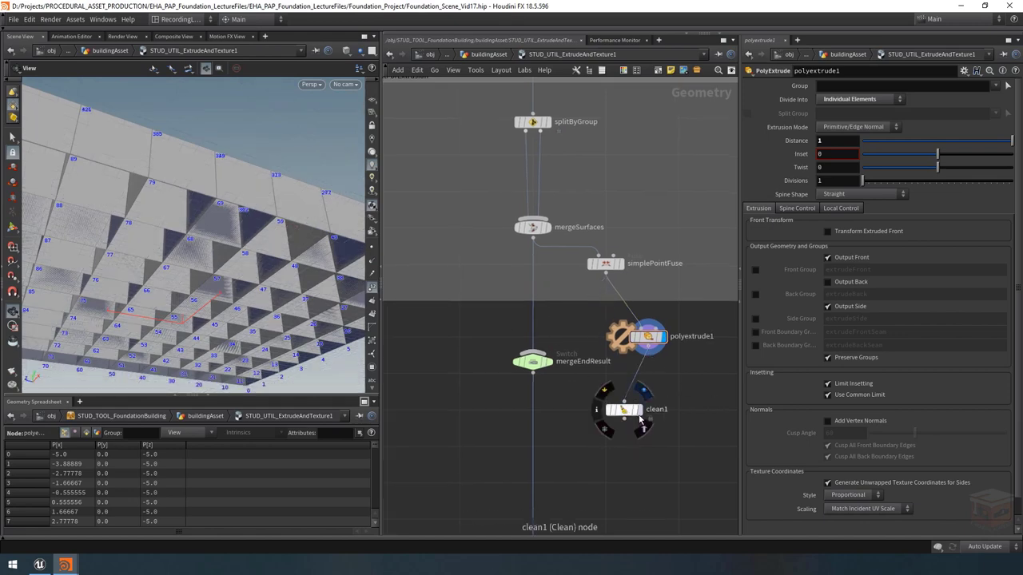
{"action": "left_click", "coordinate": [639, 412]}
{"action": "left_click", "coordinate": [627, 409]}
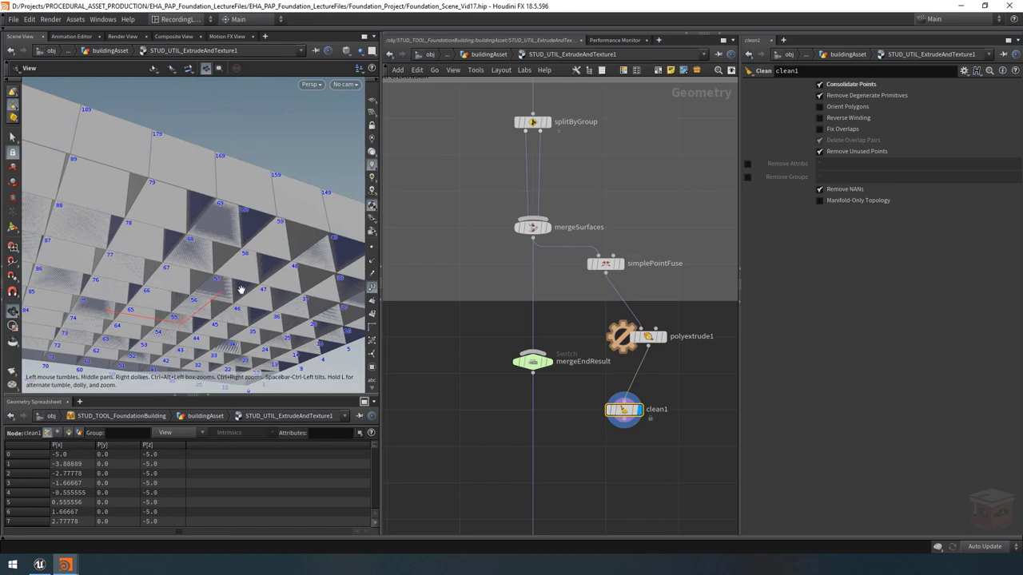
Enable Fix Overlaps on clean1 and compare Delete Overlap Pairs off and on, leaving it enabled
{"action": "left_click", "coordinate": [844, 130]}
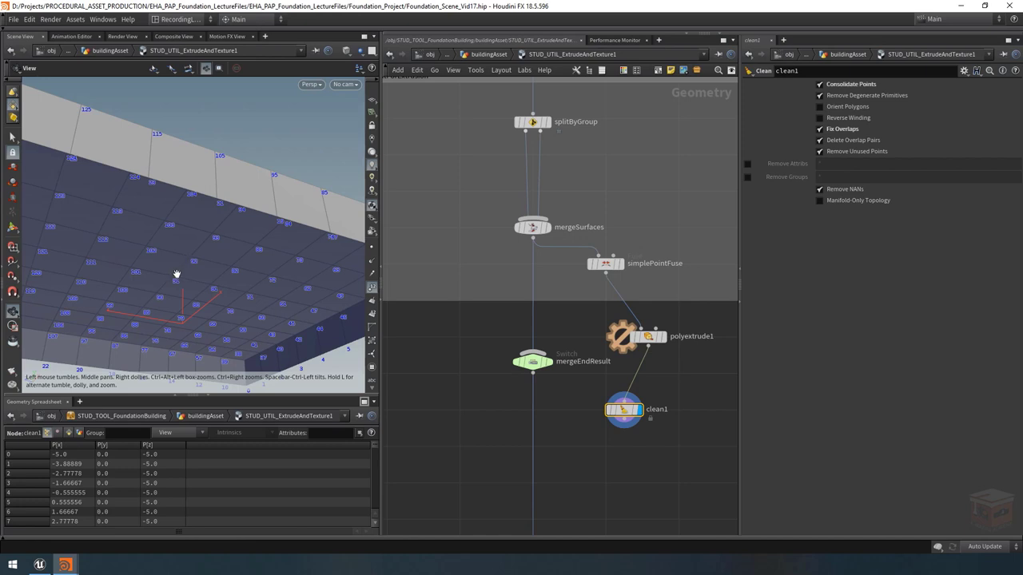
{"action": "left_click", "coordinate": [839, 140]}
{"action": "left_click_drag", "start_coordinate": [185, 222], "coordinate": [209, 201]}
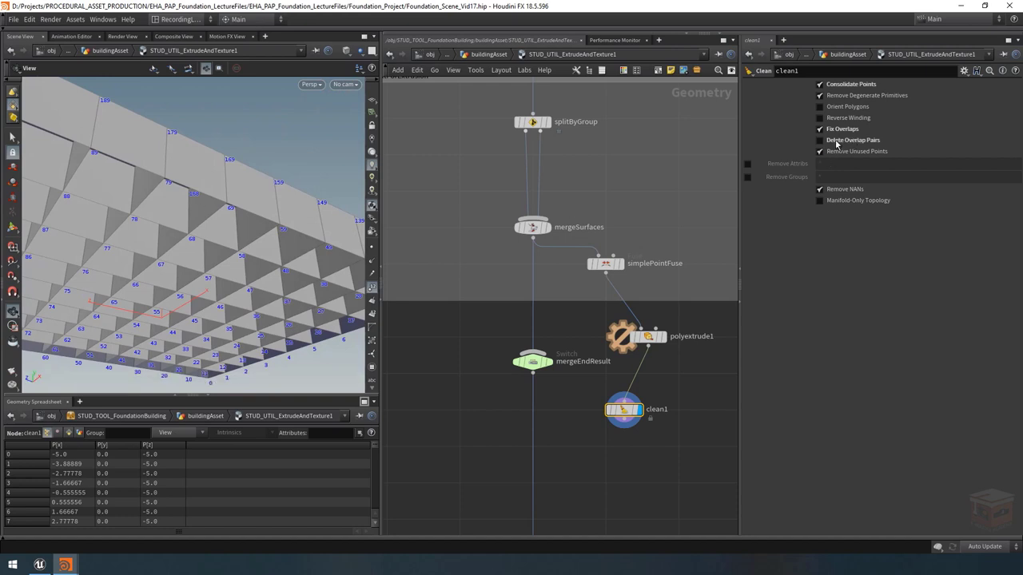
{"action": "mouse_move", "coordinate": [838, 145]}
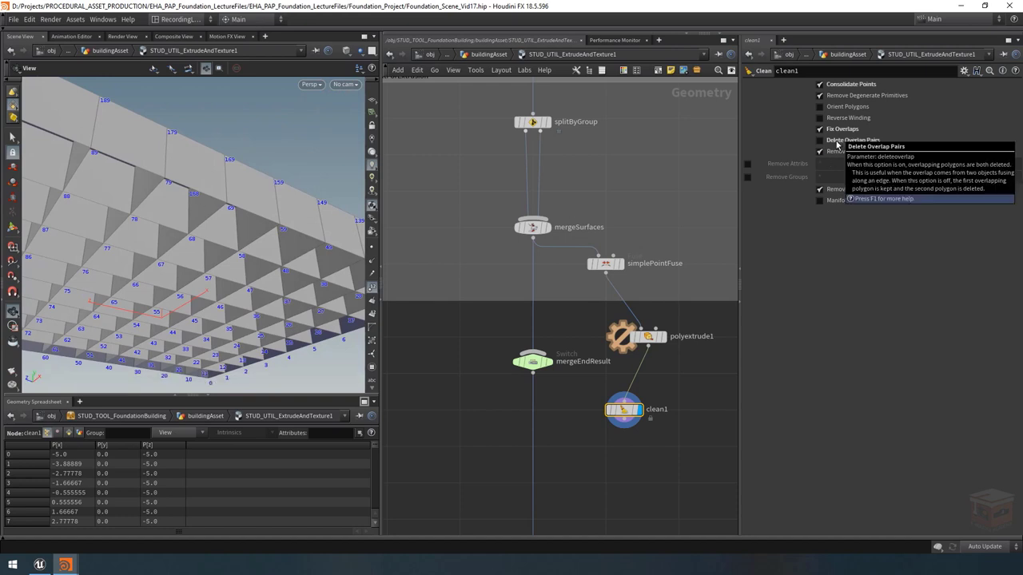
{"action": "left_click", "coordinate": [837, 144]}
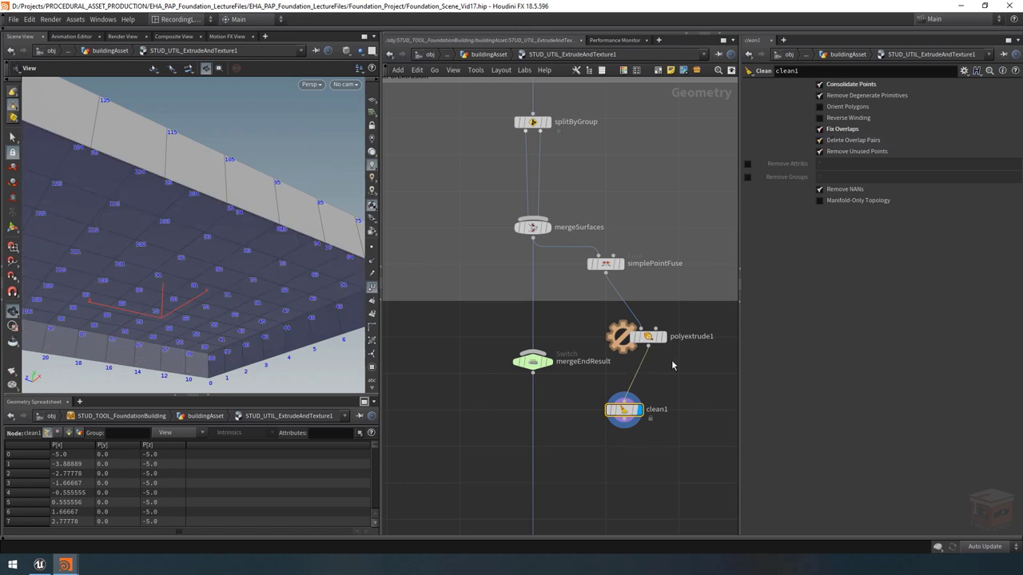
Delete polyextrude1 and move clean1 up between simplePointFuse and mergeEndResult
{"action": "left_click", "coordinate": [620, 345]}
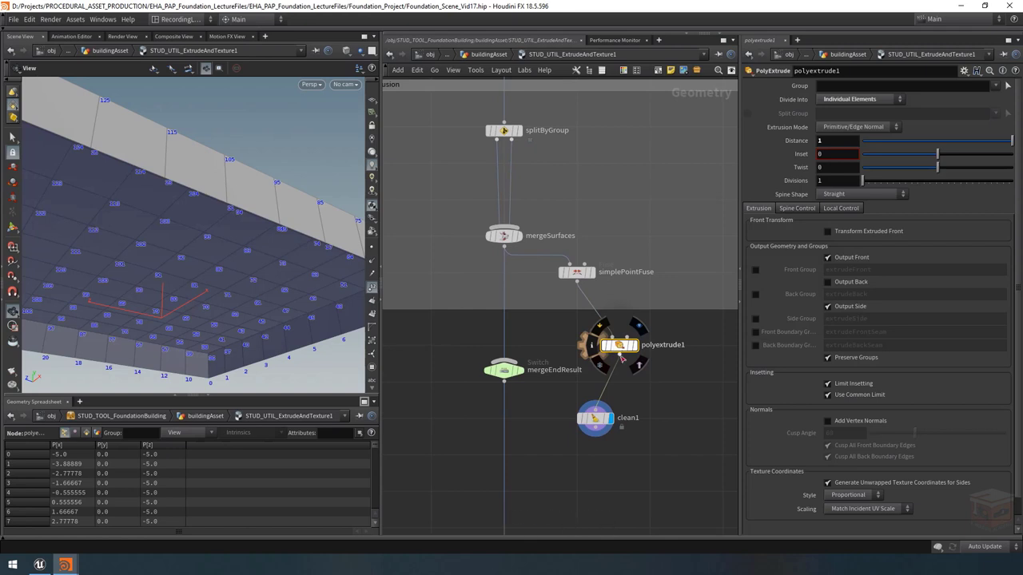
{"action": "key", "text": "Delete"}
{"action": "left_click_drag", "start_coordinate": [596, 417], "coordinate": [539, 334]}
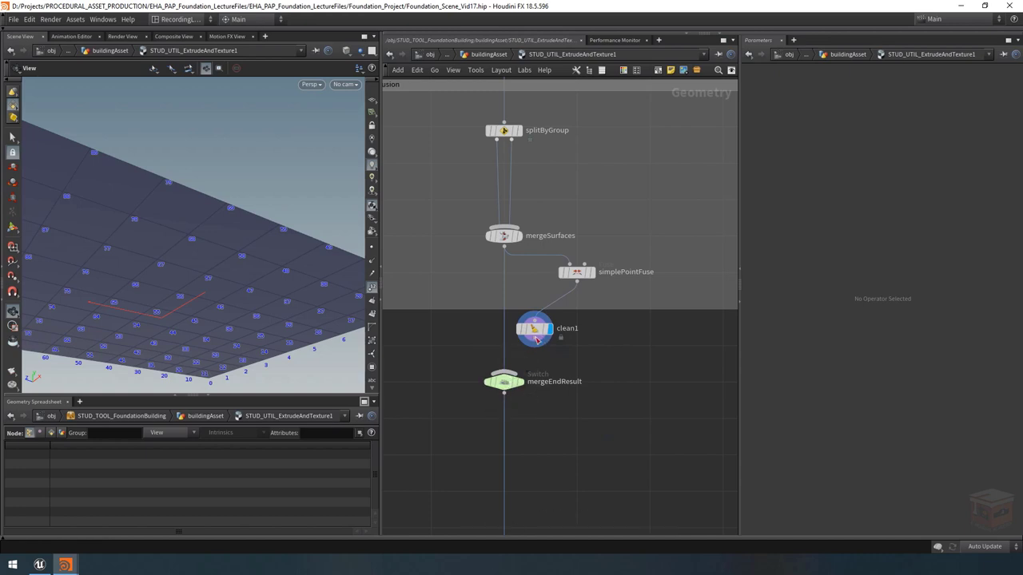
Connect clean1 to the mergeEndResult switch and rename the Clean node as cleanOverlaps
{"action": "left_click", "coordinate": [536, 338]}
{"action": "left_click", "coordinate": [509, 370]}
{"action": "mouse_move", "coordinate": [534, 335]}
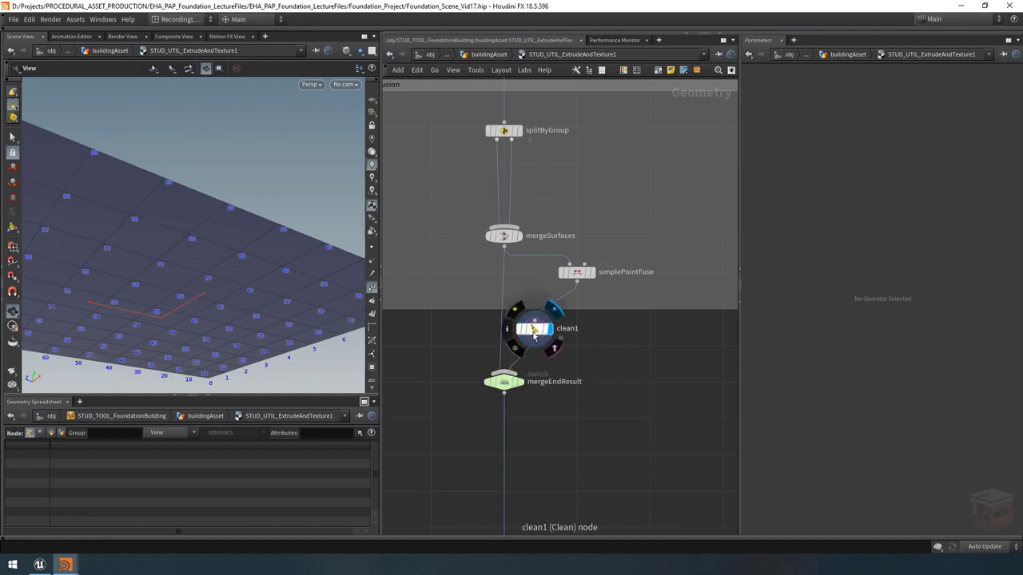
{"action": "left_click_drag", "start_coordinate": [534, 335], "coordinate": [529, 340]}
{"action": "double_click", "coordinate": [569, 334]}
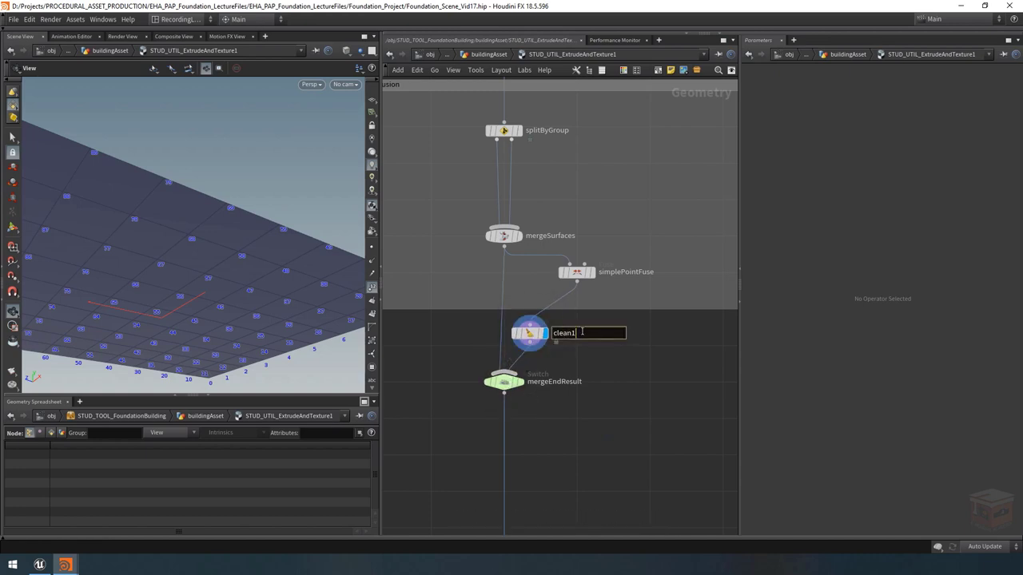
{"action": "type", "text": "Overlaps"}
{"action": "key", "text": "Return"}
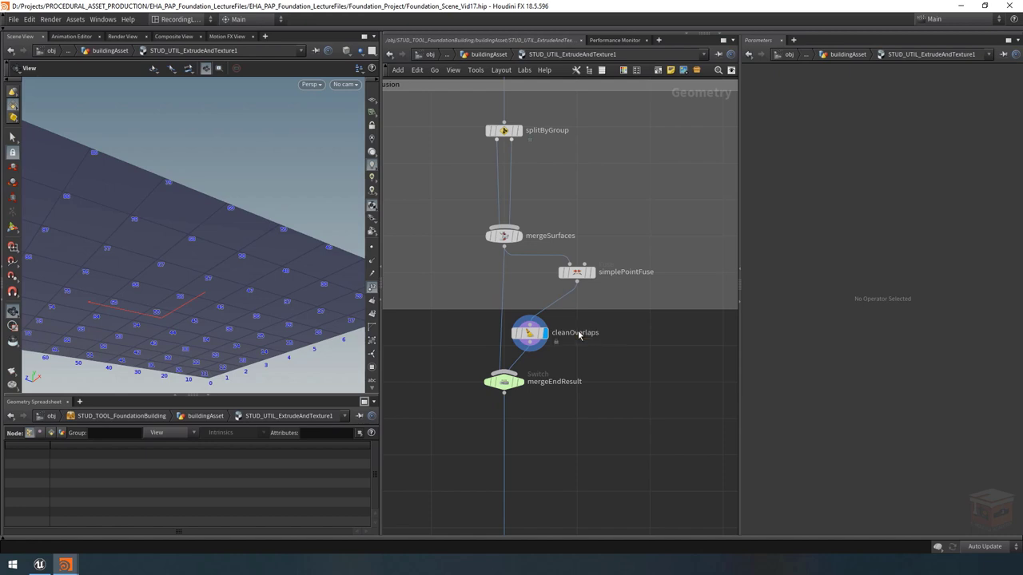
Connect simplePointFuse to mergeEndResult as an additional input and reposition both nodes to separate the wires
{"action": "left_click", "coordinate": [576, 282]}
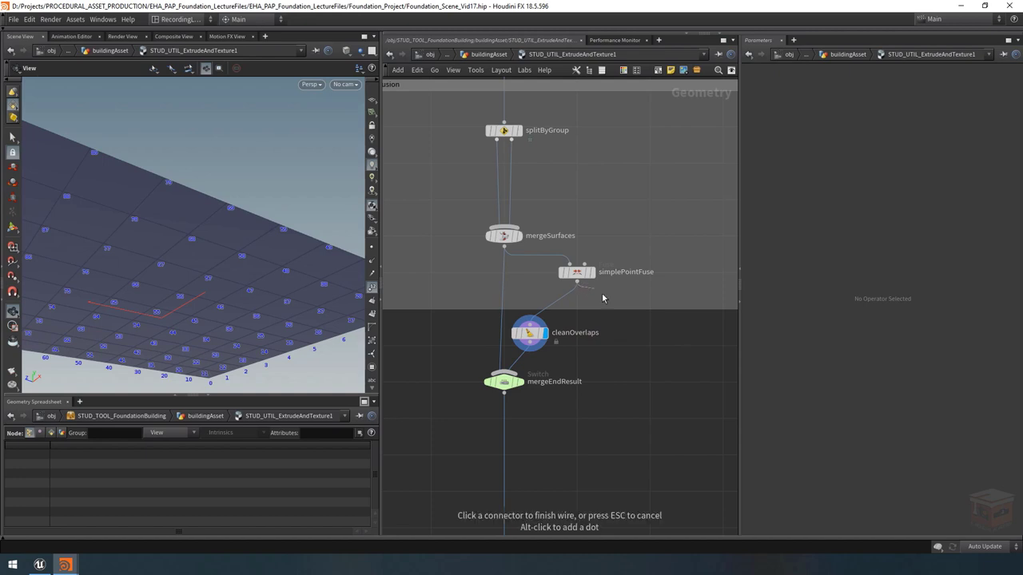
{"action": "left_click", "coordinate": [517, 366]}
{"action": "left_click_drag", "start_coordinate": [577, 272], "coordinate": [586, 297]}
{"action": "left_click_drag", "start_coordinate": [504, 382], "coordinate": [523, 382]}
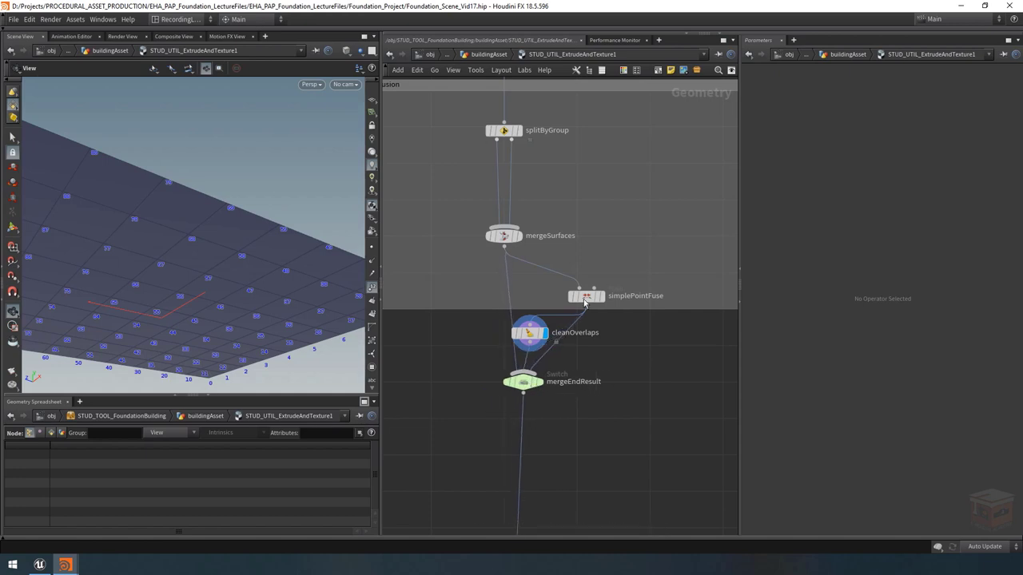
Move simplePointFuse, cleanOverlaps and mergeEndResult together into the SplitForExtrusion section and select mergeEndResult
{"action": "left_click_drag", "start_coordinate": [630, 310], "coordinate": [479, 294]}
{"action": "left_click_drag", "start_coordinate": [530, 334], "coordinate": [529, 317]}
{"action": "left_click", "coordinate": [524, 365]}
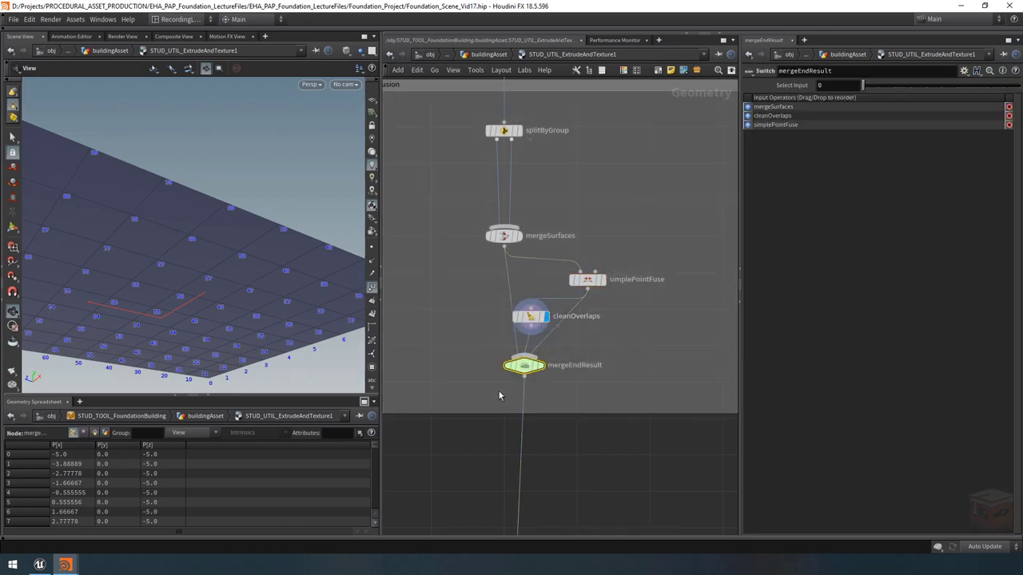
Open the type properties of the STUD_UTIL_ExtrudeAndTexture asset and place the dialog so its parameter lists are fully accessible
{"action": "scroll", "coordinate": [567, 330], "scroll_direction": "down", "scroll_amount": 5}
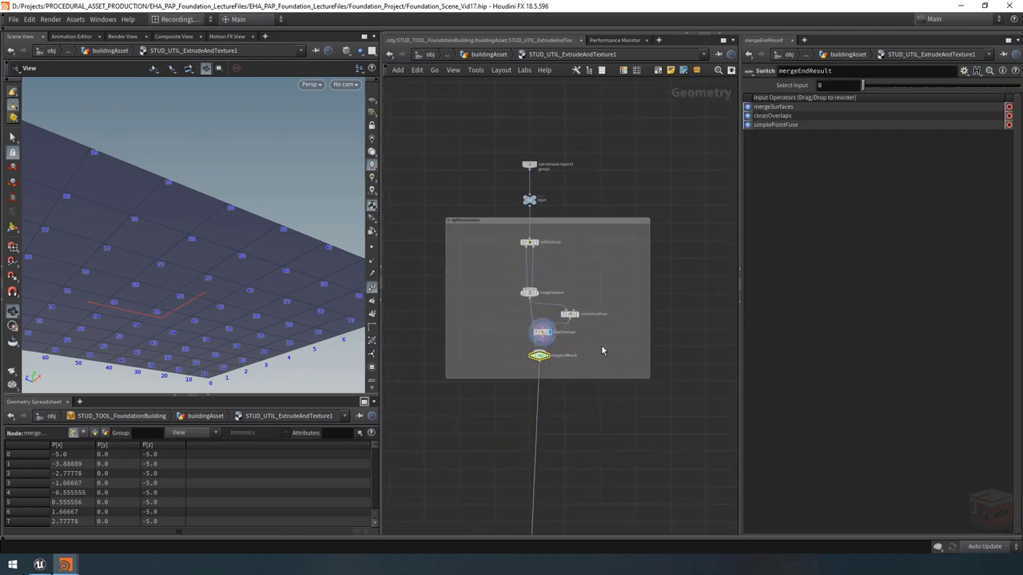
{"action": "right_click", "coordinate": [549, 56]}
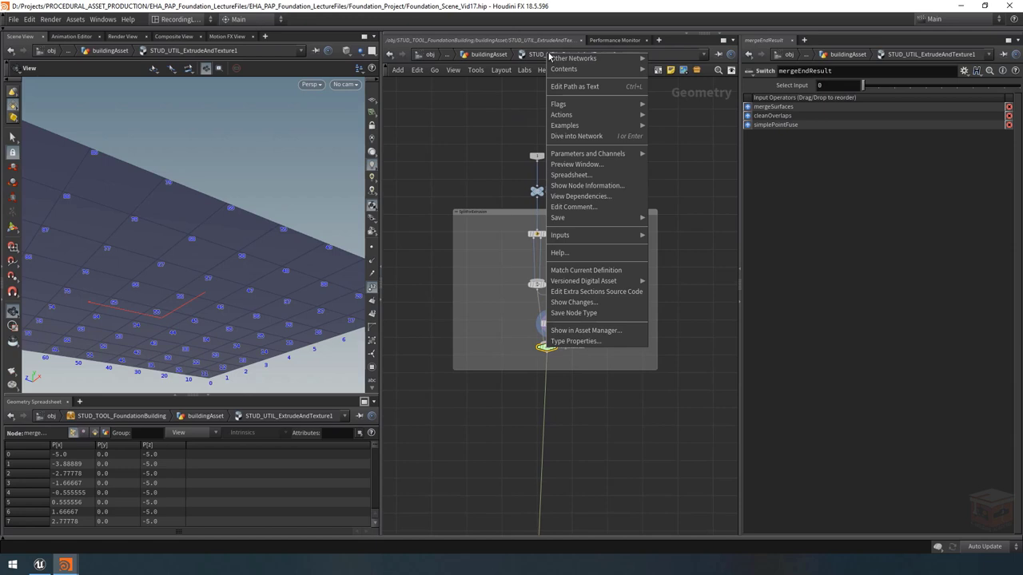
{"action": "left_click", "coordinate": [577, 343]}
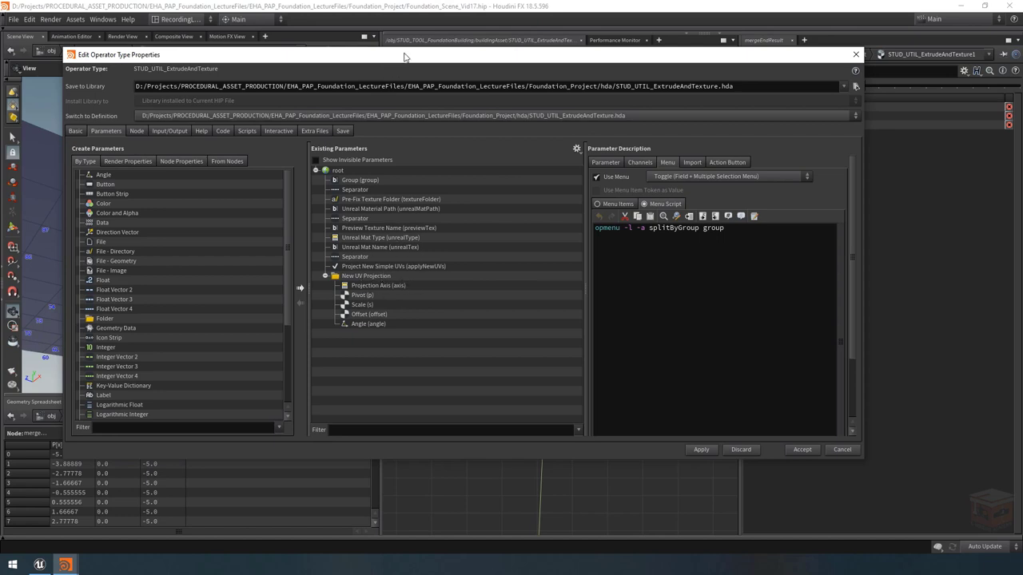
{"action": "left_click_drag", "start_coordinate": [403, 57], "coordinate": [478, 442]}
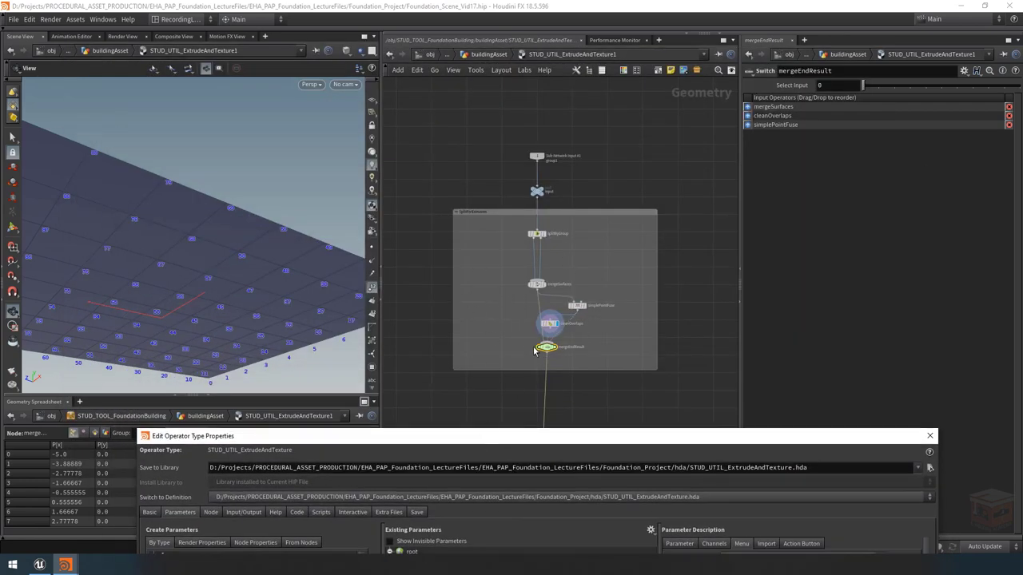
{"action": "scroll", "coordinate": [570, 389], "scroll_direction": "down", "scroll_amount": 2}
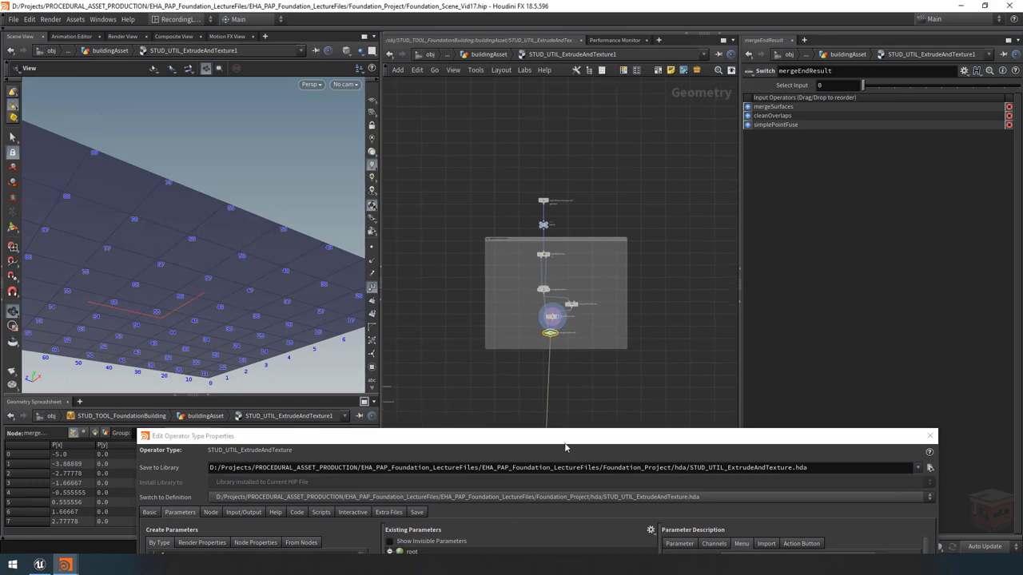
{"action": "left_click_drag", "start_coordinate": [565, 440], "coordinate": [609, 83]}
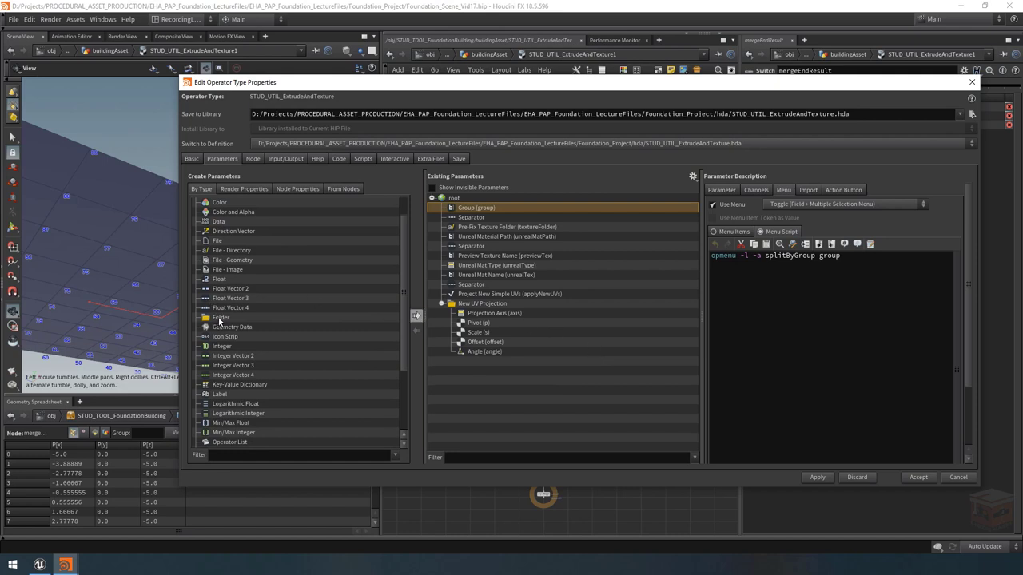
Add two folders below the separator under Unreal Material Path and move Preview Texture Name through Angle into the second folder
{"action": "left_click_drag", "start_coordinate": [217, 320], "coordinate": [475, 256]}
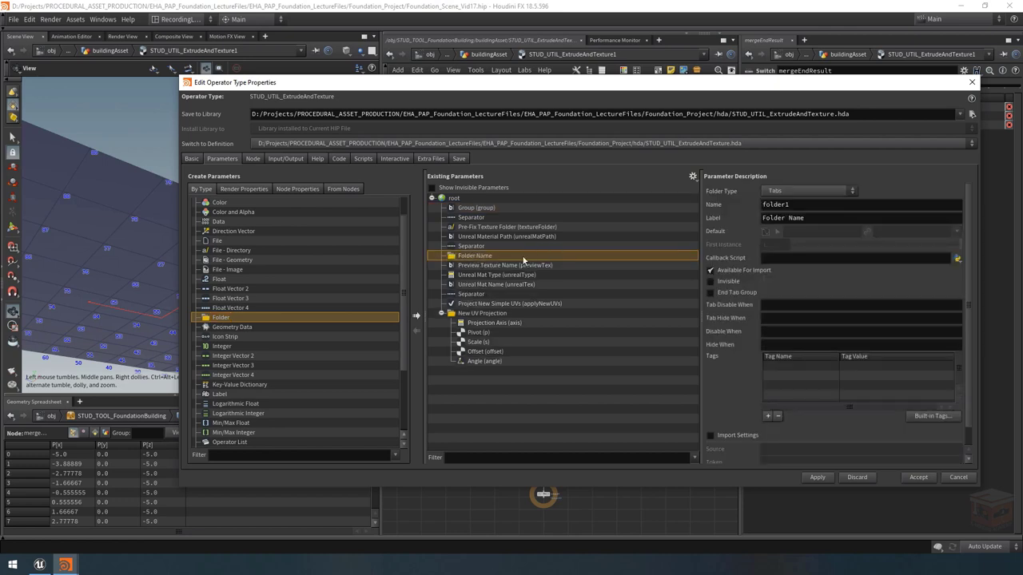
{"action": "left_click_drag", "start_coordinate": [223, 321], "coordinate": [476, 267]}
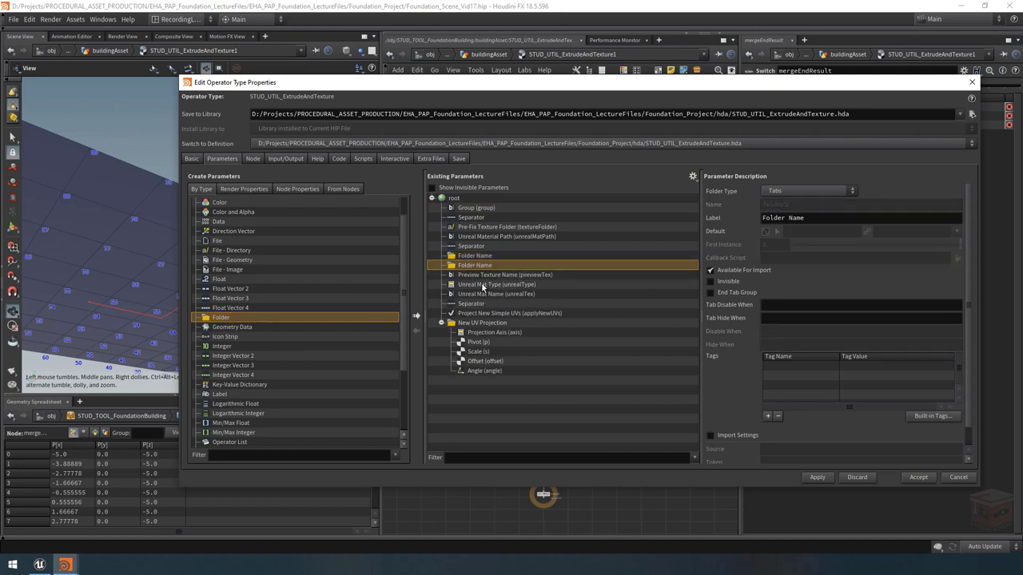
{"action": "left_click", "coordinate": [476, 276]}
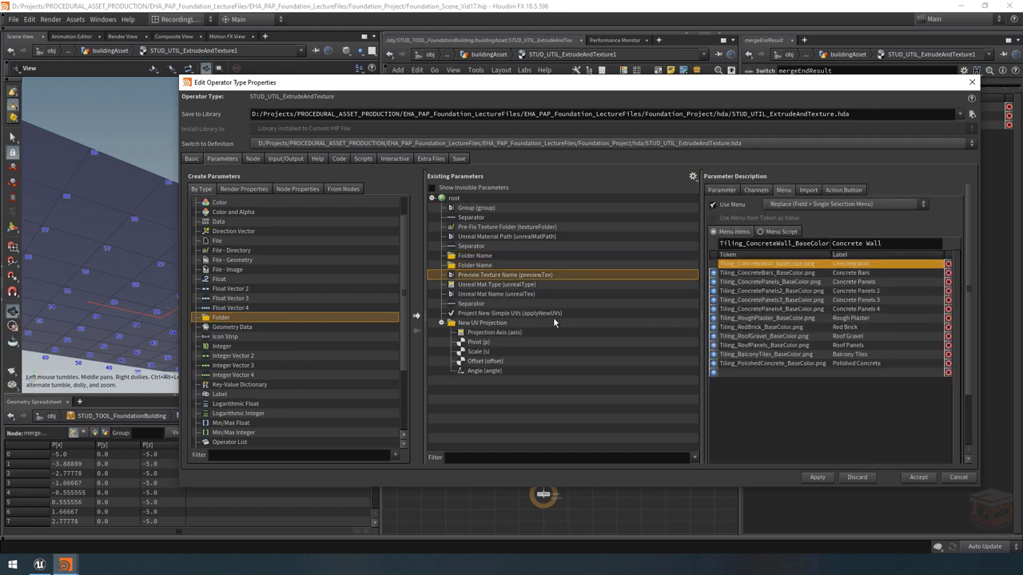
{"action": "left_click", "coordinate": [486, 372], "text": "shift"}
{"action": "left_click_drag", "start_coordinate": [470, 282], "coordinate": [440, 269]}
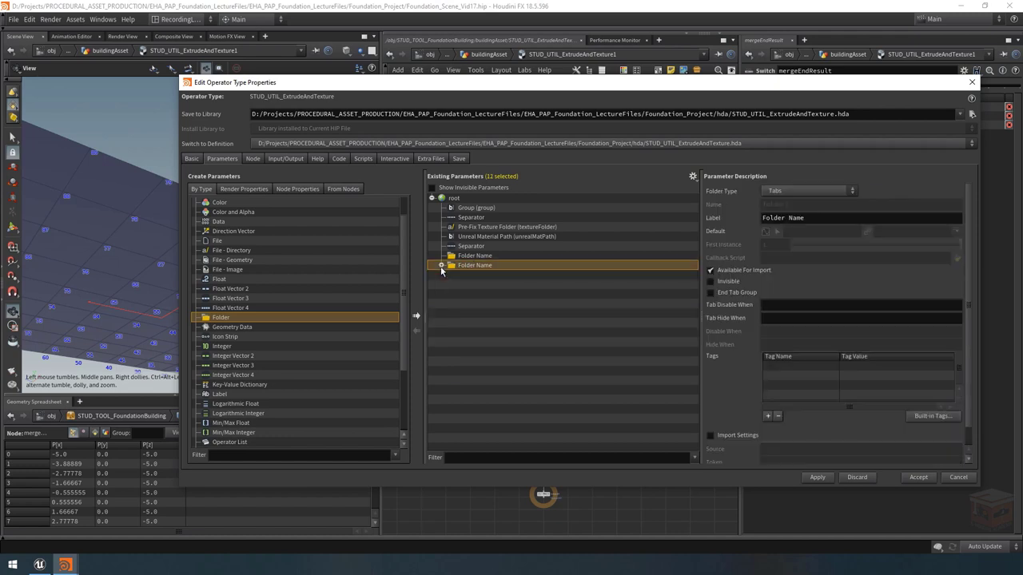
Label the first new, empty folder "Extrude & Groups"
{"action": "left_click", "coordinate": [479, 256]}
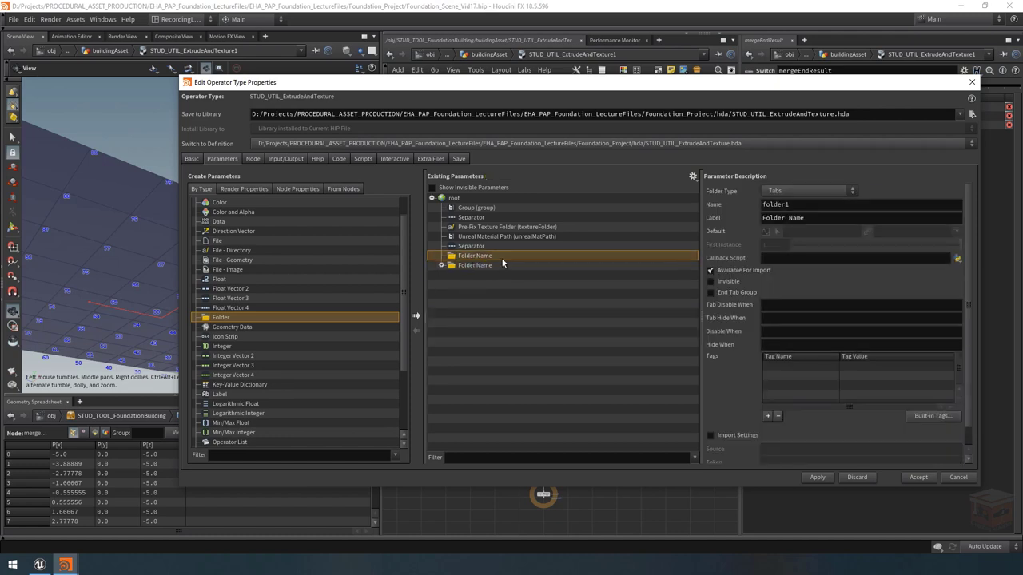
{"action": "left_click", "coordinate": [824, 217]}
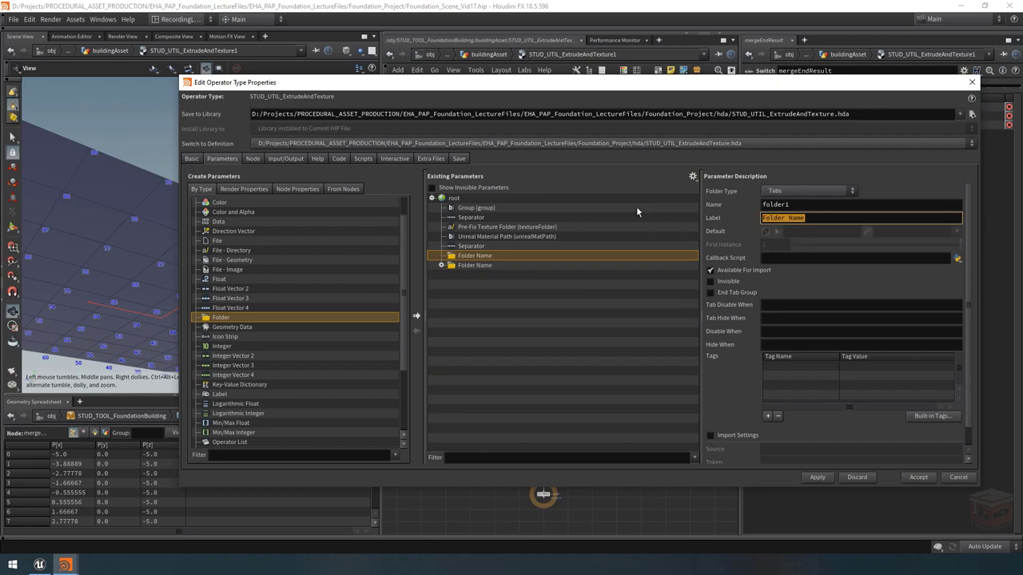
{"action": "type", "text": "Extrude & Groups"}
{"action": "key", "text": "Return"}
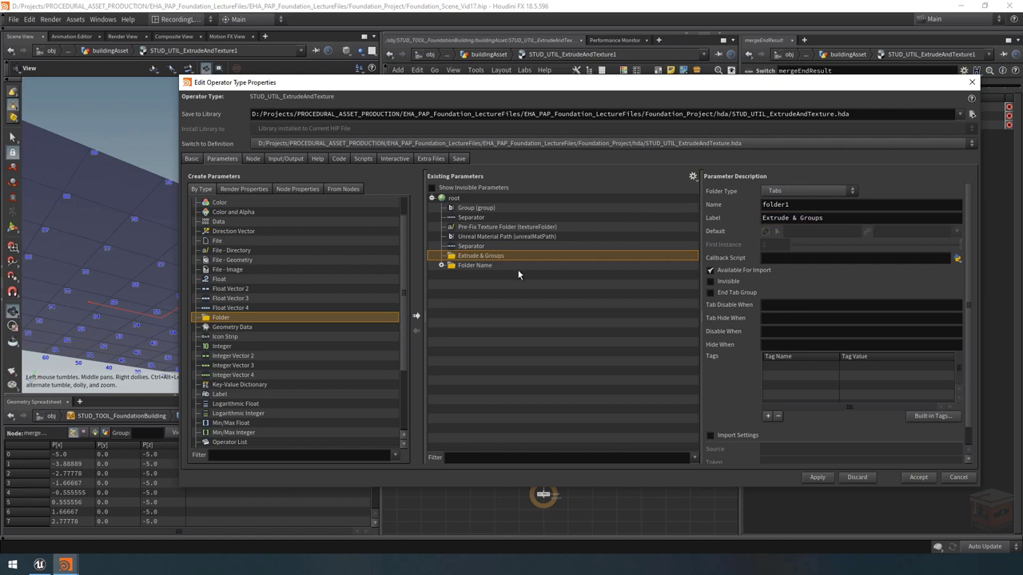
Check the parameters inside the second new folder, collapse it and label it "Textures"
{"action": "left_click", "coordinate": [502, 266]}
{"action": "left_click", "coordinate": [442, 265]}
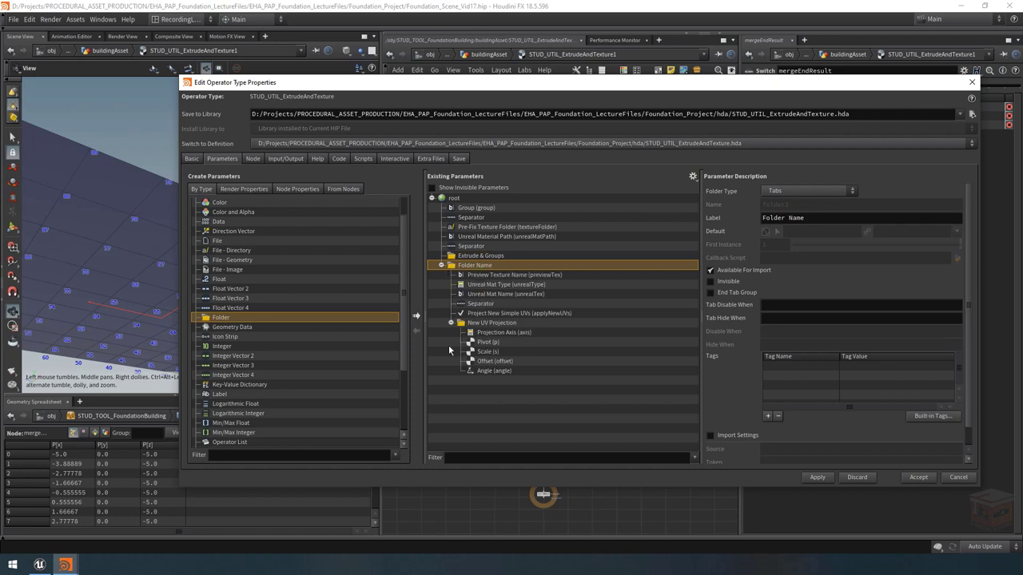
{"action": "left_click", "coordinate": [442, 266]}
{"action": "left_click", "coordinate": [845, 217]}
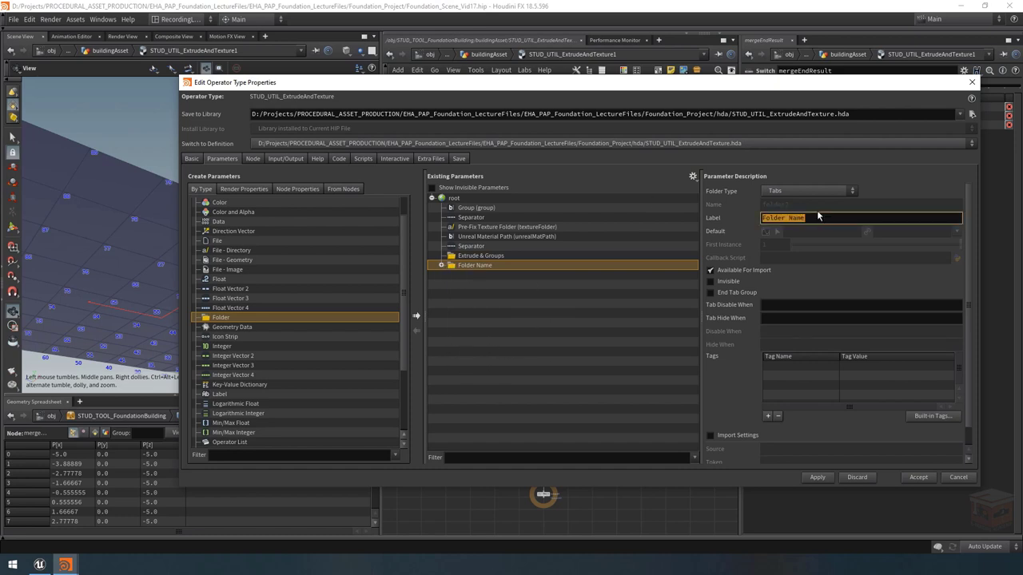
{"action": "type", "text": "Textures"}
{"action": "key", "text": "Return"}
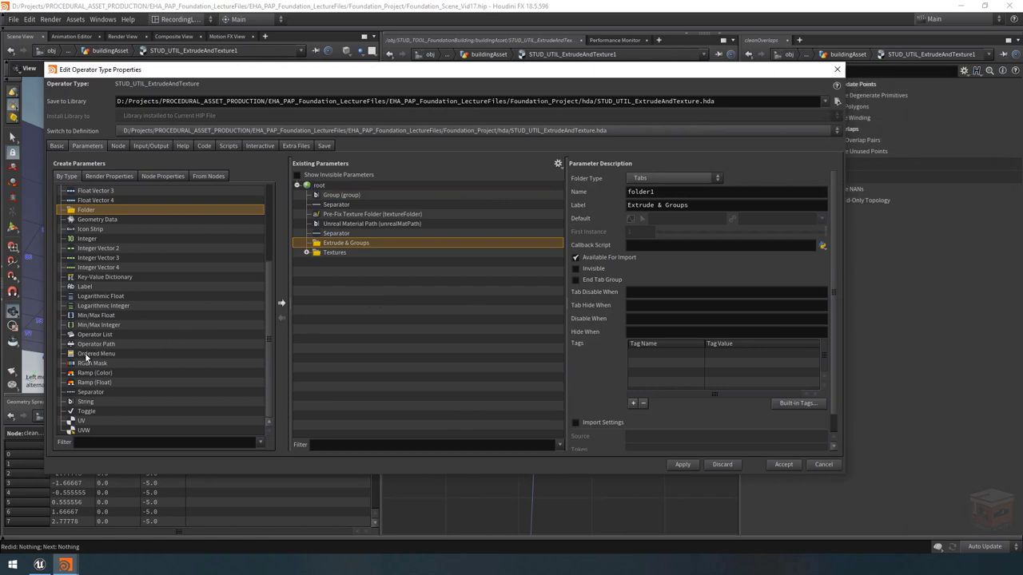
Add an Ordered Menu parameter inside the Extrude & Groups folder, named mergeOutput and labelled mergeOverlap
{"action": "left_click_drag", "start_coordinate": [90, 357], "coordinate": [344, 250]}
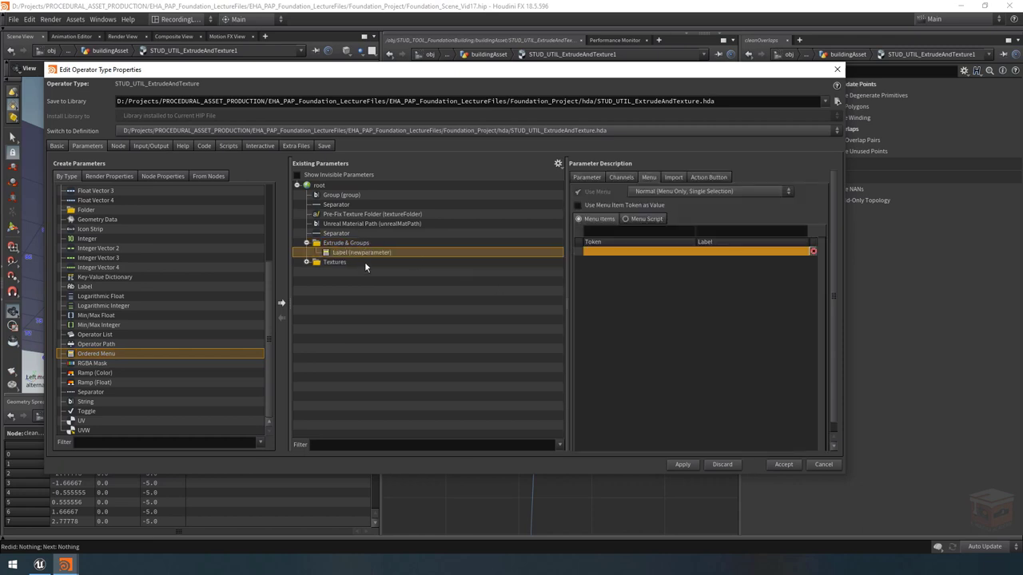
{"action": "left_click", "coordinate": [586, 177]}
{"action": "double_click", "coordinate": [694, 193]}
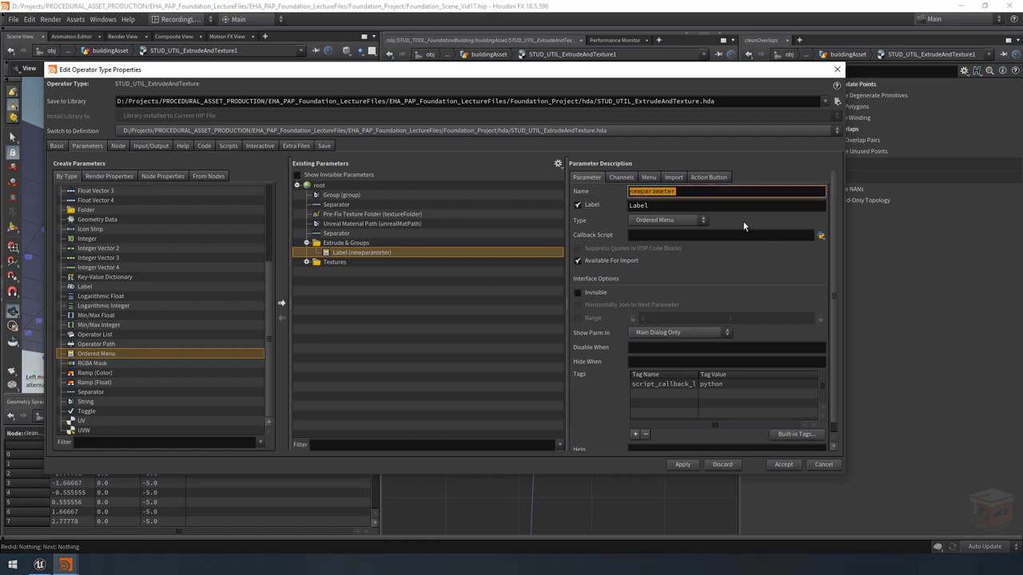
{"action": "type", "text": "merge"}
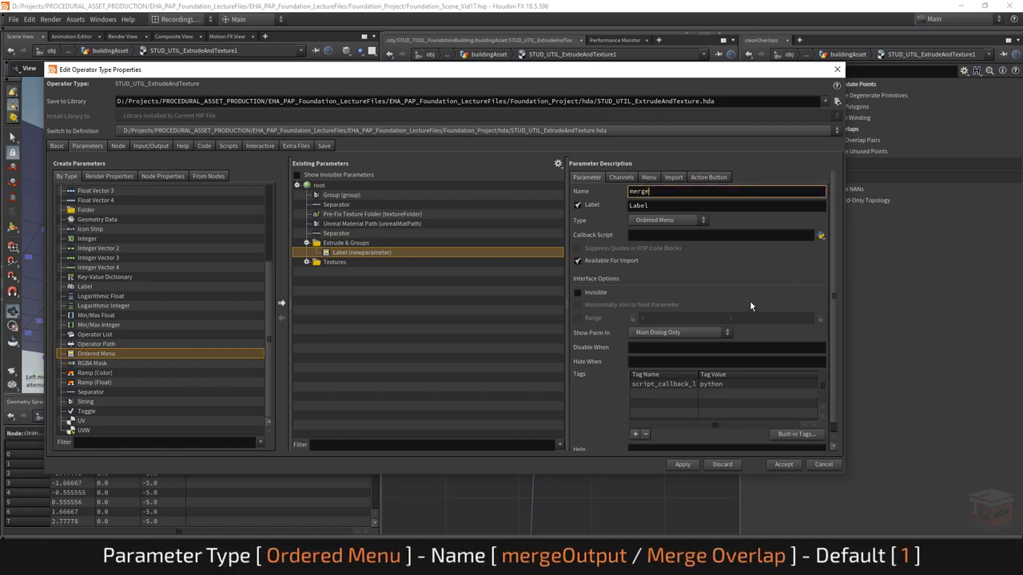
{"action": "type", "text": "Output"}
{"action": "key", "text": "Tab"}
{"action": "type", "text": "Merge Output"}
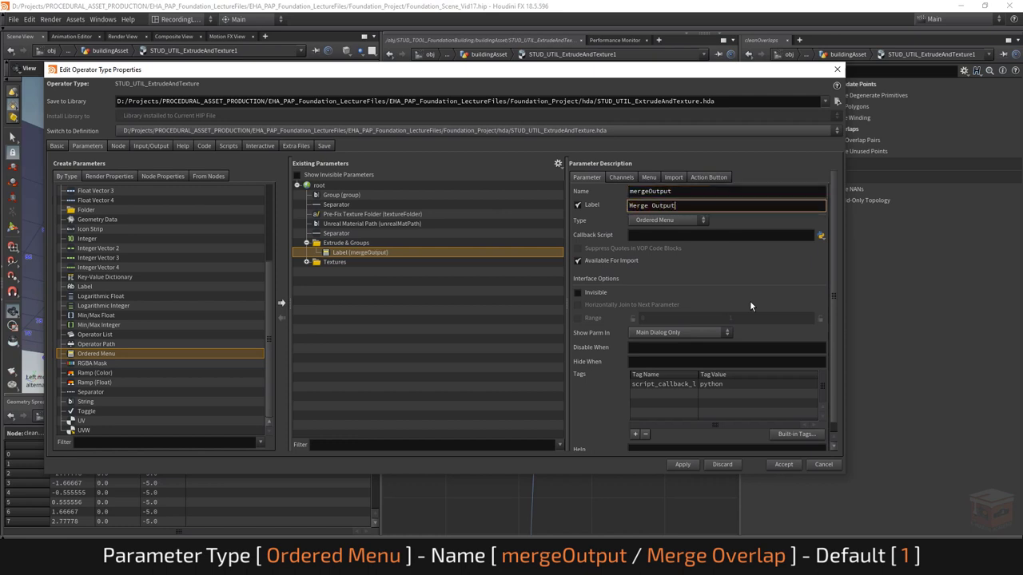
{"action": "key", "text": "Return"}
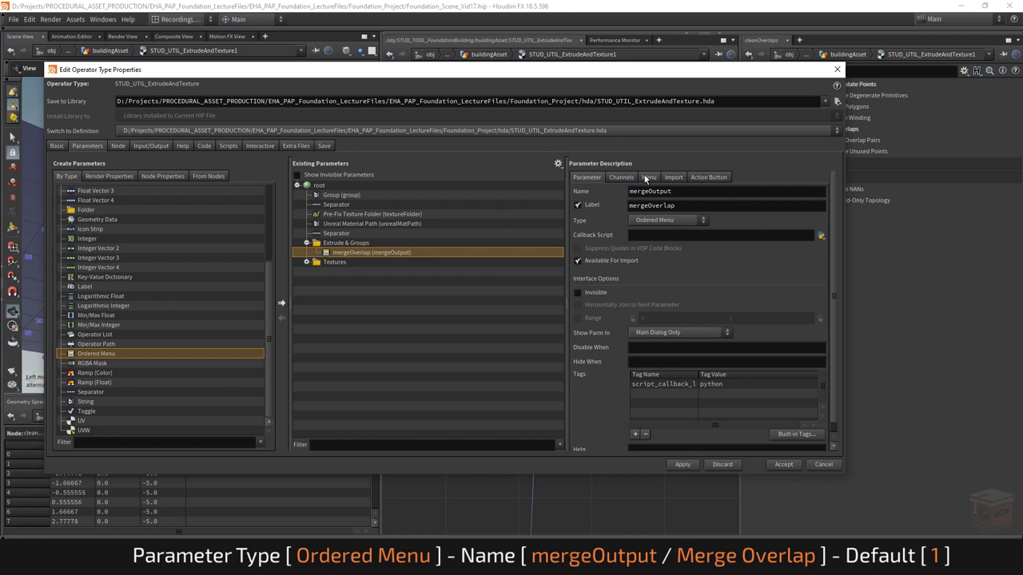
Start the menu items of the mergeOutput parameter with an entry whose token is 0
{"action": "left_click", "coordinate": [647, 177]}
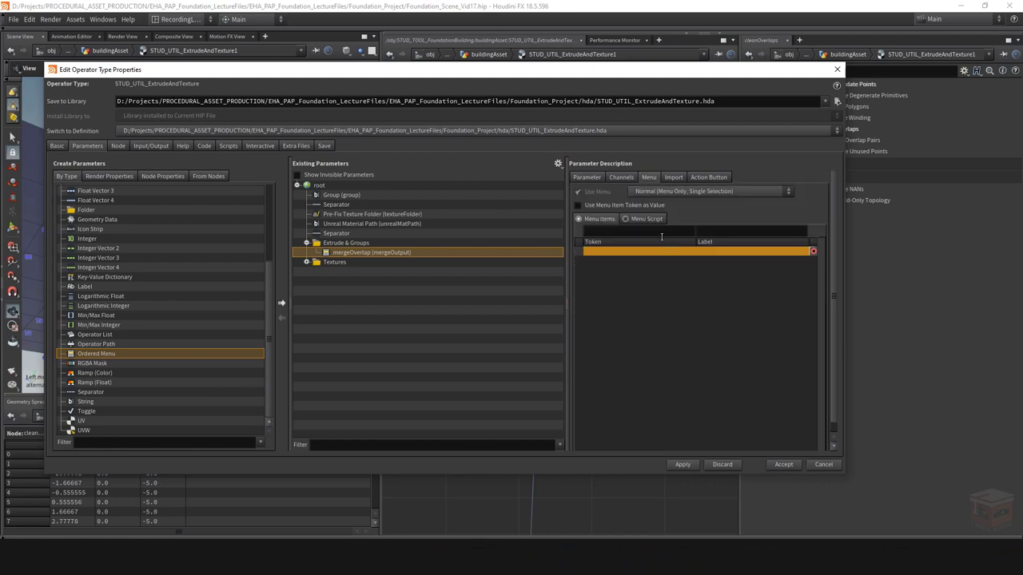
{"action": "left_click", "coordinate": [614, 229]}
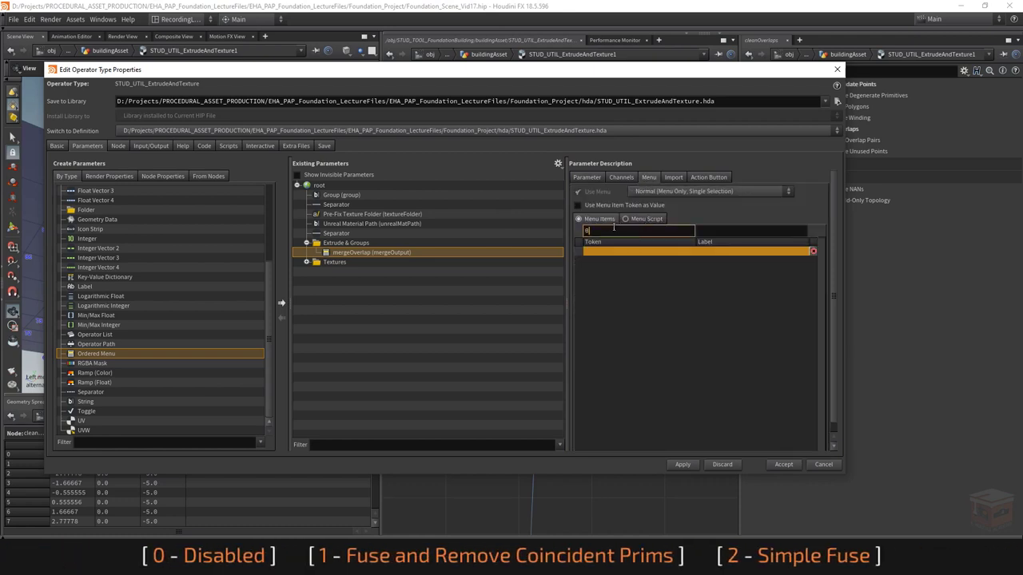
{"action": "key", "text": "Tab"}
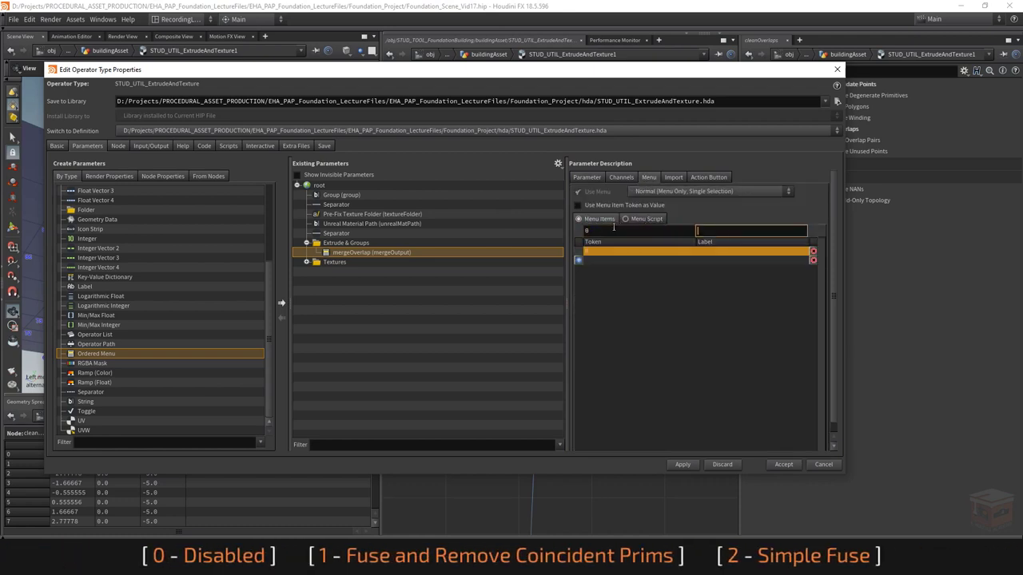
Label menu token 0 of mergeOverlap "Disabled" and add token 1 labelled "Fuse and Remove Coincident Prims"
{"action": "type", "text": "Disabled"}
{"action": "key", "text": "Return"}
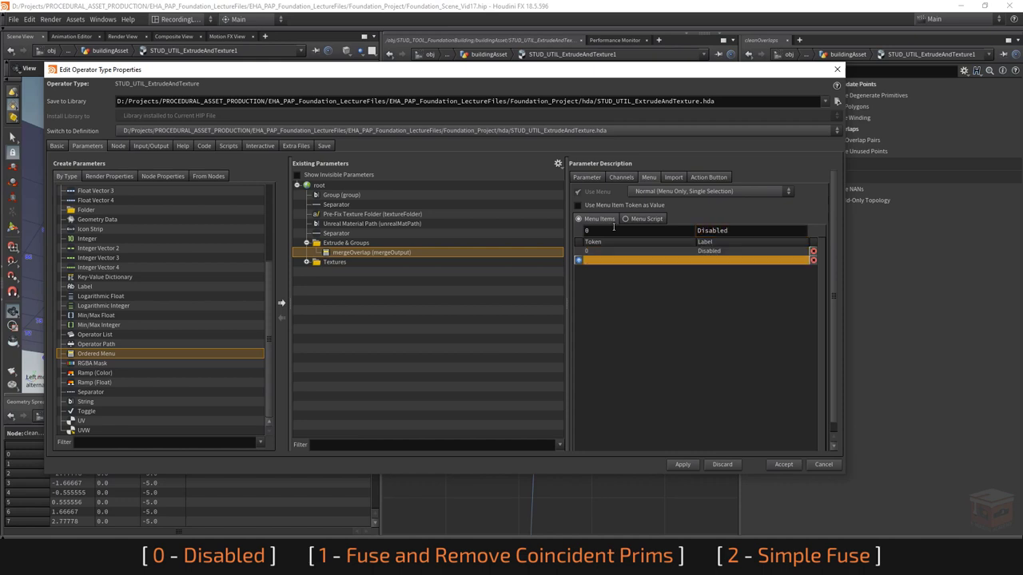
{"action": "type", "text": "1"}
{"action": "key", "text": "Tab"}
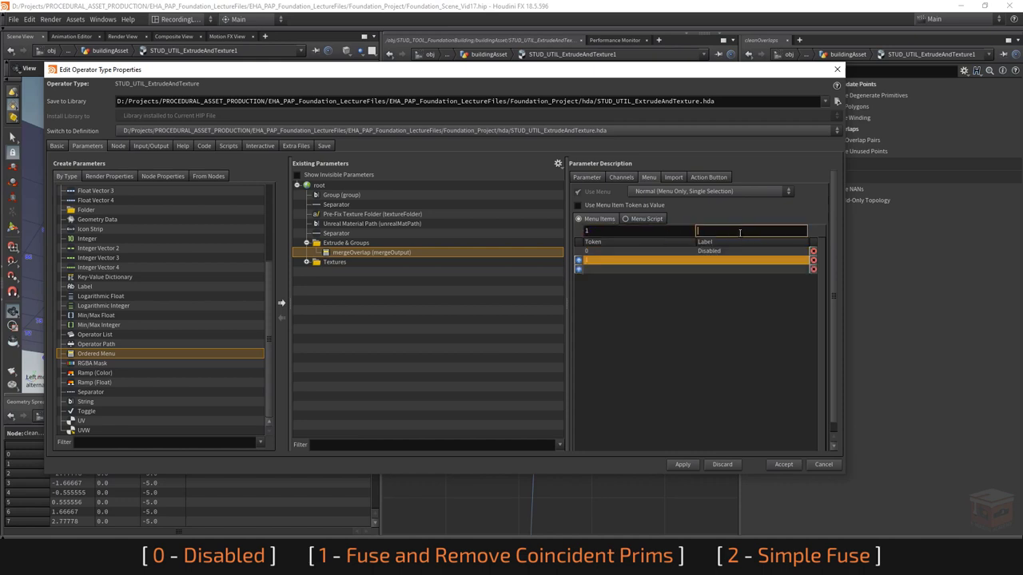
{"action": "type", "text": "Fuse a"}
{"action": "type", "text": "nd Remove"}
{"action": "type", "text": " Coincident Pr"}
{"action": "type", "text": "imitives"}
{"action": "key", "text": "BackSpace"}
{"action": "key", "text": "BackSpace"}
{"action": "key", "text": "BackSpace"}
{"action": "key", "text": "BackSpace"}
{"action": "key", "text": "BackSpace"}
{"action": "type", "text": "s"}
{"action": "key", "text": "Return"}
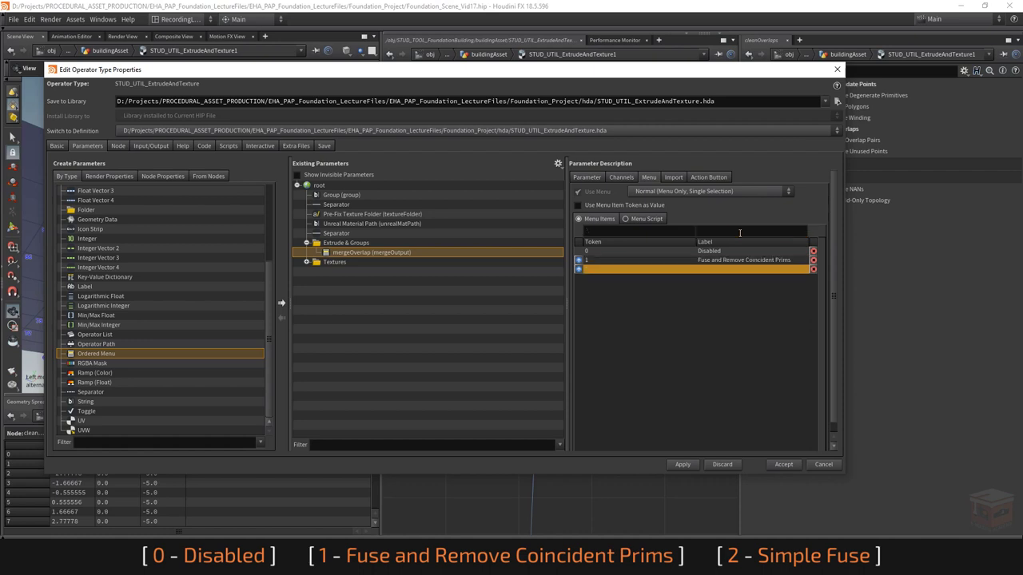
Add menu token 2 labelled "Simple Fuse" to the mergeOverlap parameter
{"action": "left_click", "coordinate": [607, 232]}
{"action": "left_click", "coordinate": [718, 229]}
{"action": "type", "text": "Simple Fuse"}
{"action": "key", "text": "Return"}
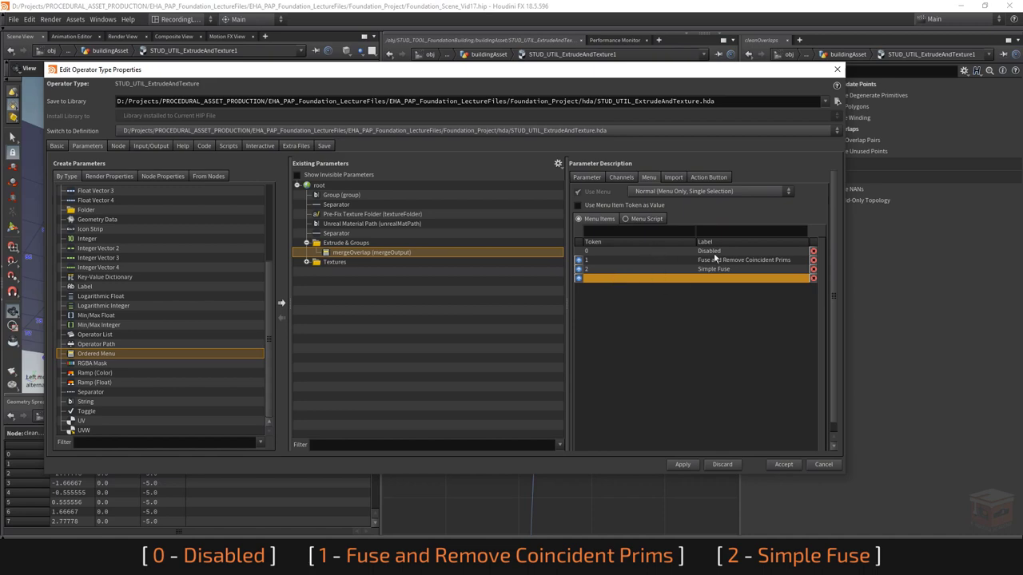
Set the mergeOverlap default to 1, Fuse and Remove Coincident Prims, and apply the operator type changes
{"action": "left_click_drag", "start_coordinate": [755, 76], "coordinate": [687, 74]}
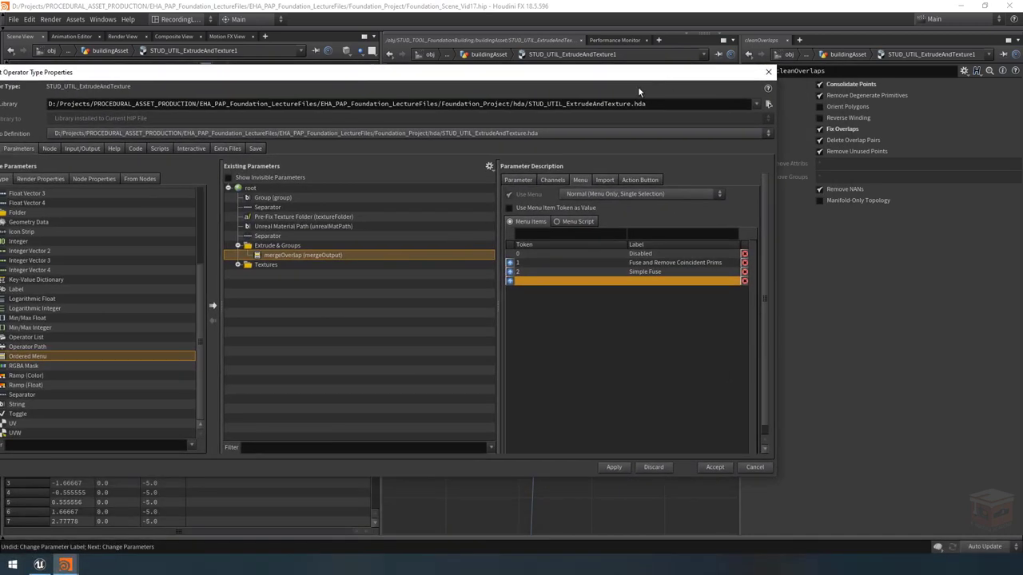
{"action": "left_click", "coordinate": [550, 179]}
{"action": "left_click", "coordinate": [603, 215]}
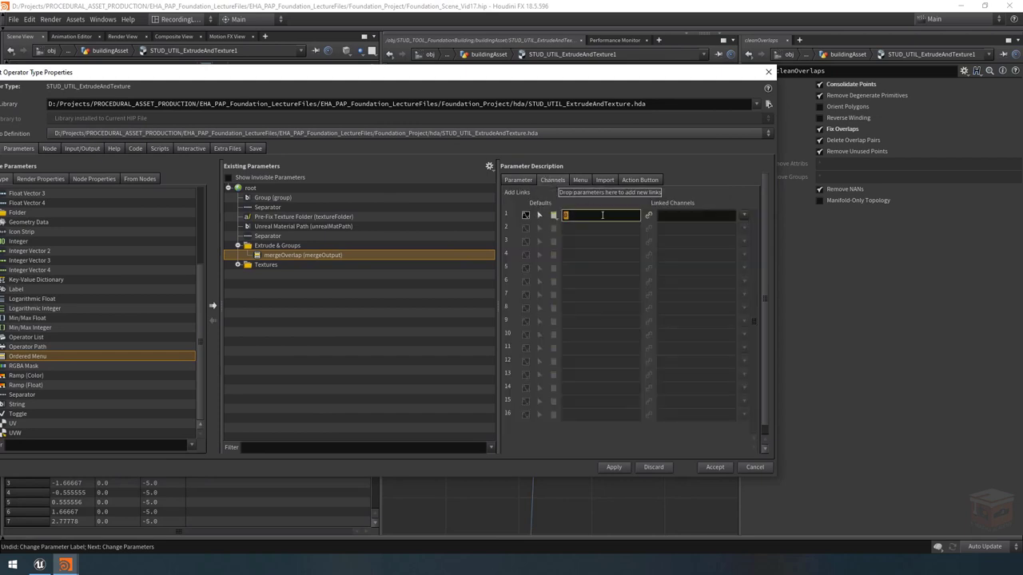
{"action": "key", "text": "Return"}
{"action": "left_click", "coordinate": [574, 180]}
{"action": "left_click", "coordinate": [518, 181]}
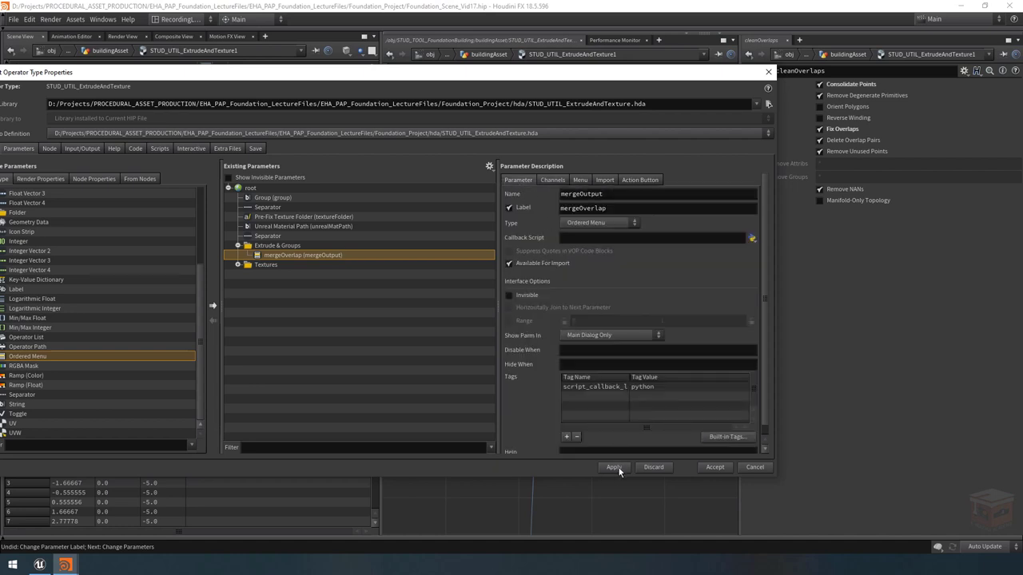
{"action": "left_click", "coordinate": [613, 468]}
Promote the Remove Degenerate Primitives toggle of cleanOverlaps into the Extrude & Groups folder, directly below mergeOverlap
{"action": "left_click_drag", "start_coordinate": [779, 168], "coordinate": [566, 169]}
{"action": "left_click_drag", "start_coordinate": [485, 76], "coordinate": [599, 93]}
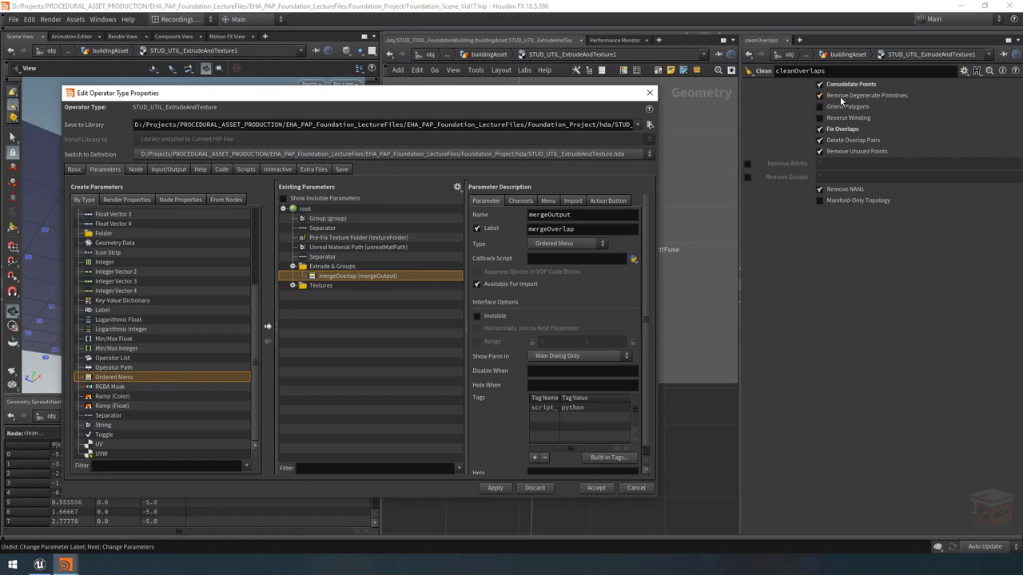
{"action": "mouse_move", "coordinate": [870, 99]}
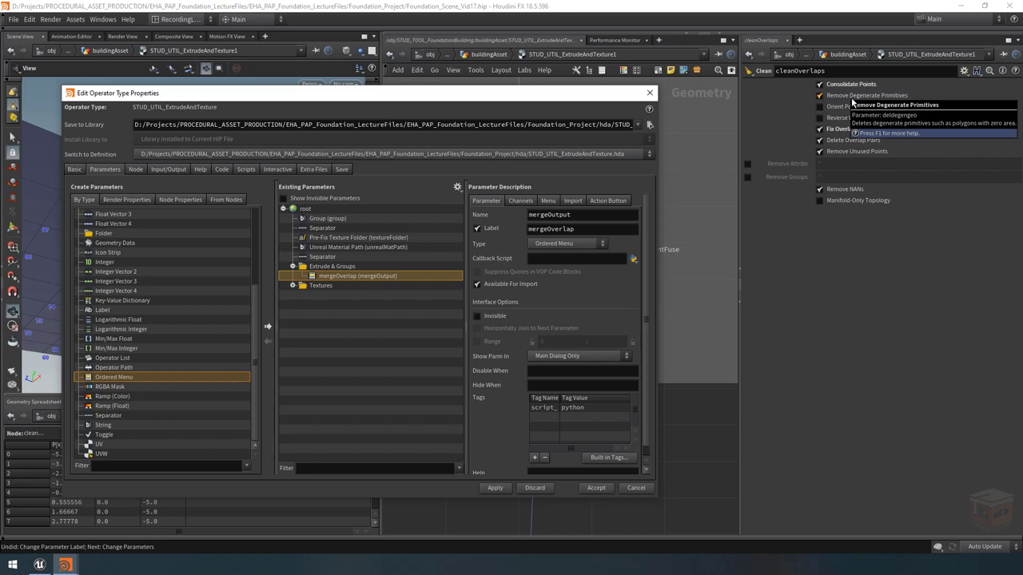
{"action": "left_click", "coordinate": [818, 96]}
{"action": "left_click_drag", "start_coordinate": [372, 172], "coordinate": [334, 283]}
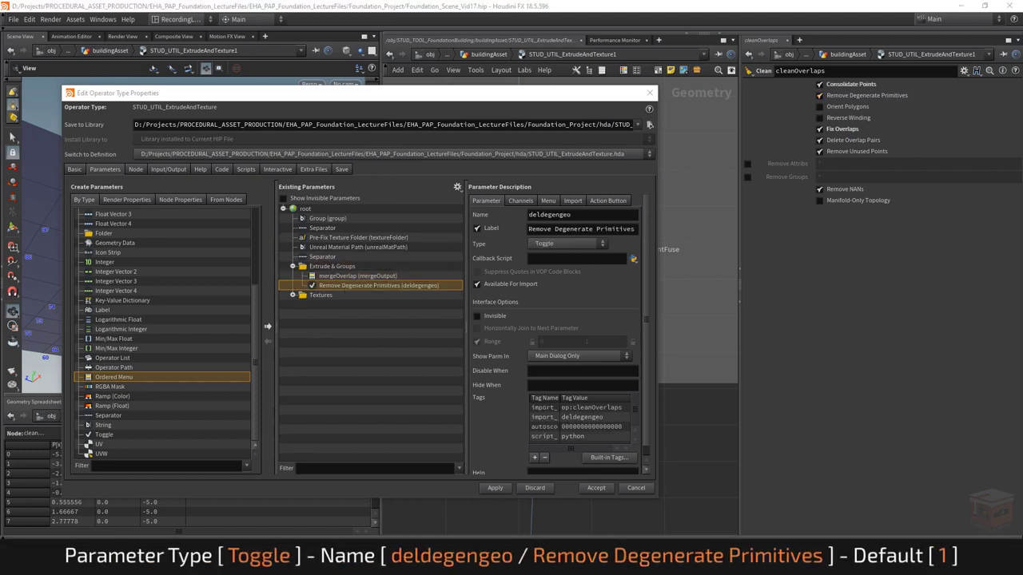
Check the mergeOverlap menu tokens and set Disable When of Remove Degenerate Primitives to { mergeOutput != 1 }
{"action": "left_click", "coordinate": [337, 277]}
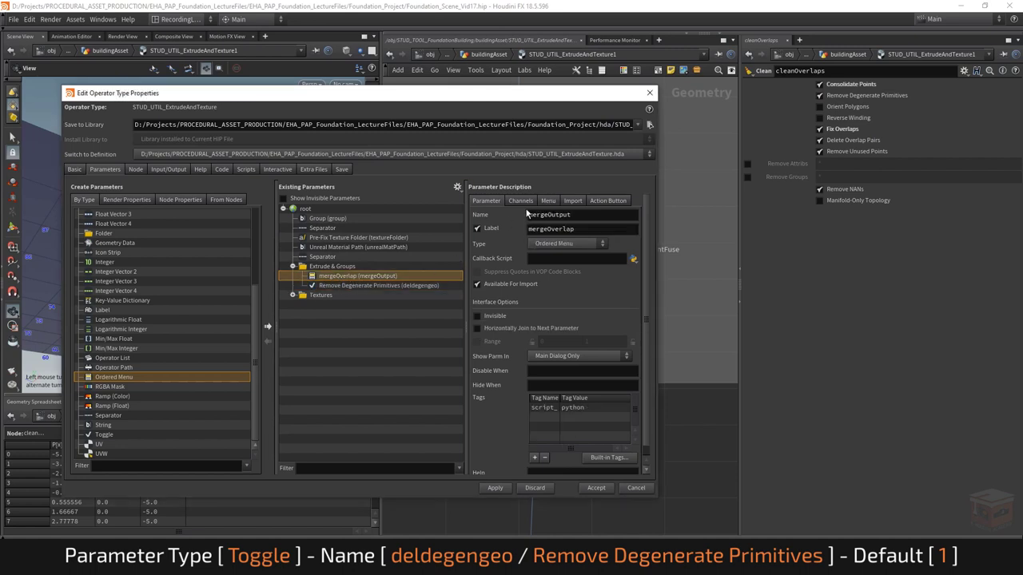
{"action": "left_click", "coordinate": [549, 200]}
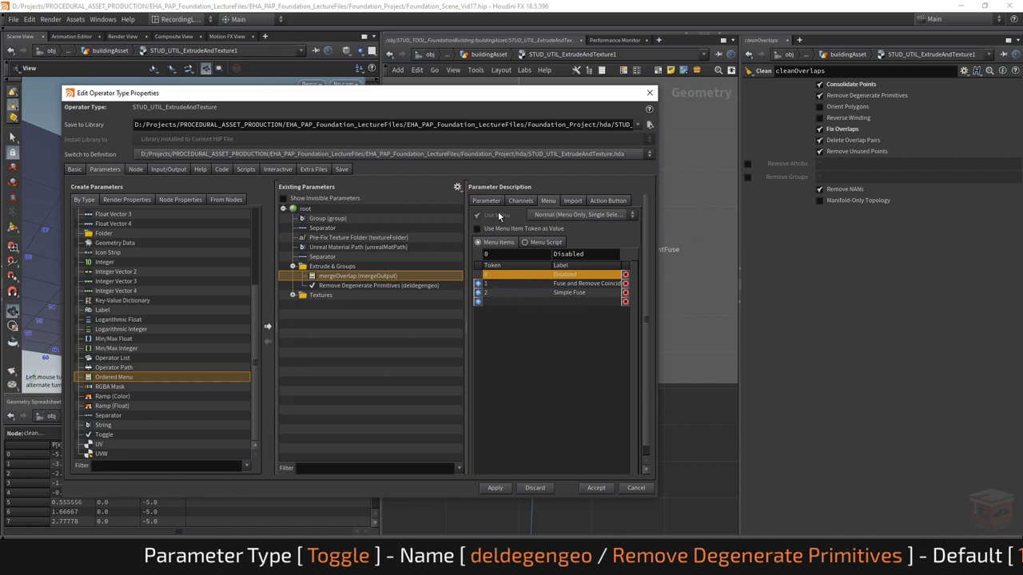
{"action": "left_click", "coordinate": [353, 286]}
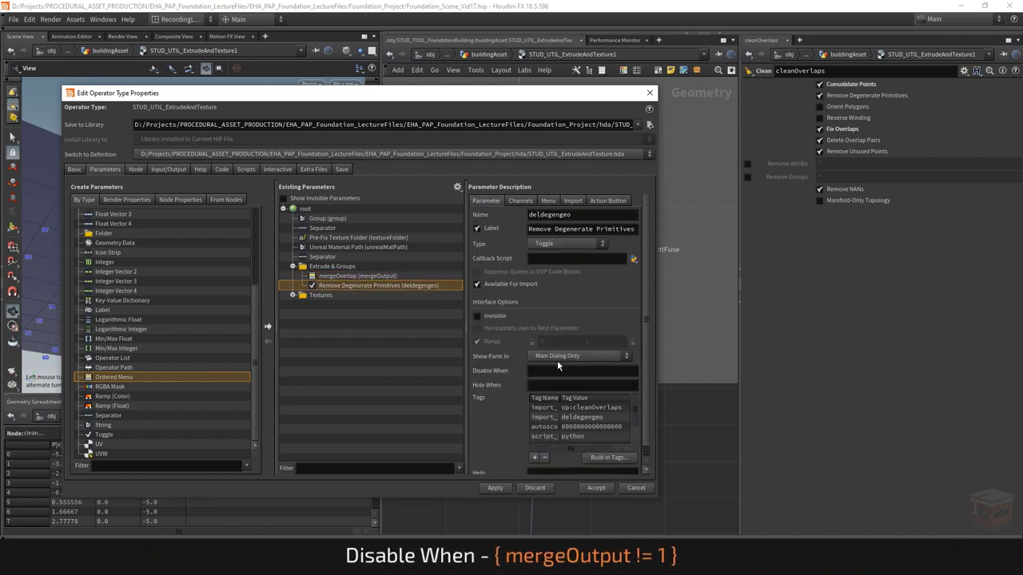
{"action": "left_click", "coordinate": [537, 369]}
{"action": "type", "text": "!= 1 }"}
{"action": "key", "text": "Return"}
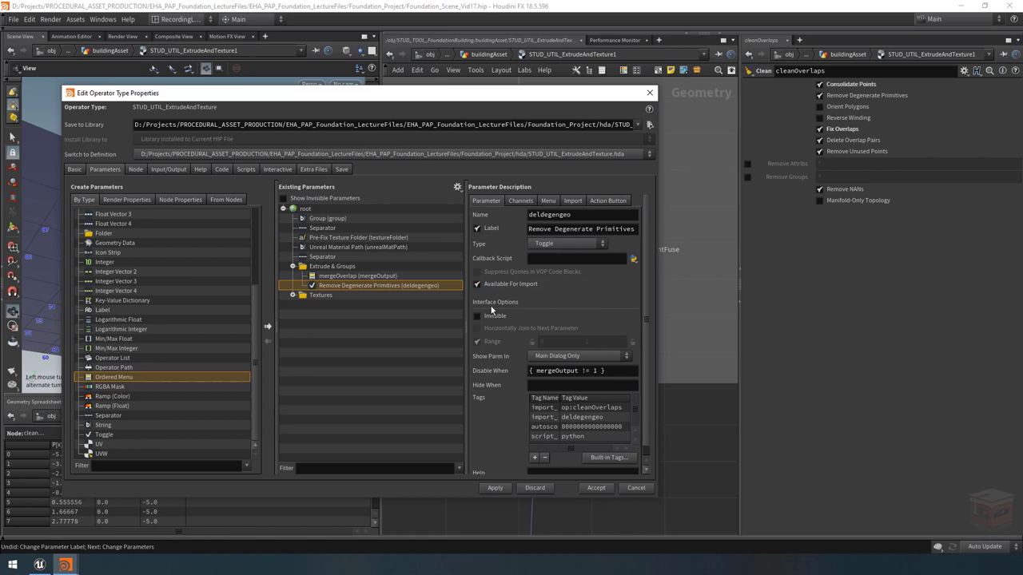
Review the channel link of Remove Degenerate Primitives, apply the operator type changes and close the properties dialog
{"action": "left_click", "coordinate": [520, 201]}
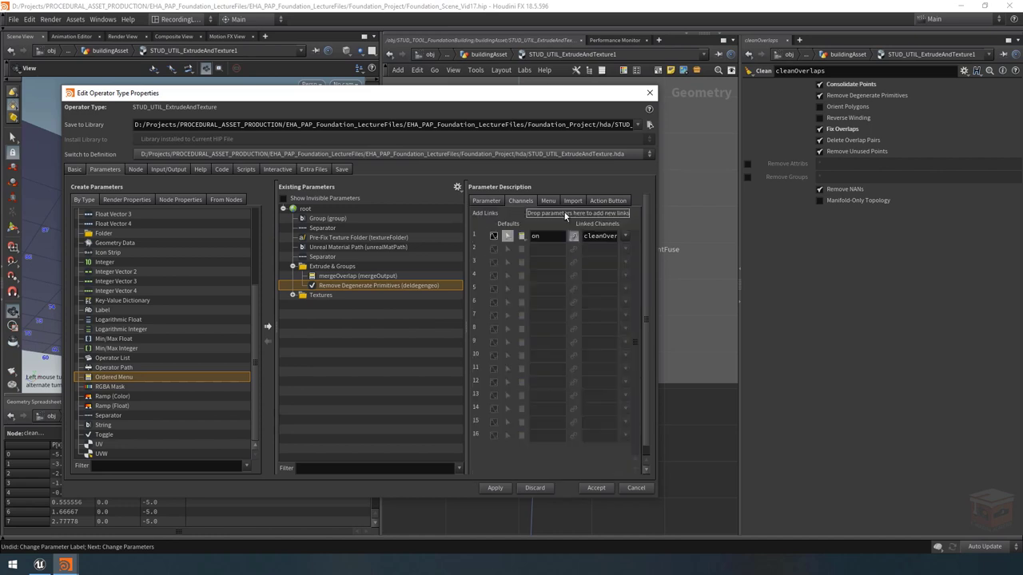
{"action": "left_click", "coordinate": [550, 201]}
{"action": "left_click", "coordinate": [517, 201]}
{"action": "left_click", "coordinate": [485, 201]}
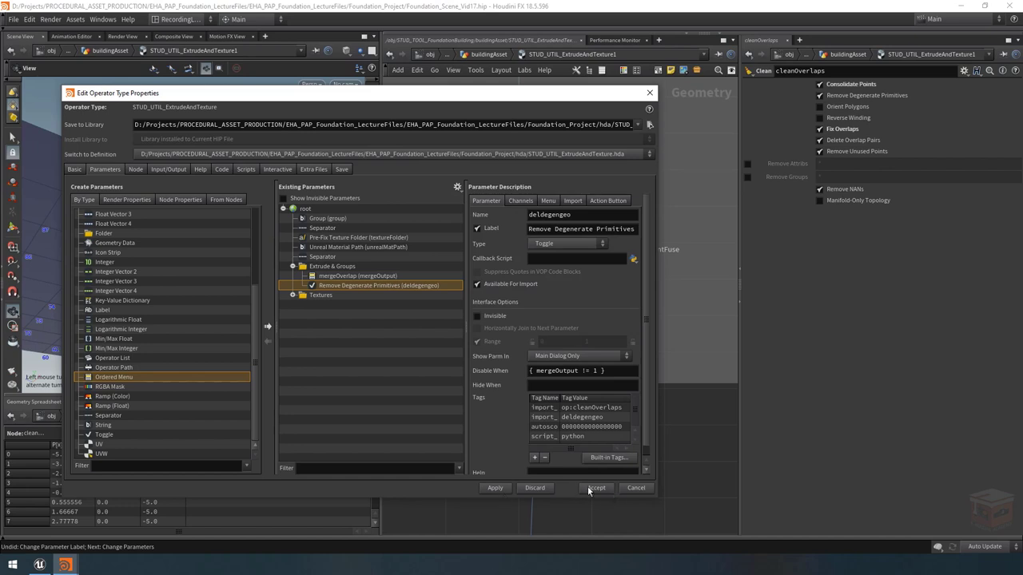
{"action": "left_click", "coordinate": [494, 487]}
{"action": "left_click", "coordinate": [648, 93]}
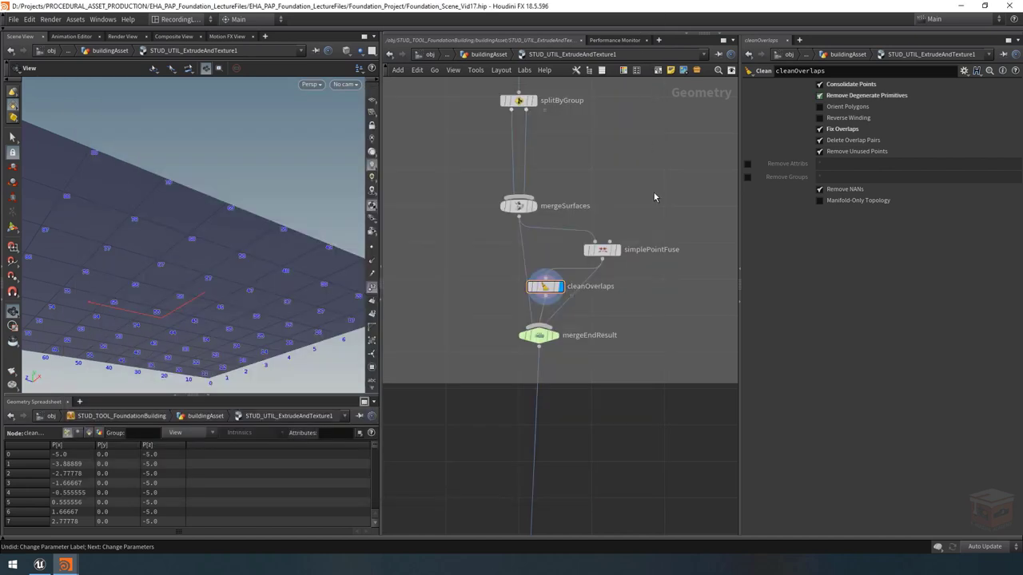
Select and display the mergeEndResult switch, and open the STUD_UTIL_ExtrudeAndTexture1 asset's parameters in a floating window
{"action": "left_click", "coordinate": [538, 337]}
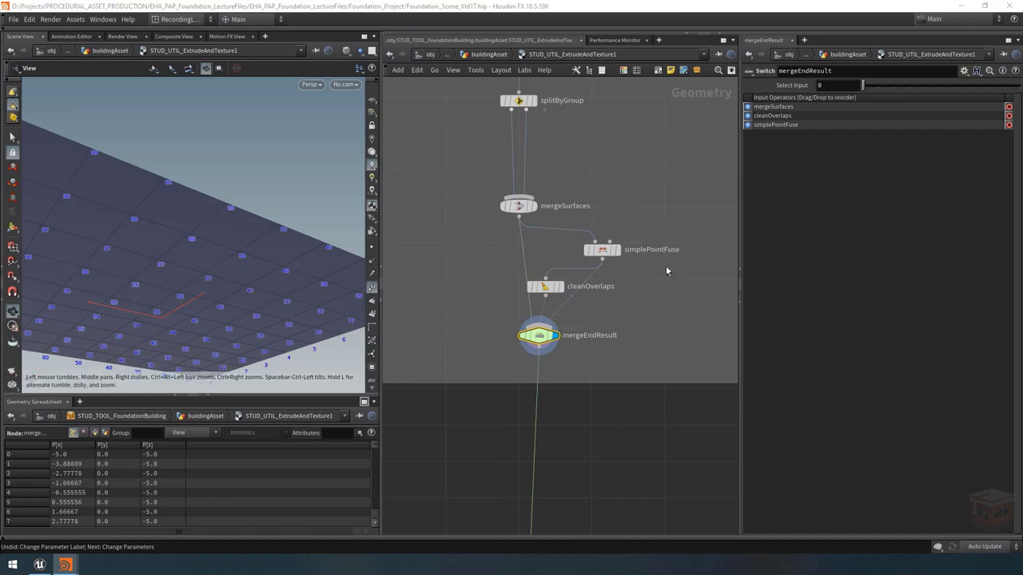
{"action": "scroll", "coordinate": [183, 237], "scroll_direction": "down", "scroll_amount": 5}
{"action": "mouse_move", "coordinate": [183, 237]}
{"action": "left_mouse_down"}
{"action": "mouse_move", "coordinate": [221, 249]}
{"action": "mouse_move", "coordinate": [199, 189]}
{"action": "mouse_move", "coordinate": [177, 223]}
{"action": "mouse_move", "coordinate": [192, 232]}
{"action": "left_mouse_up"}
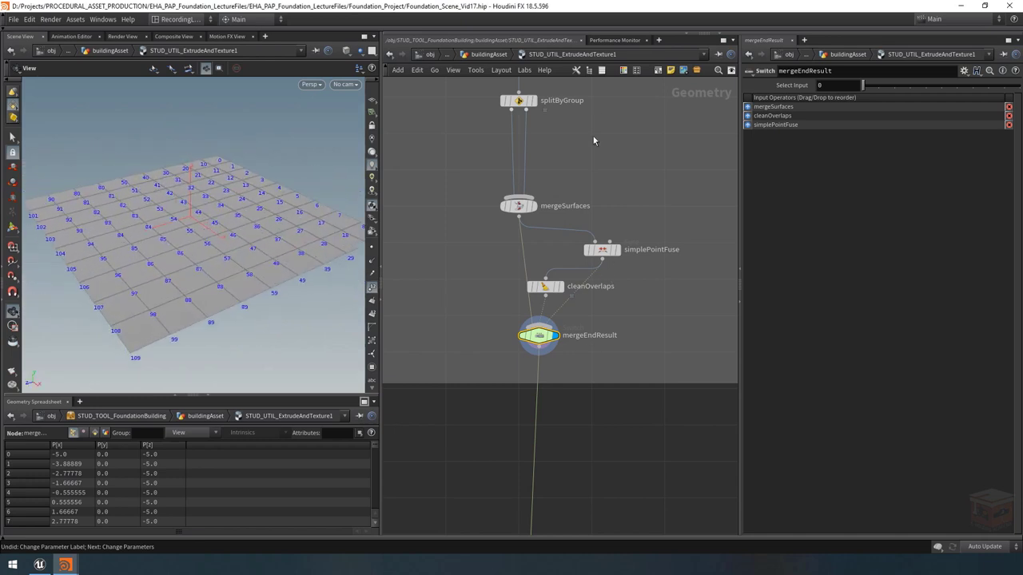
{"action": "right_click", "coordinate": [541, 53]}
{"action": "mouse_move", "coordinate": [631, 154]}
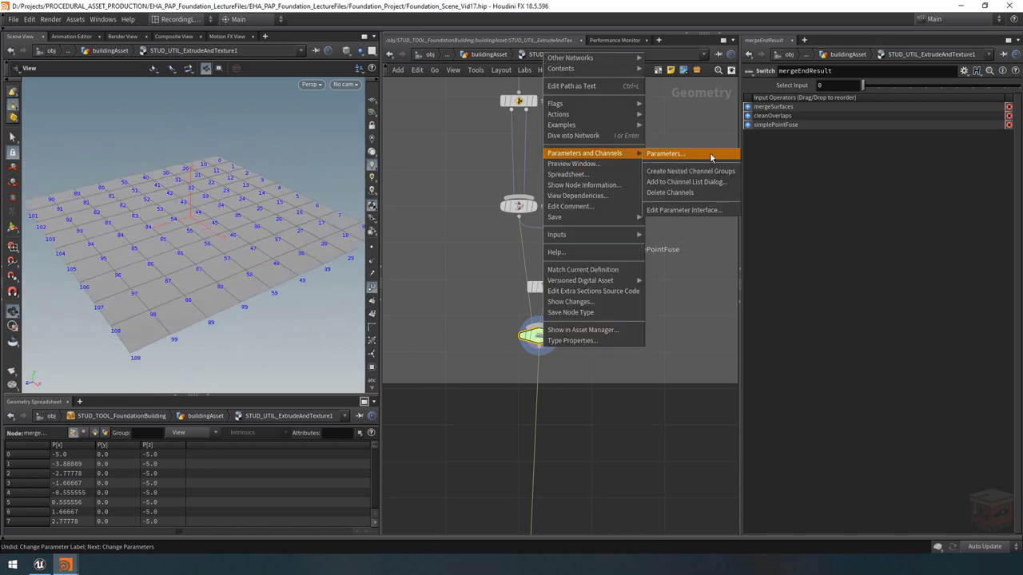
{"action": "left_click", "coordinate": [709, 152]}
{"action": "mouse_move", "coordinate": [66, 564]}
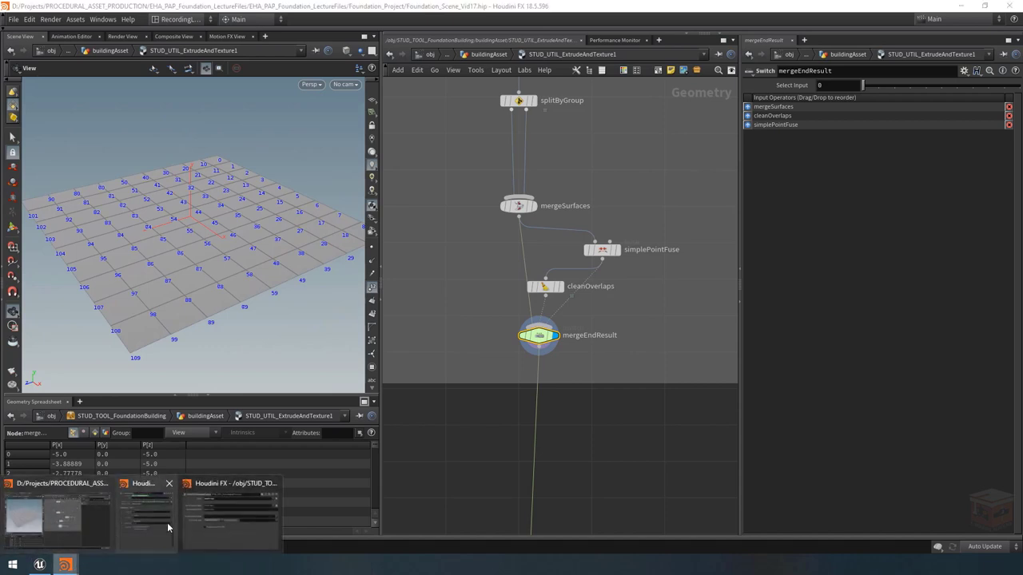
{"action": "left_click", "coordinate": [231, 515]}
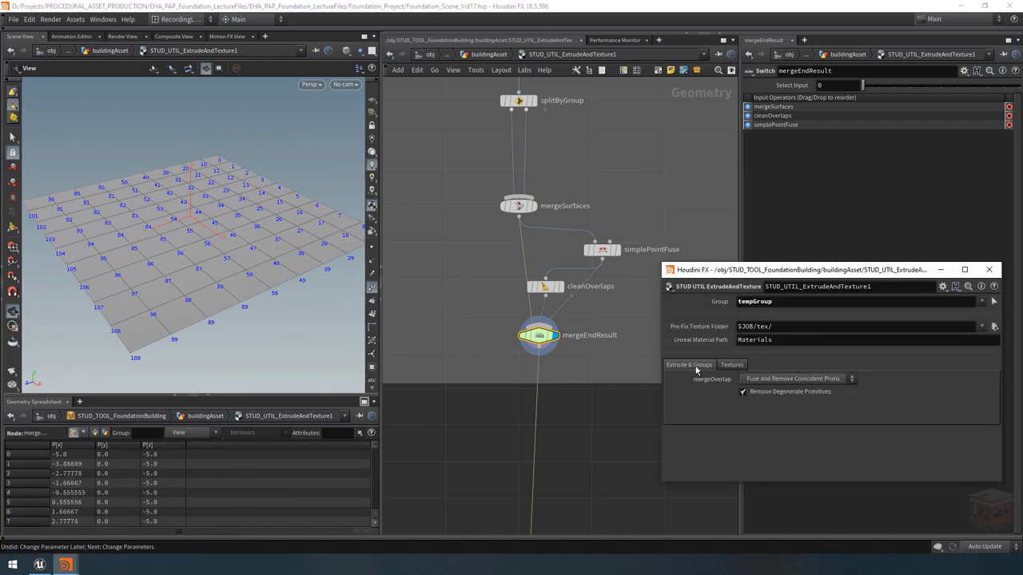
Copy the mergeOverlap parameter and paste it as a relative reference into Select Input of mergeEndResult
{"action": "left_click", "coordinate": [779, 378]}
{"action": "left_click", "coordinate": [767, 411]}
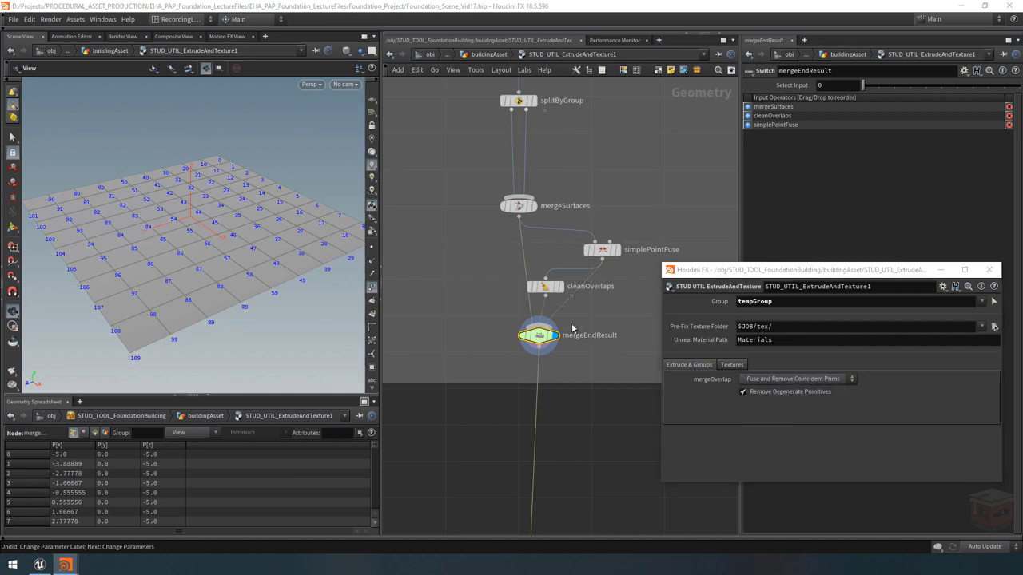
{"action": "right_click", "coordinate": [711, 382]}
{"action": "left_click", "coordinate": [743, 407]}
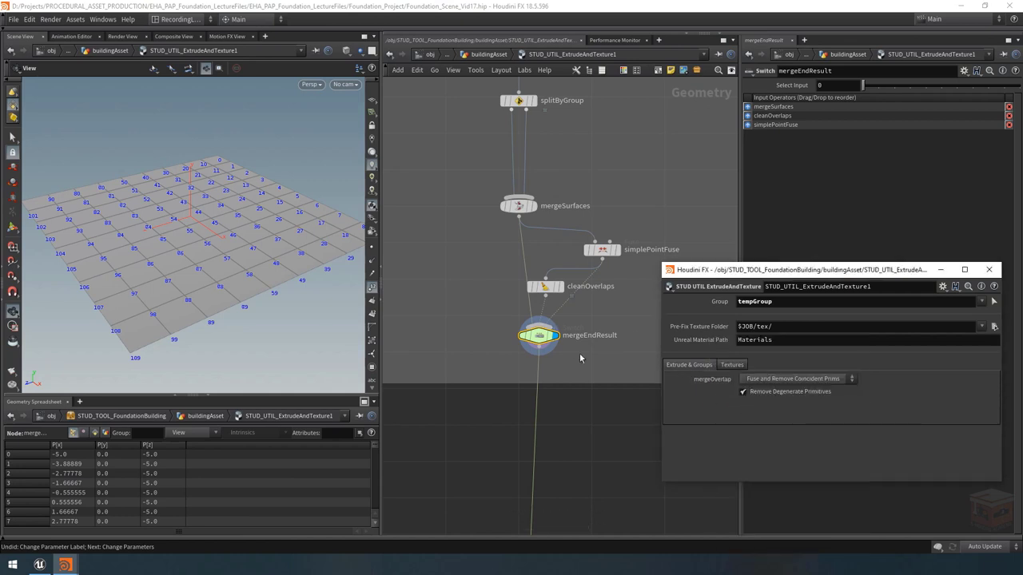
{"action": "left_click_drag", "start_coordinate": [597, 363], "coordinate": [515, 328]}
{"action": "right_click", "coordinate": [793, 87]}
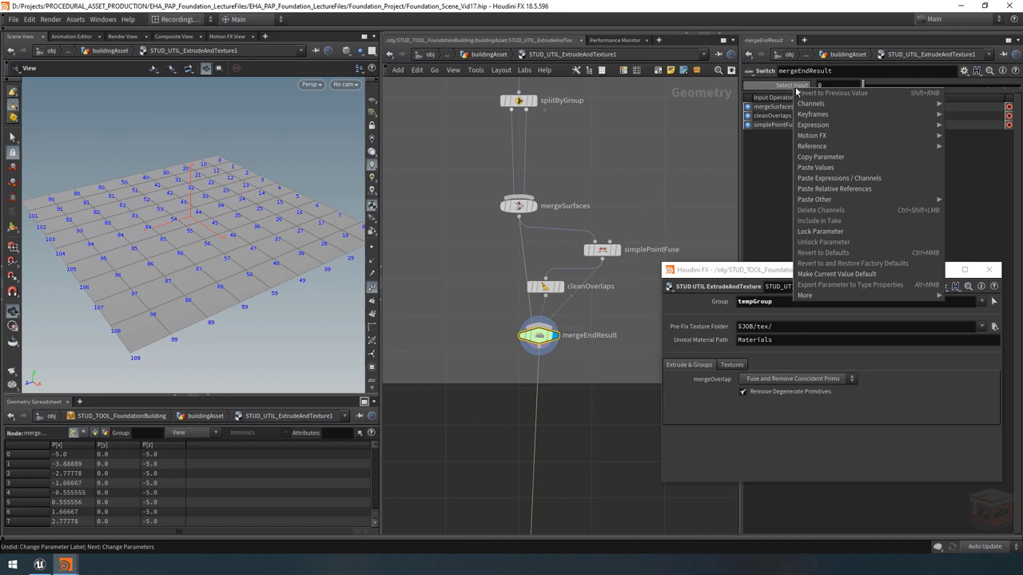
{"action": "left_click", "coordinate": [853, 188]}
Show the group list in the viewport to highlight tempGroup on the grid
{"action": "left_click_drag", "start_coordinate": [339, 264], "coordinate": [297, 274]}
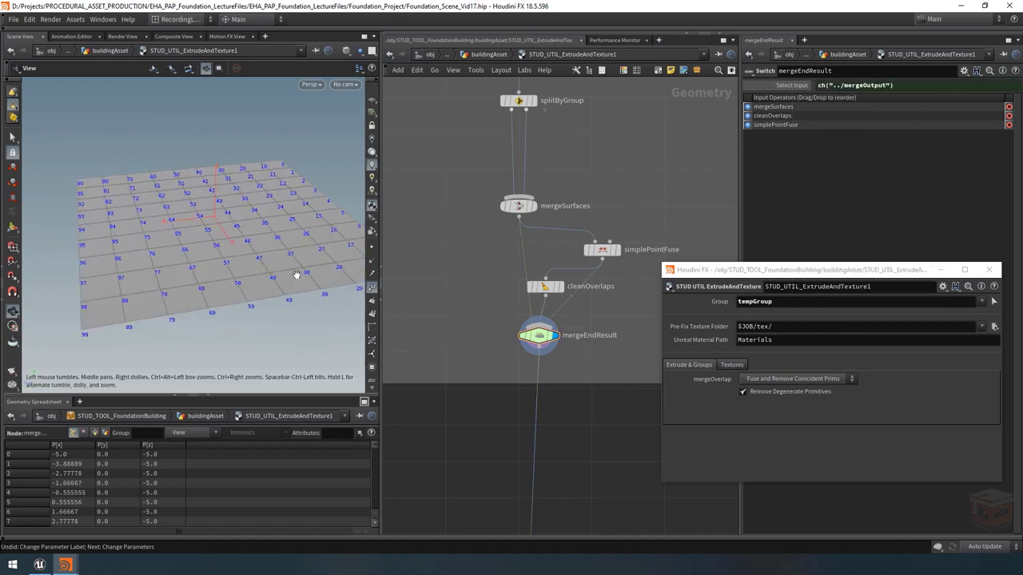
{"action": "left_click", "coordinate": [371, 367]}
{"action": "left_click_drag", "start_coordinate": [195, 255], "coordinate": [225, 257]}
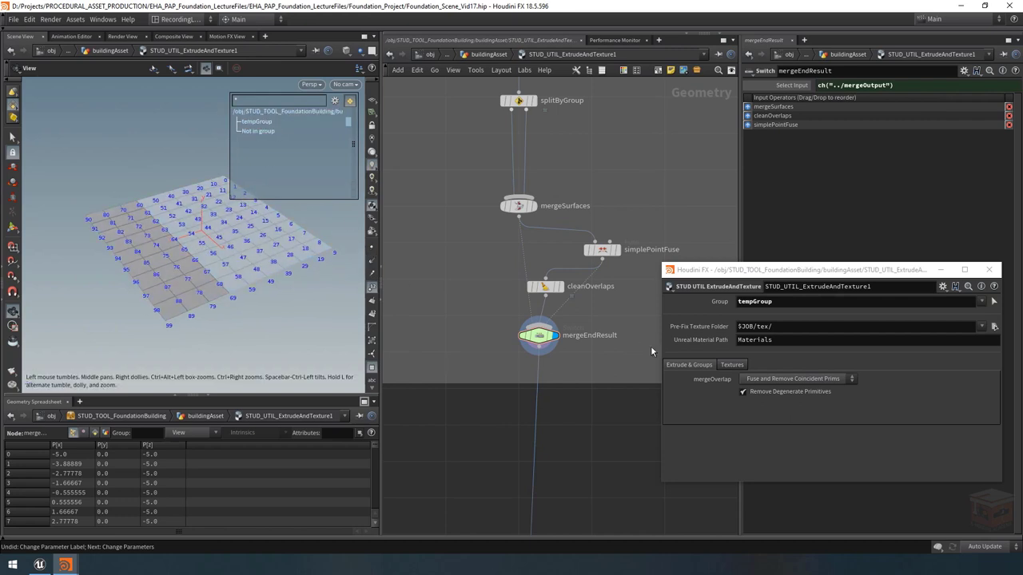
Test mergeOverlap with Disabled and Simple Fuse, return it to Fuse and Remove Coincident Prims, and close the floating parameter window
{"action": "left_click", "coordinate": [774, 379]}
{"action": "left_click", "coordinate": [774, 379]}
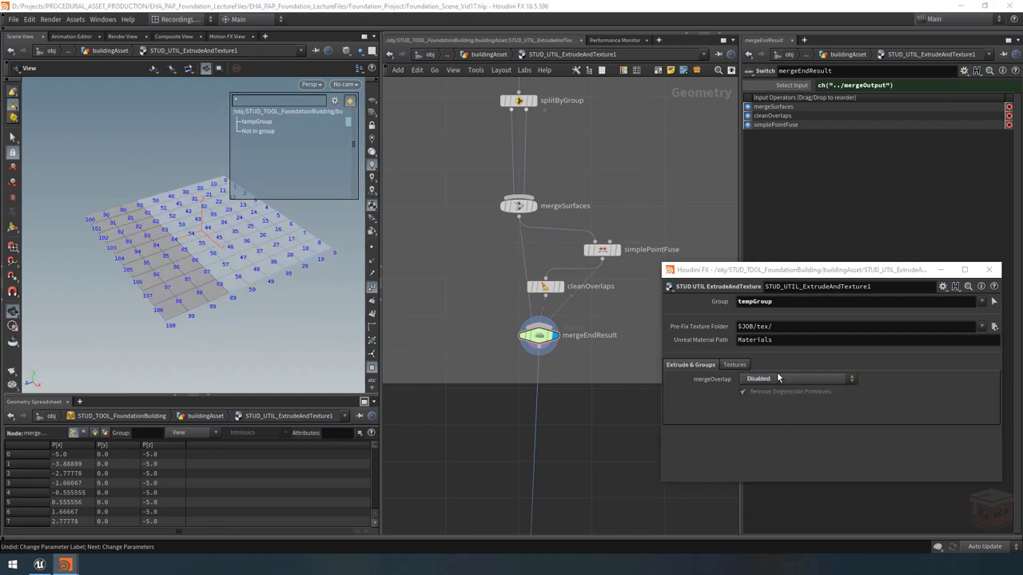
{"action": "left_click", "coordinate": [777, 378]}
{"action": "left_click", "coordinate": [776, 410]}
{"action": "left_click", "coordinate": [781, 377]}
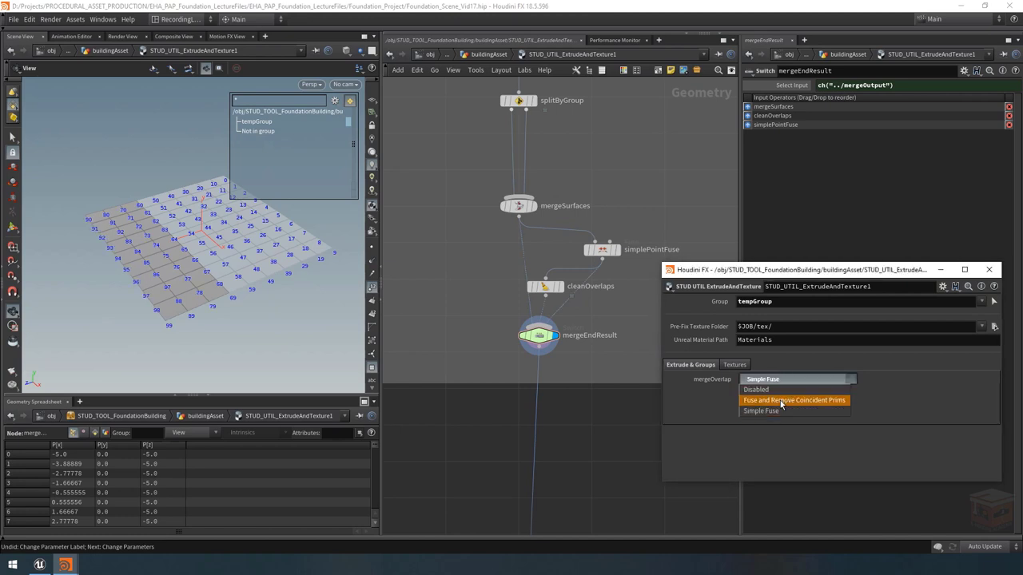
{"action": "left_click", "coordinate": [781, 400]}
{"action": "left_click", "coordinate": [989, 270]}
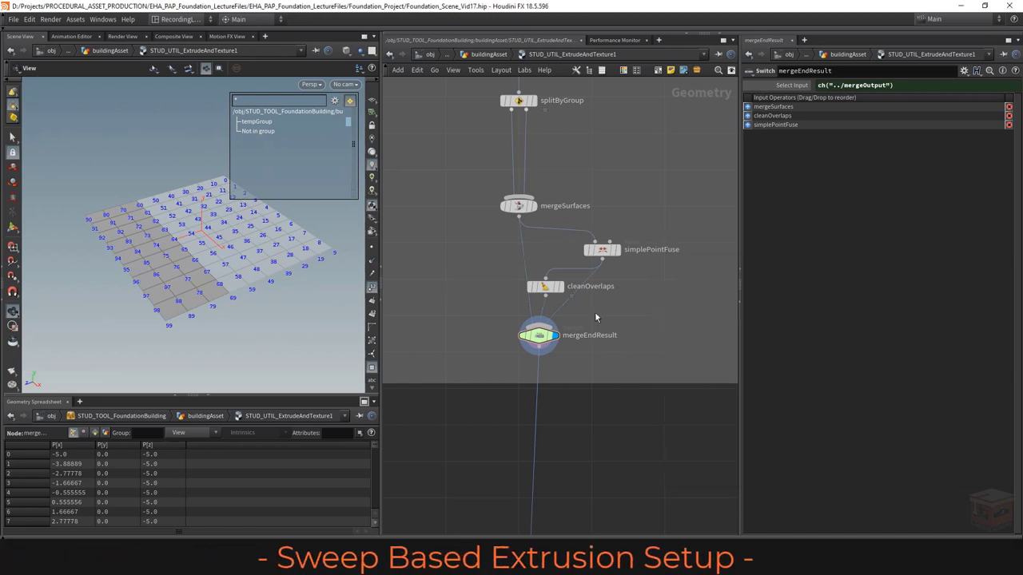
Reposition mergeEndResult and move the four merge nodes further down in the network box, making room below splitByGroup
{"action": "left_click_drag", "start_coordinate": [541, 335], "coordinate": [529, 340]}
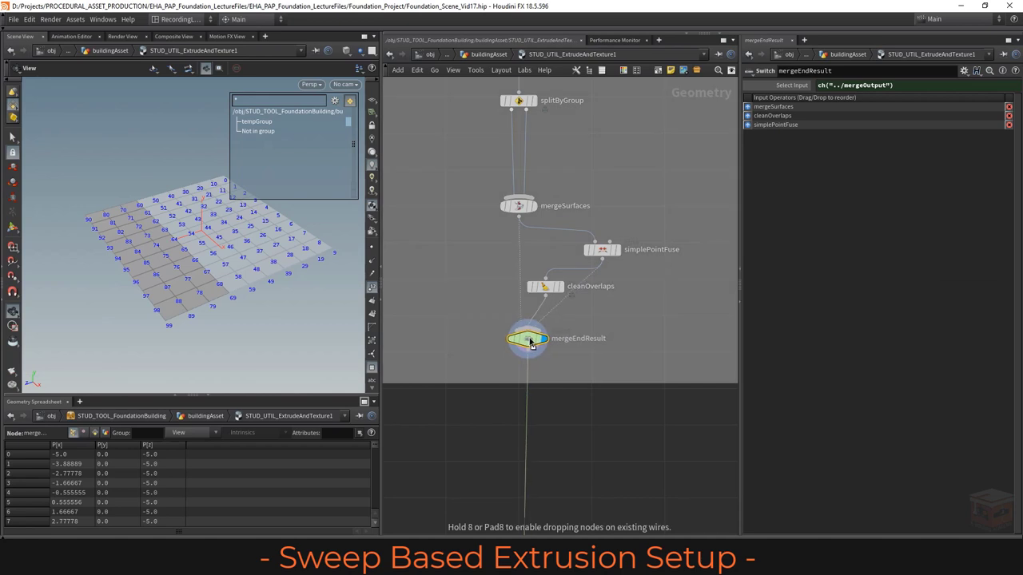
{"action": "scroll", "coordinate": [559, 368], "scroll_direction": "down", "scroll_amount": 3}
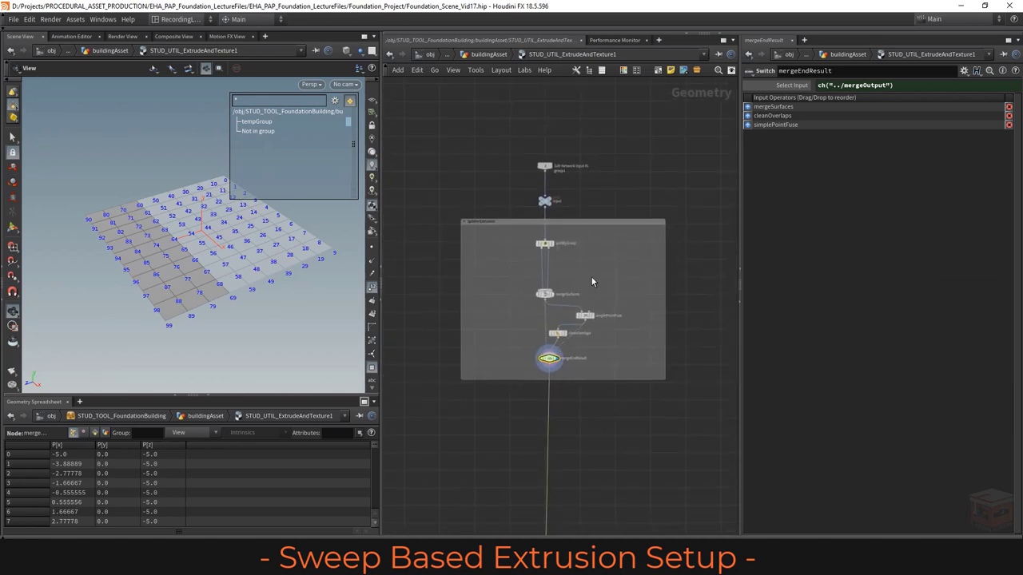
{"action": "left_click_drag", "start_coordinate": [622, 377], "coordinate": [515, 271]}
{"action": "scroll", "coordinate": [612, 264], "scroll_direction": "down", "scroll_amount": 1}
{"action": "middle_click_drag", "start_coordinate": [619, 290], "coordinate": [622, 253]}
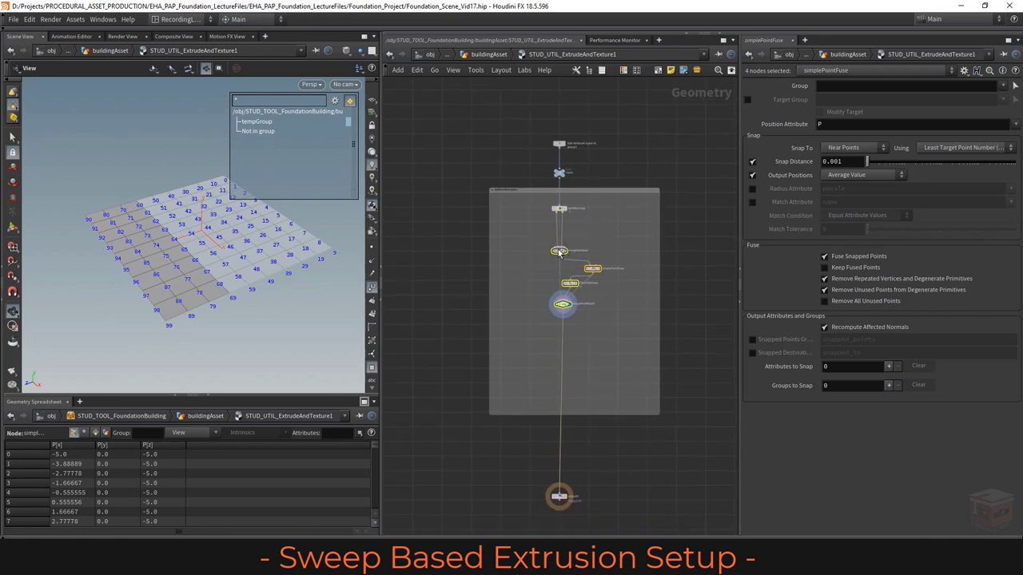
{"action": "left_click_drag", "start_coordinate": [556, 259], "coordinate": [581, 354]}
{"action": "scroll", "coordinate": [599, 321], "scroll_direction": "down", "scroll_amount": 3}
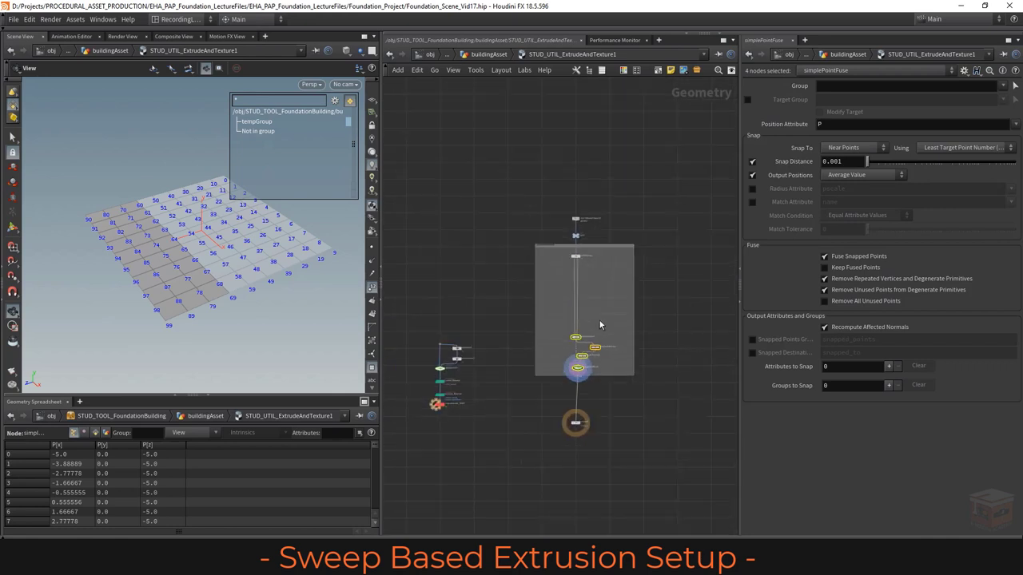
{"action": "scroll", "coordinate": [558, 326], "scroll_direction": "up", "scroll_amount": 4}
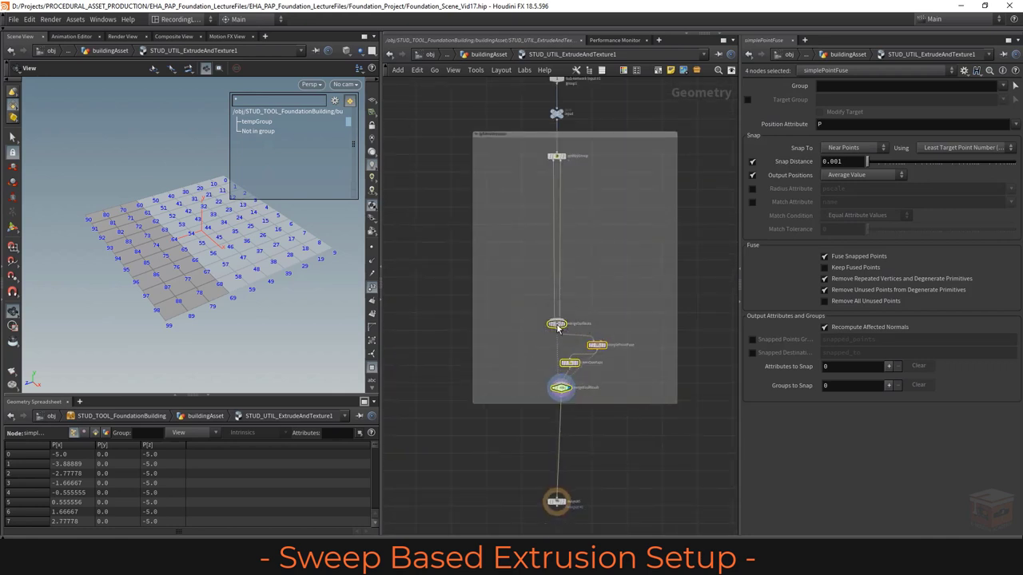
Shorten the SplitForExtrusion box to leave out the merge nodes, and enclose those nodes with the output node in a new network box
{"action": "left_click_drag", "start_coordinate": [557, 326], "coordinate": [605, 258]}
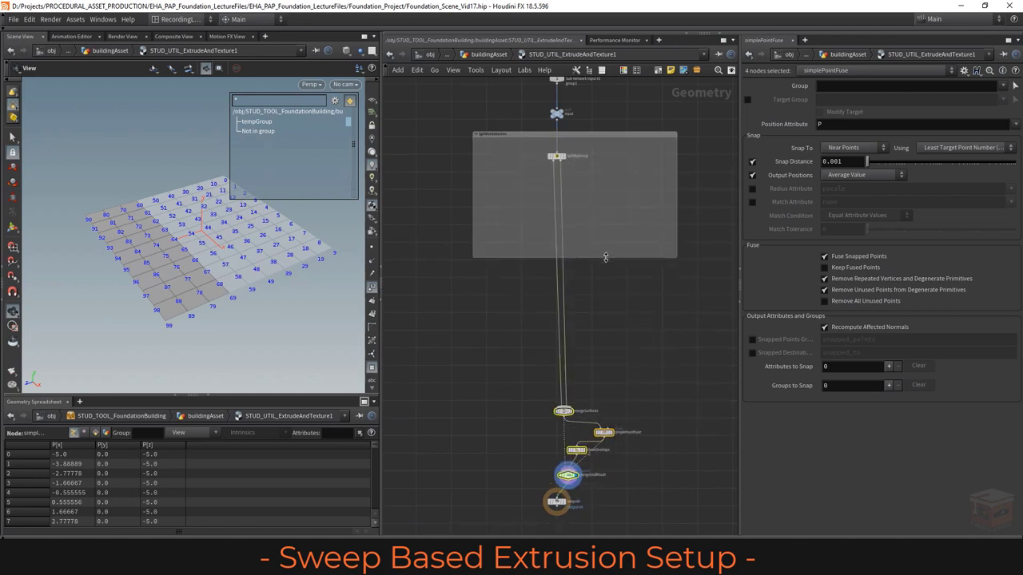
{"action": "left_click_drag", "start_coordinate": [572, 420], "coordinate": [561, 415]}
{"action": "key", "text": "shift+o"}
{"action": "key", "text": "ctrl+z"}
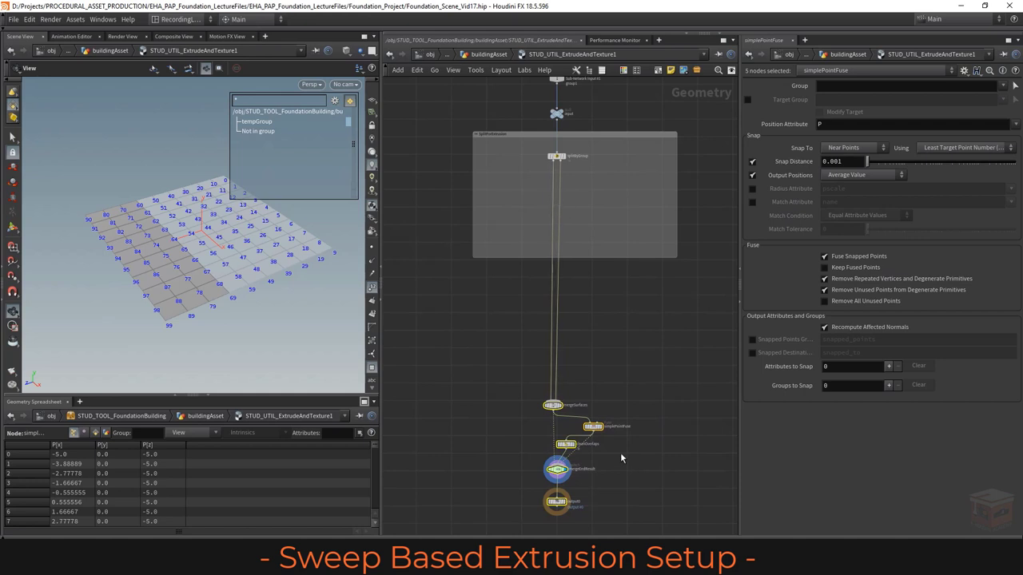
{"action": "key", "text": "shift+o"}
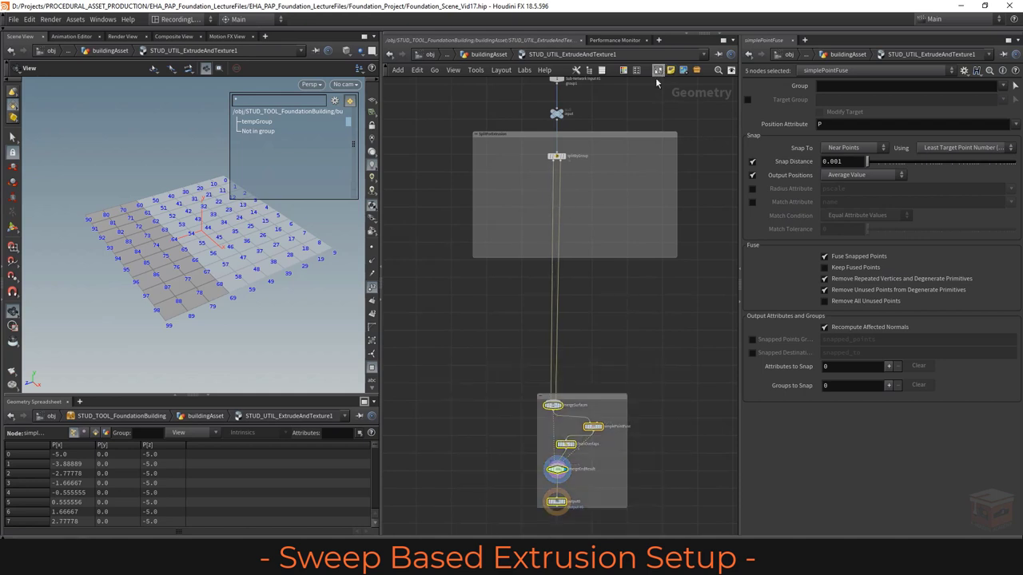
Enlarge the new network box around the merge and output nodes and title it Output
{"action": "middle_click_drag", "start_coordinate": [614, 402], "coordinate": [628, 283]}
{"action": "left_click_drag", "start_coordinate": [642, 389], "coordinate": [680, 407]}
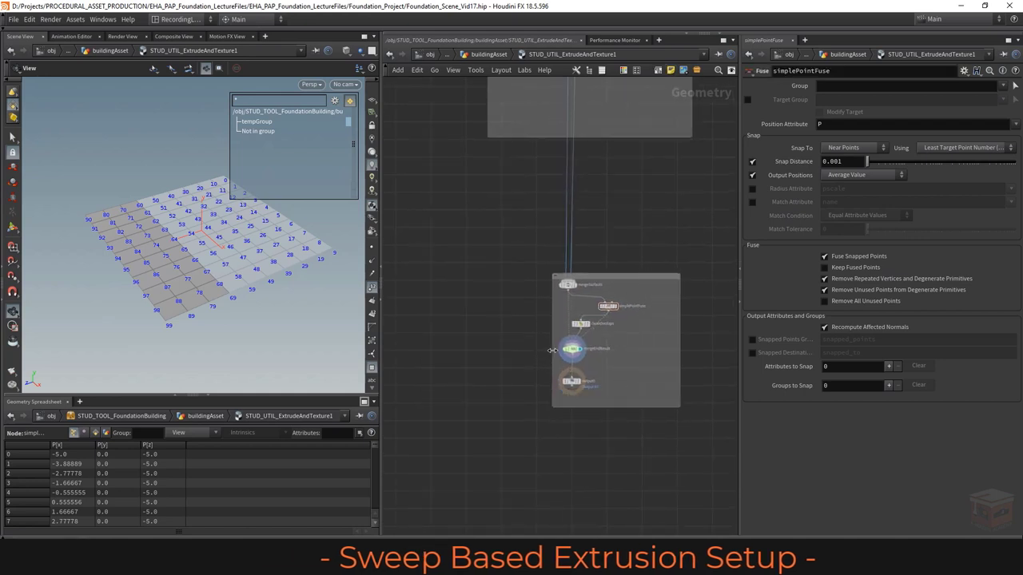
{"action": "scroll", "coordinate": [538, 248], "scroll_direction": "up", "scroll_amount": 5}
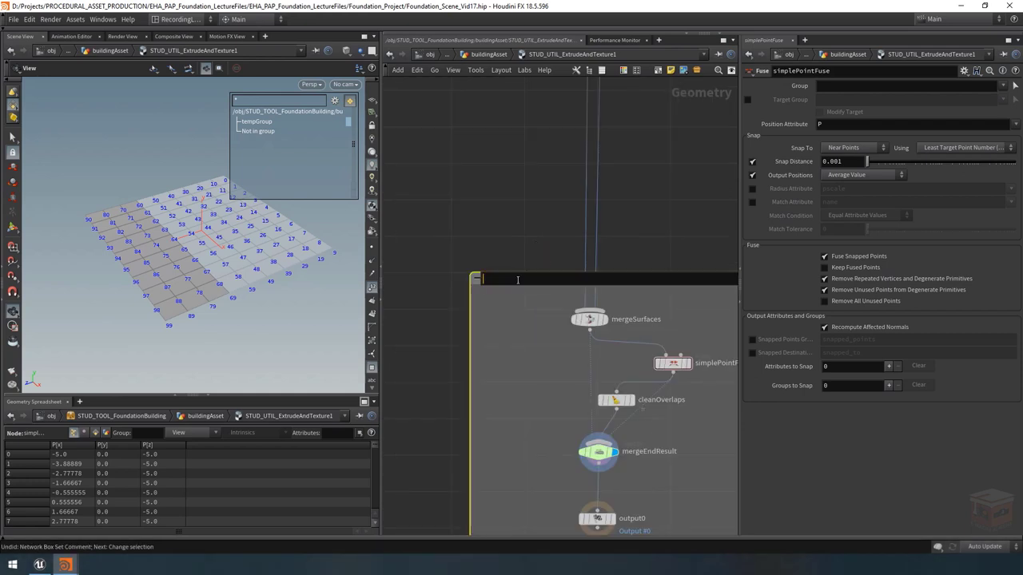
{"action": "double_click", "coordinate": [510, 280]}
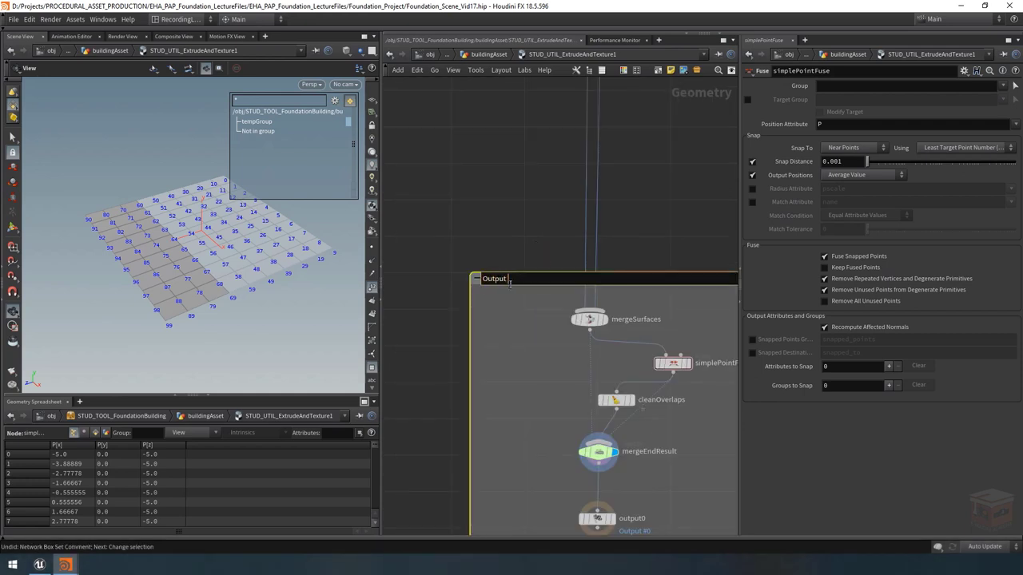
{"action": "key", "text": "Return"}
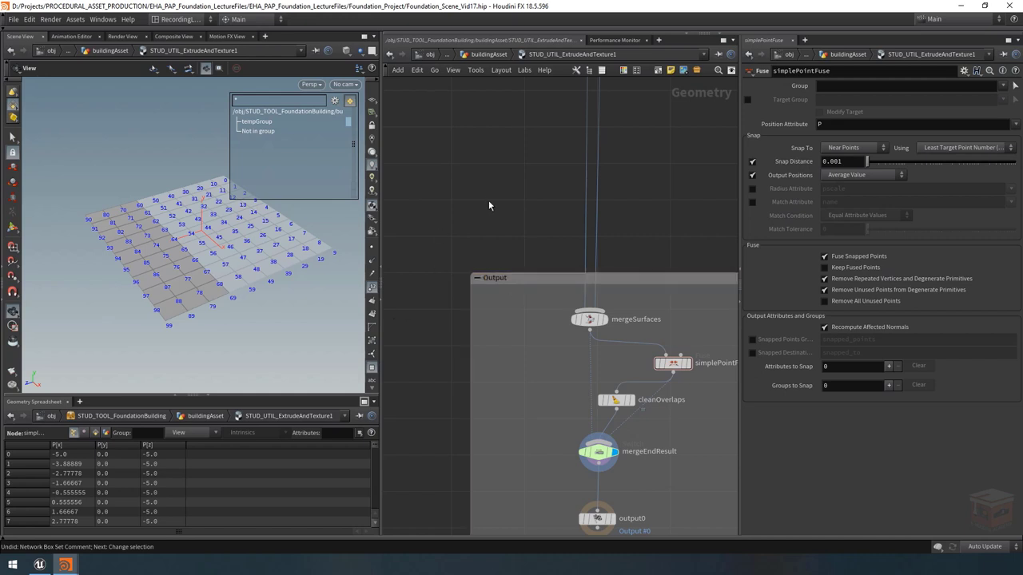
Display the result of splitByGroup and hide the group list in the viewport
{"action": "scroll", "coordinate": [589, 187], "scroll_direction": "down", "scroll_amount": 5}
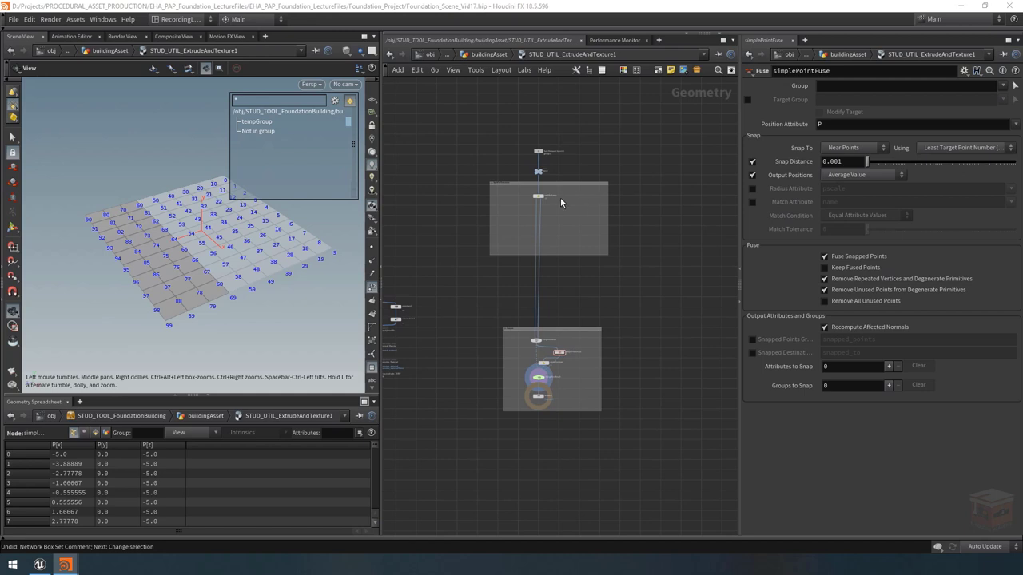
{"action": "scroll", "coordinate": [560, 204], "scroll_direction": "up", "scroll_amount": 4}
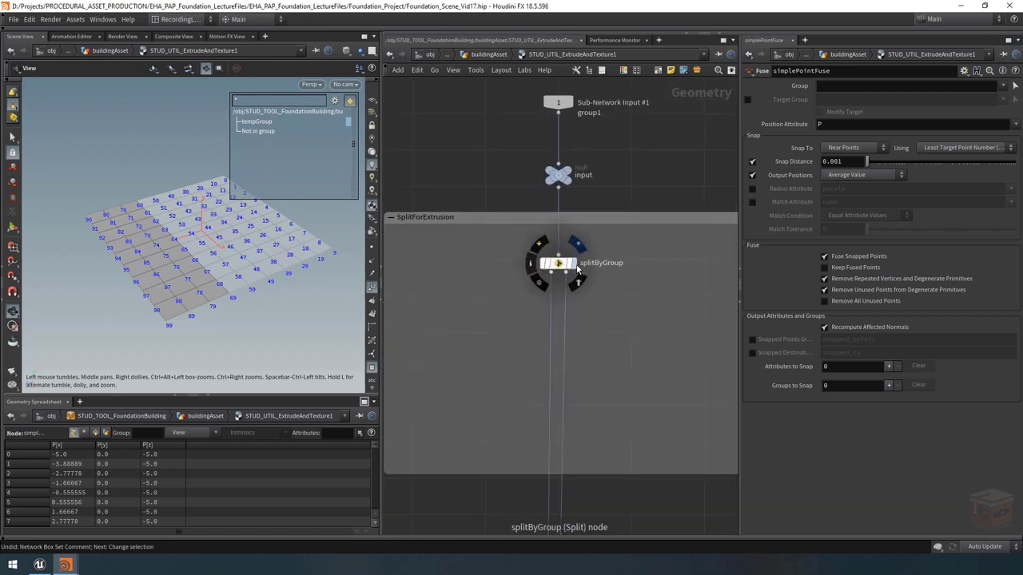
{"action": "left_click", "coordinate": [569, 263]}
{"action": "mouse_move", "coordinate": [220, 276]}
{"action": "left_mouse_down"}
{"action": "mouse_move", "coordinate": [251, 279]}
{"action": "mouse_move", "coordinate": [239, 272]}
{"action": "left_mouse_up"}
{"action": "left_click", "coordinate": [372, 368]}
{"action": "middle_click_drag", "start_coordinate": [489, 327], "coordinate": [488, 306]}
{"action": "left_click", "coordinate": [494, 315]}
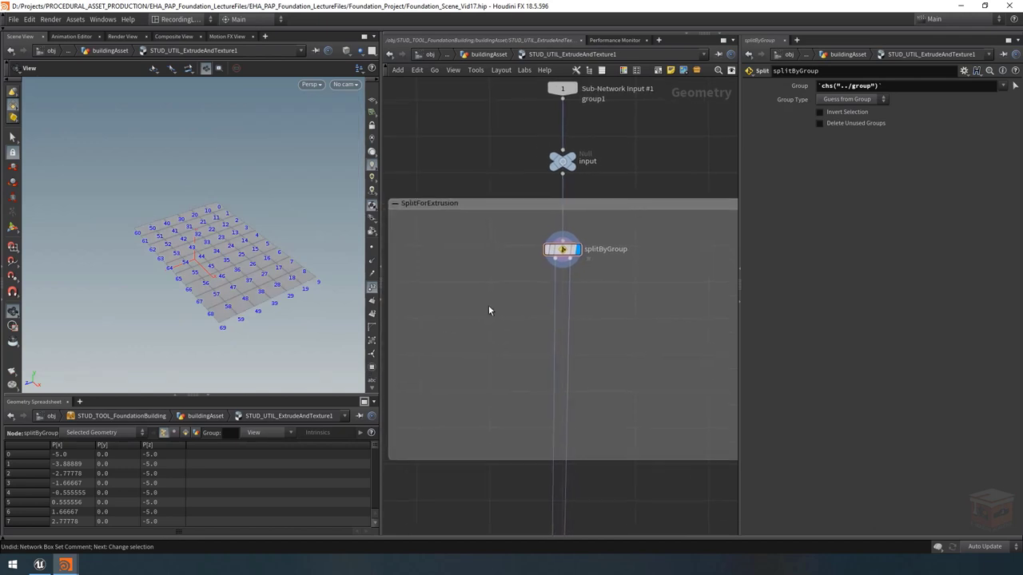
{"action": "key", "text": "Tab"}
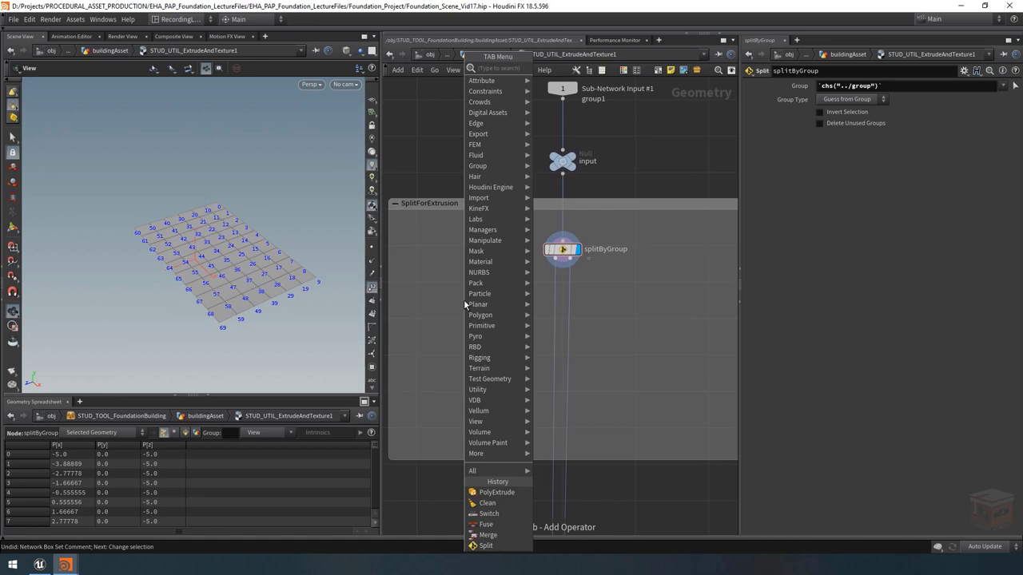
{"action": "type", "text": "poly"}
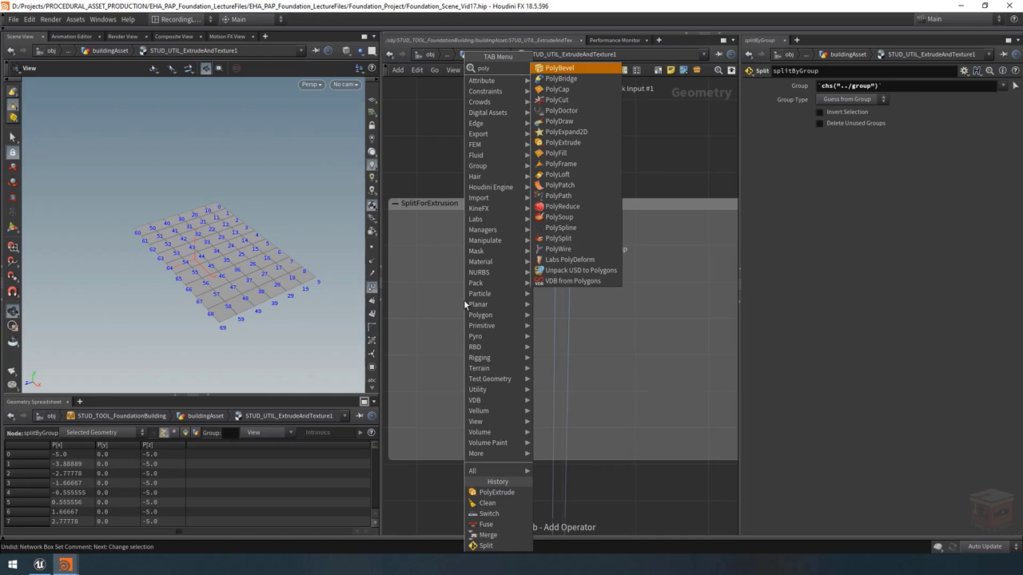
{"action": "type", "text": "extr"}
{"action": "key", "text": "Return"}
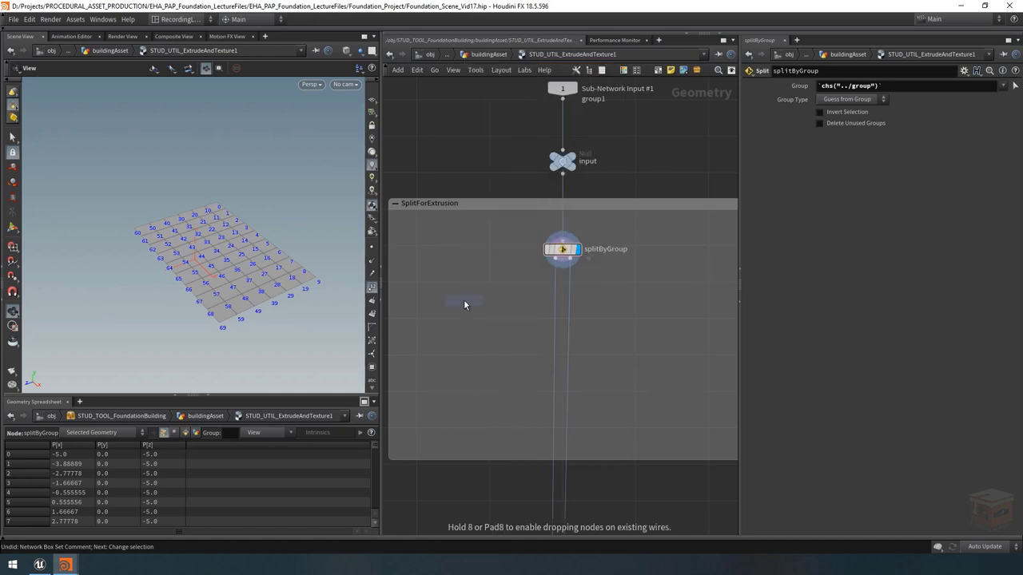
{"action": "left_click", "coordinate": [463, 301]}
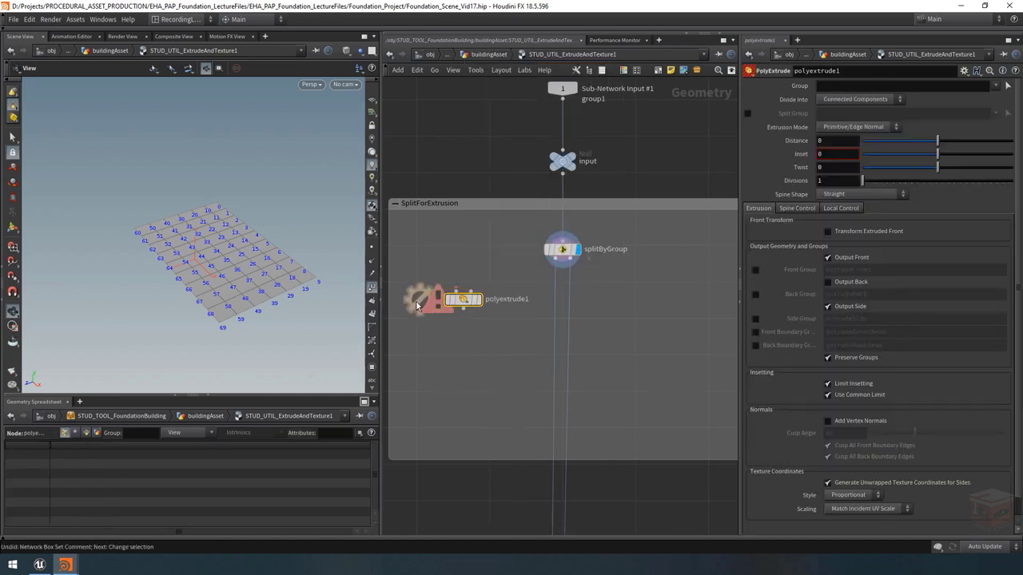
{"action": "scroll", "coordinate": [415, 299], "scroll_direction": "up", "scroll_amount": 2}
{"action": "left_click", "coordinate": [477, 286]}
{"action": "left_click", "coordinate": [603, 258]}
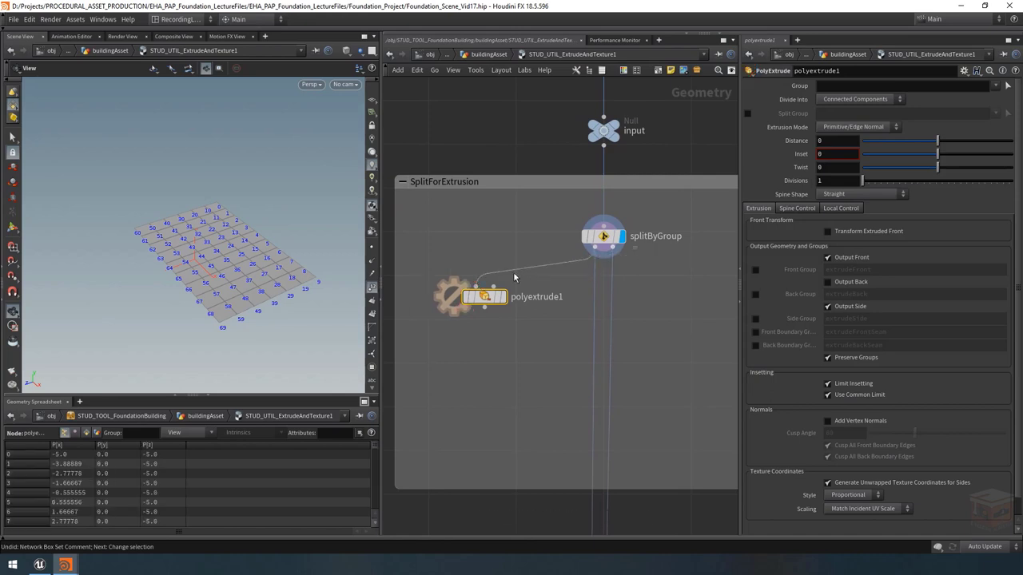
{"action": "left_click", "coordinate": [604, 236], "text": "shift"}
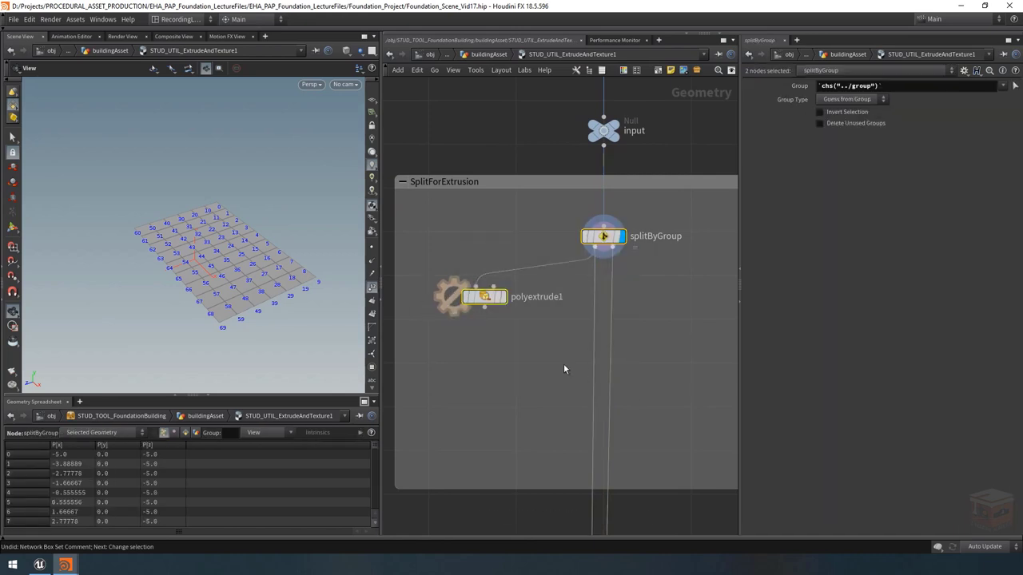
{"action": "left_click_drag", "start_coordinate": [469, 243], "coordinate": [503, 326]}
{"action": "key", "text": "Delete"}
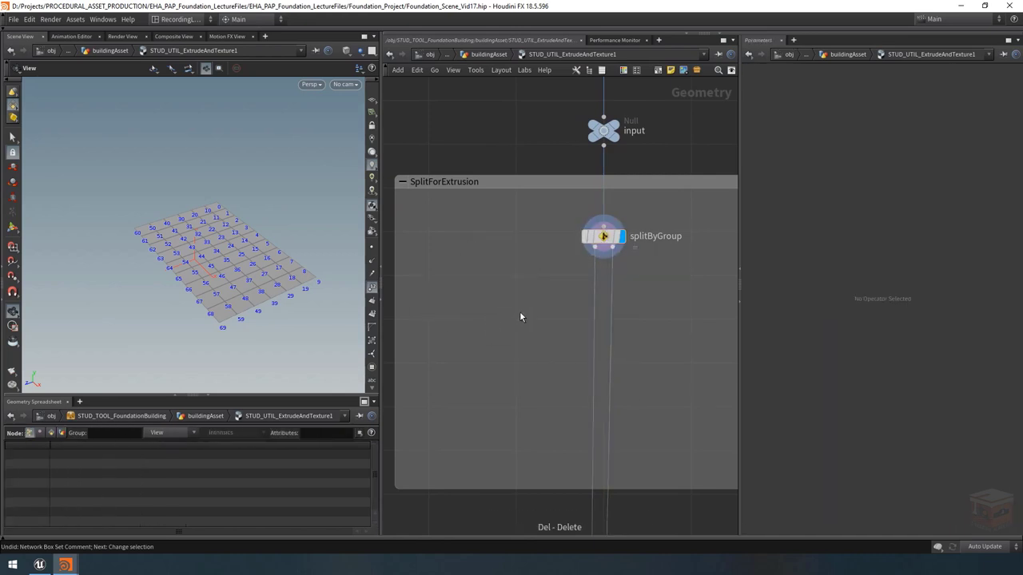
Add a Sweep node inside the SplitForExtrusion box, beside and slightly below splitByGroup
{"action": "scroll", "coordinate": [492, 316], "scroll_direction": "down", "scroll_amount": 2}
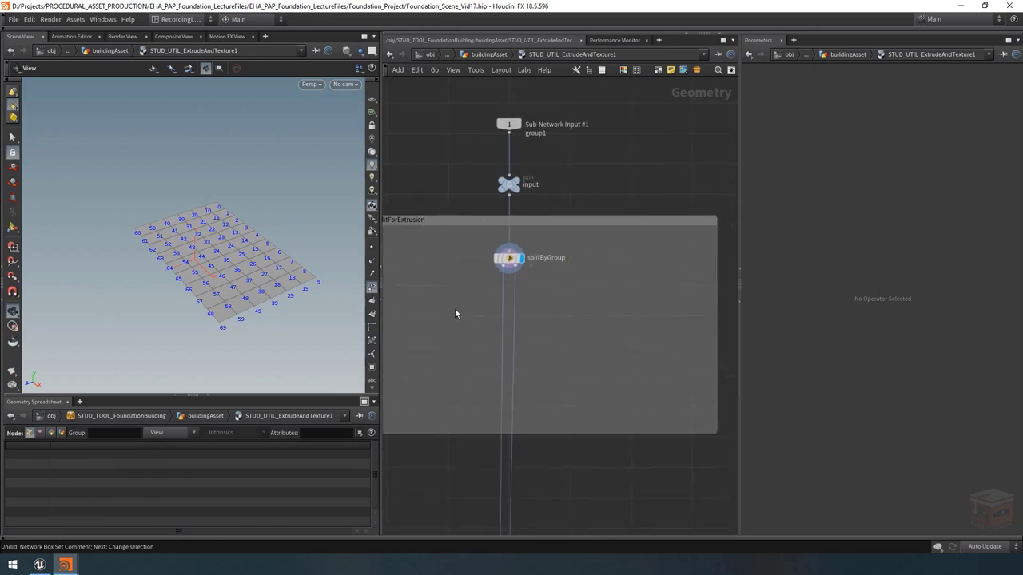
{"action": "middle_click_drag", "start_coordinate": [553, 310], "coordinate": [521, 311]}
{"action": "key", "text": "Tab"}
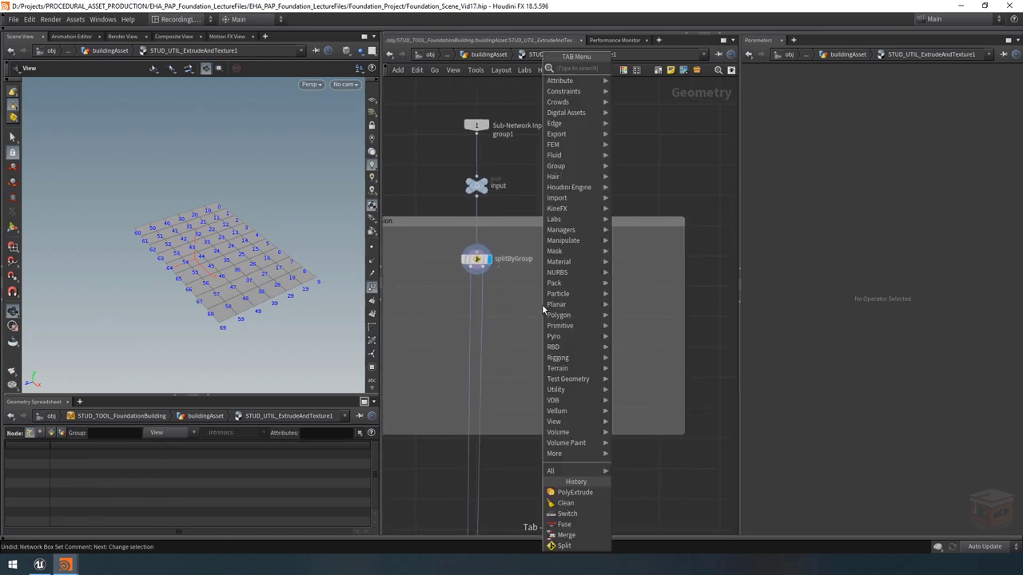
{"action": "type", "text": "swe"}
{"action": "key", "text": "Return"}
{"action": "left_click", "coordinate": [575, 299]}
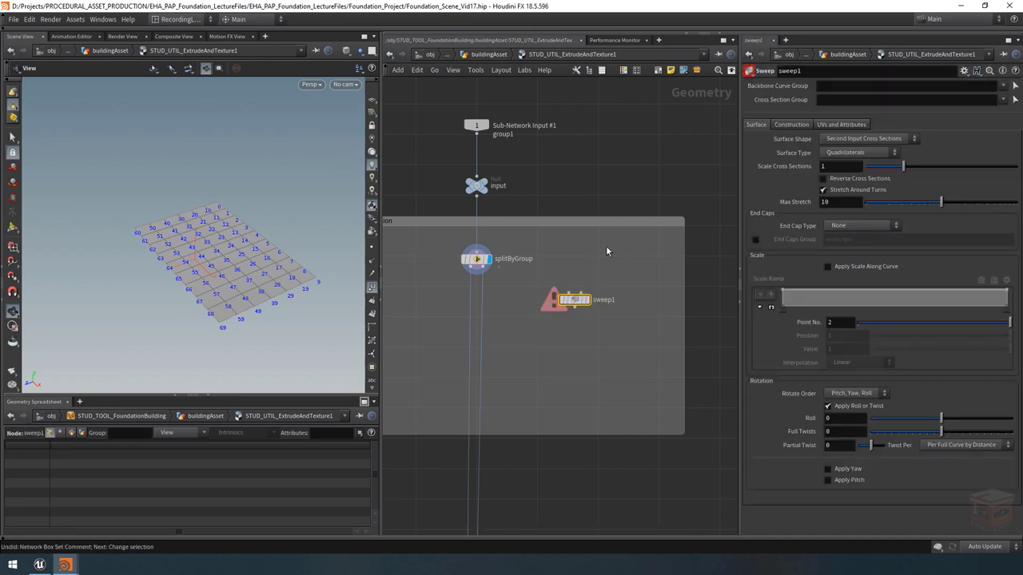
Wire the first output of splitByGroup into the first input of the Sweep node and display the Sweep node
{"action": "left_click", "coordinate": [471, 270]}
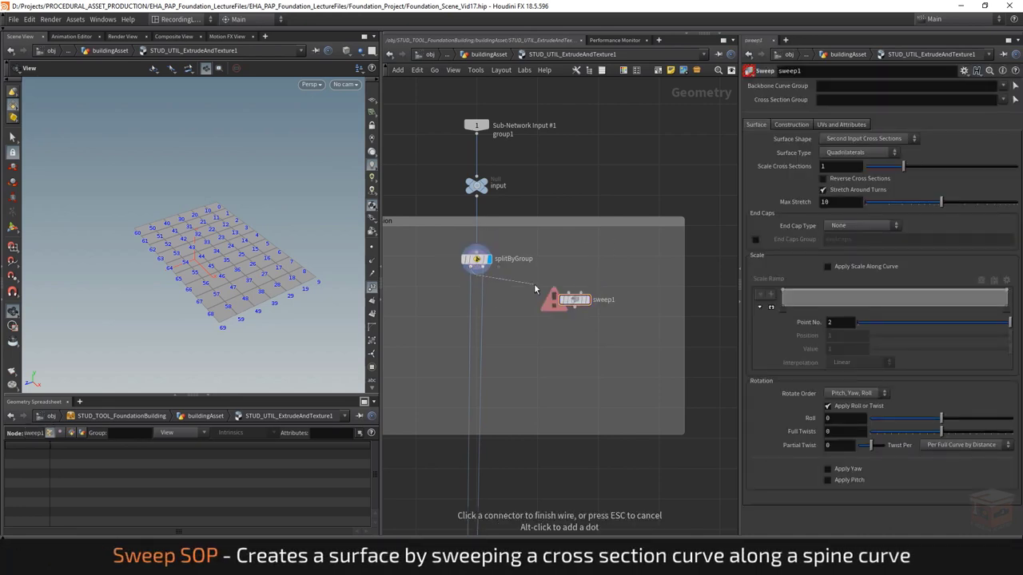
{"action": "left_click", "coordinate": [566, 291]}
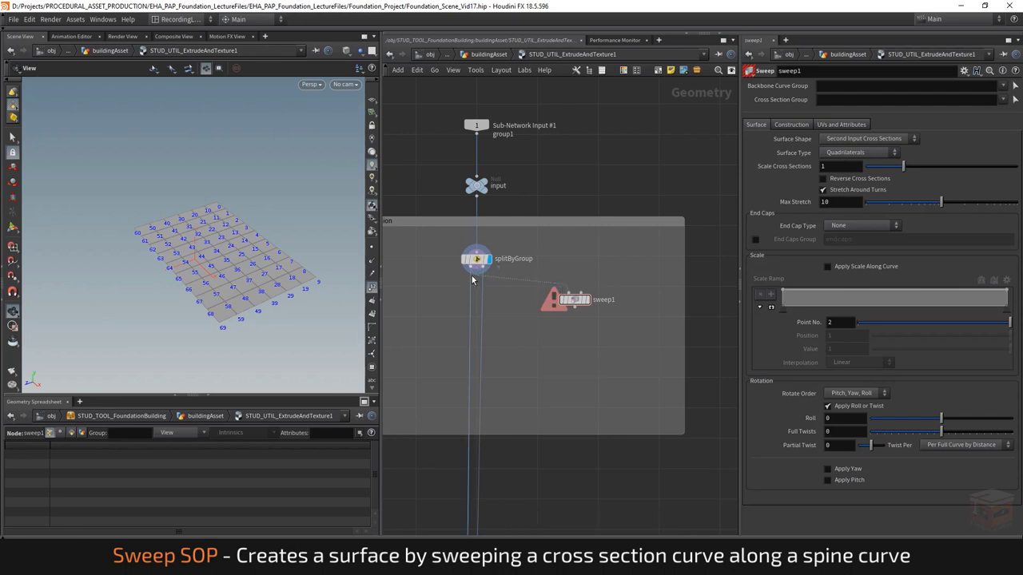
{"action": "left_click_drag", "start_coordinate": [471, 314], "coordinate": [448, 311]}
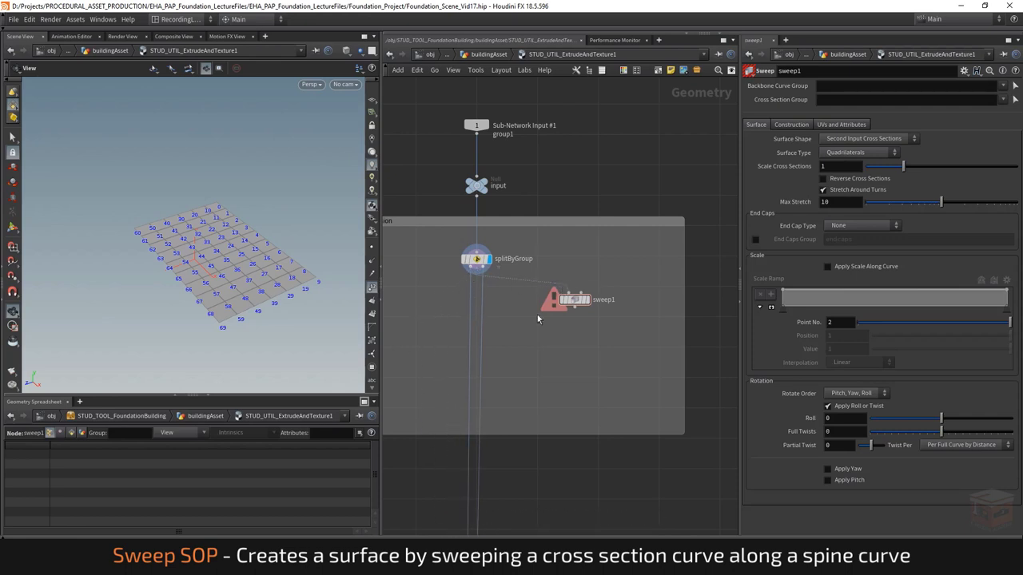
{"action": "left_click", "coordinate": [586, 300]}
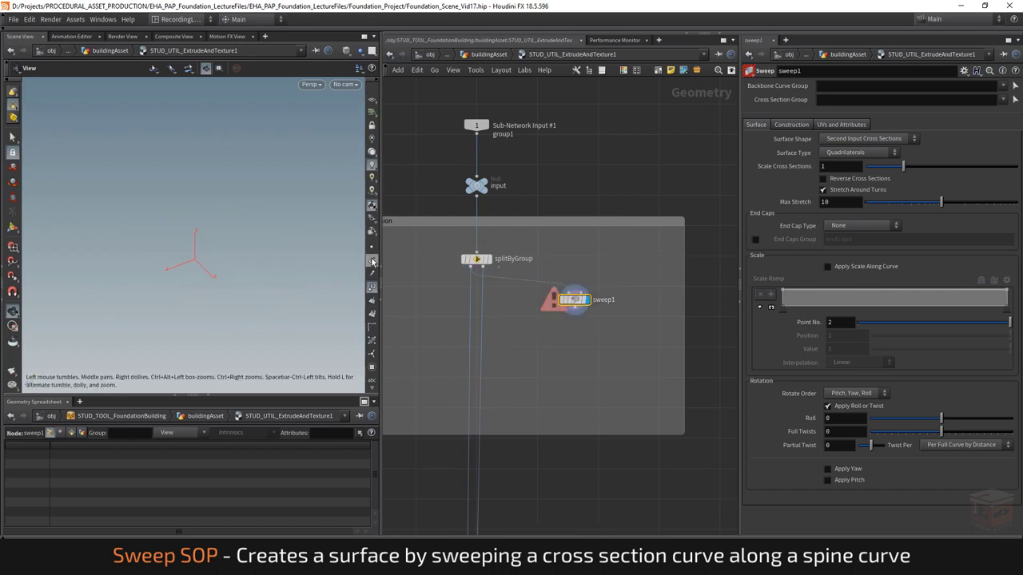
{"action": "scroll", "coordinate": [590, 300], "scroll_direction": "up", "scroll_amount": 2}
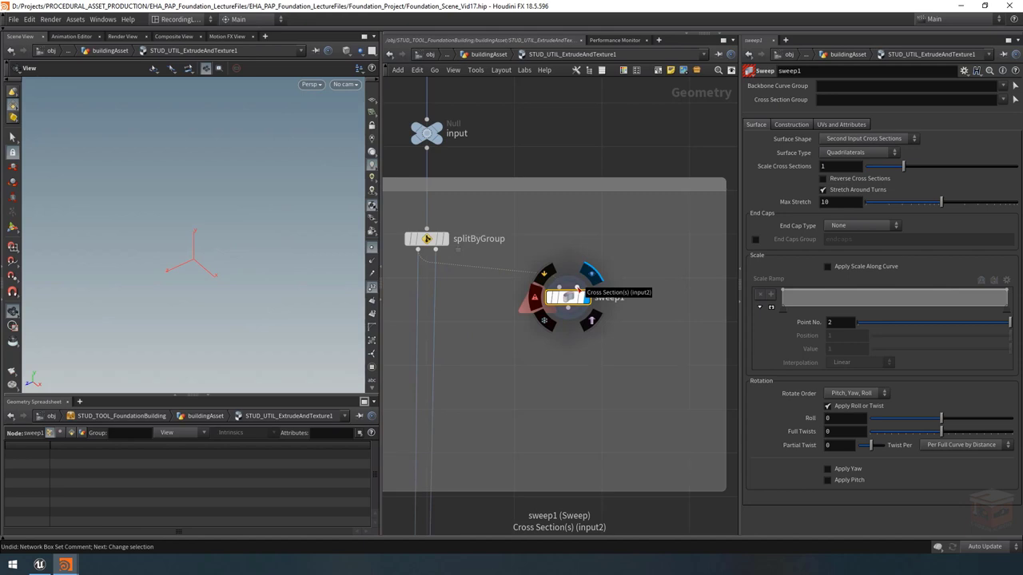
{"action": "scroll", "coordinate": [578, 289], "scroll_direction": "up", "scroll_amount": 3}
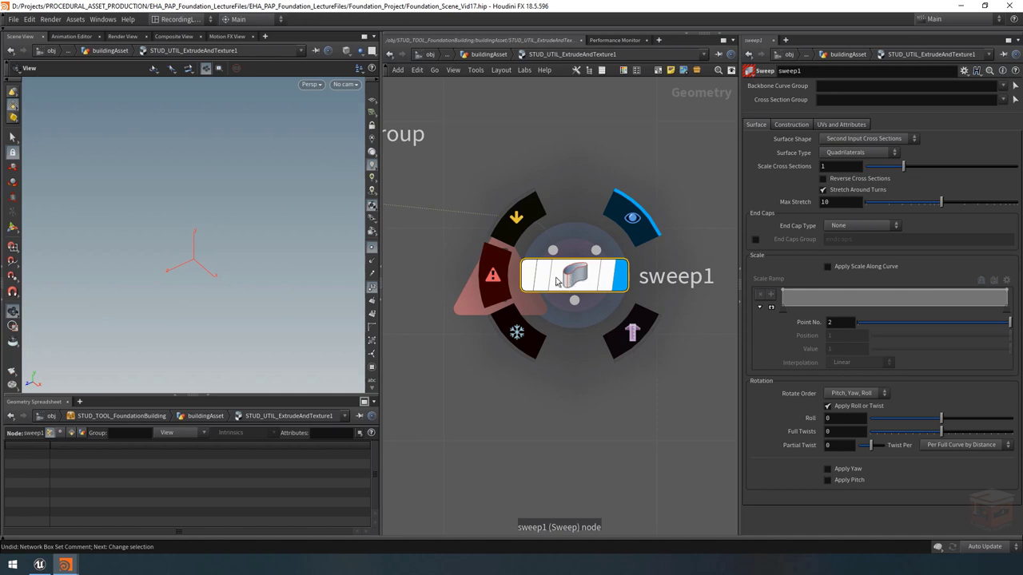
{"action": "scroll", "coordinate": [572, 278], "scroll_direction": "down", "scroll_amount": 5}
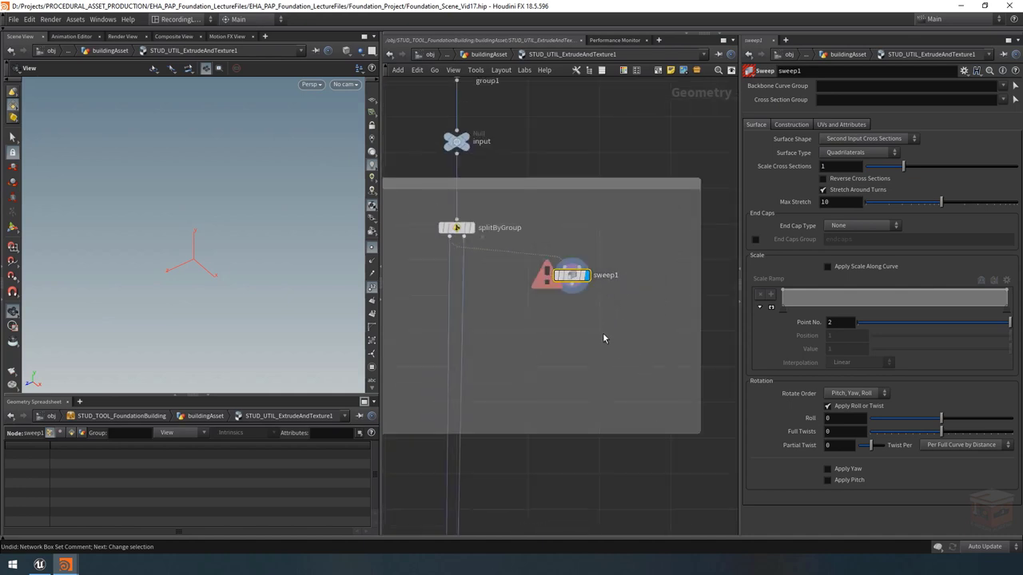
{"action": "middle_click_drag", "start_coordinate": [603, 339], "coordinate": [635, 356]}
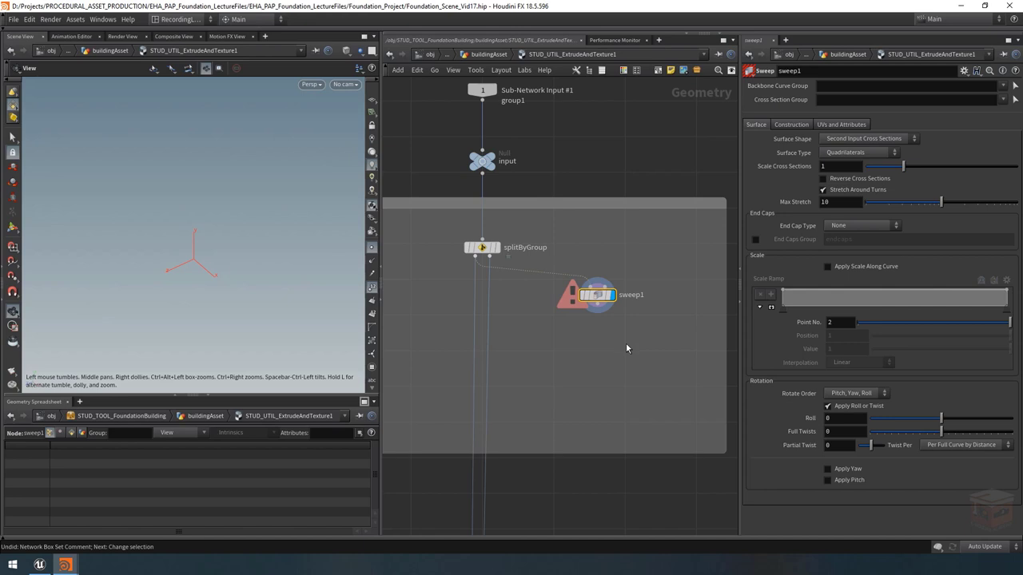
{"action": "middle_click_drag", "start_coordinate": [639, 356], "coordinate": [625, 363]}
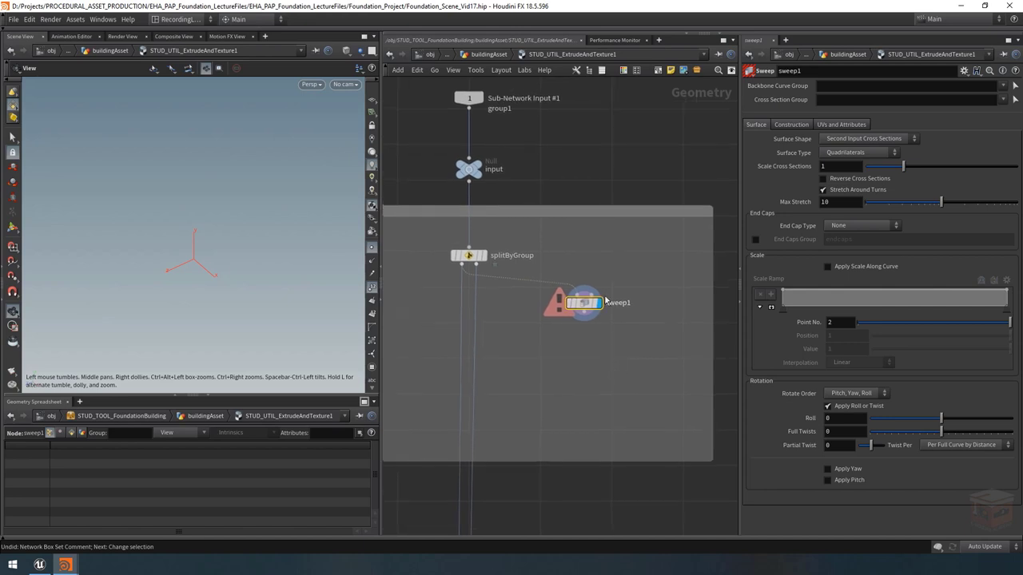
Add a Line node above the Sweep node and wire it into the Sweep's Cross Section(s) input, adjusting the positions of both nodes
{"action": "scroll", "coordinate": [626, 256], "scroll_direction": "up", "scroll_amount": 2}
{"action": "key", "text": "Tab"}
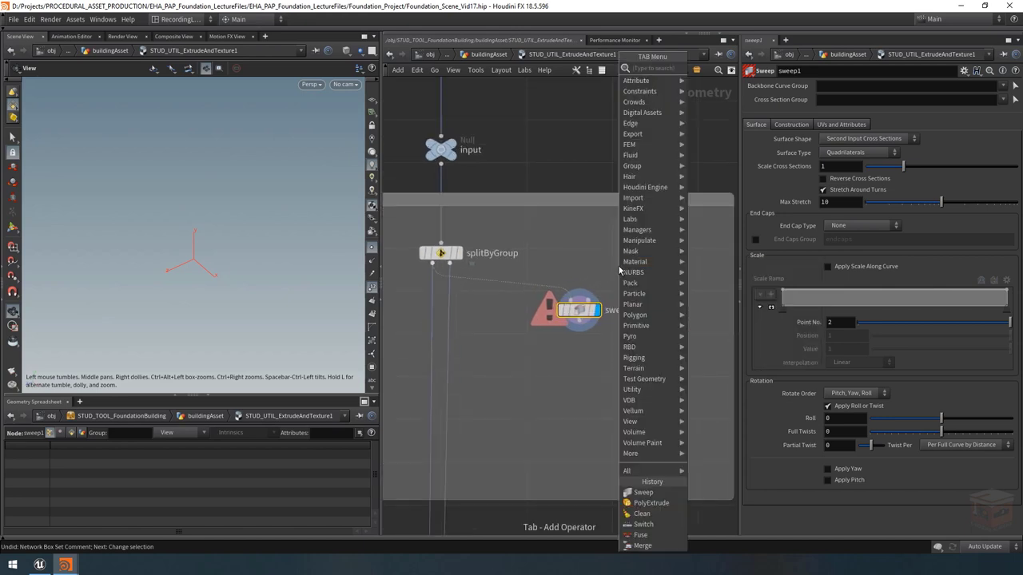
{"action": "type", "text": "line"}
{"action": "key", "text": "Return"}
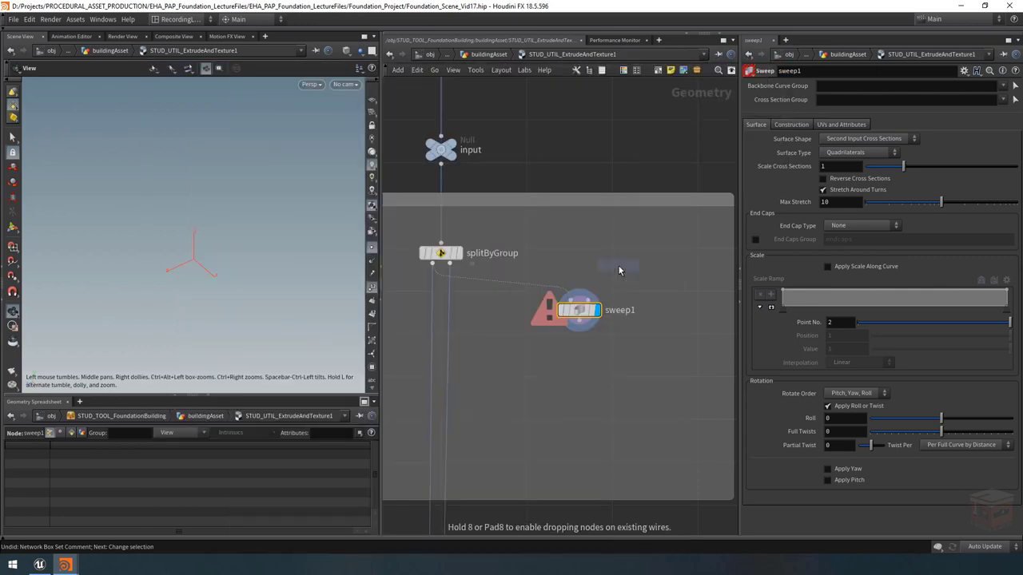
{"action": "left_click", "coordinate": [618, 270]}
{"action": "left_click", "coordinate": [612, 274]}
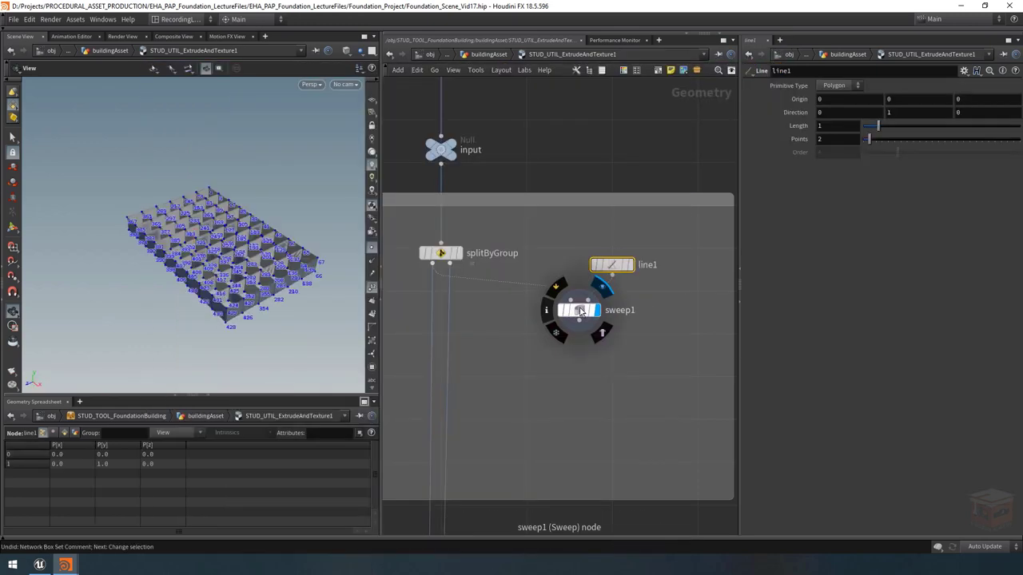
{"action": "left_click_drag", "start_coordinate": [581, 308], "coordinate": [573, 306]}
{"action": "left_click_drag", "start_coordinate": [615, 265], "coordinate": [617, 267]}
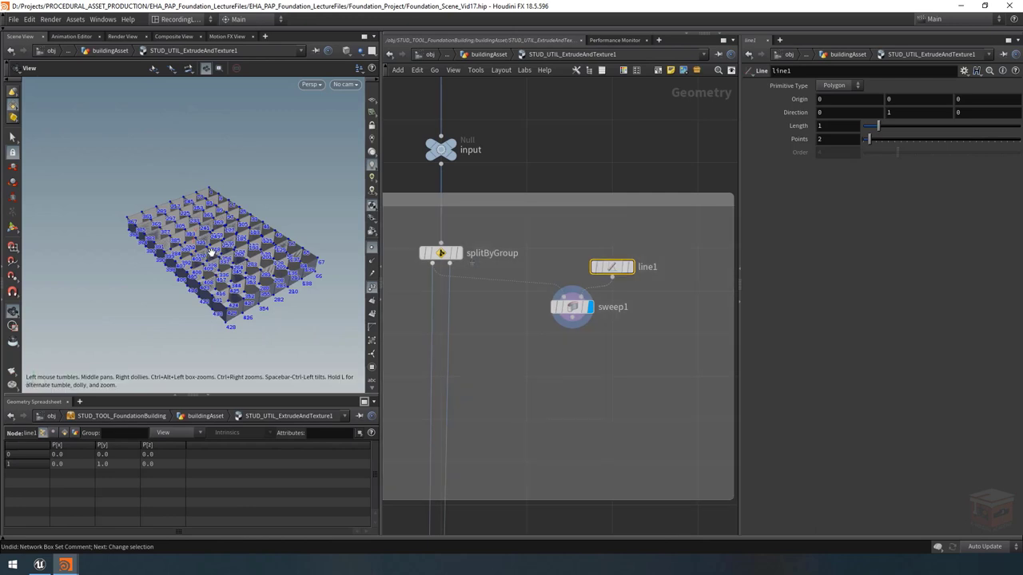
Hide the point numbers in the viewport and look over the swept walls on the grid
{"action": "scroll", "coordinate": [208, 240], "scroll_direction": "up", "scroll_amount": 5}
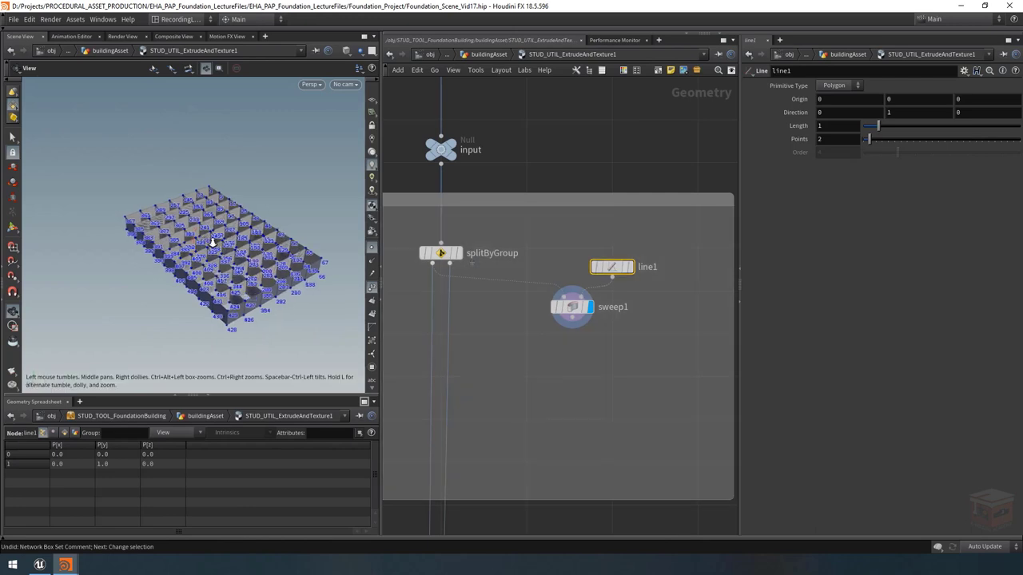
{"action": "left_click", "coordinate": [373, 292]}
{"action": "scroll", "coordinate": [205, 218], "scroll_direction": "down", "scroll_amount": 5}
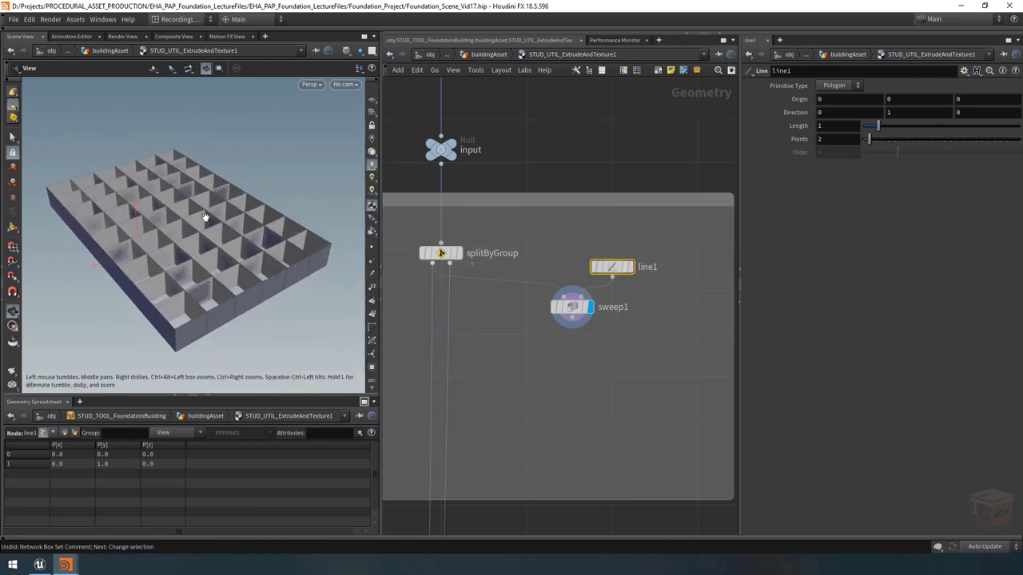
Compare the splitByGroup geometry with the sweep1 result by switching the display between the two nodes
{"action": "scroll", "coordinate": [206, 217], "scroll_direction": "down", "scroll_amount": 1}
{"action": "left_click_drag", "start_coordinate": [205, 217], "coordinate": [213, 227]}
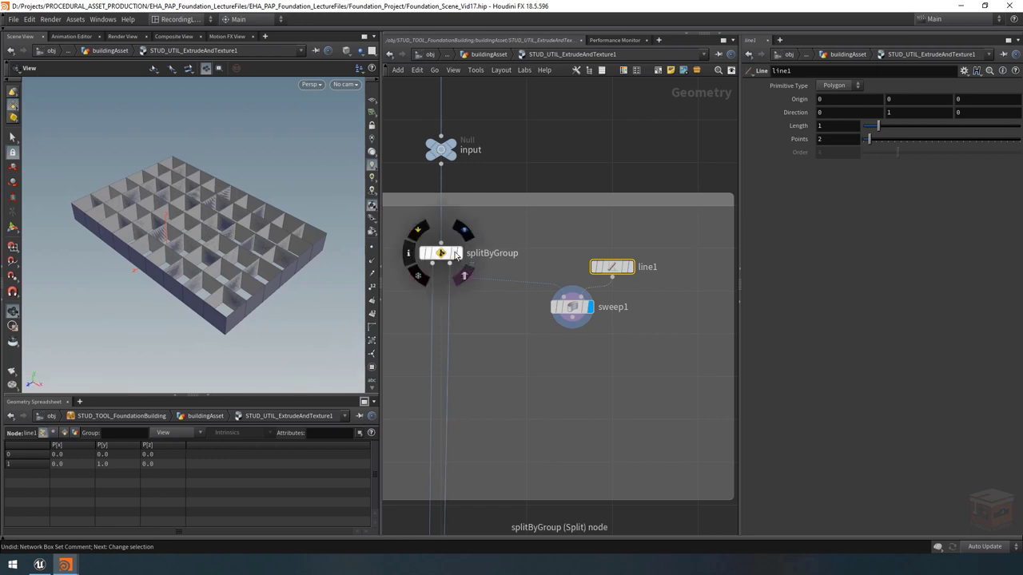
{"action": "left_click", "coordinate": [457, 253]}
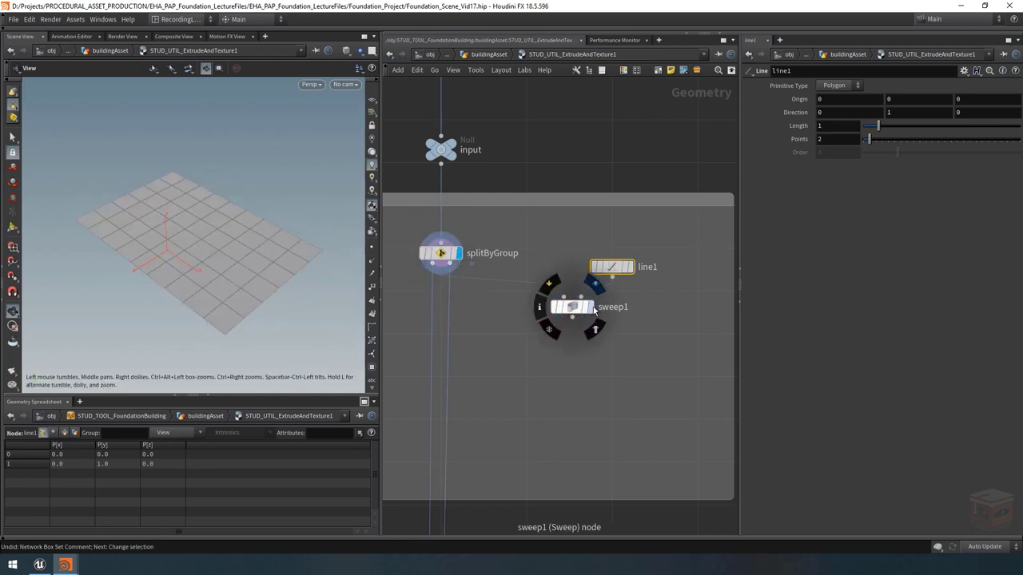
{"action": "left_click", "coordinate": [592, 308]}
{"action": "left_click", "coordinate": [570, 307]}
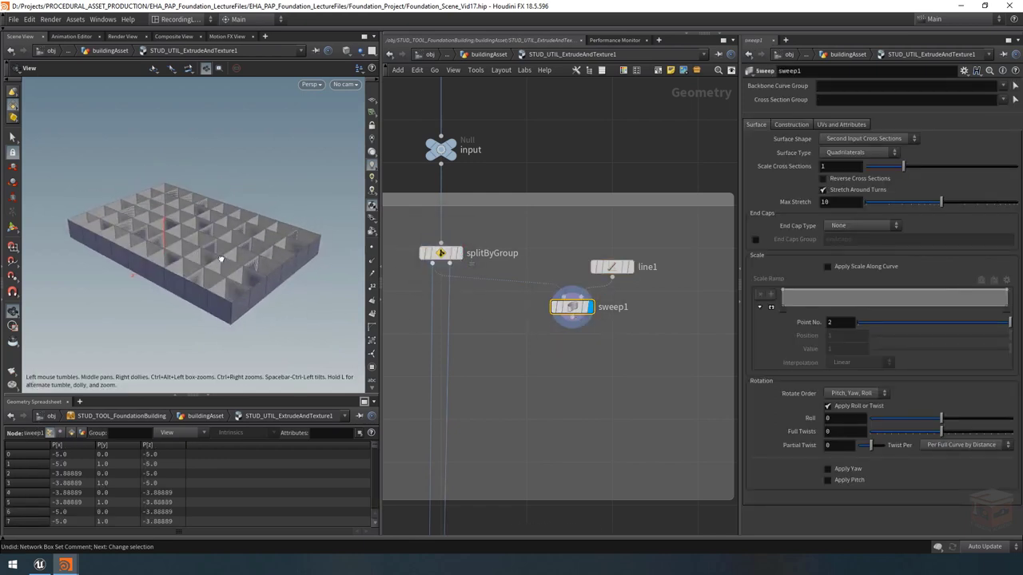
{"action": "mouse_move", "coordinate": [221, 259]}
{"action": "left_mouse_down"}
{"action": "mouse_move", "coordinate": [209, 245]}
{"action": "mouse_move", "coordinate": [227, 253]}
{"action": "left_mouse_up"}
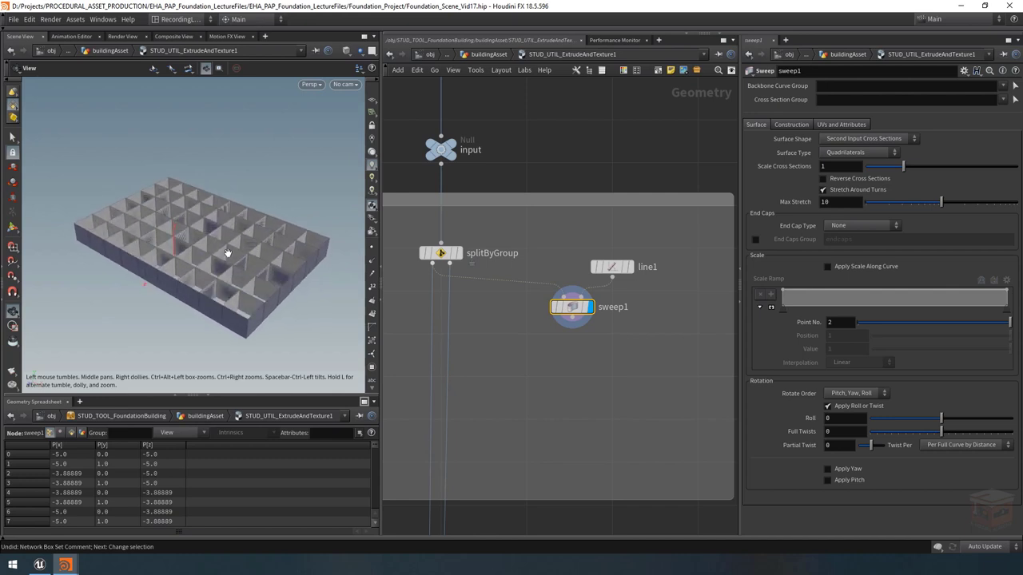
Move the Line and Sweep nodes farther away from splitByGroup and display the splitByGroup node
{"action": "middle_click_drag", "start_coordinate": [632, 349], "coordinate": [645, 364]}
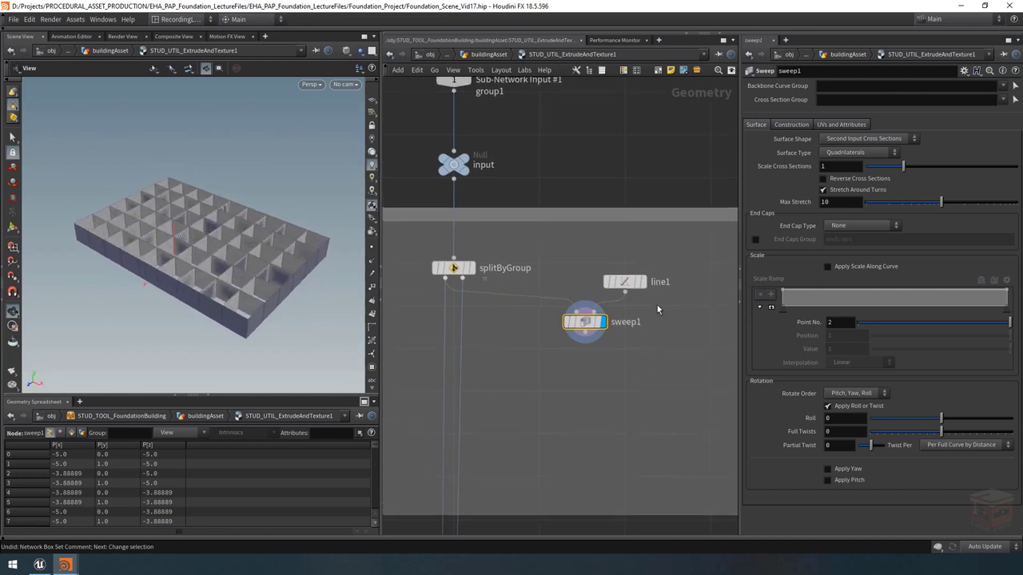
{"action": "left_click_drag", "start_coordinate": [683, 257], "coordinate": [636, 341]}
{"action": "left_click", "coordinate": [543, 320]}
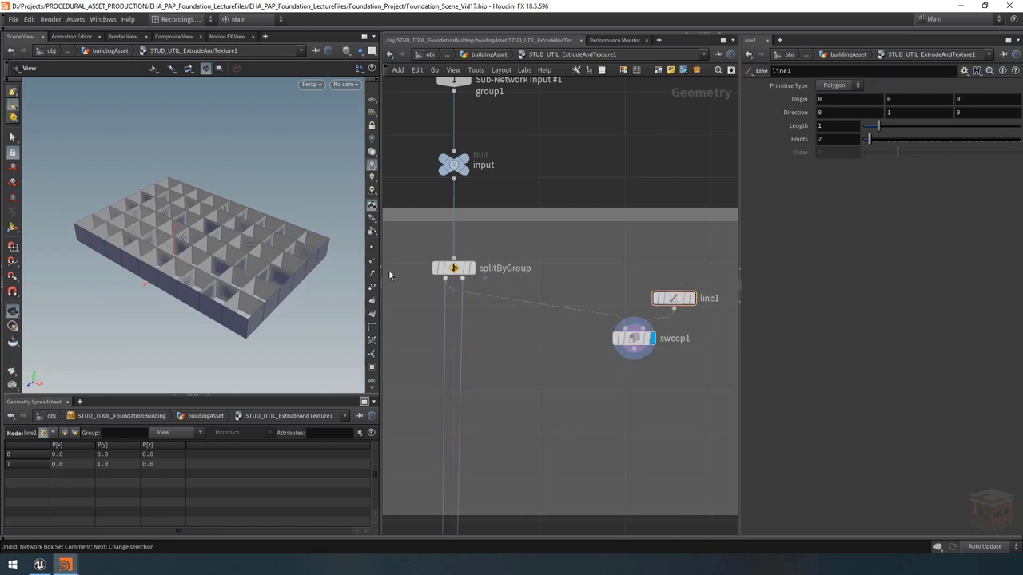
{"action": "left_click", "coordinate": [476, 245]}
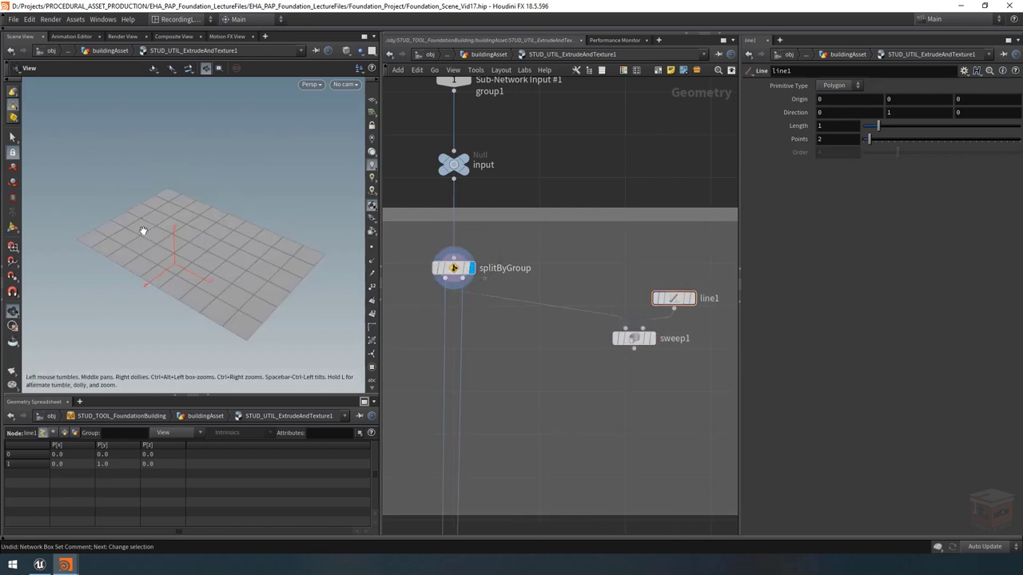
Insert a Divide node between the first output of splitByGroup and the Sweep's first input, and display the Divide node
{"action": "key", "text": "ctrl+z"}
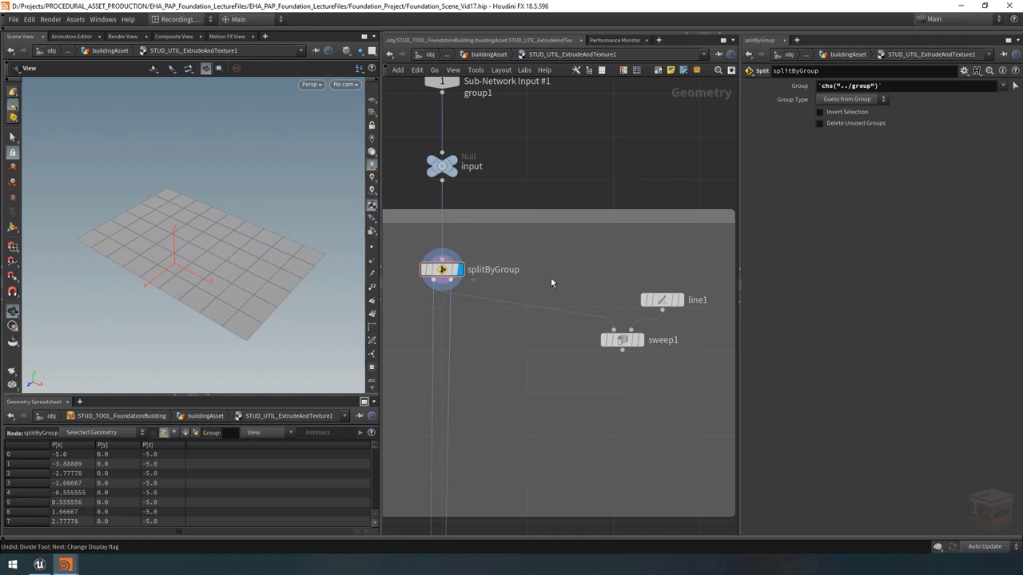
{"action": "key", "text": "Tab"}
{"action": "type", "text": "div"}
{"action": "key", "text": "Return"}
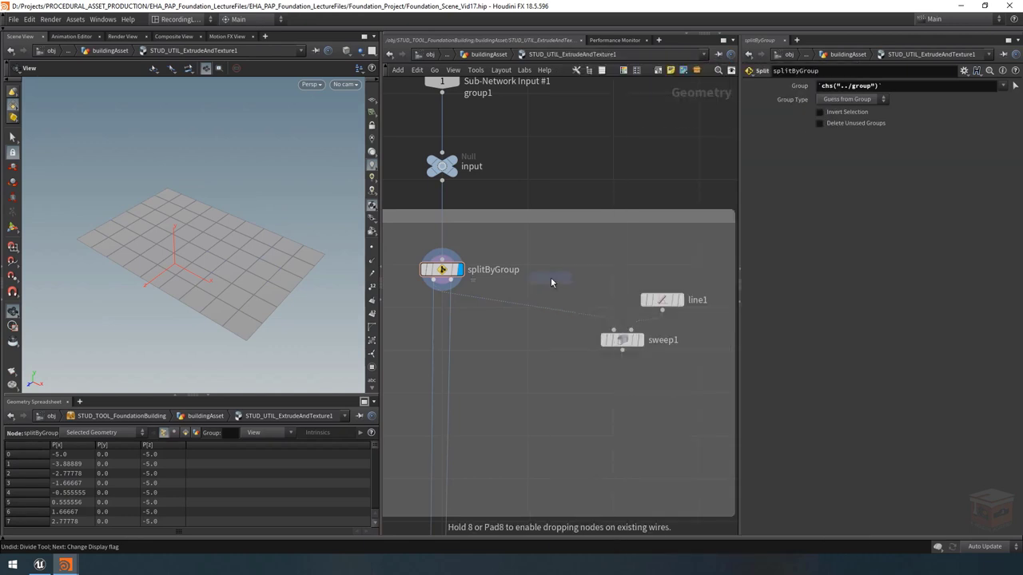
{"action": "left_click", "coordinate": [550, 277]}
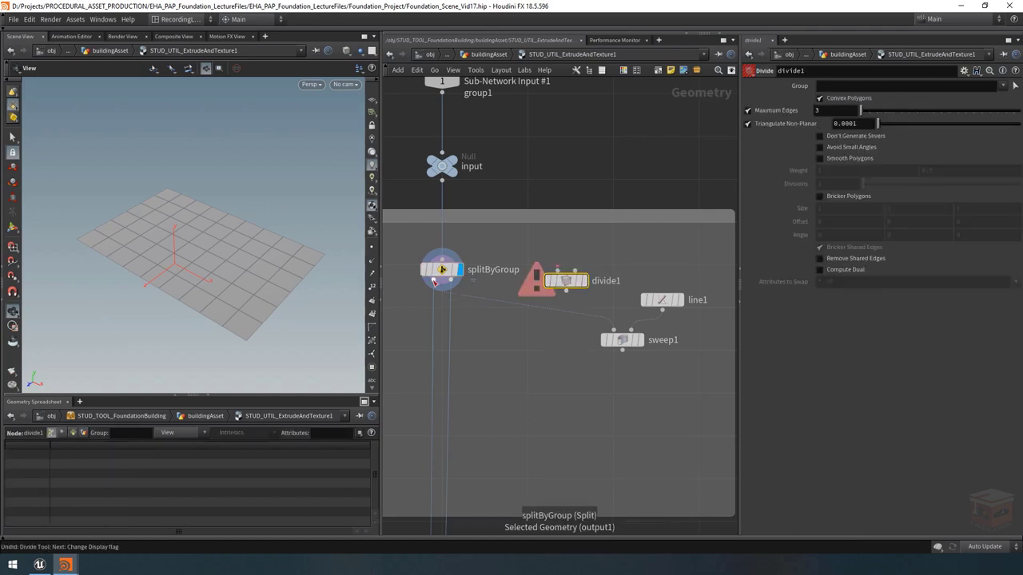
{"action": "left_click", "coordinate": [434, 281]}
{"action": "left_click", "coordinate": [566, 272]}
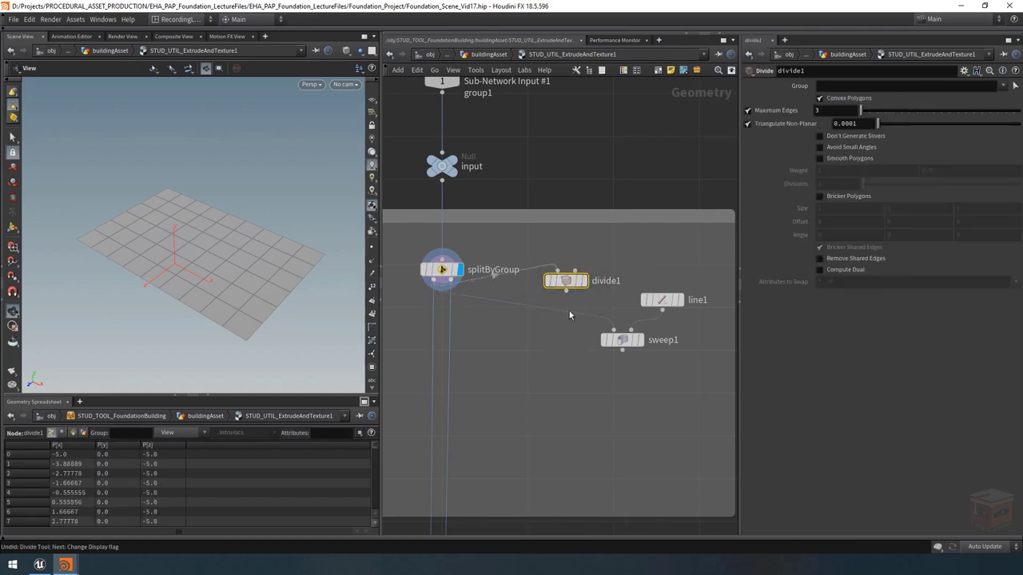
{"action": "left_click_drag", "start_coordinate": [568, 282], "coordinate": [534, 310]}
{"action": "key", "text": "r"}
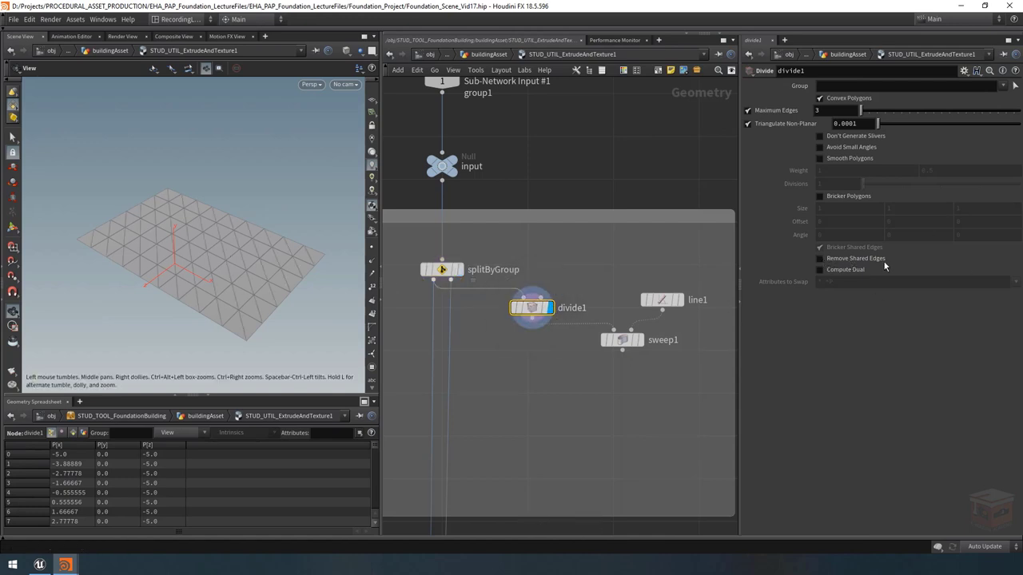
Turn on Remove Shared Edges for the Divide node and show the points in the viewport
{"action": "left_click", "coordinate": [839, 262]}
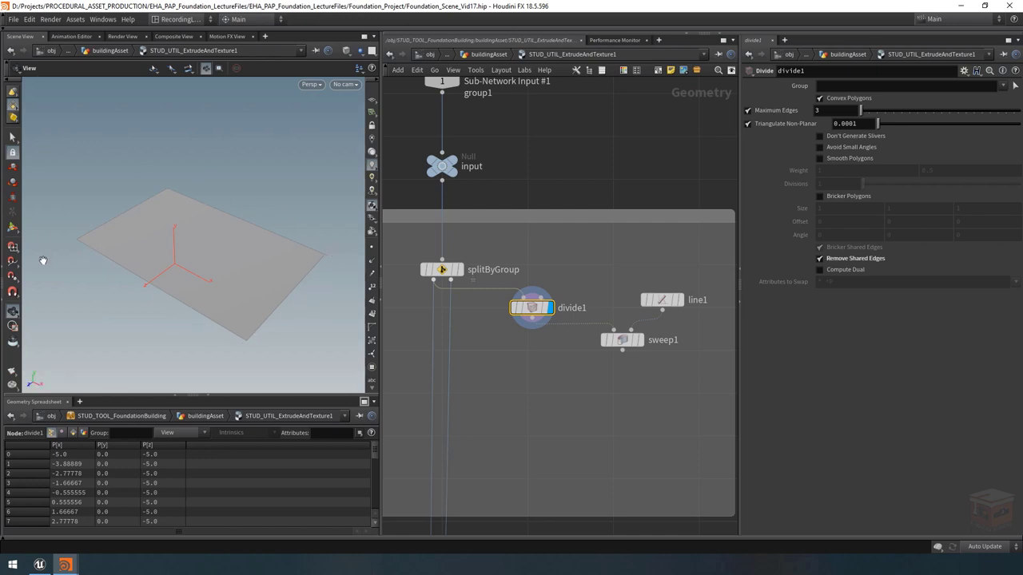
{"action": "mouse_move", "coordinate": [192, 276]}
{"action": "left_mouse_down"}
{"action": "mouse_move", "coordinate": [198, 204]}
{"action": "mouse_move", "coordinate": [201, 281]}
{"action": "left_mouse_up"}
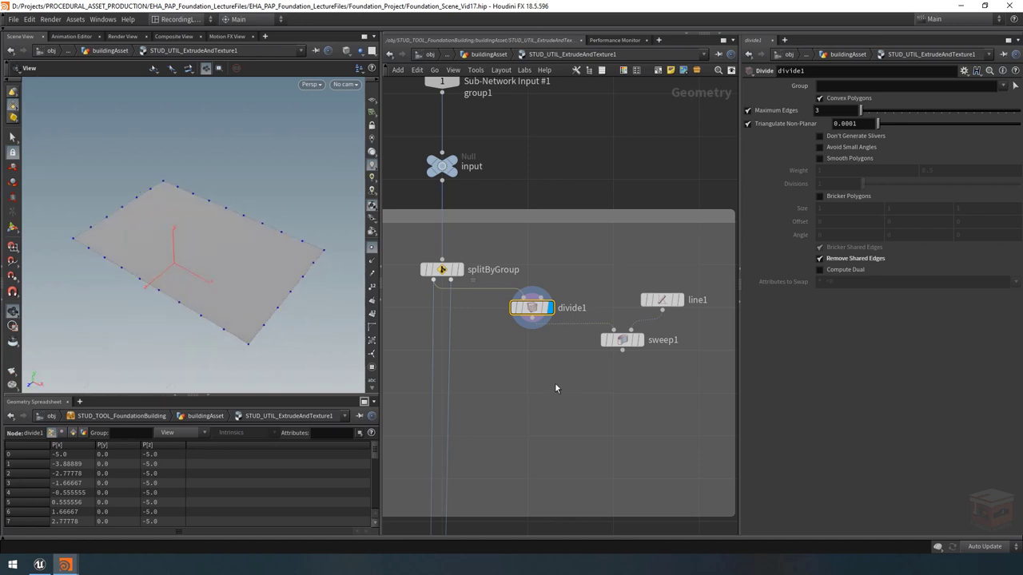
{"action": "key", "text": "h"}
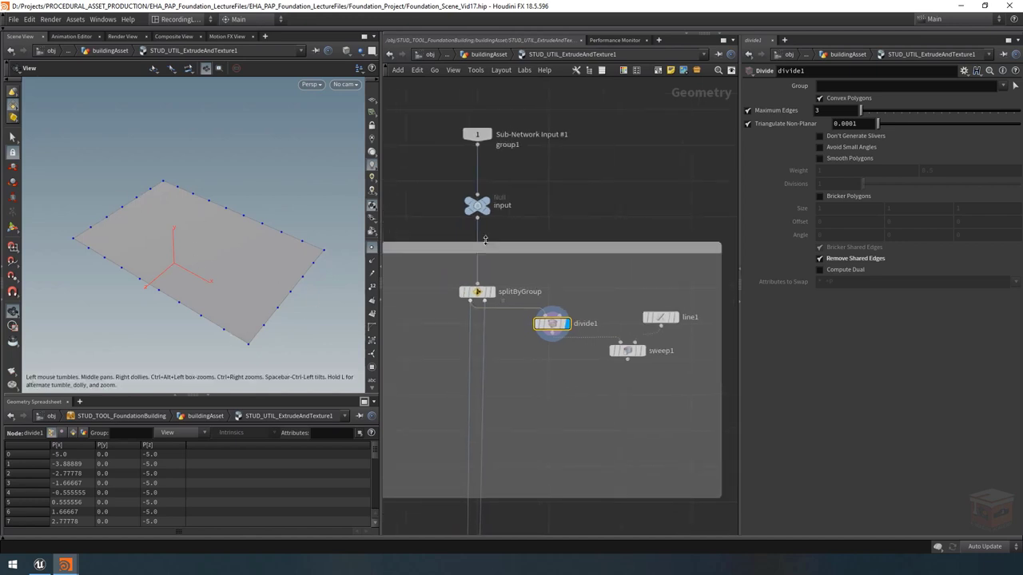
Go up to the buildingAsset network, display grid2 and delete primitives 22-23, 29-33, 38-42 and 48-51 from the grid's middle
{"action": "left_click", "coordinate": [491, 55]}
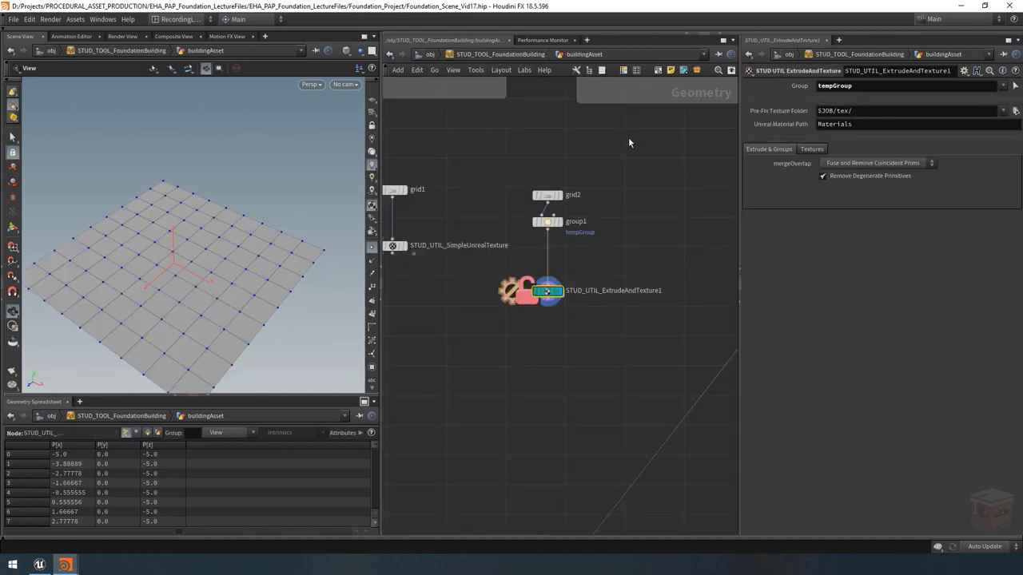
{"action": "left_click_drag", "start_coordinate": [552, 230], "coordinate": [551, 192]}
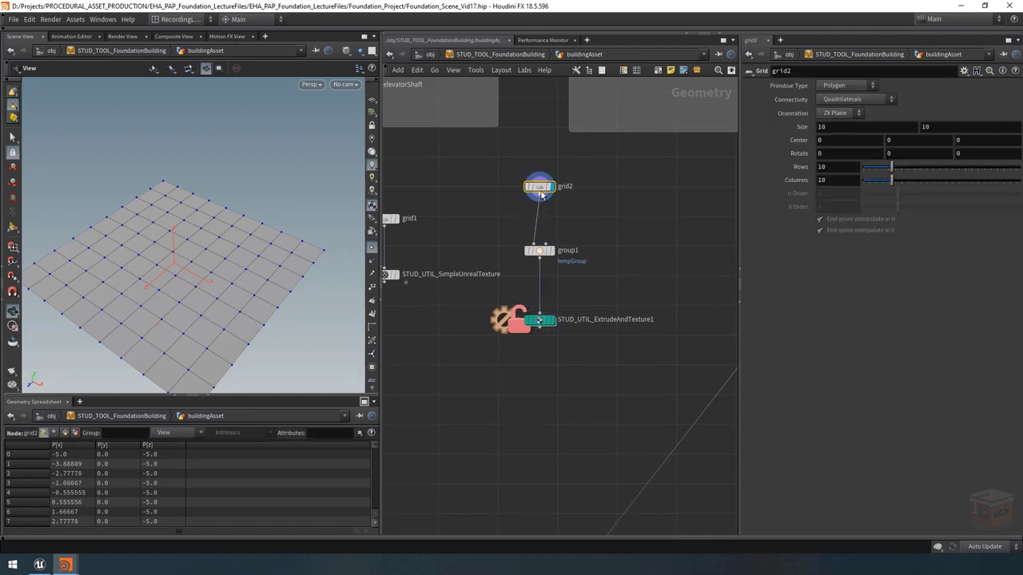
{"action": "left_click_drag", "start_coordinate": [236, 256], "coordinate": [236, 201]}
{"action": "left_click", "coordinate": [12, 138]}
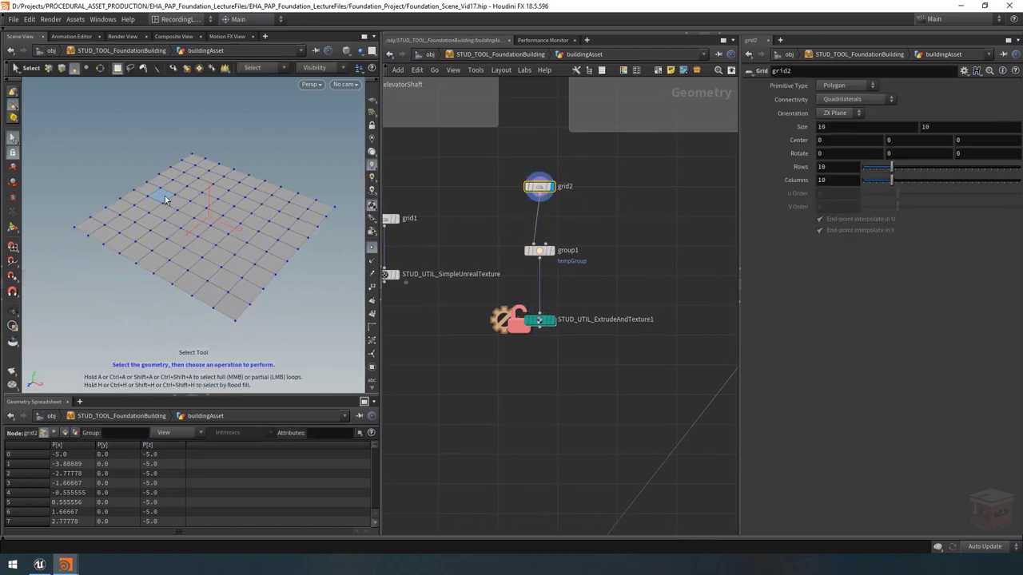
{"action": "left_click_drag", "start_coordinate": [164, 196], "coordinate": [255, 232], "text": "alt"}
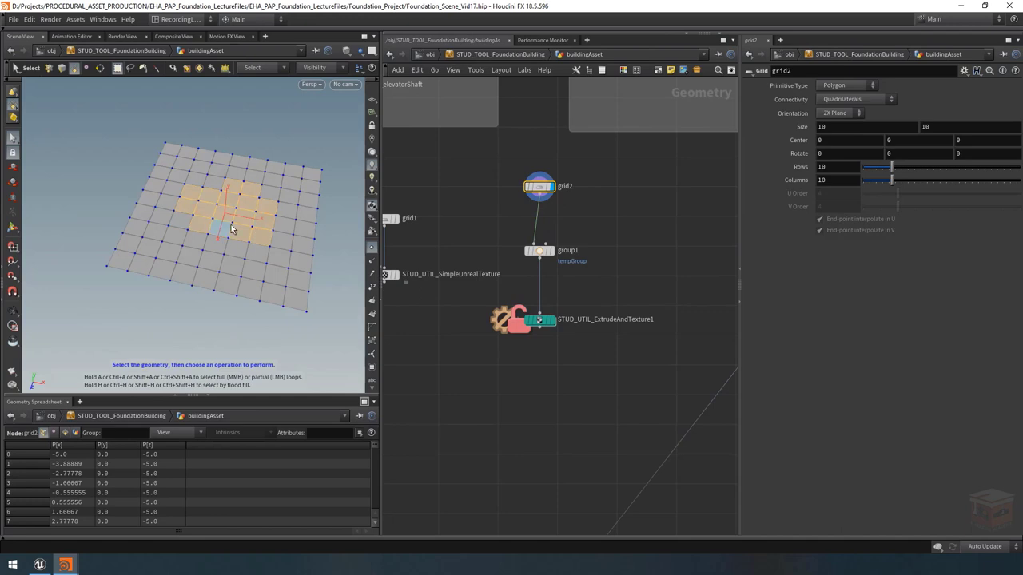
{"action": "key", "text": "Delete"}
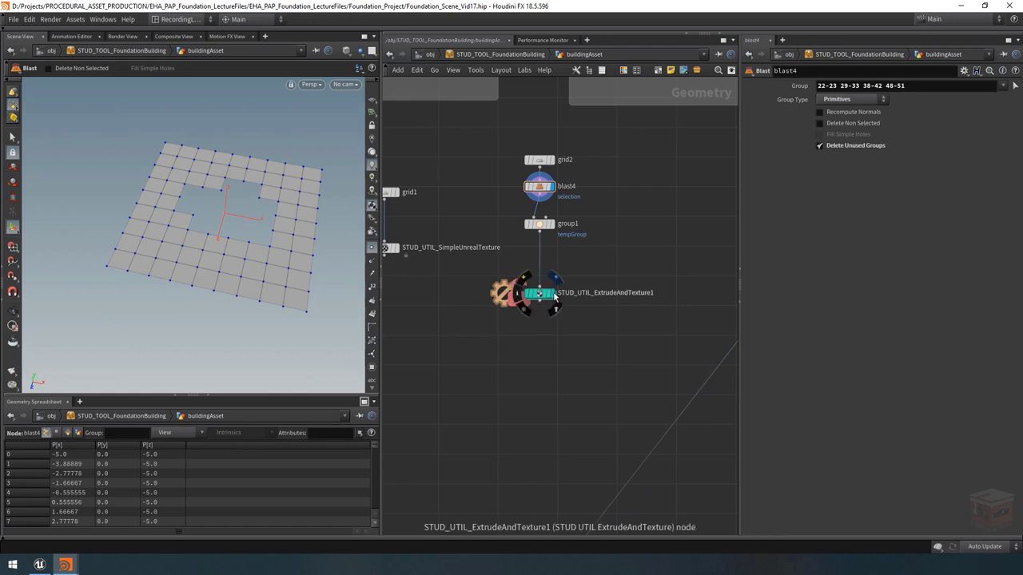
Return inside STUD_UTIL_ExtrudeAndTexture1, show primitive numbers and examine the Divide result around the hole
{"action": "double_click", "coordinate": [554, 296]}
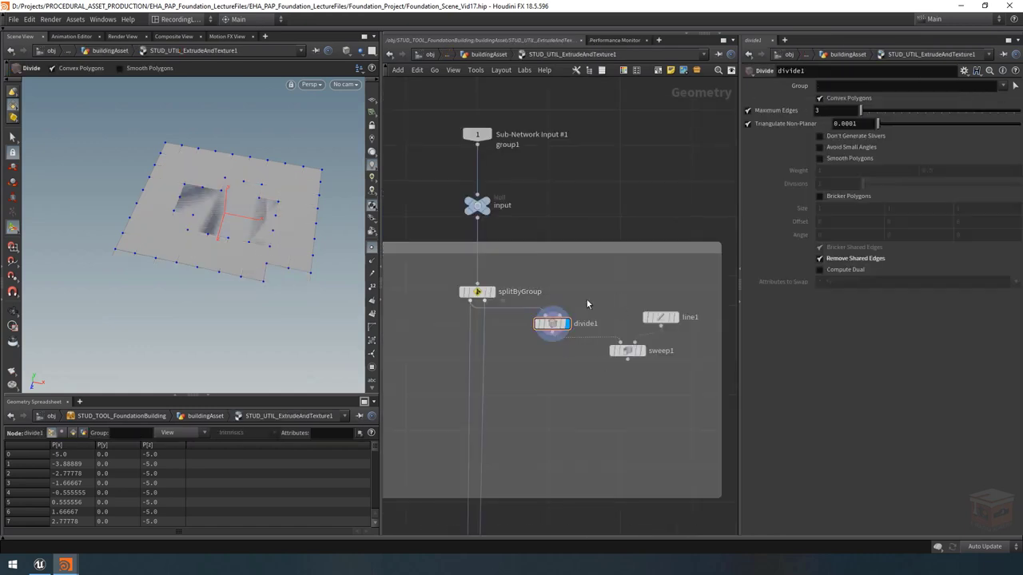
{"action": "key", "text": "Escape"}
{"action": "left_click_drag", "start_coordinate": [263, 221], "coordinate": [216, 263]}
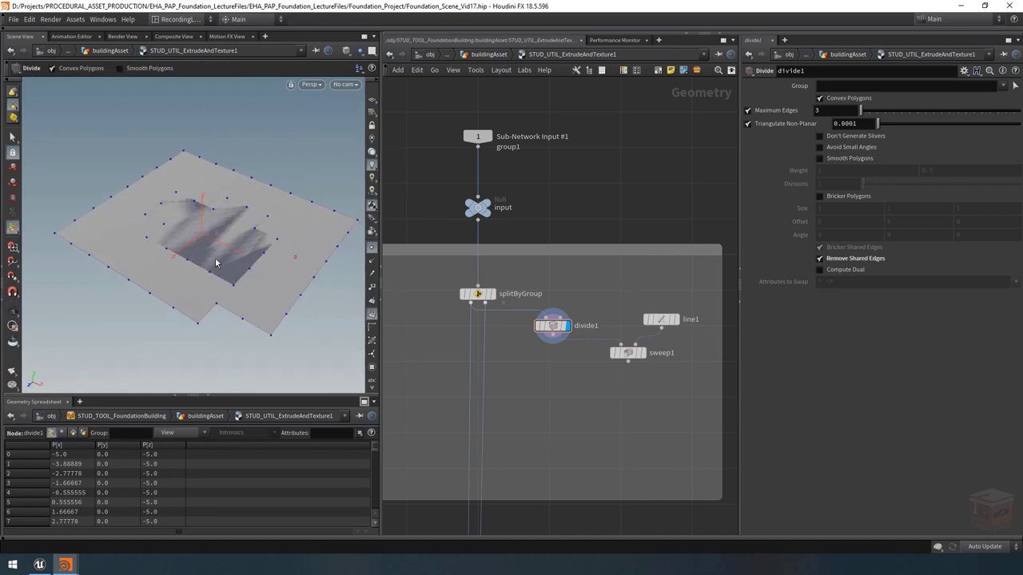
Compare the splitByGroup, divide1 and sweep1 geometry around the hole and open the Sweep node's parameters
{"action": "left_click", "coordinate": [495, 296]}
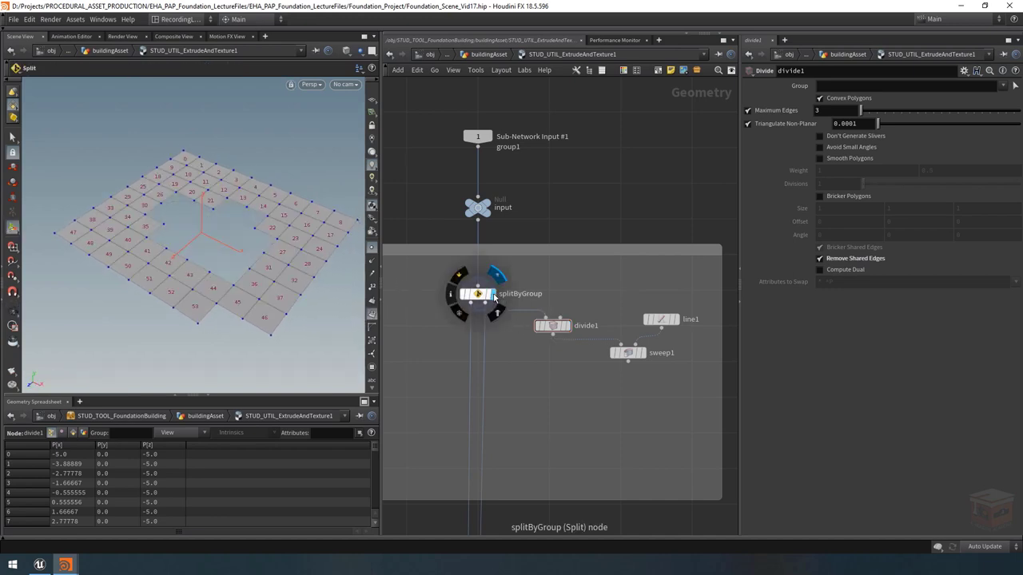
{"action": "left_click", "coordinate": [489, 294]}
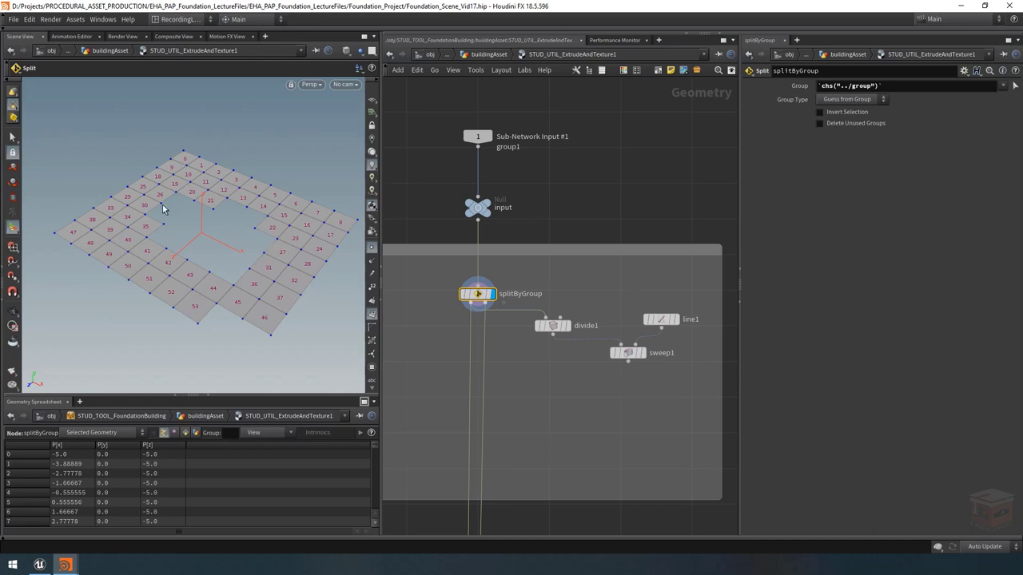
{"action": "left_click", "coordinate": [568, 326]}
{"action": "left_click", "coordinate": [553, 326]}
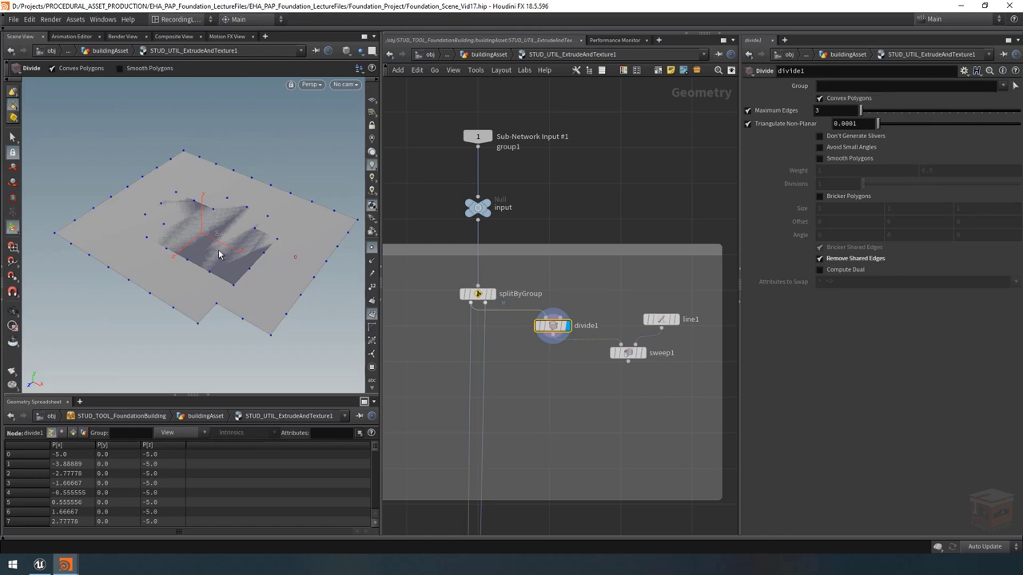
{"action": "left_click_drag", "start_coordinate": [219, 253], "coordinate": [224, 280], "text": "alt"}
{"action": "key", "text": "Escape"}
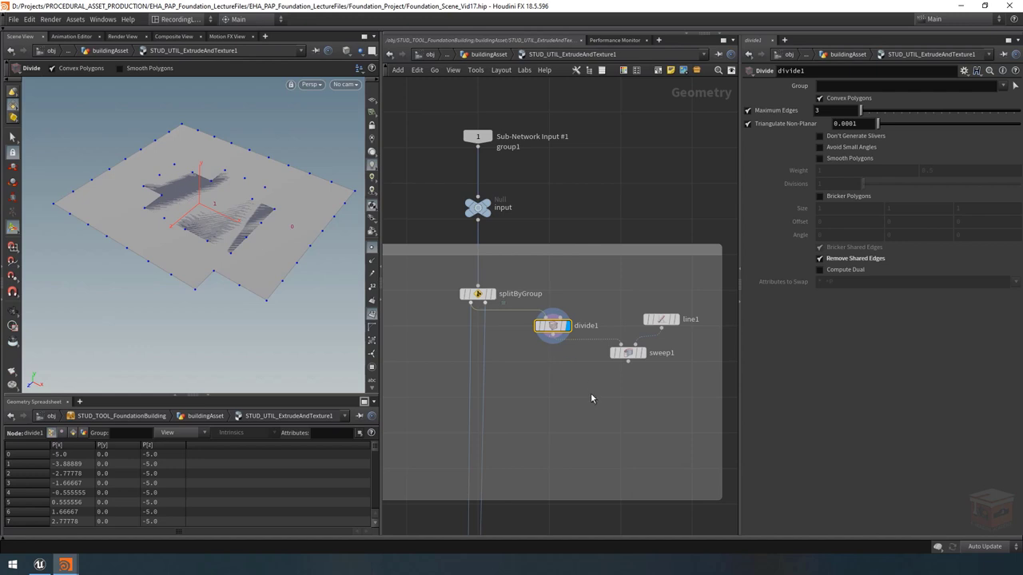
{"action": "left_click", "coordinate": [644, 358]}
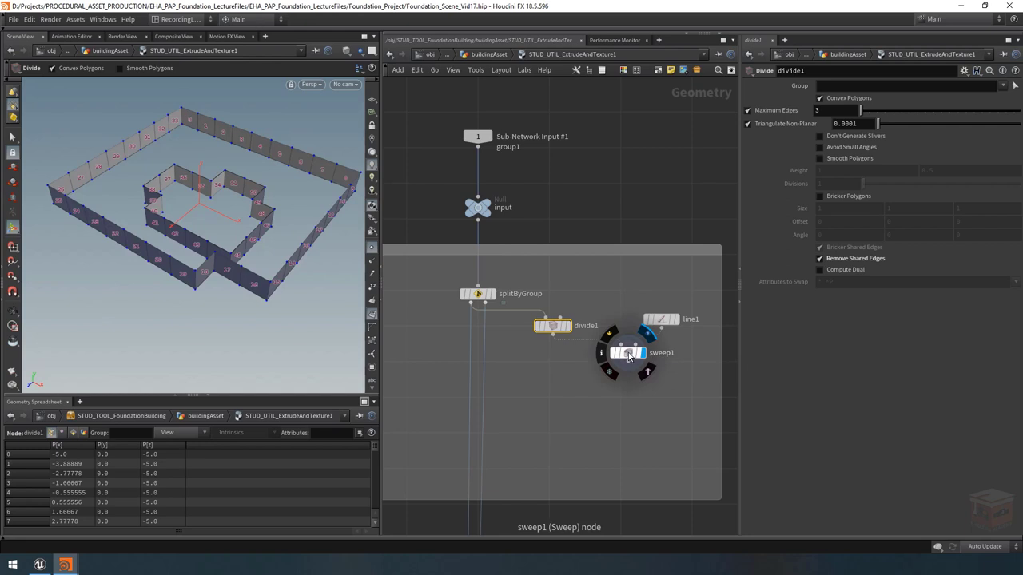
{"action": "left_click", "coordinate": [629, 355]}
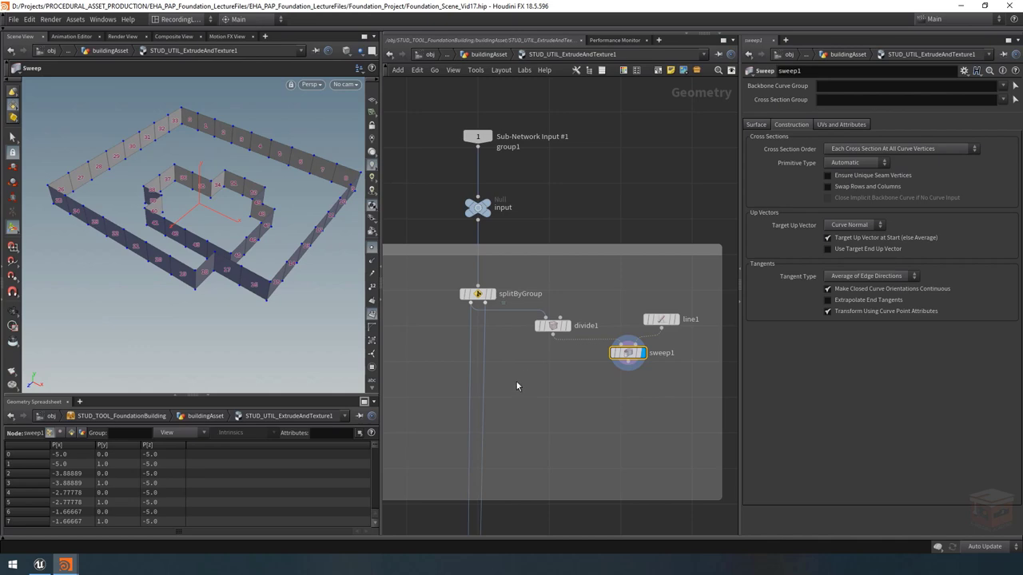
Add a PolyExtrude node beside the split wires, wire the first output of splitByGroup into it and display it
{"action": "key", "text": "Tab"}
{"action": "type", "text": "polye"}
{"action": "key", "text": "Return"}
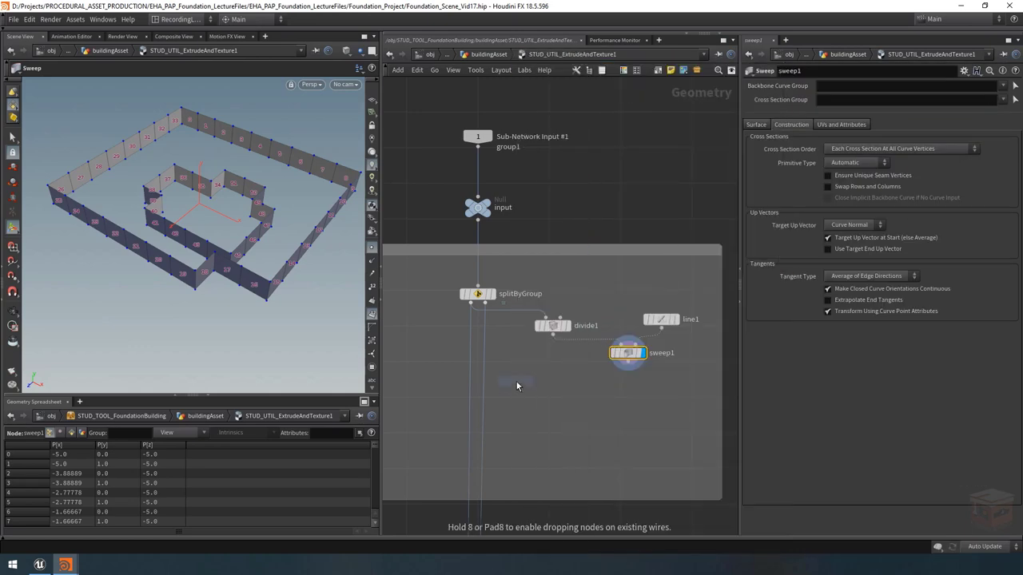
{"action": "left_click", "coordinate": [414, 356]}
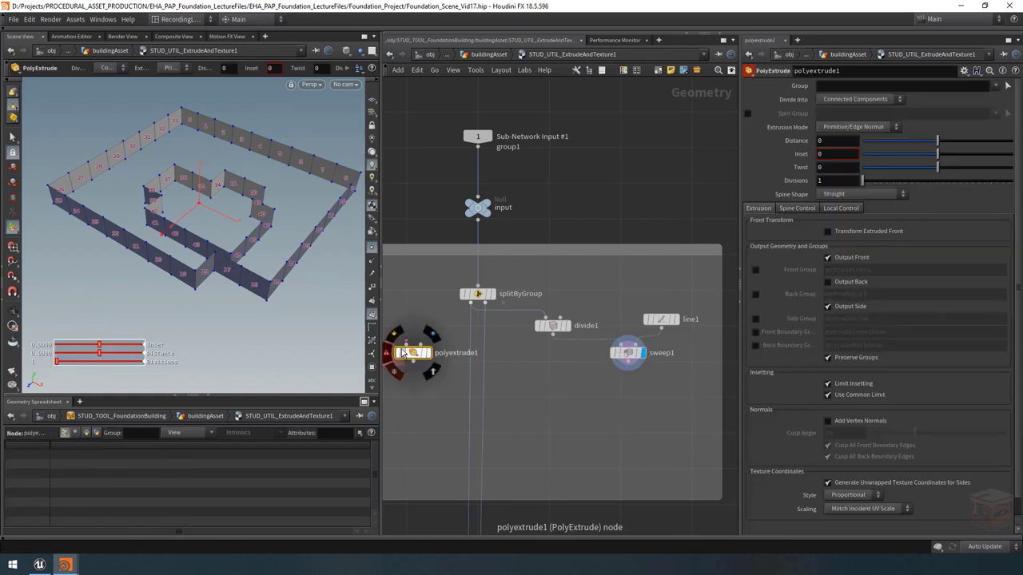
{"action": "left_click", "coordinate": [428, 357]}
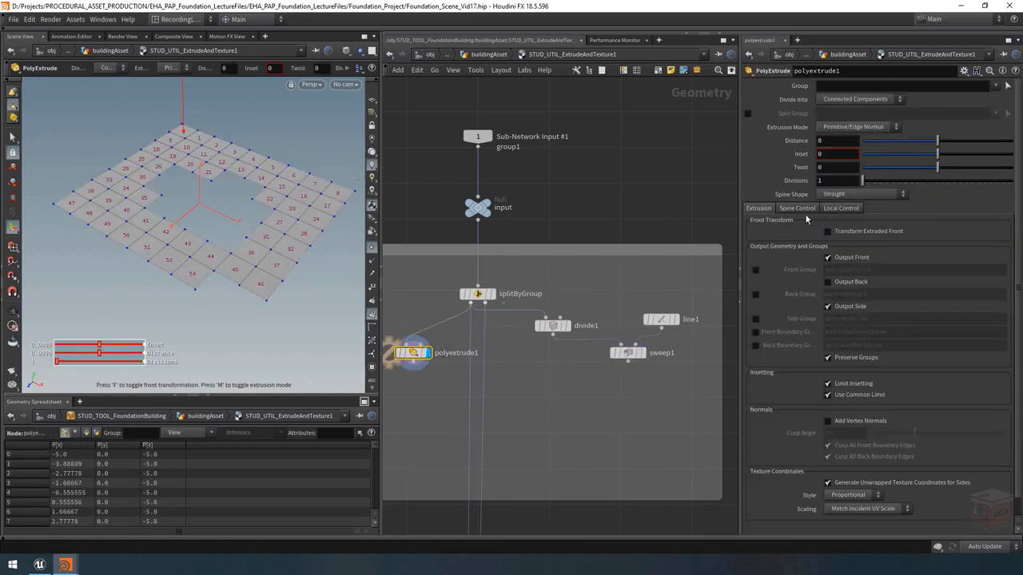
Enable Transform Extruded Front on the PolyExtrude with a Y translation of 1 in Global space, and turn off Output Front
{"action": "left_click", "coordinate": [839, 232]}
{"action": "left_click", "coordinate": [909, 272]}
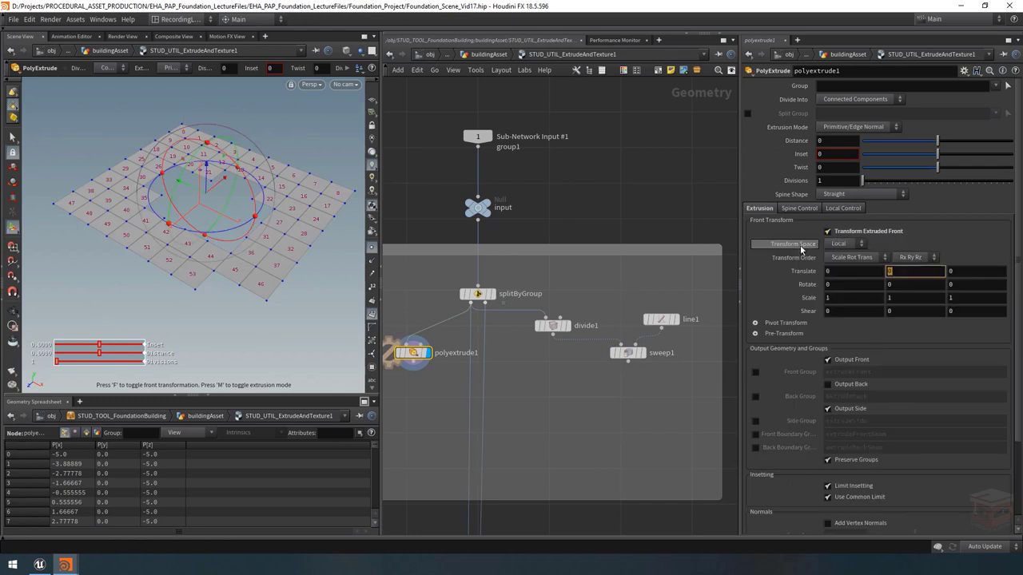
{"action": "type", "text": "1"}
{"action": "key", "text": "Return"}
{"action": "left_click", "coordinate": [844, 244]}
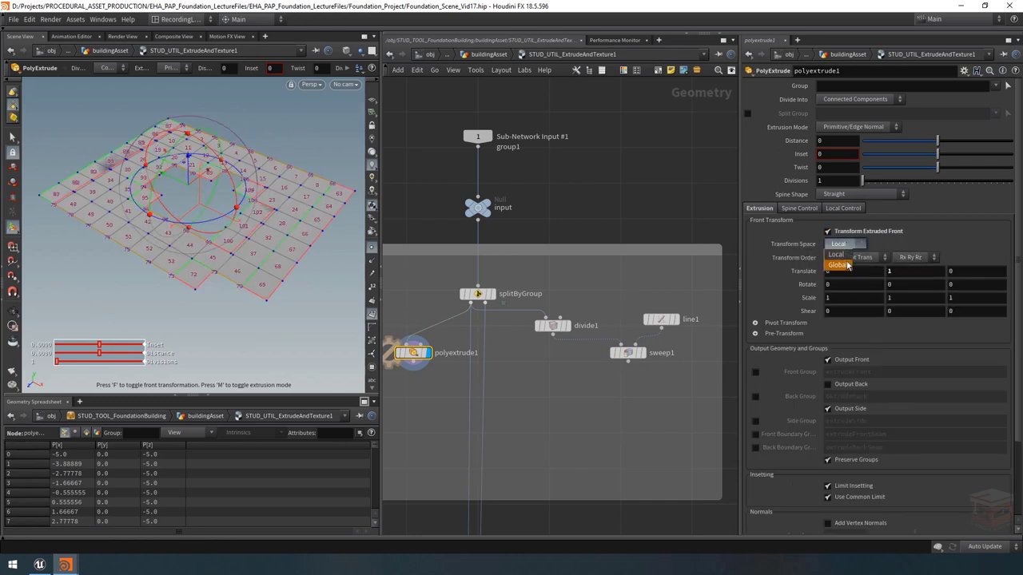
{"action": "left_click", "coordinate": [840, 265]}
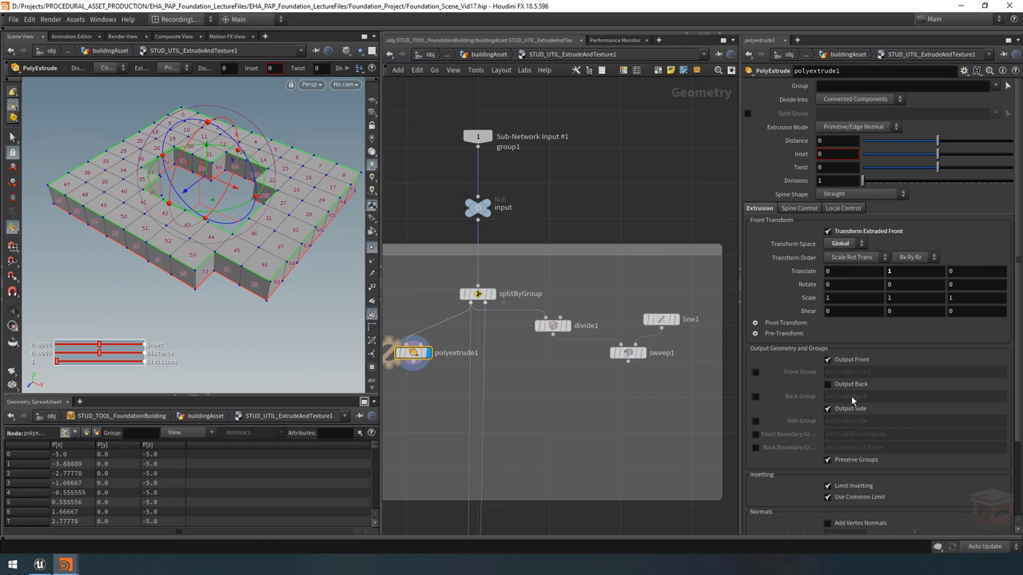
{"action": "left_click", "coordinate": [839, 365]}
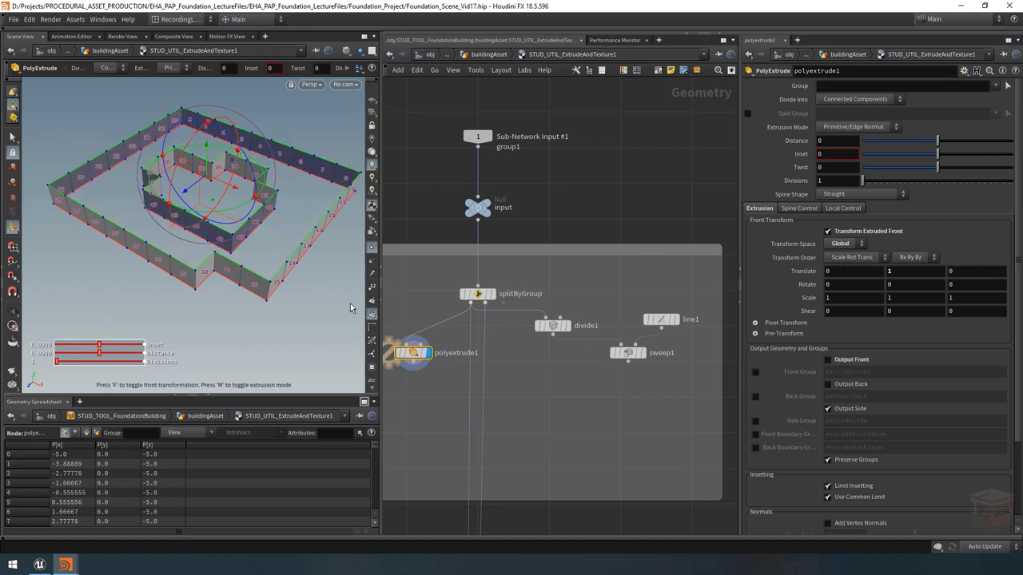
Show primitive normals in the viewport and display sweep1 instead of polyextrude1 to compare which way the walls face
{"action": "left_click", "coordinate": [13, 311]}
{"action": "left_click_drag", "start_coordinate": [143, 232], "coordinate": [163, 236]}
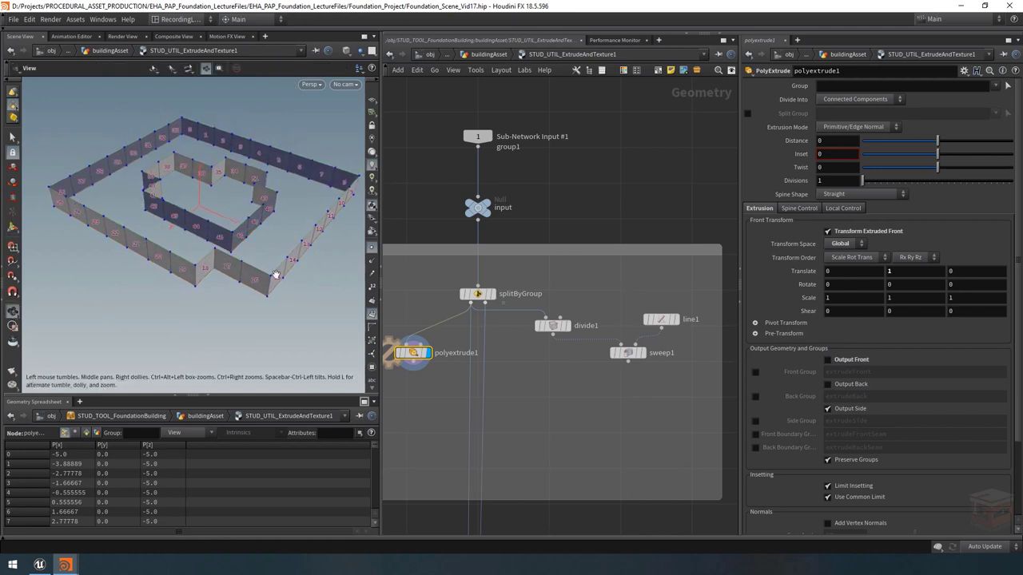
{"action": "left_click", "coordinate": [373, 299]}
{"action": "left_click_drag", "start_coordinate": [171, 214], "coordinate": [215, 192]}
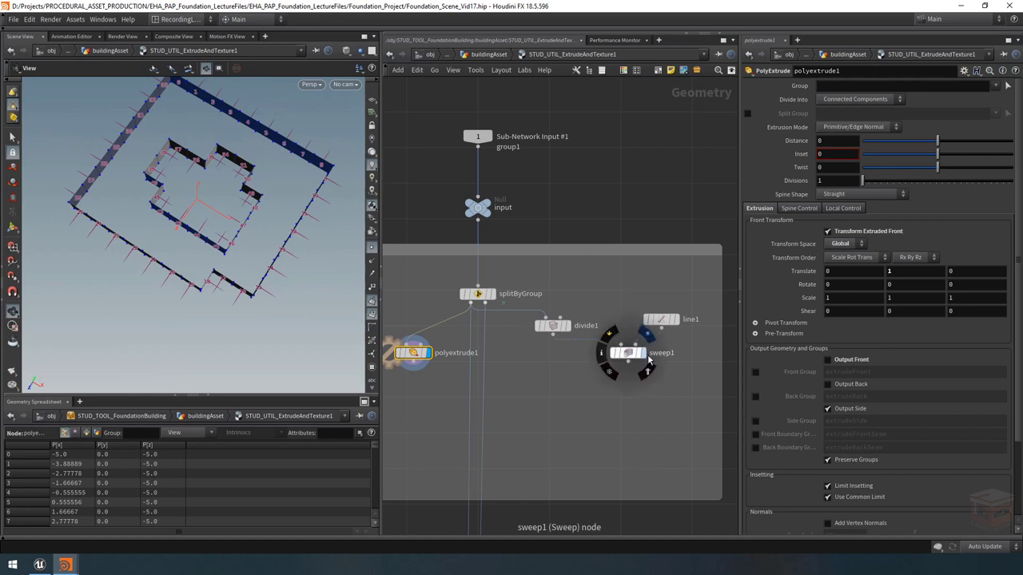
{"action": "left_click", "coordinate": [646, 337]}
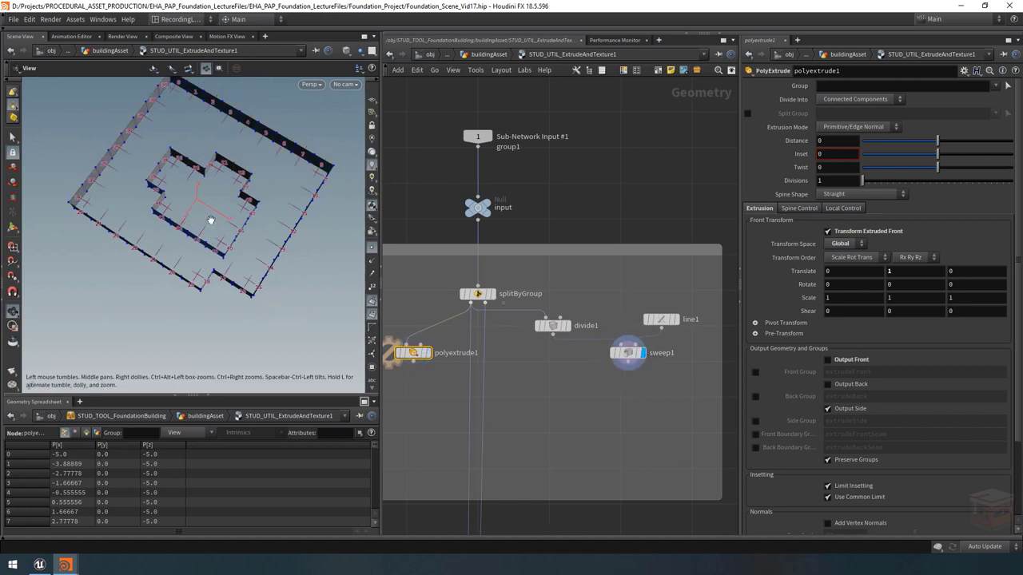
{"action": "key", "text": "x"}
{"action": "left_click_drag", "start_coordinate": [229, 268], "coordinate": [219, 246]}
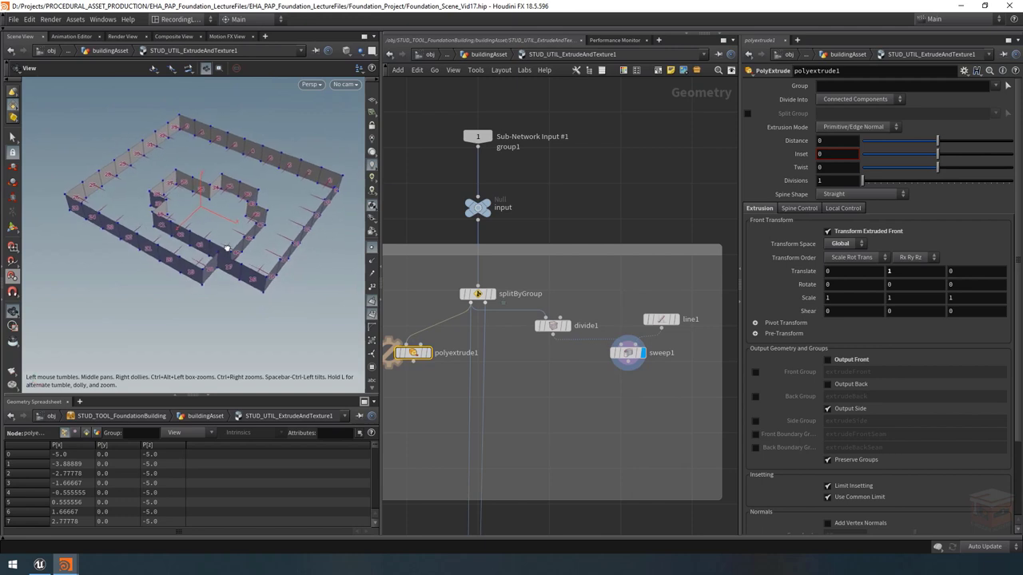
Open the Sweep node's construction parameters and compare the divide1 and sweep1 geometry from the side to examine the extrusion direction
{"action": "left_click", "coordinate": [631, 353]}
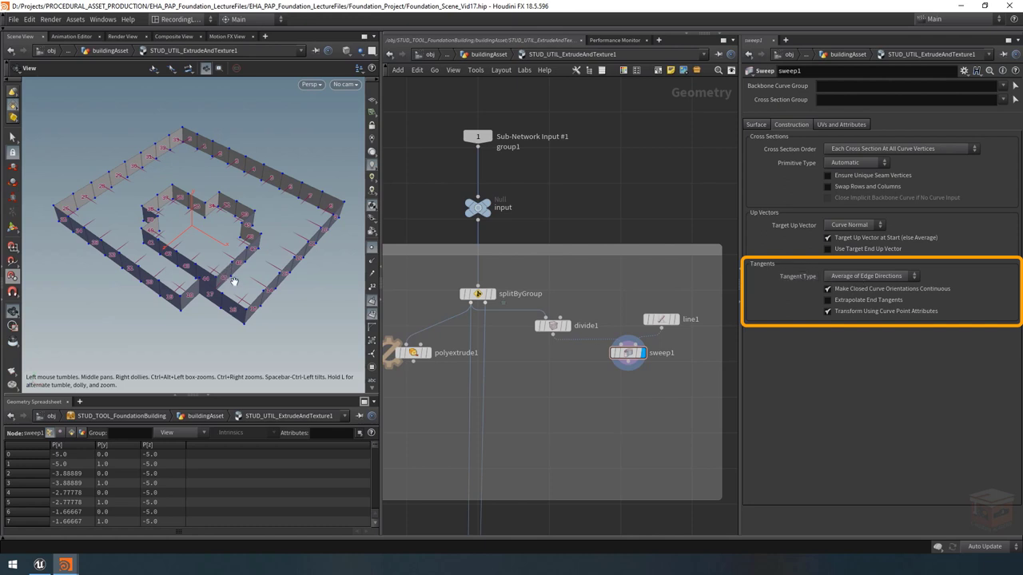
{"action": "left_click_drag", "start_coordinate": [249, 281], "coordinate": [265, 238]}
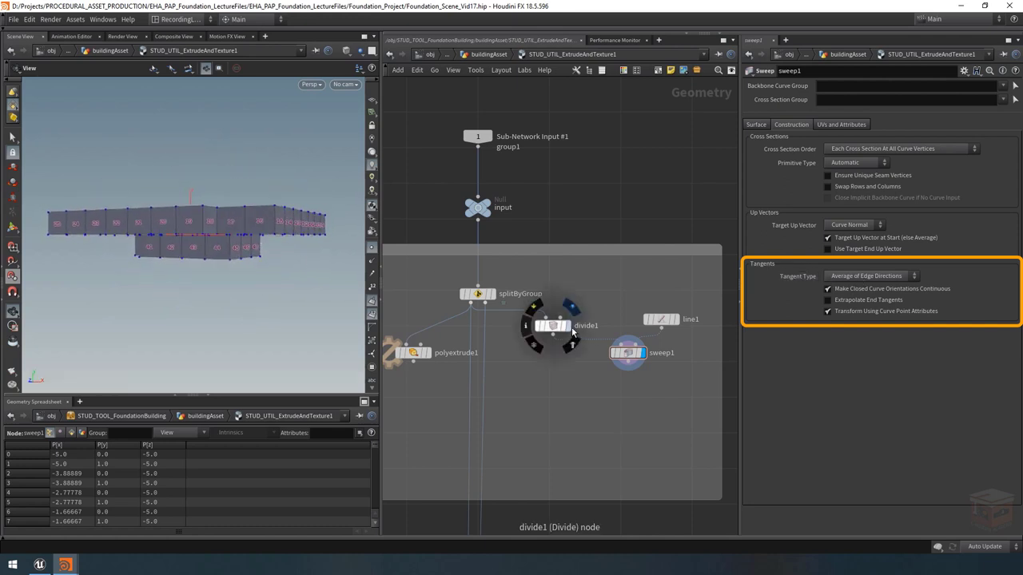
{"action": "left_click", "coordinate": [571, 328]}
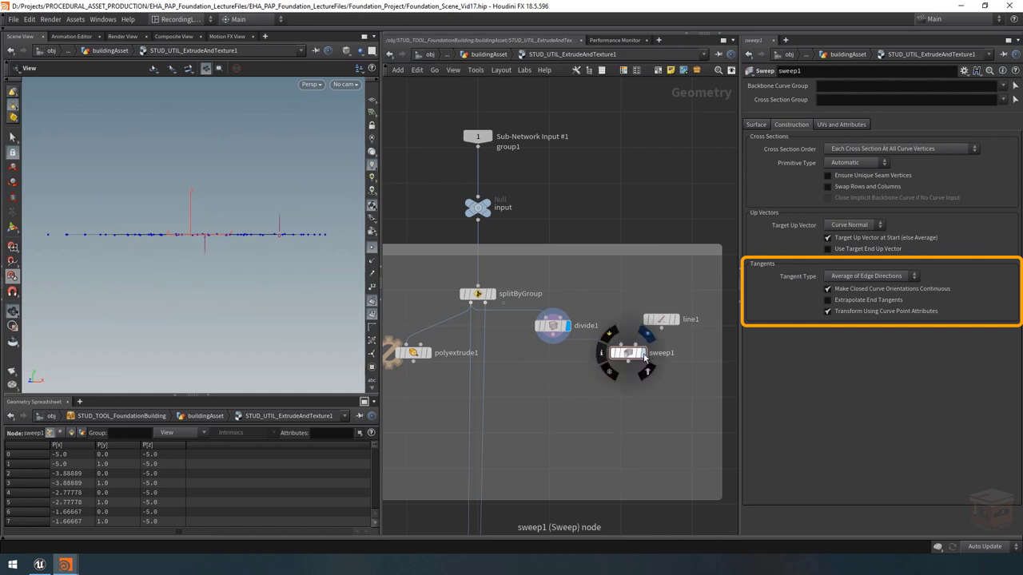
{"action": "left_click", "coordinate": [646, 357]}
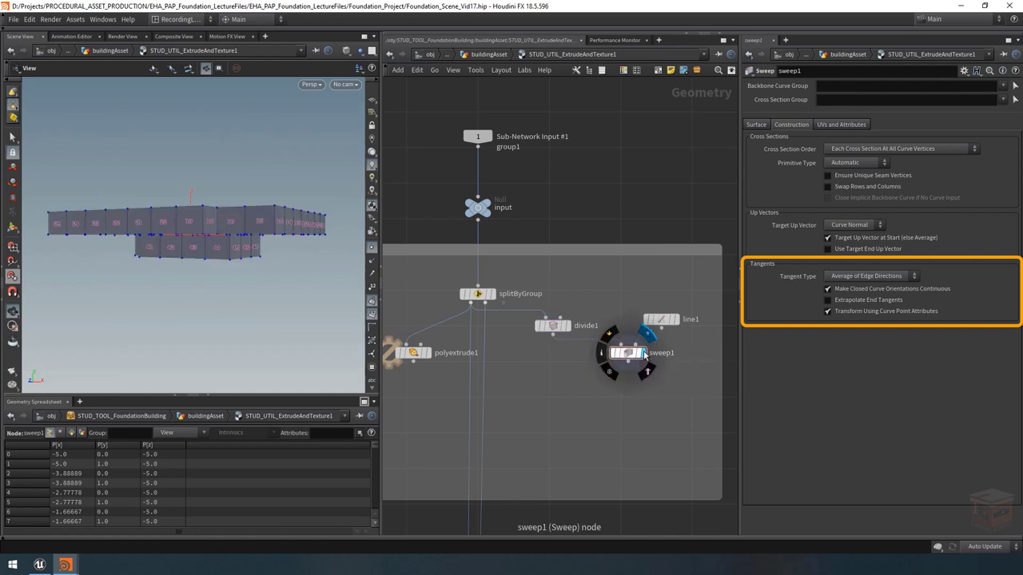
{"action": "left_click", "coordinate": [571, 326]}
{"action": "left_click_drag", "start_coordinate": [225, 238], "coordinate": [230, 286]}
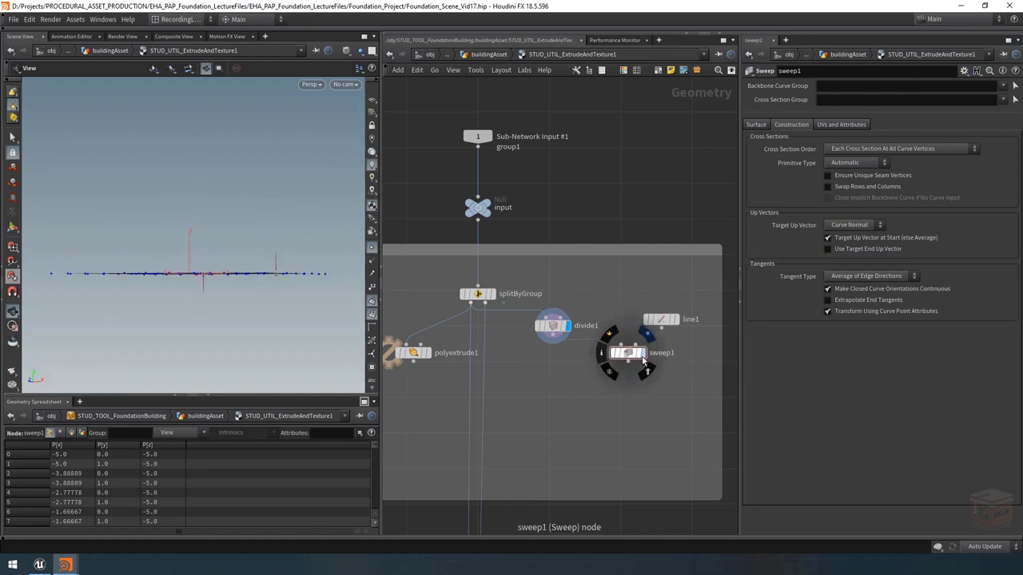
{"action": "left_click", "coordinate": [641, 354]}
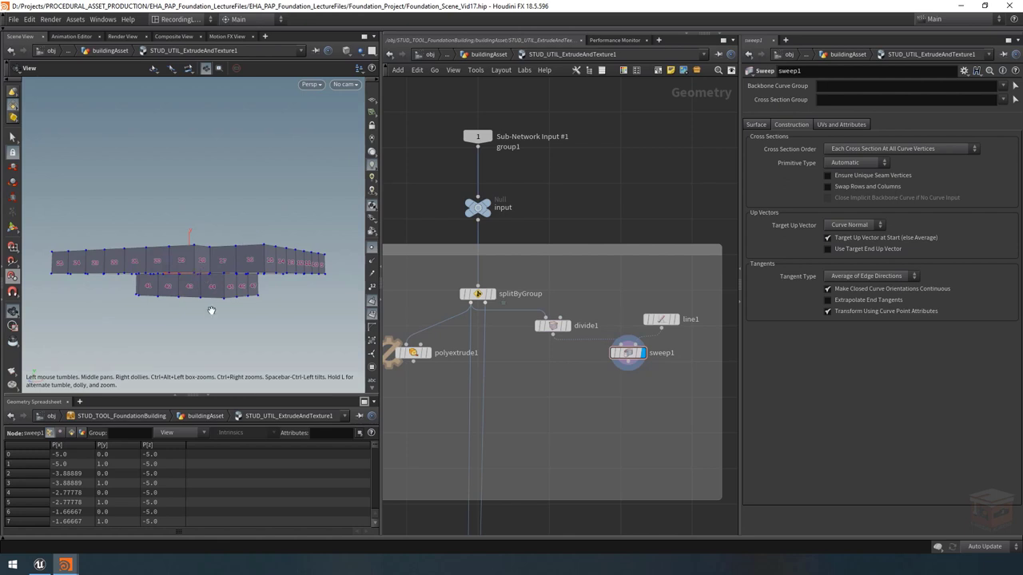
{"action": "left_click_drag", "start_coordinate": [219, 293], "coordinate": [240, 296]}
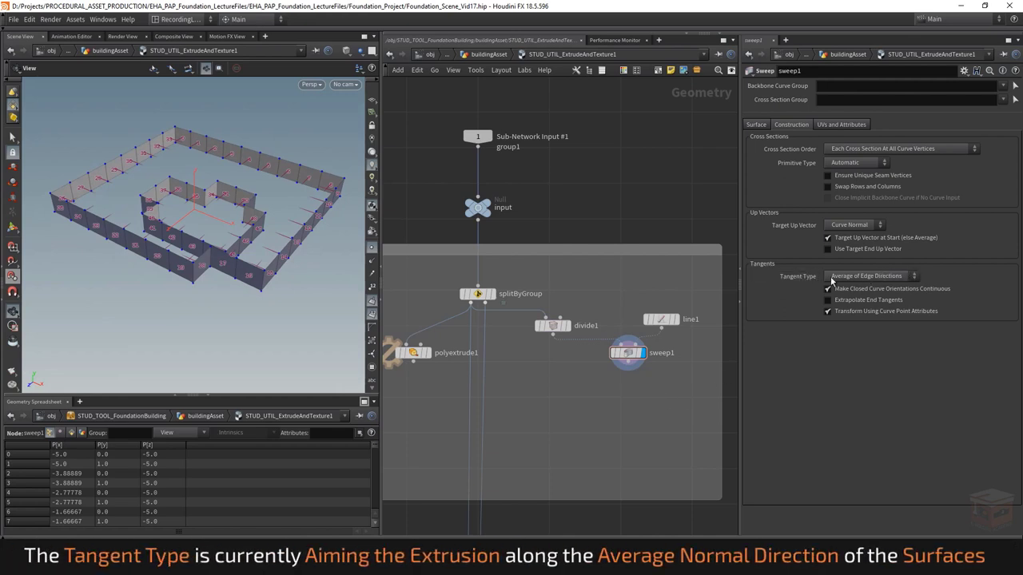
Set the Sweep's Tangent Type to Z Axis (Ignore Curve) and compare the swept walls with the divide1 outline
{"action": "left_click", "coordinate": [876, 277]}
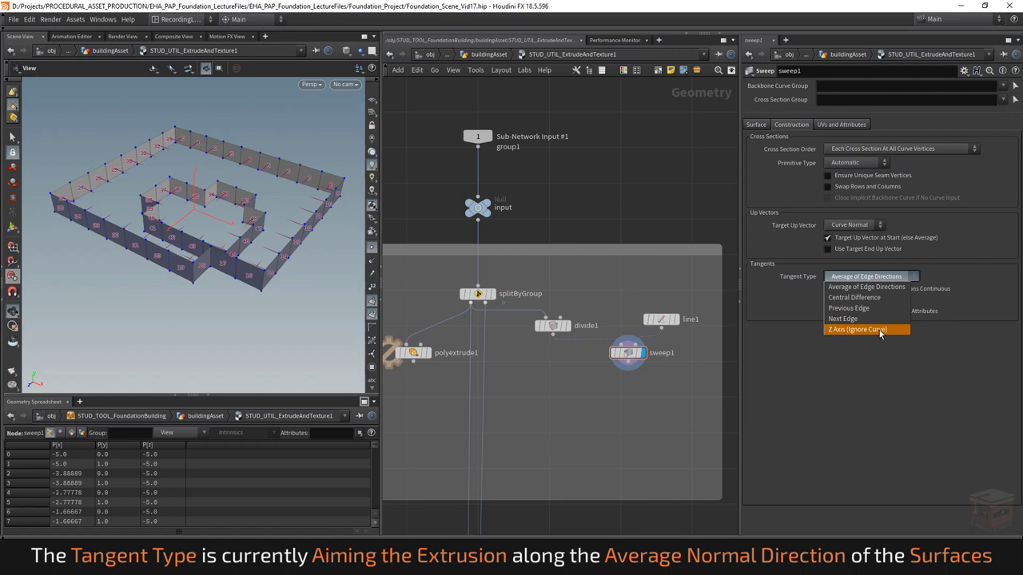
{"action": "left_click", "coordinate": [879, 330]}
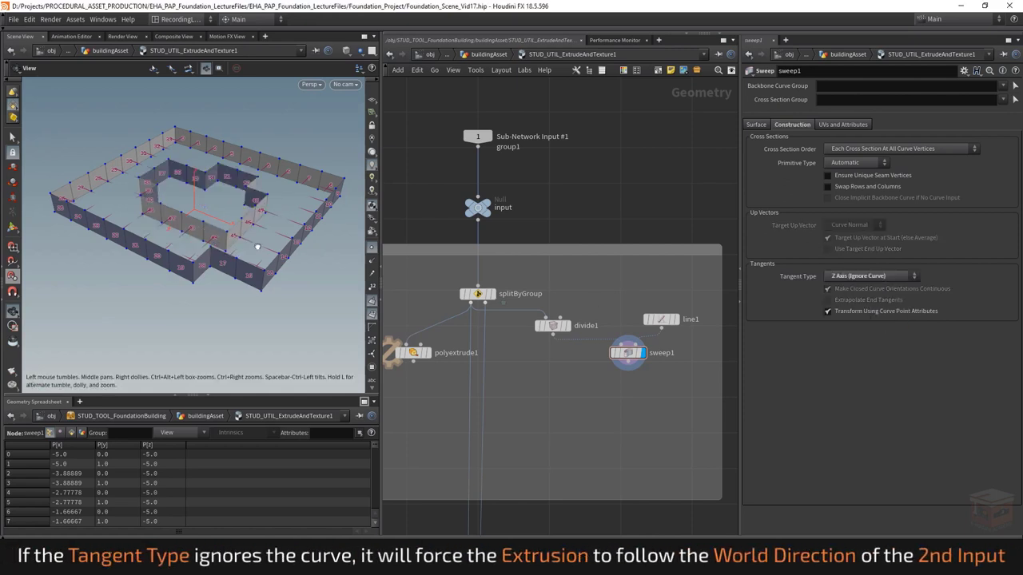
{"action": "mouse_move", "coordinate": [257, 247]}
{"action": "left_mouse_down"}
{"action": "mouse_move", "coordinate": [247, 238]}
{"action": "mouse_move", "coordinate": [267, 238]}
{"action": "left_mouse_up"}
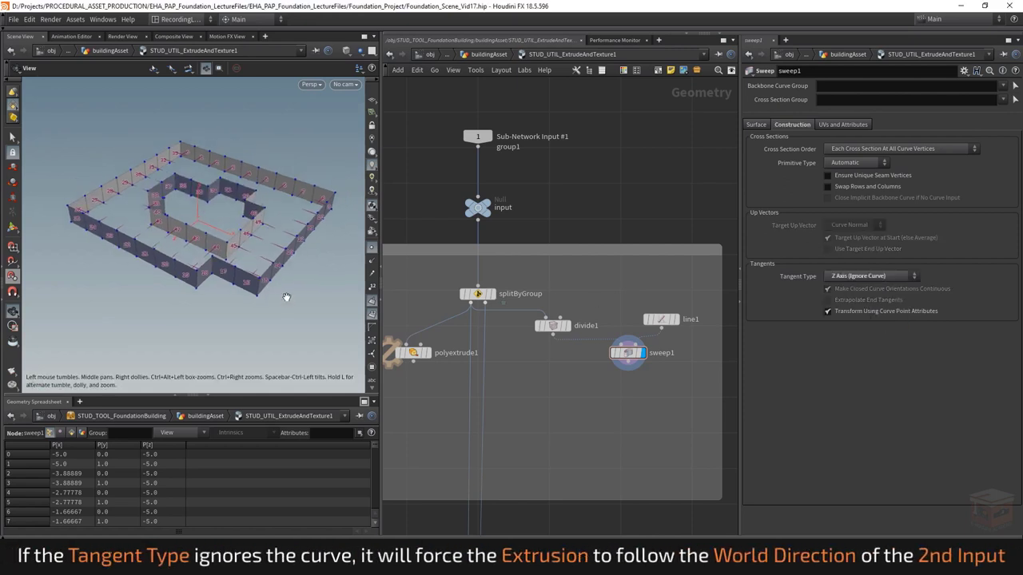
{"action": "left_click_drag", "start_coordinate": [286, 297], "coordinate": [256, 240]}
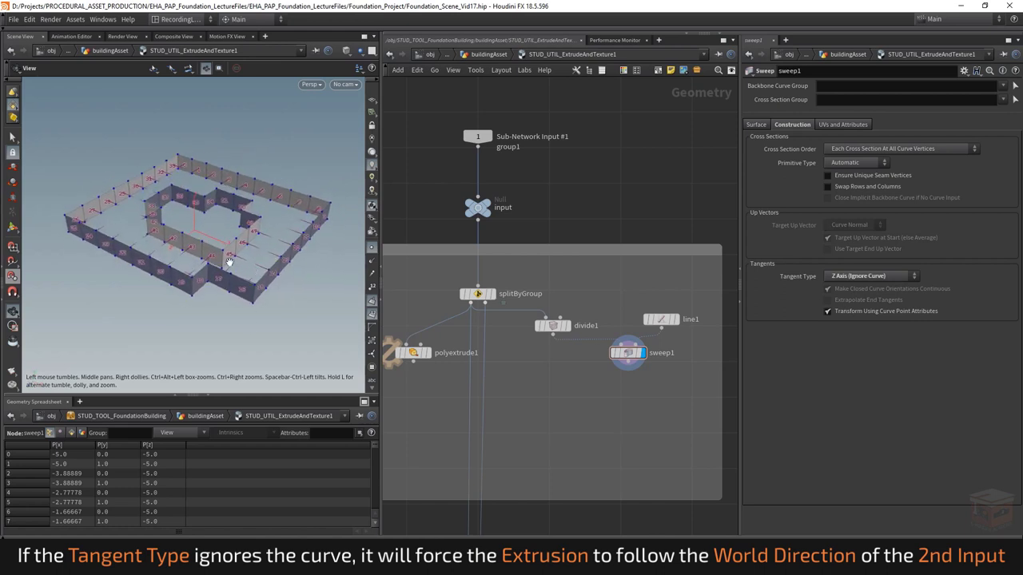
{"action": "mouse_move", "coordinate": [558, 327]}
{"action": "left_click", "coordinate": [570, 309]}
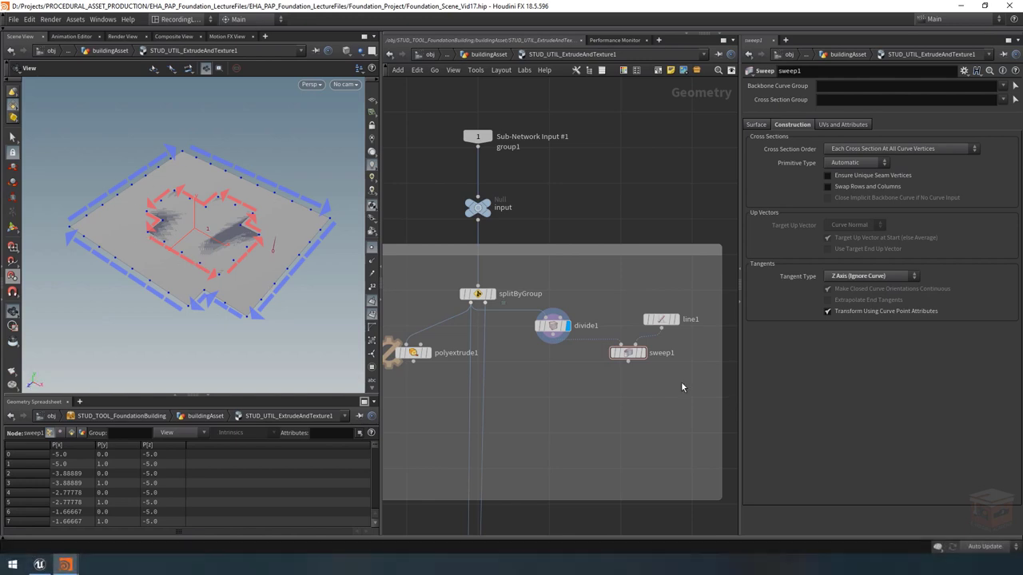
{"action": "mouse_move", "coordinate": [641, 359]}
{"action": "left_click", "coordinate": [646, 334]}
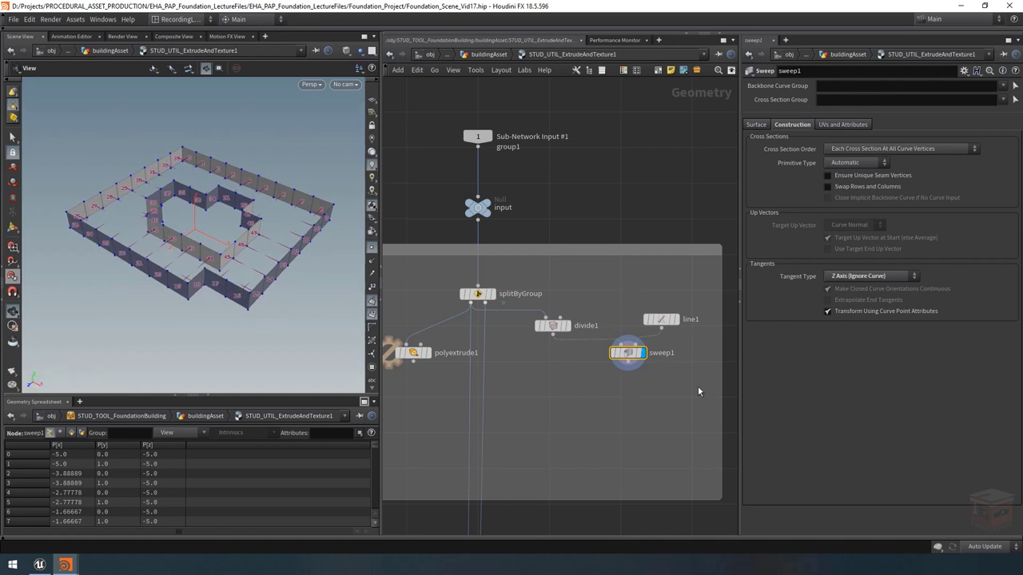
{"action": "left_click_drag", "start_coordinate": [669, 383], "coordinate": [622, 356]}
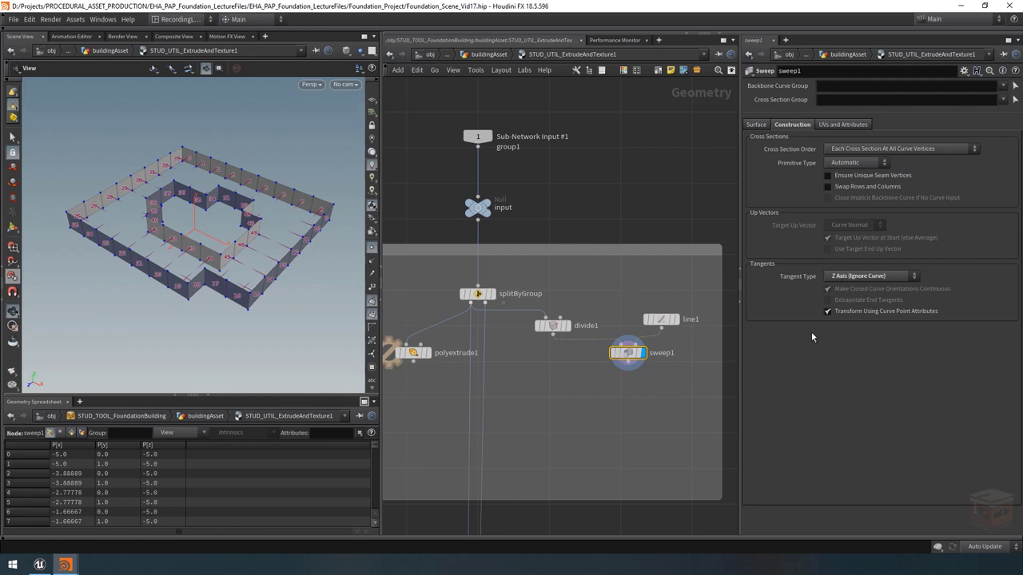
Enable Reverse Cross Sections on the Sweep's surface and turn off Stretch Around Turns
{"action": "left_click", "coordinate": [755, 128]}
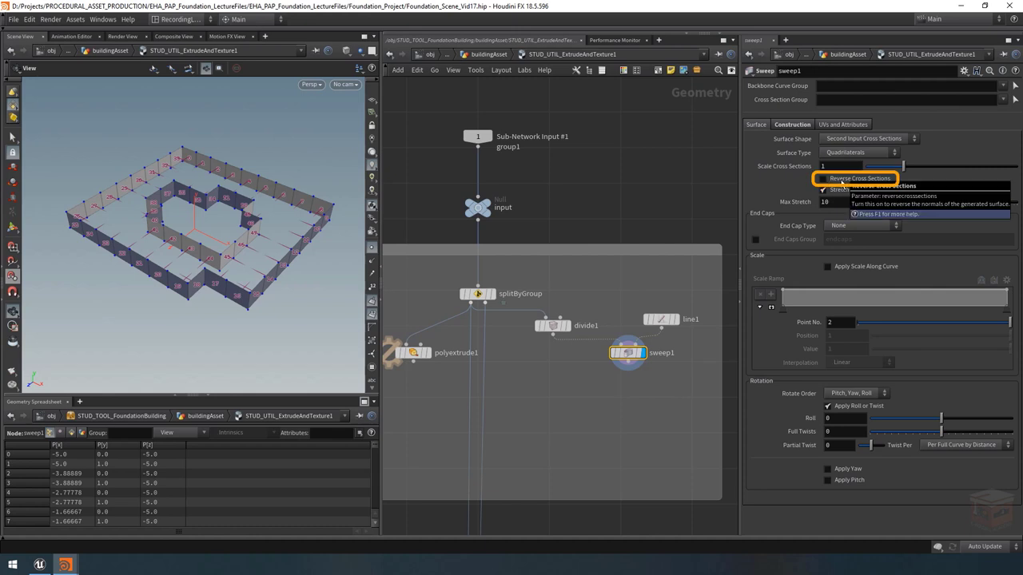
{"action": "left_click", "coordinate": [841, 181]}
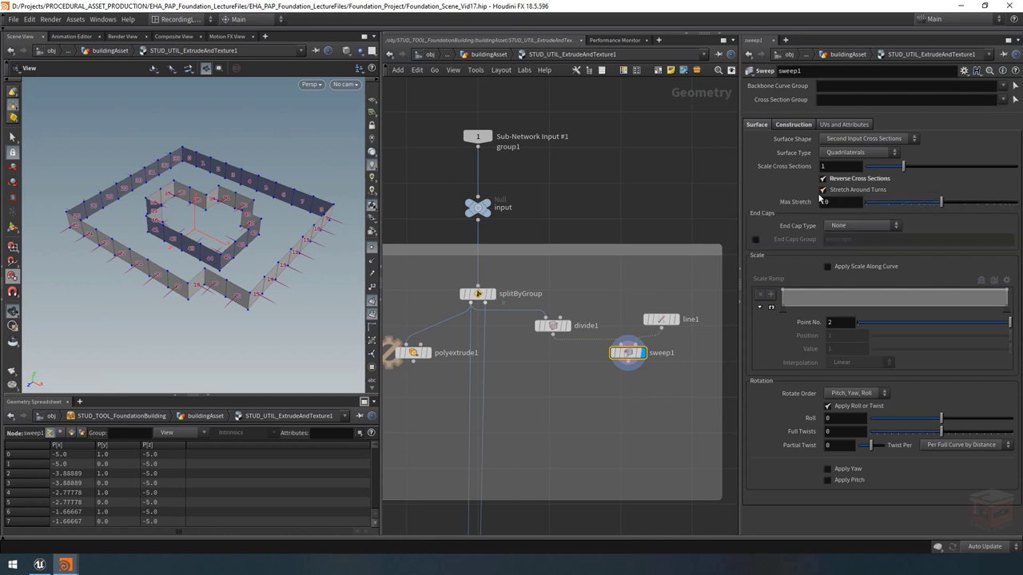
{"action": "mouse_move", "coordinate": [815, 206]}
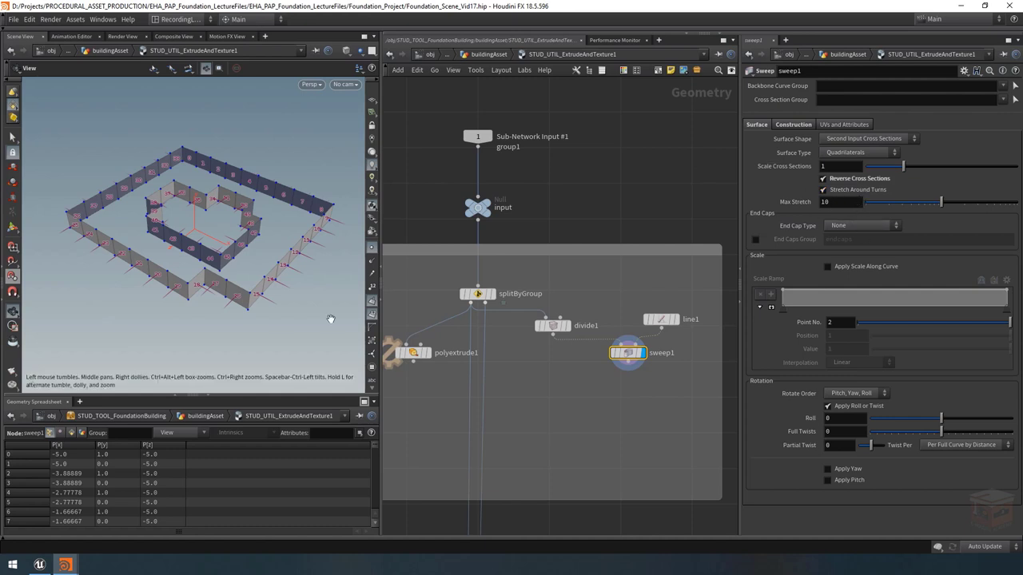
{"action": "left_click_drag", "start_coordinate": [285, 304], "coordinate": [290, 303]}
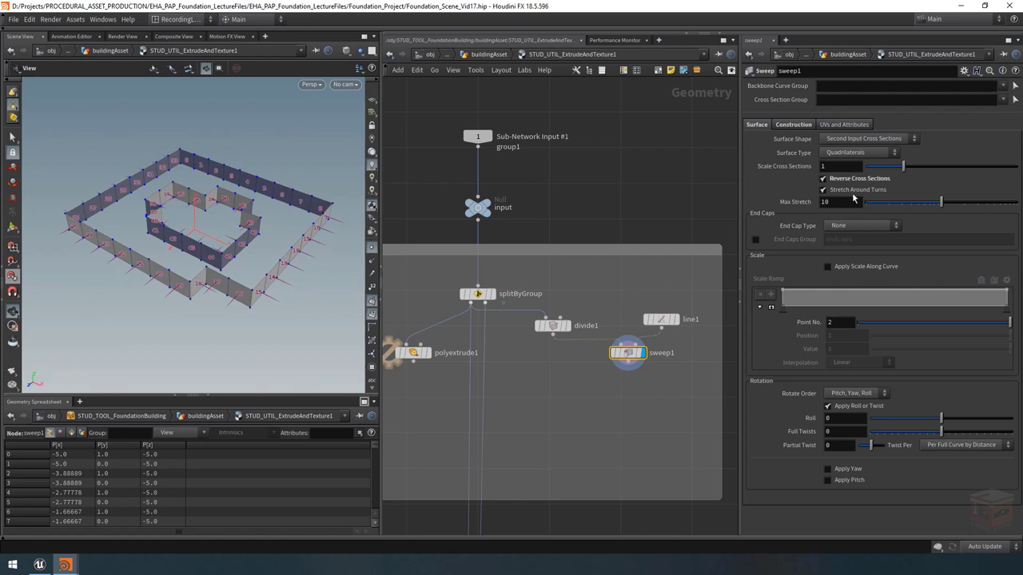
{"action": "mouse_move", "coordinate": [840, 191]}
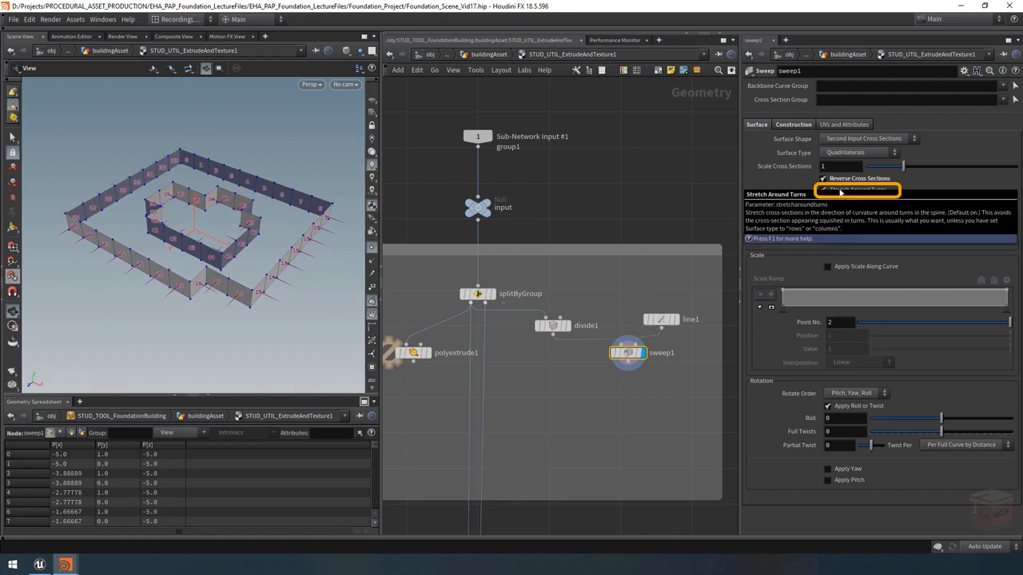
{"action": "left_click", "coordinate": [844, 192]}
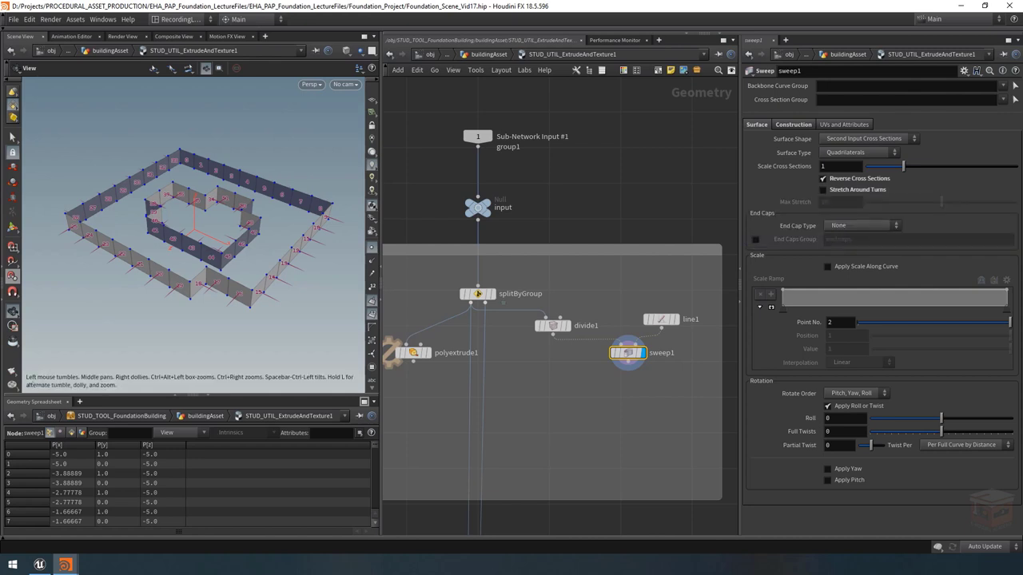
Turn off Apply Roll or Twist in the Sweep's rotation settings, keeping the Pitch, Yaw, Roll rotate order
{"action": "left_click", "coordinate": [867, 392]}
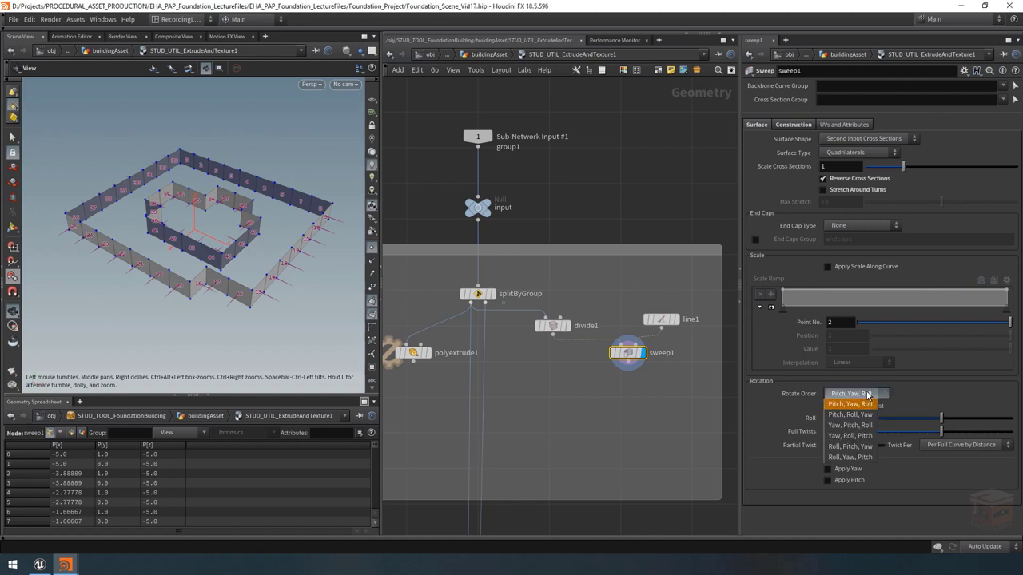
{"action": "left_click", "coordinate": [867, 392]}
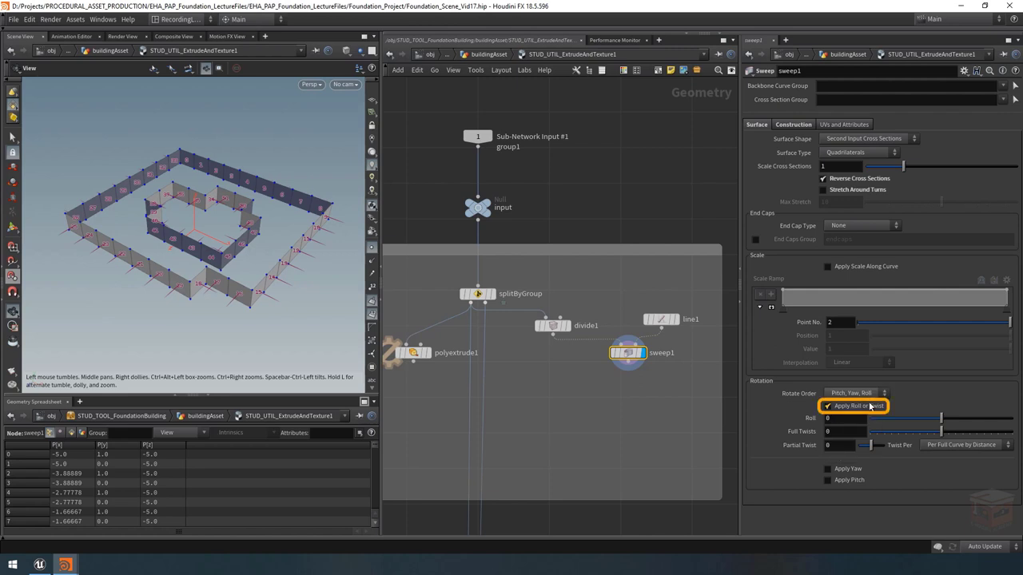
{"action": "left_click", "coordinate": [874, 411]}
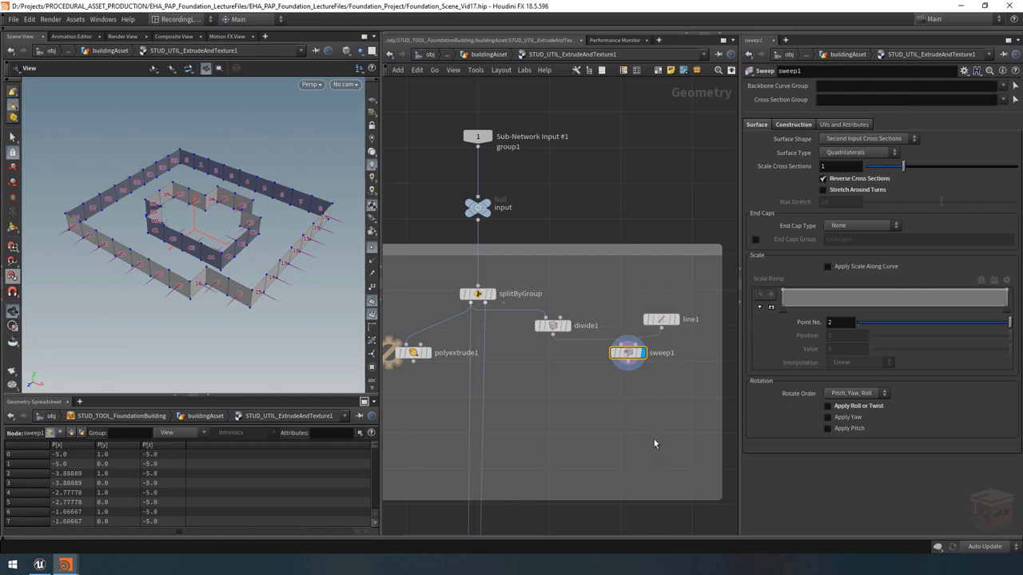
{"action": "left_click", "coordinate": [628, 417]}
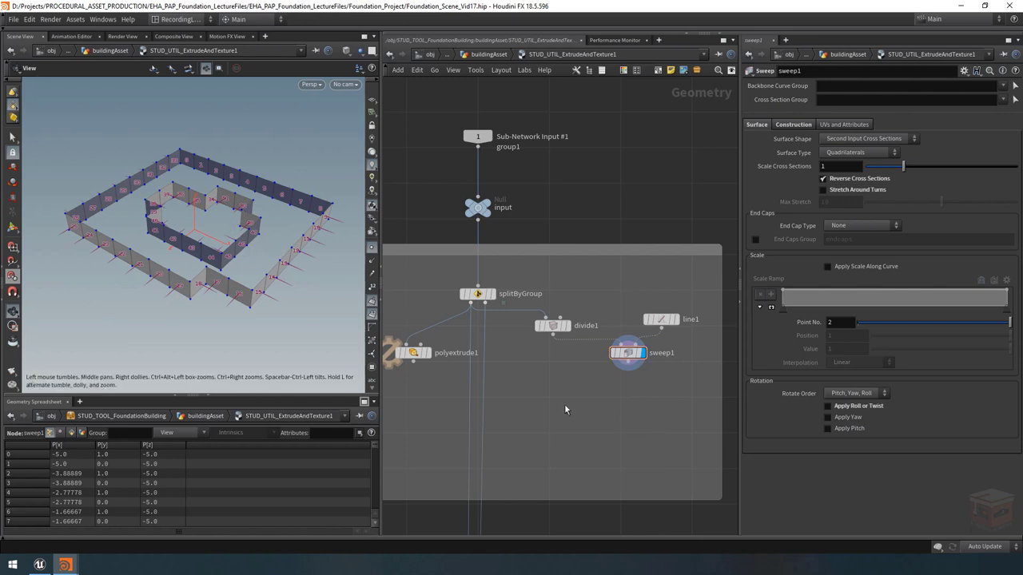
Add an Attribute Create node and insert it on the wire between the input null and splitByGroup
{"action": "middle_click_drag", "start_coordinate": [580, 202], "coordinate": [576, 200]}
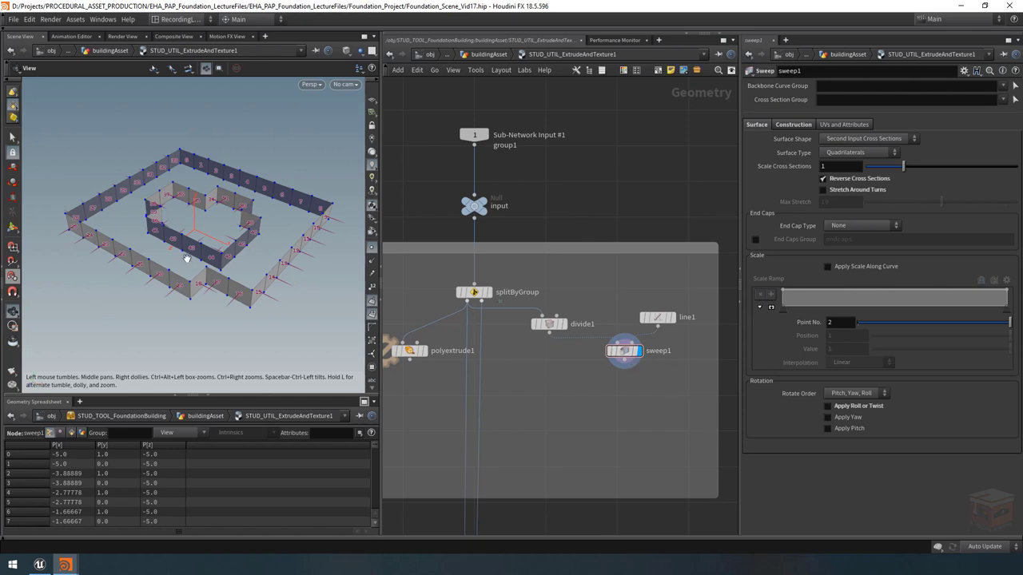
{"action": "left_click_drag", "start_coordinate": [223, 273], "coordinate": [232, 252]}
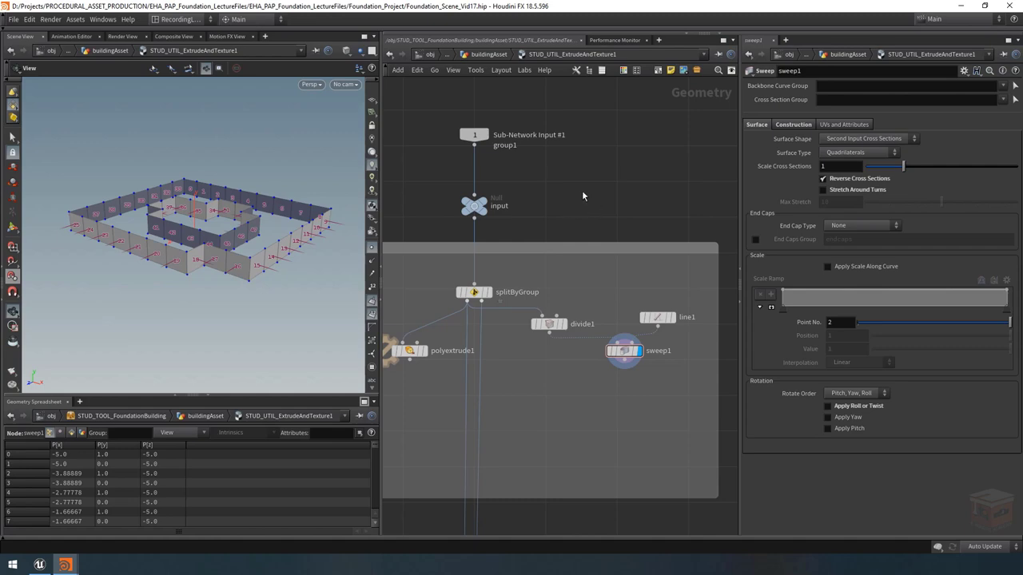
{"action": "key", "text": "Tab"}
{"action": "type", "text": "attribcreate"}
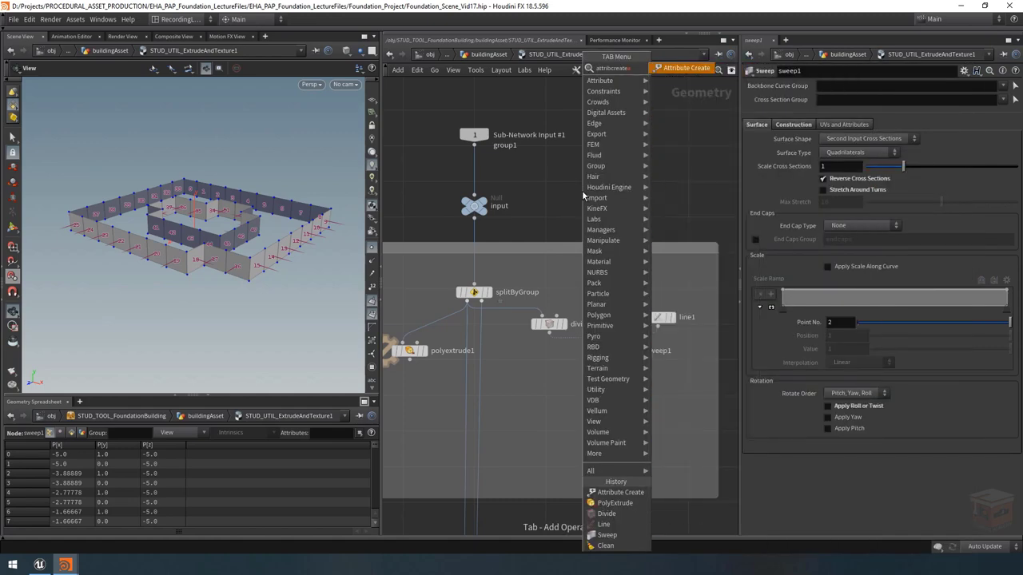
{"action": "key", "text": "Return"}
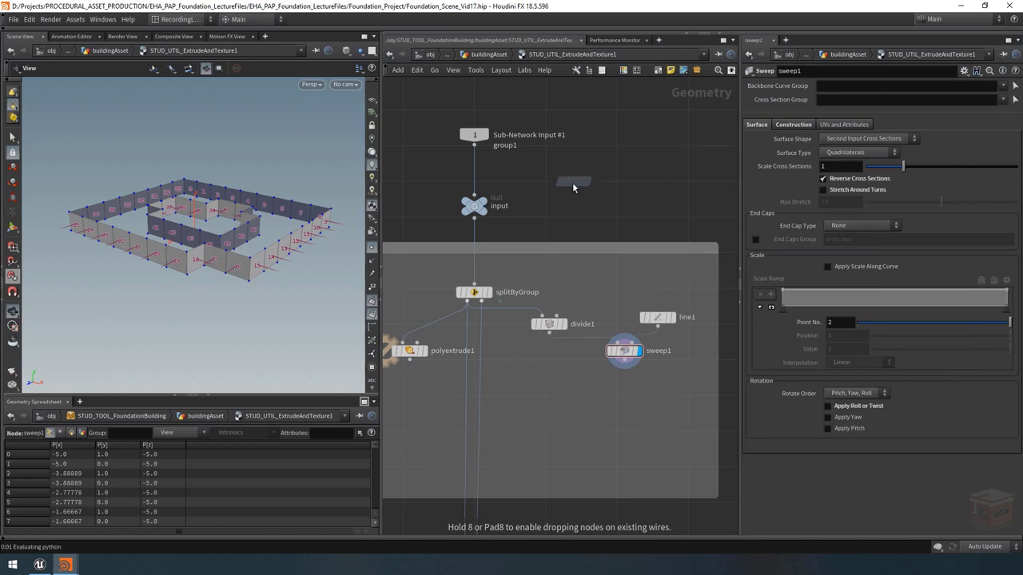
{"action": "left_click", "coordinate": [572, 184]}
{"action": "left_click_drag", "start_coordinate": [523, 107], "coordinate": [475, 154]}
{"action": "left_click_drag", "start_coordinate": [569, 212], "coordinate": [471, 223]}
Name the attribute made by the Attribute Create node scale
{"action": "double_click", "coordinate": [868, 140]}
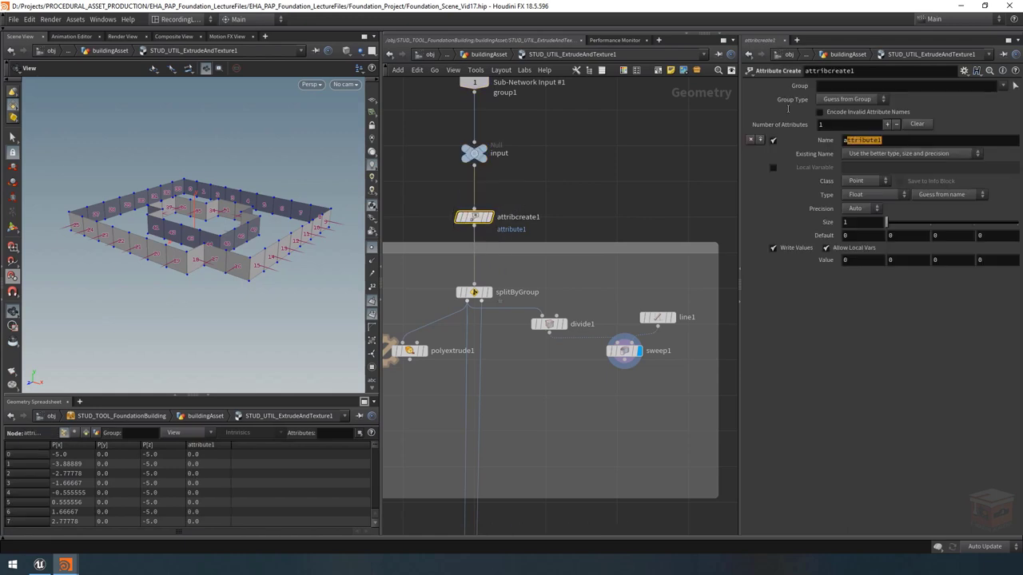
{"action": "type", "text": "scale"}
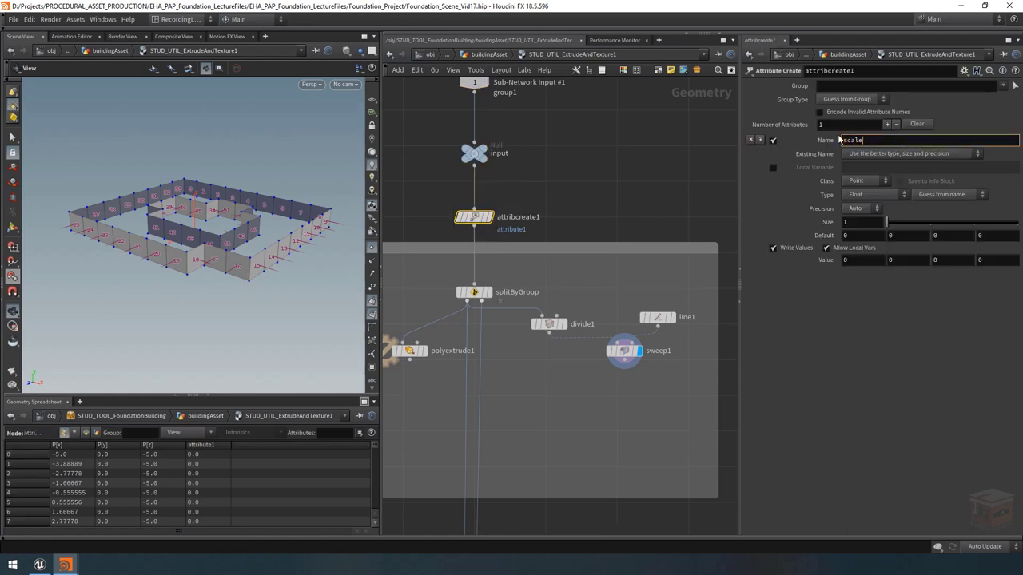
{"action": "key", "text": "Return"}
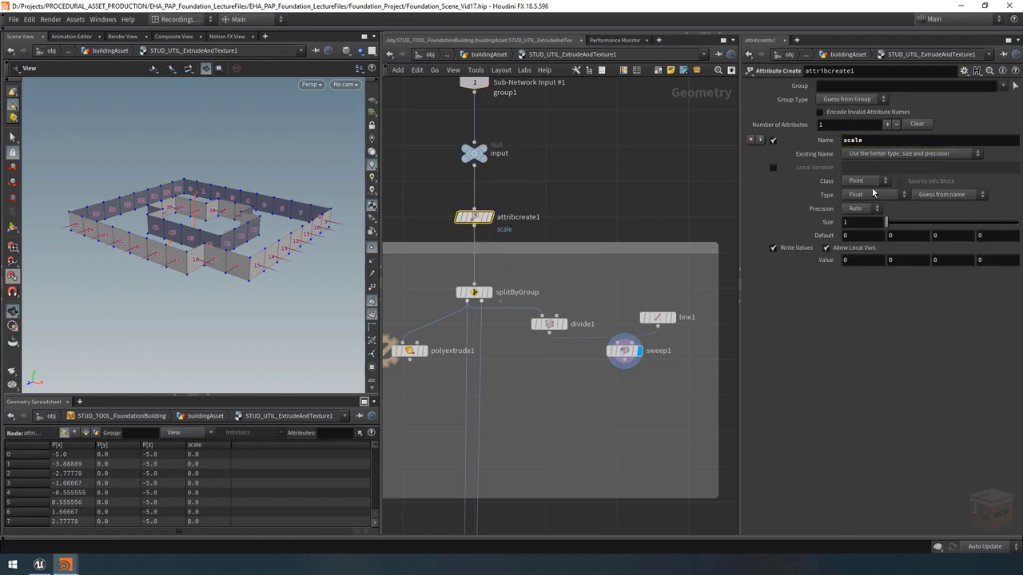
Set the scale attribute's size to 3 and its first three value components to 0.5
{"action": "left_click_drag", "start_coordinate": [887, 223], "coordinate": [973, 223]}
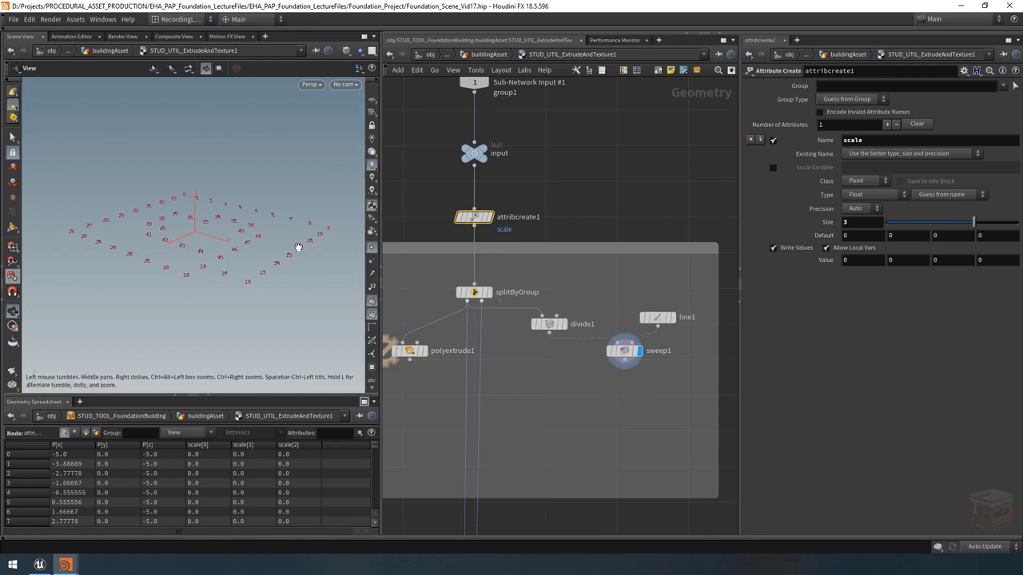
{"action": "left_click", "coordinate": [847, 259]}
{"action": "type", "text": "0.5"}
{"action": "key", "text": "Return"}
{"action": "left_click", "coordinate": [911, 260]}
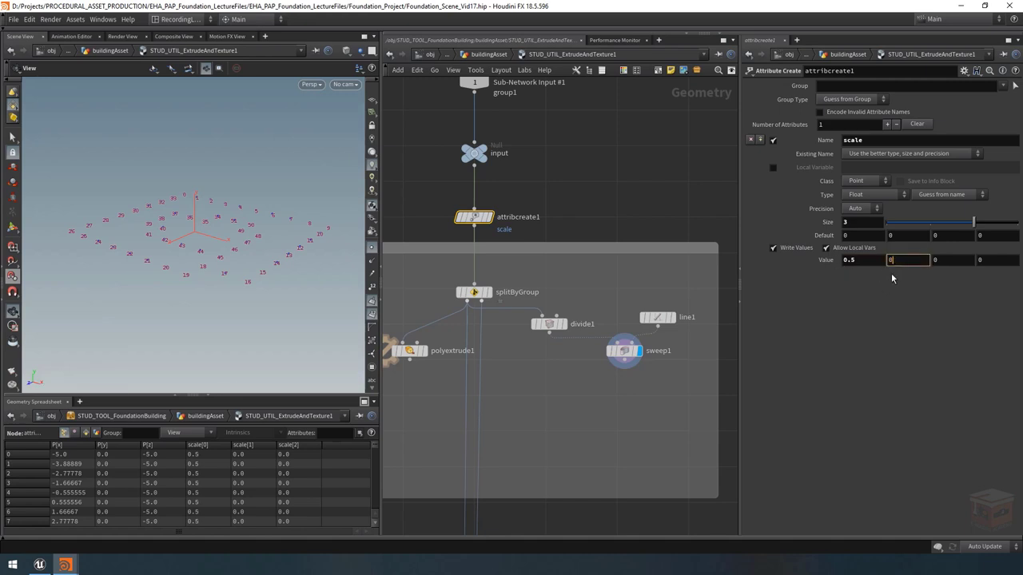
{"action": "type", "text": "0.5"}
{"action": "key", "text": "Return"}
{"action": "left_click", "coordinate": [943, 260]}
{"action": "type", "text": "0.5"}
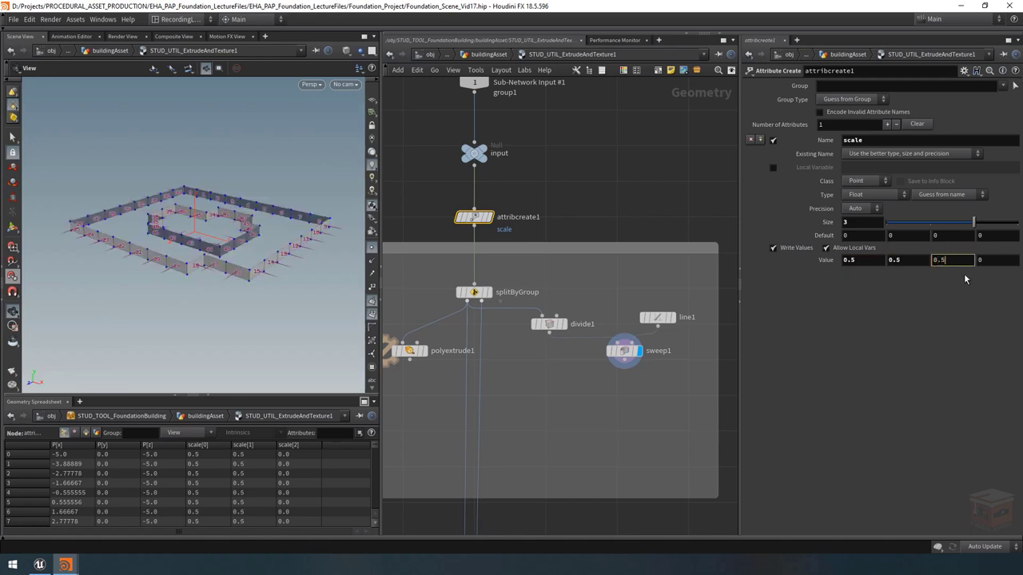
{"action": "key", "text": "Return"}
Test the scale attribute's effect on the sweep by setting its second value component to 1 and finally 2
{"action": "left_click", "coordinate": [904, 260]}
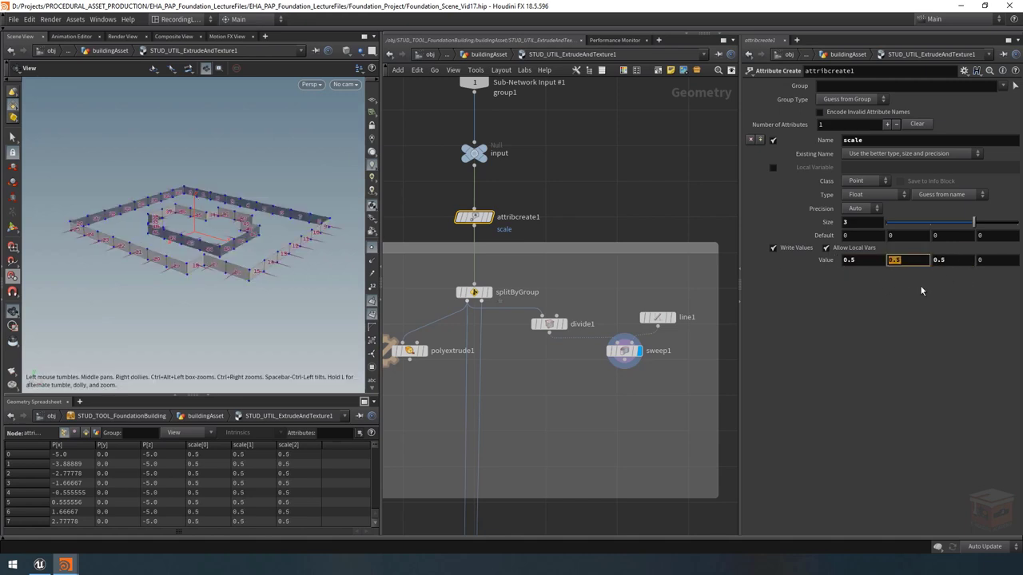
{"action": "type", "text": "1"}
{"action": "key", "text": "Return"}
{"action": "left_click", "coordinate": [903, 260]}
{"action": "type", "text": "2"}
{"action": "key", "text": "Return"}
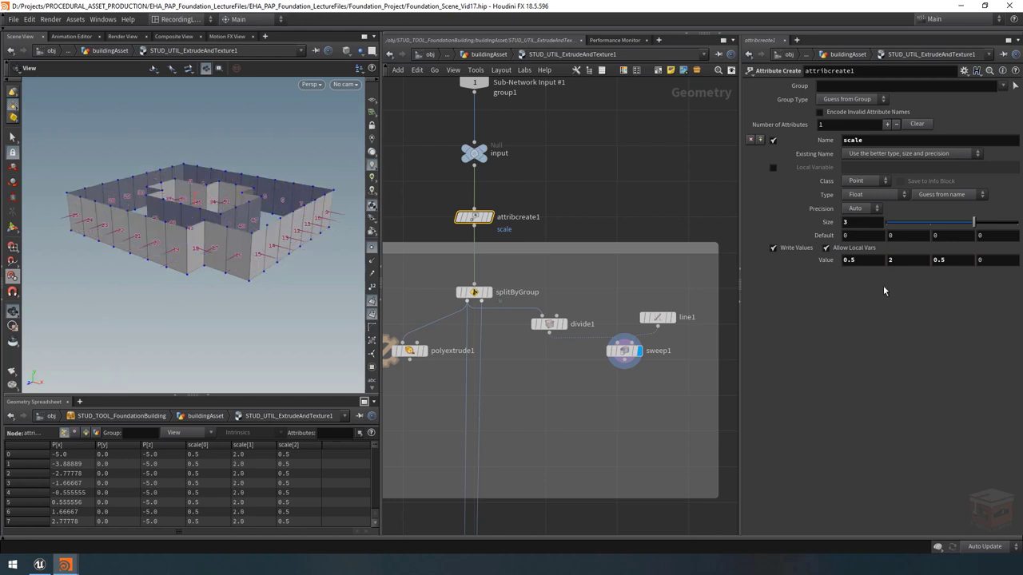
{"action": "mouse_move", "coordinate": [625, 357]}
Reduce the created attribute's size to 1 and rename it pscale
{"action": "left_click", "coordinate": [874, 141]}
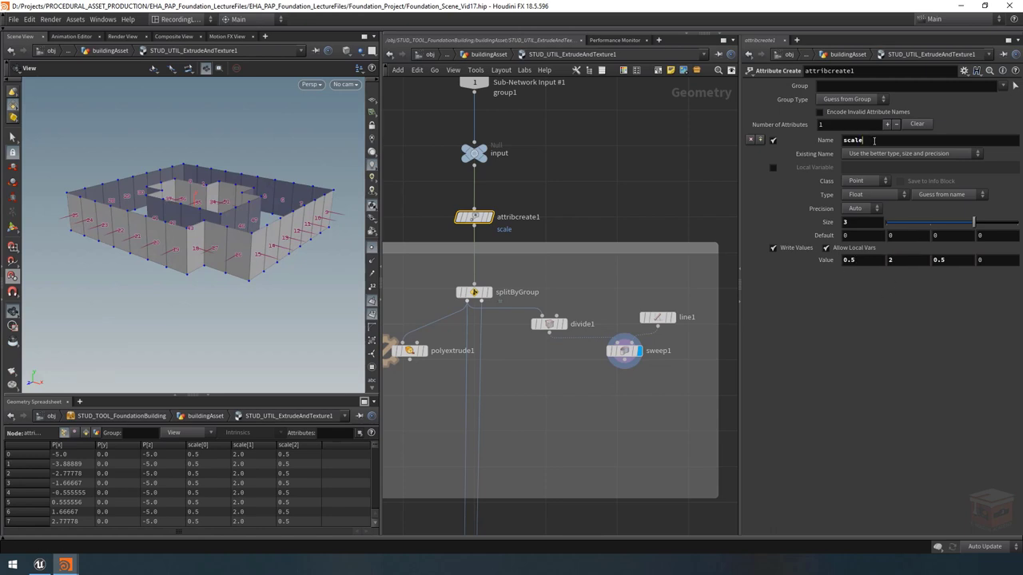
{"action": "left_click", "coordinate": [907, 223]}
{"action": "left_click", "coordinate": [861, 141]}
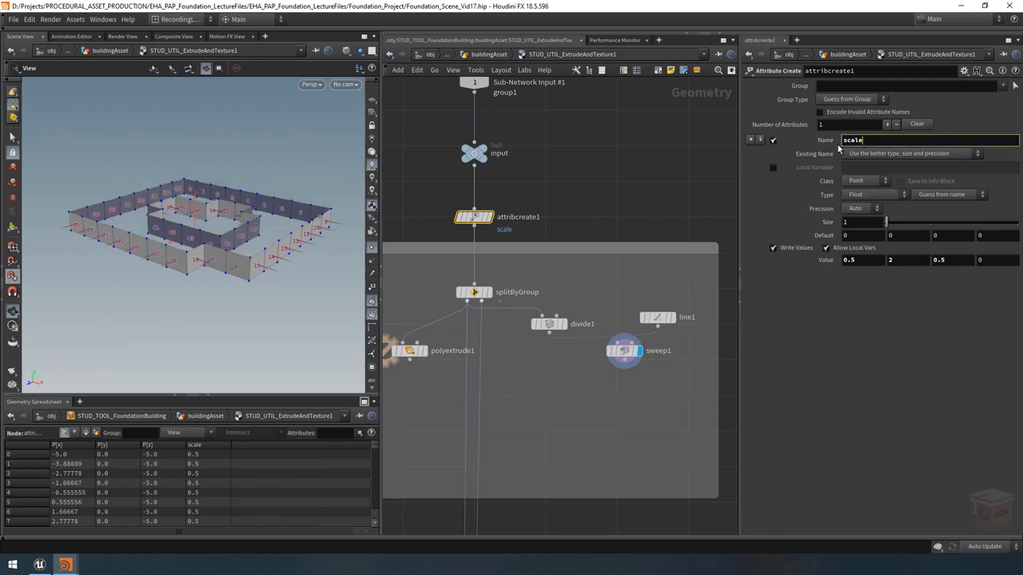
{"action": "key", "text": "Home"}
{"action": "type", "text": "p"}
{"action": "key", "text": "Return"}
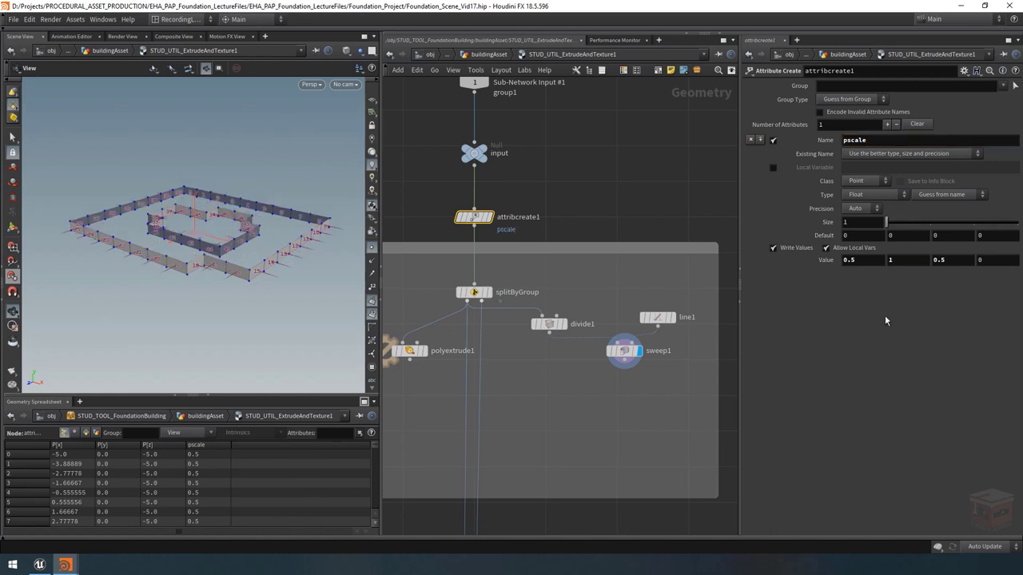
Test pscale values of 2 and finally 3, and reset the second and third value components to their defaults
{"action": "left_click_drag", "start_coordinate": [869, 262], "coordinate": [808, 265]}
{"action": "type", "text": "2"}
{"action": "key", "text": "Return"}
{"action": "type", "text": "3"}
{"action": "key", "text": "Return"}
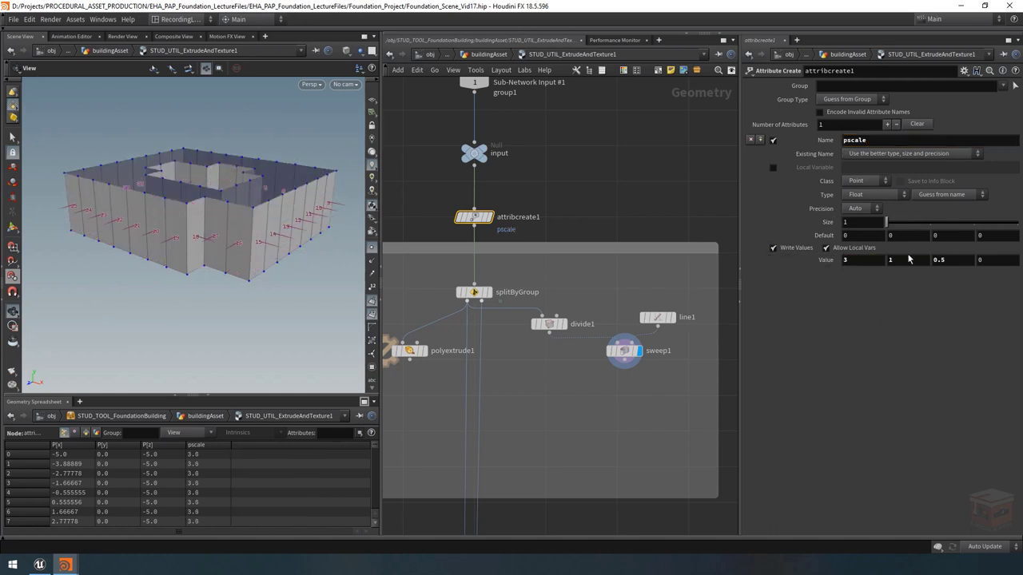
{"action": "middle_click", "coordinate": [943, 261], "text": "ctrl"}
{"action": "middle_click", "coordinate": [907, 262], "text": "ctrl"}
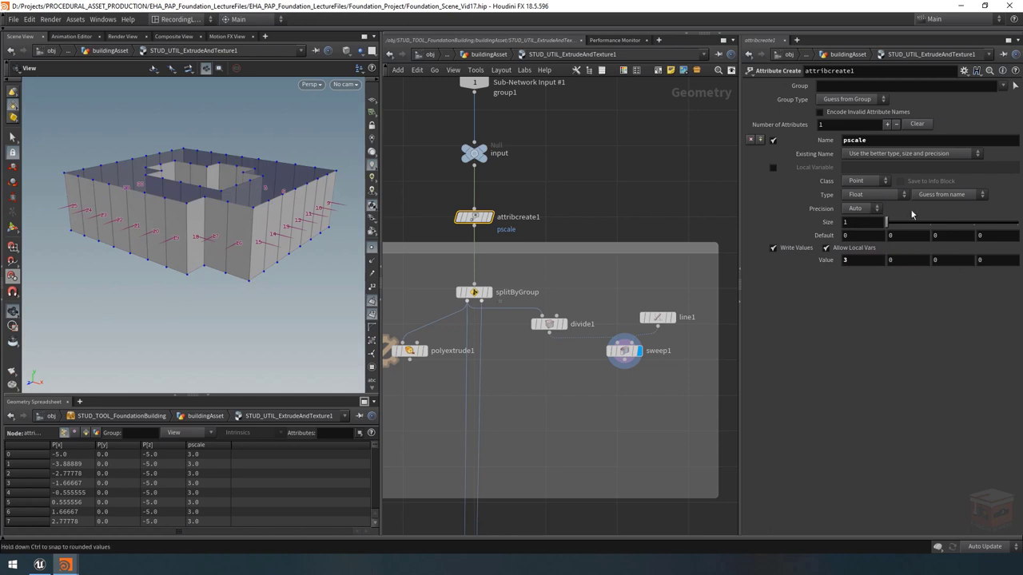
{"action": "double_click", "coordinate": [859, 260]}
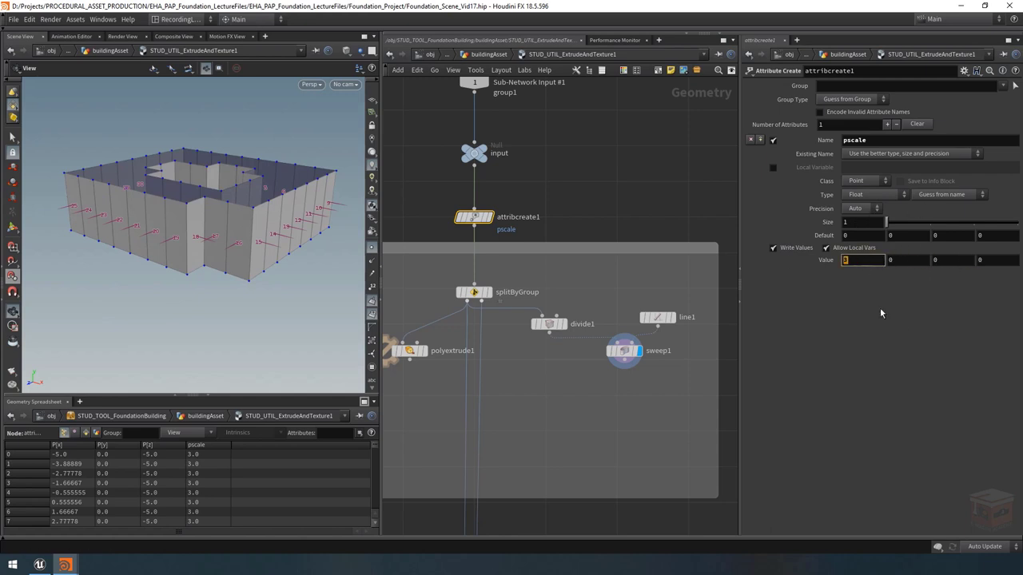
{"action": "key", "text": "Return"}
{"action": "key", "text": "ctrl+z"}
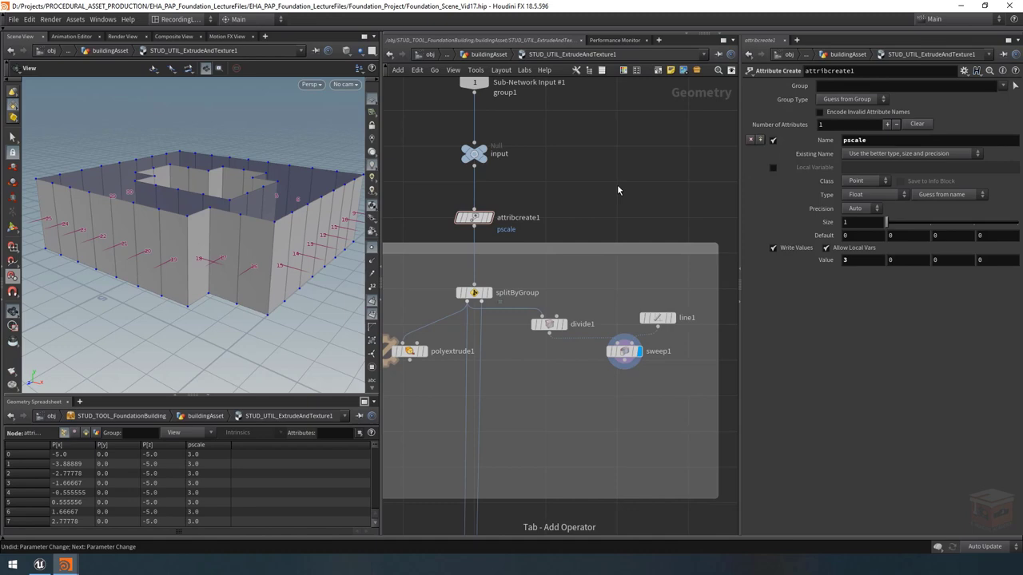
Add an Attribute Delete node and insert it between the Attribute Create node and splitByGroup
{"action": "key", "text": "Tab"}
{"action": "type", "text": "attribdelete"}
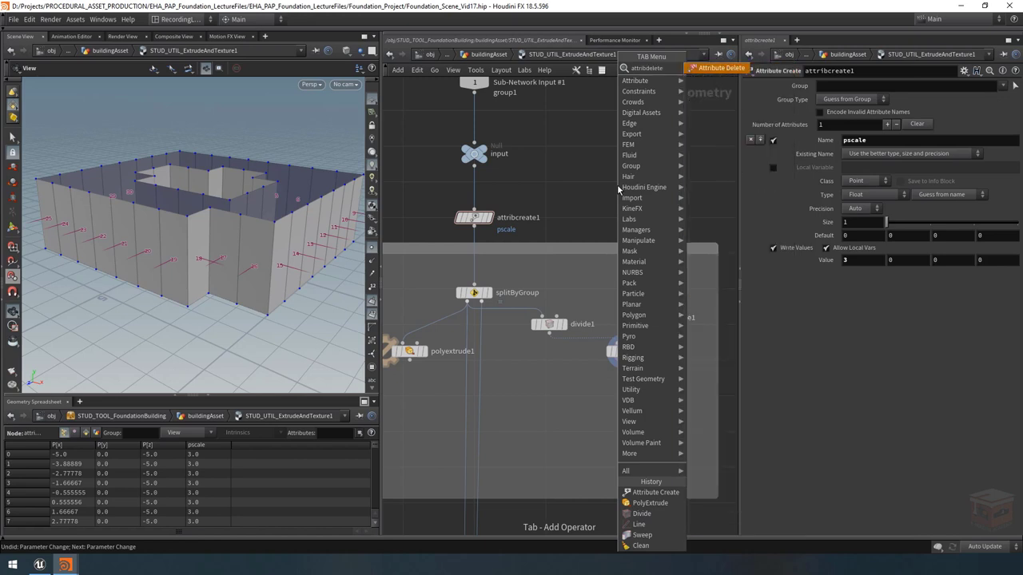
{"action": "key", "text": "Return"}
{"action": "left_click", "coordinate": [616, 185]}
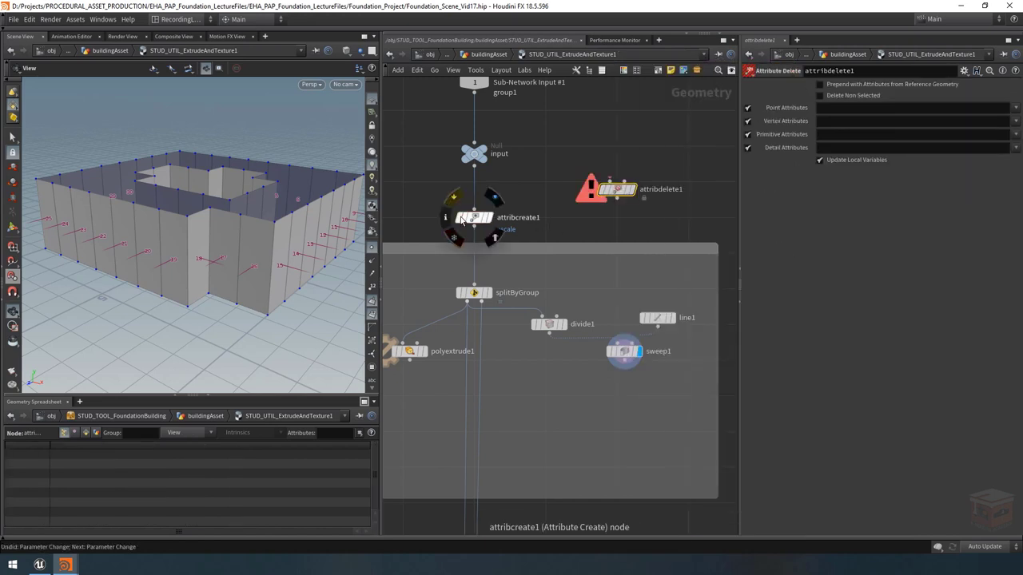
{"action": "left_click_drag", "start_coordinate": [464, 218], "coordinate": [463, 190]}
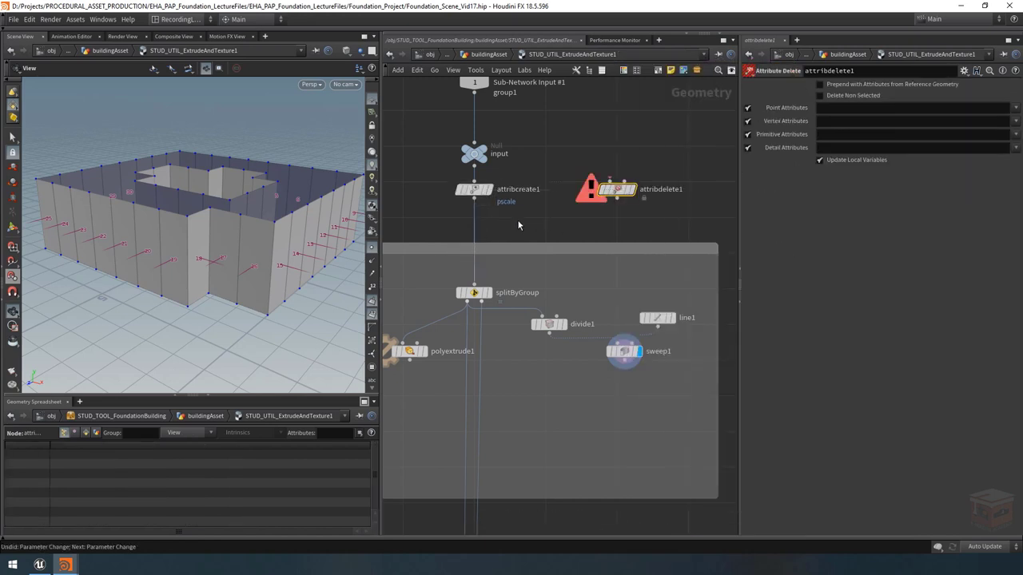
{"action": "left_click", "coordinate": [474, 197]}
{"action": "left_click", "coordinate": [617, 183]}
{"action": "left_click_drag", "start_coordinate": [617, 190], "coordinate": [524, 186]}
{"action": "left_click", "coordinate": [478, 192]}
{"action": "left_click", "coordinate": [482, 222]}
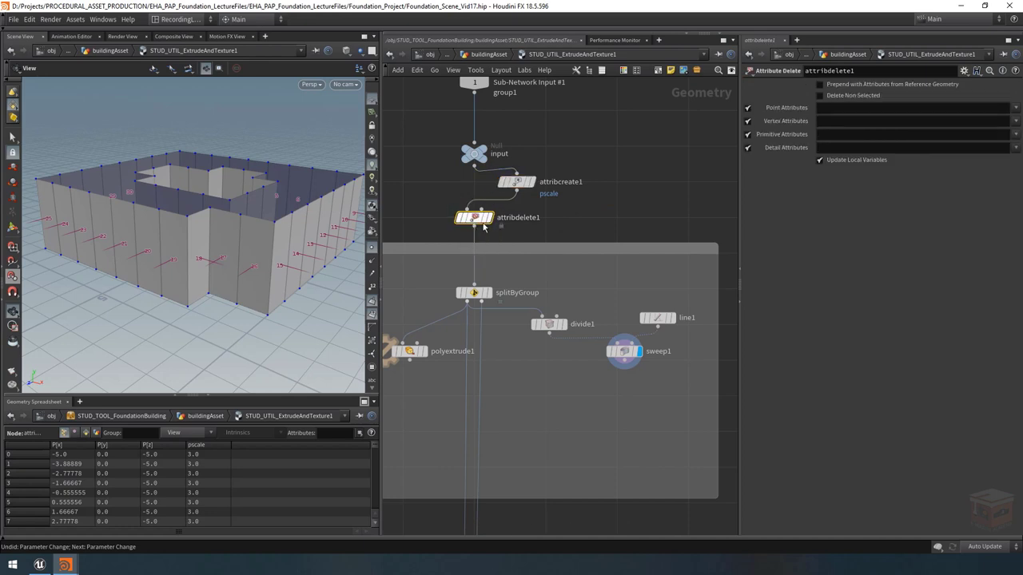
Rename the Attribute Delete node cleanScaleAndRot and colour it light red
{"action": "key", "text": "F2"}
{"action": "type", "text": "cle"}
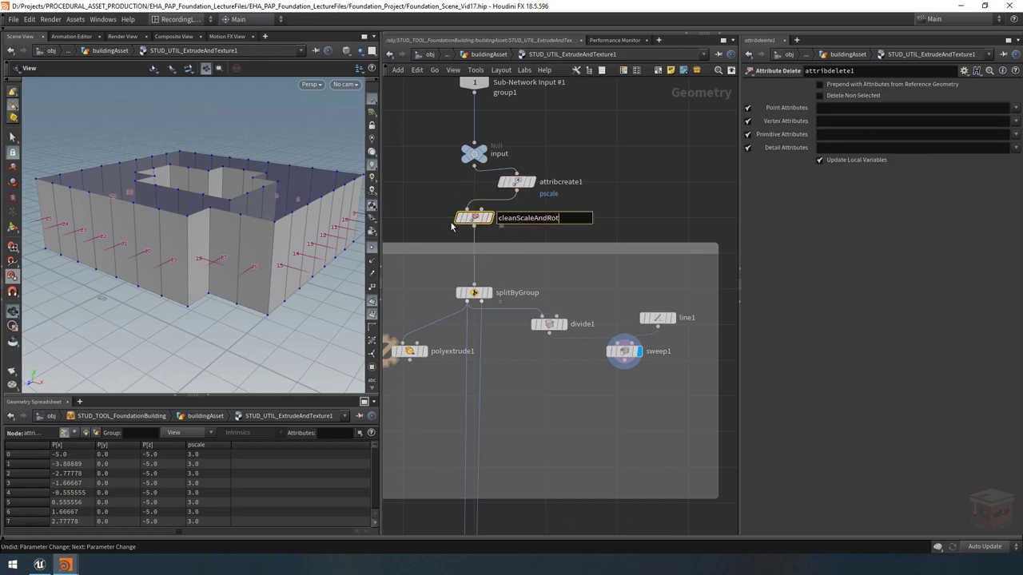
{"action": "type", "text": "anScaleAndRot"}
{"action": "key", "text": "Return"}
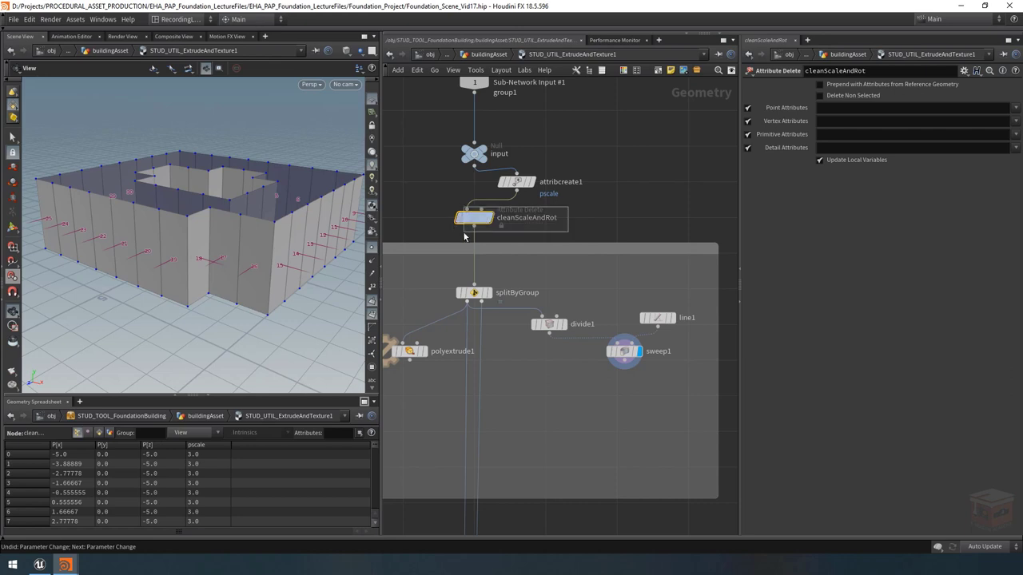
{"action": "left_click", "coordinate": [623, 71]}
{"action": "left_click", "coordinate": [690, 462]}
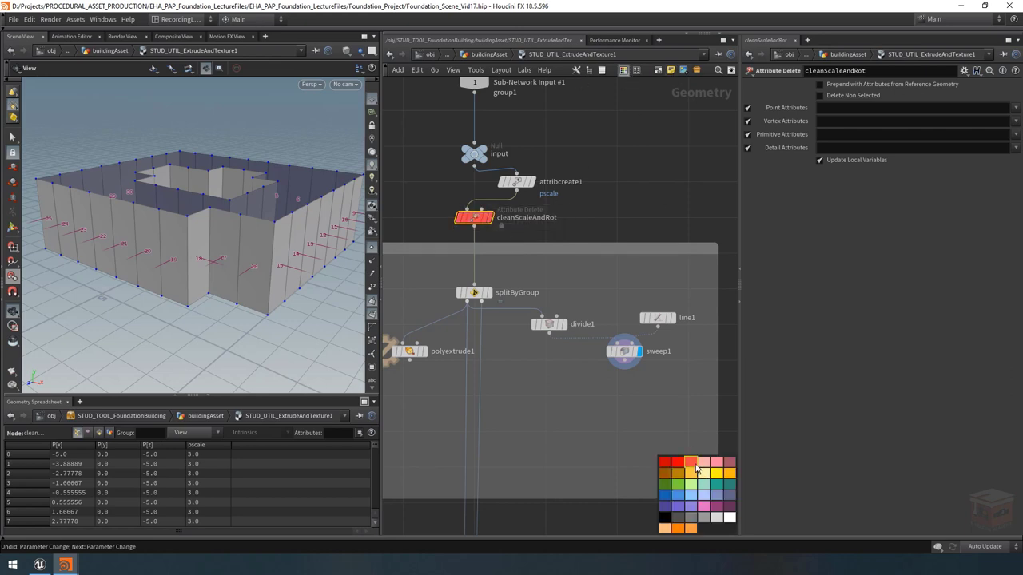
{"action": "left_click", "coordinate": [623, 71]}
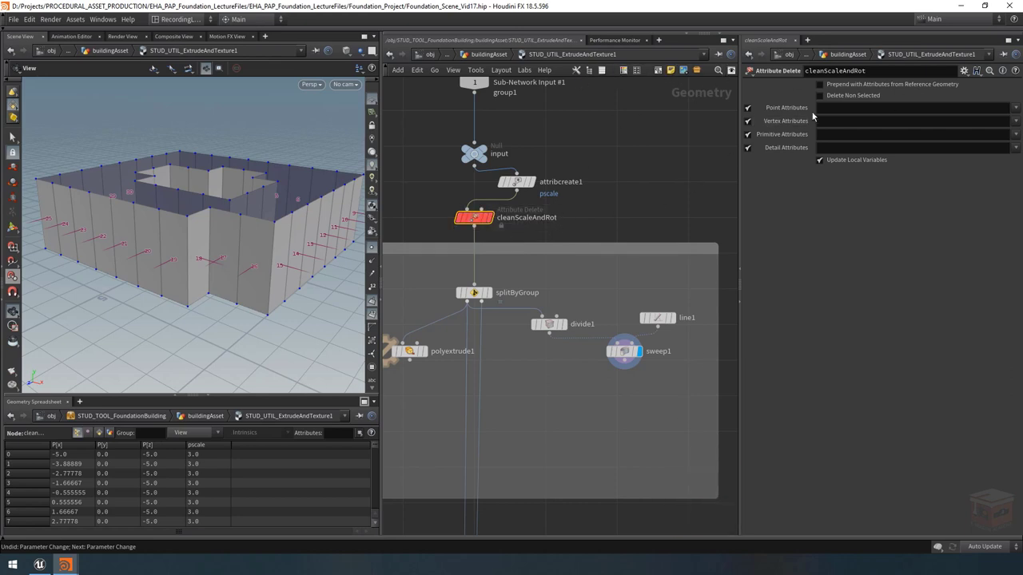
Disable vertex, primitive and detail attribute deletion on cleanScaleAndRot, and set its point attributes to "scale pscale rot"
{"action": "left_click", "coordinate": [748, 121]}
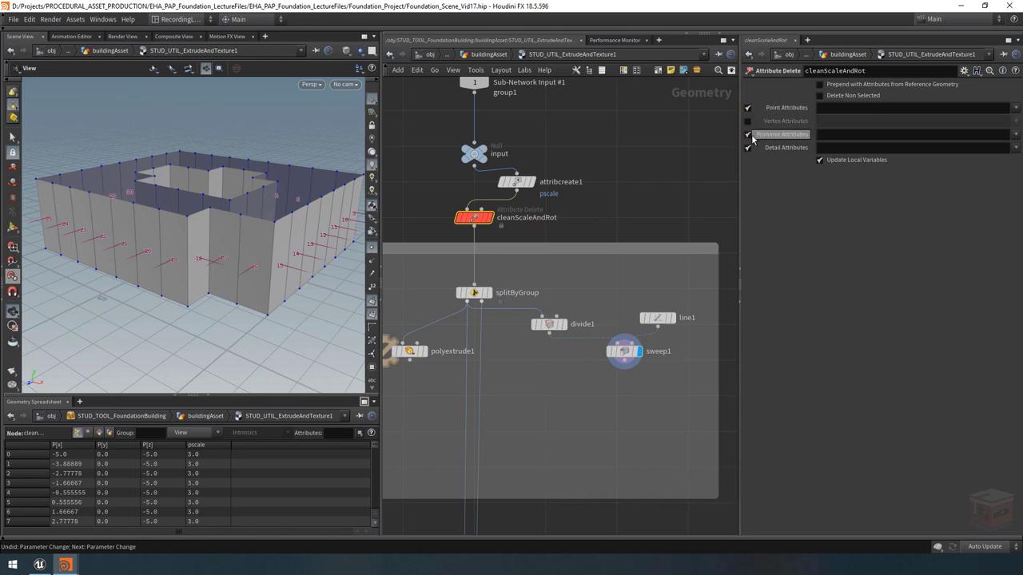
{"action": "left_click", "coordinate": [748, 134]}
{"action": "left_click", "coordinate": [748, 147]}
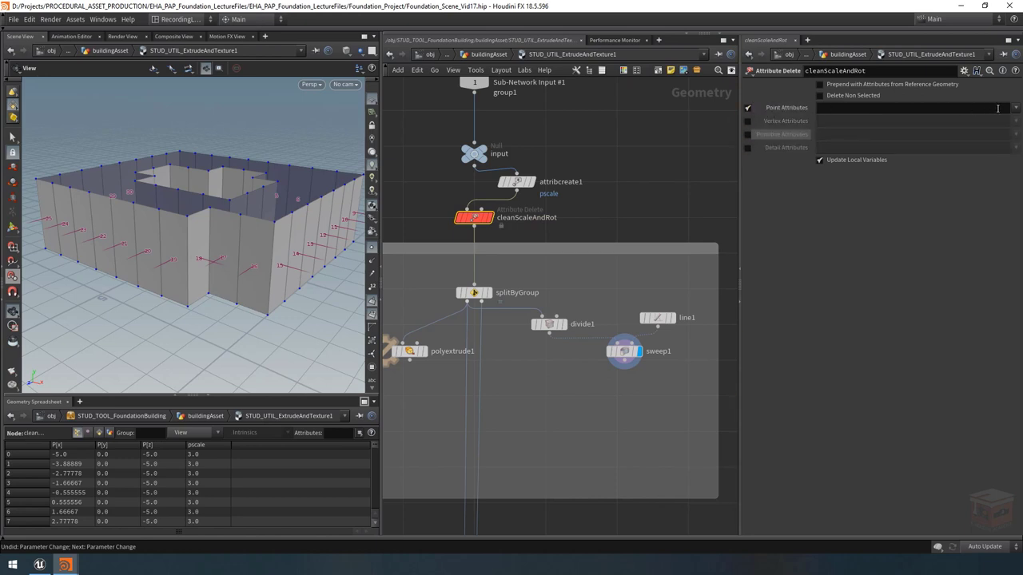
{"action": "left_click", "coordinate": [967, 109]}
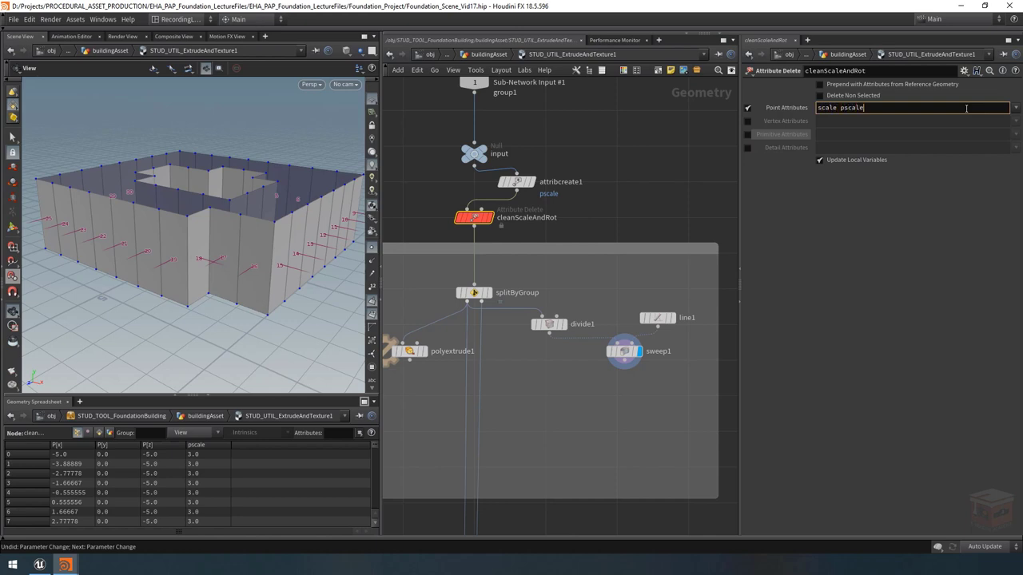
{"action": "key", "text": "Return"}
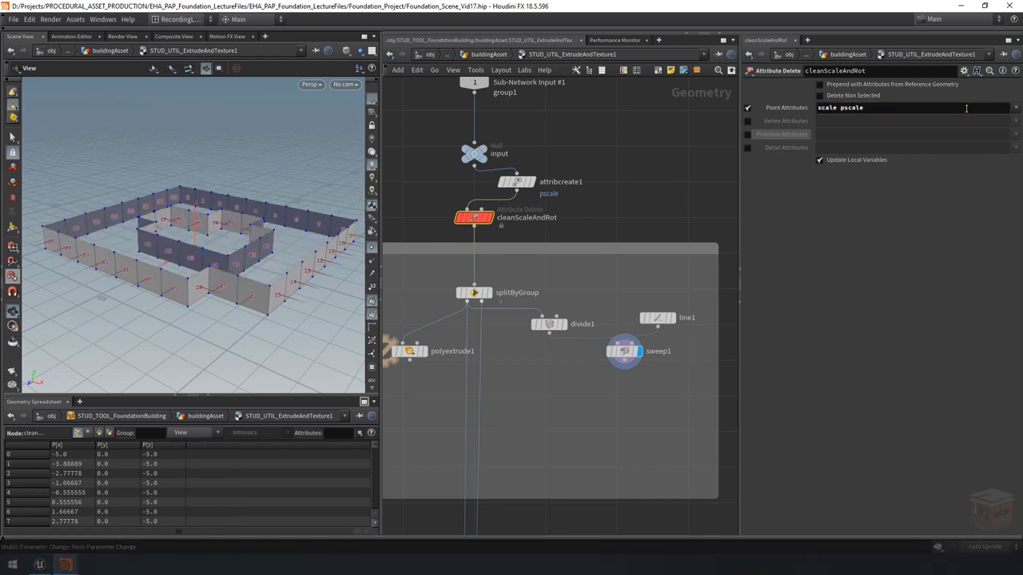
{"action": "left_click", "coordinate": [967, 109]}
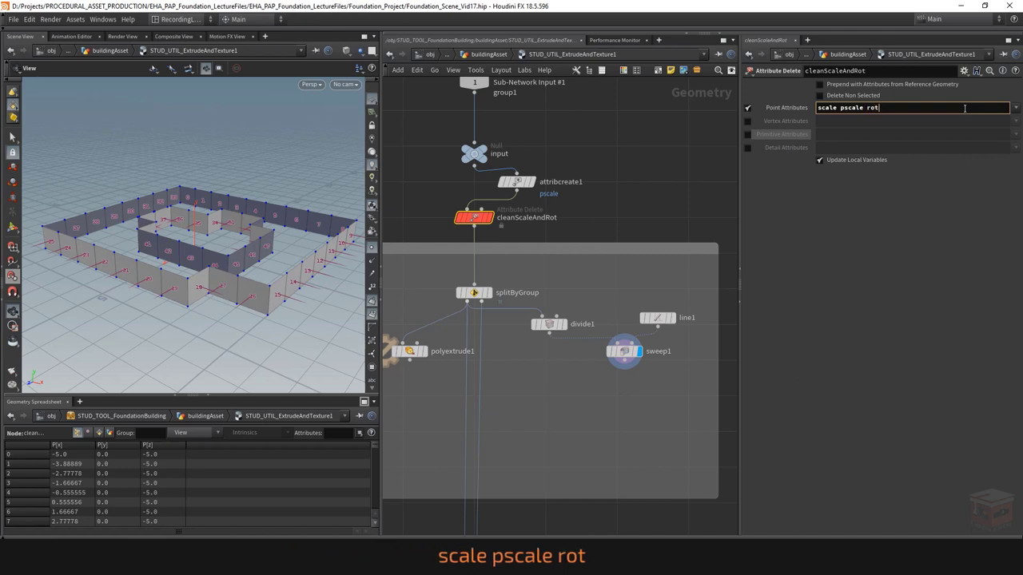
{"action": "key", "text": "Return"}
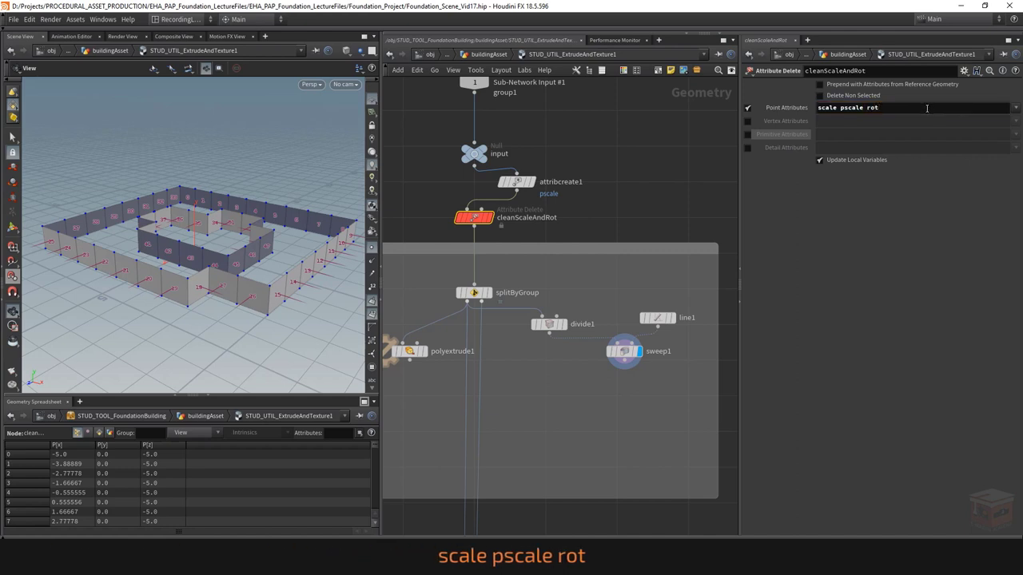
Examine the point attributes deleted by removeScaleAndRotAttribs in the buildingAsset network, and return inside STUD_UTIL_ExtrudeAndTexture1
{"action": "left_click", "coordinate": [516, 181]}
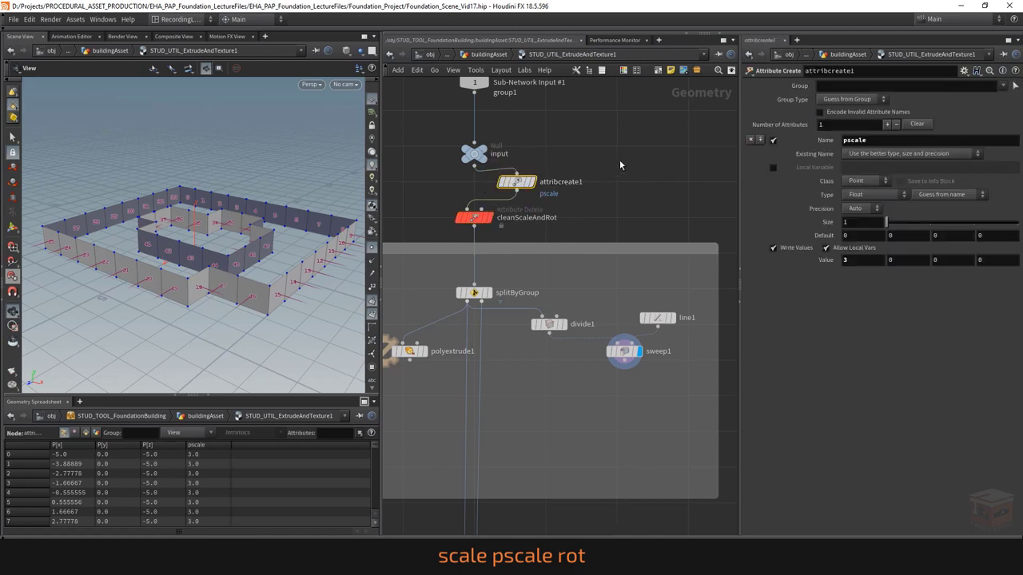
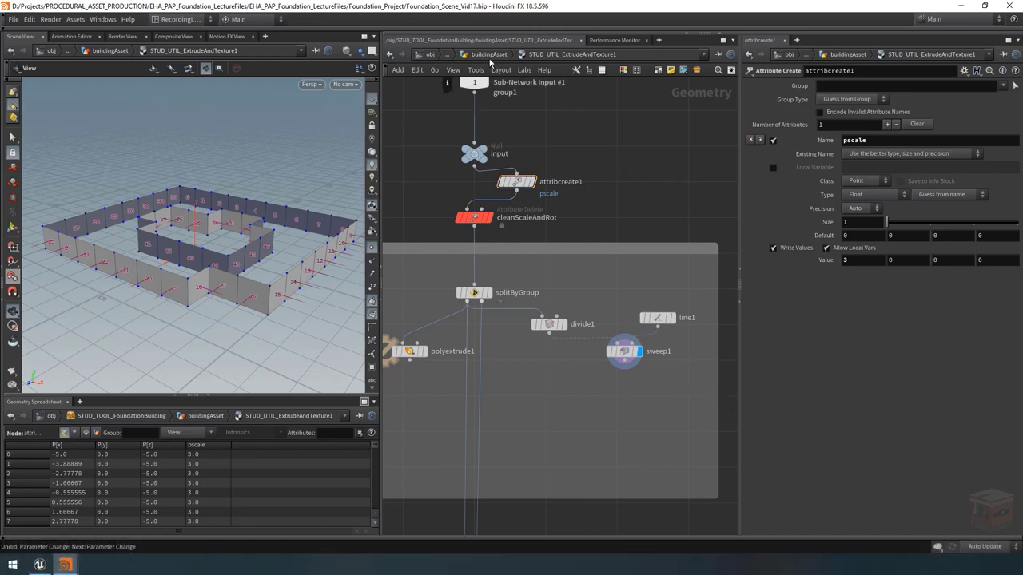
{"action": "left_click", "coordinate": [489, 53]}
{"action": "scroll", "coordinate": [627, 376], "scroll_direction": "down", "scroll_amount": 4}
{"action": "middle_click_drag", "start_coordinate": [634, 370], "coordinate": [621, 457]}
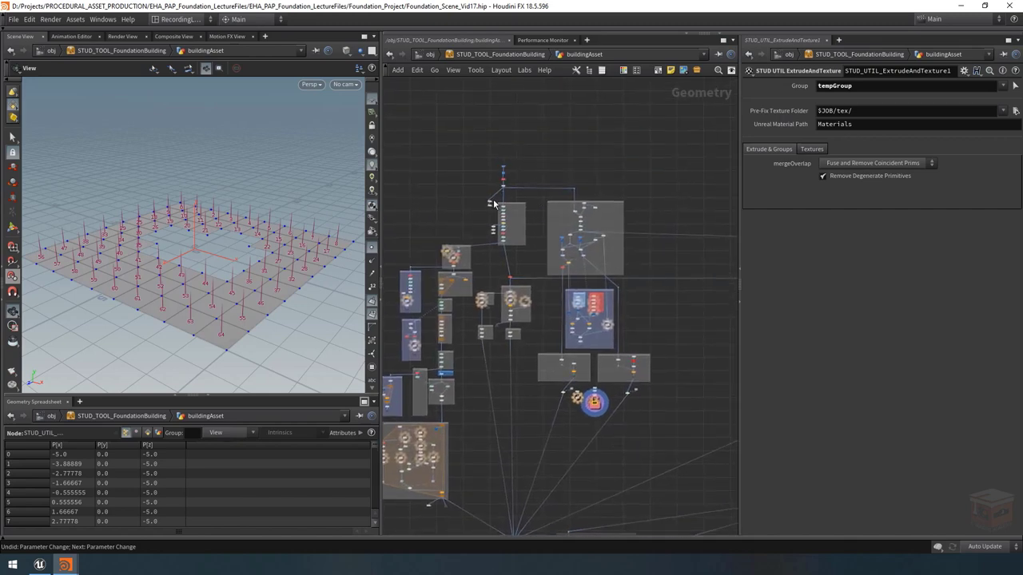
{"action": "scroll", "coordinate": [498, 192], "scroll_direction": "up", "scroll_amount": 10}
{"action": "left_click", "coordinate": [559, 227]}
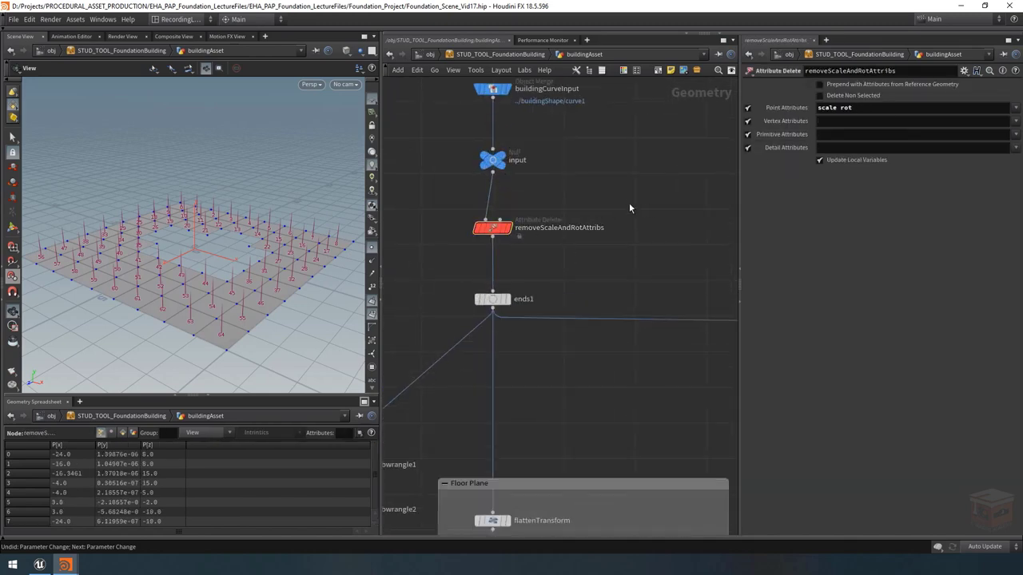
{"action": "scroll", "coordinate": [639, 196], "scroll_direction": "down", "scroll_amount": 10}
{"action": "scroll", "coordinate": [599, 263], "scroll_direction": "up", "scroll_amount": 8}
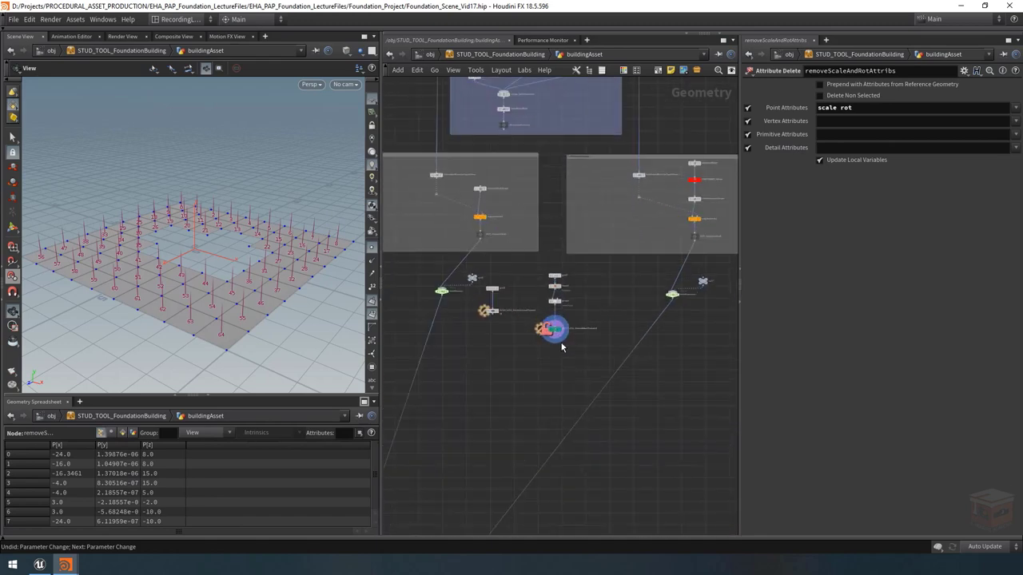
{"action": "double_click", "coordinate": [557, 320]}
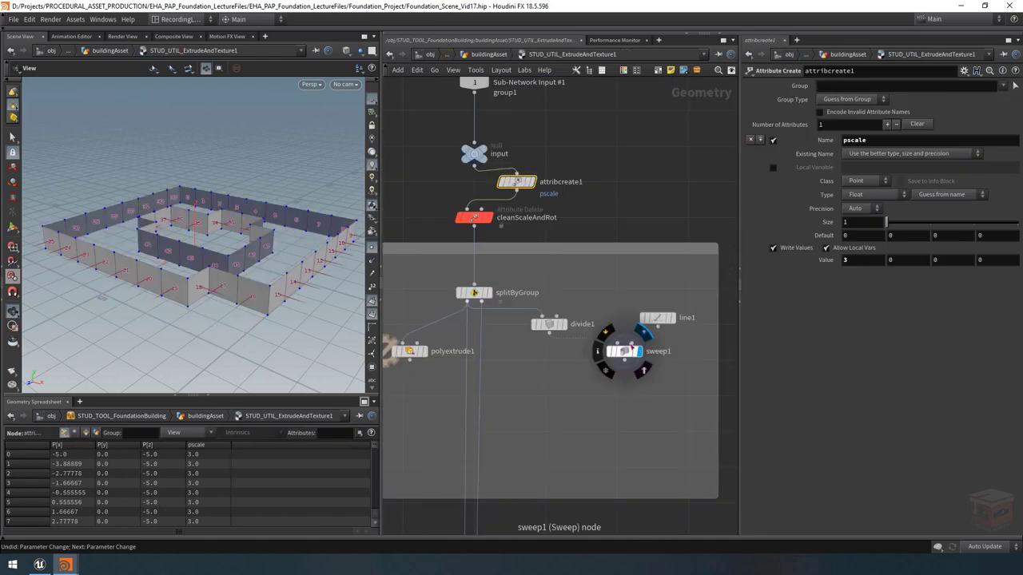
Delete the test Attribute Create node between the input null and cleanScaleAndRot
{"action": "middle_click_drag", "start_coordinate": [585, 292], "coordinate": [592, 300]}
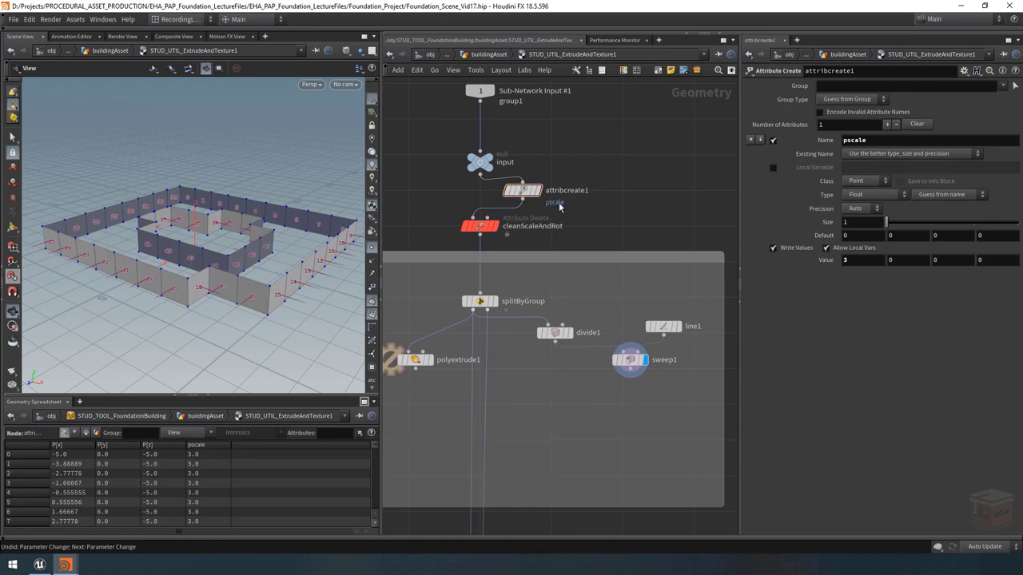
{"action": "left_click", "coordinate": [479, 226]}
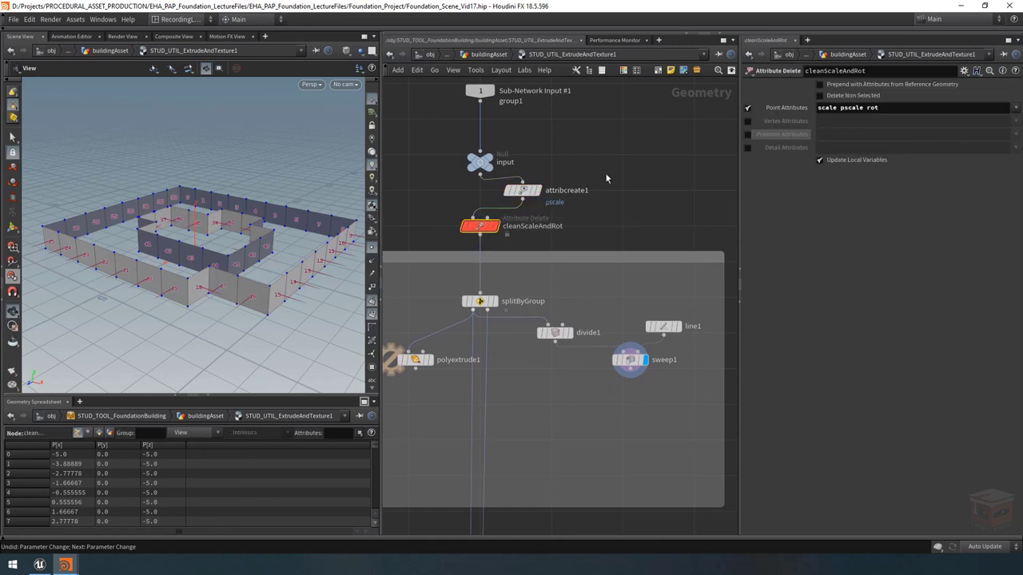
{"action": "left_click_drag", "start_coordinate": [606, 179], "coordinate": [505, 212]}
{"action": "key", "text": "Delete"}
{"action": "scroll", "coordinate": [596, 197], "scroll_direction": "down", "scroll_amount": 1}
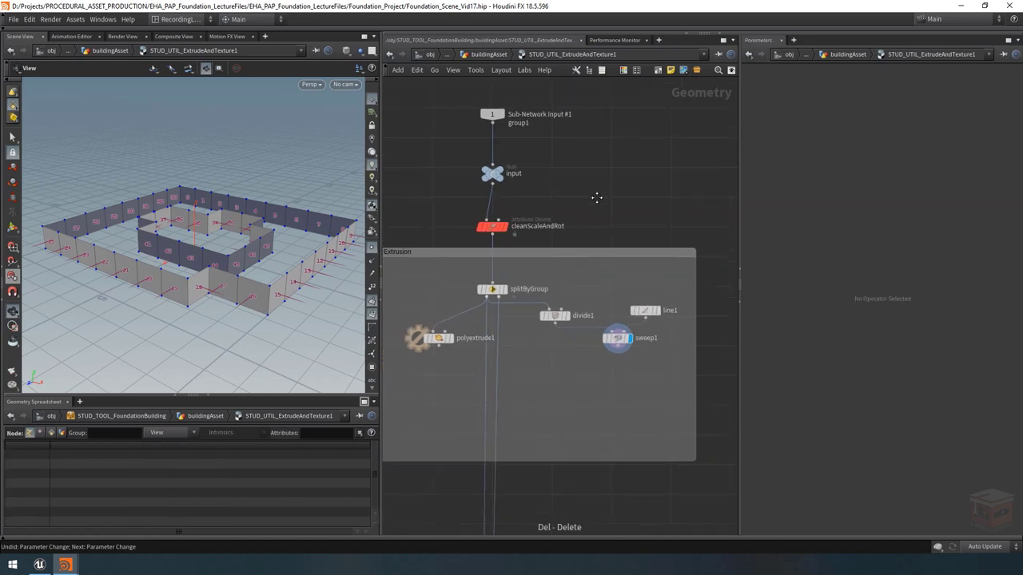
Move the sub-network input, input null and cleanScaleAndRot nodes up to leave more space above the SplitForExtrusion box
{"action": "middle_click_drag", "start_coordinate": [596, 197], "coordinate": [593, 225]}
{"action": "left_click_drag", "start_coordinate": [609, 113], "coordinate": [466, 264]}
{"action": "middle_click_drag", "start_coordinate": [631, 215], "coordinate": [667, 226]}
{"action": "scroll", "coordinate": [659, 225], "scroll_direction": "down", "scroll_amount": 2}
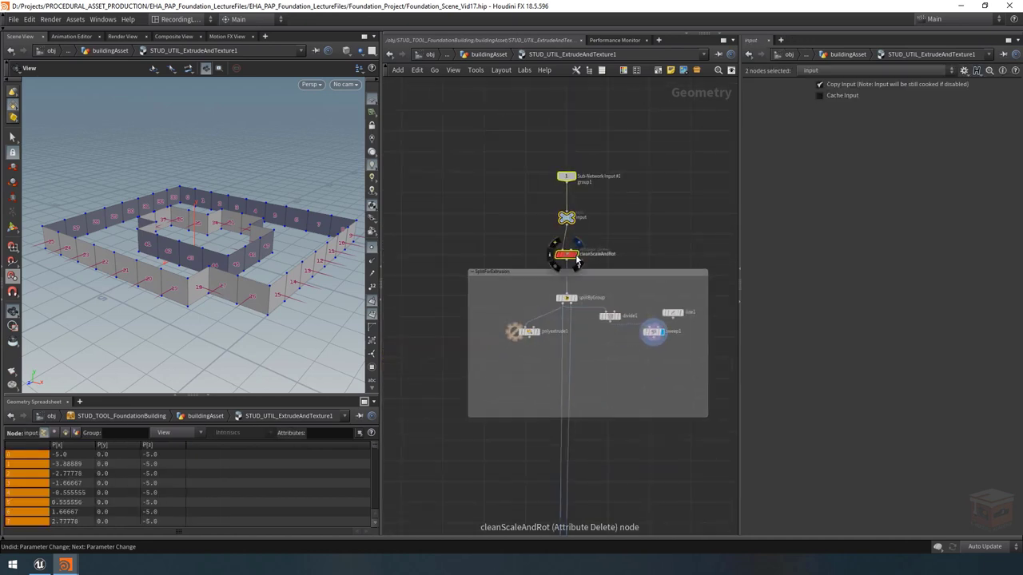
{"action": "left_click_drag", "start_coordinate": [576, 260], "coordinate": [576, 162]}
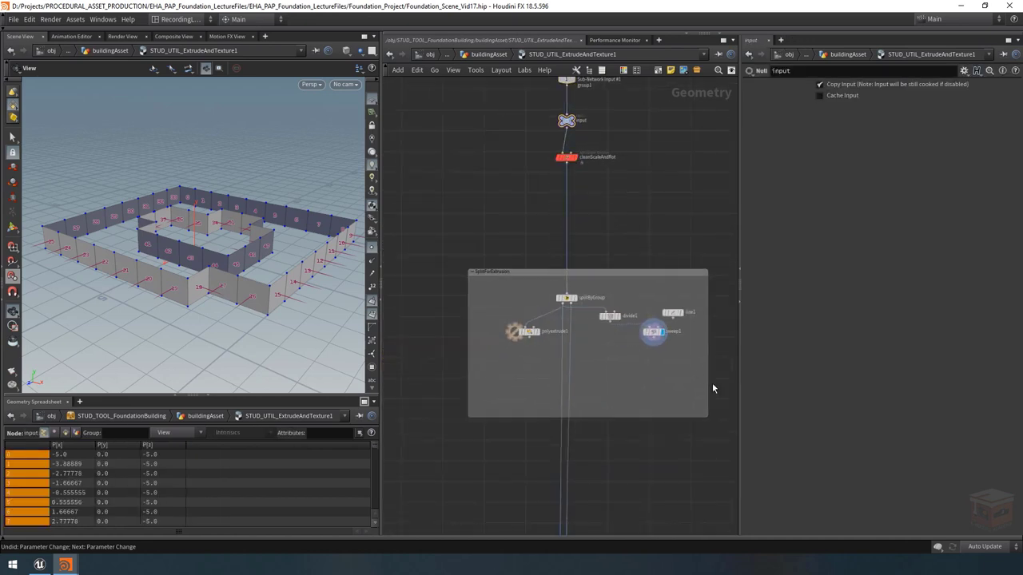
Rename the sweep1 node as sweep_Reverse_NoStretch_WithUVs_YupVector
{"action": "scroll", "coordinate": [677, 358], "scroll_direction": "up", "scroll_amount": 3}
{"action": "left_click", "coordinate": [627, 317]}
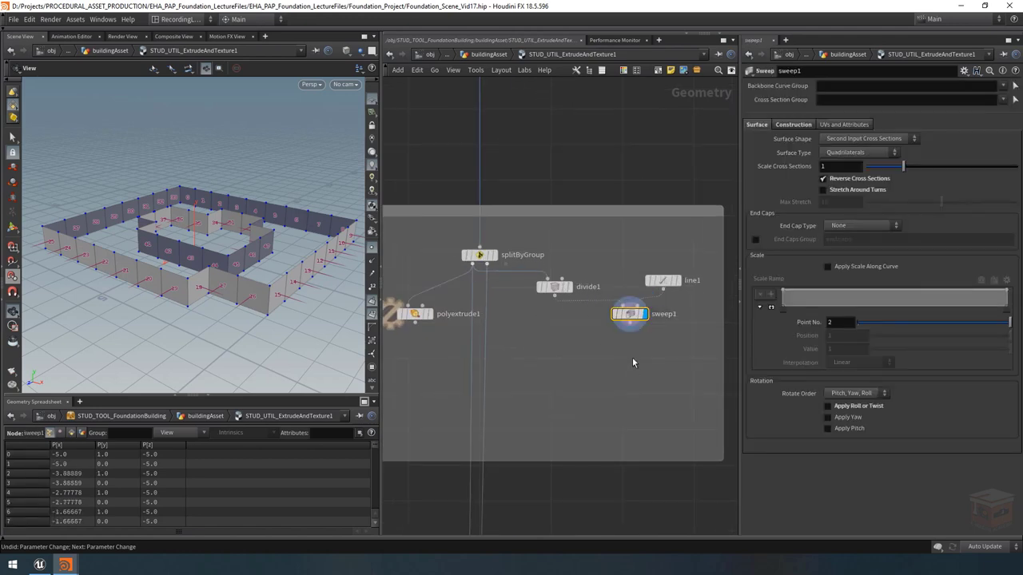
{"action": "left_click", "coordinate": [788, 125]}
{"action": "middle_click_drag", "start_coordinate": [605, 242], "coordinate": [580, 197]}
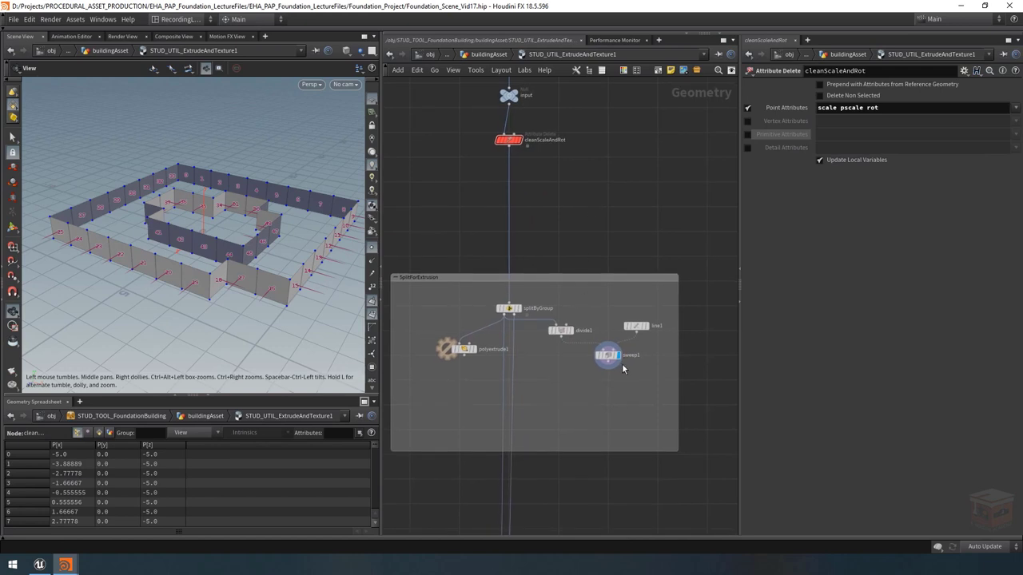
{"action": "scroll", "coordinate": [624, 363], "scroll_direction": "up", "scroll_amount": 2}
{"action": "left_click", "coordinate": [617, 343]}
{"action": "scroll", "coordinate": [639, 338], "scroll_direction": "up", "scroll_amount": 2}
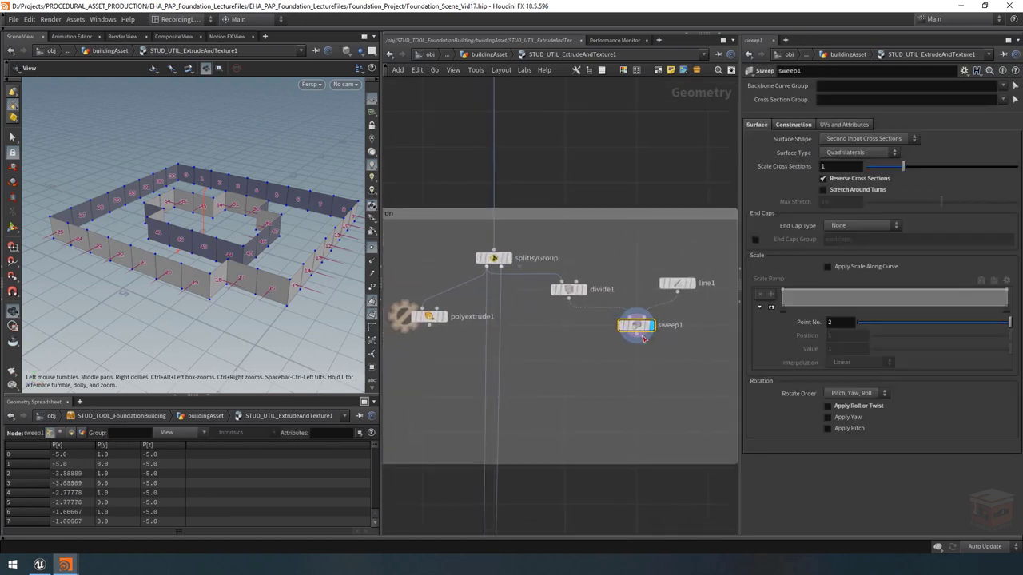
{"action": "middle_click_drag", "start_coordinate": [693, 345], "coordinate": [606, 345]}
{"action": "double_click", "coordinate": [585, 326]}
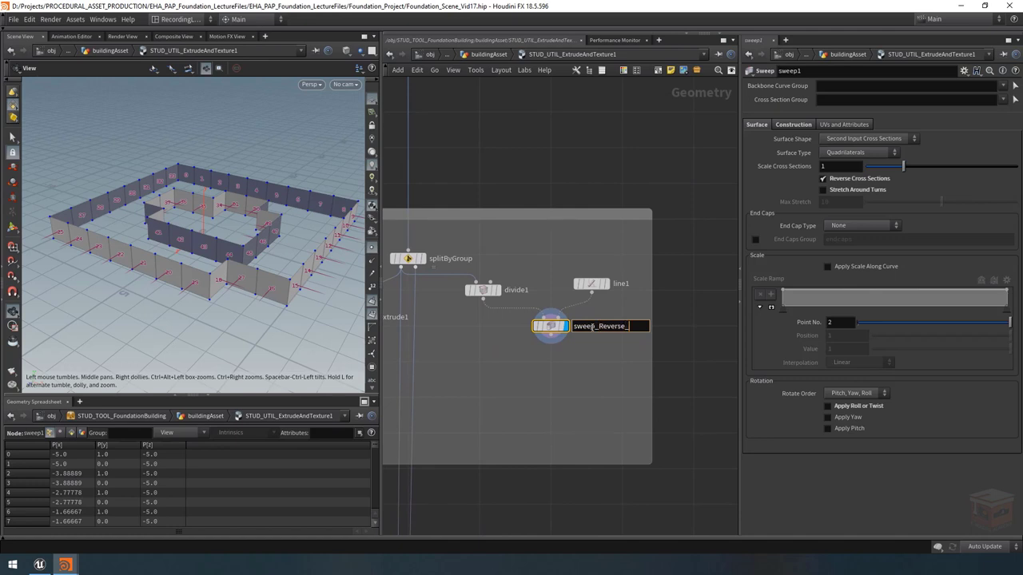
{"action": "type", "text": "_Reverse_NoStretch_W"}
{"action": "type", "text": "ithUVs"}
{"action": "type", "text": "_"}
{"action": "type", "text": "YupVector"}
{"action": "key", "text": "Return"}
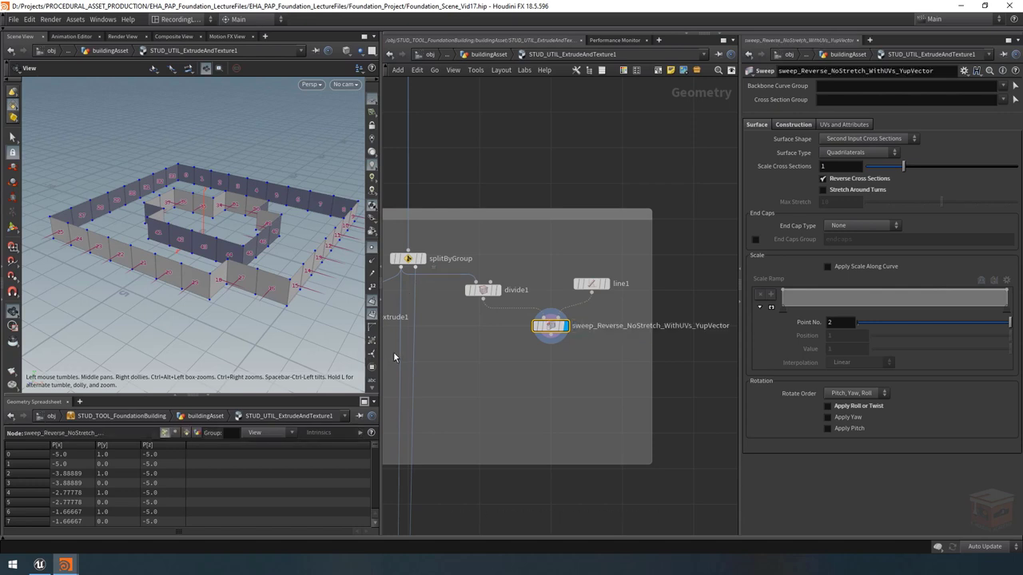
Try tilting line1's direction along X to test its effect on the swept walls, undo it, and reselect the sweep node
{"action": "left_click", "coordinate": [794, 124]}
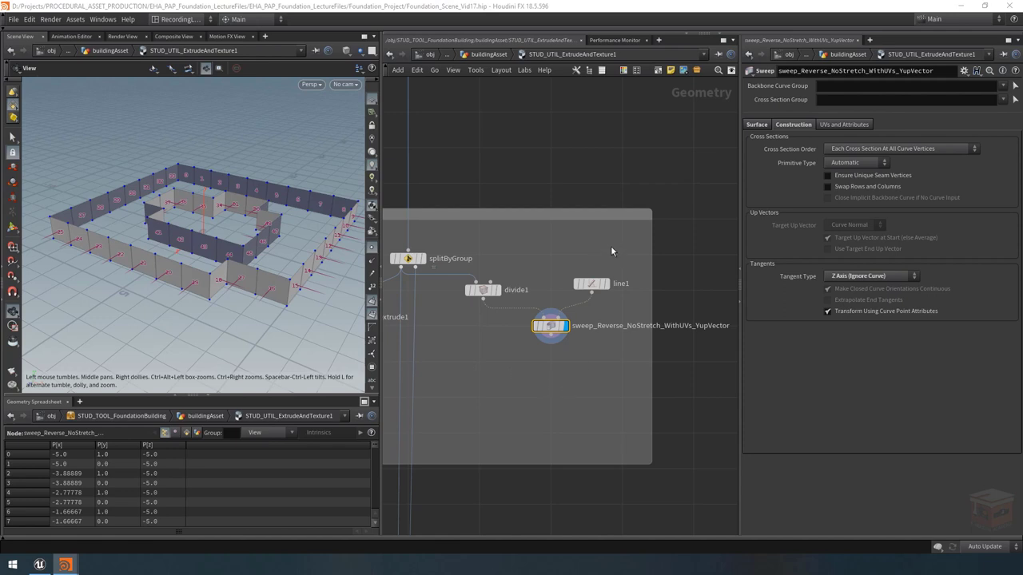
{"action": "left_click", "coordinate": [596, 286]}
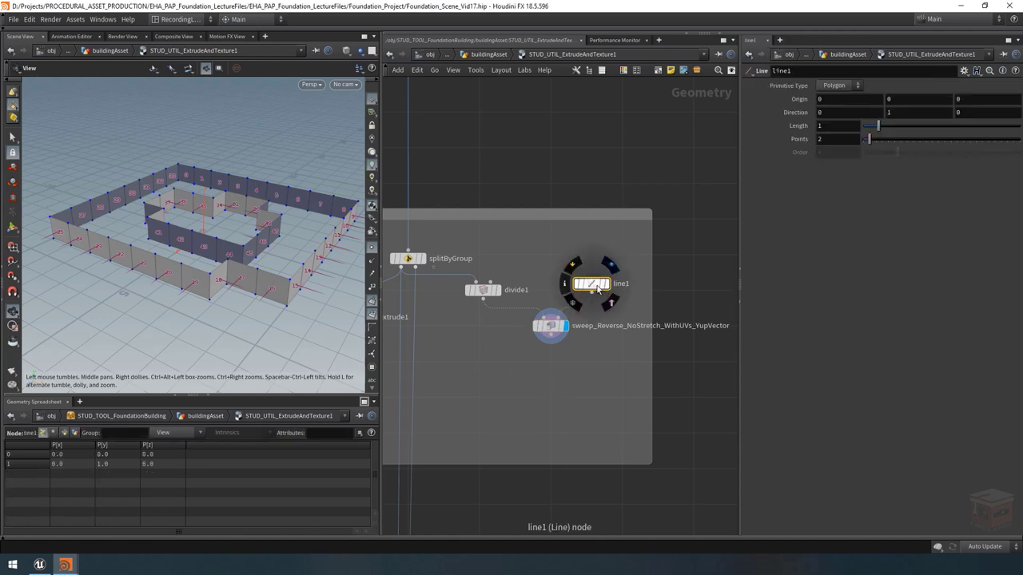
{"action": "middle_click_drag", "start_coordinate": [834, 113], "coordinate": [877, 112]}
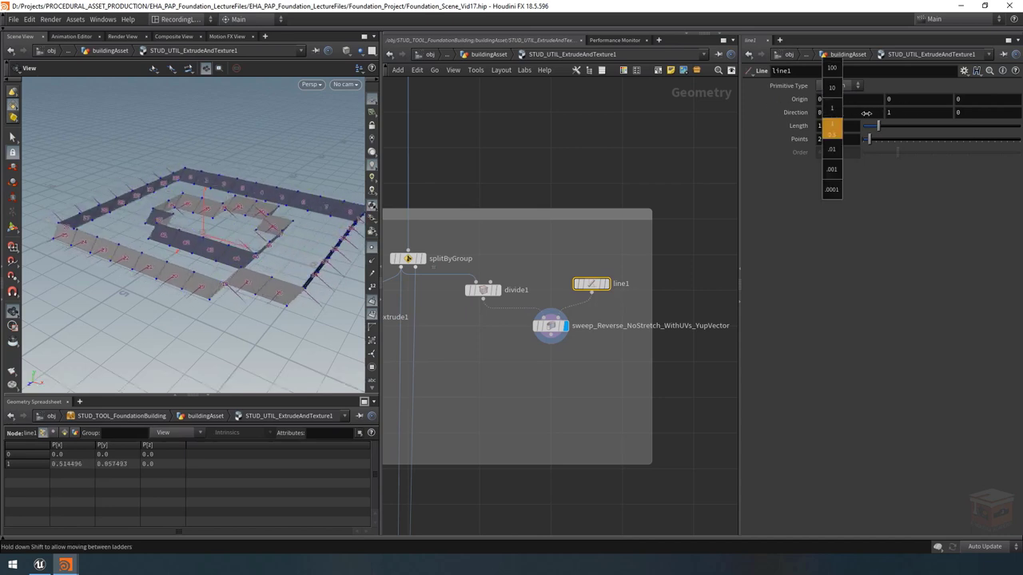
{"action": "key", "text": "ctrl+z"}
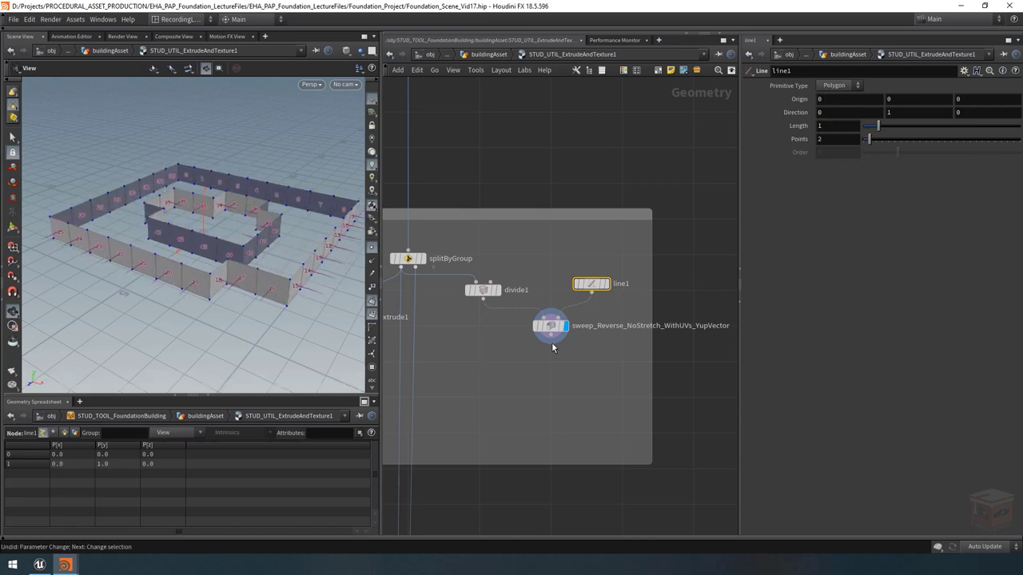
{"action": "left_click_drag", "start_coordinate": [584, 376], "coordinate": [548, 326]}
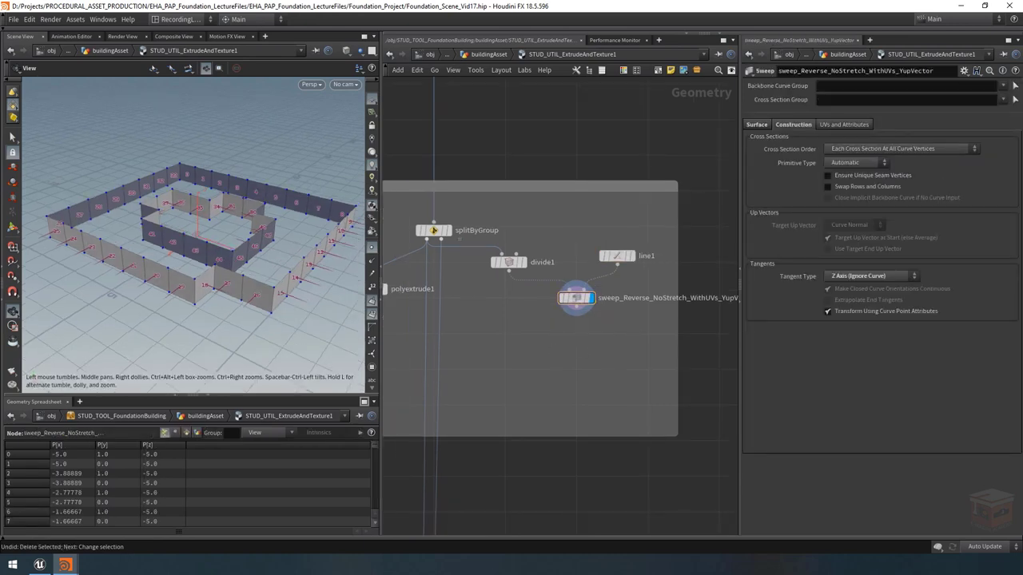
Rewire the first input of mergeSurfaces from splitByGroup to the sweep node's output, and route the wire through a network dot
{"action": "scroll", "coordinate": [599, 356], "scroll_direction": "down", "scroll_amount": 3}
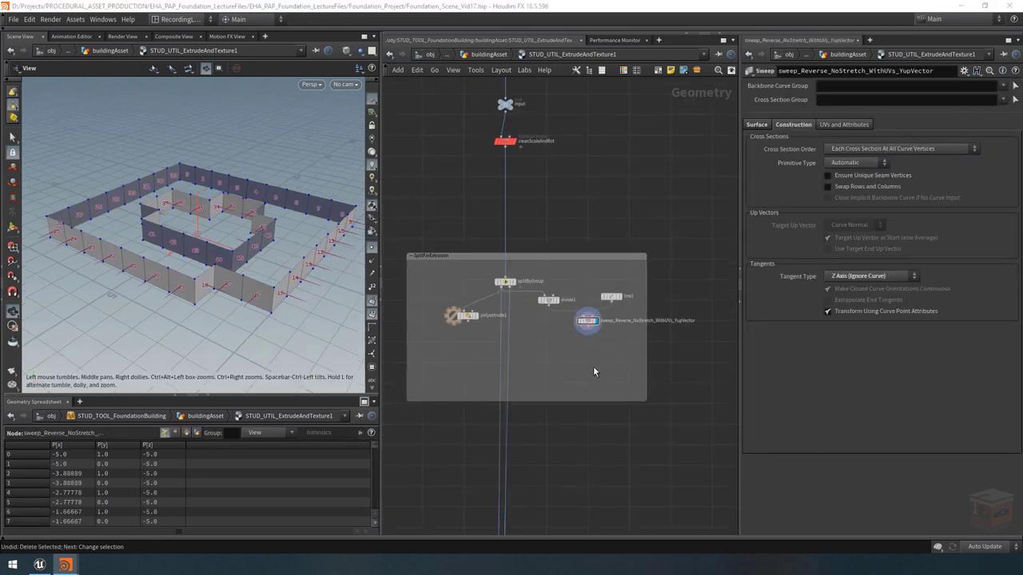
{"action": "middle_click_drag", "start_coordinate": [506, 466], "coordinate": [522, 329]}
{"action": "middle_click_drag", "start_coordinate": [568, 374], "coordinate": [560, 372]}
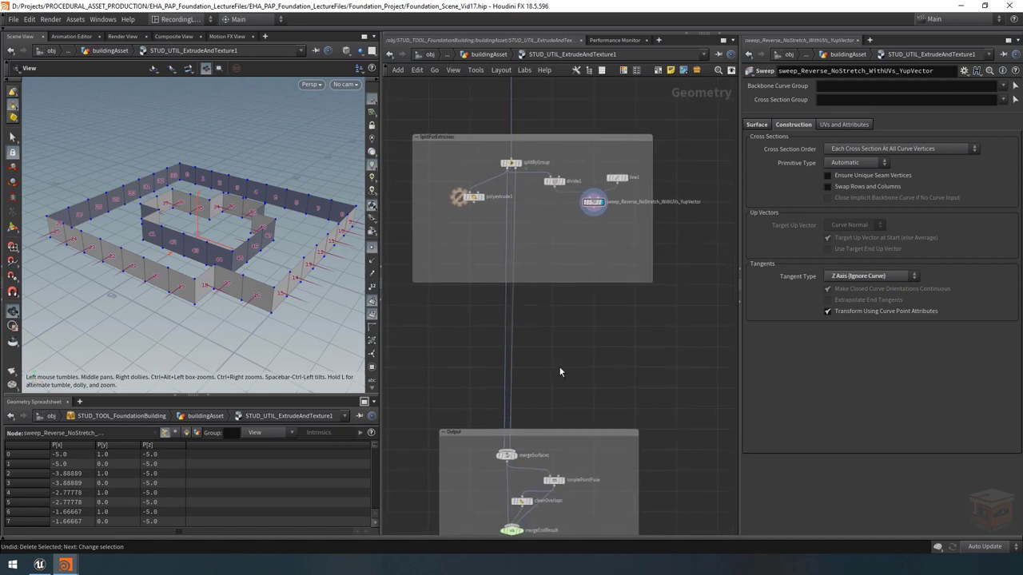
{"action": "left_click", "coordinate": [506, 449]}
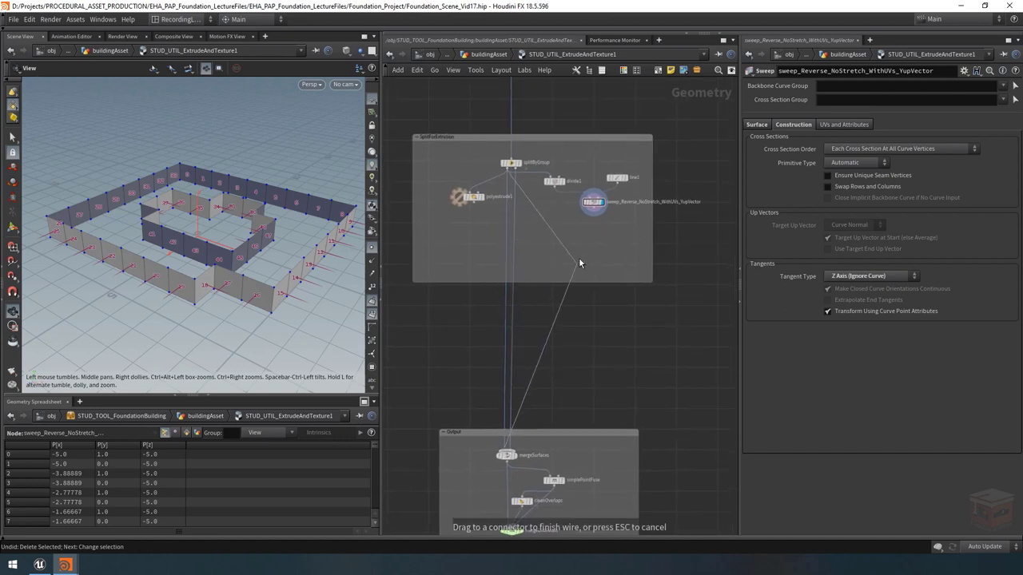
{"action": "left_click", "coordinate": [601, 218]}
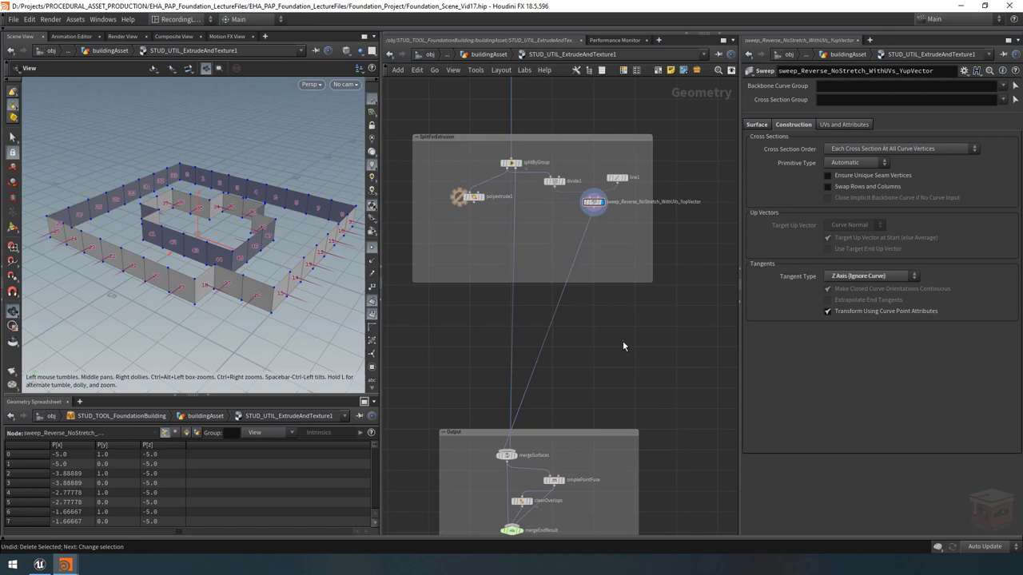
{"action": "left_click", "coordinate": [537, 362], "text": "alt"}
{"action": "left_click_drag", "start_coordinate": [539, 362], "coordinate": [594, 417]}
{"action": "scroll", "coordinate": [500, 470], "scroll_direction": "up", "scroll_amount": 3}
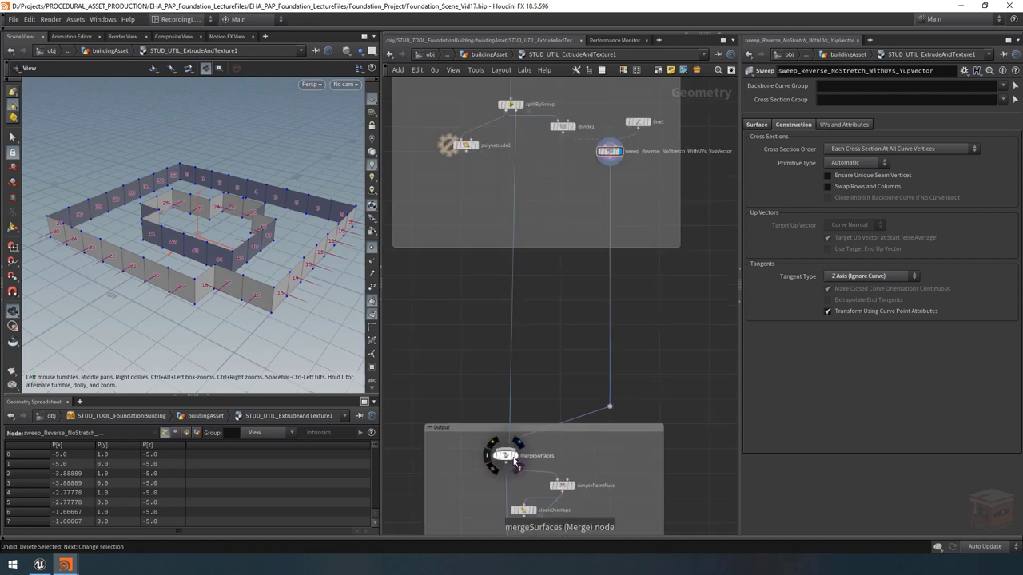
Display mergeSurfaces and inspect the merged walls and unextruded surfaces in the viewport
{"action": "left_click", "coordinate": [503, 456]}
{"action": "left_click_drag", "start_coordinate": [237, 235], "coordinate": [232, 267]}
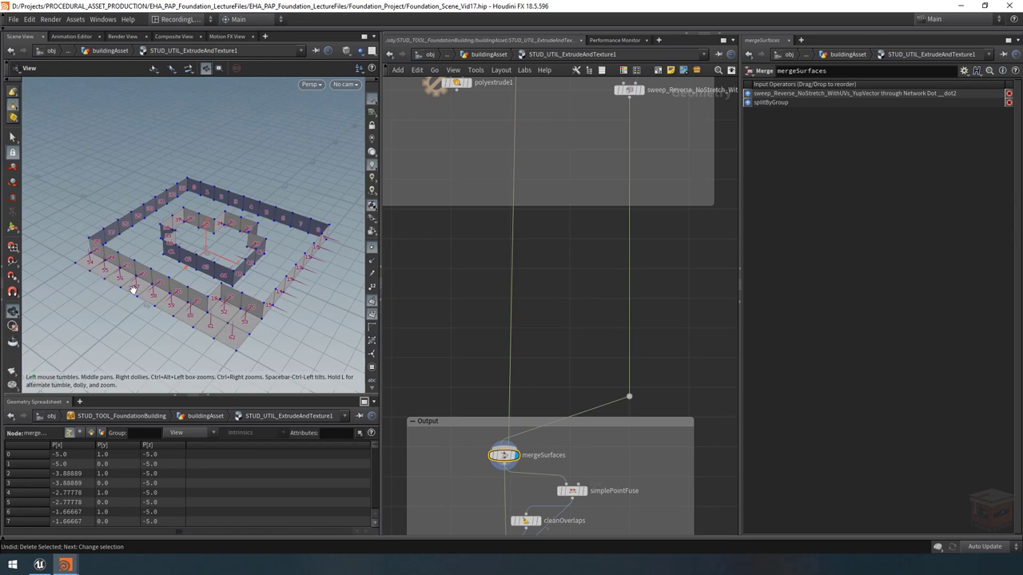
{"action": "left_click_drag", "start_coordinate": [250, 328], "coordinate": [249, 323]}
{"action": "scroll", "coordinate": [544, 332], "scroll_direction": "down", "scroll_amount": 3}
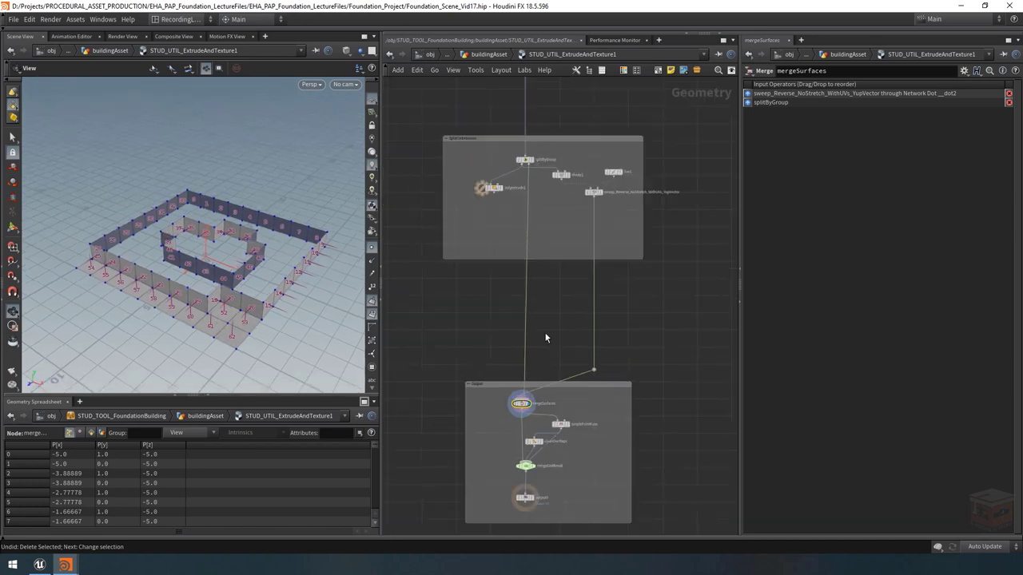
{"action": "middle_click_drag", "start_coordinate": [558, 282], "coordinate": [580, 313]}
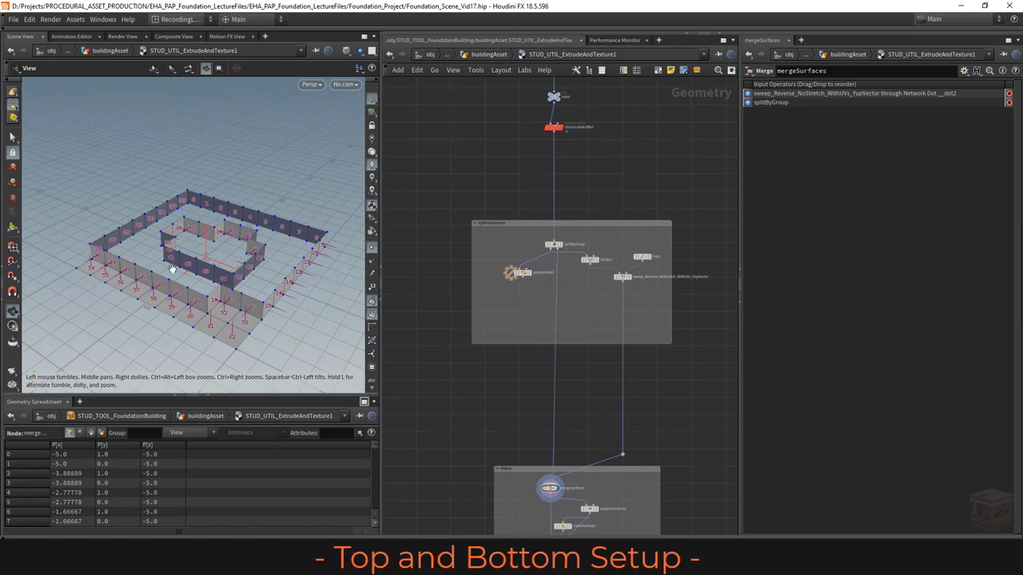
{"action": "left_click_drag", "start_coordinate": [267, 266], "coordinate": [196, 277]}
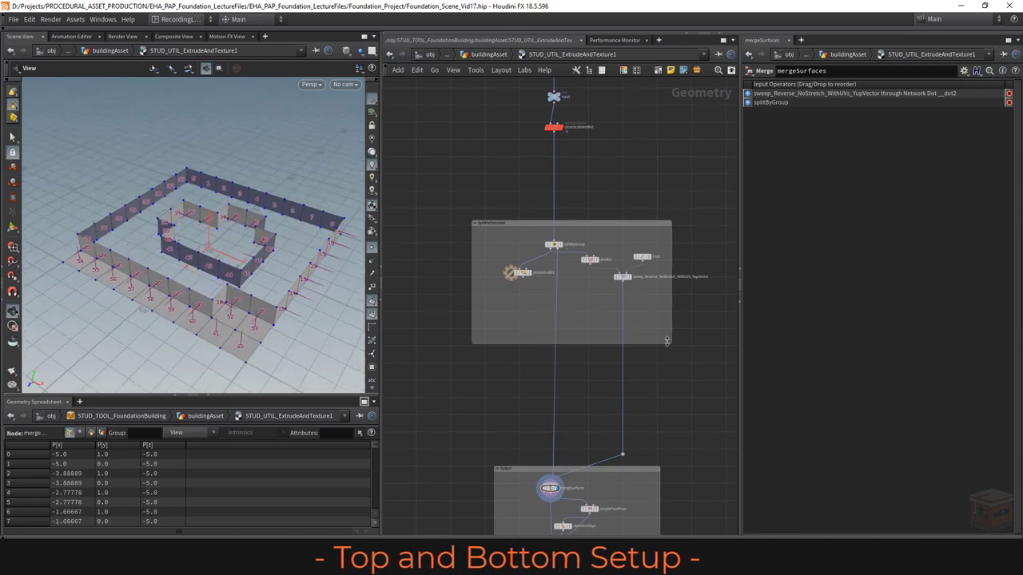
Display the sweep result and the splitByGroup output in turn to compare the walls with the original surface
{"action": "scroll", "coordinate": [584, 270], "scroll_direction": "up", "scroll_amount": 4}
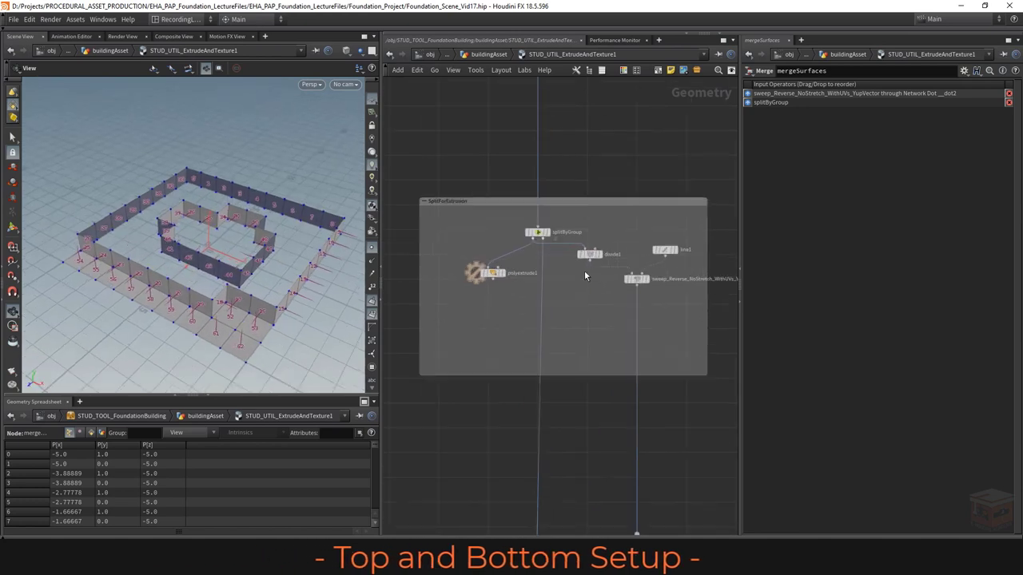
{"action": "left_click", "coordinate": [544, 211]}
{"action": "left_click", "coordinate": [663, 266]}
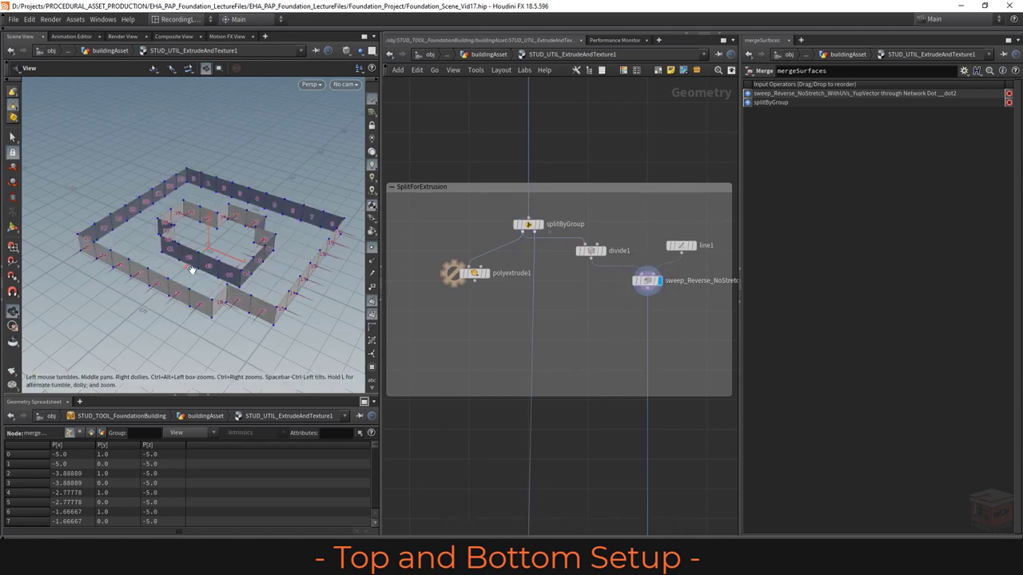
{"action": "left_click_drag", "start_coordinate": [192, 270], "coordinate": [209, 264]}
{"action": "left_click_drag", "start_coordinate": [362, 308], "coordinate": [220, 253]}
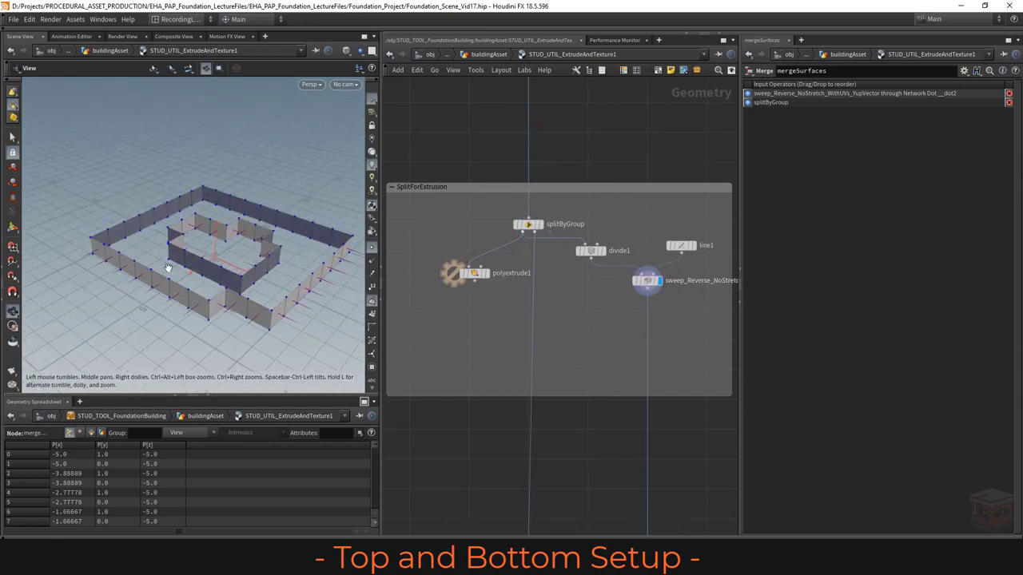
{"action": "middle_click_drag", "start_coordinate": [504, 324], "coordinate": [555, 326]}
{"action": "left_click", "coordinate": [588, 225]}
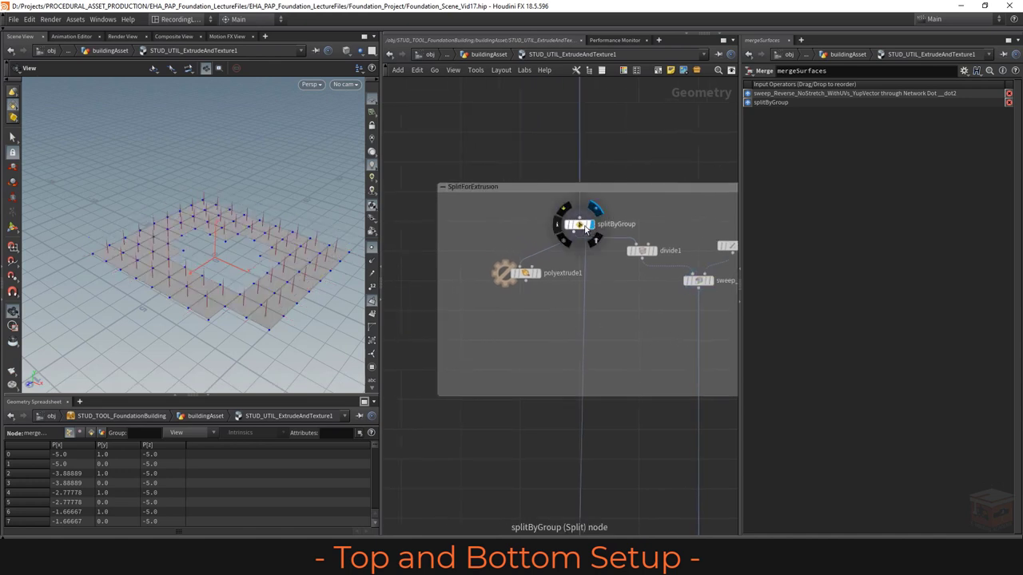
{"action": "left_click", "coordinate": [582, 226]}
Delete polyextrude1 and add a displayed Divide node on the first output of splitByGroup
{"action": "left_click_drag", "start_coordinate": [500, 238], "coordinate": [548, 310]}
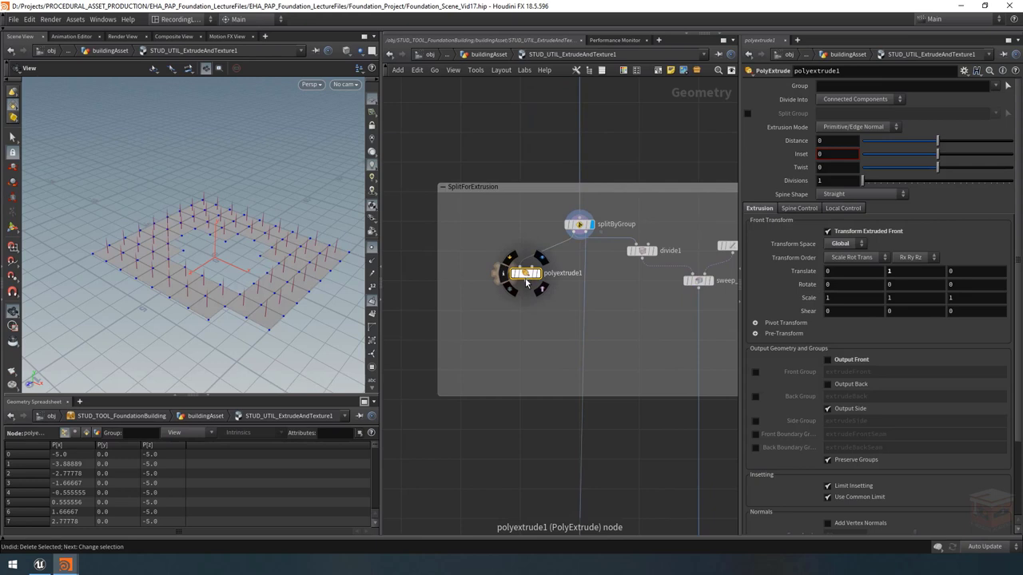
{"action": "key", "text": "Delete"}
{"action": "middle_click_drag", "start_coordinate": [542, 280], "coordinate": [566, 283]}
{"action": "scroll", "coordinate": [574, 266], "scroll_direction": "up", "scroll_amount": 2}
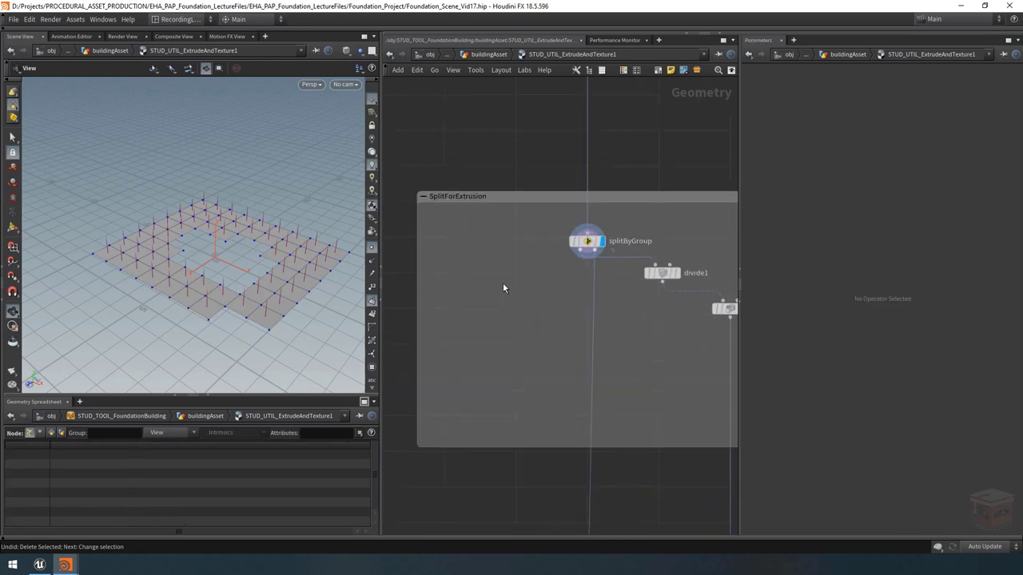
{"action": "key", "text": "Tab"}
{"action": "type", "text": "div"}
{"action": "key", "text": "Return"}
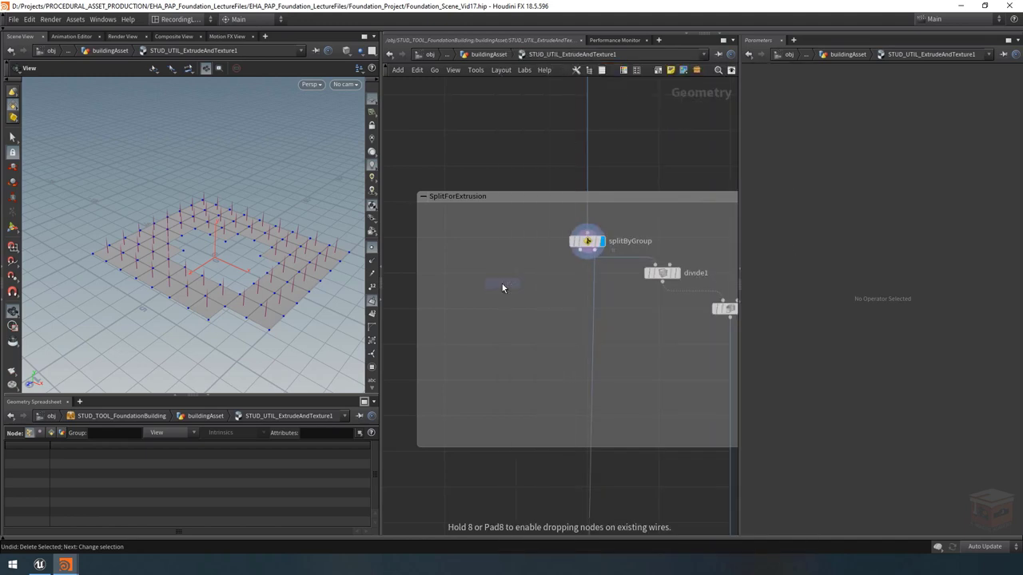
{"action": "left_click", "coordinate": [501, 283]}
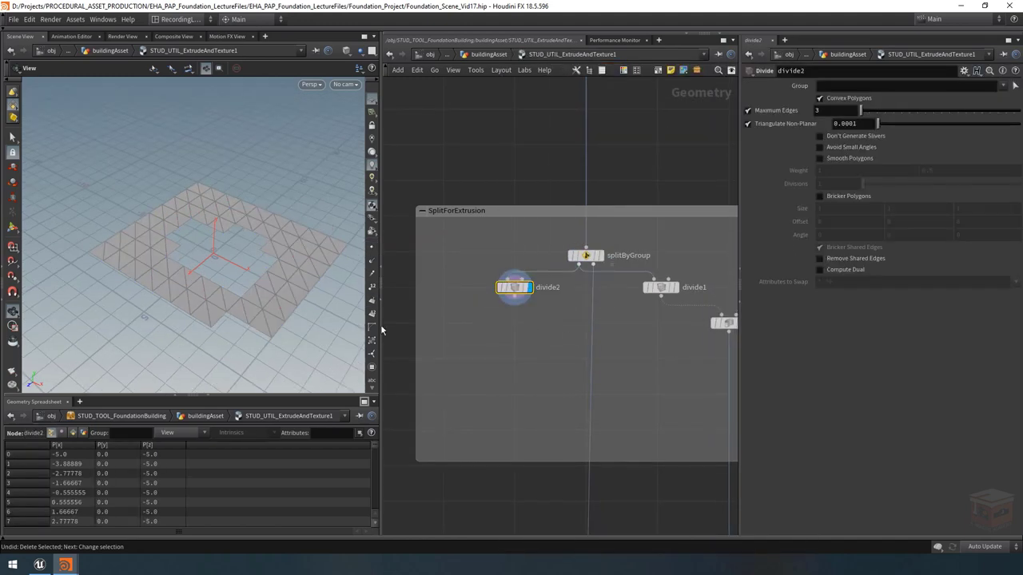
Open the asset's type properties and add divide2's Convex Polygons parameter to the Extrude & Groups folder
{"action": "right_click", "coordinate": [541, 54]}
{"action": "left_click", "coordinate": [576, 343]}
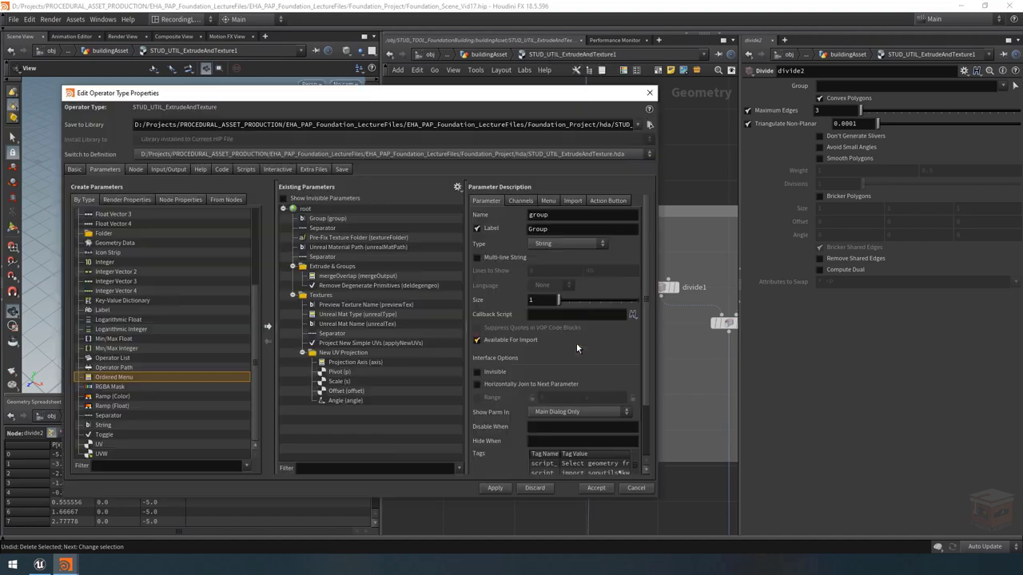
{"action": "left_click_drag", "start_coordinate": [487, 101], "coordinate": [299, 105]}
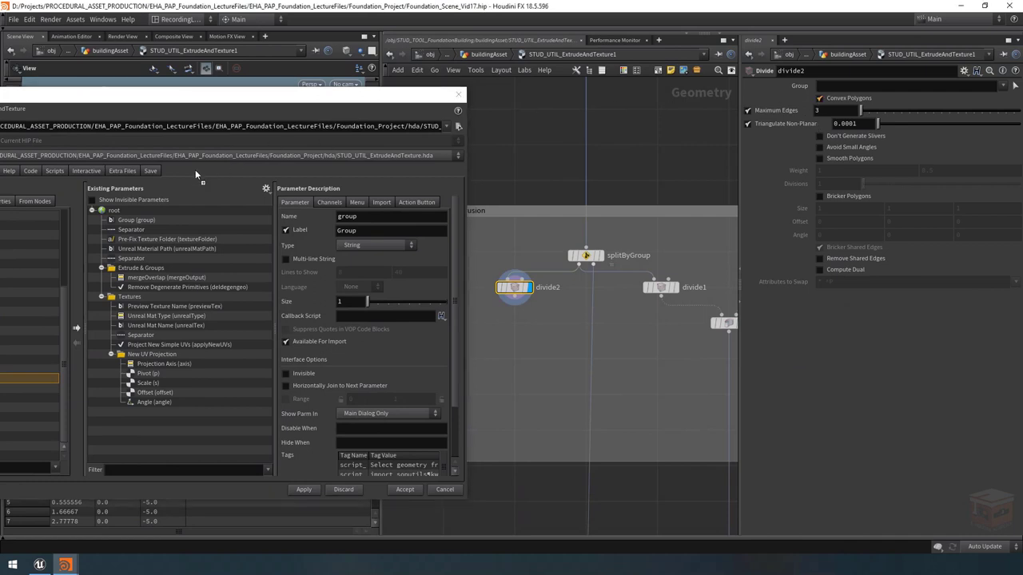
{"action": "left_click", "coordinate": [136, 270]}
{"action": "left_click_drag", "start_coordinate": [136, 273], "coordinate": [138, 275]}
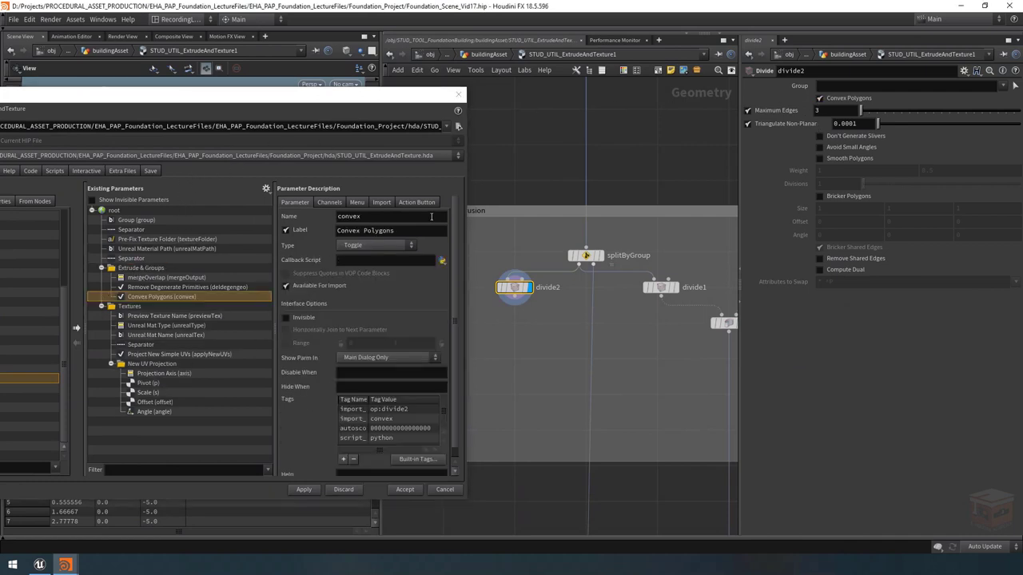
Rename the Convex Polygons parameter triangulateResults, label it Triangulate Results, check its default channel, and accept the type properties
{"action": "double_click", "coordinate": [384, 216]}
{"action": "type", "text": "t"}
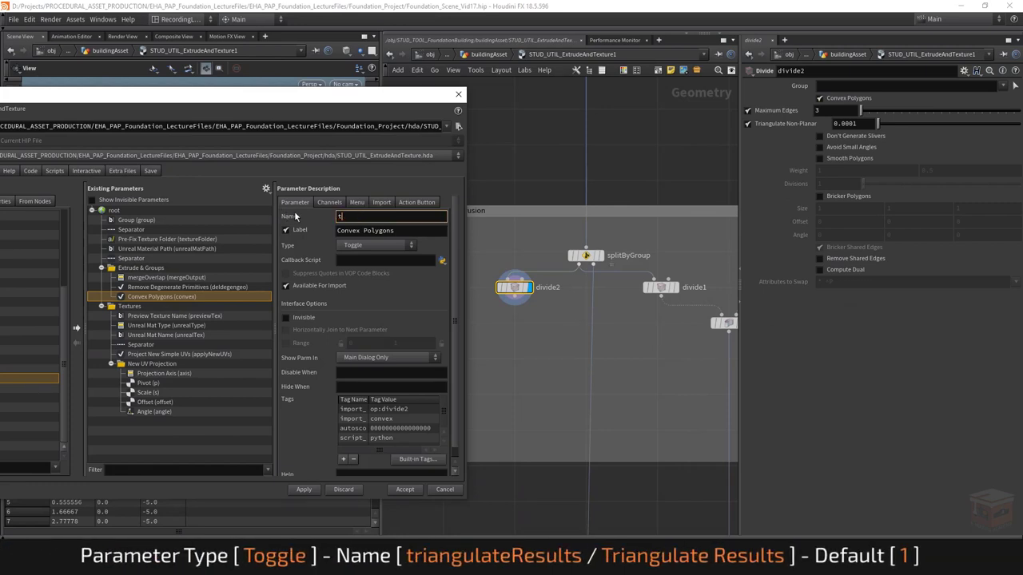
{"action": "type", "text": "riangulateResults"}
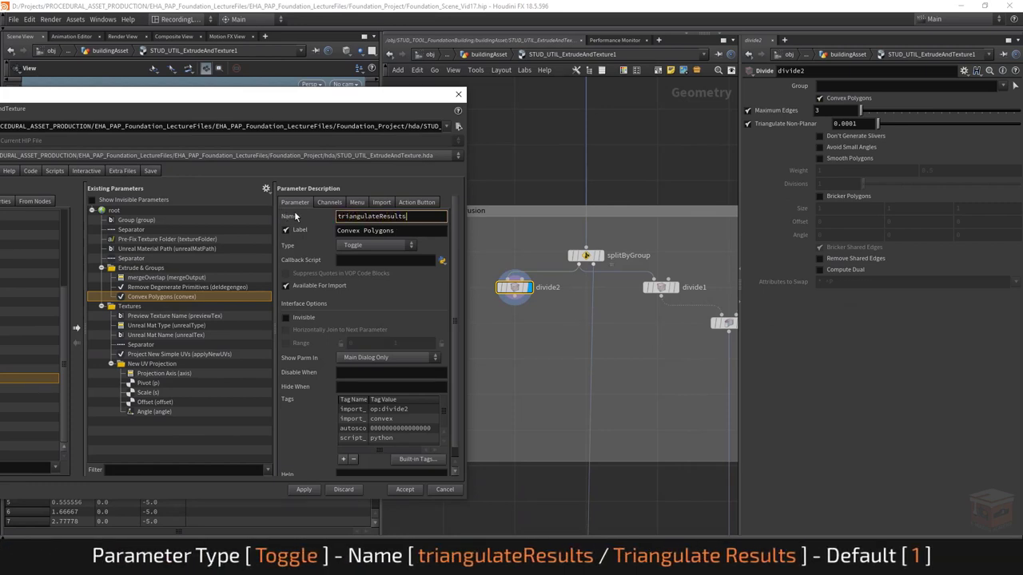
{"action": "key", "text": "Tab"}
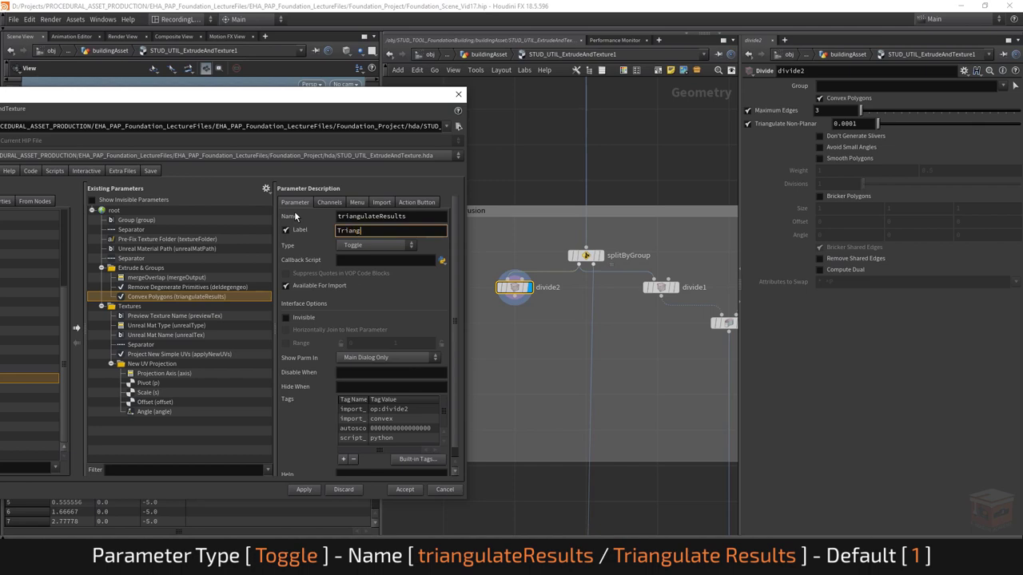
{"action": "key", "text": "Return"}
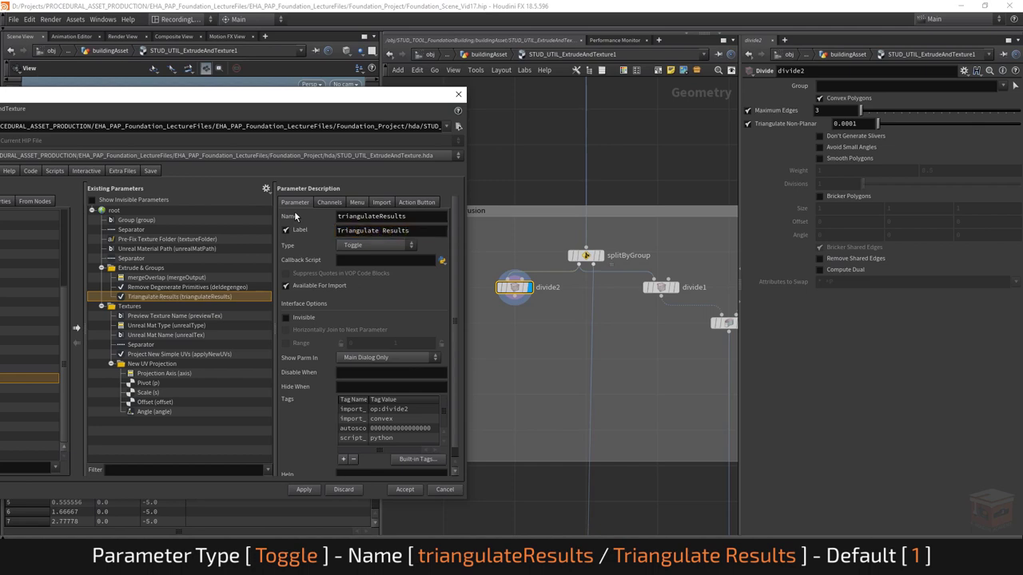
{"action": "left_click_drag", "start_coordinate": [361, 94], "coordinate": [576, 84]}
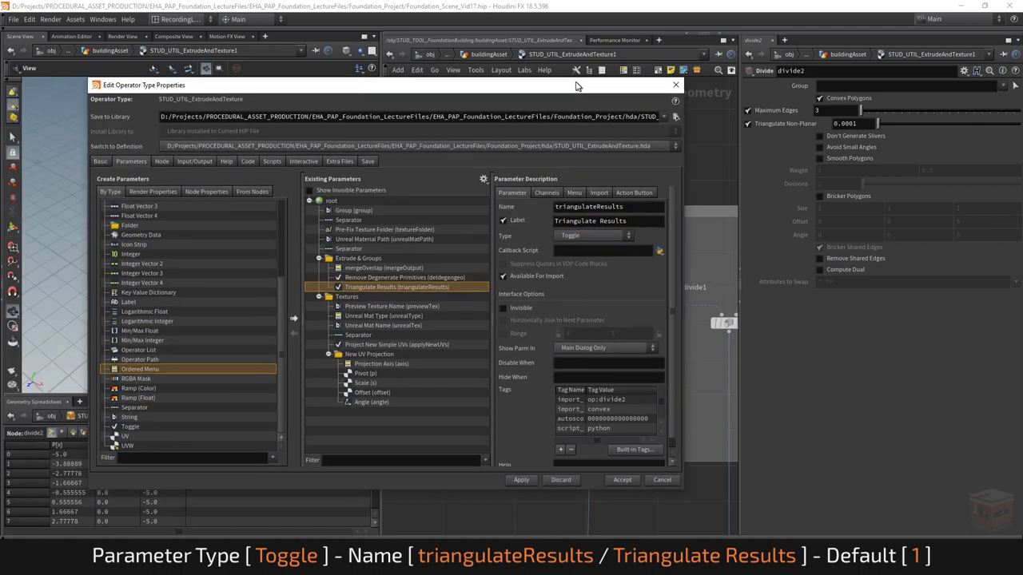
{"action": "left_click", "coordinate": [544, 192]}
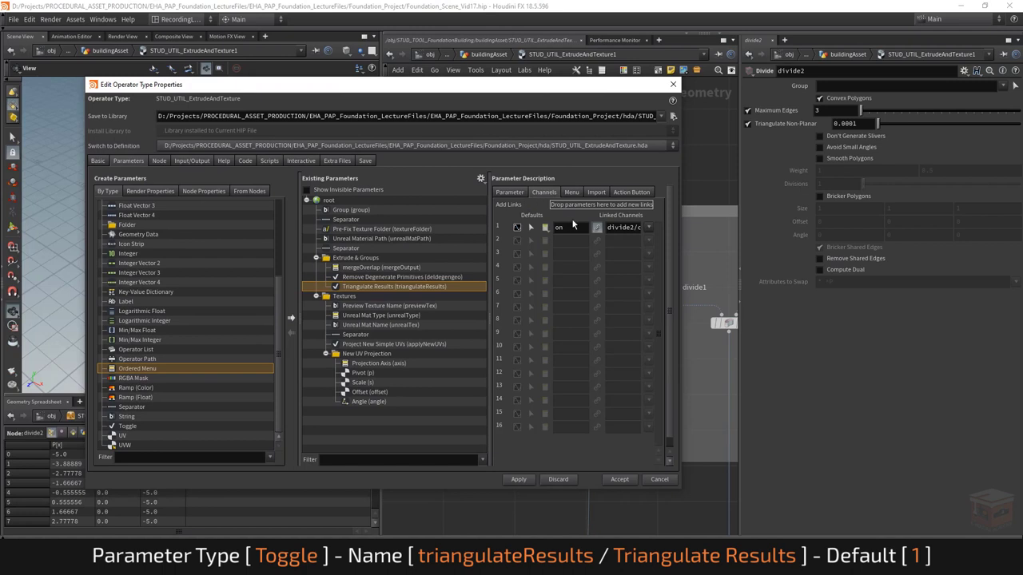
{"action": "left_click", "coordinate": [510, 193]}
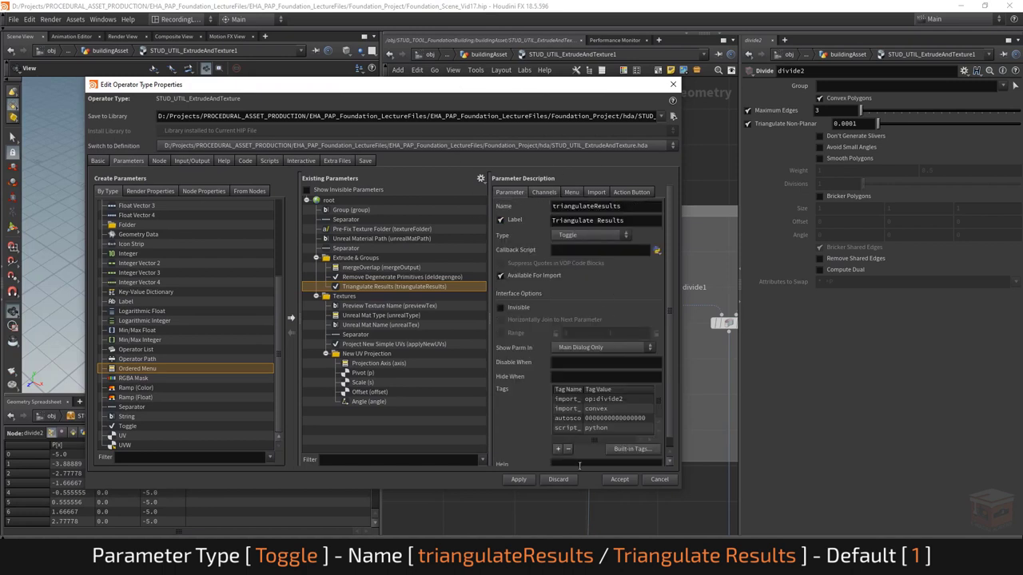
{"action": "left_click", "coordinate": [625, 479]}
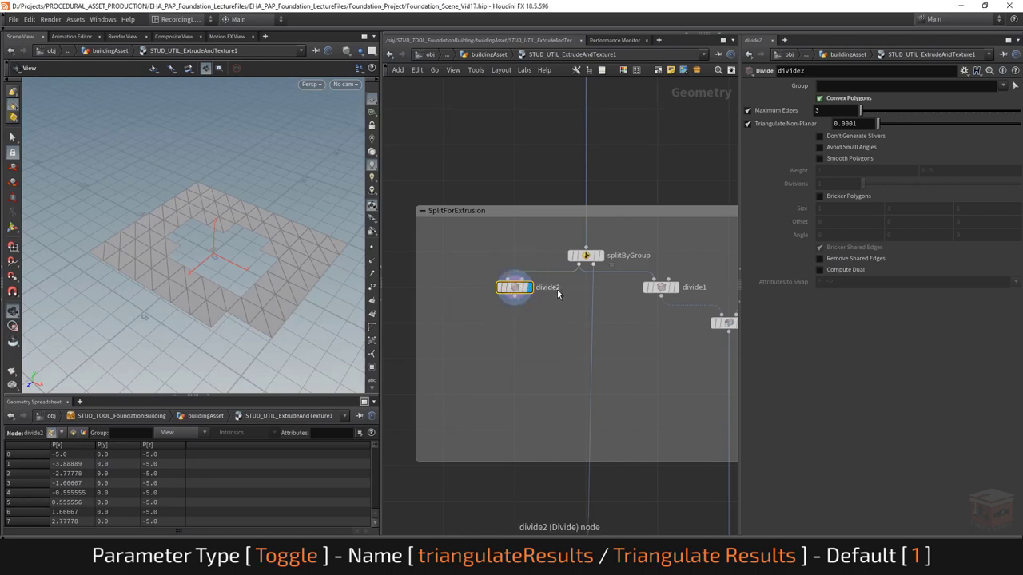
Rename divide2 as divide_Triangulate and enable its Don't Generate Slivers and Avoid Small Angles options
{"action": "double_click", "coordinate": [557, 287]}
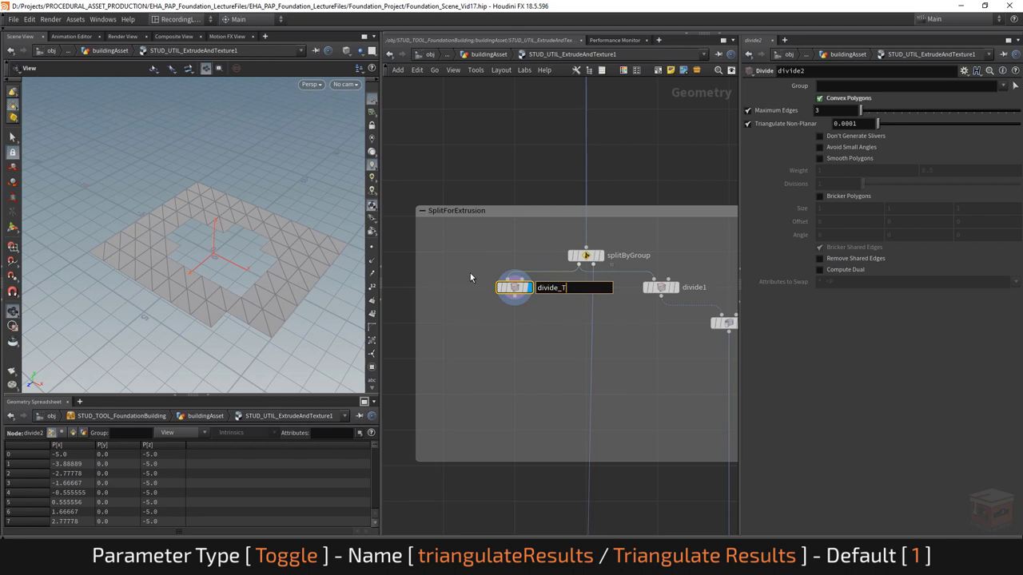
{"action": "type", "text": "_Triangulate"}
{"action": "key", "text": "Return"}
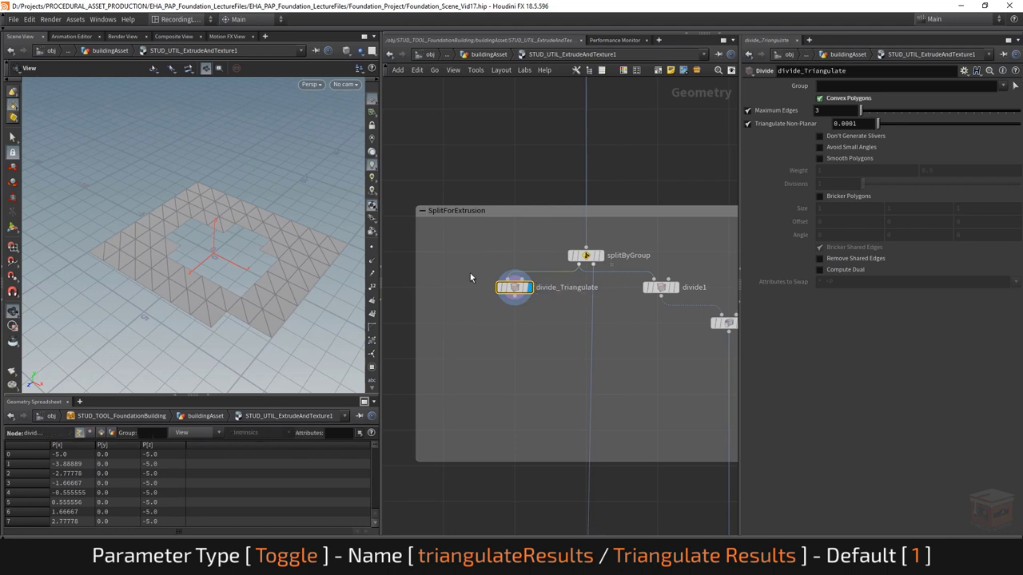
{"action": "left_click", "coordinate": [839, 137]}
{"action": "left_click", "coordinate": [838, 147]}
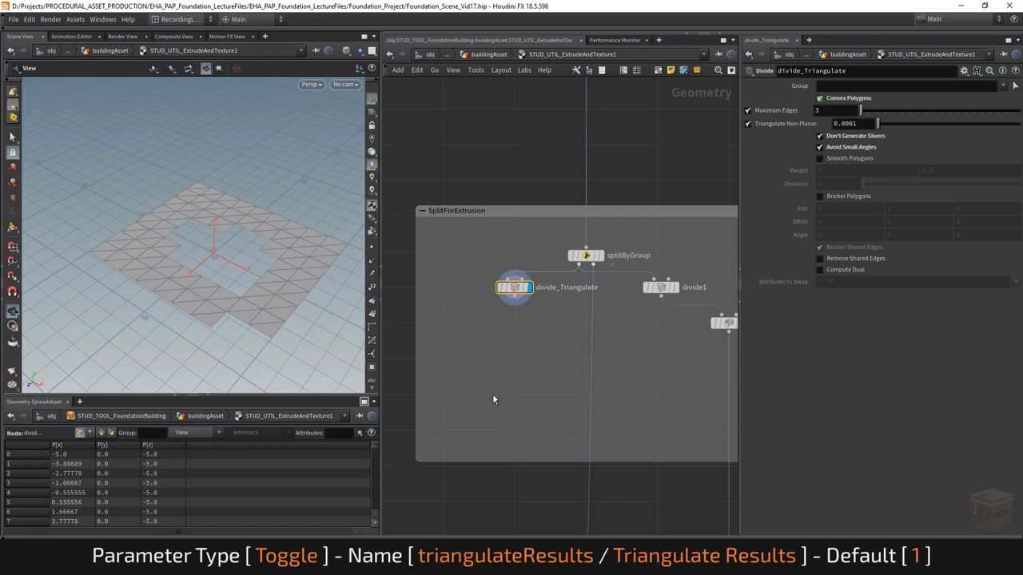
{"action": "scroll", "coordinate": [557, 347], "scroll_direction": "down", "scroll_amount": 2}
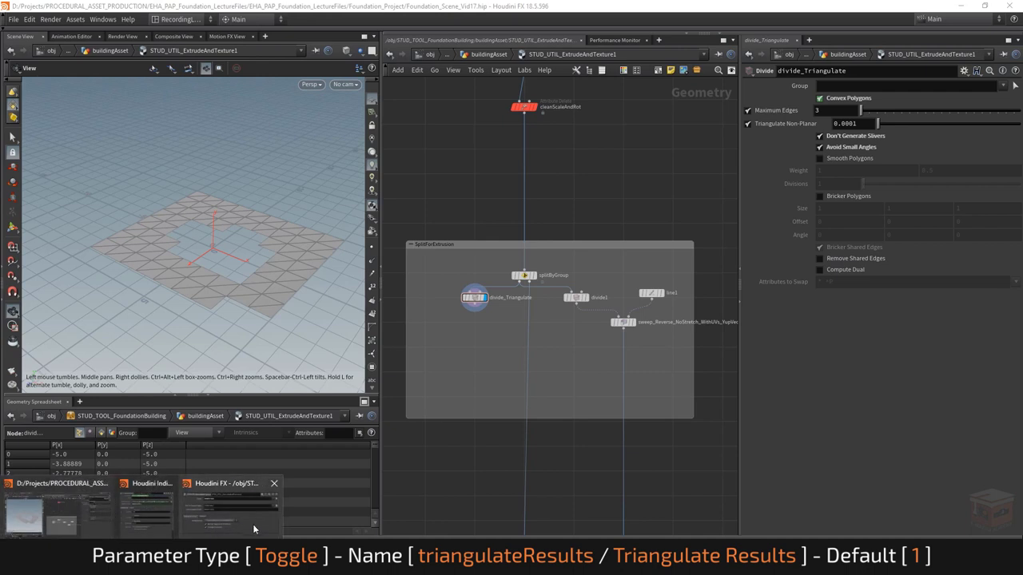
Bring up the asset's floating parameter window and narrow it to keep the network nodes uncovered
{"action": "left_click", "coordinate": [253, 525]}
{"action": "left_click_drag", "start_coordinate": [720, 273], "coordinate": [728, 296]}
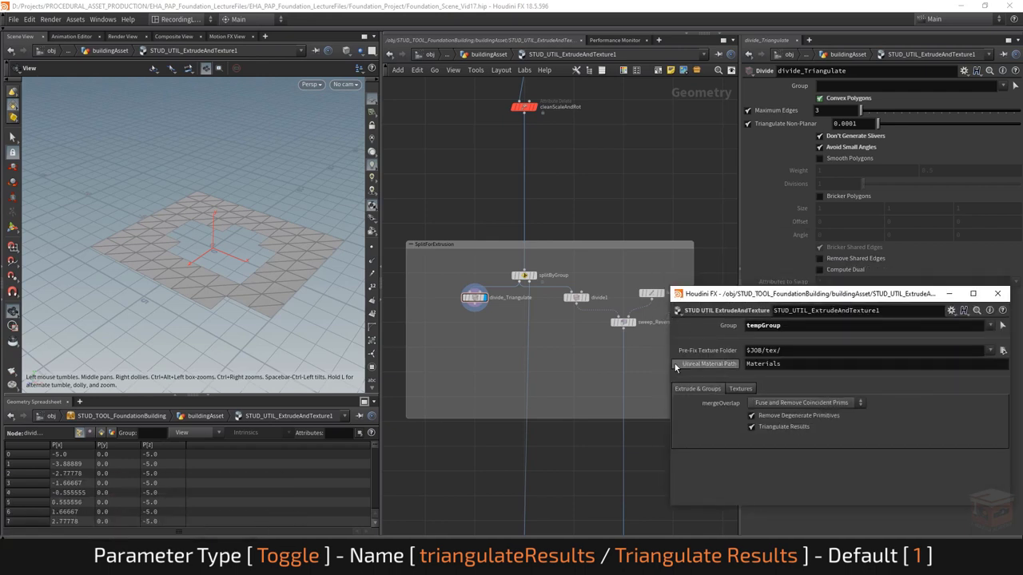
{"action": "left_click_drag", "start_coordinate": [670, 363], "coordinate": [744, 363]}
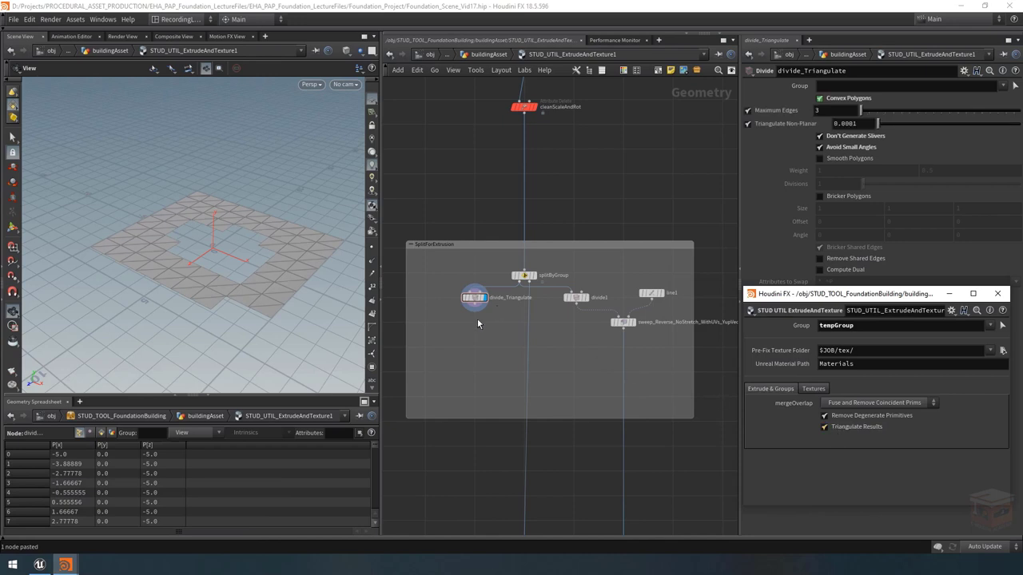
Duplicate divide_Triangulate, insert the copy directly after the sweep node, and display it
{"action": "left_click", "coordinate": [473, 297]}
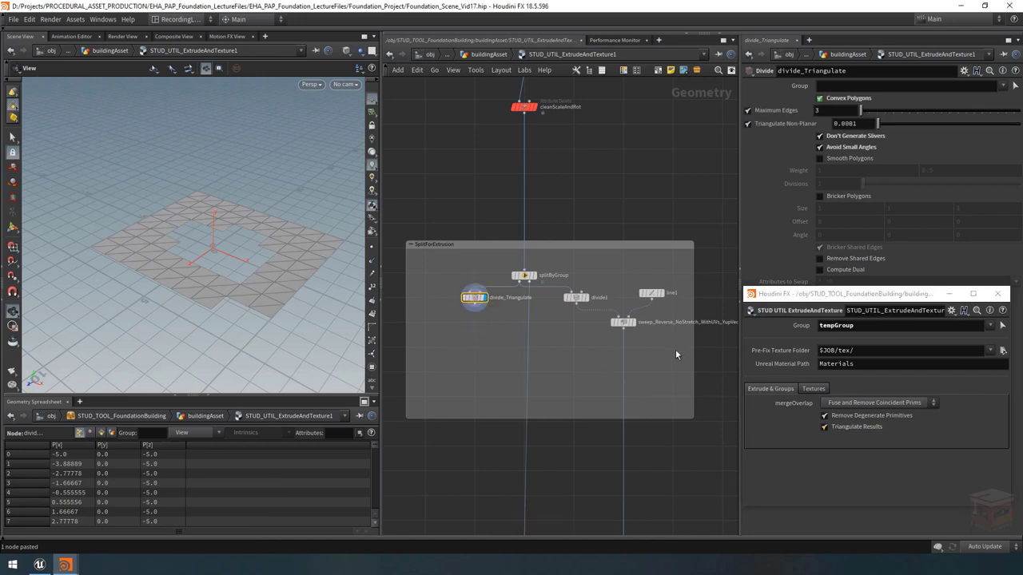
{"action": "middle_click_drag", "start_coordinate": [675, 354], "coordinate": [643, 350]}
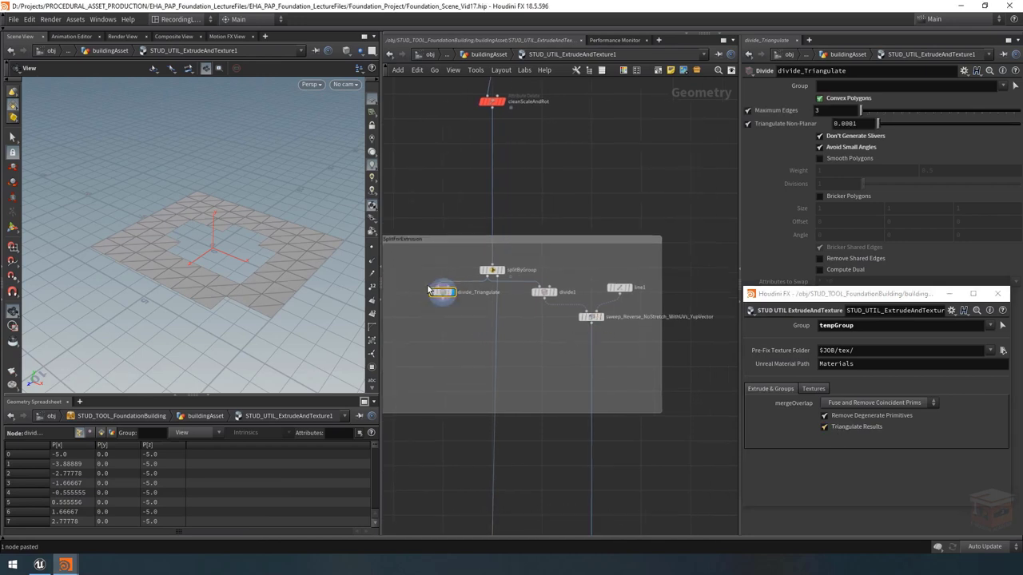
{"action": "left_click_drag", "start_coordinate": [440, 291], "coordinate": [599, 344], "text": "alt"}
{"action": "left_click_drag", "start_coordinate": [599, 346], "coordinate": [592, 340]}
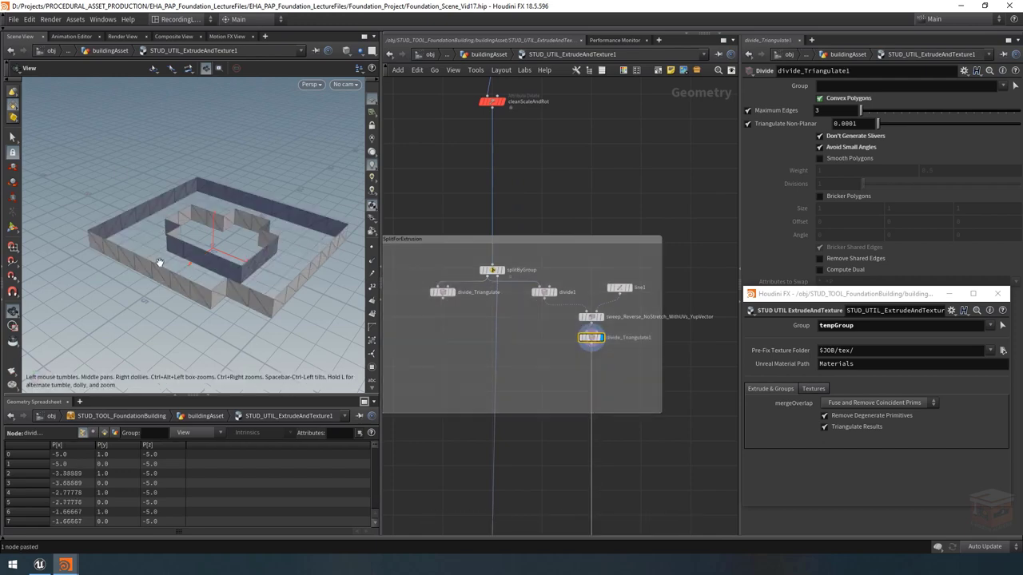
Rename divide1 as divide_RemoveSharedEdges and move line1 aside to make room for the longer name
{"action": "left_click", "coordinate": [555, 361]}
{"action": "middle_click_drag", "start_coordinate": [555, 361], "coordinate": [585, 375]}
{"action": "scroll", "coordinate": [592, 305], "scroll_direction": "up", "scroll_amount": 3}
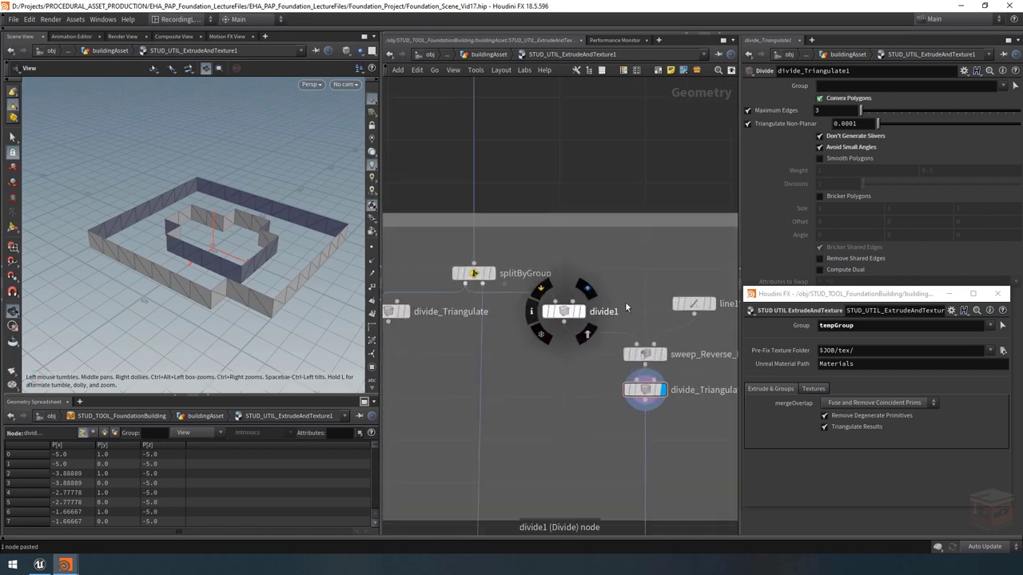
{"action": "middle_click_drag", "start_coordinate": [677, 296], "coordinate": [625, 294]}
{"action": "left_click_drag", "start_coordinate": [651, 306], "coordinate": [683, 271]}
{"action": "left_click", "coordinate": [569, 309]}
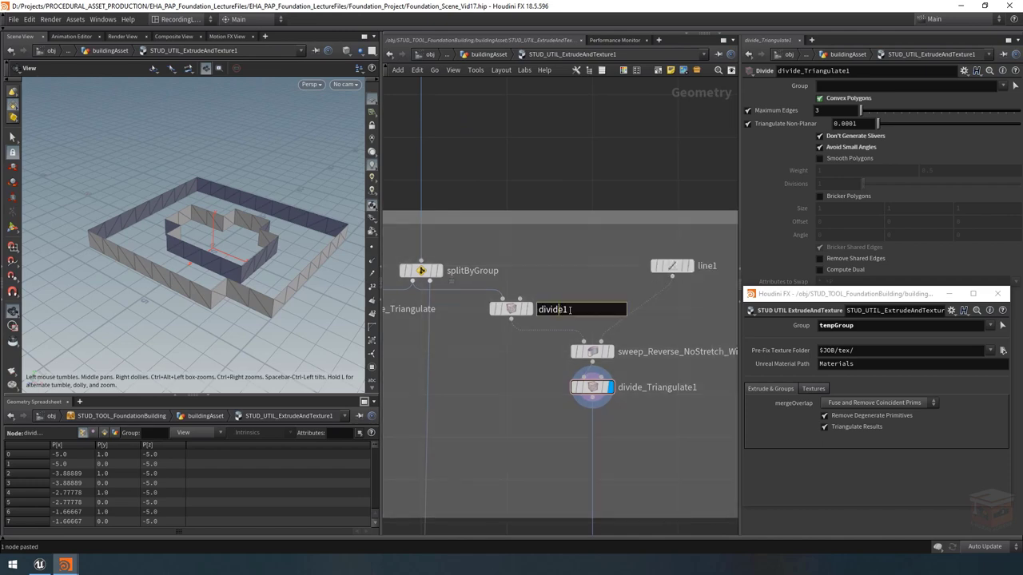
{"action": "left_click_drag", "start_coordinate": [563, 309], "coordinate": [668, 317]}
{"action": "type", "text": "_RemoveSharedEdges"}
{"action": "key", "text": "Return"}
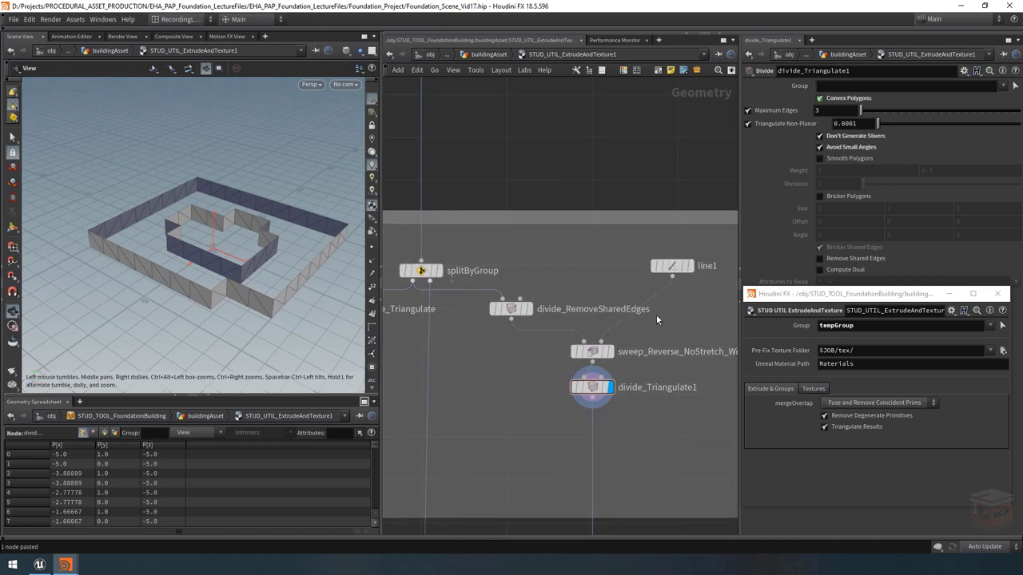
Align line1 in the same row as divide_RemoveSharedEdges, above the sweep node
{"action": "scroll", "coordinate": [624, 233], "scroll_direction": "down", "scroll_amount": 1}
{"action": "middle_click_drag", "start_coordinate": [623, 235], "coordinate": [647, 225]}
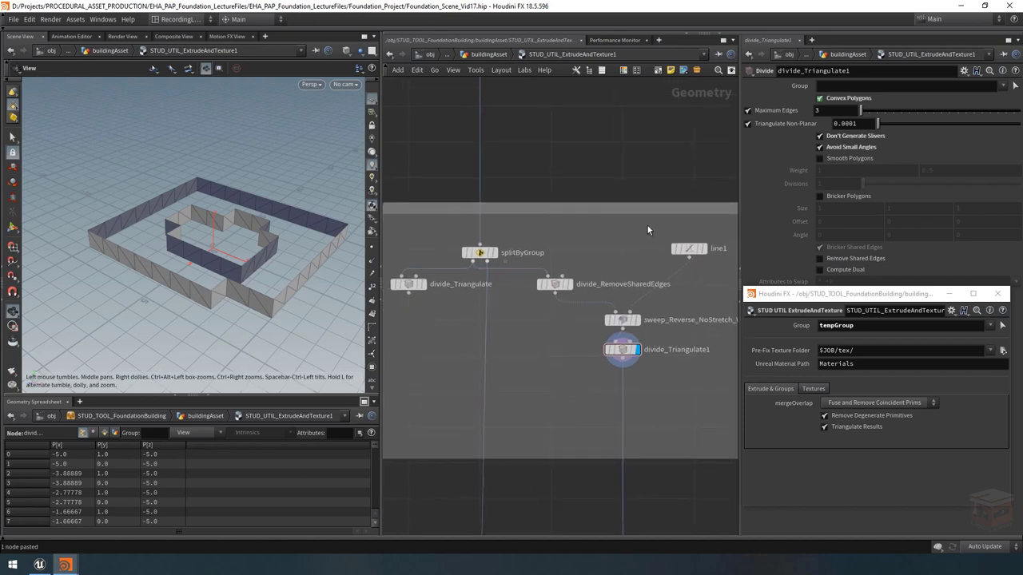
{"action": "middle_click_drag", "start_coordinate": [685, 369], "coordinate": [624, 369]}
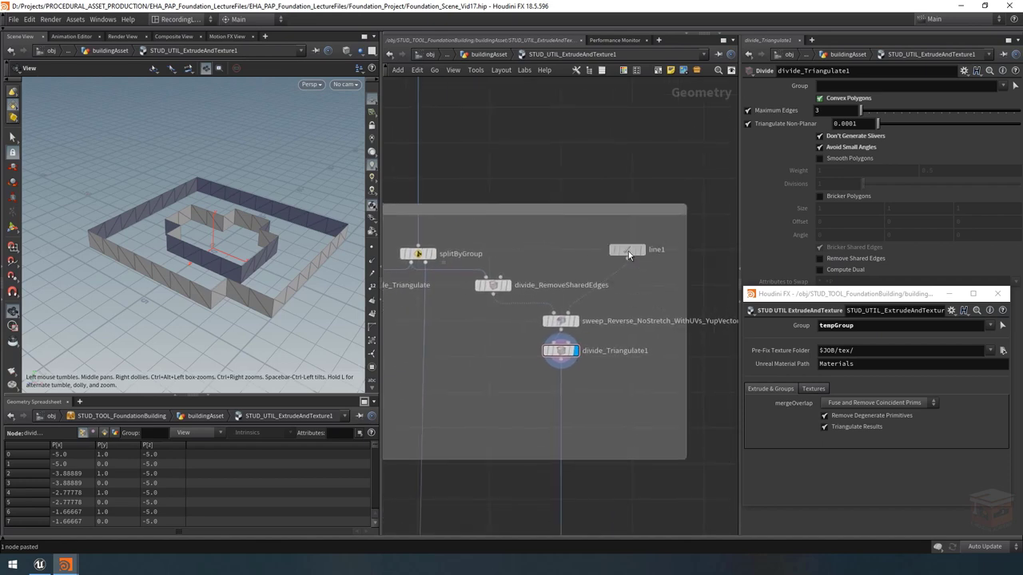
{"action": "left_click_drag", "start_coordinate": [628, 251], "coordinate": [644, 293]}
{"action": "middle_click_drag", "start_coordinate": [588, 251], "coordinate": [649, 244]}
{"action": "scroll", "coordinate": [641, 248], "scroll_direction": "down", "scroll_amount": 2}
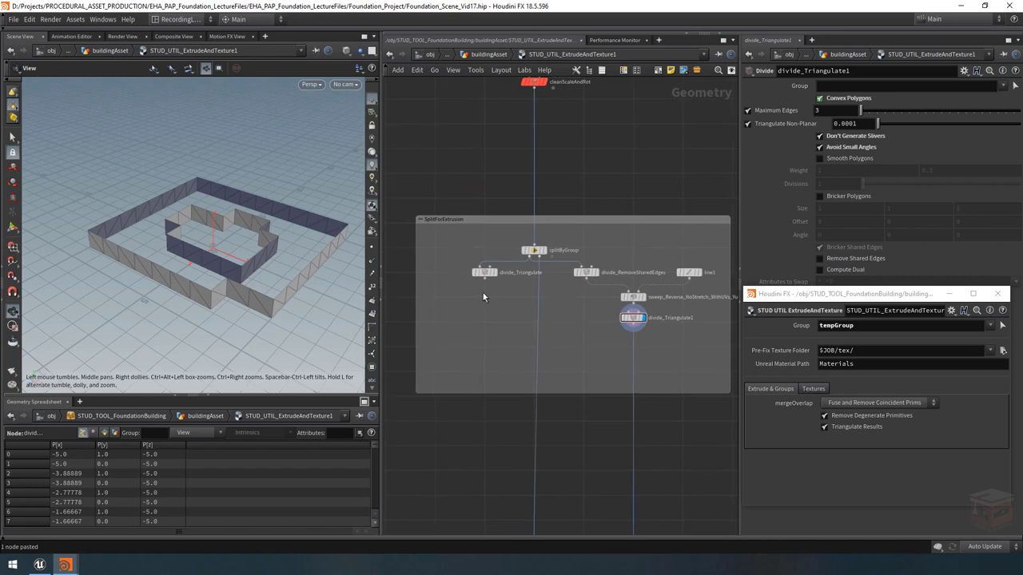
Display divide_Triangulate and template divide_Triangulate1 so the wall wireframe overlays the flat surface
{"action": "middle_click_drag", "start_coordinate": [489, 281], "coordinate": [530, 298]}
{"action": "scroll", "coordinate": [529, 298], "scroll_direction": "up", "scroll_amount": 2}
{"action": "left_click", "coordinate": [539, 286]}
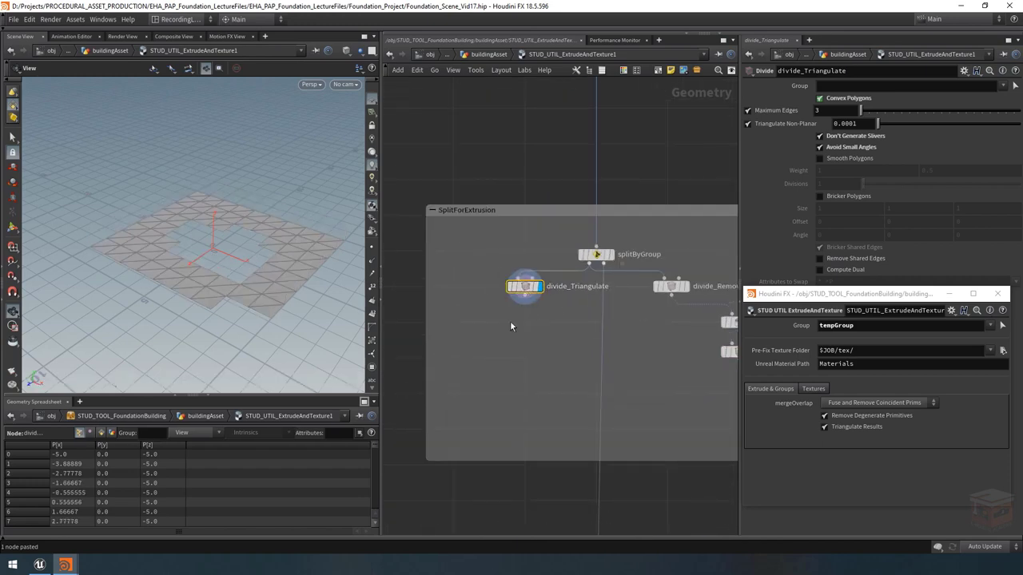
{"action": "scroll", "coordinate": [558, 340], "scroll_direction": "down", "scroll_amount": 2}
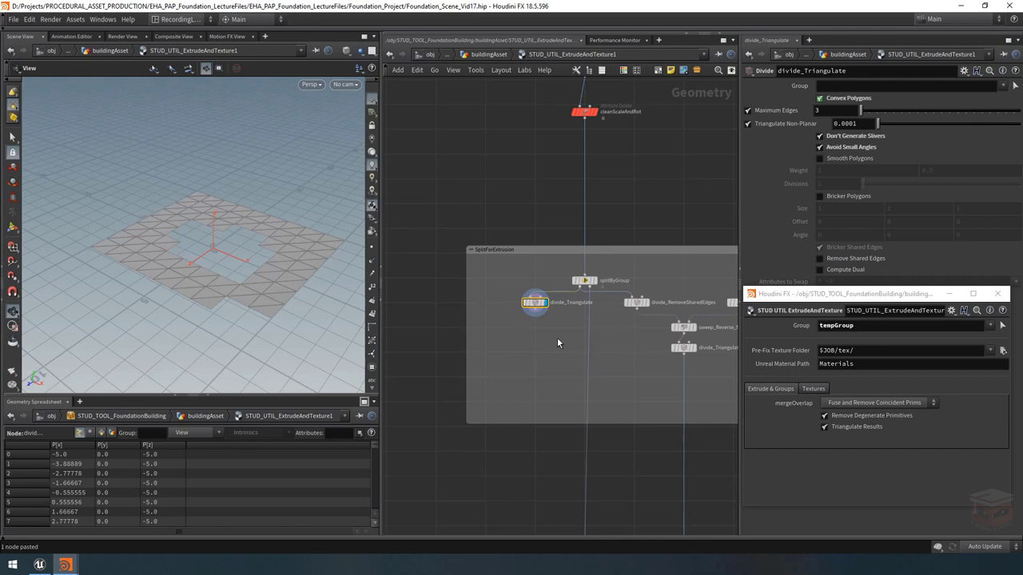
{"action": "middle_click_drag", "start_coordinate": [556, 343], "coordinate": [516, 329]}
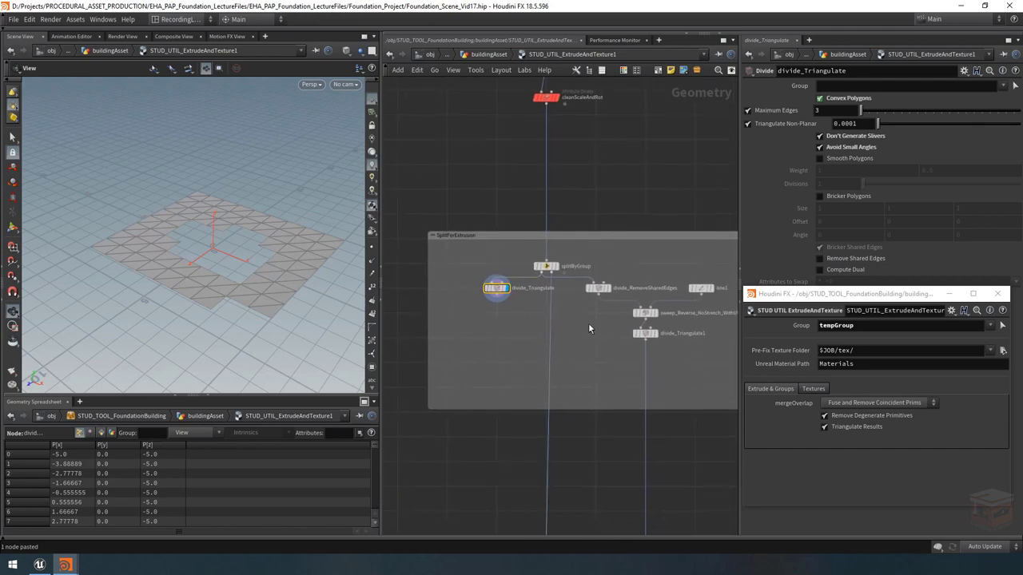
{"action": "left_click", "coordinate": [653, 340]}
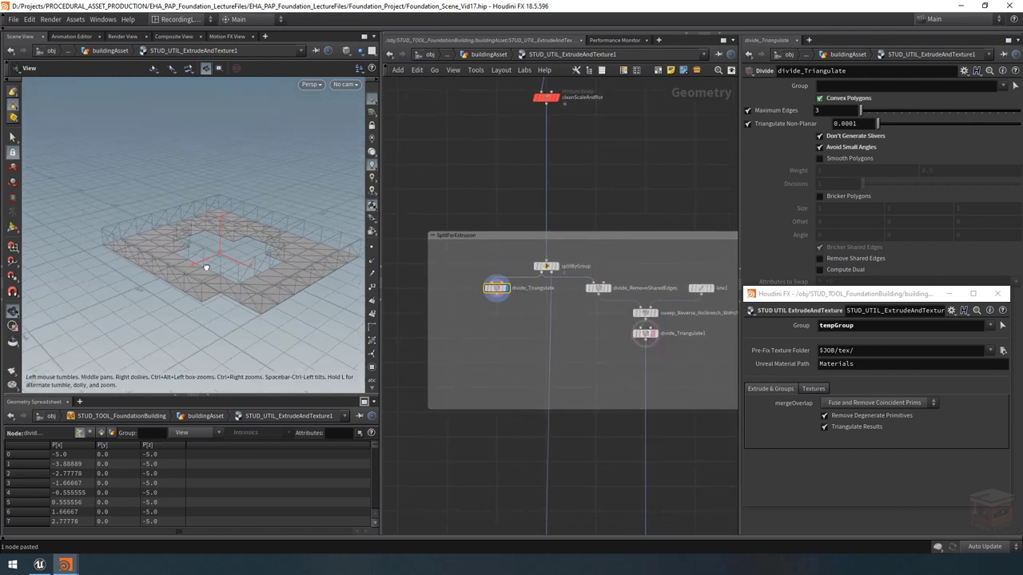
Hide the viewport's reference grid and turn off Triangulate Results on the asset
{"action": "left_click", "coordinate": [371, 101]}
{"action": "right_click_drag", "start_coordinate": [160, 262], "coordinate": [249, 274]}
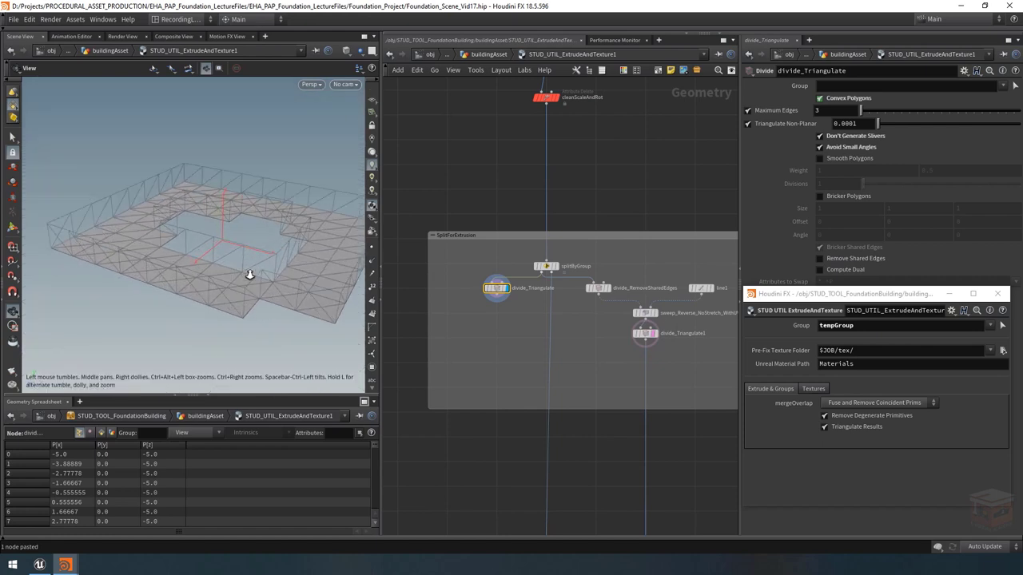
{"action": "left_click", "coordinate": [870, 429]}
{"action": "left_click_drag", "start_coordinate": [296, 282], "coordinate": [144, 243]}
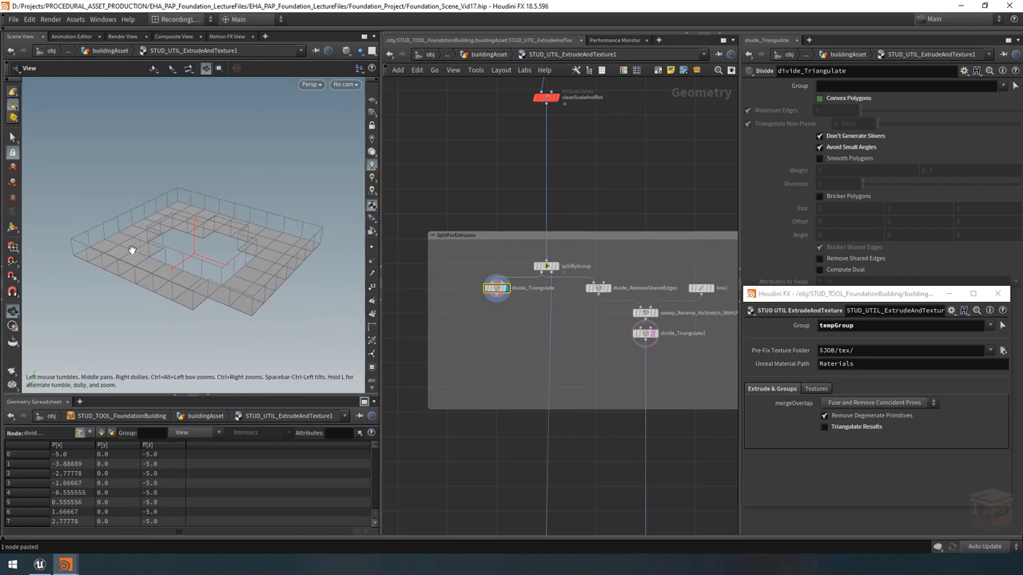
Add a Reverse node on divide_Triangulate's output, display it, and check the flipped surface from above and below
{"action": "scroll", "coordinate": [453, 317], "scroll_direction": "up", "scroll_amount": 2}
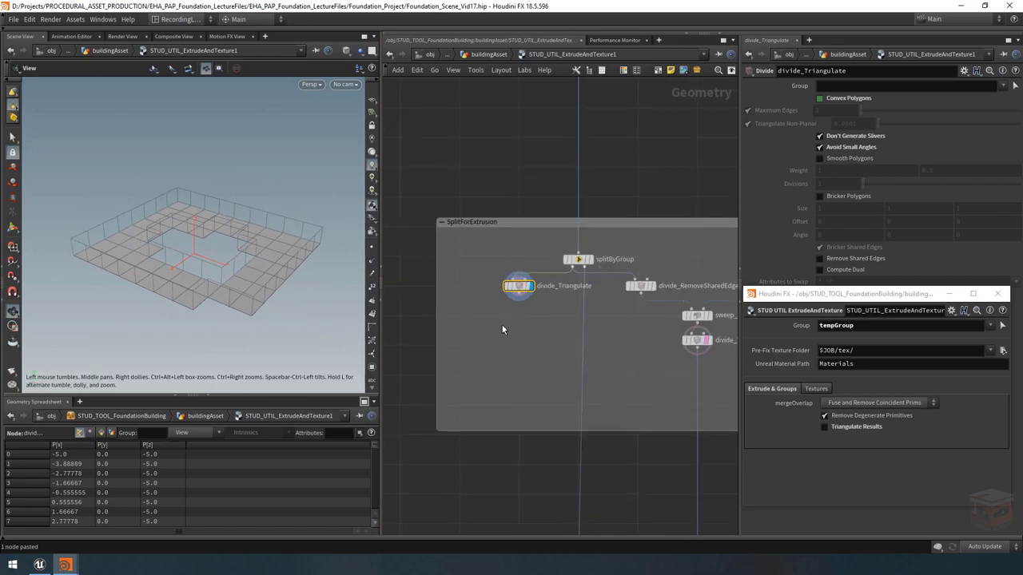
{"action": "key", "text": "Tab"}
{"action": "type", "text": "revers"}
{"action": "key", "text": "Return"}
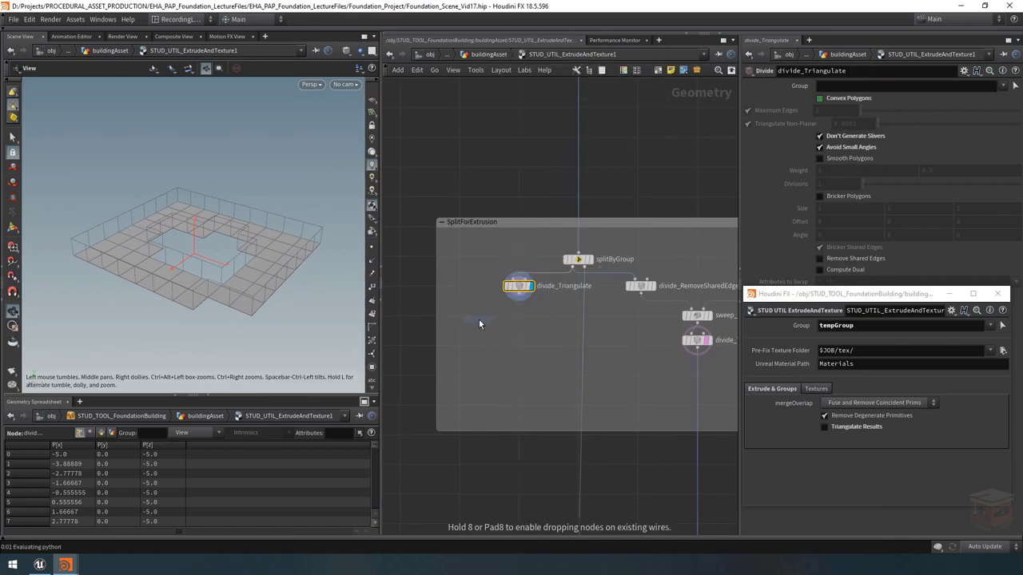
{"action": "left_click", "coordinate": [480, 324]}
{"action": "left_click", "coordinate": [518, 293]}
{"action": "left_click", "coordinate": [479, 317]}
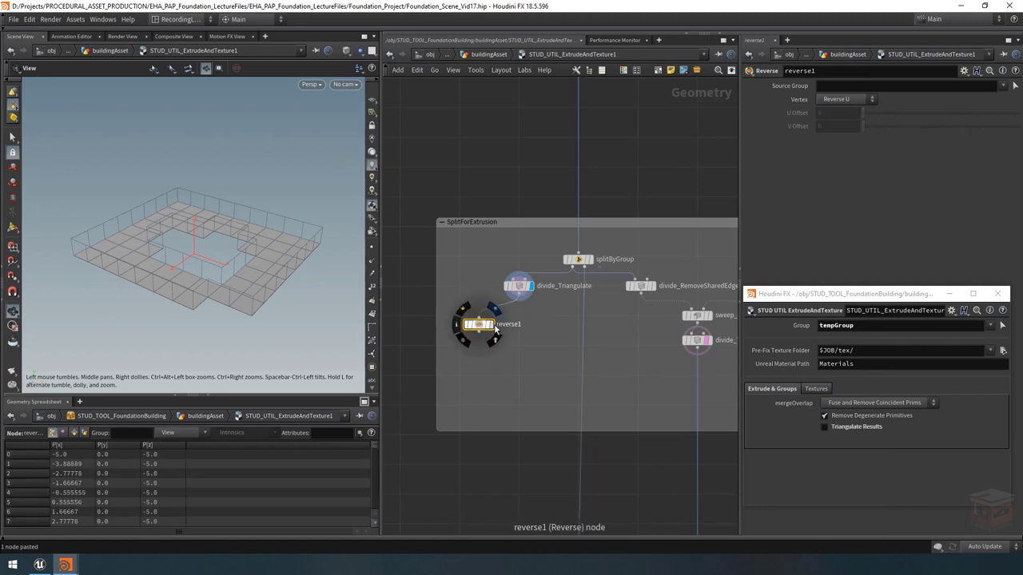
{"action": "left_click", "coordinate": [495, 310]}
{"action": "left_click_drag", "start_coordinate": [190, 273], "coordinate": [194, 222]}
{"action": "left_click_drag", "start_coordinate": [264, 273], "coordinate": [267, 342]}
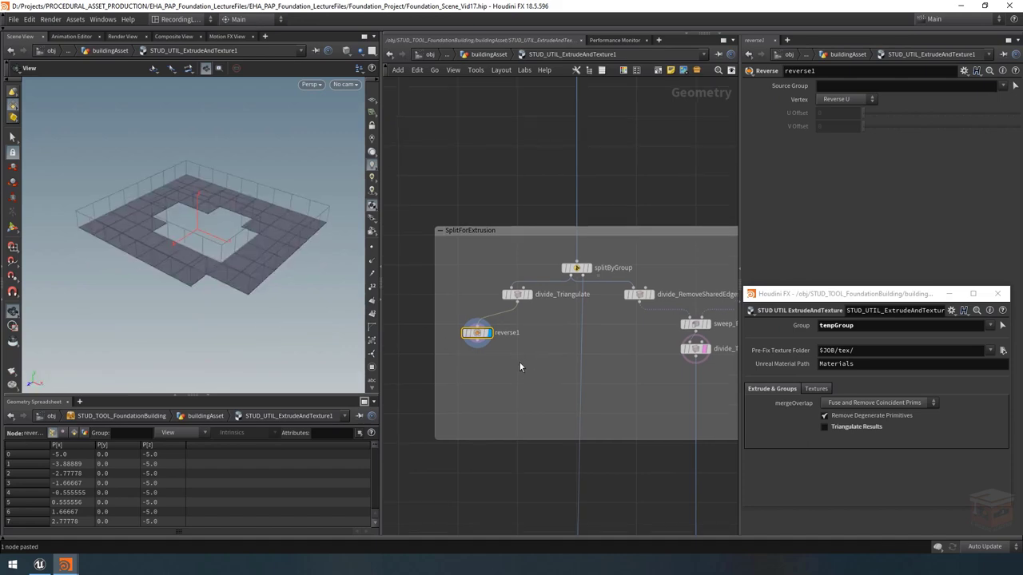
Add a Transform node beside reverse1, branching from divide_Triangulate's output
{"action": "key", "text": "Tab"}
{"action": "type", "text": "trans"}
{"action": "key", "text": "Return"}
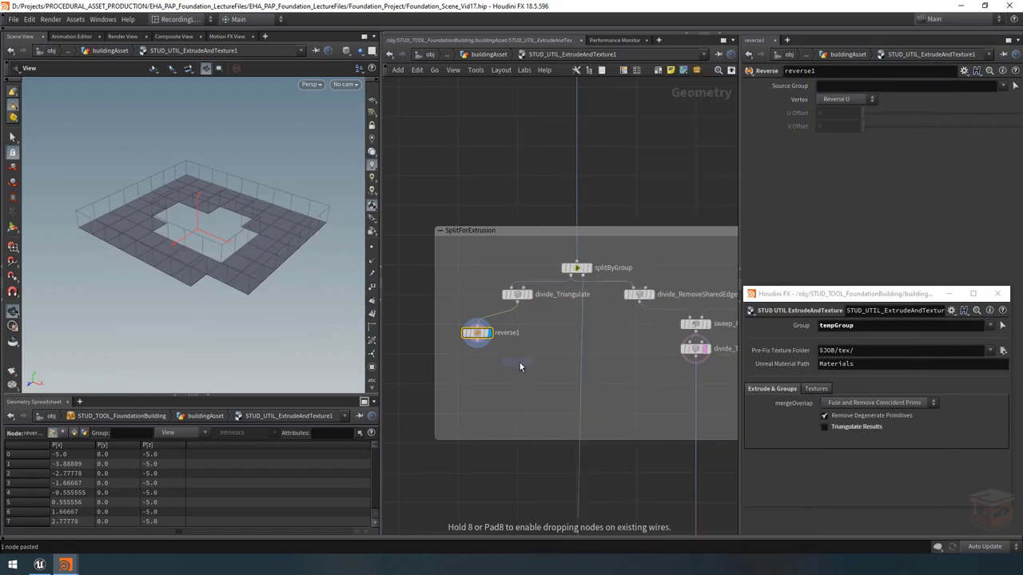
{"action": "left_click", "coordinate": [550, 329]}
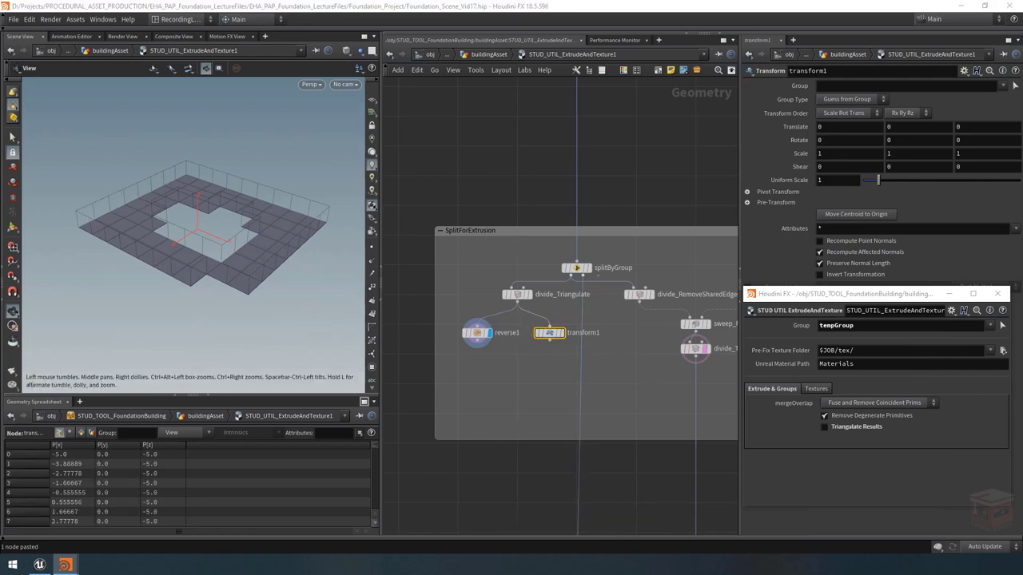
Rename the new Transform node raiseTopSurface
{"action": "double_click", "coordinate": [583, 333]}
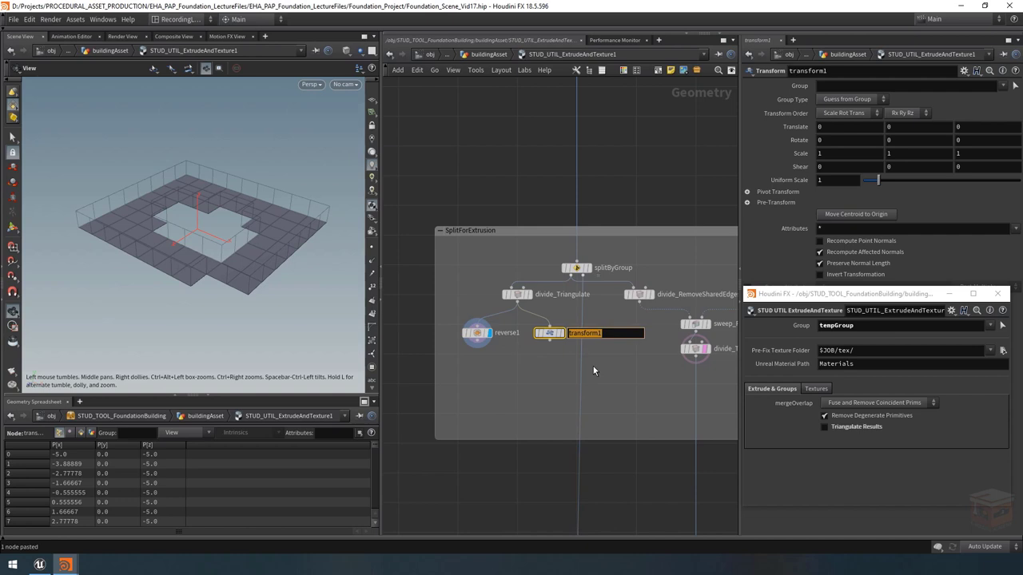
{"action": "type", "text": "raiseTopSurface"}
{"action": "key", "text": "Return"}
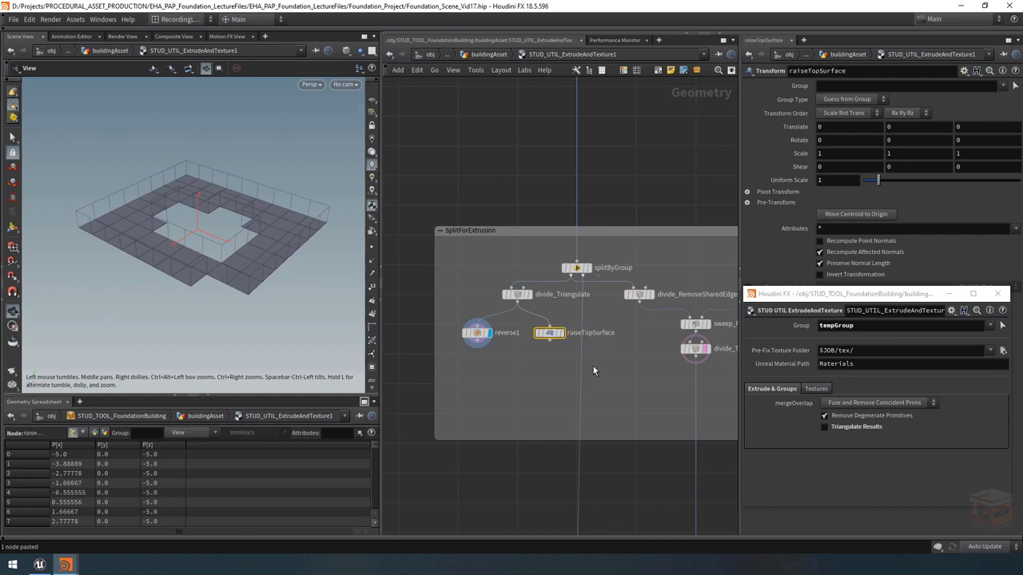
{"action": "scroll", "coordinate": [593, 367], "scroll_direction": "down", "scroll_amount": 3}
{"action": "middle_click_drag", "start_coordinate": [593, 370], "coordinate": [572, 367]}
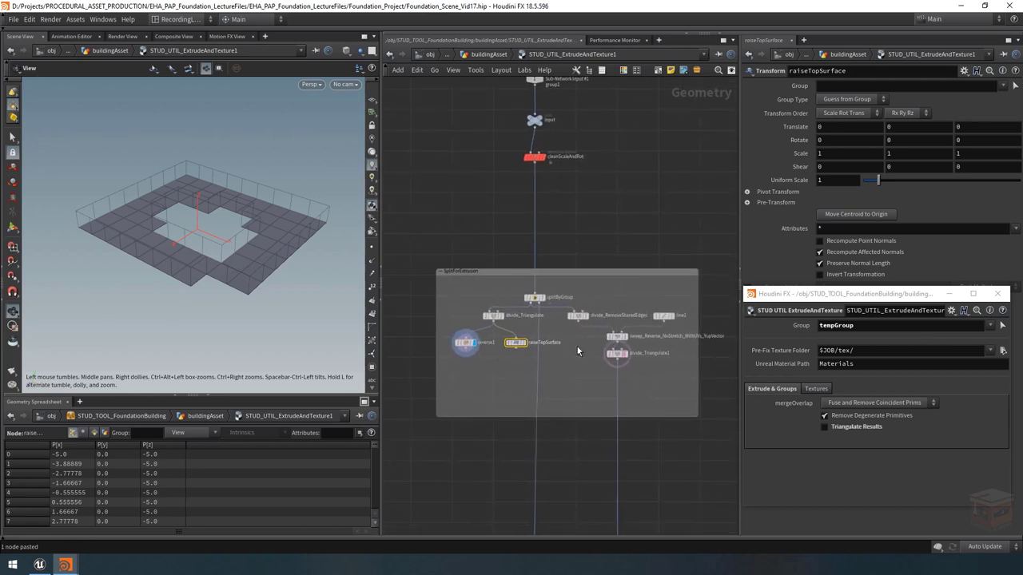
{"action": "left_click", "coordinate": [492, 378]}
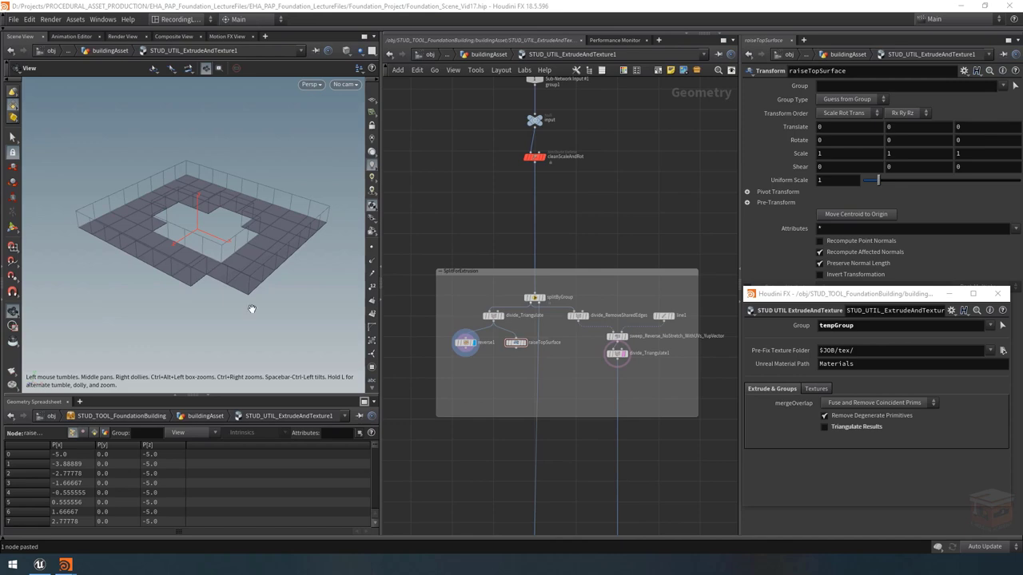
In the asset's type properties, add a Float parameter below Group, with a separator between the two
{"action": "left_click", "coordinate": [752, 310]}
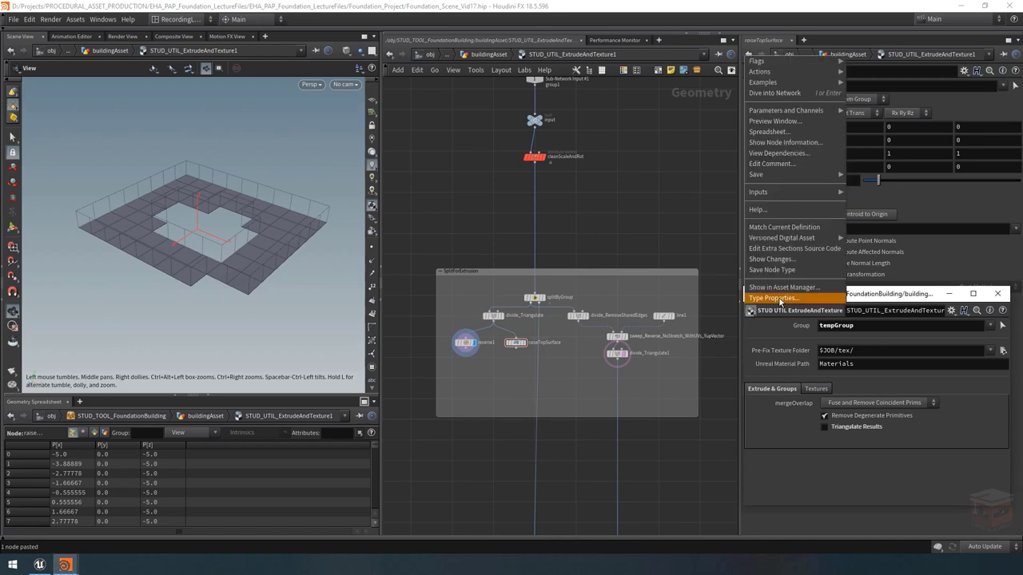
{"action": "left_click", "coordinate": [773, 298]}
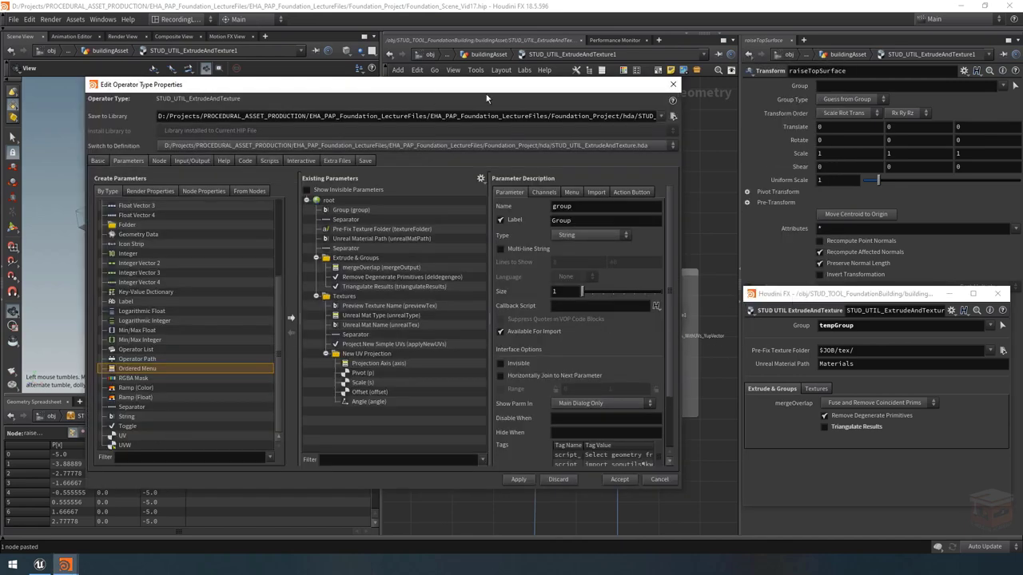
{"action": "left_click_drag", "start_coordinate": [486, 86], "coordinate": [456, 41]}
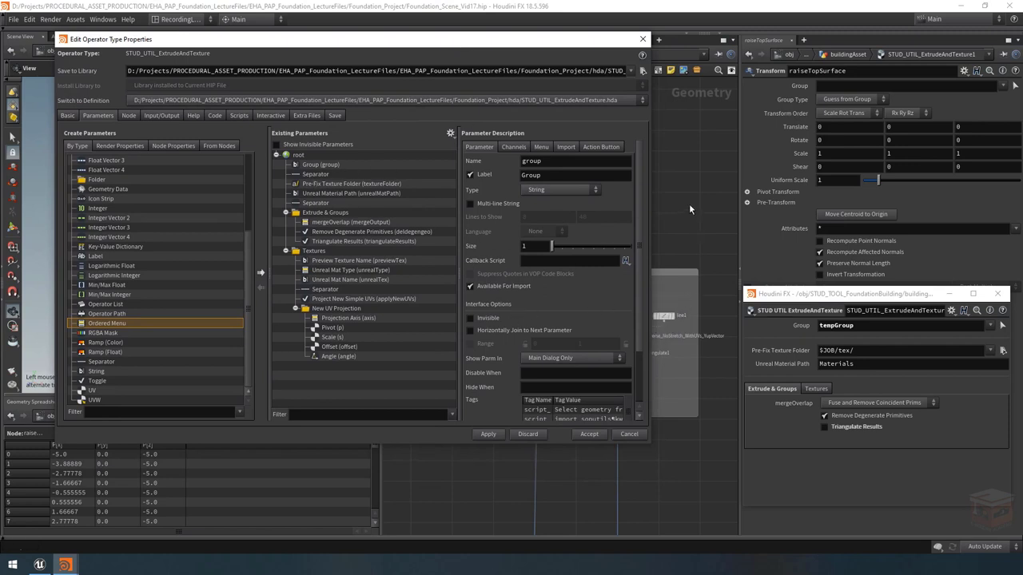
{"action": "scroll", "coordinate": [165, 240], "scroll_direction": "up", "scroll_amount": 3}
{"action": "scroll", "coordinate": [164, 240], "scroll_direction": "up", "scroll_amount": 2}
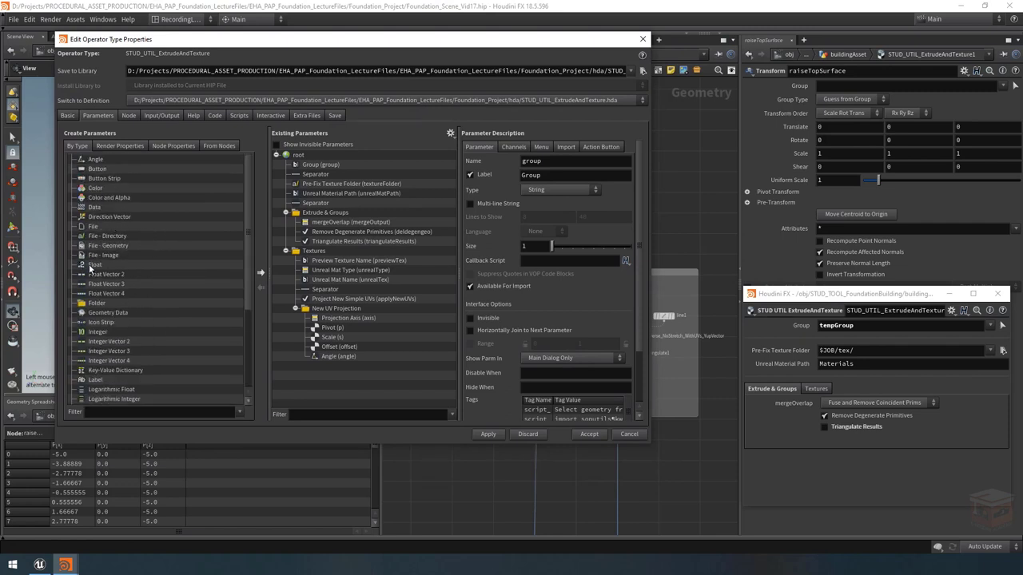
{"action": "left_click_drag", "start_coordinate": [94, 266], "coordinate": [319, 183]}
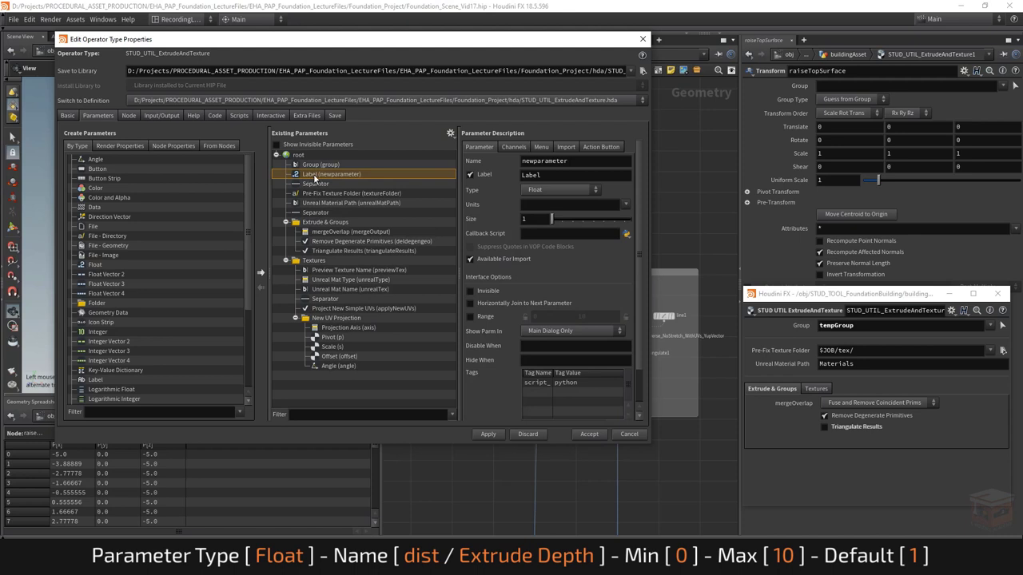
{"action": "scroll", "coordinate": [121, 356], "scroll_direction": "down", "scroll_amount": 5}
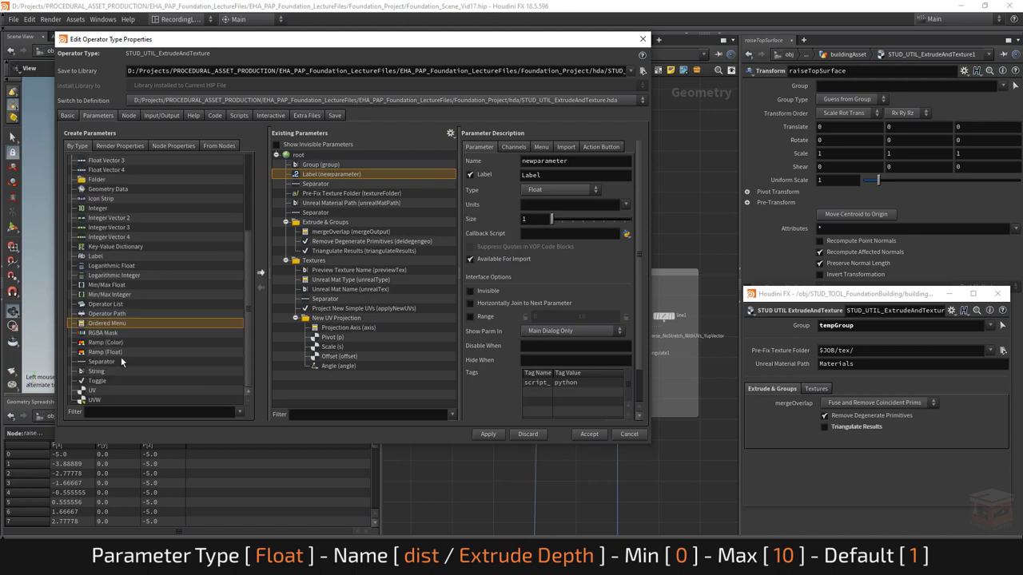
{"action": "left_click_drag", "start_coordinate": [100, 362], "coordinate": [313, 175]}
{"action": "left_click", "coordinate": [361, 185]}
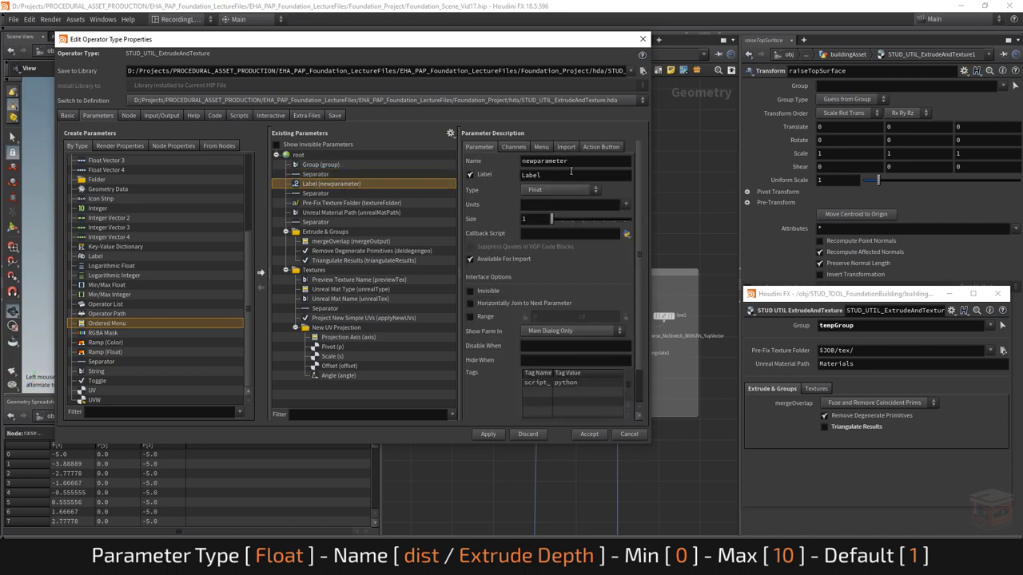
Name the new float parameter dist, label it Extrude Depth, and enable its range from 0 to 10
{"action": "double_click", "coordinate": [544, 161]}
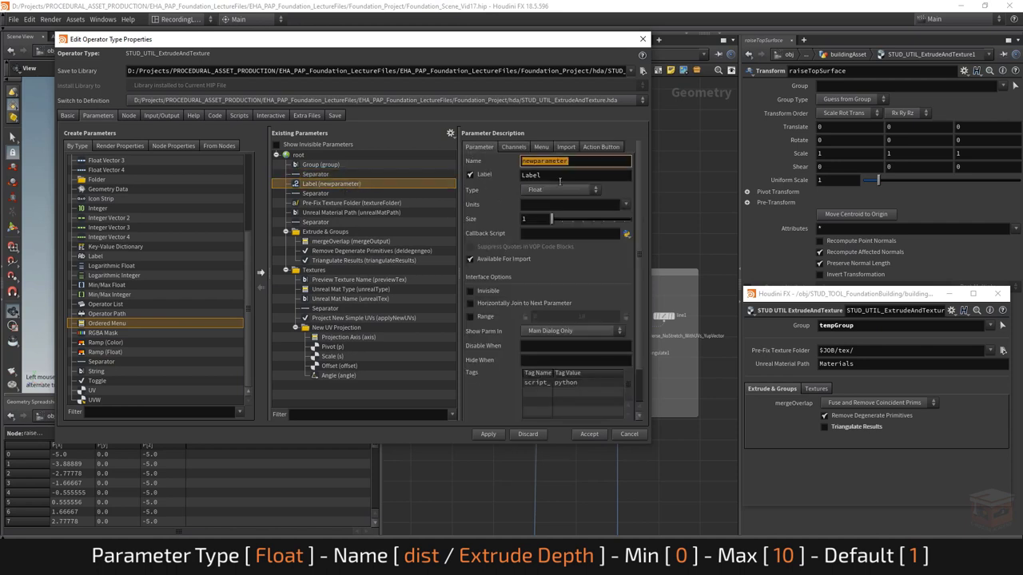
{"action": "type", "text": "dist"}
{"action": "key", "text": "Tab"}
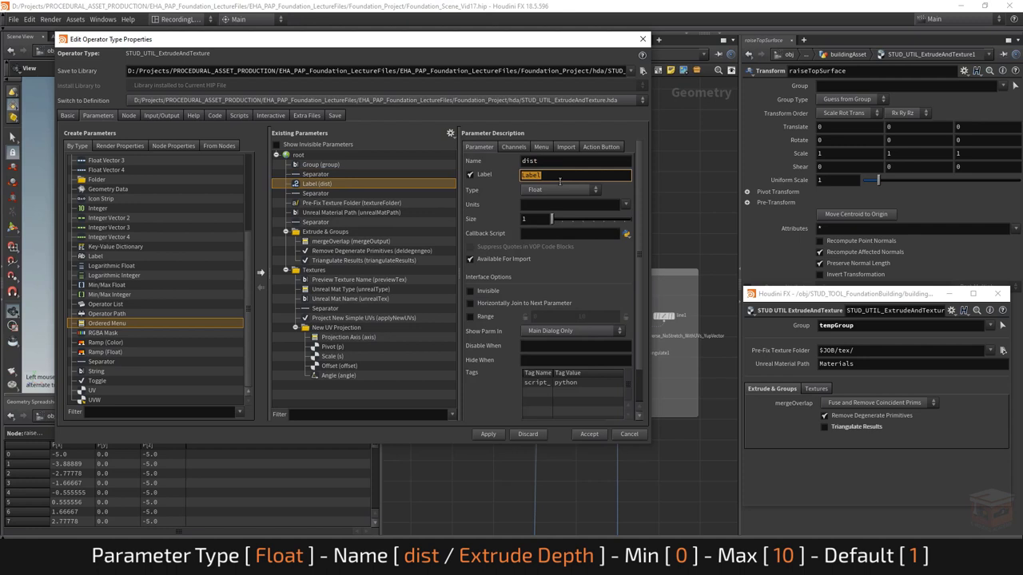
{"action": "type", "text": "Extrude Depth"}
{"action": "key", "text": "Return"}
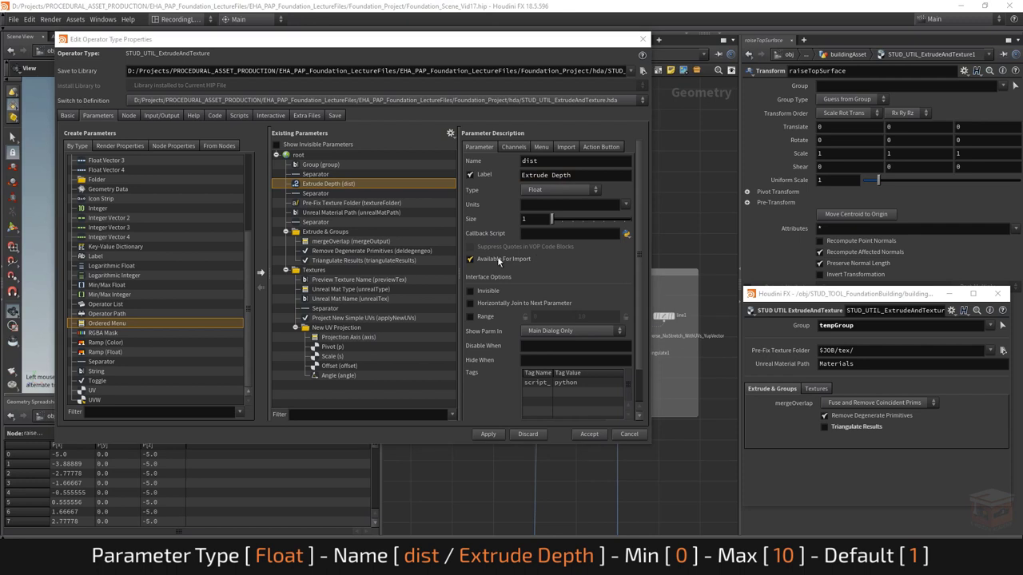
{"action": "left_click", "coordinate": [475, 319]}
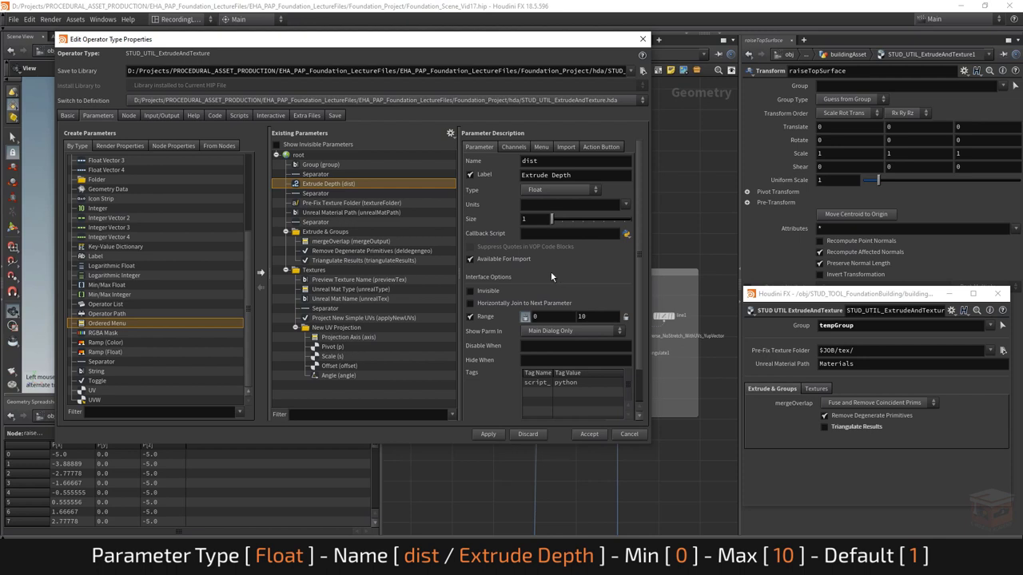
Set the Extrude Depth default to 1, apply the asset changes, and close the type properties
{"action": "left_click_drag", "start_coordinate": [552, 39], "coordinate": [517, 61]}
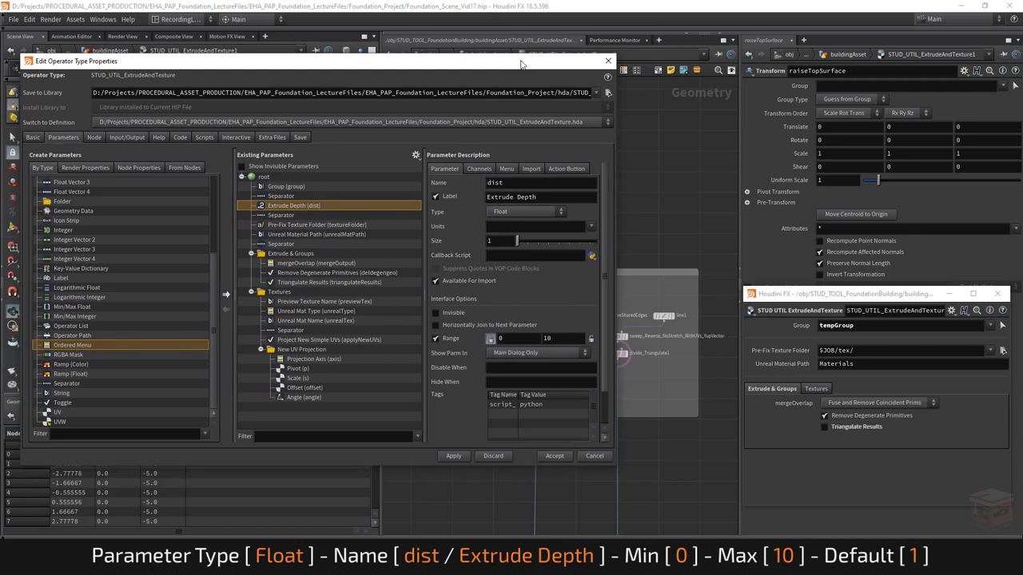
{"action": "left_click", "coordinate": [486, 171]}
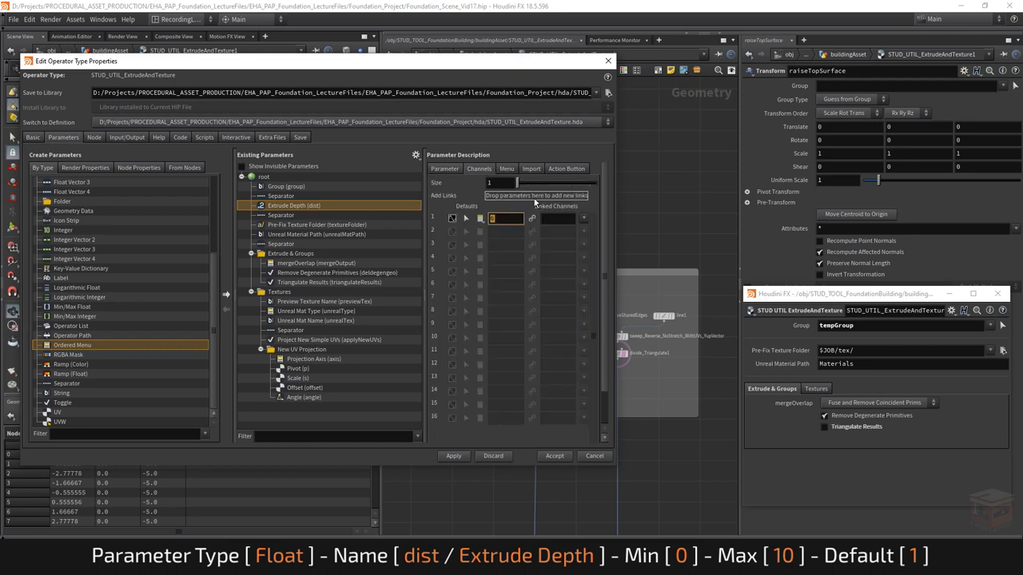
{"action": "type", "text": "1"}
{"action": "key", "text": "Return"}
{"action": "left_click", "coordinate": [453, 456]}
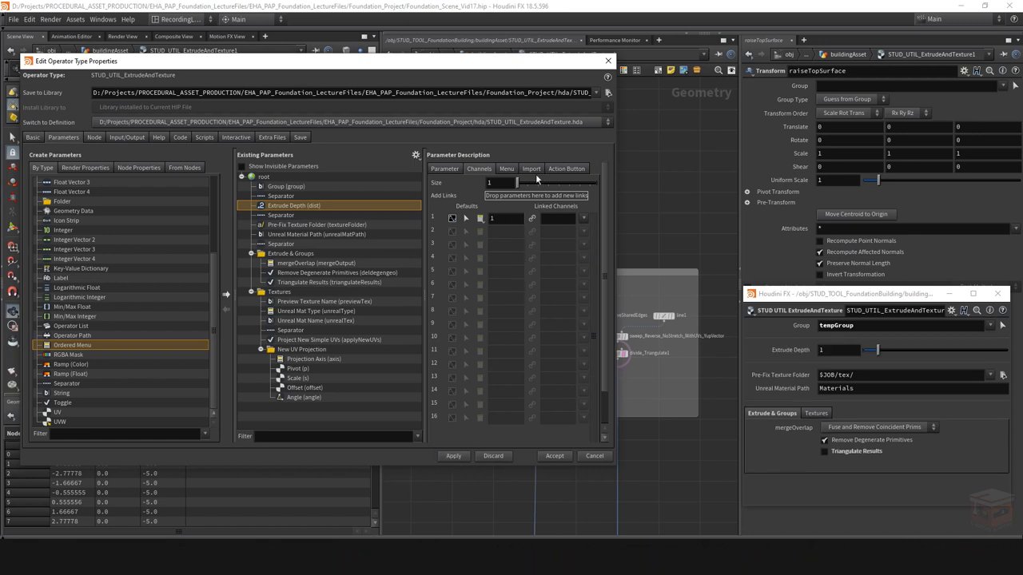
{"action": "left_click", "coordinate": [608, 61]}
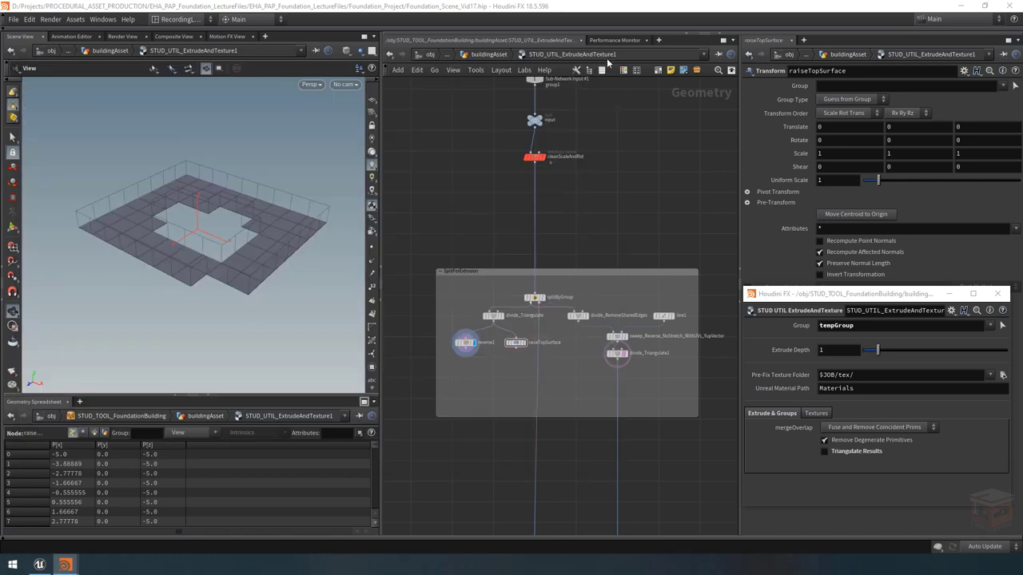
Display raiseTopSurface and link its Y translate to the asset's Extrude Depth with a relative channel reference
{"action": "right_click", "coordinate": [783, 351]}
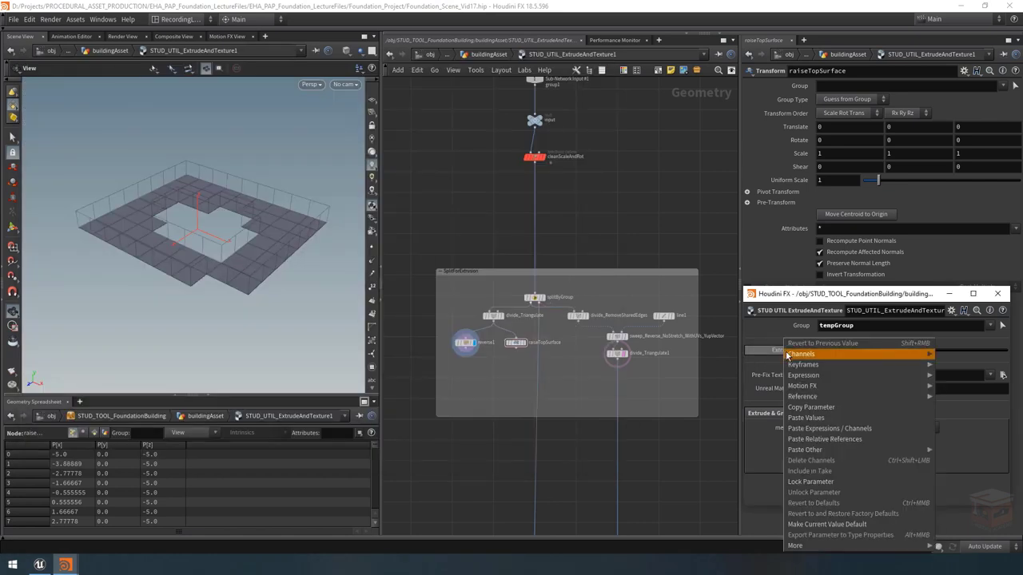
{"action": "left_click", "coordinate": [811, 408]}
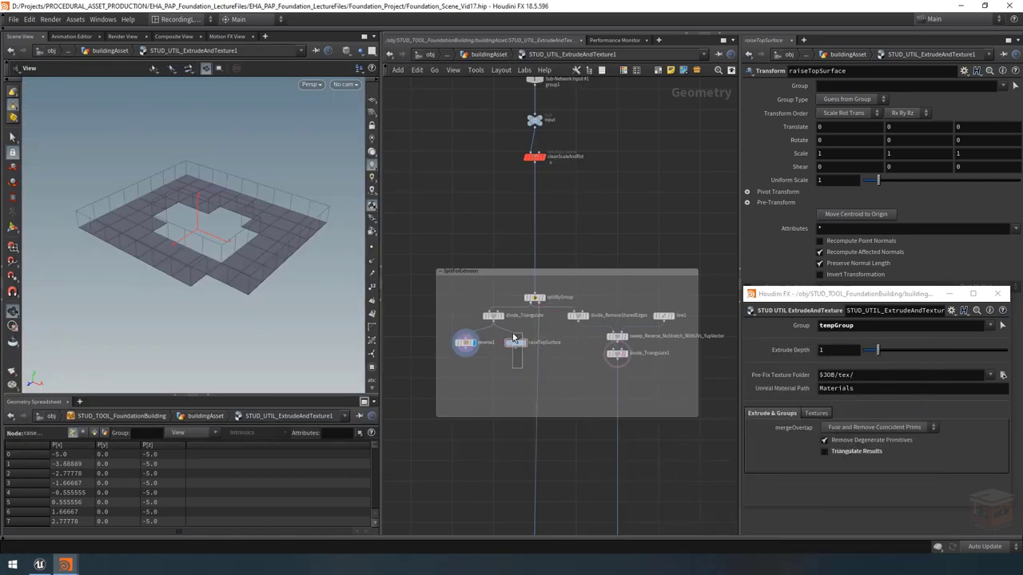
{"action": "scroll", "coordinate": [518, 344], "scroll_direction": "up", "scroll_amount": 2}
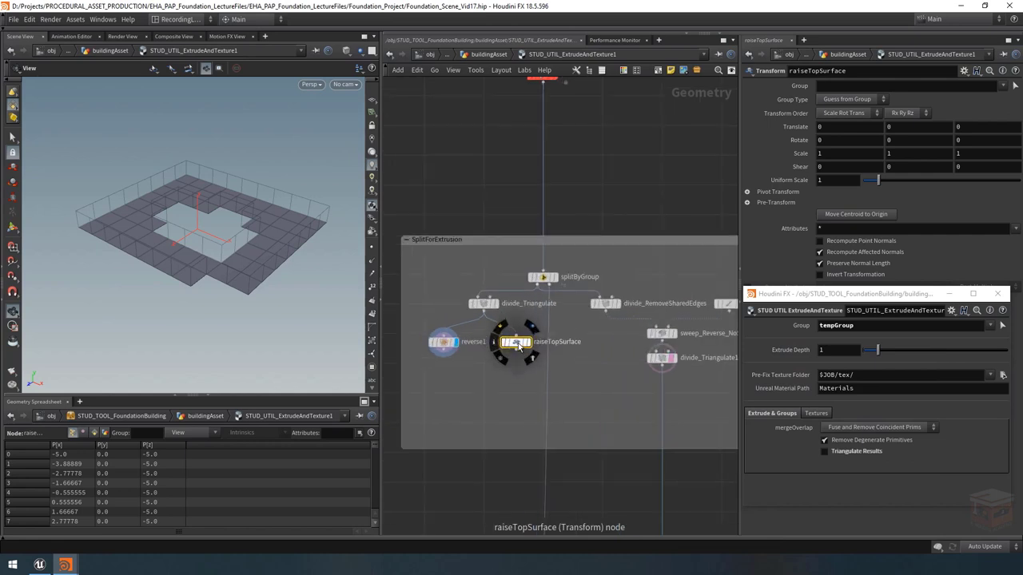
{"action": "left_click", "coordinate": [531, 345]}
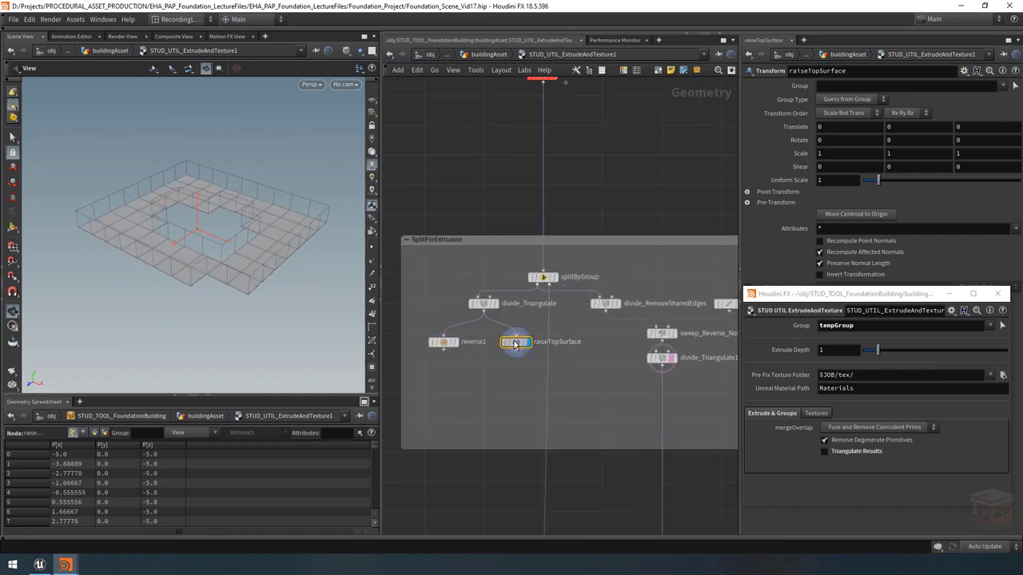
{"action": "right_click", "coordinate": [898, 127]}
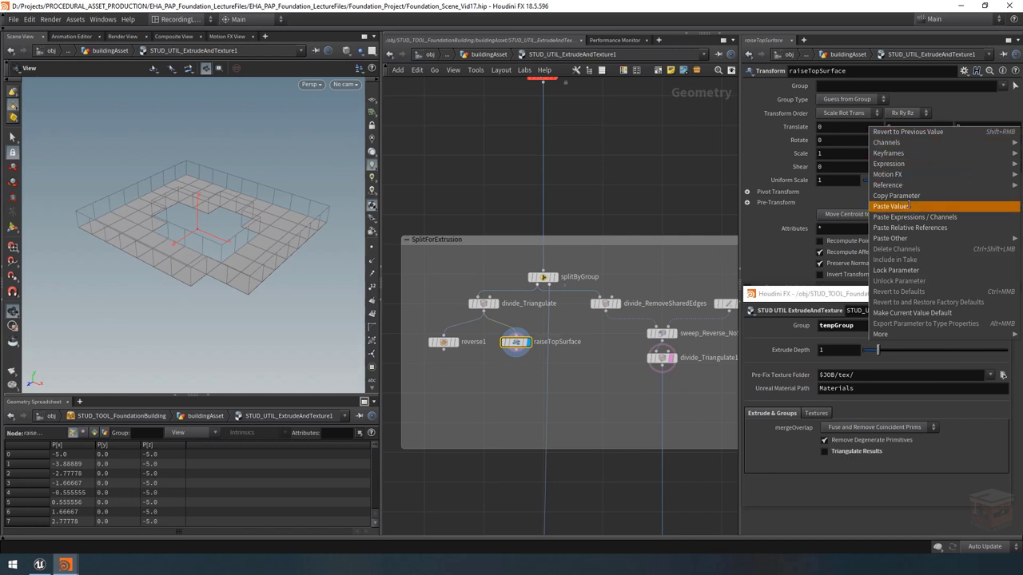
{"action": "left_click", "coordinate": [903, 227]}
{"action": "left_click_drag", "start_coordinate": [160, 249], "coordinate": [199, 259]}
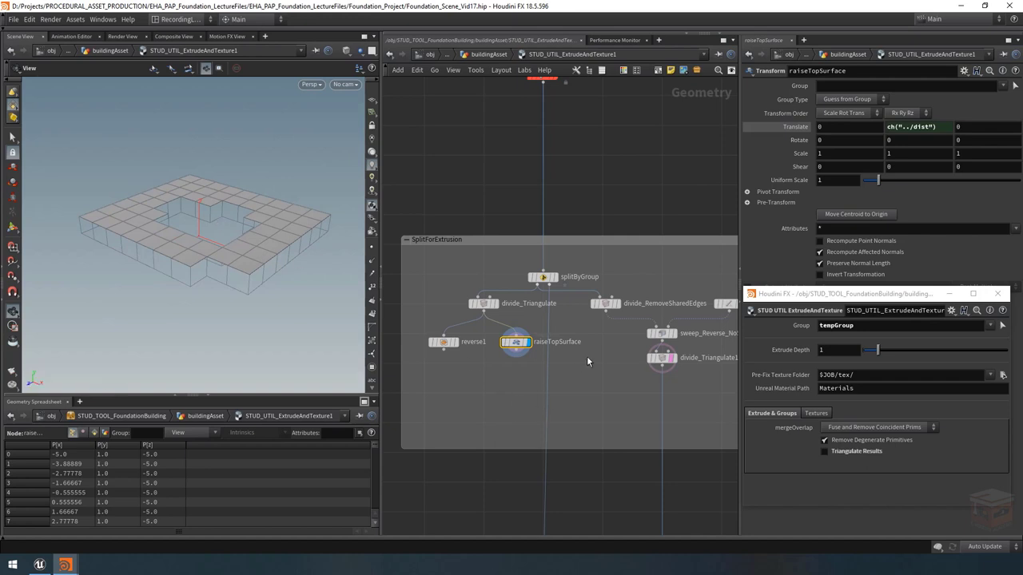
Display divide_Triangulate1 and drive line1's Length with the same Extrude Depth channel reference
{"action": "middle_click_drag", "start_coordinate": [610, 374], "coordinate": [578, 370]}
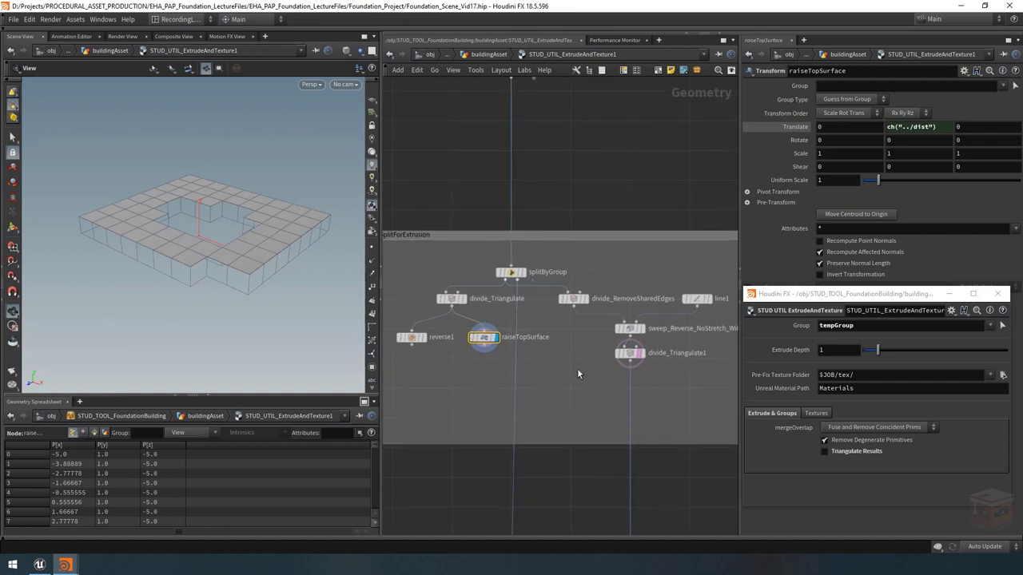
{"action": "left_click", "coordinate": [641, 352]}
{"action": "left_click", "coordinate": [696, 299]}
{"action": "middle_click_drag", "start_coordinate": [692, 393], "coordinate": [633, 390]}
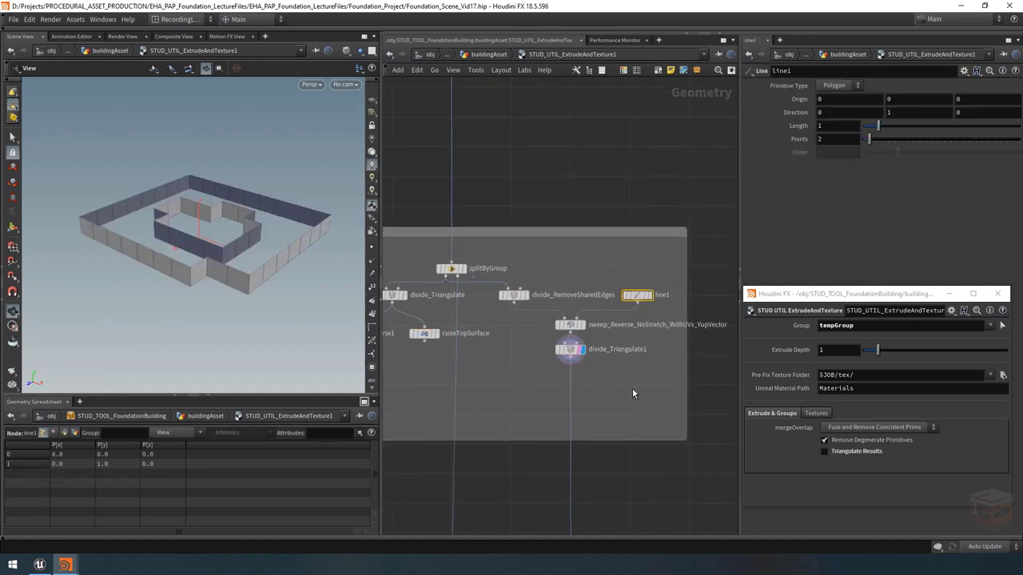
{"action": "right_click", "coordinate": [827, 125]}
{"action": "mouse_move", "coordinate": [901, 235]}
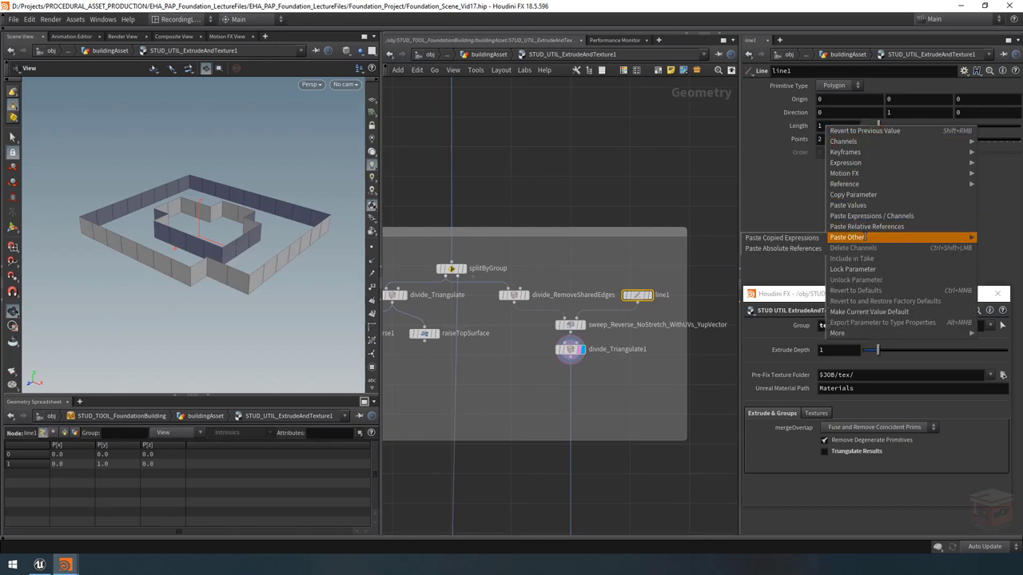
{"action": "left_click", "coordinate": [783, 248]}
{"action": "scroll", "coordinate": [589, 292], "scroll_direction": "down", "scroll_amount": 3}
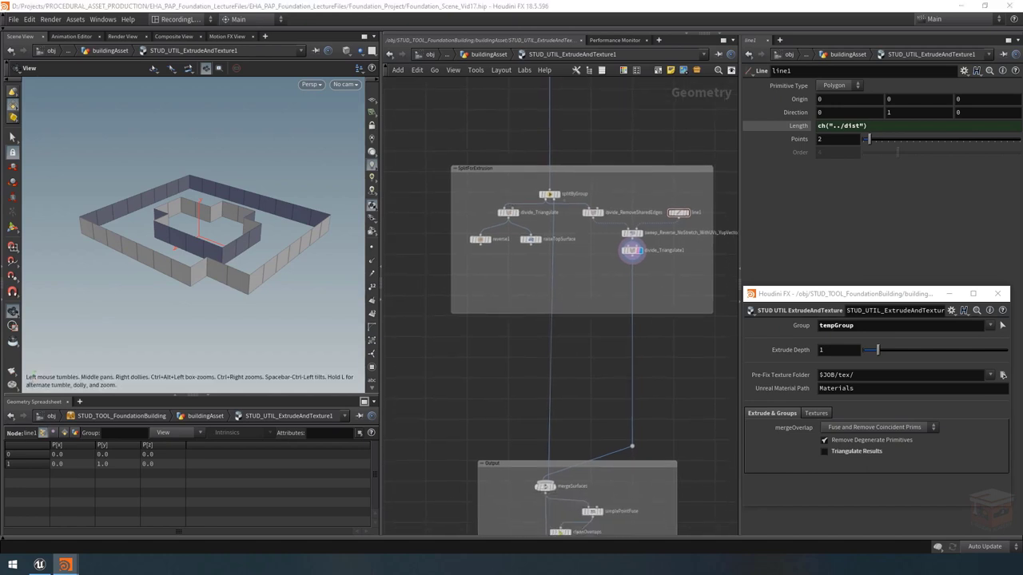
Connect the outputs of raiseTopSurface and reverse1 to the mergeSurfaces node
{"action": "left_click", "coordinate": [531, 244]}
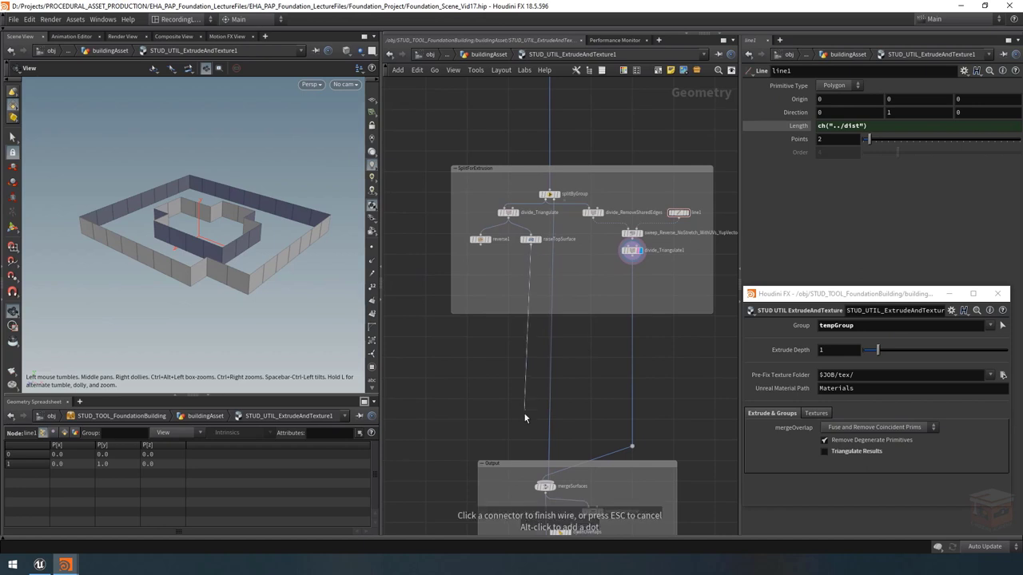
{"action": "left_click", "coordinate": [539, 477]}
{"action": "left_click", "coordinate": [480, 245]}
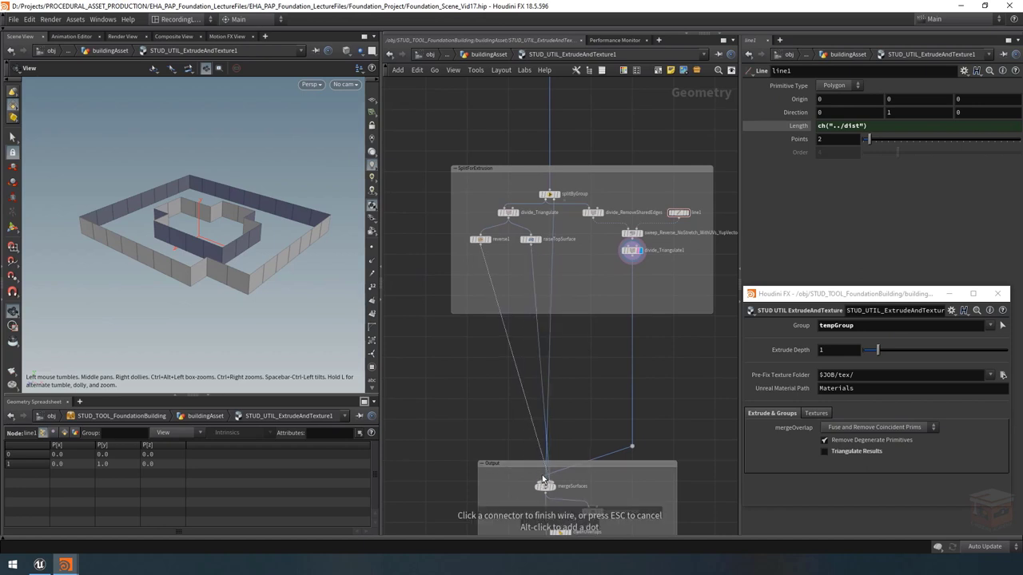
{"action": "left_click", "coordinate": [544, 479]}
Reorder the mergeSurfaces inputs to reverse1, raiseTopSurface, divide_Triangulate1, then splitByGroup
{"action": "scroll", "coordinate": [515, 485], "scroll_direction": "up", "scroll_amount": 6}
{"action": "middle_click_drag", "start_coordinate": [515, 485], "coordinate": [440, 427]}
{"action": "left_click_drag", "start_coordinate": [644, 402], "coordinate": [477, 446]}
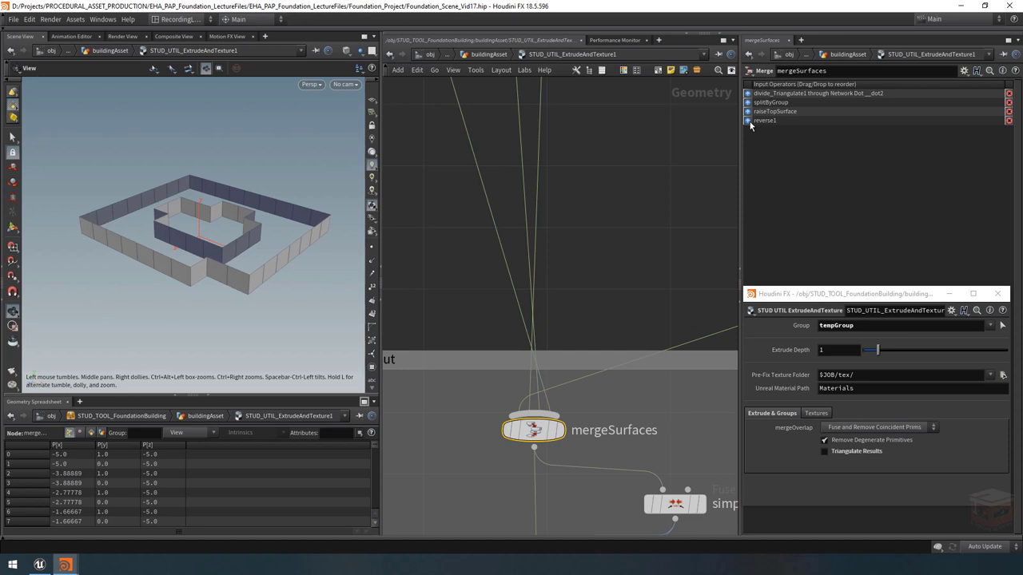
{"action": "left_click_drag", "start_coordinate": [750, 121], "coordinate": [754, 101]}
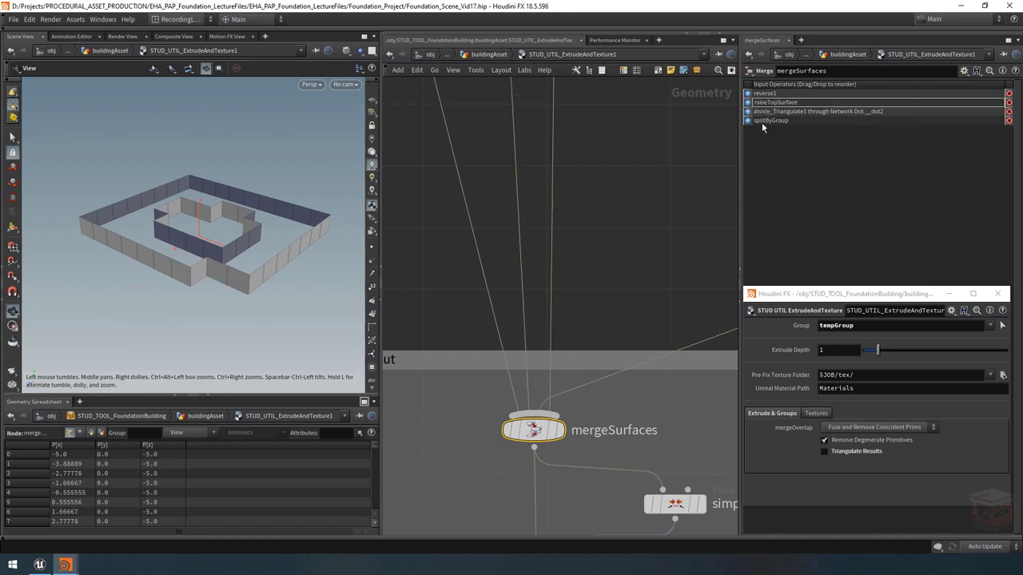
Select splitByGroup in the SplitForExtrusion box to review its settings and its direct connection to mergeSurfaces
{"action": "scroll", "coordinate": [596, 287], "scroll_direction": "down", "scroll_amount": 10}
{"action": "middle_click_drag", "start_coordinate": [609, 247], "coordinate": [624, 338]}
{"action": "scroll", "coordinate": [619, 290], "scroll_direction": "up", "scroll_amount": 4}
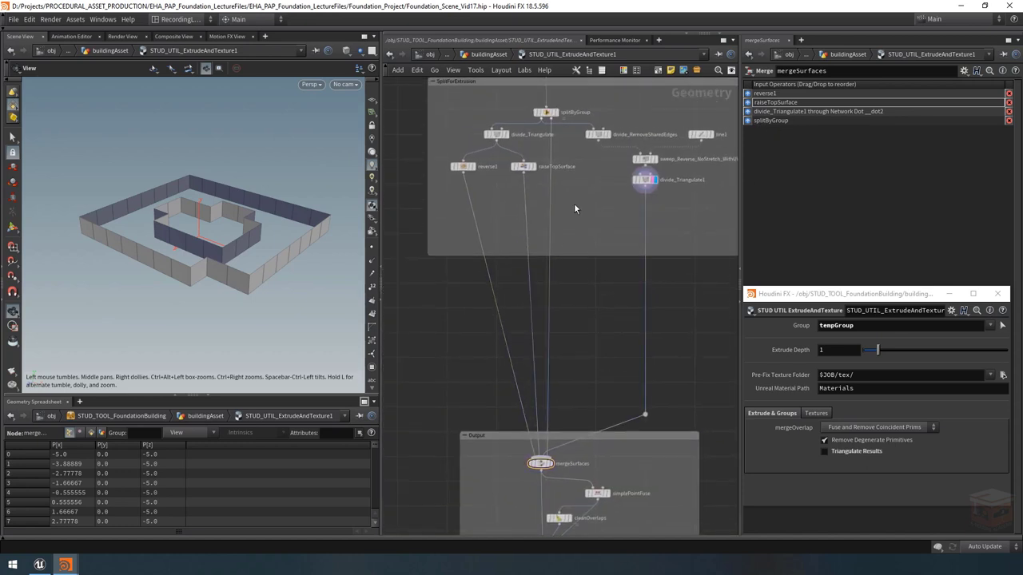
{"action": "left_click", "coordinate": [546, 112]}
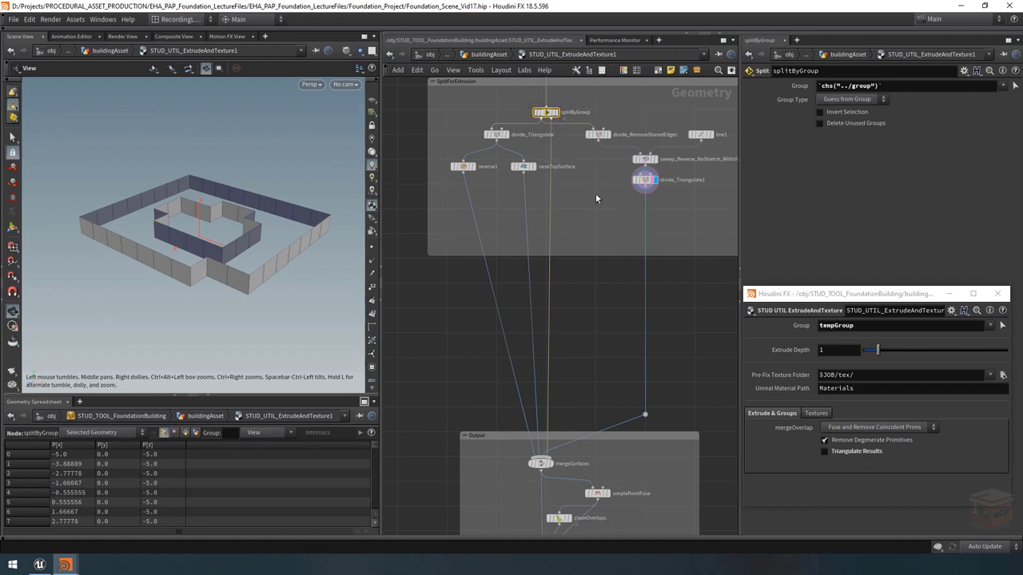
Display the output0 node at the end of the Output box to check the merged geometry
{"action": "middle_click_drag", "start_coordinate": [596, 222], "coordinate": [630, 140]}
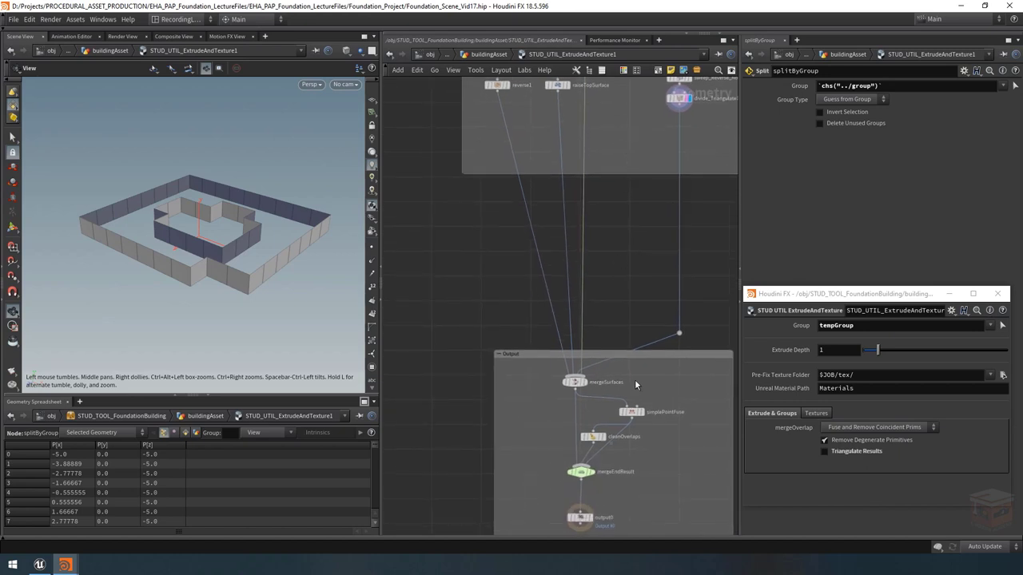
{"action": "middle_click_drag", "start_coordinate": [635, 386], "coordinate": [628, 343]}
{"action": "left_click", "coordinate": [585, 478]}
{"action": "left_click_drag", "start_coordinate": [224, 239], "coordinate": [244, 256]}
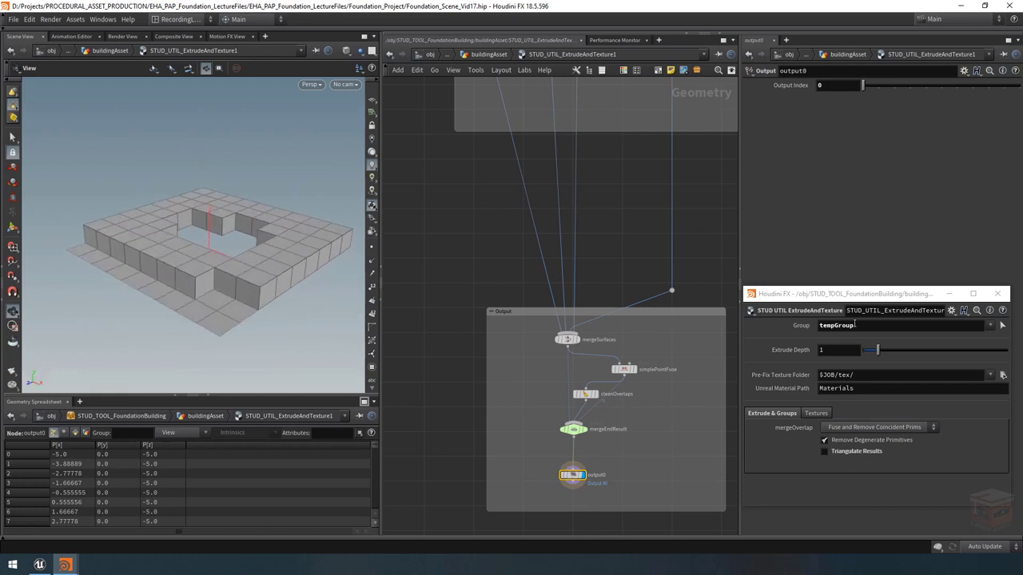
Set the asset's Extrude Depth to 0 and its mergeOverlap option to Simple Fuse
{"action": "mouse_move", "coordinate": [879, 355]}
{"action": "left_mouse_down"}
{"action": "mouse_move", "coordinate": [864, 356]}
{"action": "mouse_move", "coordinate": [891, 357]}
{"action": "mouse_move", "coordinate": [864, 363]}
{"action": "left_mouse_up"}
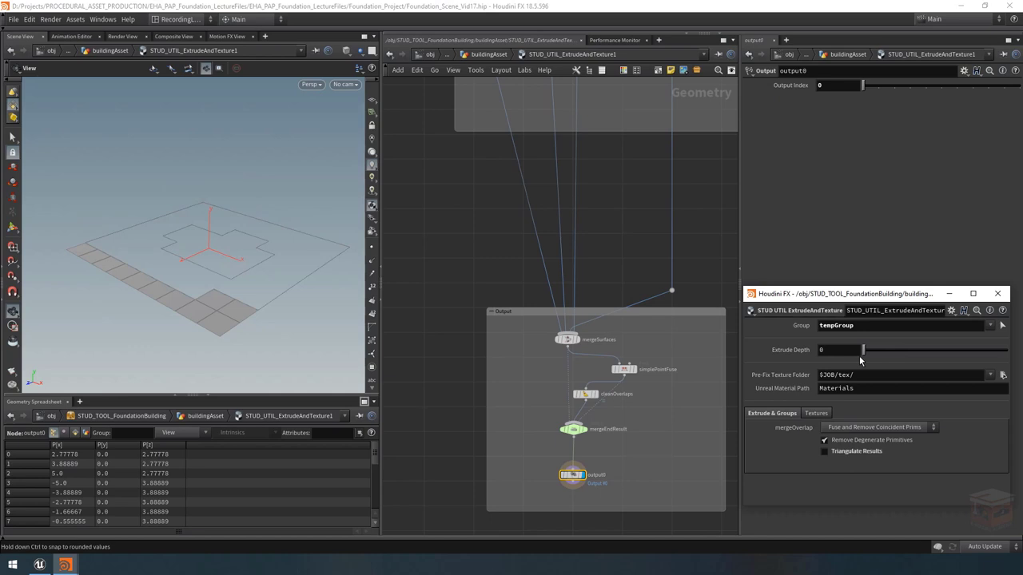
{"action": "left_click", "coordinate": [863, 427]}
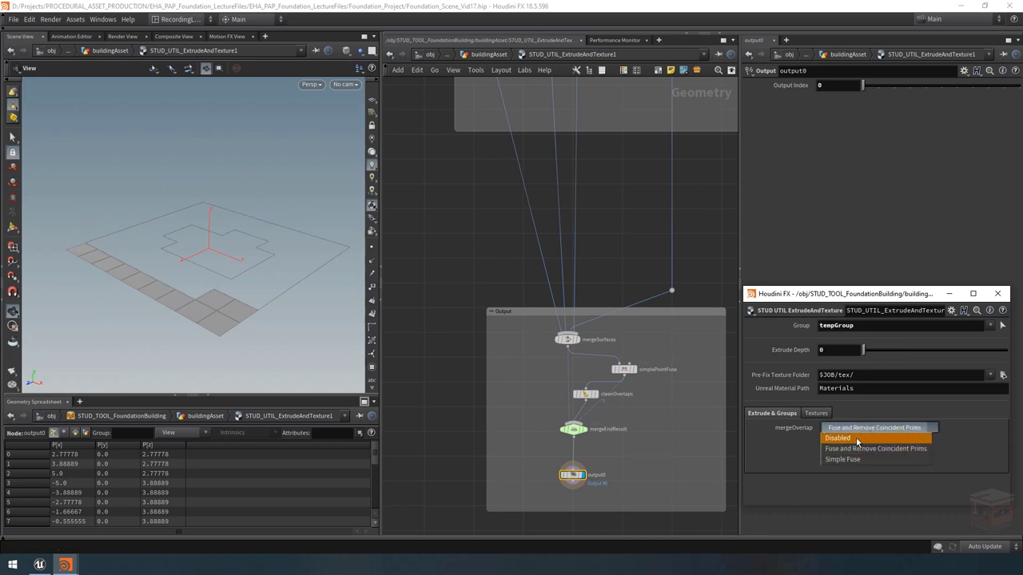
{"action": "left_click", "coordinate": [846, 459]}
{"action": "mouse_move", "coordinate": [251, 293]}
{"action": "left_mouse_down"}
{"action": "mouse_move", "coordinate": [242, 217]}
{"action": "mouse_move", "coordinate": [245, 293]}
{"action": "left_mouse_up"}
Insert a Switch node on the wire between reverse1 and mergeSurfaces, directly below reverse1
{"action": "scroll", "coordinate": [583, 260], "scroll_direction": "down", "scroll_amount": 4}
{"action": "middle_click_drag", "start_coordinate": [594, 183], "coordinate": [564, 247]}
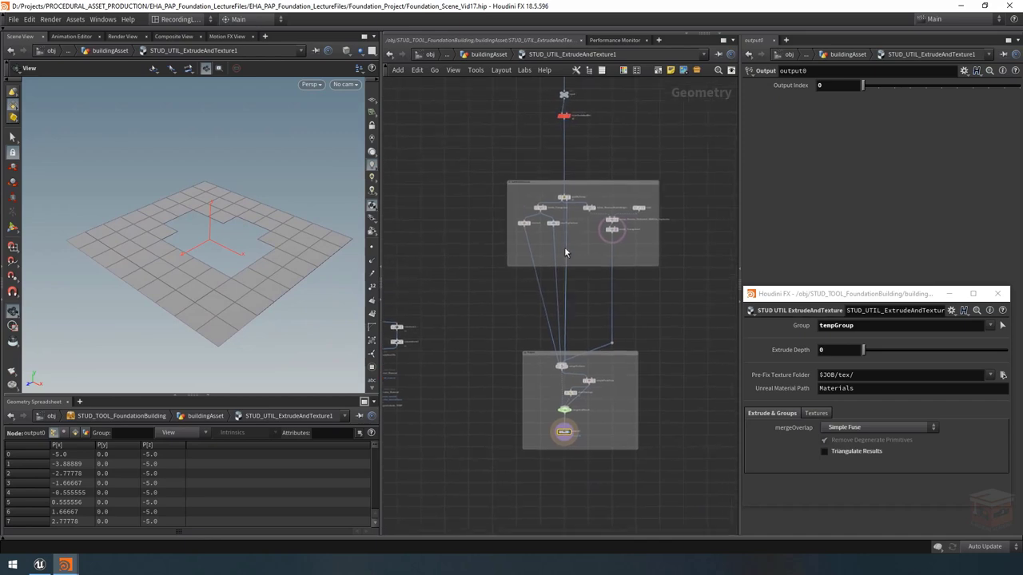
{"action": "scroll", "coordinate": [544, 227], "scroll_direction": "up", "scroll_amount": 5}
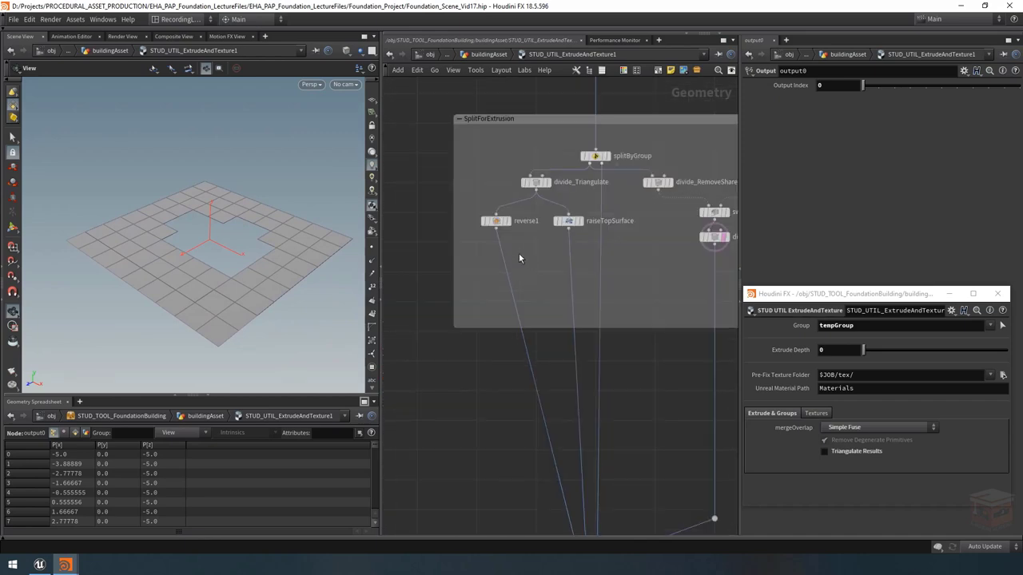
{"action": "key", "text": "Tab"}
{"action": "type", "text": "swit"}
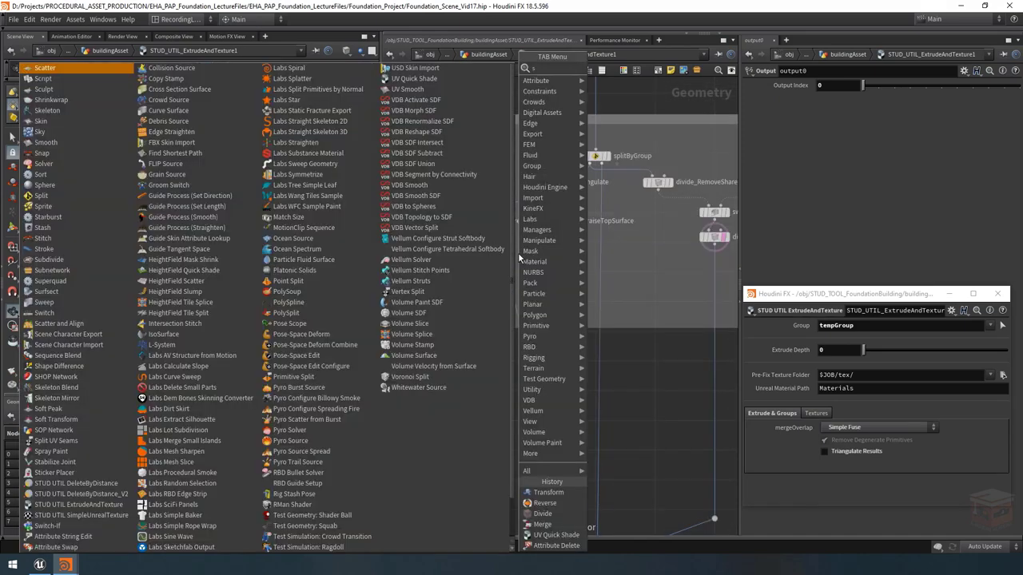
{"action": "key", "text": "Return"}
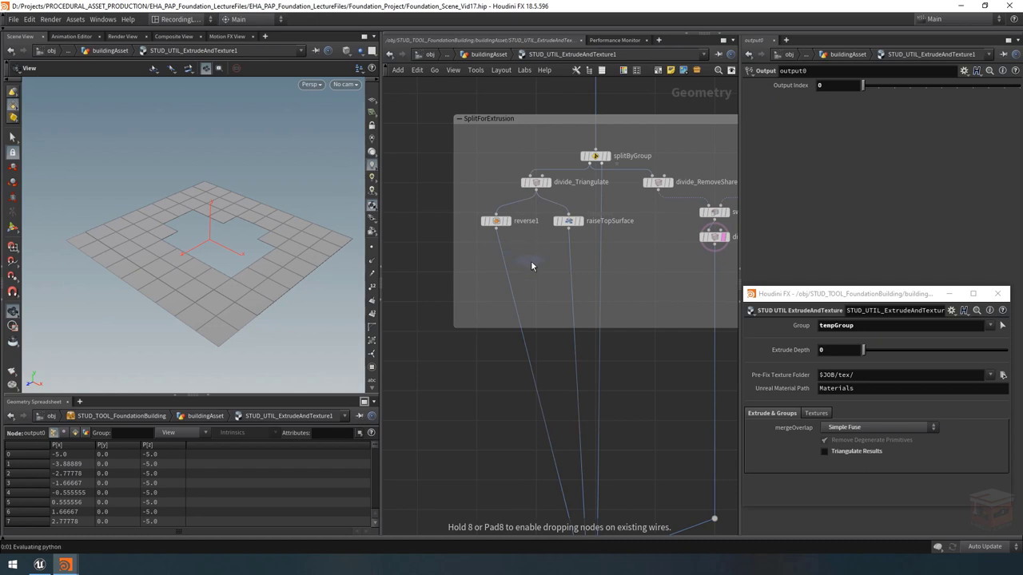
{"action": "left_click", "coordinate": [528, 260]}
{"action": "left_click_drag", "start_coordinate": [534, 262], "coordinate": [500, 267]}
Rename the new switch node below reverse1 to ifZeroDepth
{"action": "key", "text": "F2"}
{"action": "key", "text": "BackSpace"}
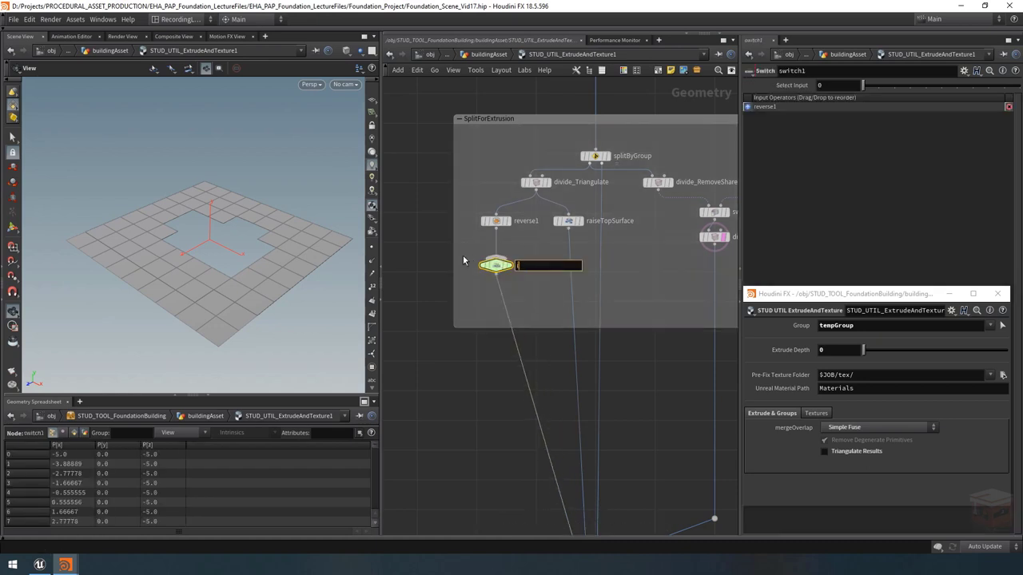
{"action": "type", "text": "ifZeroDepth"}
{"action": "key", "text": "Return"}
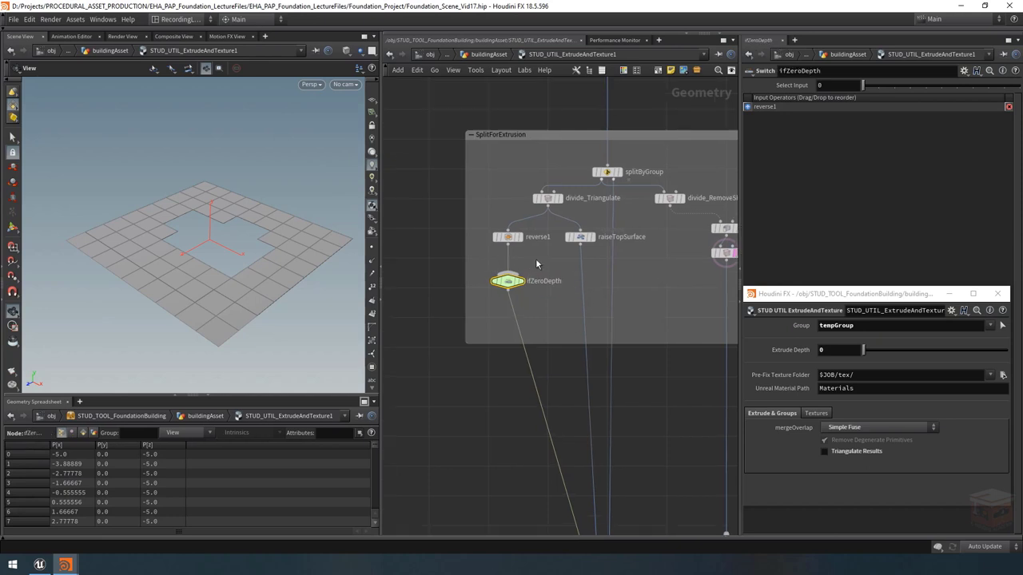
Add a Null node beside reverse1 and connect it as the second input of ifZeroDepth
{"action": "key", "text": "Tab"}
{"action": "type", "text": "nul"}
{"action": "key", "text": "Return"}
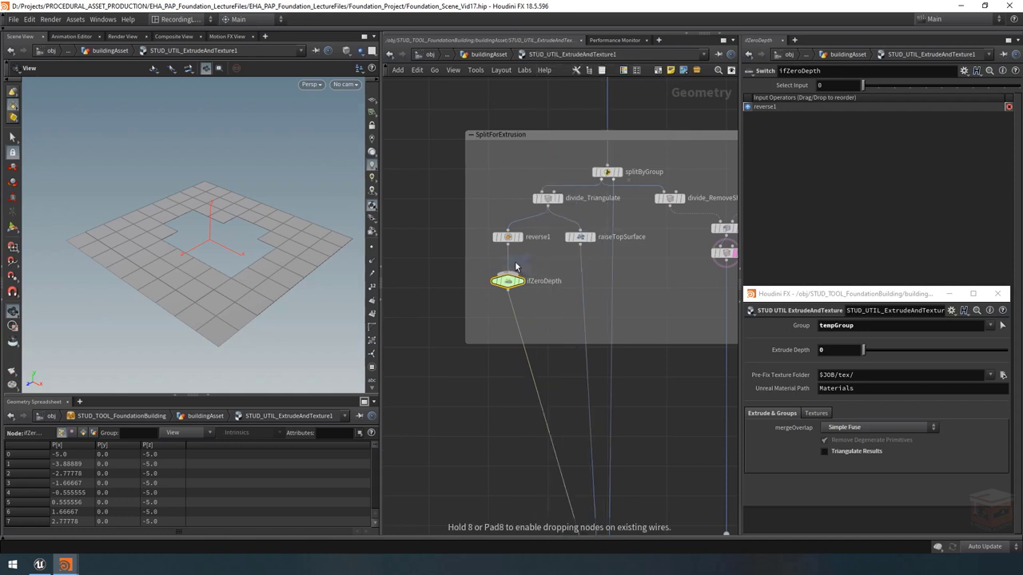
{"action": "left_click", "coordinate": [442, 248]}
{"action": "left_click_drag", "start_coordinate": [442, 257], "coordinate": [524, 277]}
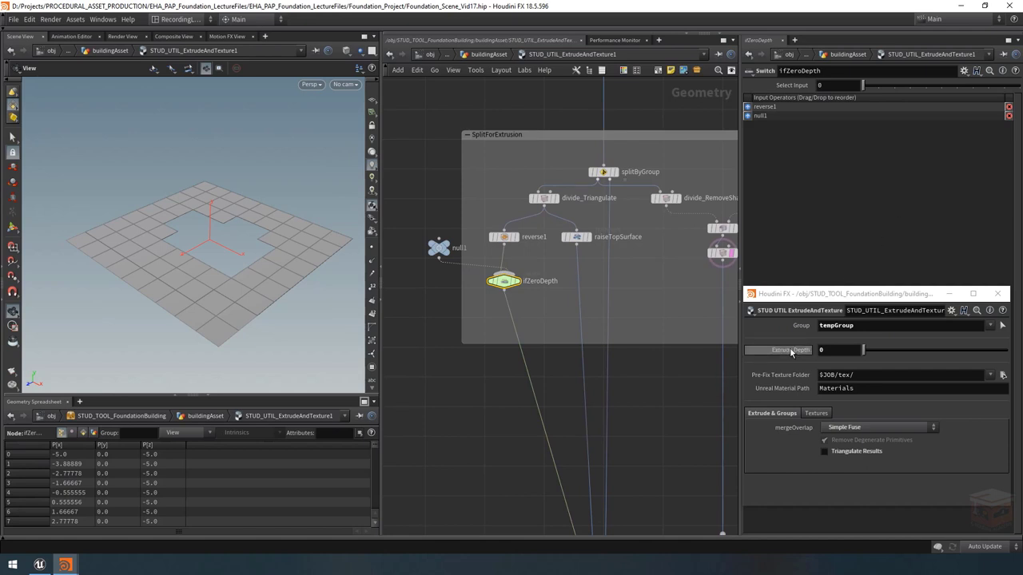
Copy the asset's Extrude Depth parameter and paste it as a relative reference into ifZeroDepth's Select Input
{"action": "right_click", "coordinate": [791, 352]}
{"action": "left_click", "coordinate": [825, 406]}
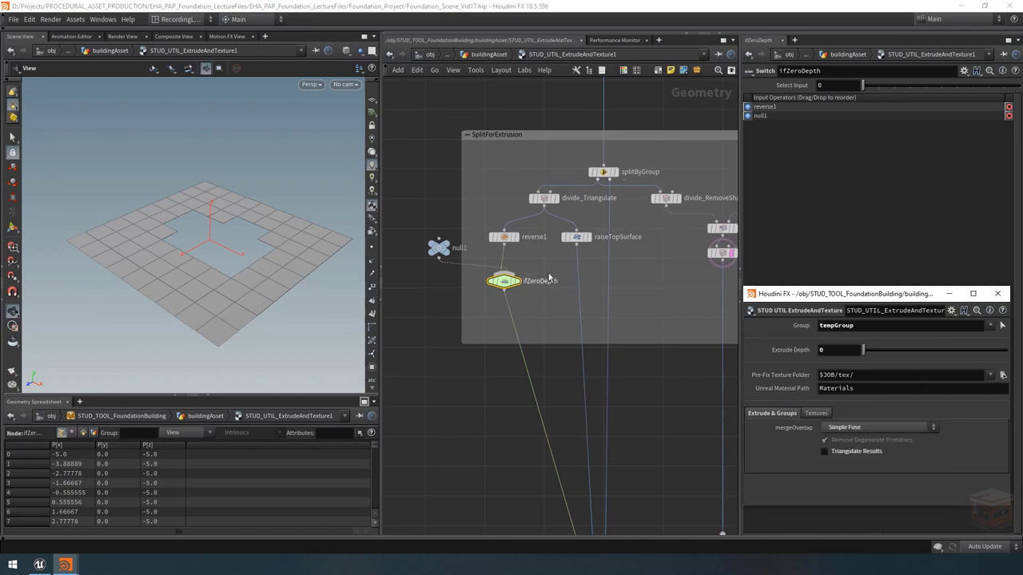
{"action": "right_click", "coordinate": [827, 84]}
{"action": "left_click", "coordinate": [879, 192]}
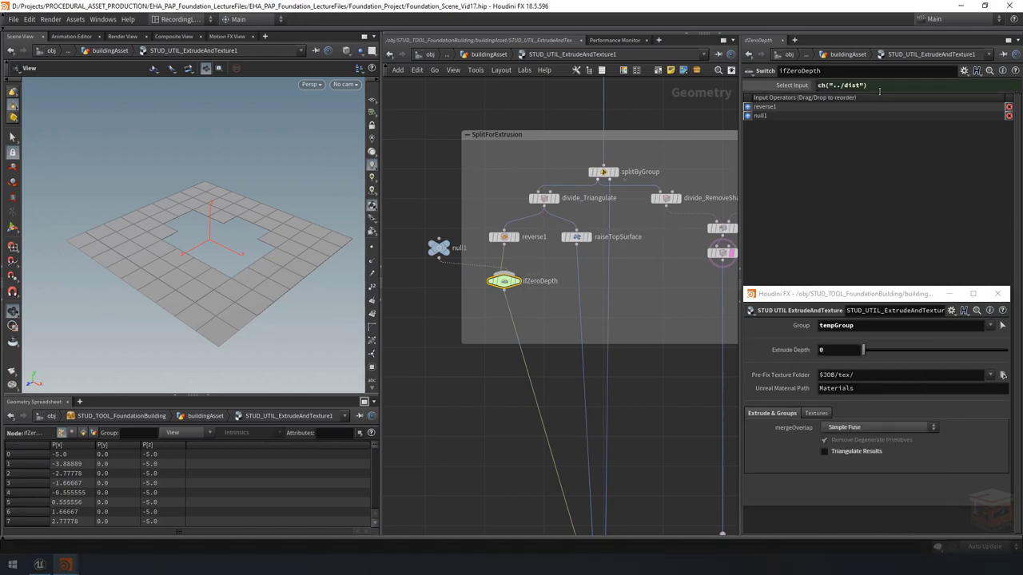
Change ifZeroDepth's Select Input expression to if( ch("../dist") == 0, 1, 0) and inspect the result in the viewport
{"action": "left_click", "coordinate": [859, 85]}
{"action": "key", "text": "Home"}
{"action": "type", "text": "if"}
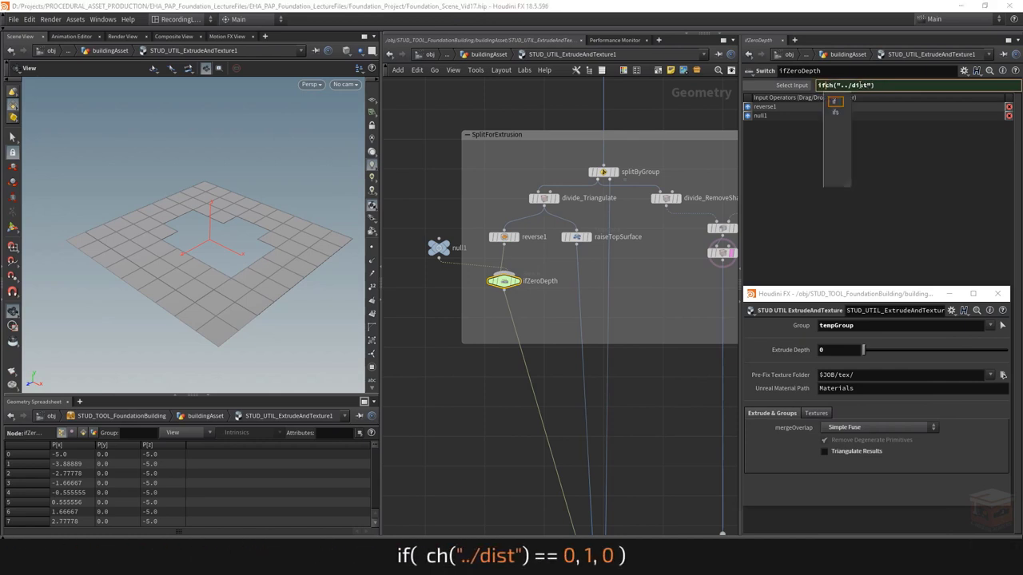
{"action": "type", "text": "("}
{"action": "key", "text": "End"}
{"action": "type", "text": "== 0"}
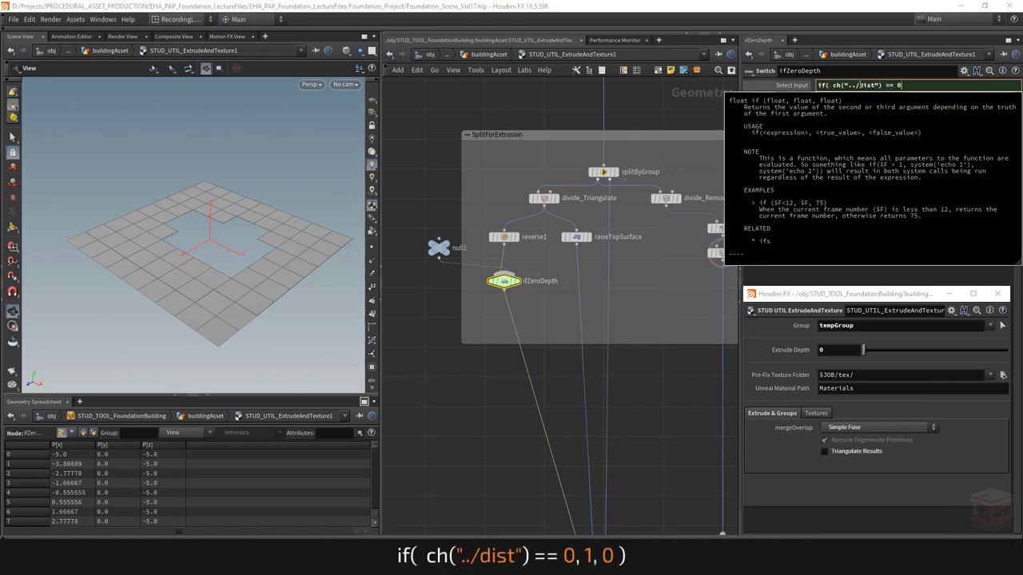
{"action": "type", "text": ", 1, 0"}
{"action": "key", "text": "Return"}
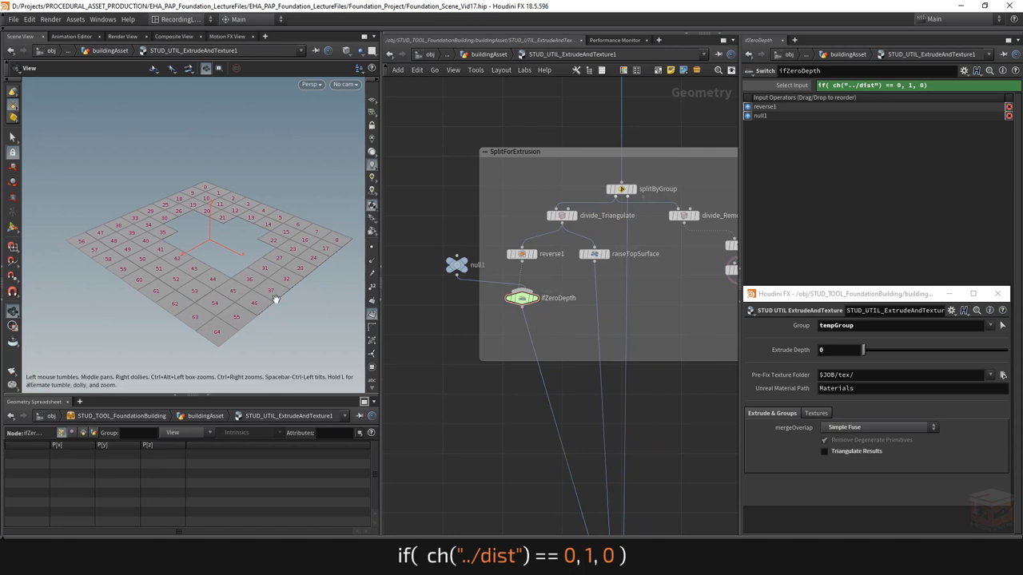
{"action": "mouse_move", "coordinate": [274, 299]}
{"action": "left_mouse_down"}
{"action": "mouse_move", "coordinate": [263, 215]}
{"action": "mouse_move", "coordinate": [267, 288]}
{"action": "left_mouse_up"}
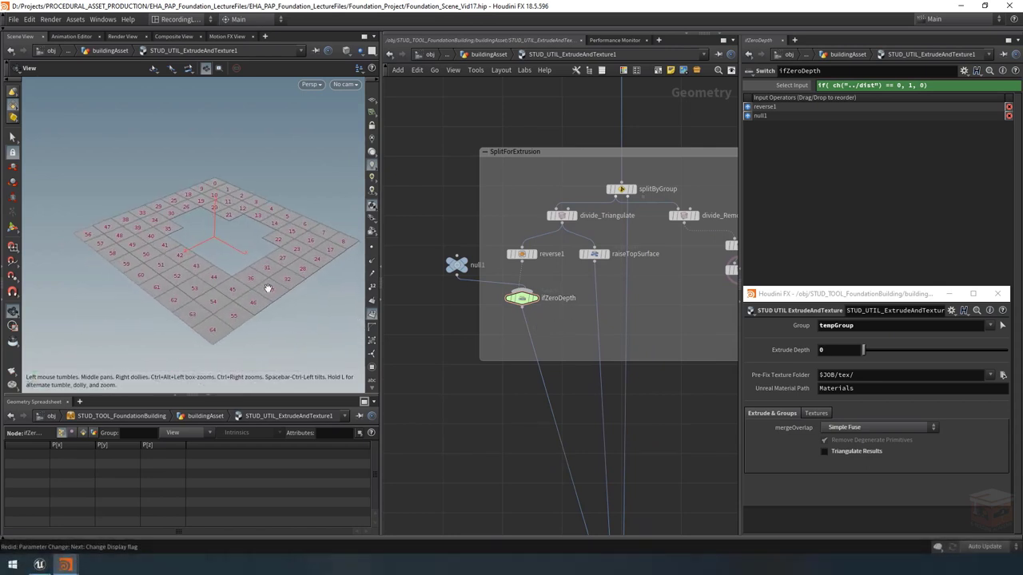
Duplicate the ifZeroDepth switch together with its null1 node and place the copies below divide_Triangulate1
{"action": "mouse_move", "coordinate": [534, 307]}
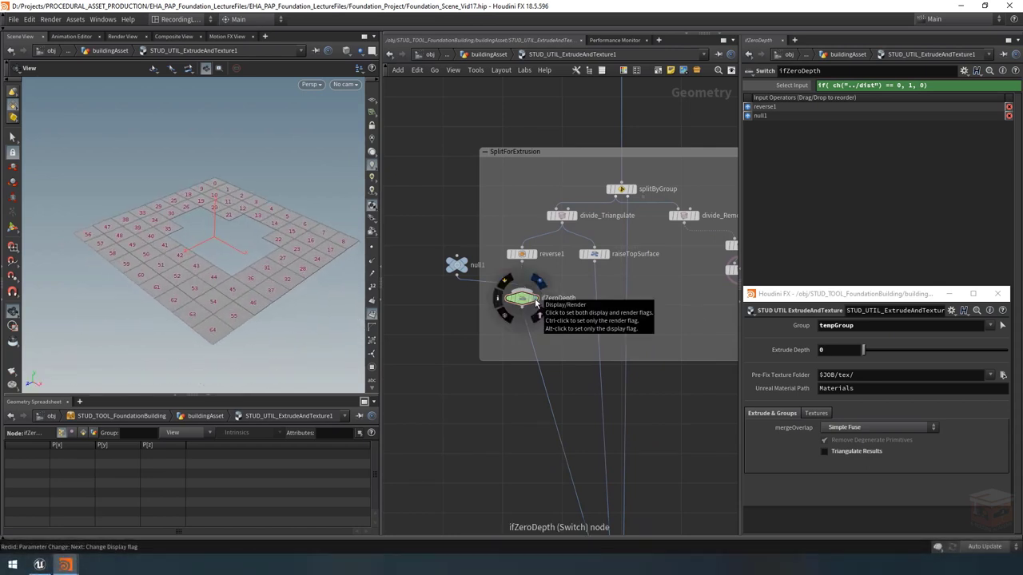
{"action": "left_click", "coordinate": [520, 314]}
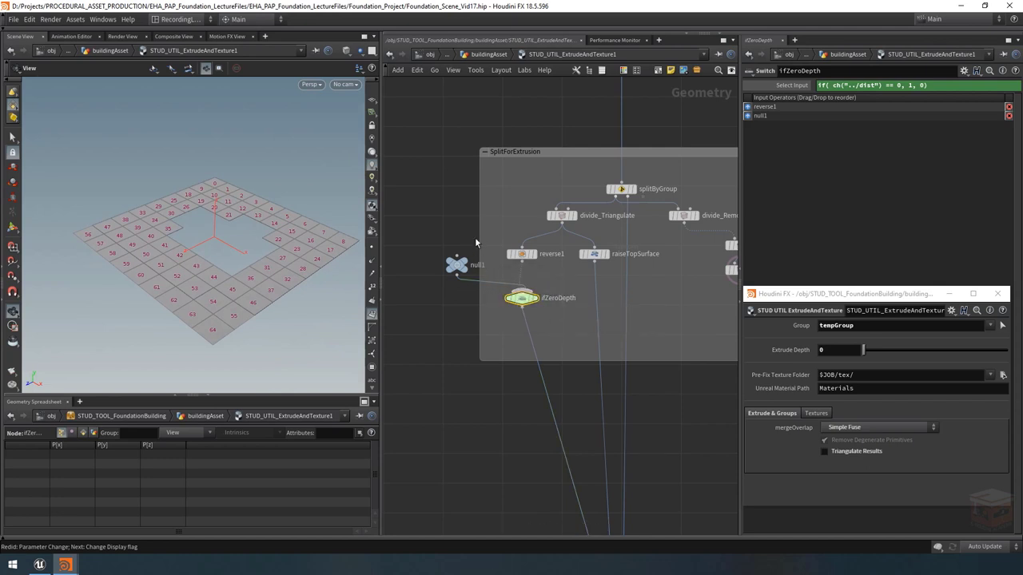
{"action": "left_click_drag", "start_coordinate": [475, 240], "coordinate": [447, 280], "text": "shift"}
{"action": "key", "text": "ctrl+c"}
{"action": "scroll", "coordinate": [583, 333], "scroll_direction": "down", "scroll_amount": 2}
{"action": "middle_click_drag", "start_coordinate": [584, 333], "coordinate": [434, 333]}
{"action": "scroll", "coordinate": [508, 318], "scroll_direction": "up", "scroll_amount": 2}
{"action": "left_click", "coordinate": [528, 313]}
{"action": "key", "text": "ctrl+v"}
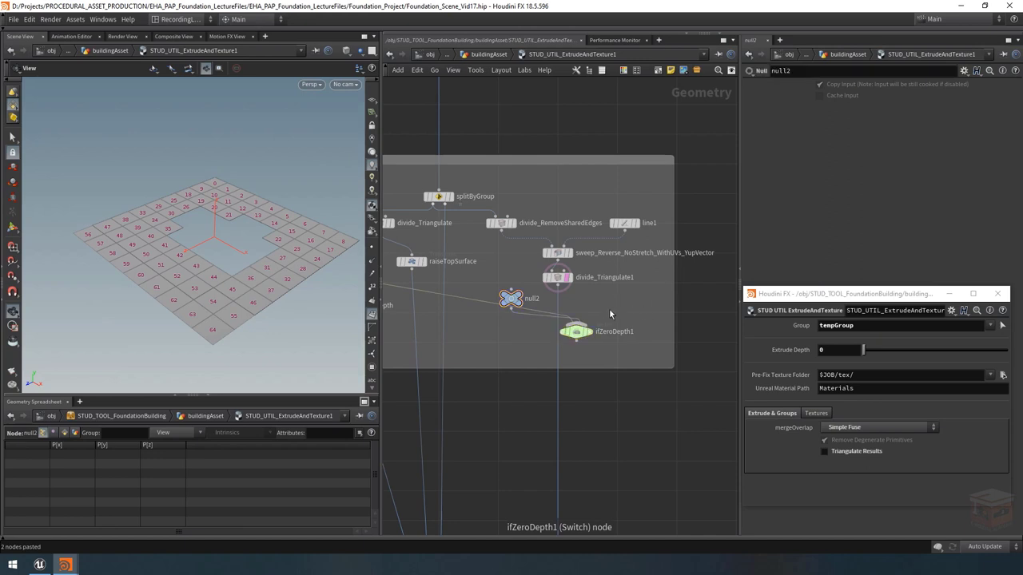
Insert the copied switch on the wire below divide_Triangulate1, ahead of null2 in its inputs, and display its result
{"action": "left_click_drag", "start_coordinate": [478, 300], "coordinate": [557, 285]}
{"action": "left_click_drag", "start_coordinate": [579, 334], "coordinate": [575, 326]}
{"action": "left_click_drag", "start_coordinate": [576, 321], "coordinate": [559, 325]}
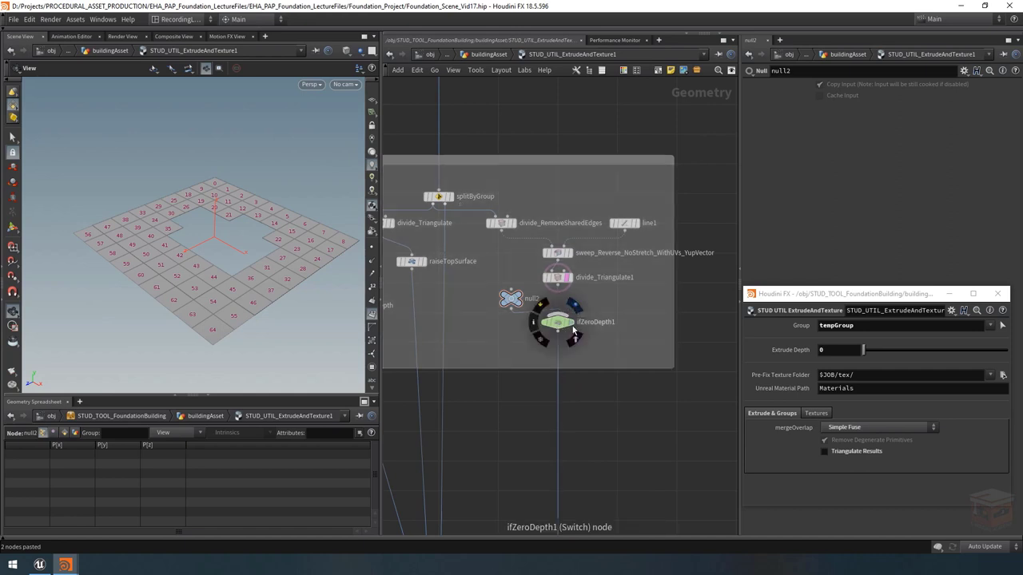
{"action": "left_click", "coordinate": [570, 322]}
{"action": "scroll", "coordinate": [566, 368], "scroll_direction": "down", "scroll_amount": 3}
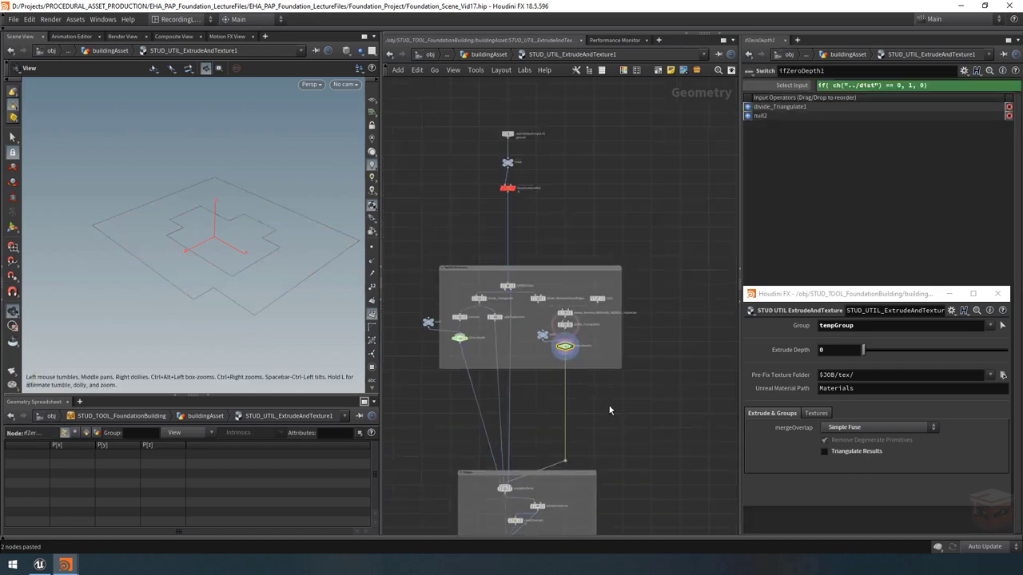
Display the output0 node and raise Extrude Depth to 1.49, checking the mesh from above and below
{"action": "middle_click_drag", "start_coordinate": [609, 408], "coordinate": [651, 301]}
{"action": "scroll", "coordinate": [549, 471], "scroll_direction": "up", "scroll_amount": 5}
{"action": "left_click", "coordinate": [572, 439]}
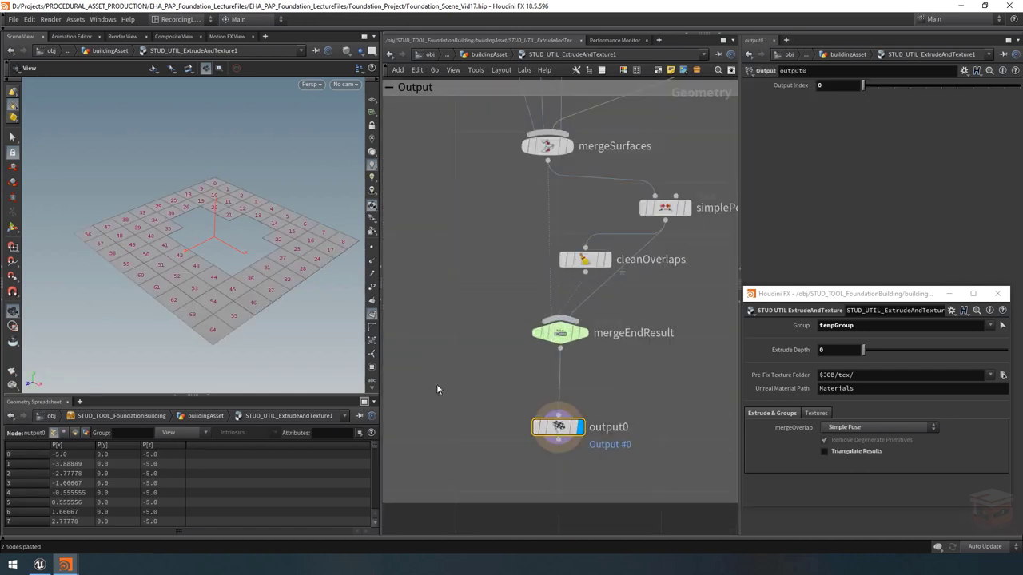
{"action": "left_click_drag", "start_coordinate": [861, 350], "coordinate": [866, 350]}
{"action": "left_click_drag", "start_coordinate": [254, 269], "coordinate": [254, 197]}
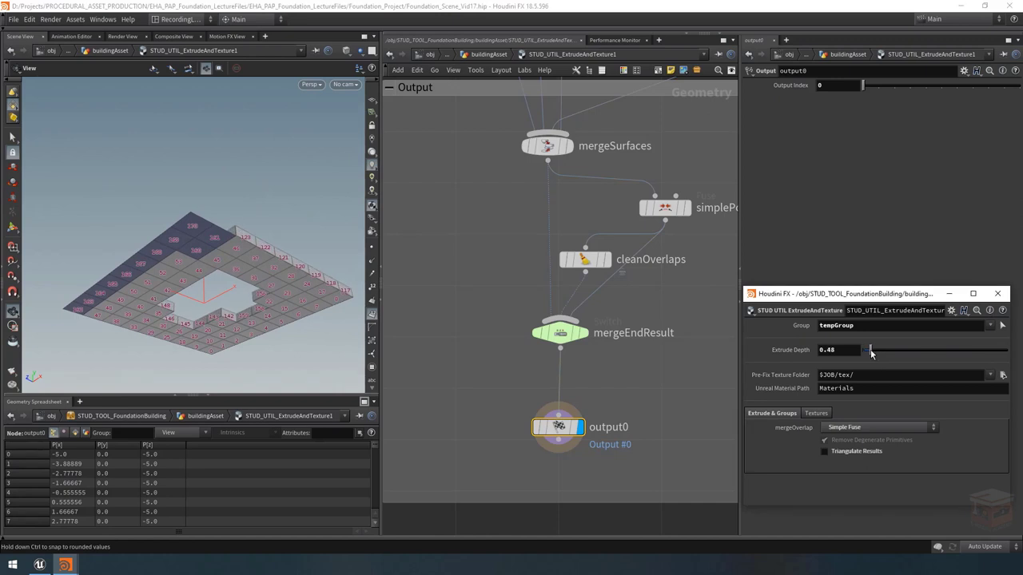
{"action": "mouse_move", "coordinate": [874, 353]}
{"action": "left_mouse_down"}
{"action": "mouse_move", "coordinate": [861, 355]}
{"action": "mouse_move", "coordinate": [892, 352]}
{"action": "mouse_move", "coordinate": [858, 362]}
{"action": "mouse_move", "coordinate": [885, 361]}
{"action": "left_mouse_up"}
{"action": "left_click_drag", "start_coordinate": [263, 183], "coordinate": [257, 252]}
Examine the extruded mesh from several angles and review the split and output sections of the network
{"action": "scroll", "coordinate": [531, 284], "scroll_direction": "down", "scroll_amount": 5}
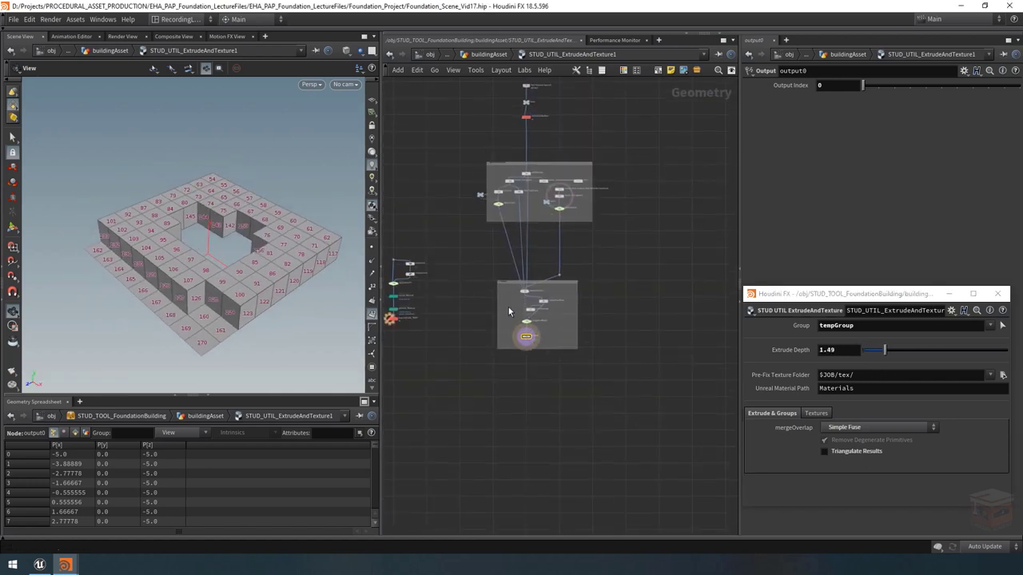
{"action": "scroll", "coordinate": [594, 263], "scroll_direction": "up", "scroll_amount": 4}
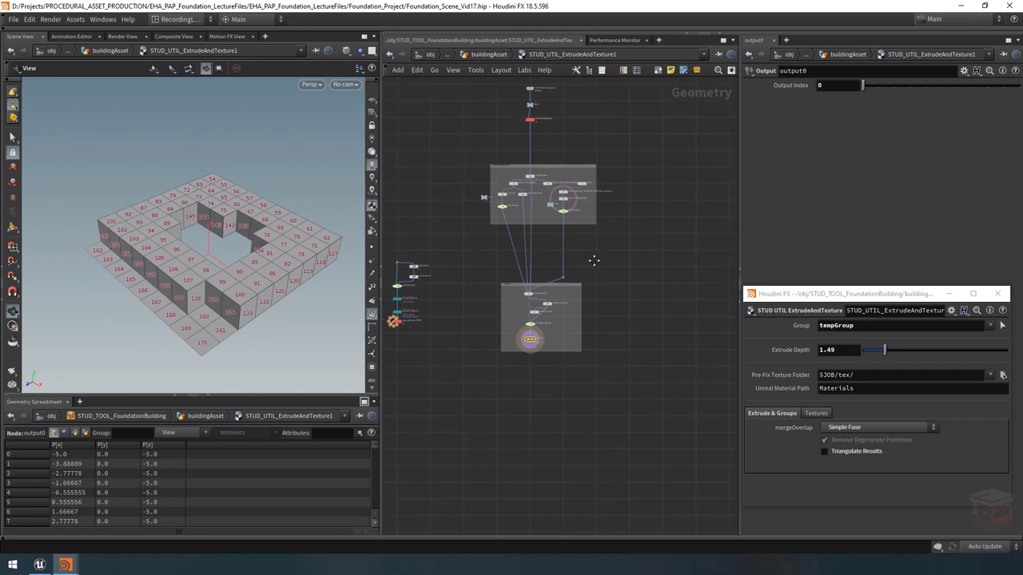
{"action": "middle_click_drag", "start_coordinate": [585, 253], "coordinate": [576, 286]}
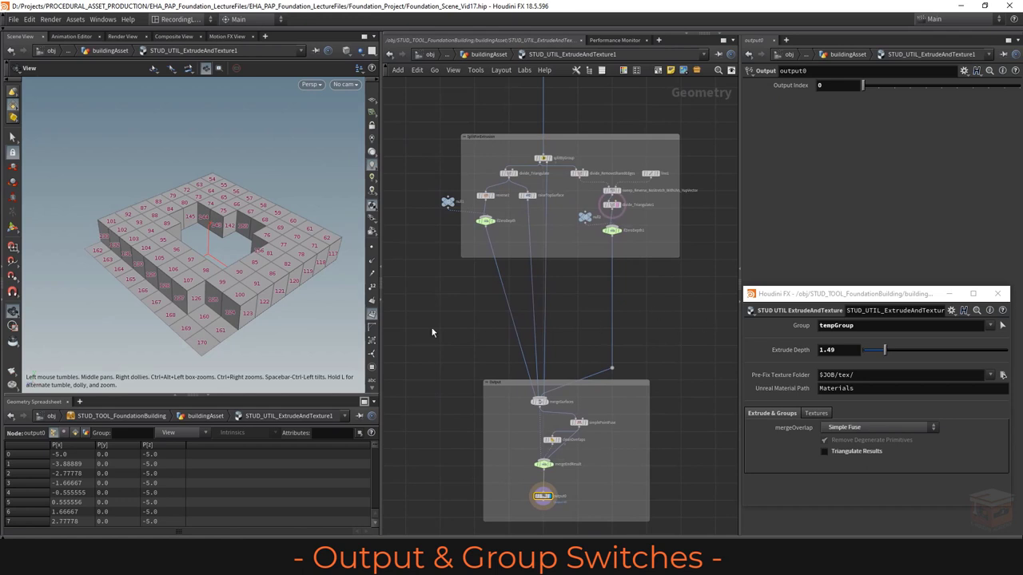
{"action": "left_click_drag", "start_coordinate": [236, 281], "coordinate": [219, 302]}
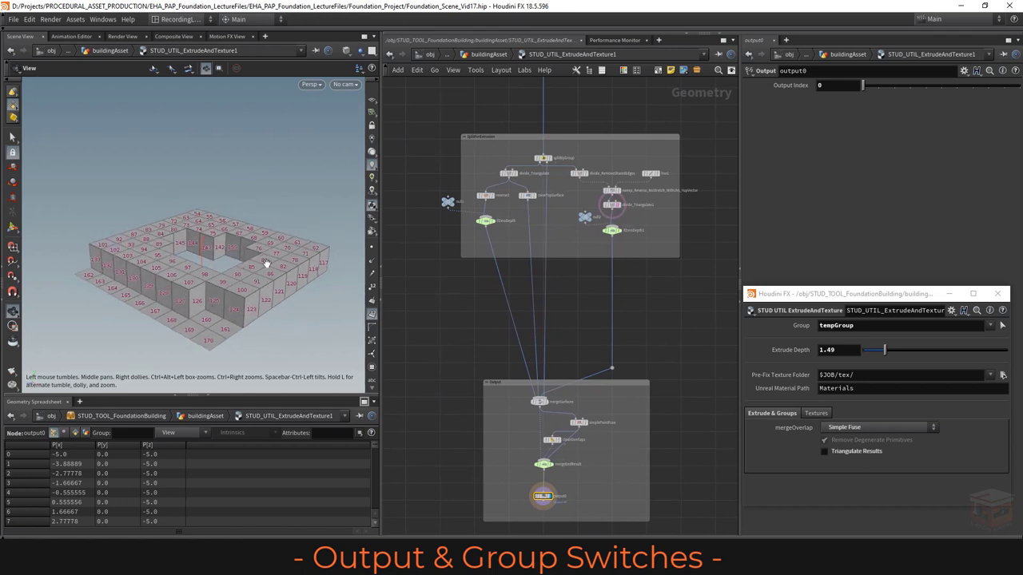
{"action": "left_click_drag", "start_coordinate": [267, 264], "coordinate": [257, 205]}
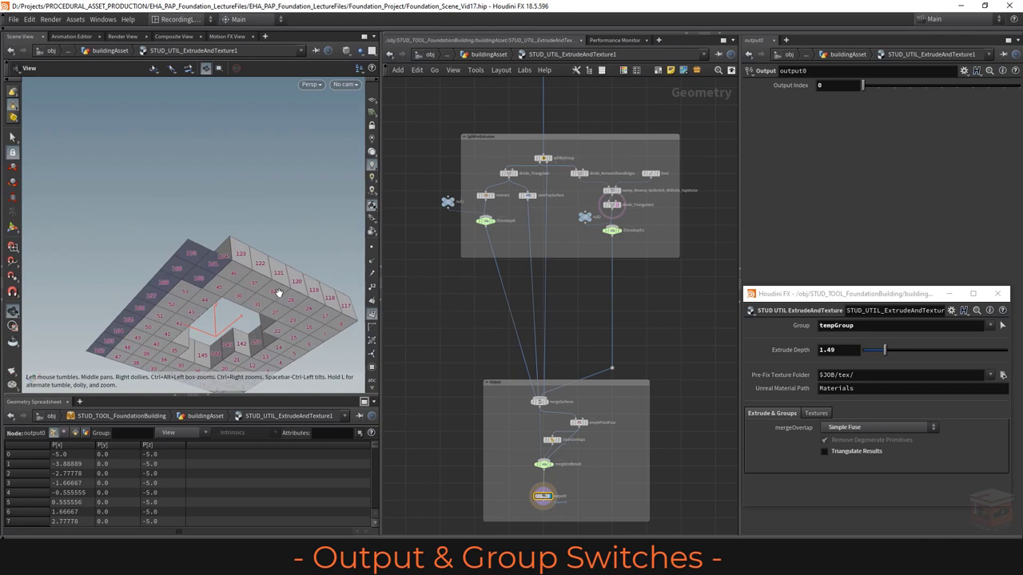
{"action": "left_click_drag", "start_coordinate": [278, 293], "coordinate": [273, 343]}
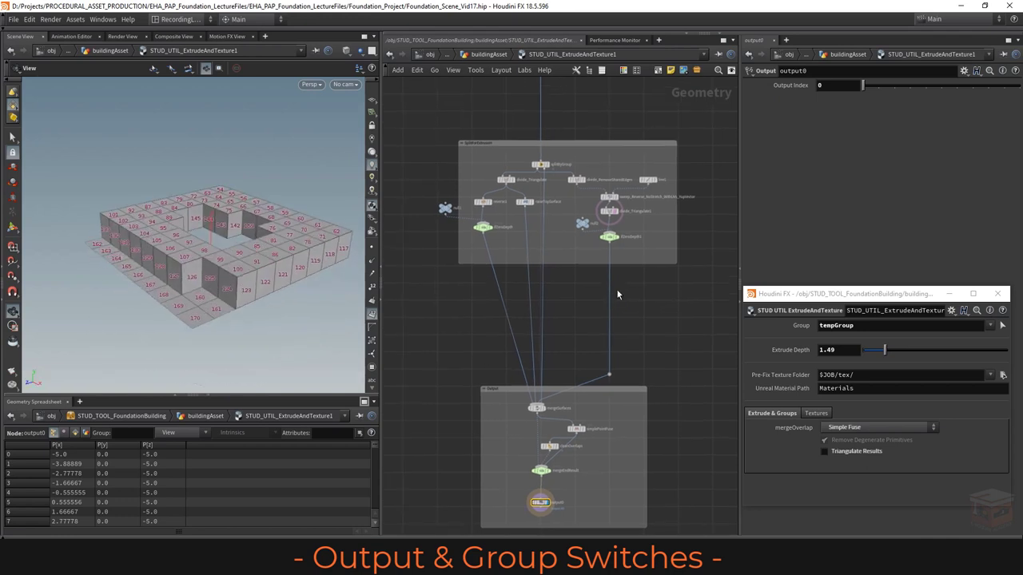
{"action": "scroll", "coordinate": [646, 319], "scroll_direction": "down", "scroll_amount": 1}
{"action": "middle_click_drag", "start_coordinate": [639, 319], "coordinate": [565, 315]}
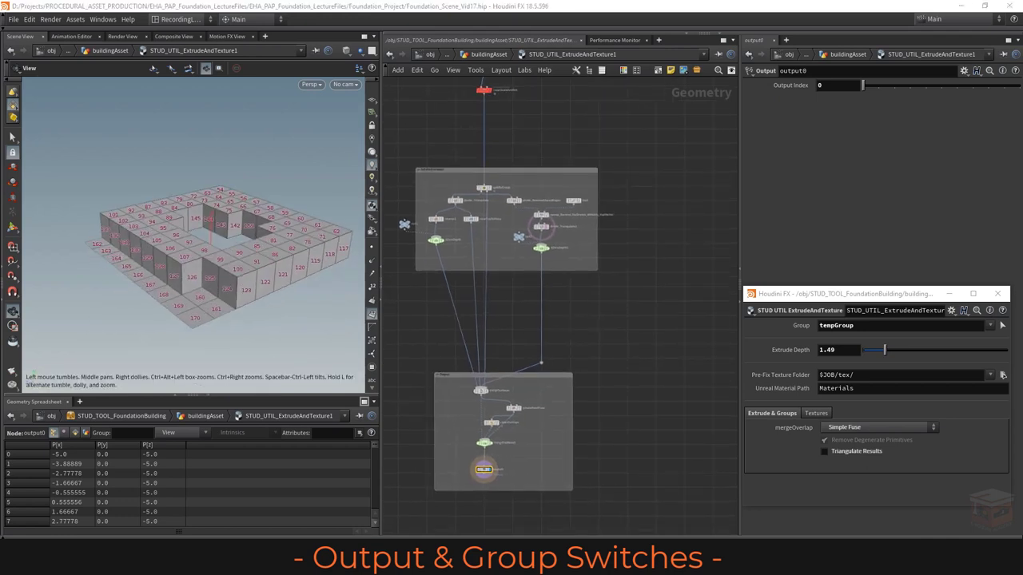
Add a Group Create node below ifZeroDepth1 and rename it sideGroup
{"action": "scroll", "coordinate": [516, 346], "scroll_direction": "up", "scroll_amount": 3}
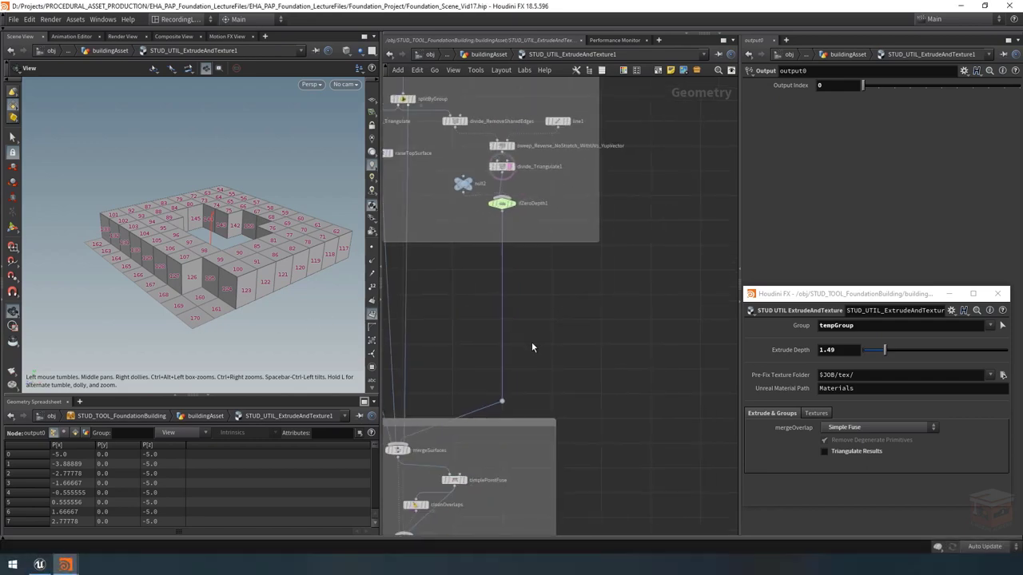
{"action": "key", "text": "Tab"}
{"action": "type", "text": "group"}
{"action": "key", "text": "Return"}
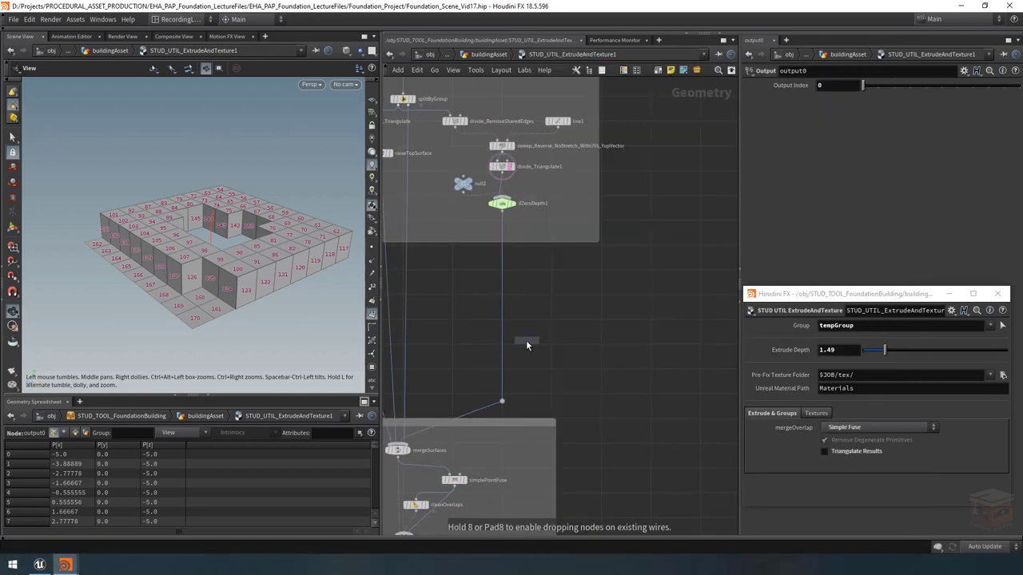
{"action": "left_click", "coordinate": [532, 360]}
{"action": "scroll", "coordinate": [546, 376], "scroll_direction": "up", "scroll_amount": 3}
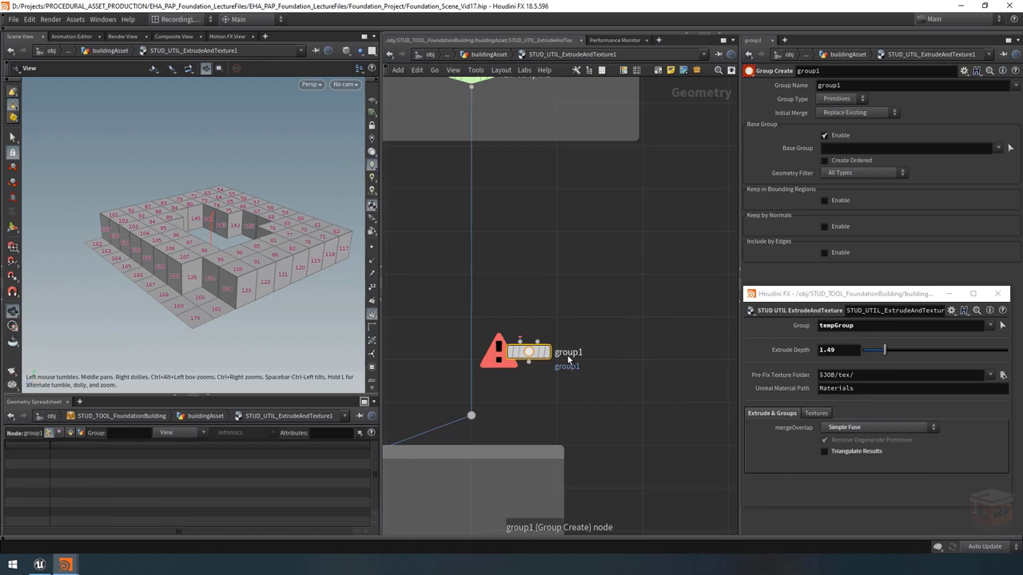
{"action": "double_click", "coordinate": [568, 355]}
{"action": "type", "text": "sid"}
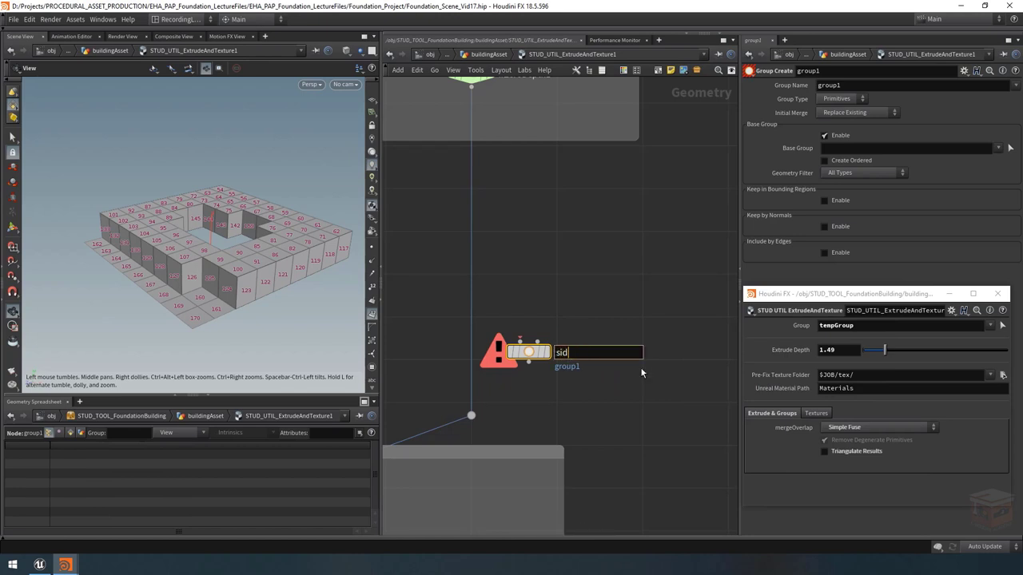
{"action": "type", "text": "eGroup"}
{"action": "key", "text": "Return"}
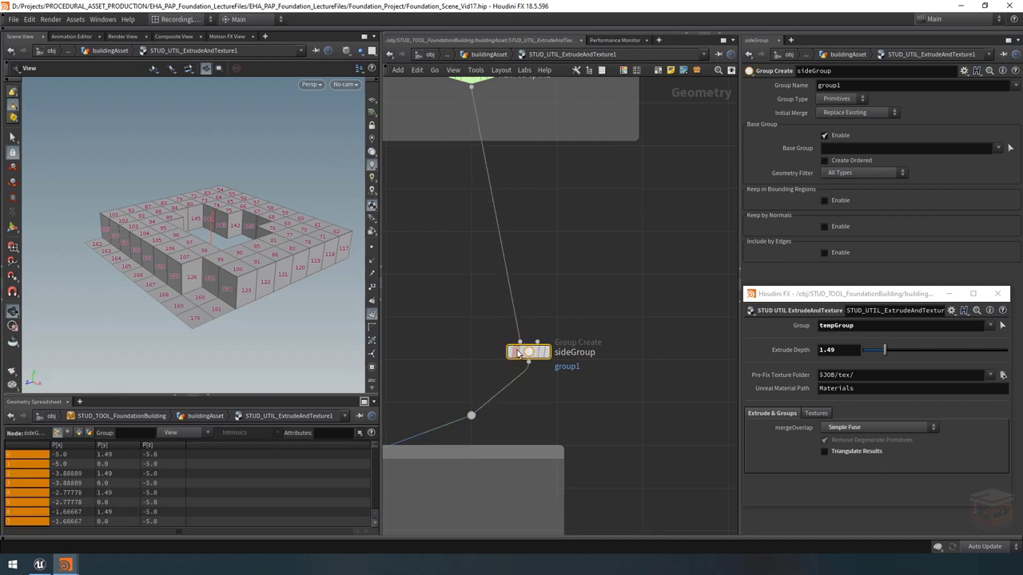
Line sideGroup up inline below ifZeroDepth1 with its result displayed, and colour the node pale teal
{"action": "left_click_drag", "start_coordinate": [549, 358], "coordinate": [501, 366]}
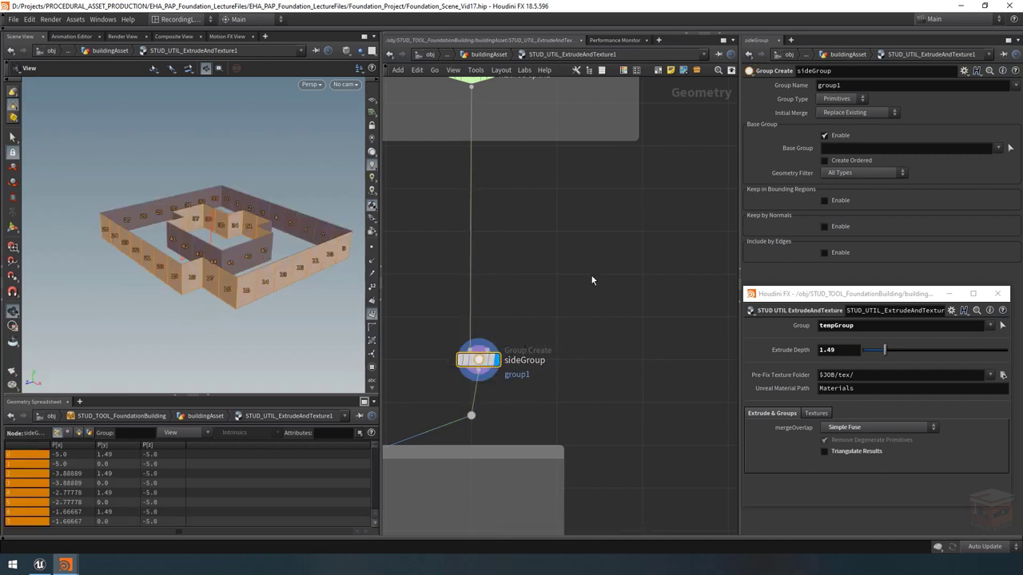
{"action": "left_click", "coordinate": [623, 70]}
{"action": "left_click", "coordinate": [718, 487]}
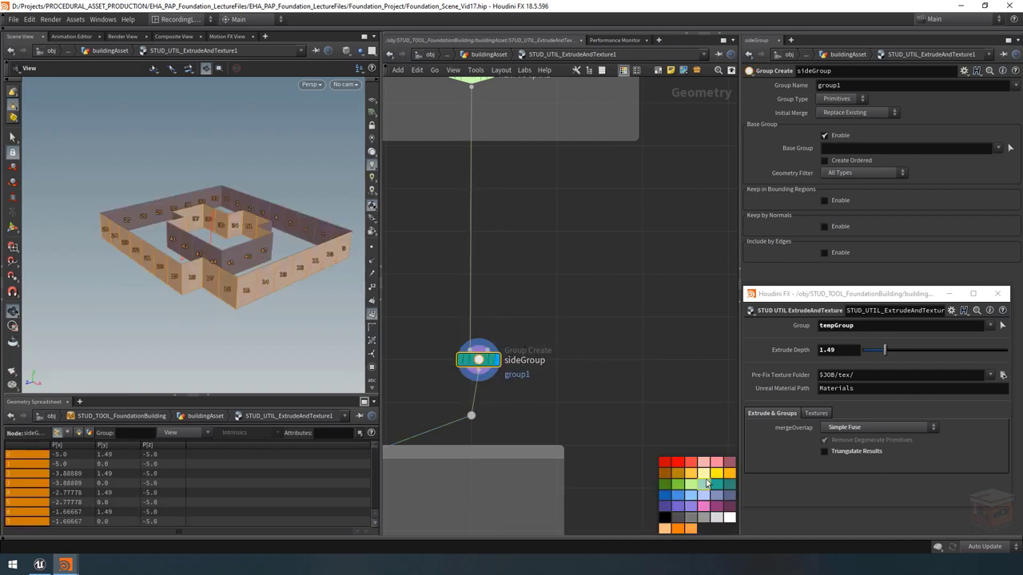
{"action": "middle_click_drag", "start_coordinate": [496, 293], "coordinate": [555, 299]}
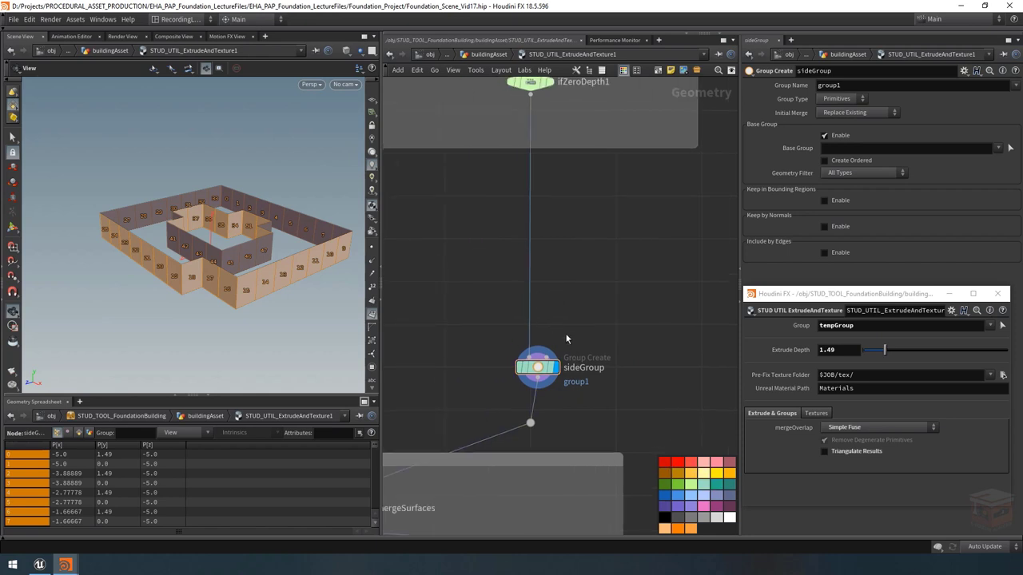
Offset sideGroup from the main wire and add a Switch node between it and the network dot
{"action": "left_click_drag", "start_coordinate": [534, 369], "coordinate": [573, 328]}
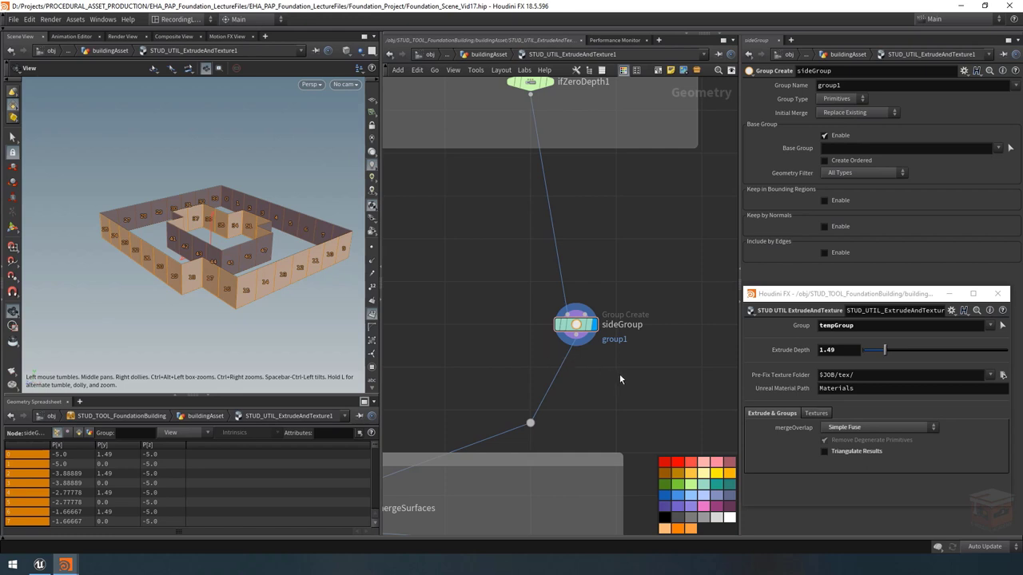
{"action": "middle_click_drag", "start_coordinate": [619, 374], "coordinate": [625, 398]}
{"action": "scroll", "coordinate": [581, 399], "scroll_direction": "down", "scroll_amount": 3}
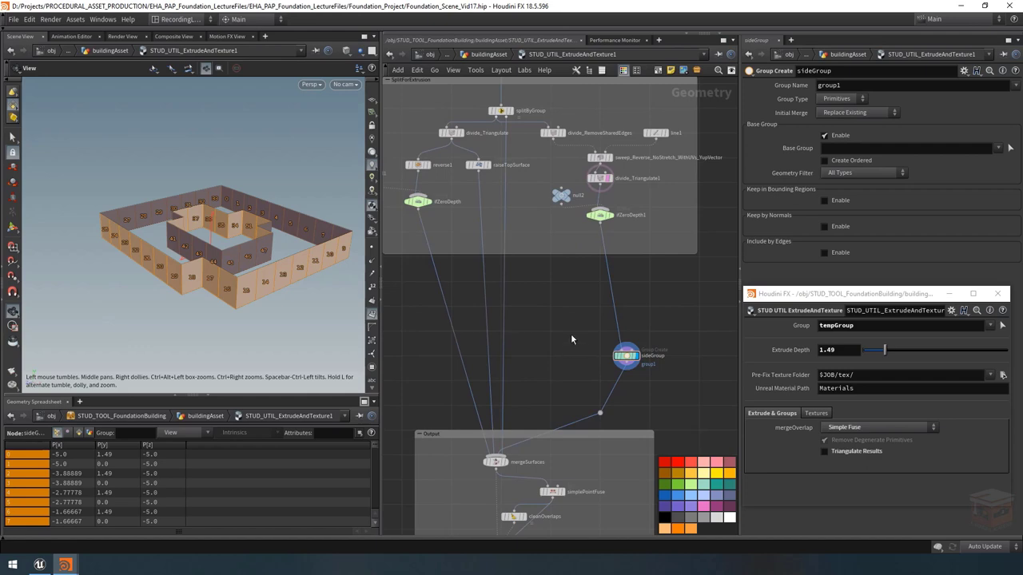
{"action": "scroll", "coordinate": [629, 382], "scroll_direction": "up", "scroll_amount": 3}
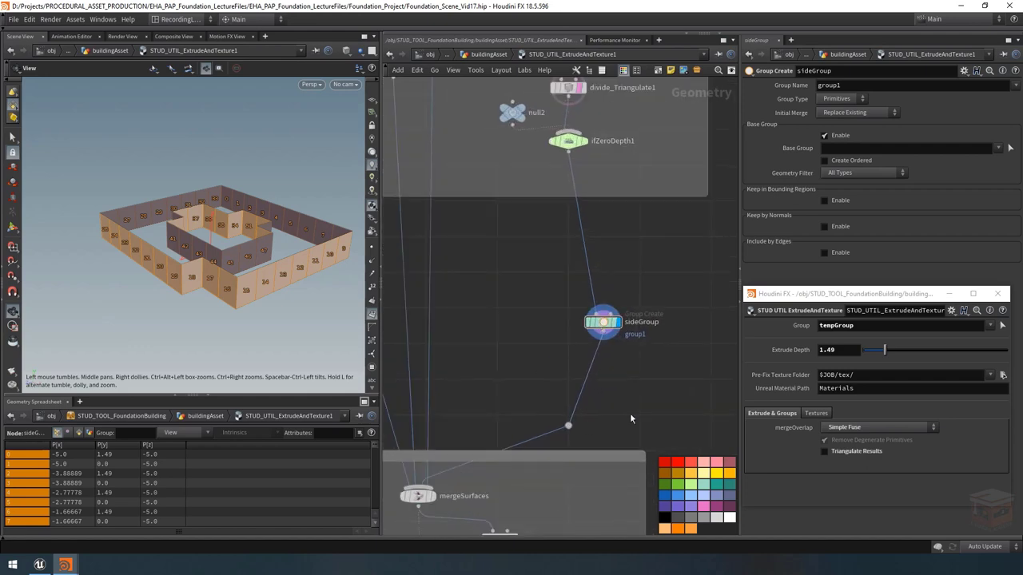
{"action": "key", "text": "Tab"}
{"action": "type", "text": "swi"}
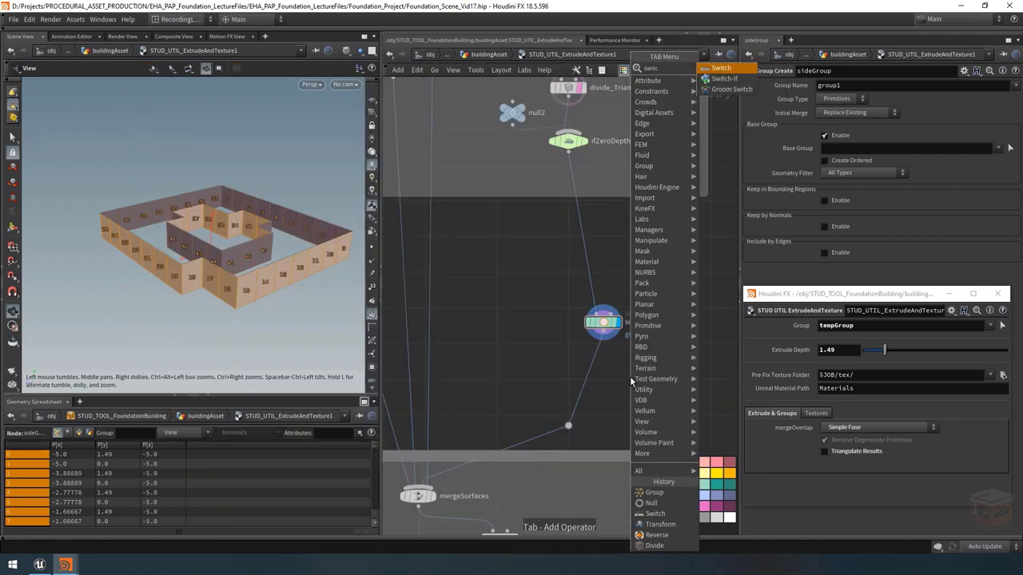
{"action": "key", "text": "Return"}
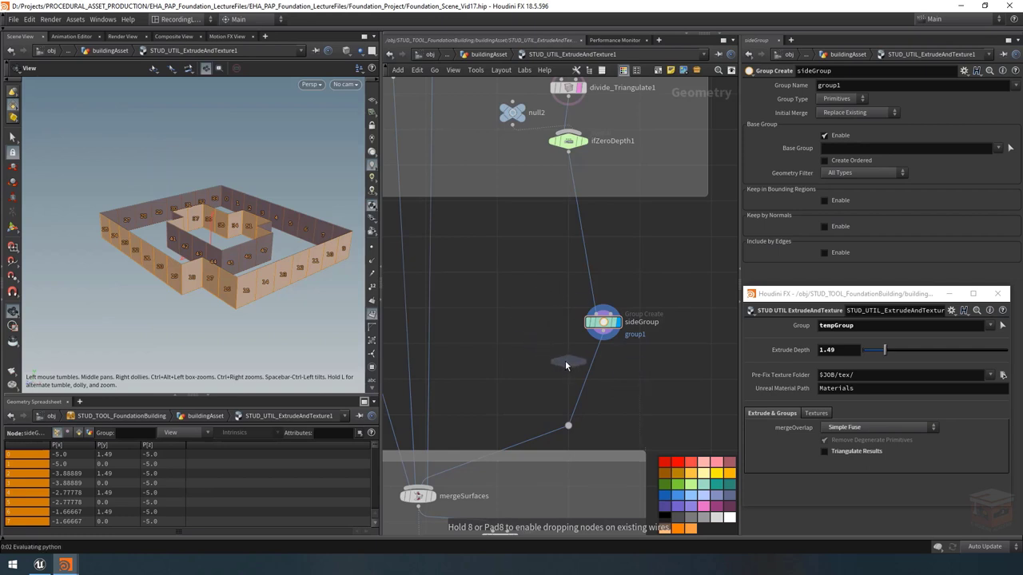
{"action": "left_click", "coordinate": [565, 360]}
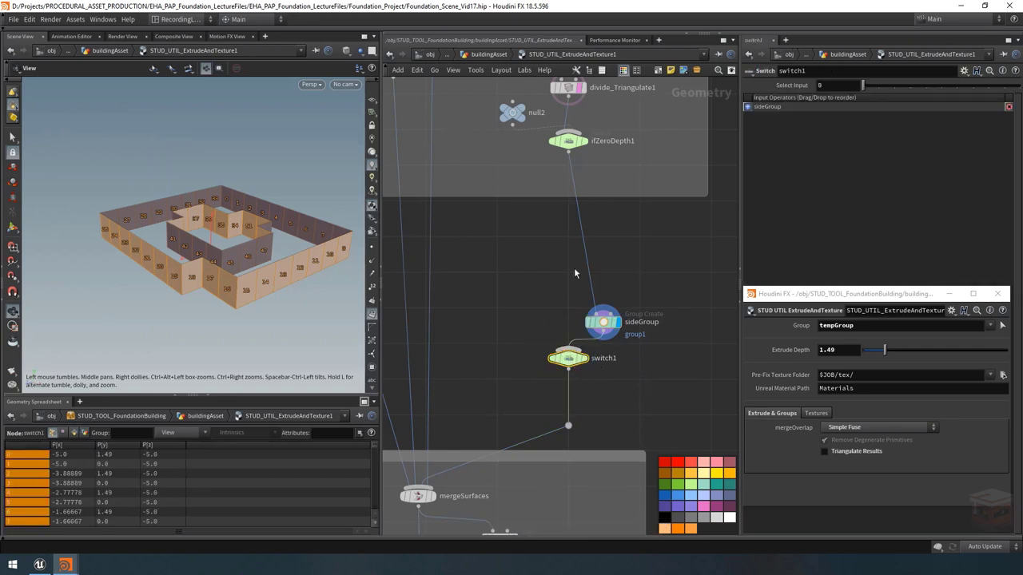
Branch the ungrouped ifZeroDepth1 wire through a dot into the switch as its first input, and rename the switch sideGroup_Toggle
{"action": "left_click_drag", "start_coordinate": [589, 270], "coordinate": [569, 348], "text": "alt"}
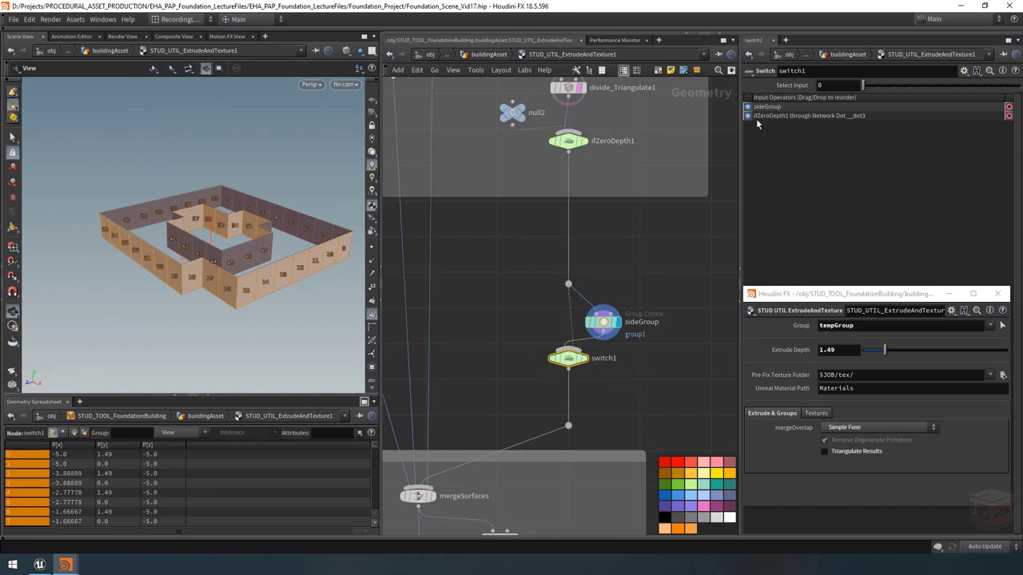
{"action": "left_click_drag", "start_coordinate": [758, 123], "coordinate": [748, 118]}
{"action": "double_click", "coordinate": [606, 359]}
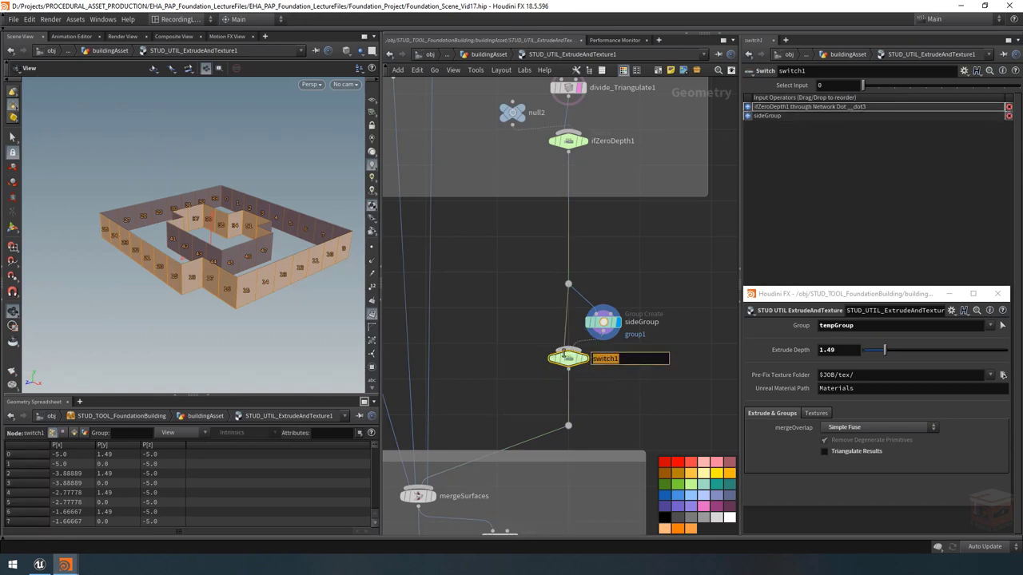
{"action": "type", "text": "sideGrou"}
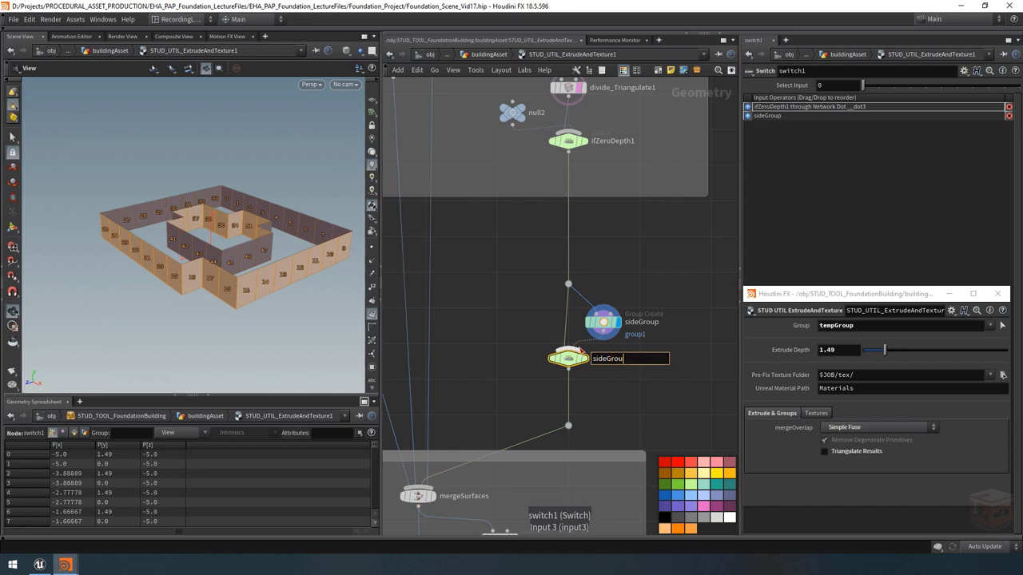
{"action": "type", "text": "p_Toggle"}
{"action": "key", "text": "Return"}
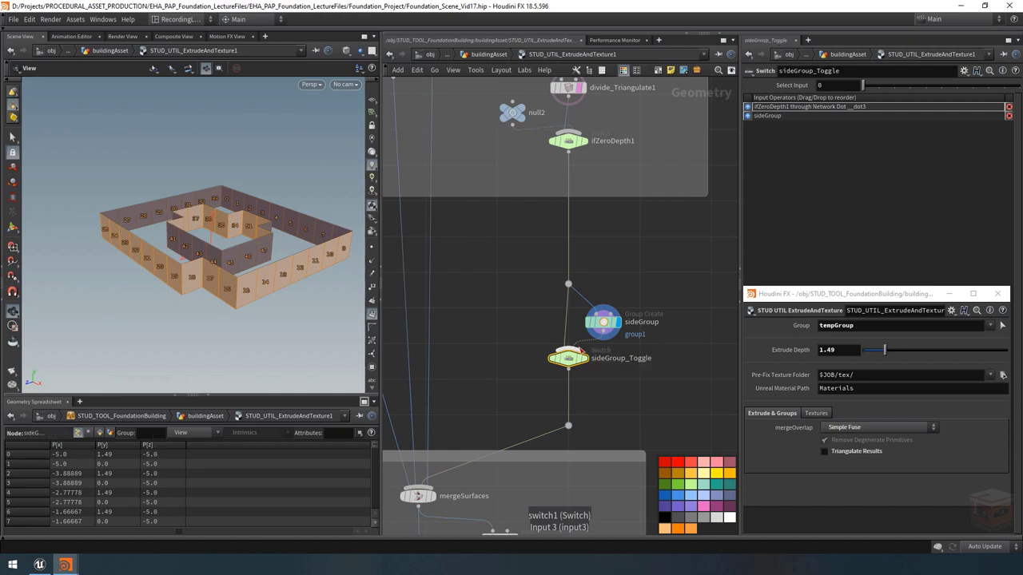
Display sideGroup_Toggle and move it up together with sideGroup and their branching dot
{"action": "left_click", "coordinate": [584, 358]}
{"action": "left_click_drag", "start_coordinate": [640, 387], "coordinate": [548, 280]}
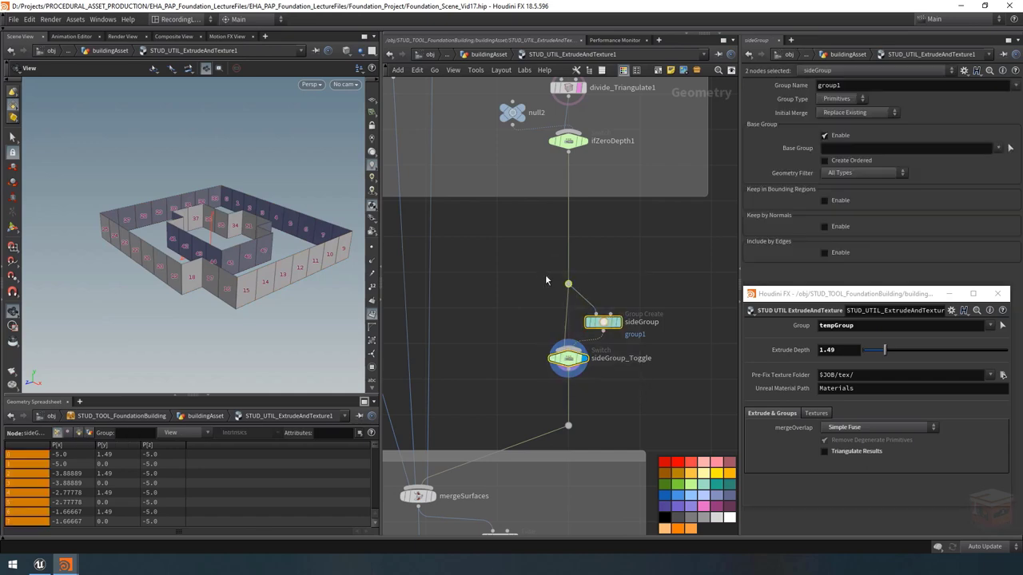
{"action": "left_click_drag", "start_coordinate": [568, 347], "coordinate": [568, 334]}
{"action": "key", "text": "Escape"}
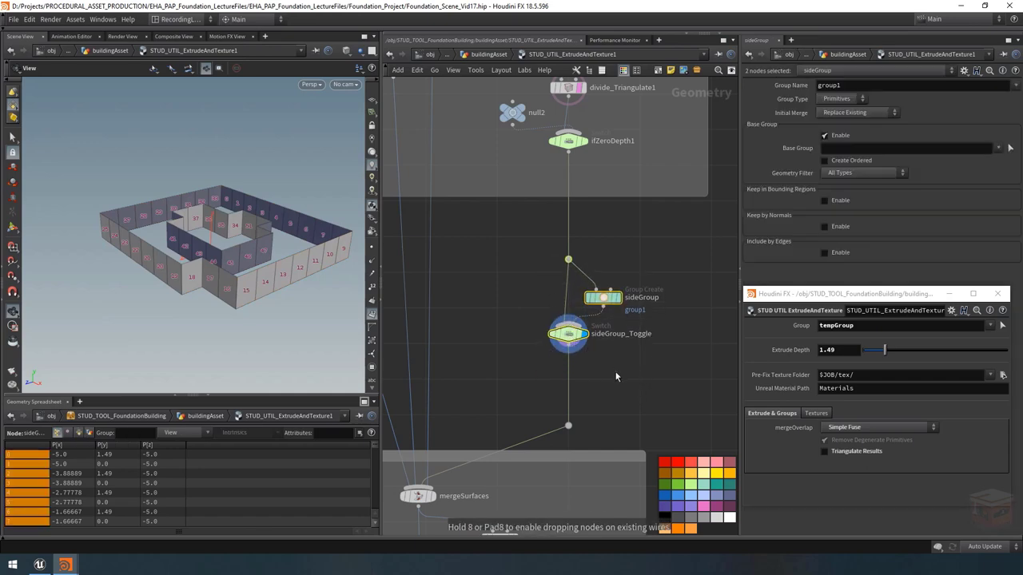
Insert a Switch node between sideGroup_Toggle and the network dot below it, and rename it outputSides
{"action": "left_click", "coordinate": [614, 371]}
{"action": "key", "text": "Tab"}
{"action": "type", "text": "sw"}
{"action": "key", "text": "Return"}
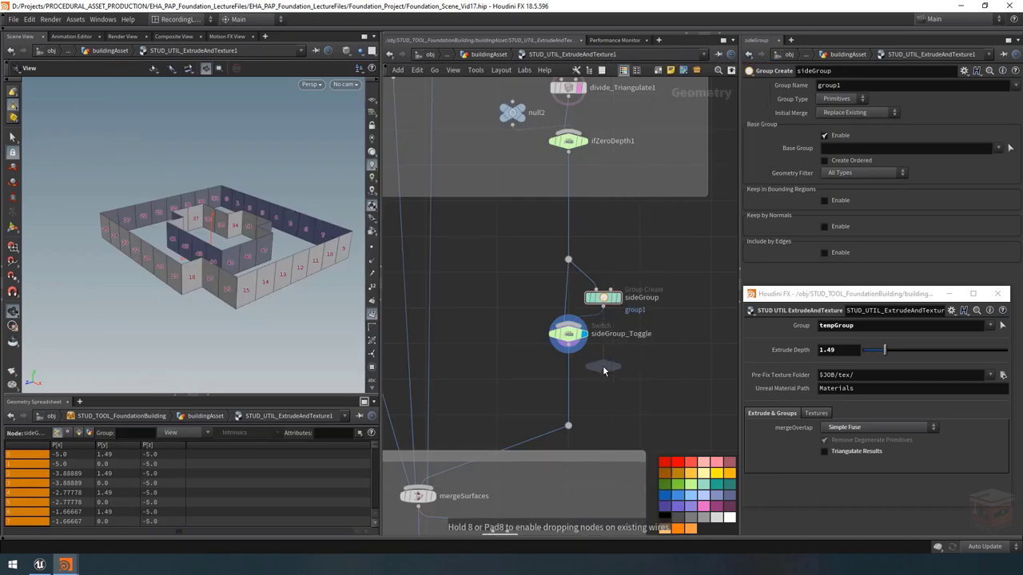
{"action": "left_click", "coordinate": [546, 386]}
{"action": "left_click_drag", "start_coordinate": [546, 386], "coordinate": [568, 397]}
{"action": "double_click", "coordinate": [604, 391]}
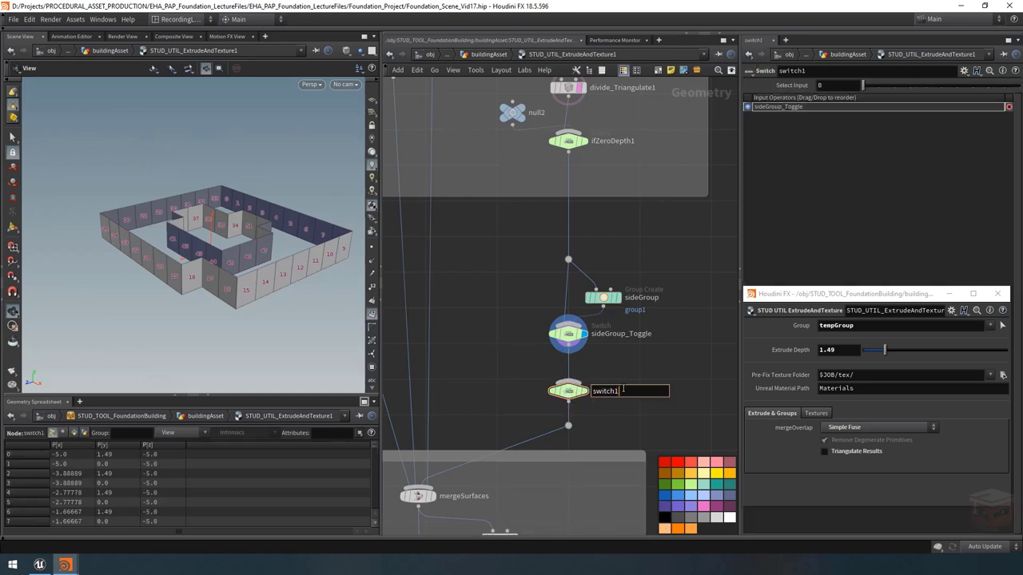
{"action": "type", "text": "outputSides"}
{"action": "key", "text": "Return"}
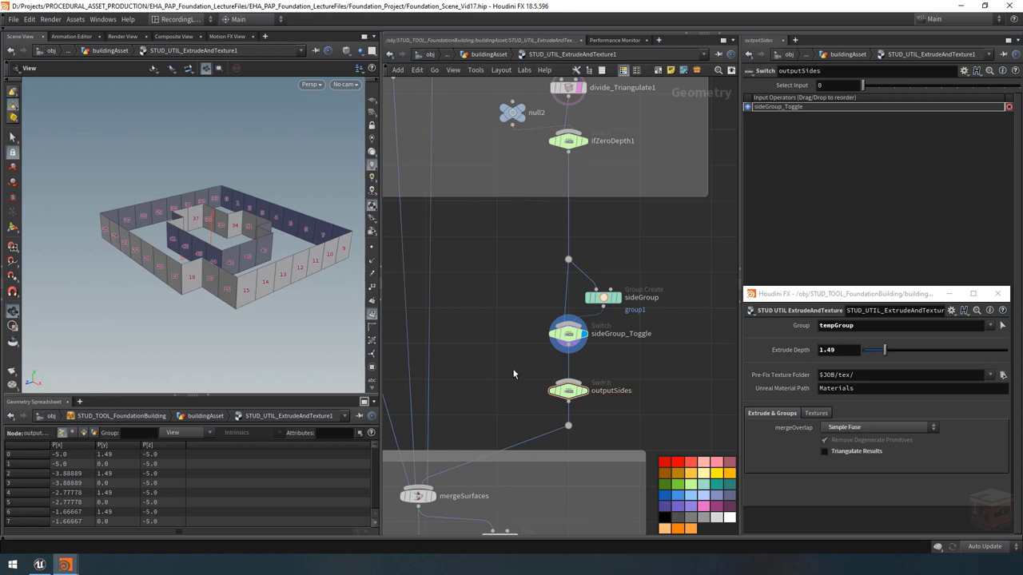
Add a Null node beside the switches, wire it into outputSides as the first input ahead of sideGroup_Toggle, and display outputSides
{"action": "key", "text": "Tab"}
{"action": "type", "text": "null"}
{"action": "key", "text": "Return"}
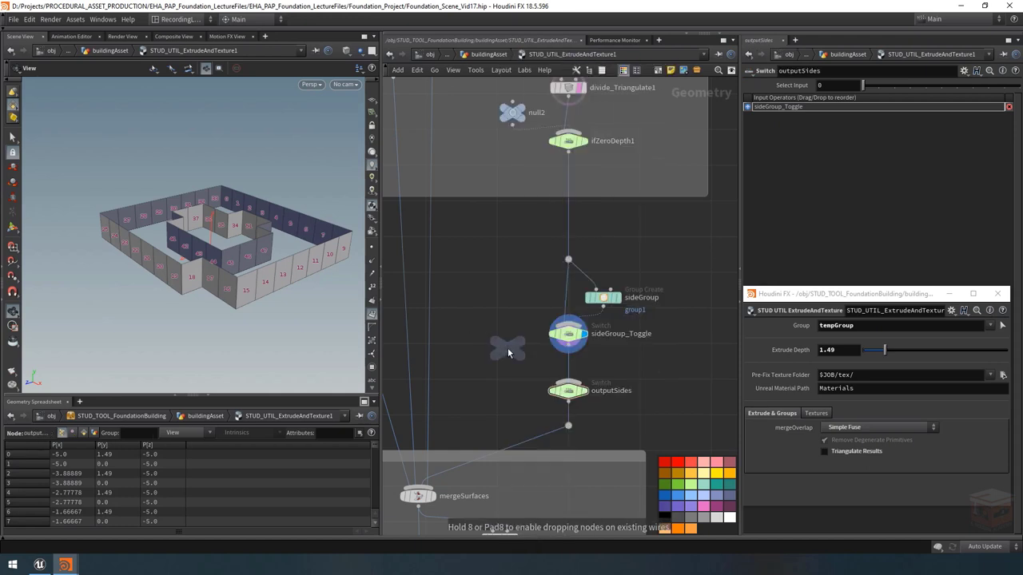
{"action": "left_click", "coordinate": [503, 356]}
{"action": "left_click_drag", "start_coordinate": [503, 369], "coordinate": [566, 388]}
{"action": "left_click", "coordinate": [567, 389]}
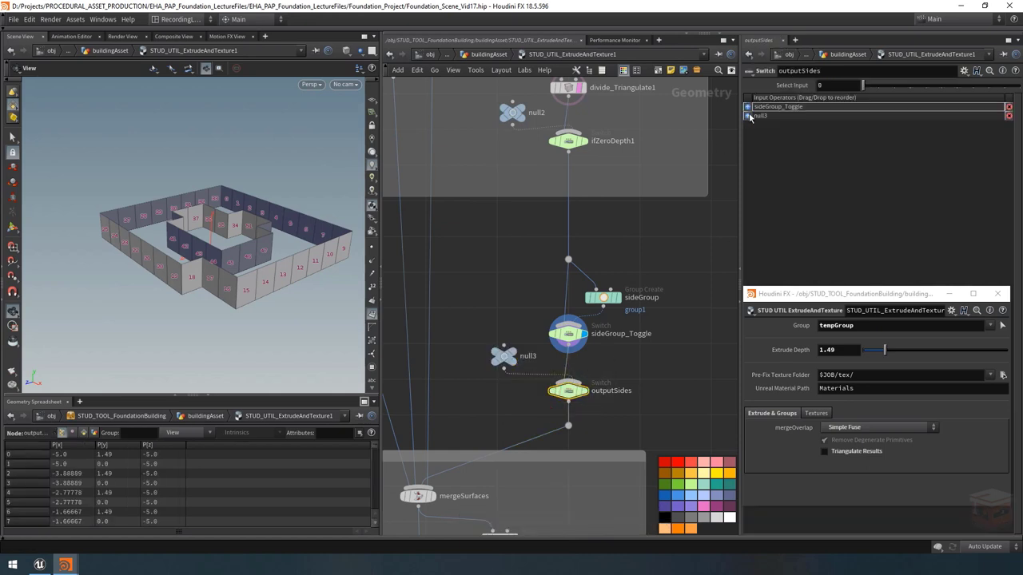
{"action": "left_click", "coordinate": [584, 393]}
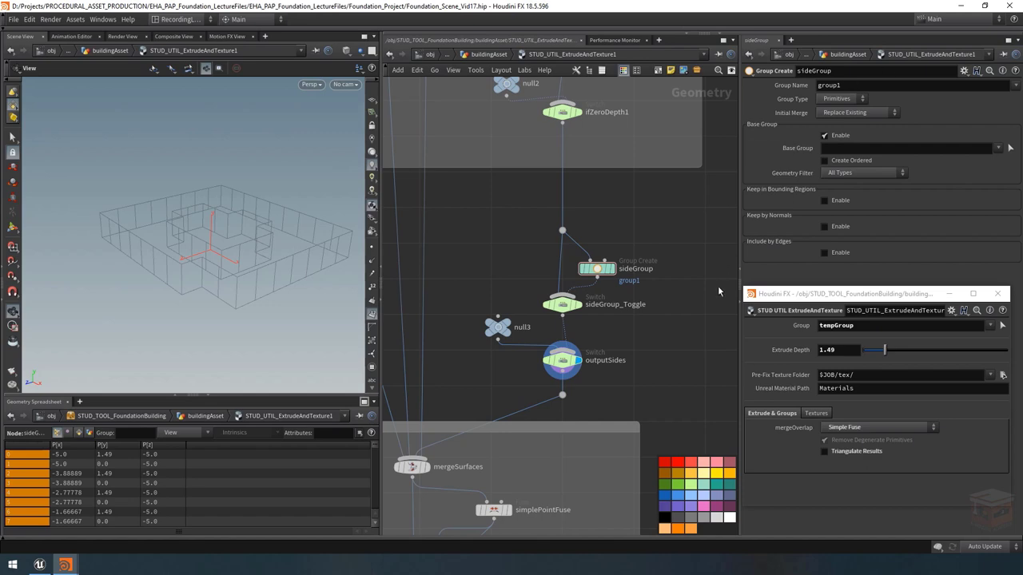
Open the ExtrudeAndTexture asset's type properties and add a Separator at the start of the Extrude & Groups folder
{"action": "left_click", "coordinate": [750, 313]}
{"action": "left_click", "coordinate": [795, 299]}
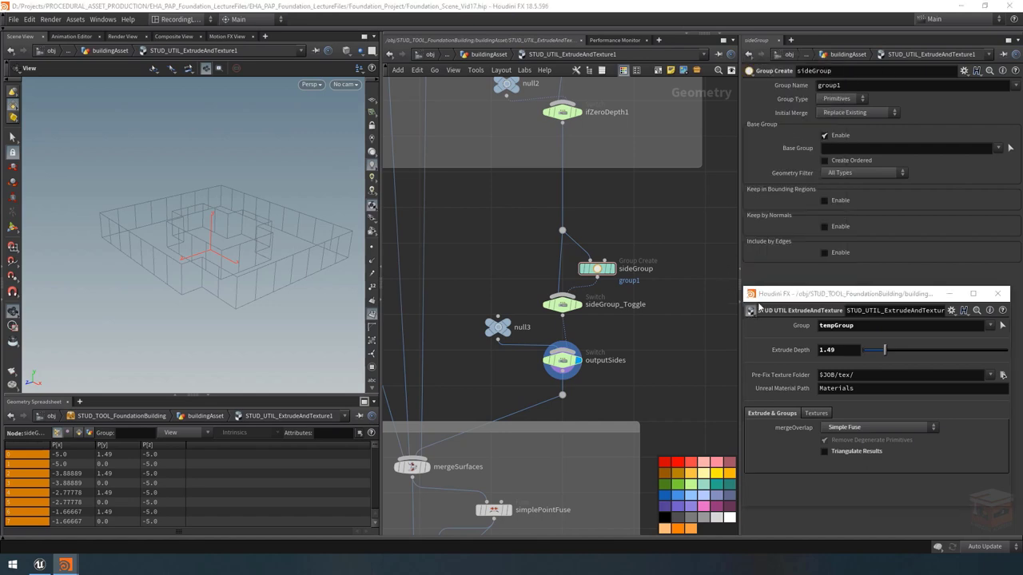
{"action": "left_click_drag", "start_coordinate": [554, 49], "coordinate": [573, 75]}
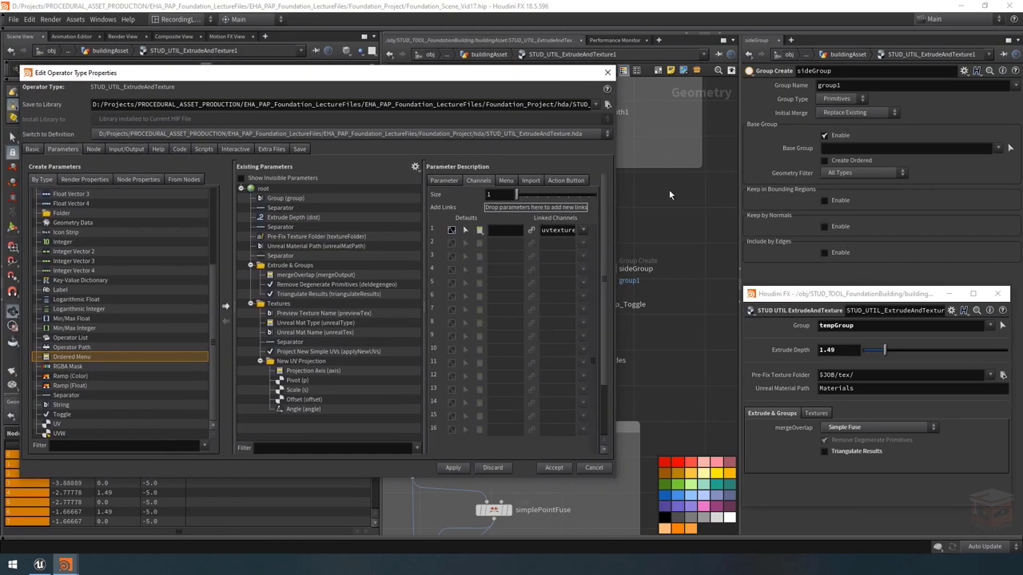
{"action": "key", "text": "h"}
{"action": "scroll", "coordinate": [705, 212], "scroll_direction": "down", "scroll_amount": 3}
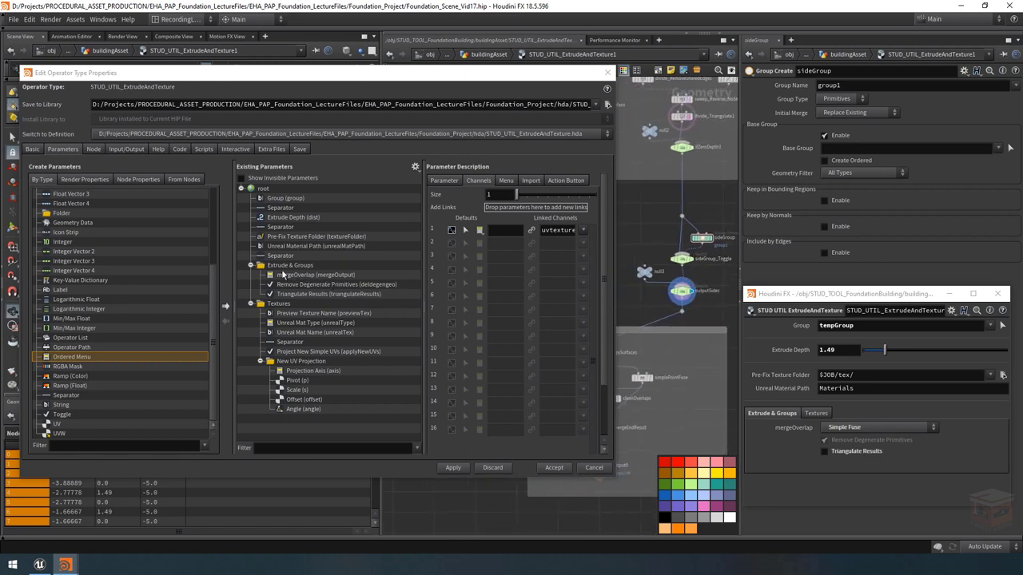
{"action": "left_click", "coordinate": [284, 266]}
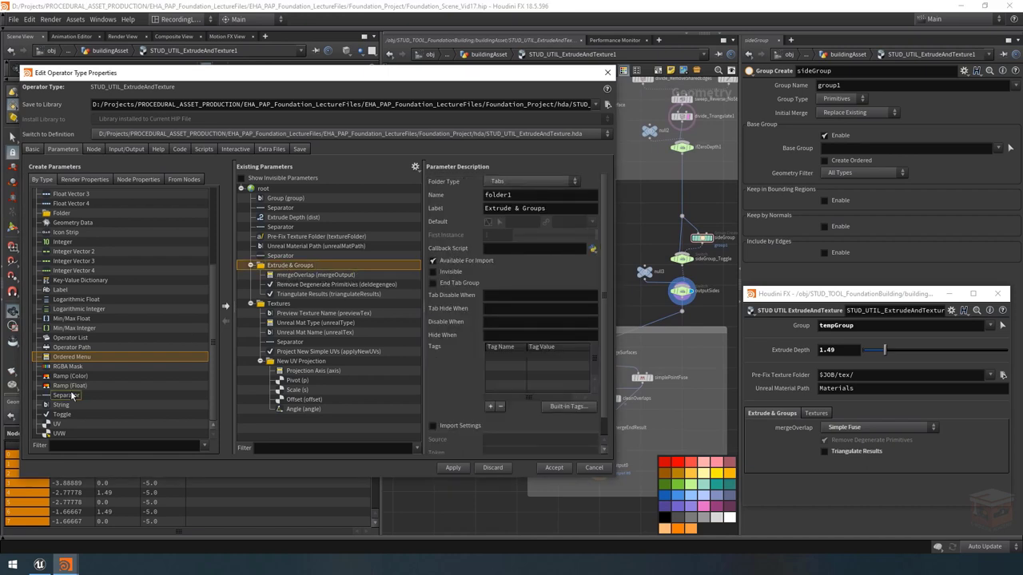
{"action": "left_click_drag", "start_coordinate": [67, 396], "coordinate": [299, 274]}
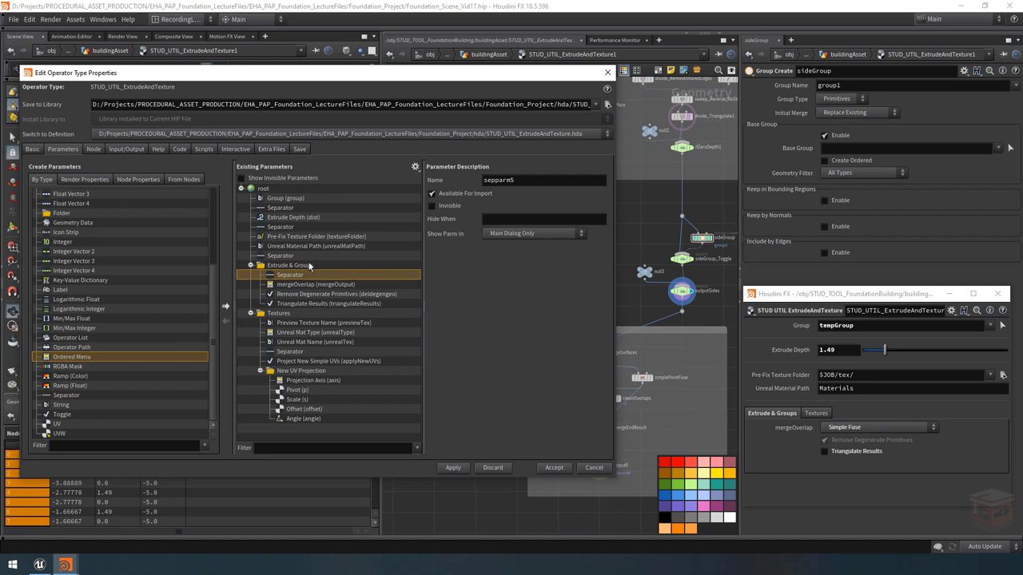
Promote the outputSides switch's Select Input parameter above the new separator in Extrude & Groups and change its type to Toggle
{"action": "left_click", "coordinate": [714, 280]}
{"action": "scroll", "coordinate": [713, 280], "scroll_direction": "up", "scroll_amount": 1}
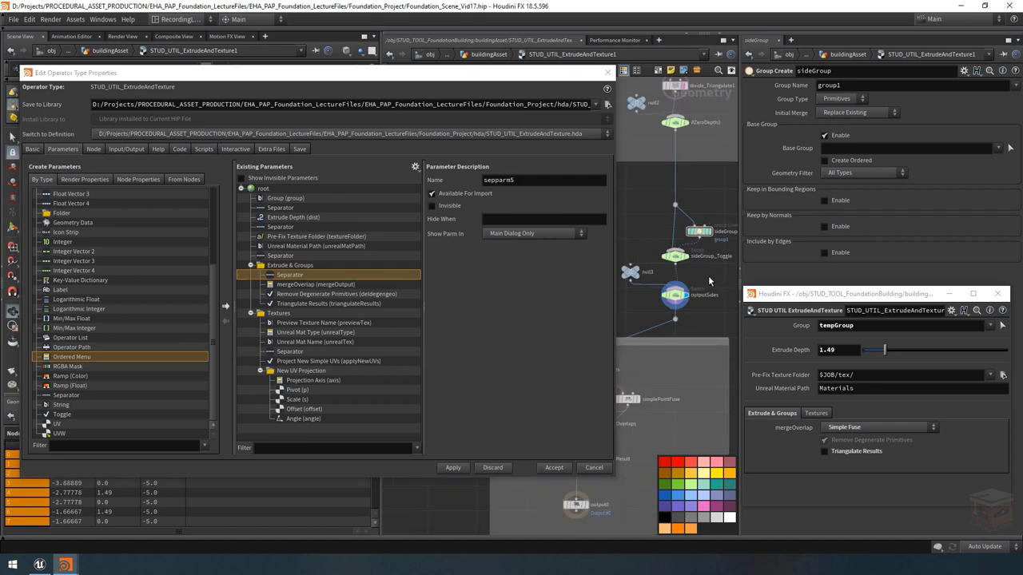
{"action": "left_click", "coordinate": [674, 295]}
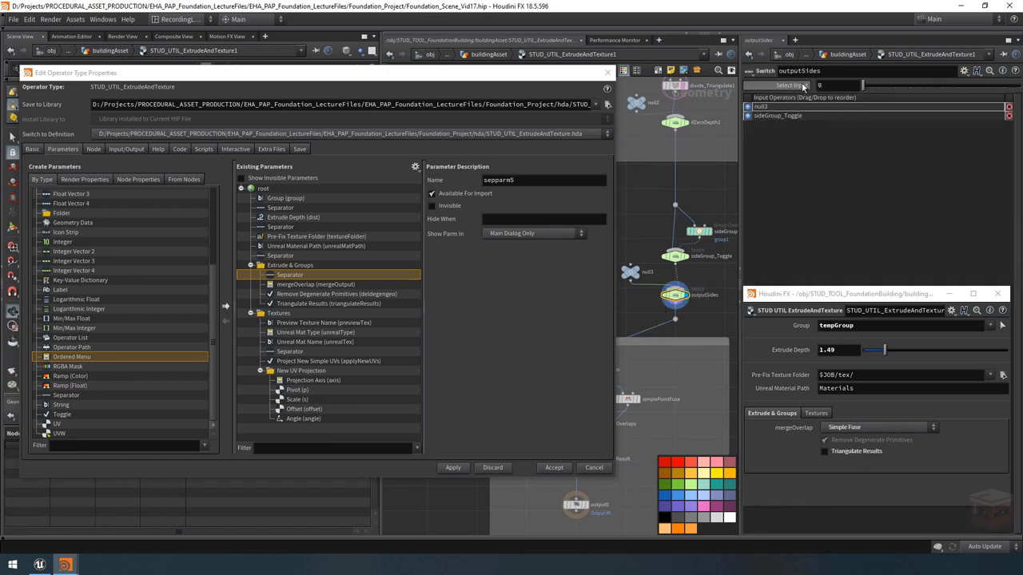
{"action": "left_click_drag", "start_coordinate": [291, 275], "coordinate": [293, 275]}
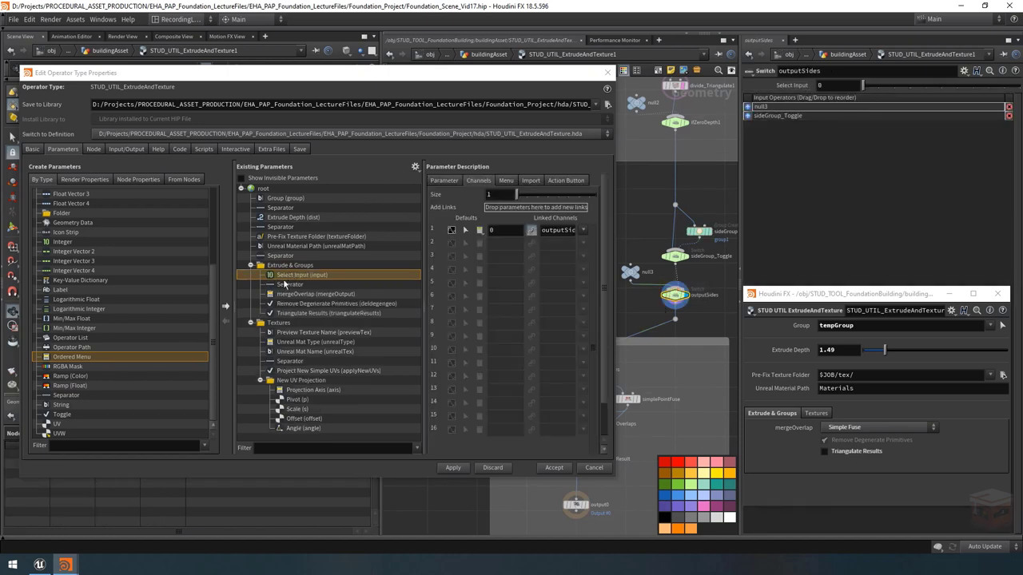
{"action": "left_click", "coordinate": [496, 225]}
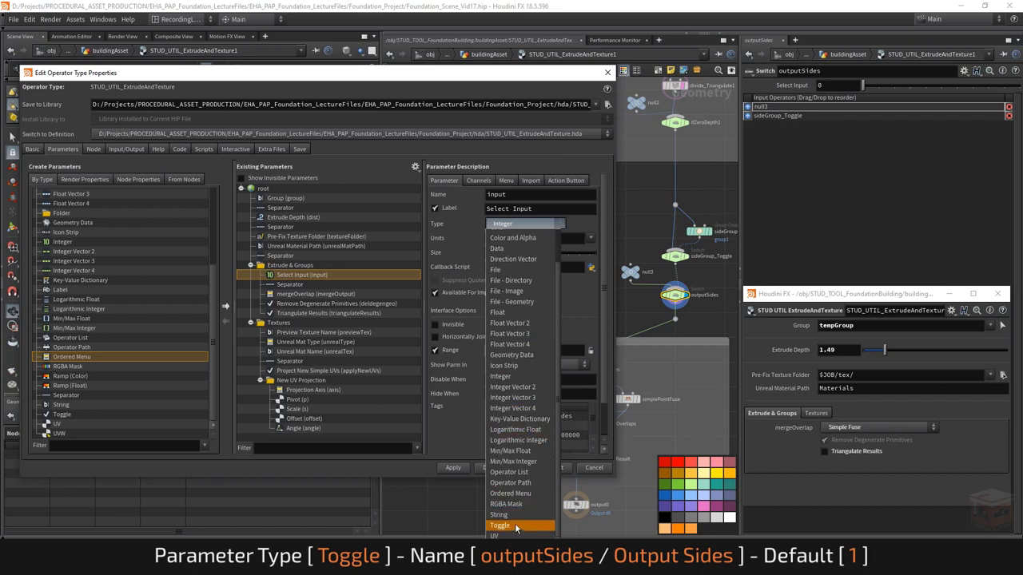
{"action": "left_click", "coordinate": [515, 524]}
Name the promoted toggle outputSides with label Output Sides, set its default to 1, and apply the changes to the asset
{"action": "double_click", "coordinate": [544, 196]}
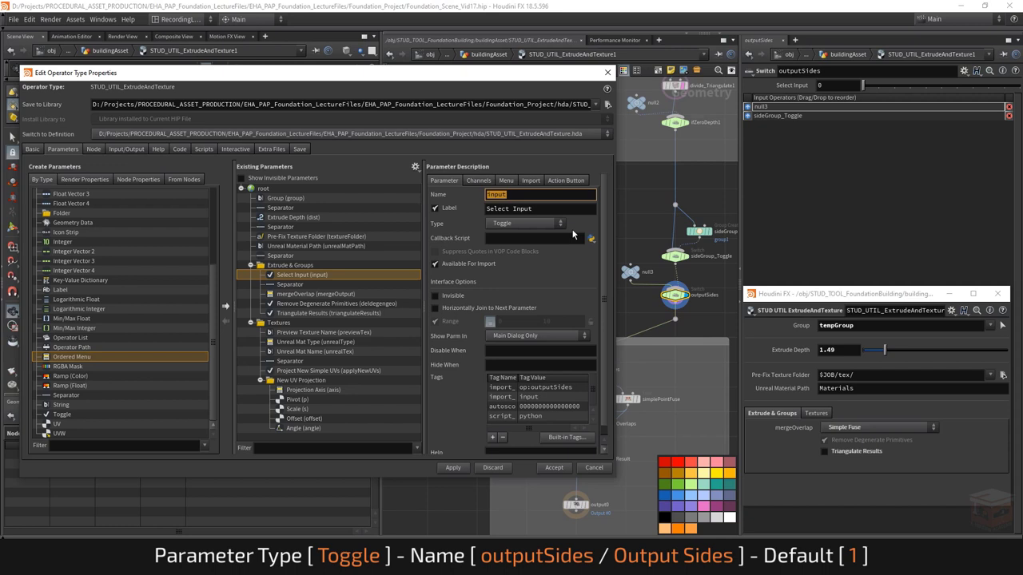
{"action": "type", "text": "outputSides"}
{"action": "key", "text": "Tab"}
{"action": "type", "text": "Outp"}
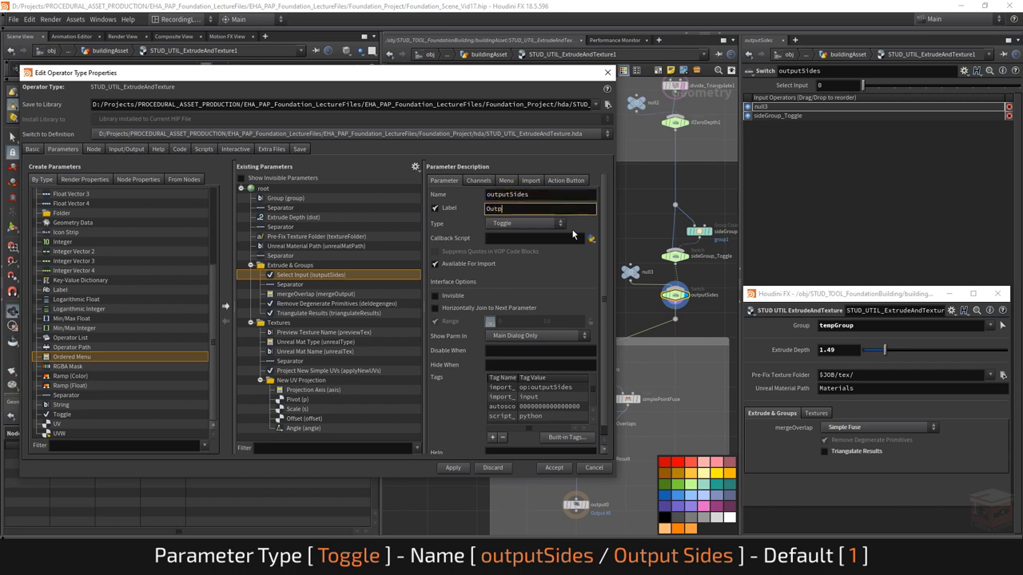
{"action": "type", "text": "ut Sides"}
{"action": "key", "text": "Return"}
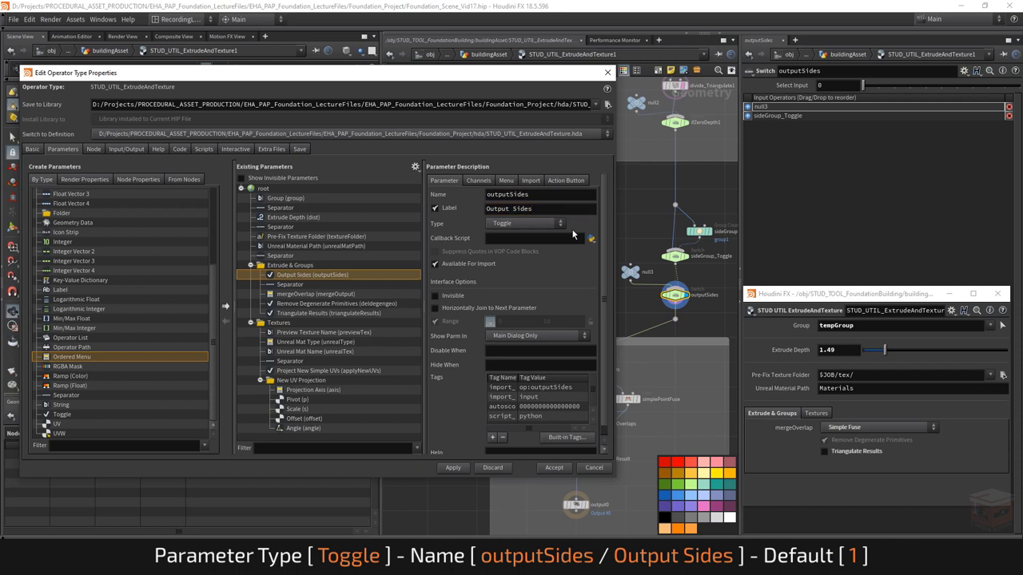
{"action": "left_click", "coordinate": [479, 181]}
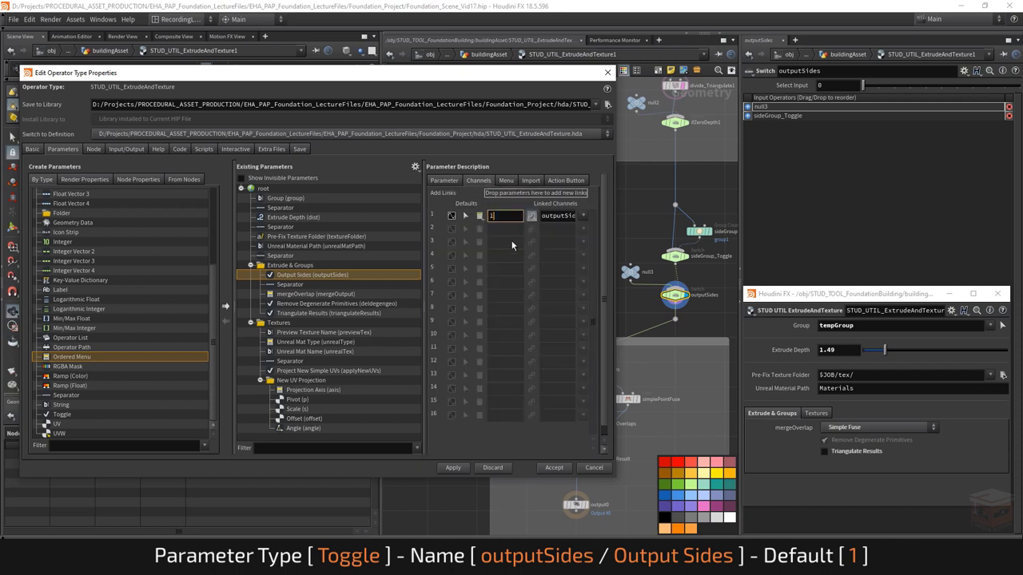
{"action": "left_click", "coordinate": [446, 180]}
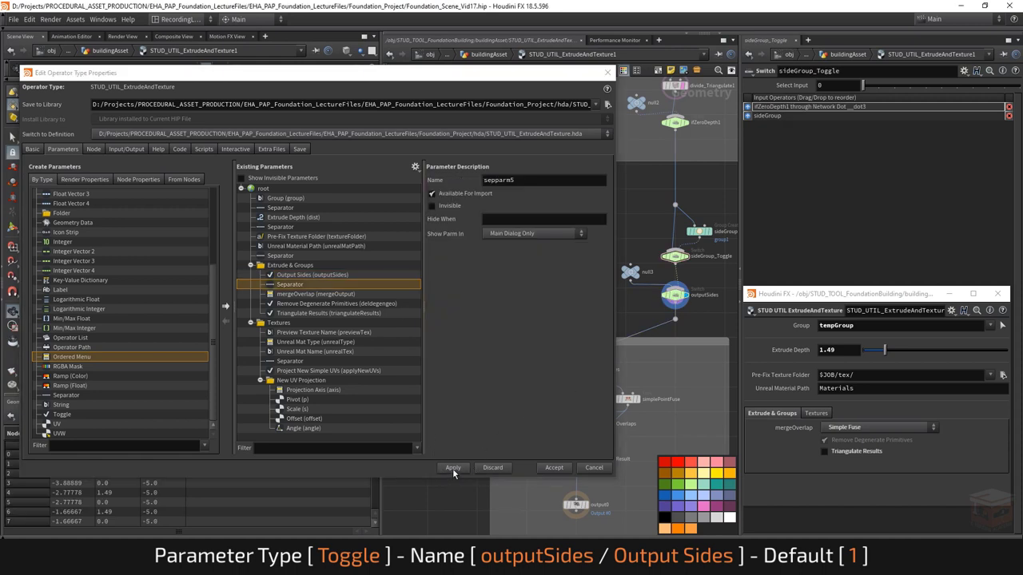
{"action": "left_click", "coordinate": [453, 468]}
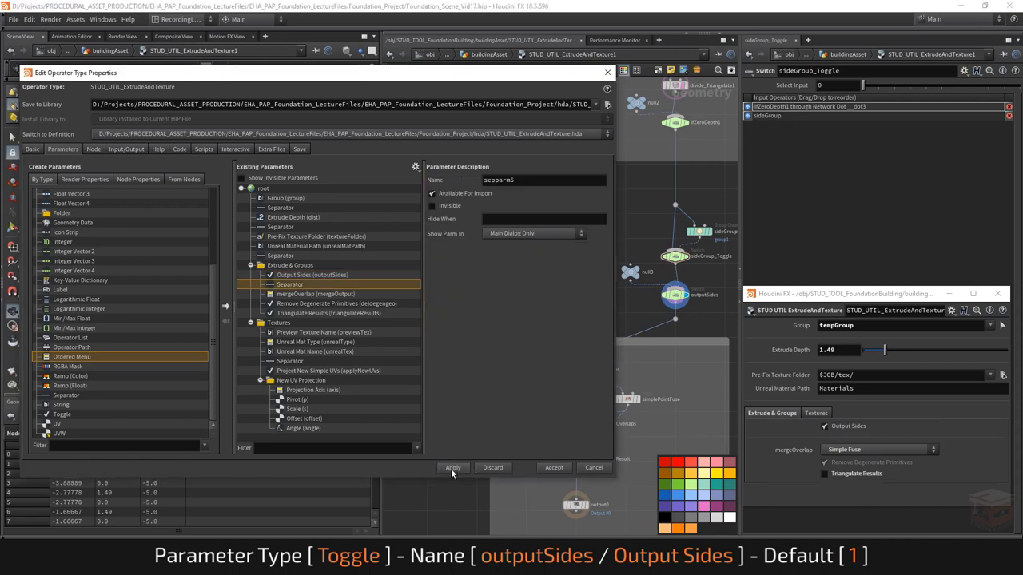
Test the asset's Output Sides option by turning it off and back on
{"action": "left_click", "coordinate": [839, 428]}
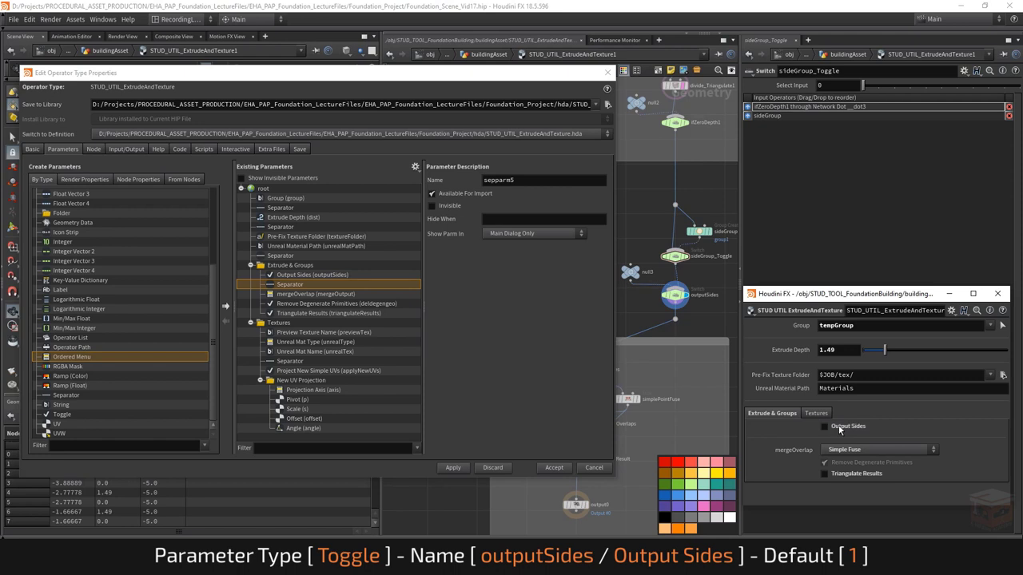
{"action": "mouse_move", "coordinate": [678, 291]}
{"action": "left_click_drag", "start_coordinate": [616, 320], "coordinate": [593, 318]}
{"action": "middle_click_drag", "start_coordinate": [638, 230], "coordinate": [619, 245]}
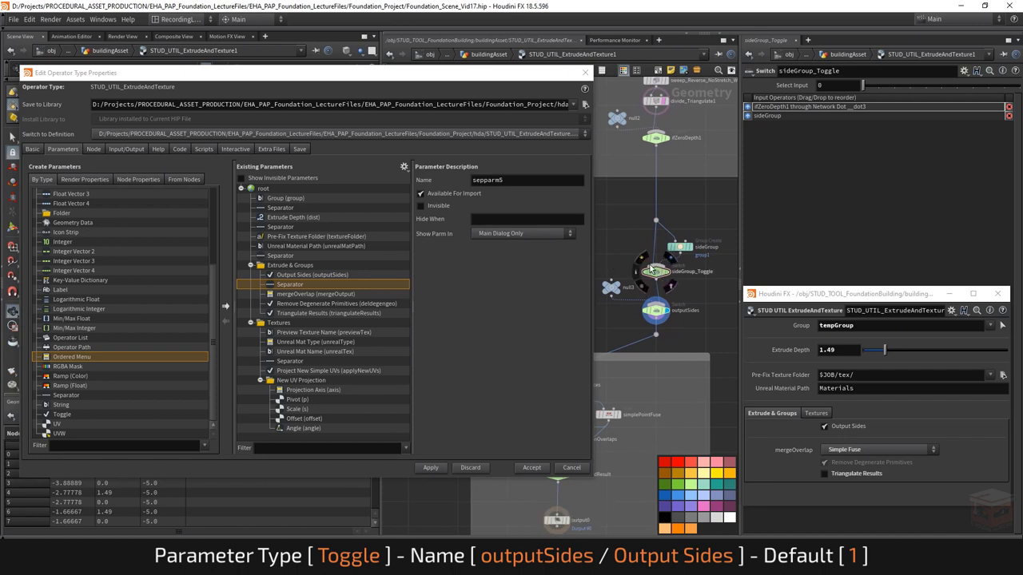
Promote sideGroup_Toggle's Select Input parameter directly below Output Sides, with the name sideGroupToggle and label Side Group Toggle
{"action": "left_click", "coordinate": [655, 271]}
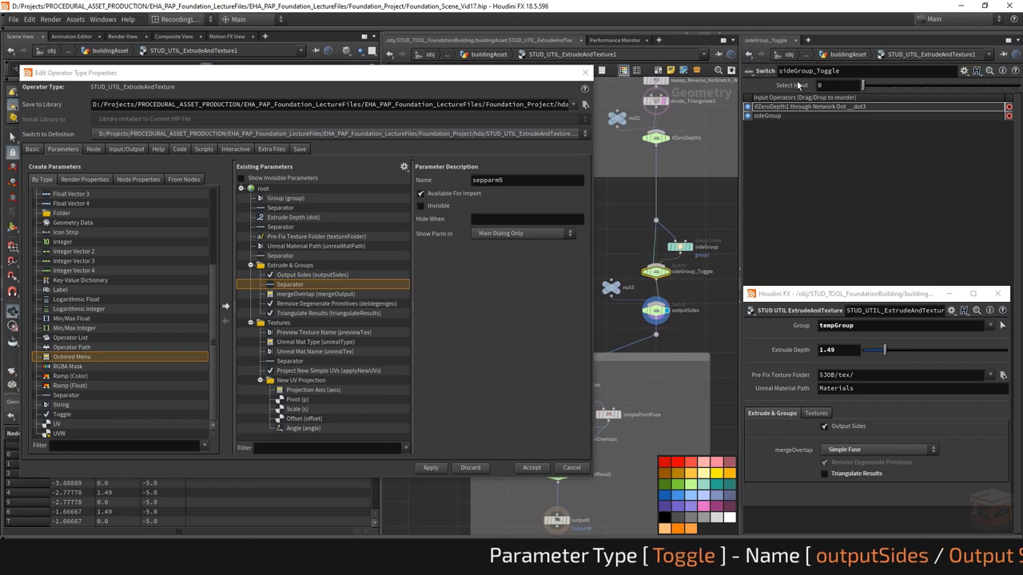
{"action": "left_click_drag", "start_coordinate": [281, 279], "coordinate": [282, 280]}
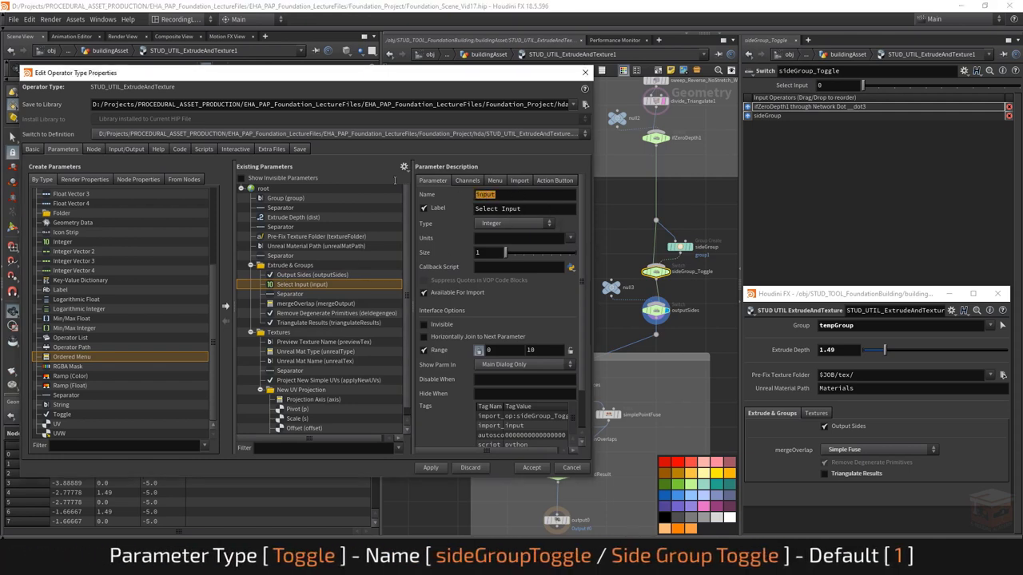
{"action": "double_click", "coordinate": [517, 195]}
{"action": "type", "text": "sideGroupT"}
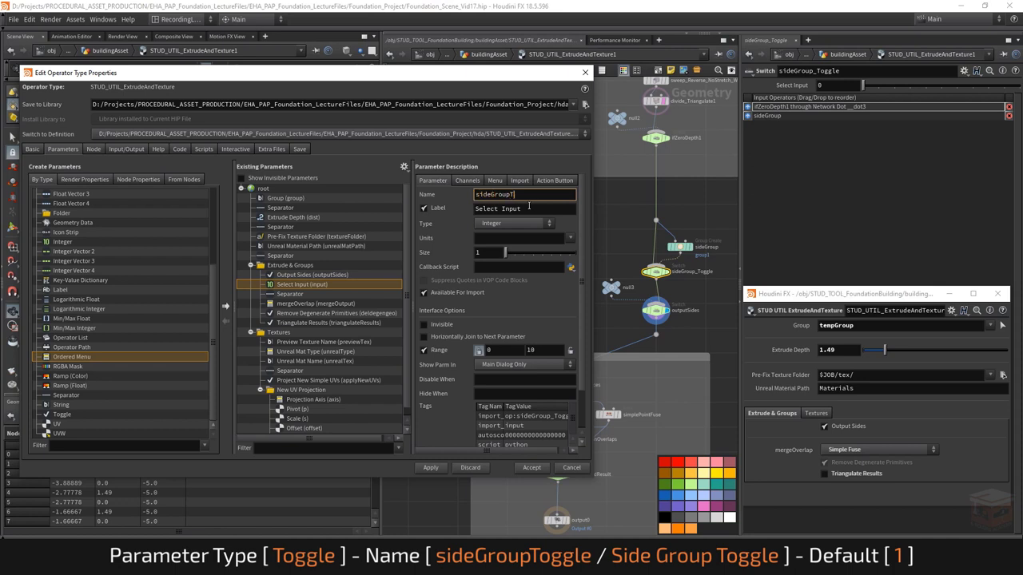
{"action": "type", "text": "oggle"}
{"action": "key", "text": "Return"}
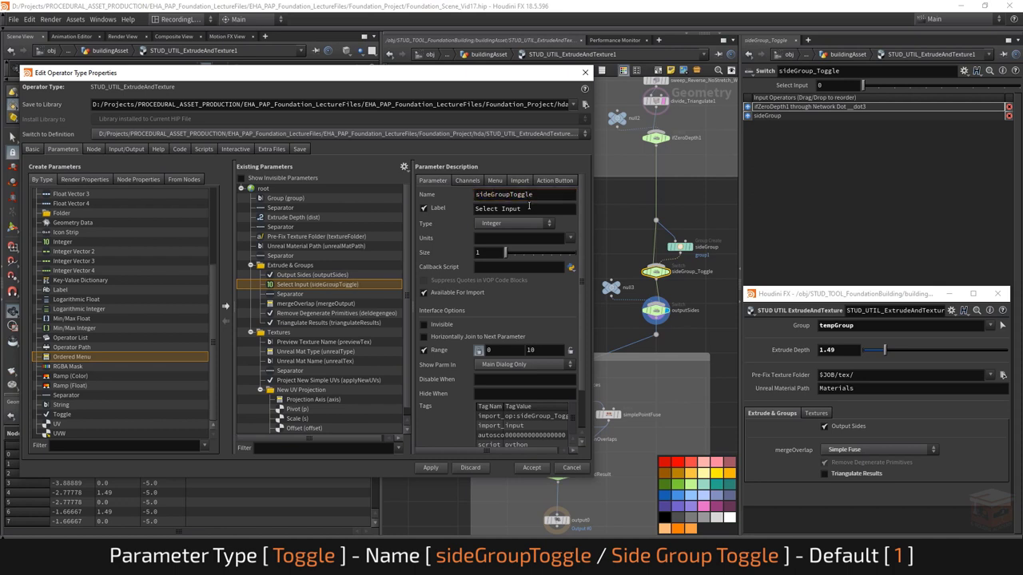
{"action": "left_click", "coordinate": [531, 211]}
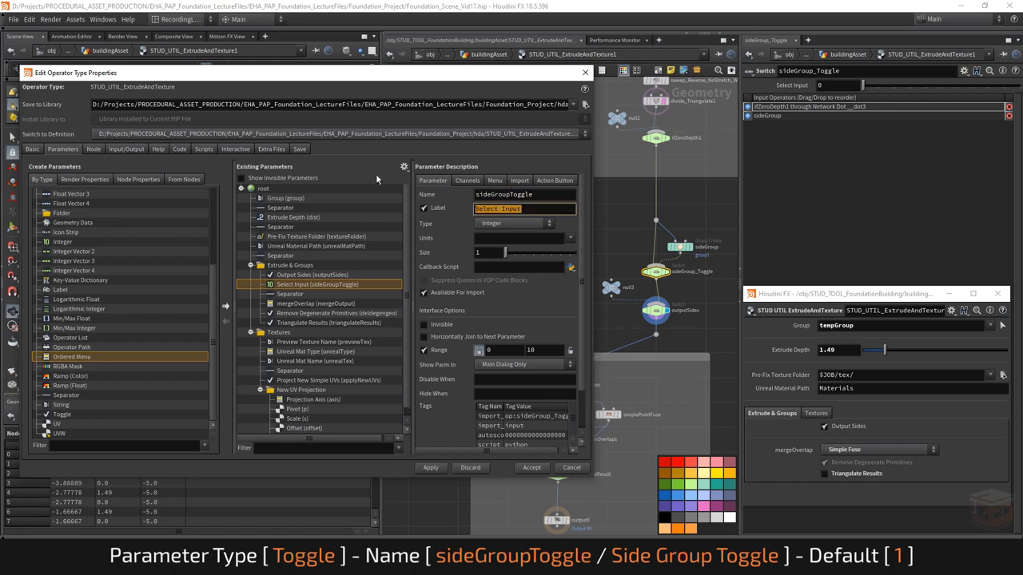
{"action": "type", "text": "Side Group Toggle"}
{"action": "key", "text": "Return"}
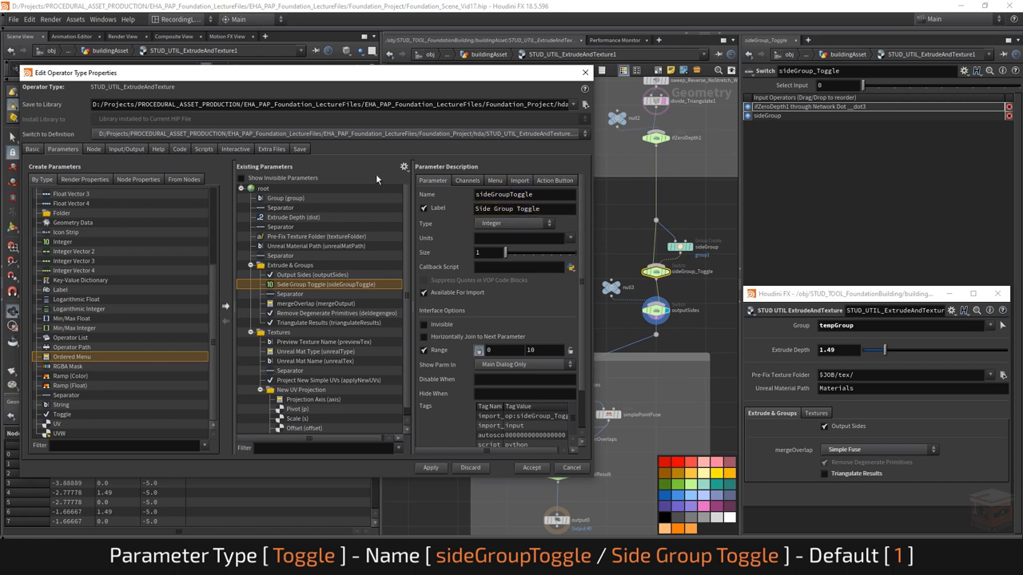
Set the Side Group Toggle parameter's default to 1, change its type to Toggle, and apply the changes to the asset
{"action": "left_click", "coordinate": [466, 180]}
{"action": "double_click", "coordinate": [490, 230]}
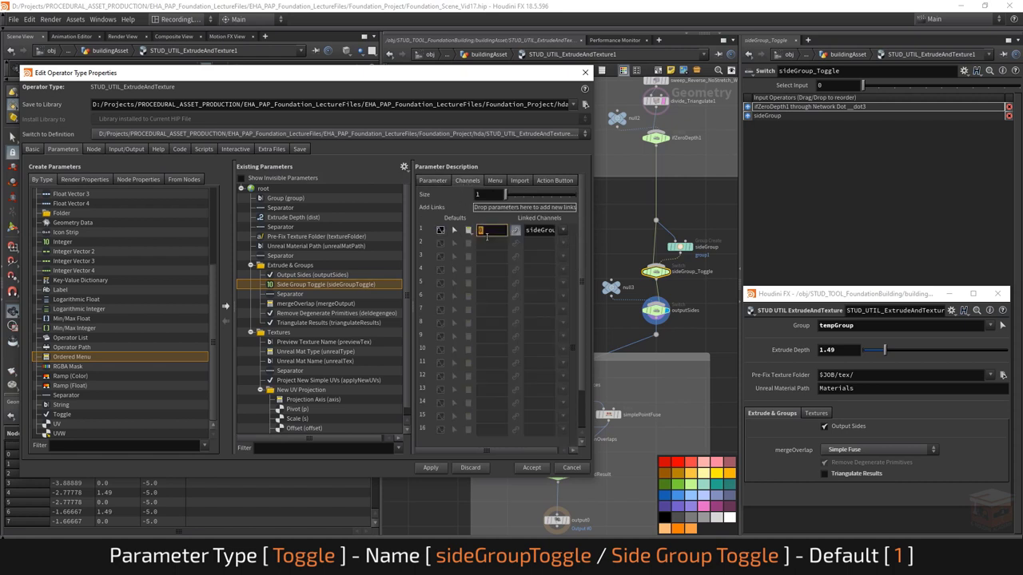
{"action": "type", "text": "1"}
{"action": "key", "text": "Return"}
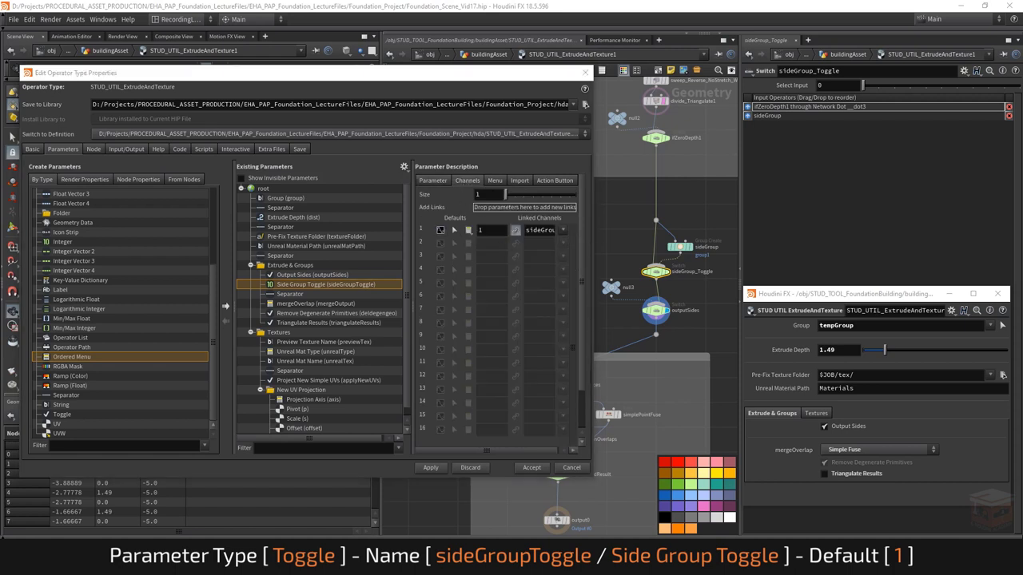
{"action": "left_click", "coordinate": [433, 180]}
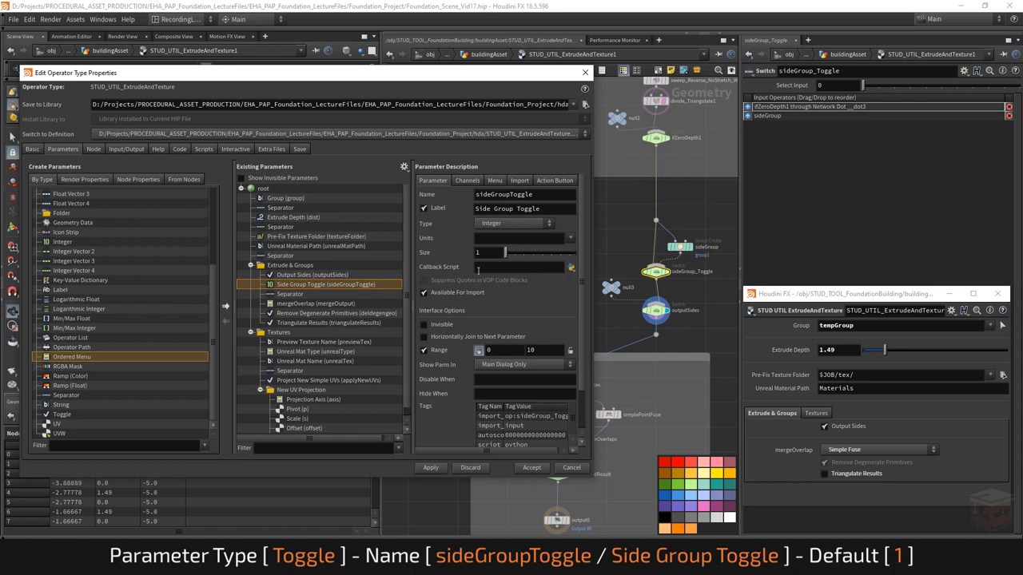
{"action": "left_click", "coordinate": [512, 224]}
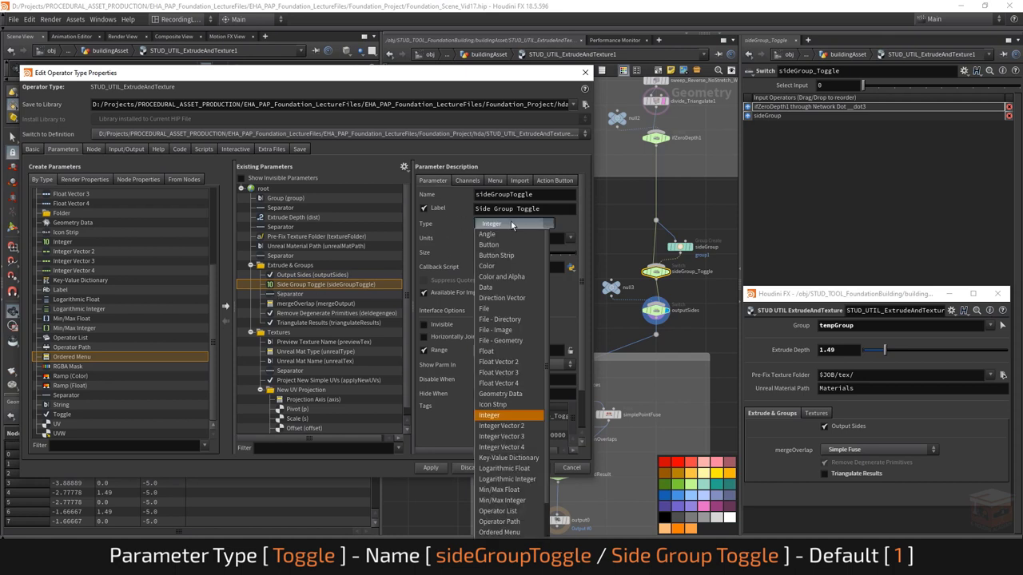
{"action": "scroll", "coordinate": [495, 511], "scroll_direction": "down", "scroll_amount": 1}
{"action": "left_click", "coordinate": [496, 527]}
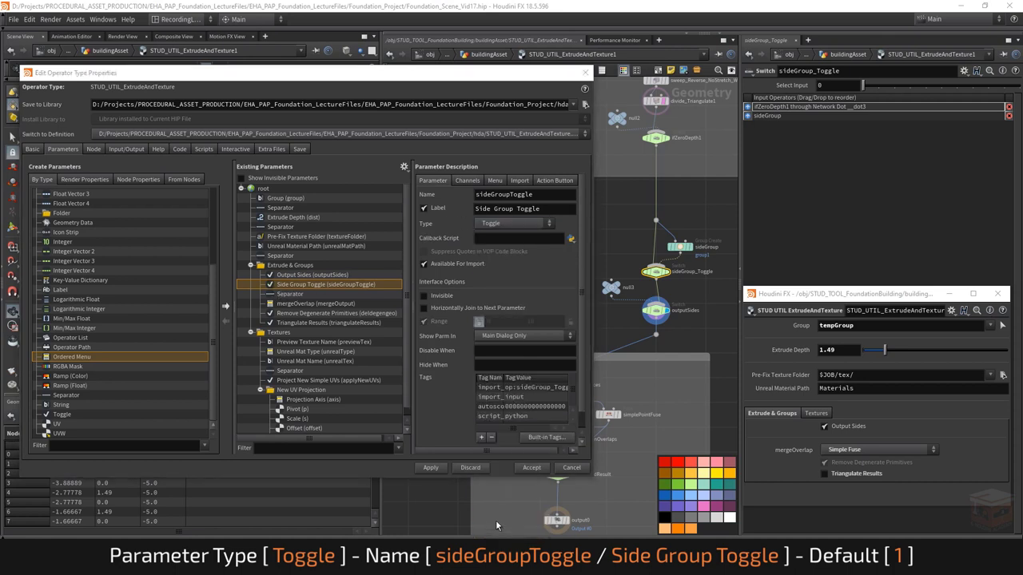
{"action": "left_click", "coordinate": [433, 468]}
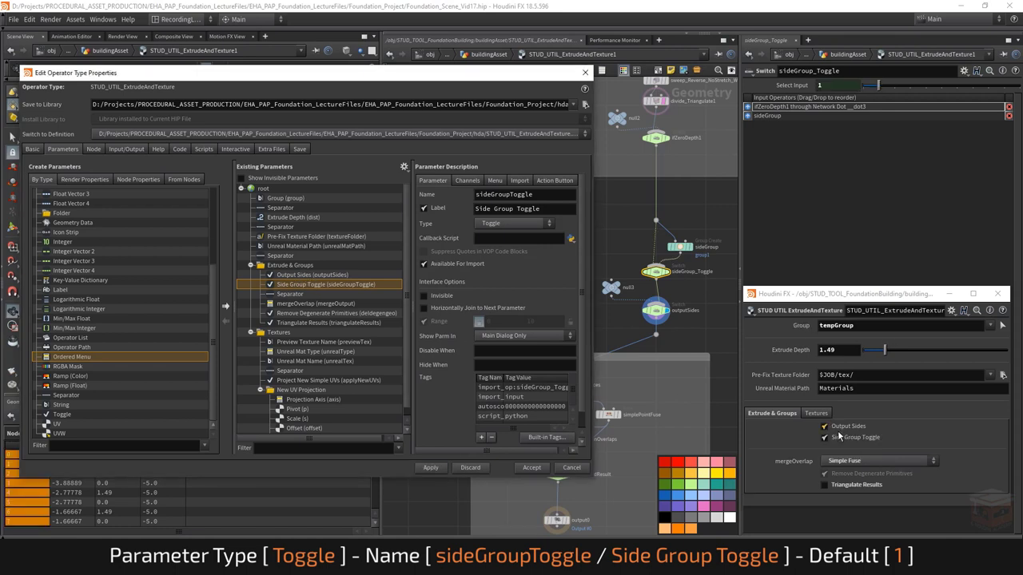
Test the asset's Side Group Toggle option by turning it off and back on
{"action": "left_click", "coordinate": [838, 439]}
{"action": "left_click", "coordinate": [839, 439]}
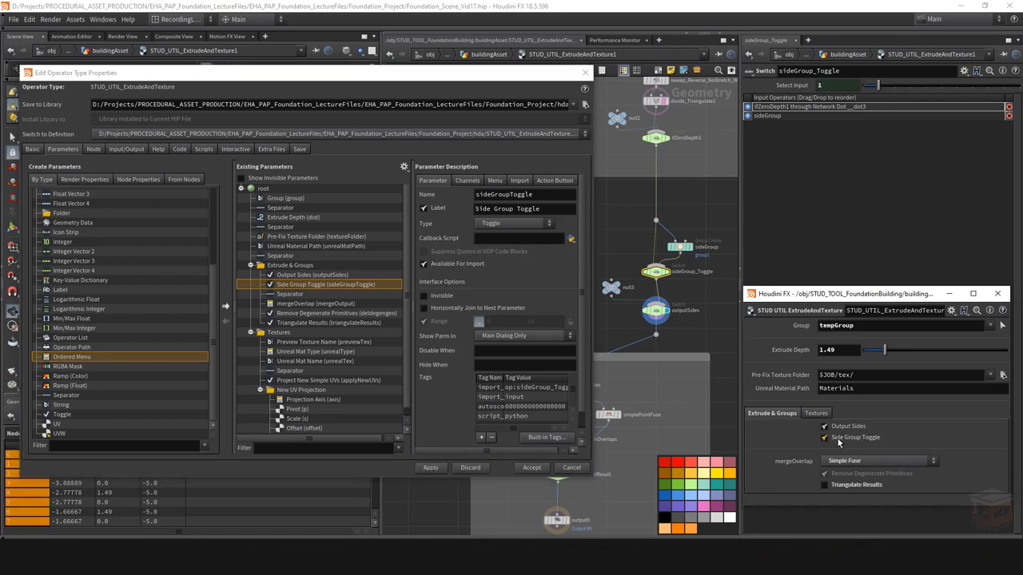
{"action": "left_click", "coordinate": [838, 440]}
{"action": "left_click", "coordinate": [838, 440]}
{"action": "left_click", "coordinate": [839, 440]}
{"action": "left_click", "coordinate": [838, 439]}
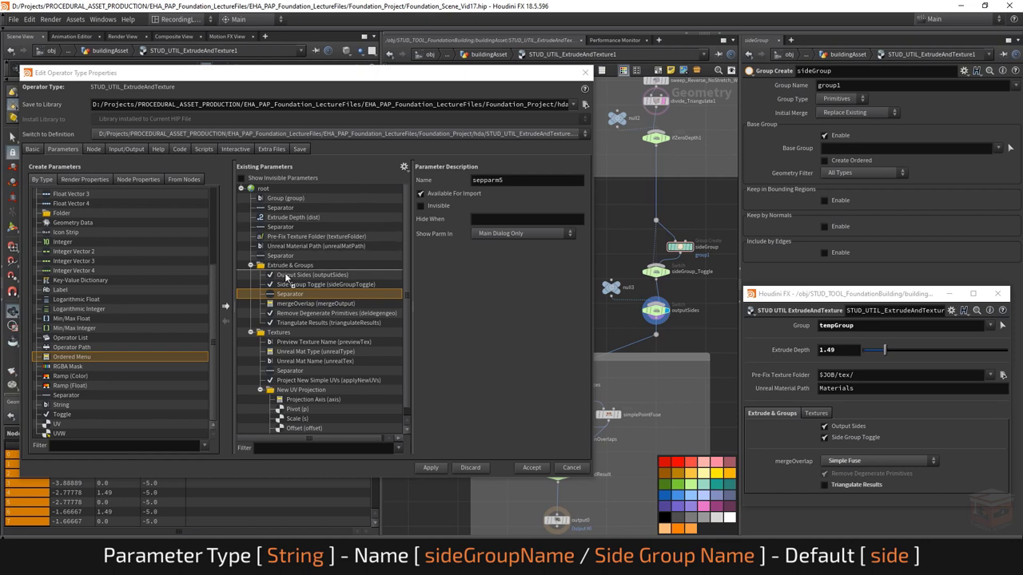
Promote sideGroup's Group Name parameter directly below Side Group Toggle, with the name sideGroupName and label Side Group Name
{"action": "left_click_drag", "start_coordinate": [298, 287], "coordinate": [296, 288]}
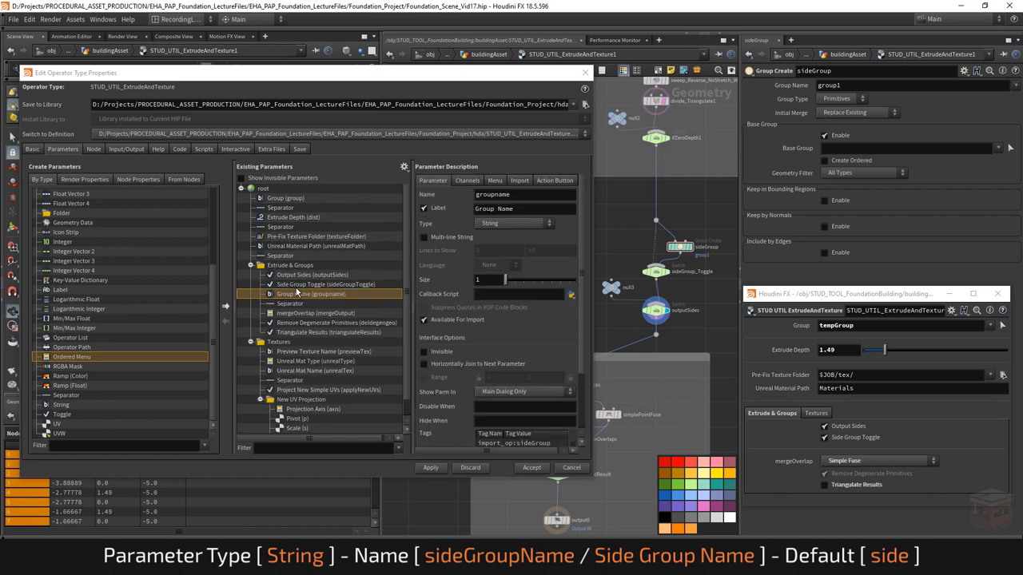
{"action": "double_click", "coordinate": [537, 198]}
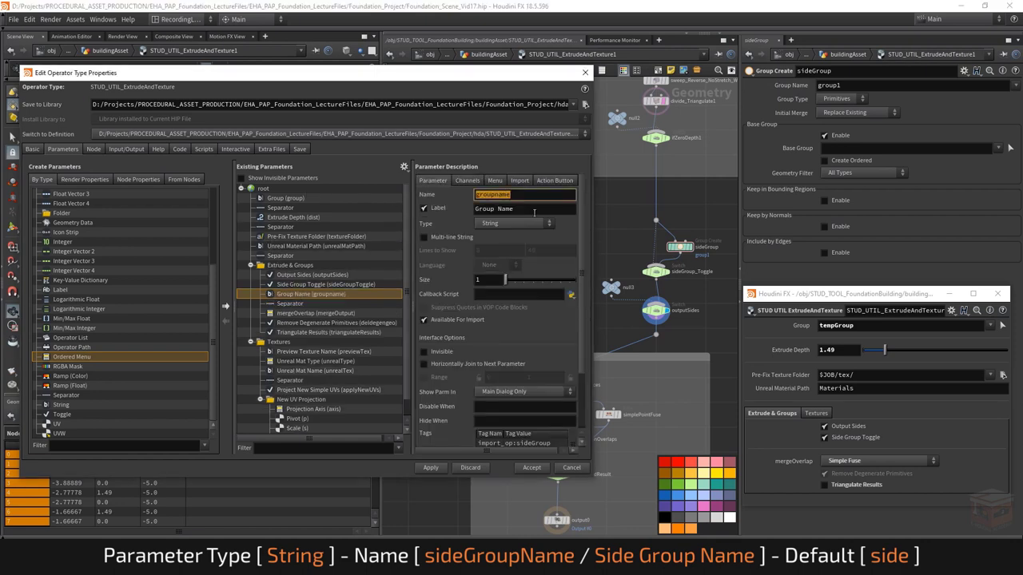
{"action": "type", "text": "sideGroupName"}
{"action": "key", "text": "Tab"}
{"action": "type", "text": "Side Group Nam"}
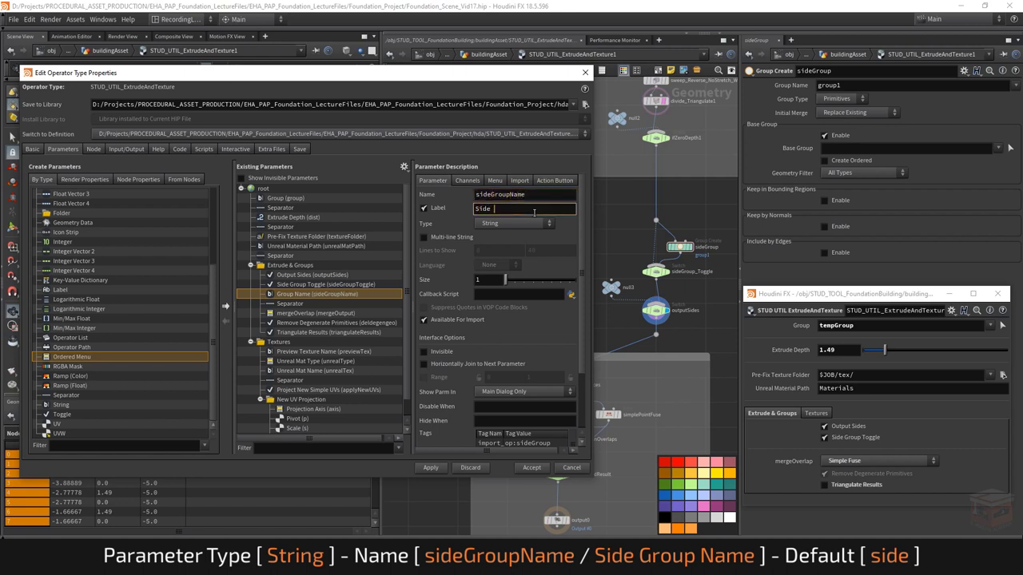
{"action": "key", "text": "Return"}
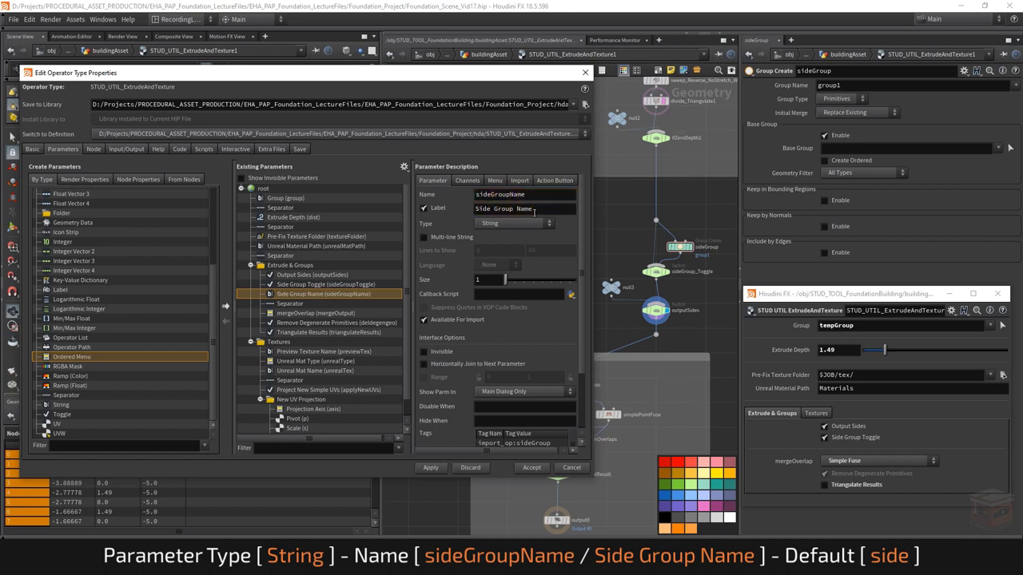
Set the Side Group Name parameter's default value to side
{"action": "left_click", "coordinate": [469, 182]}
{"action": "double_click", "coordinate": [503, 231]}
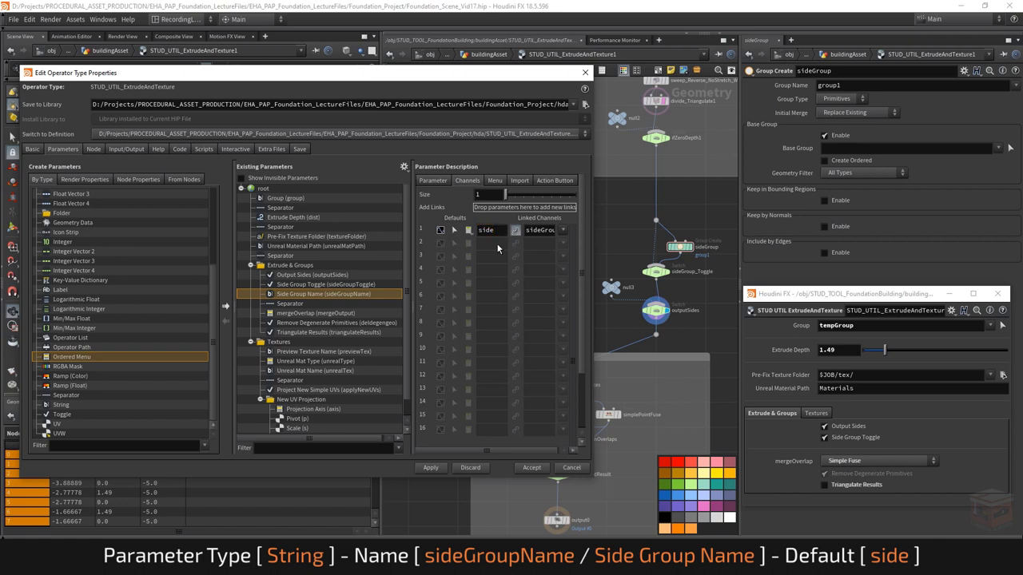
{"action": "left_click", "coordinate": [432, 181]}
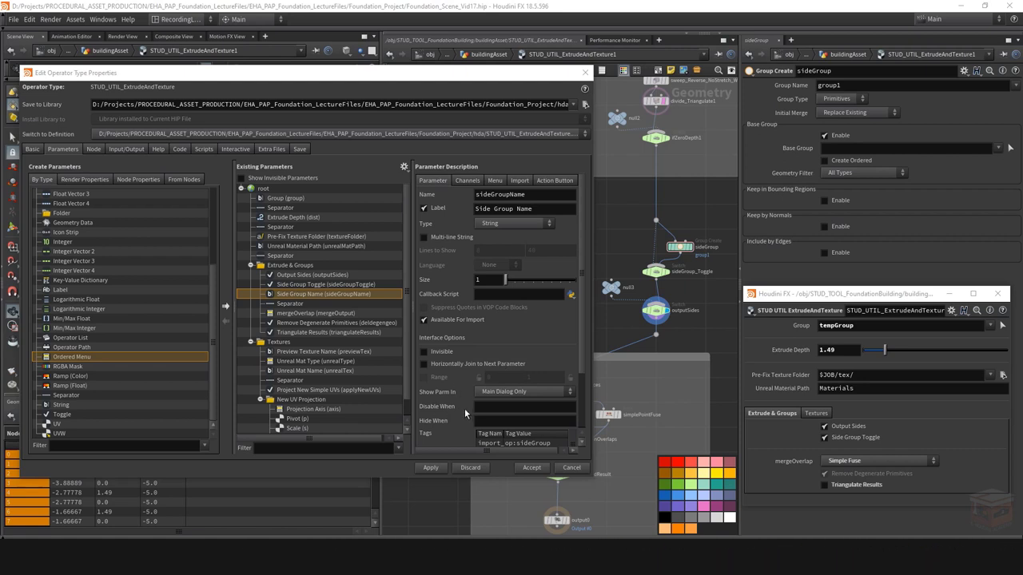
Set Side Group Name's Disable When condition to { sideGroupToggle == 0 } and its Hide When condition to { outputSides == 0 }
{"action": "left_click", "coordinate": [327, 285]}
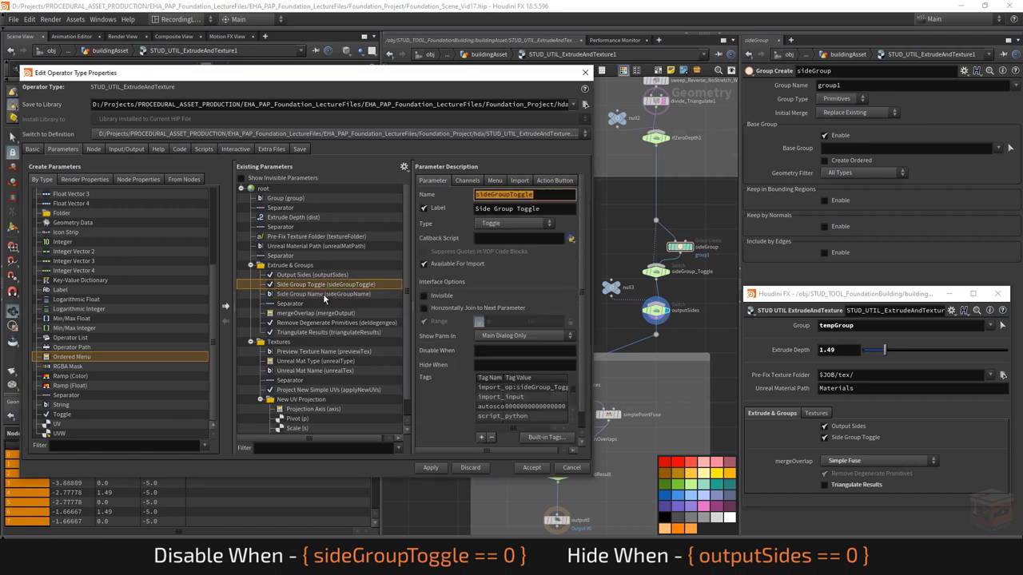
{"action": "left_click", "coordinate": [332, 294]}
{"action": "left_click", "coordinate": [494, 408]}
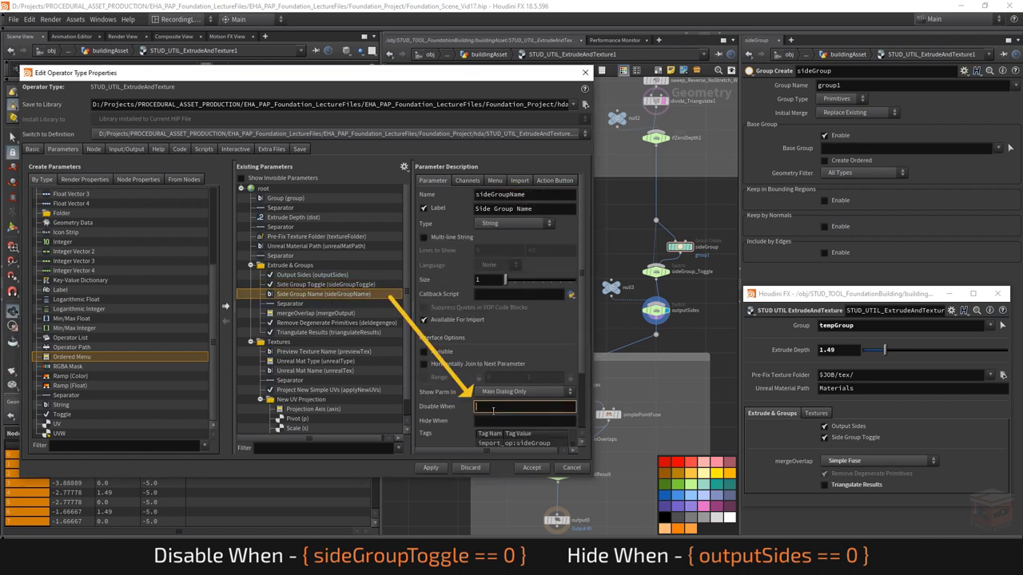
{"action": "type", "text": "sideGroupToggle == 0"}
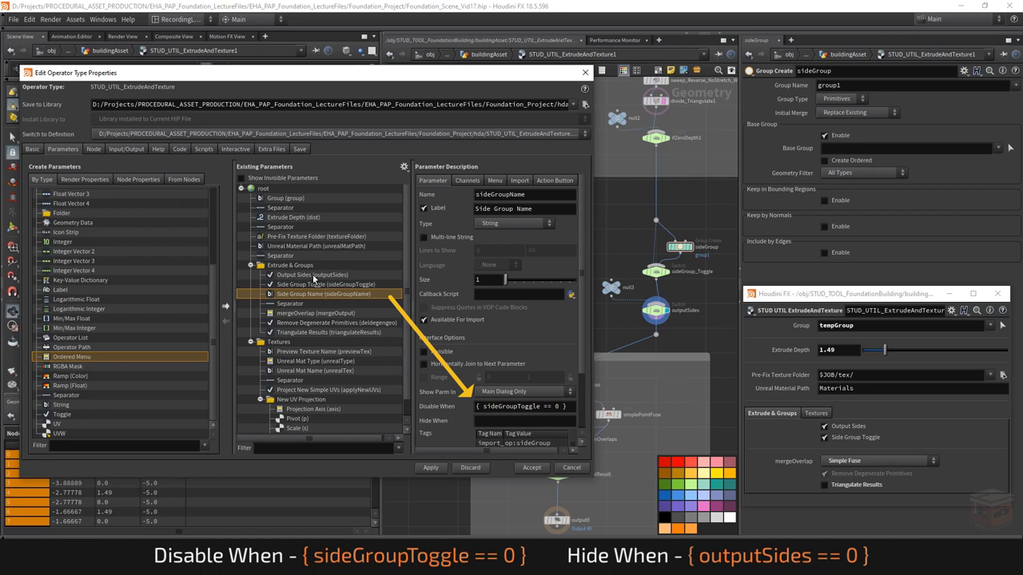
{"action": "left_click", "coordinate": [335, 275]}
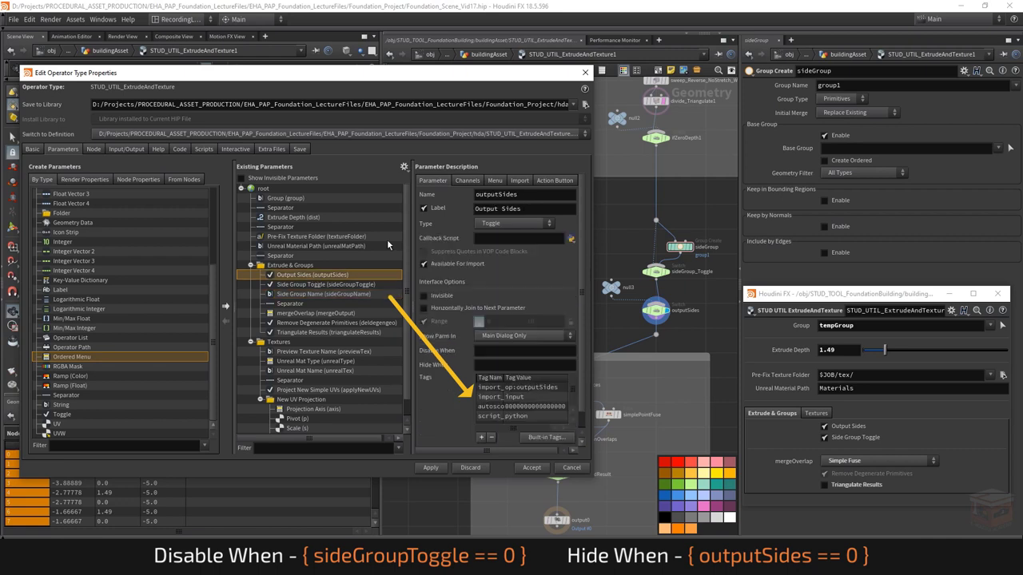
{"action": "left_click", "coordinate": [308, 295]}
{"action": "left_click", "coordinate": [504, 422]}
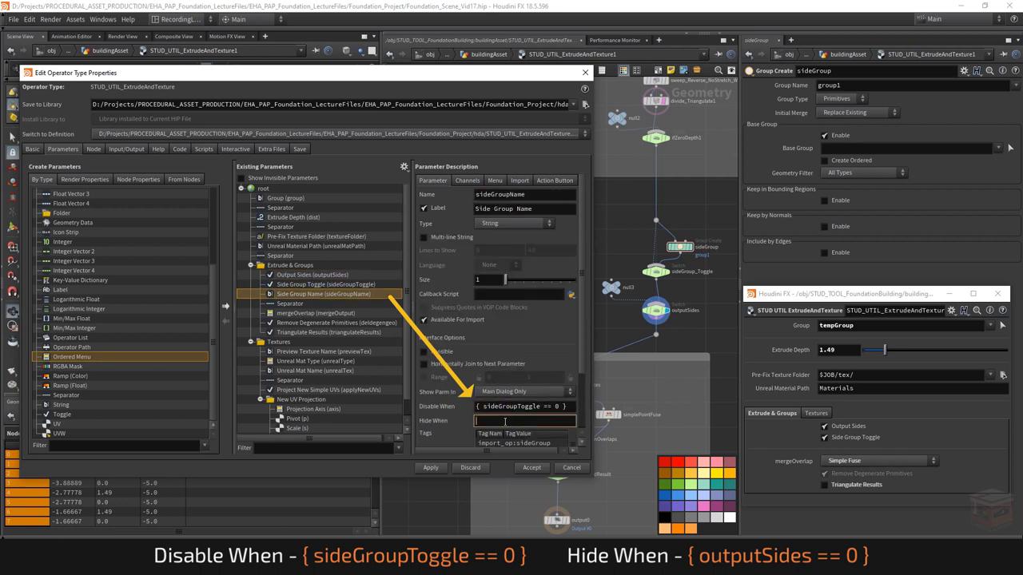
{"action": "type", "text": "outputSides == 0 }"}
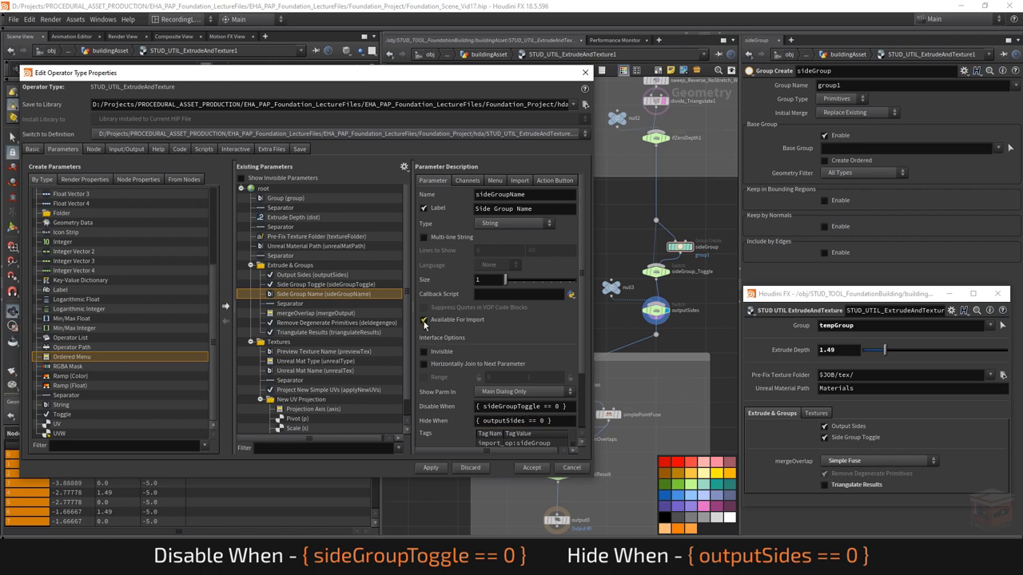
Copy the Hide When condition { outputSides == 0 } to Side Group Toggle, apply the changes, and close the type properties
{"action": "left_click_drag", "start_coordinate": [567, 421], "coordinate": [432, 423]}
{"action": "key", "text": "ctrl+c"}
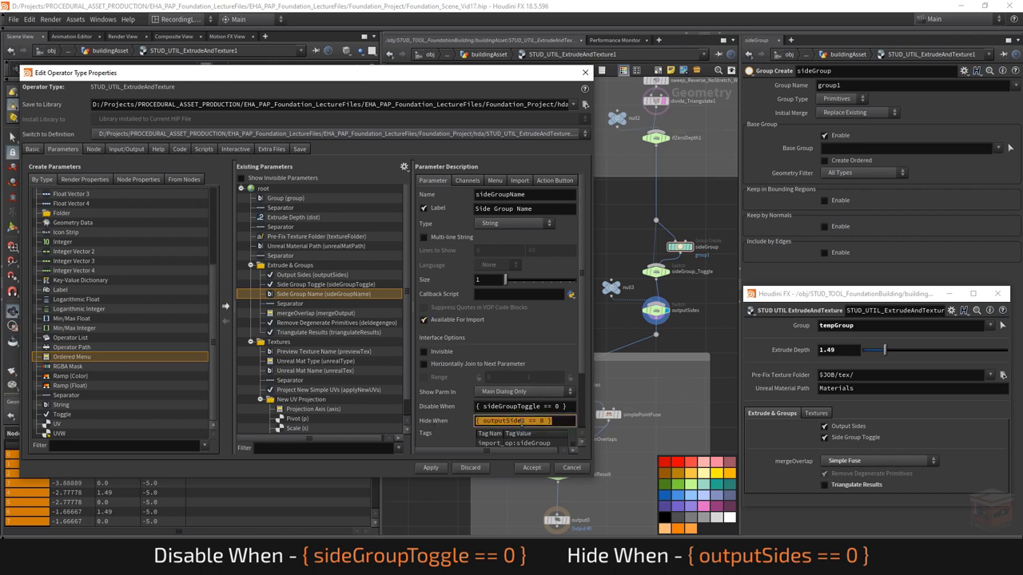
{"action": "left_click", "coordinate": [312, 285]}
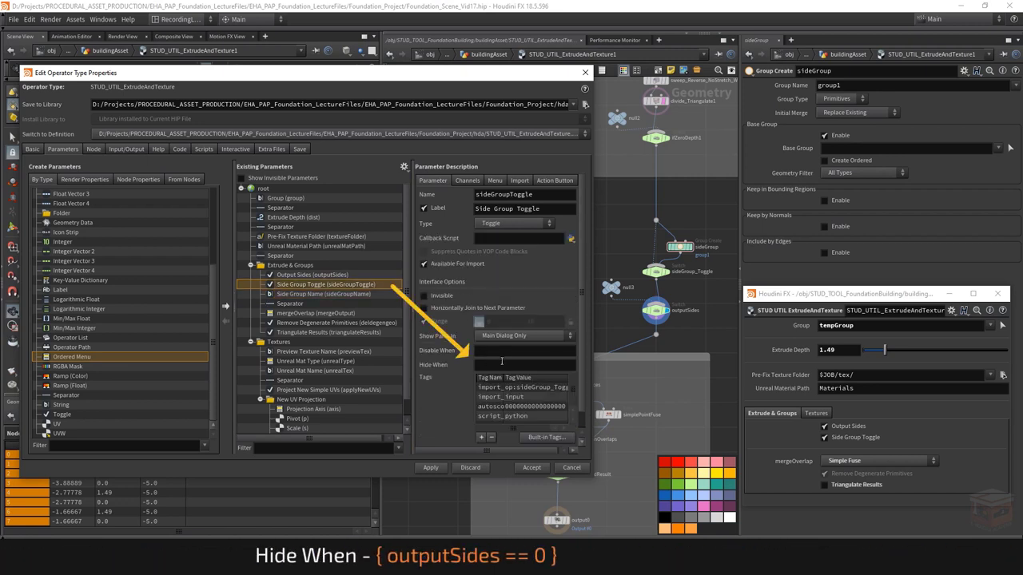
{"action": "key", "text": "ctrl+v"}
{"action": "key", "text": "Return"}
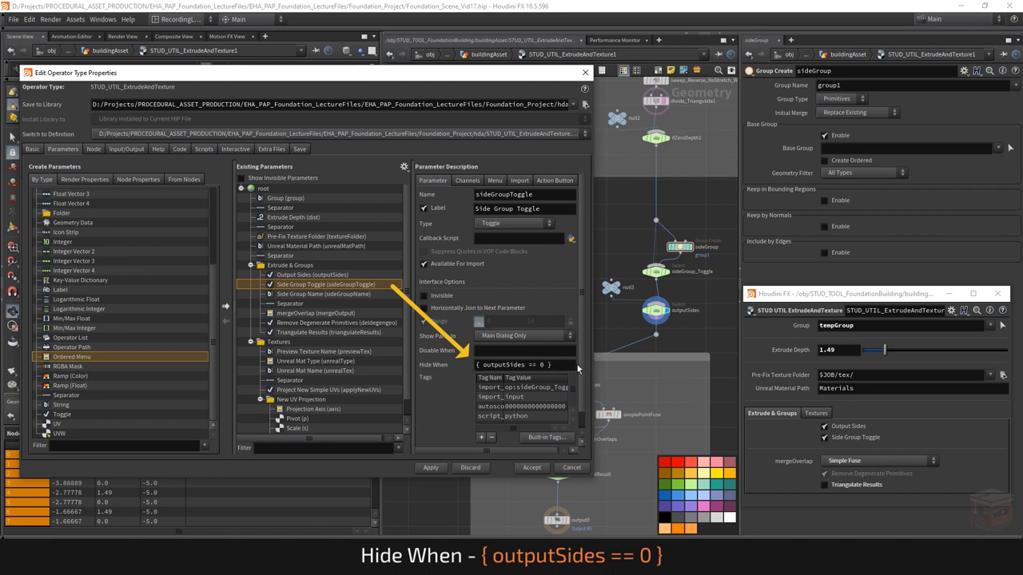
{"action": "left_click", "coordinate": [430, 467]}
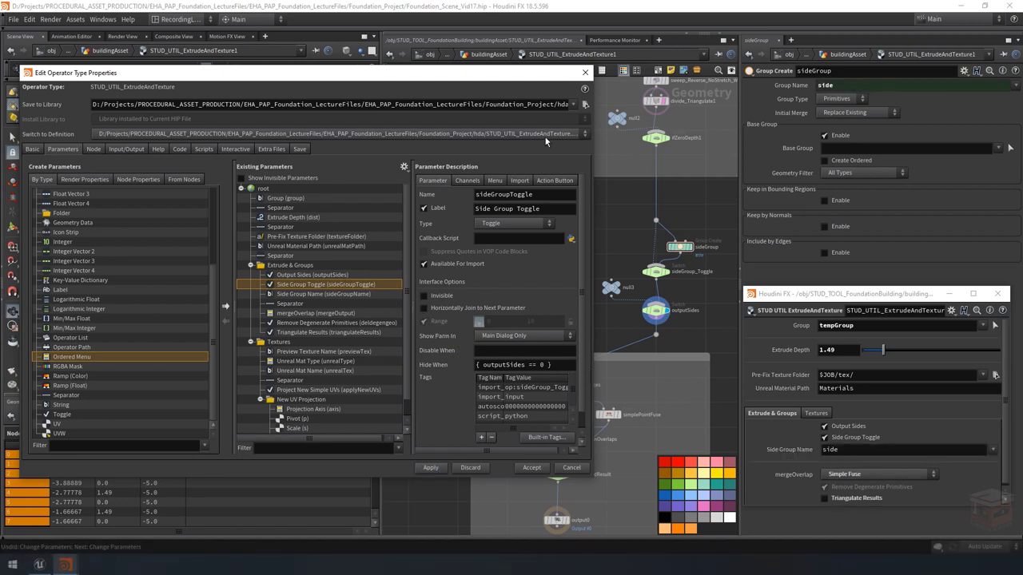
{"action": "left_click", "coordinate": [585, 72]}
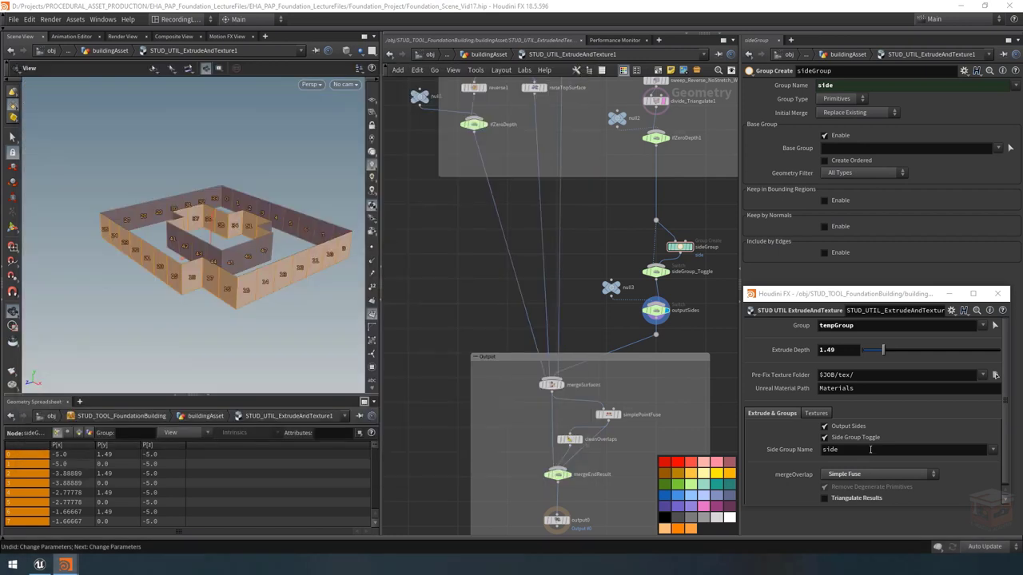
Test the asset's Output Sides and Side Group Toggle options, and check the choices offered for Side Group Name
{"action": "left_click", "coordinate": [847, 427]}
{"action": "left_click", "coordinate": [847, 428]}
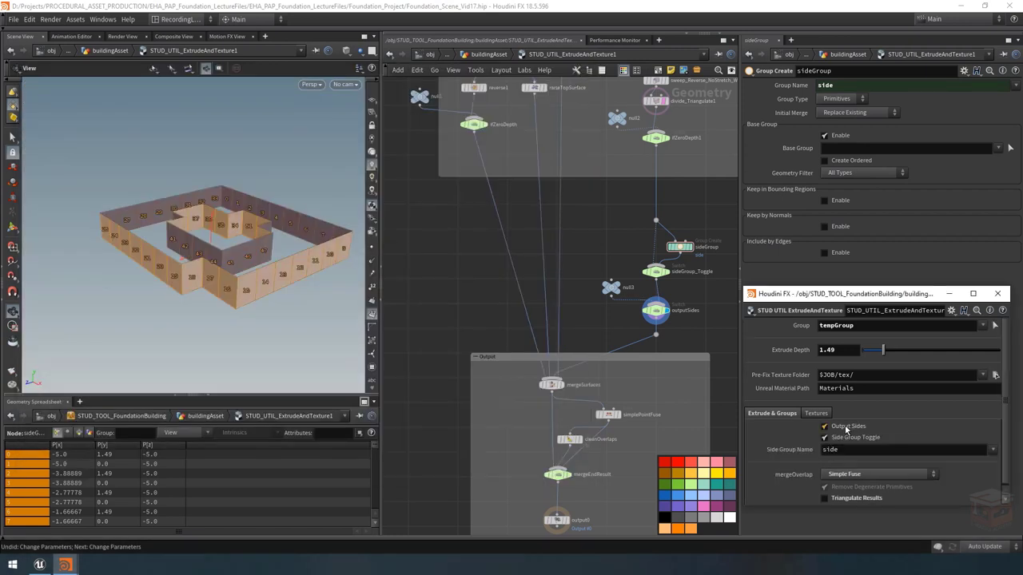
{"action": "left_click", "coordinate": [847, 428]}
{"action": "left_click", "coordinate": [847, 427]}
{"action": "left_click", "coordinate": [843, 439]}
{"action": "left_click", "coordinate": [843, 439]}
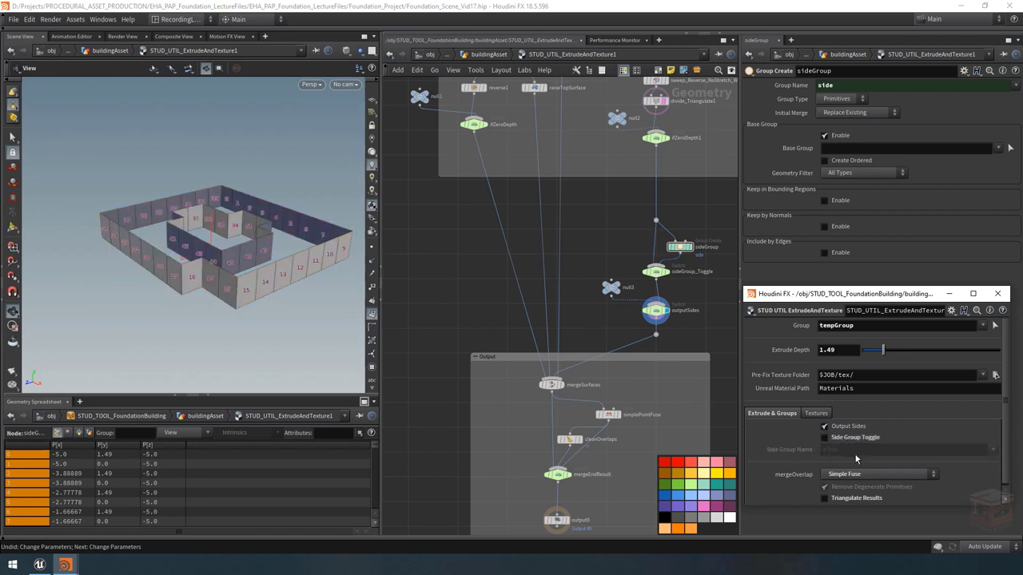
{"action": "left_click", "coordinate": [845, 440]}
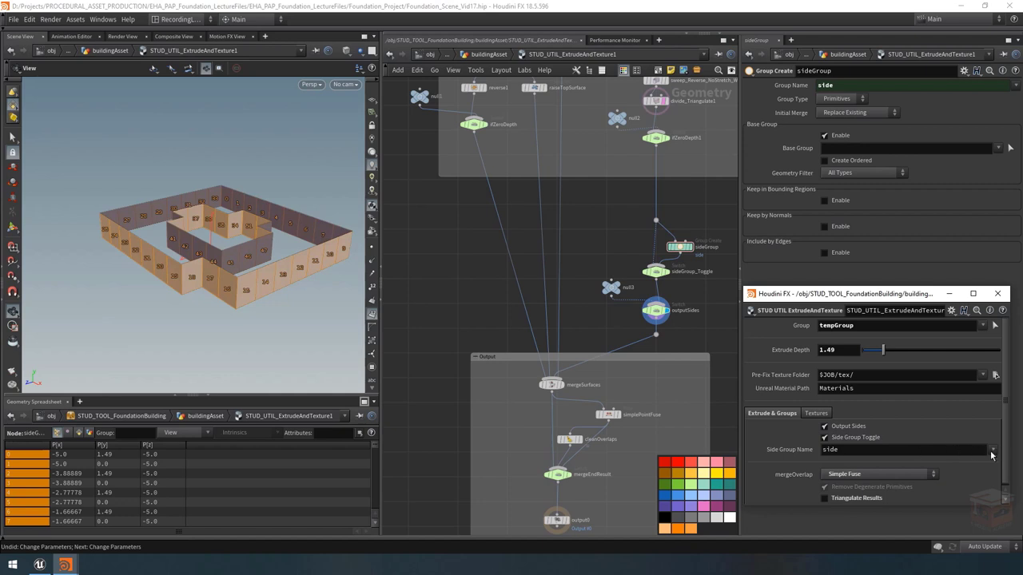
{"action": "left_click", "coordinate": [994, 452]}
{"action": "left_click", "coordinate": [993, 453]}
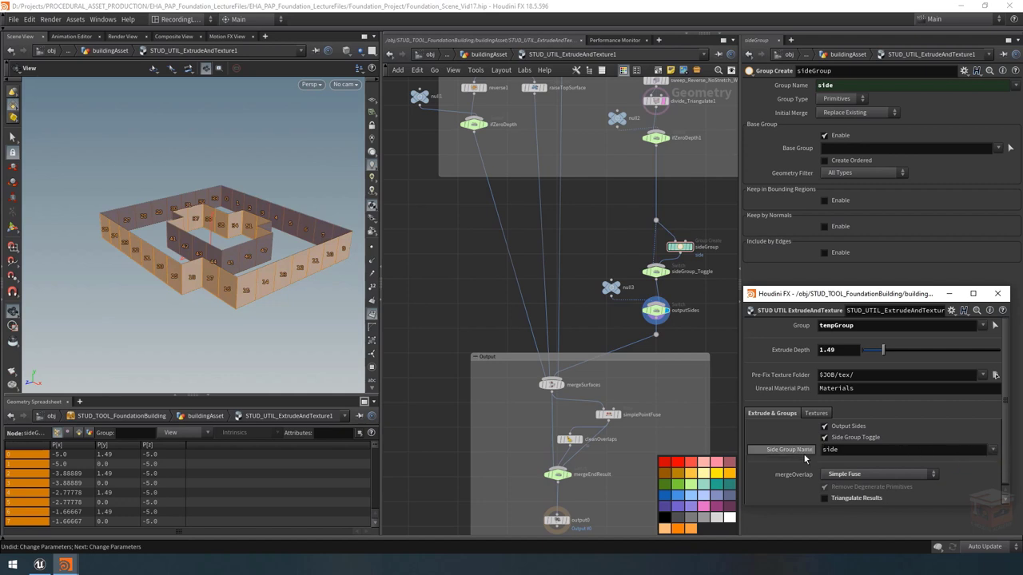
{"action": "left_click", "coordinate": [993, 452]}
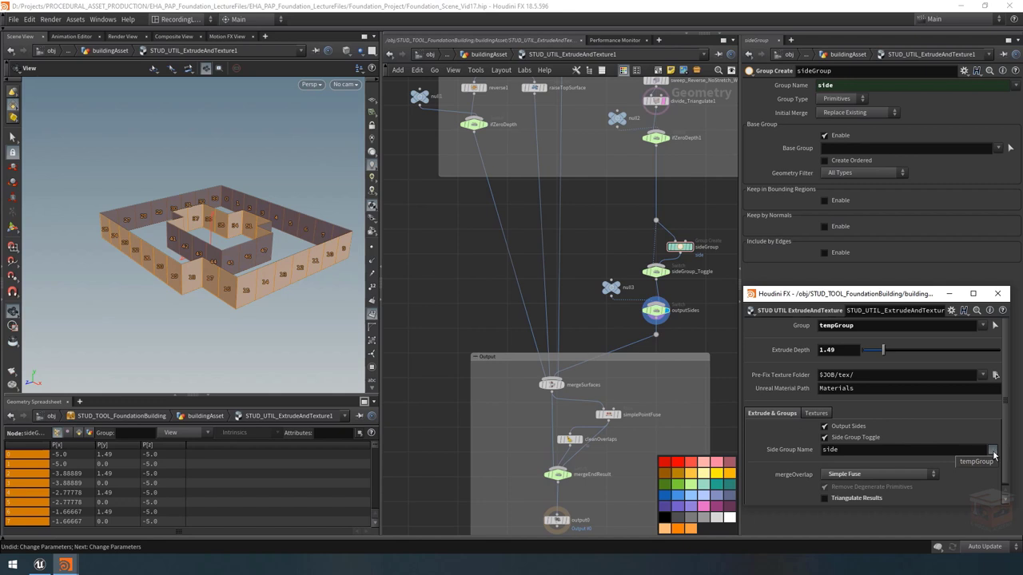
{"action": "left_click", "coordinate": [993, 452]}
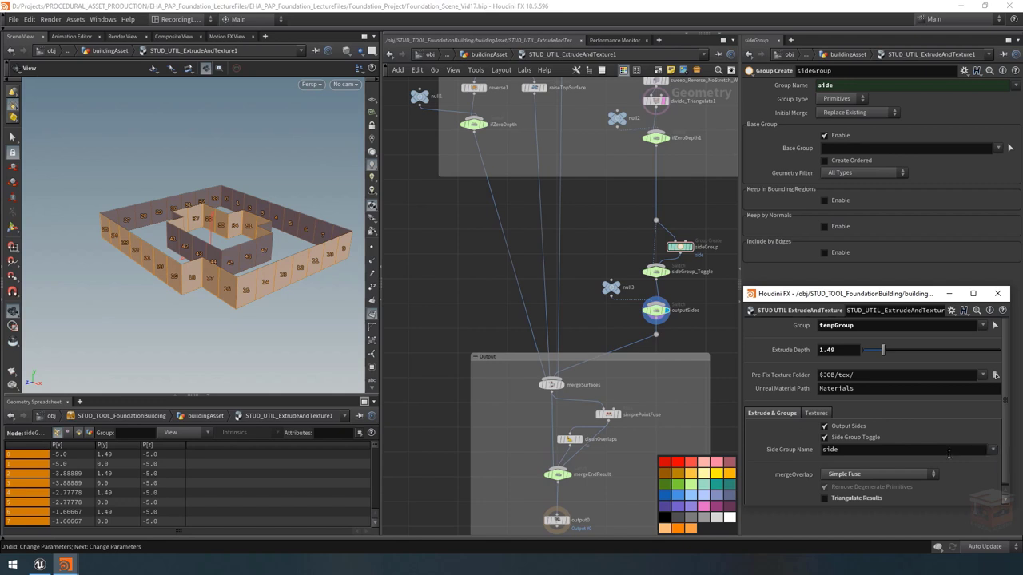
Delete the menu script from the asset's Side Group Name parameter, disable its Use Menu option, accept the changes, and retest Side Group Toggle
{"action": "left_click", "coordinate": [750, 310]}
{"action": "left_click", "coordinate": [786, 301]}
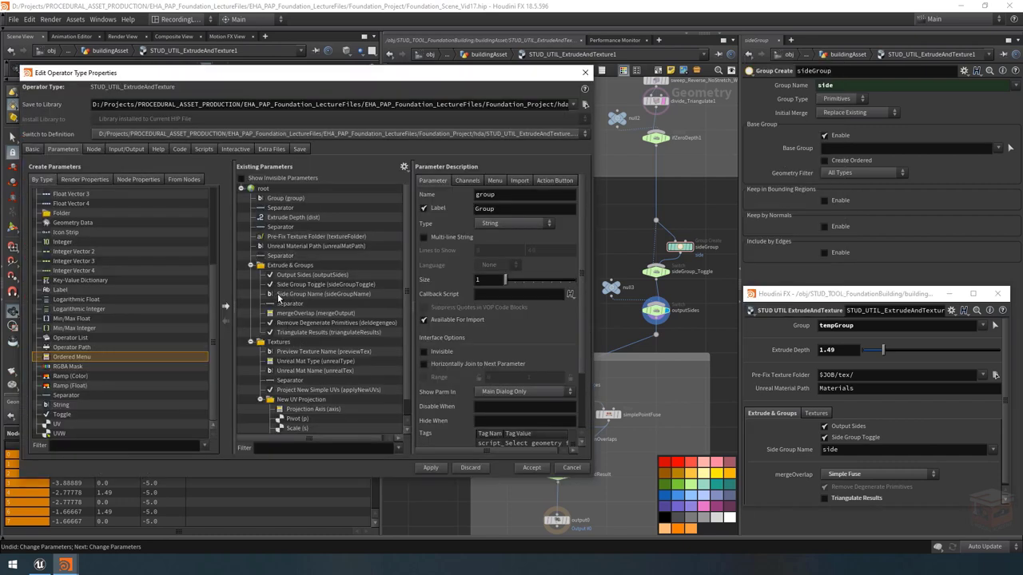
{"action": "left_click", "coordinate": [291, 295]}
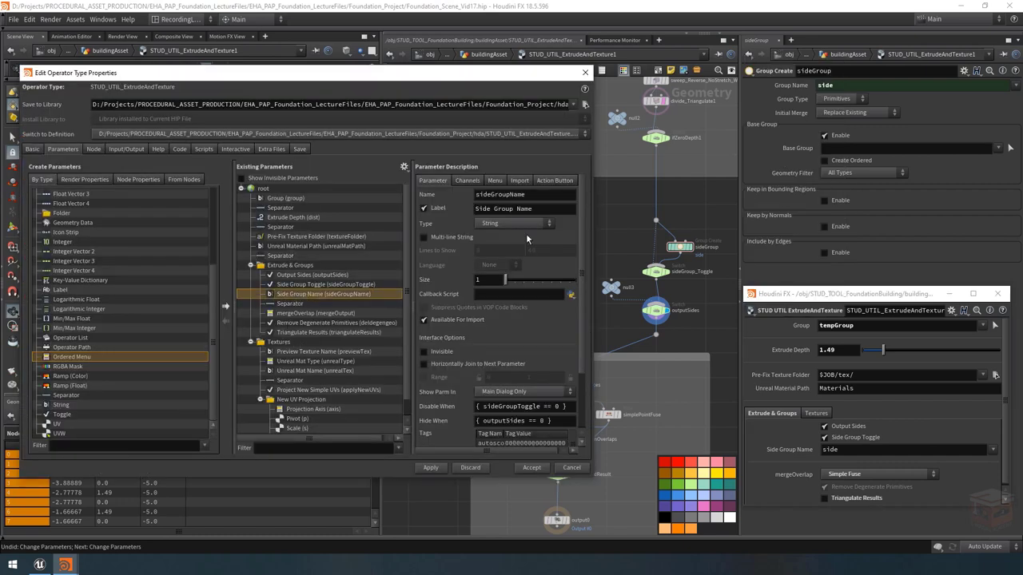
{"action": "left_click", "coordinate": [495, 180]}
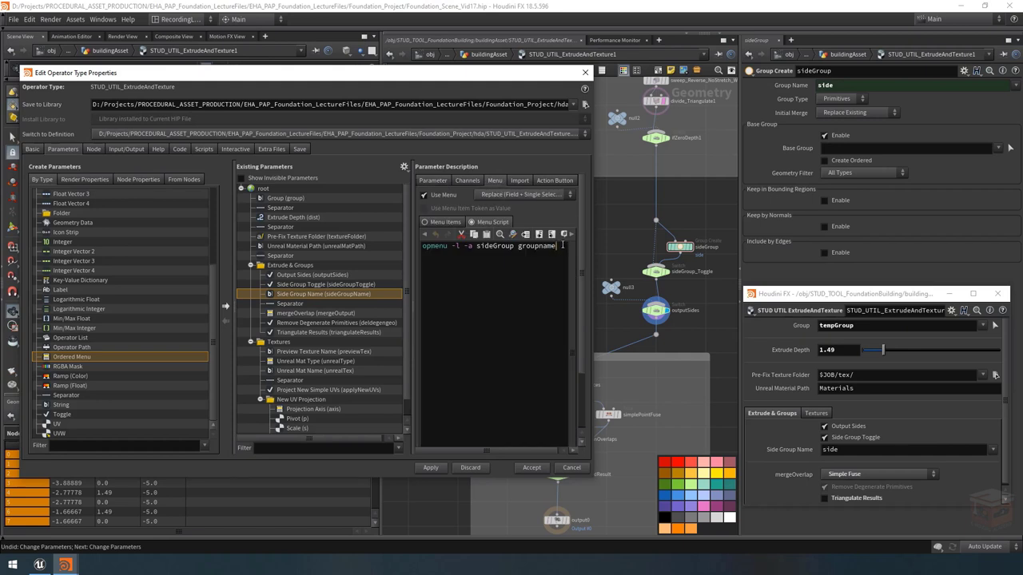
{"action": "left_click_drag", "start_coordinate": [563, 246], "coordinate": [365, 246]}
{"action": "key", "text": "Delete"}
{"action": "left_click", "coordinate": [434, 199]}
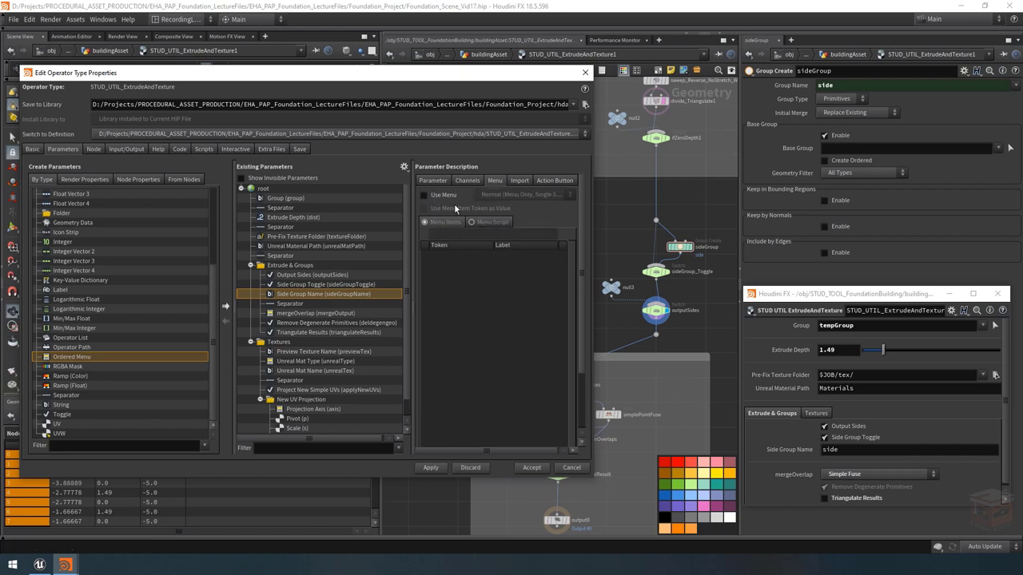
{"action": "left_click", "coordinate": [428, 183]}
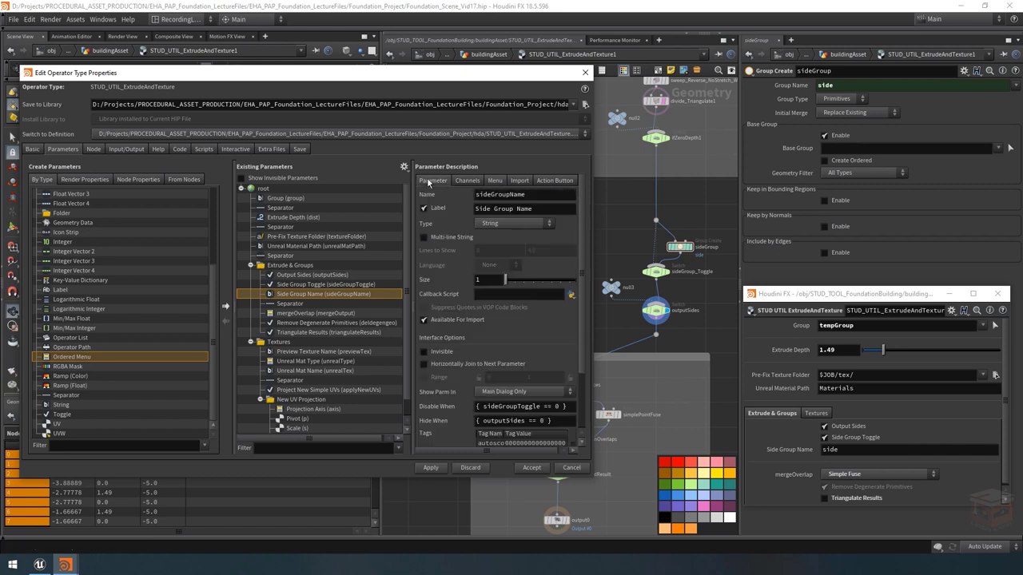
{"action": "left_click", "coordinate": [531, 468]}
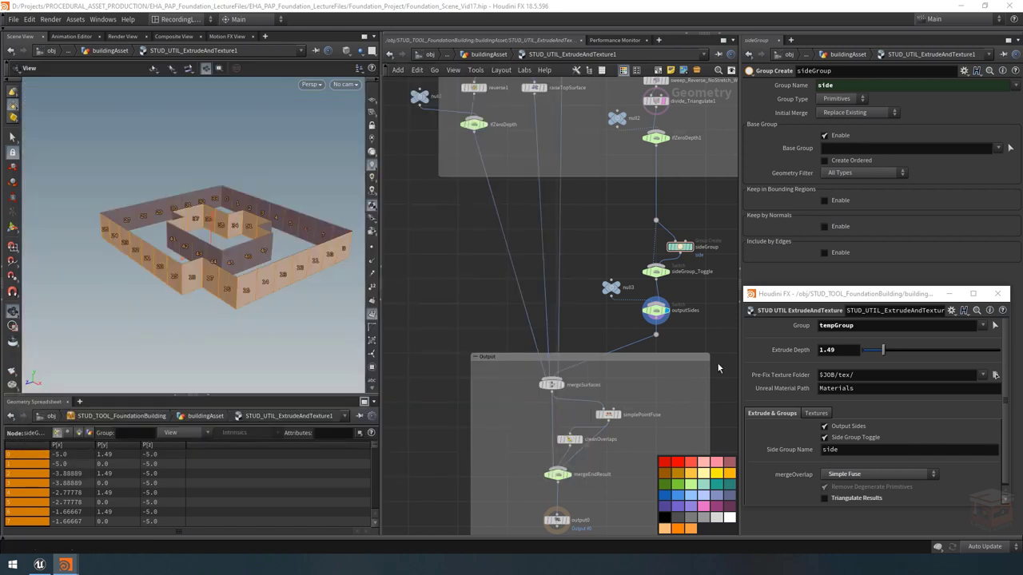
{"action": "left_click", "coordinate": [848, 437]}
{"action": "left_click", "coordinate": [846, 438]}
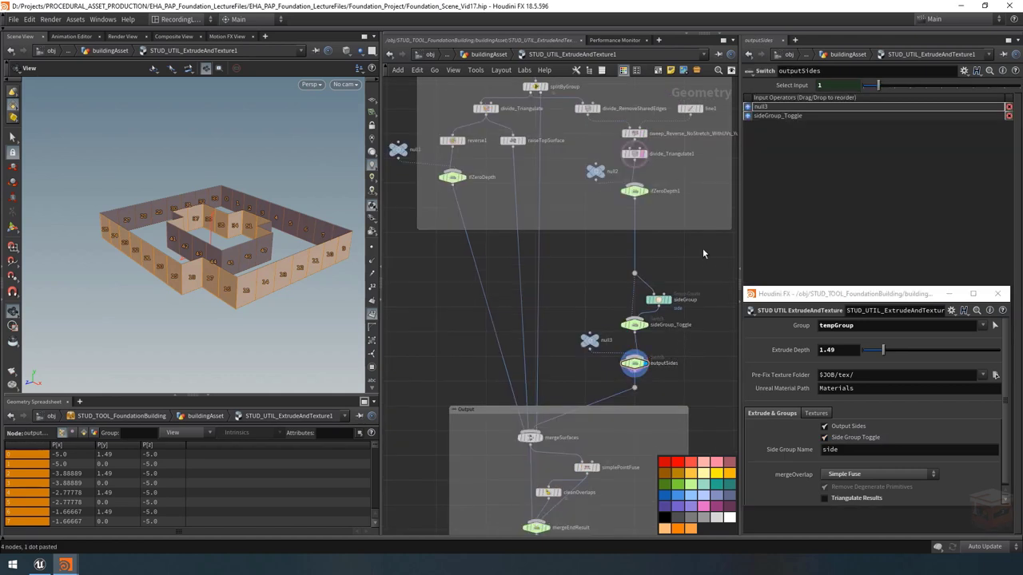
Duplicate the side group, toggle switch, output switch, null and dot nodes, placing the copies below ifZeroDepth
{"action": "left_click_drag", "start_coordinate": [703, 253], "coordinate": [557, 388]}
{"action": "key", "text": "ctrl+c"}
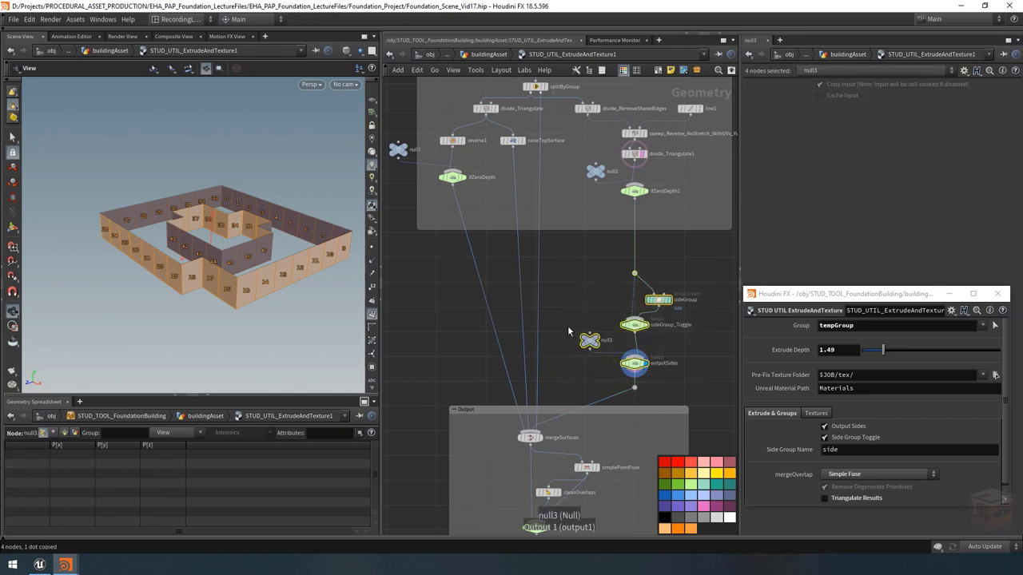
{"action": "key", "text": "ctrl+v"}
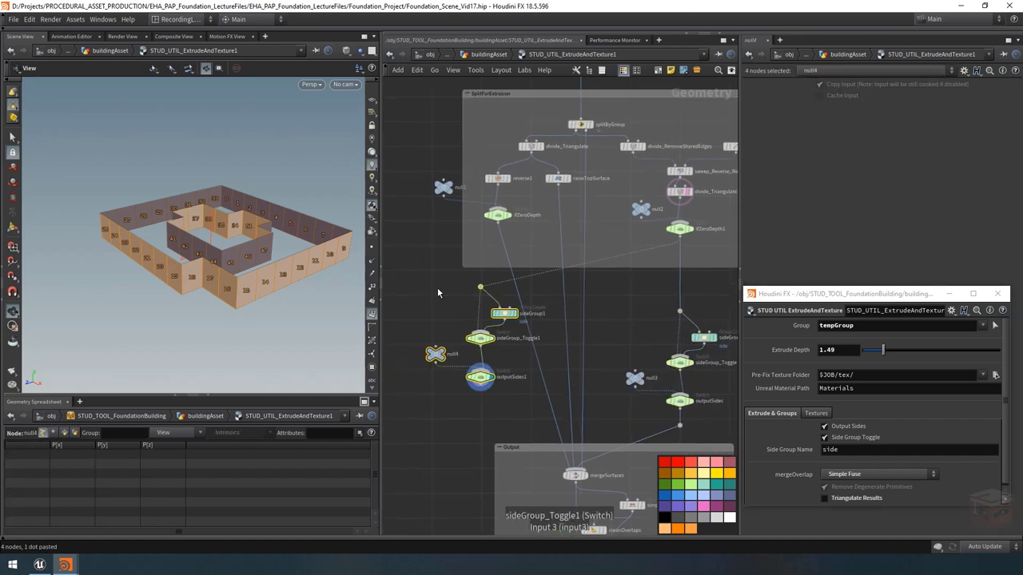
{"action": "left_click", "coordinate": [438, 293]}
{"action": "scroll", "coordinate": [495, 275], "scroll_direction": "down", "scroll_amount": 3}
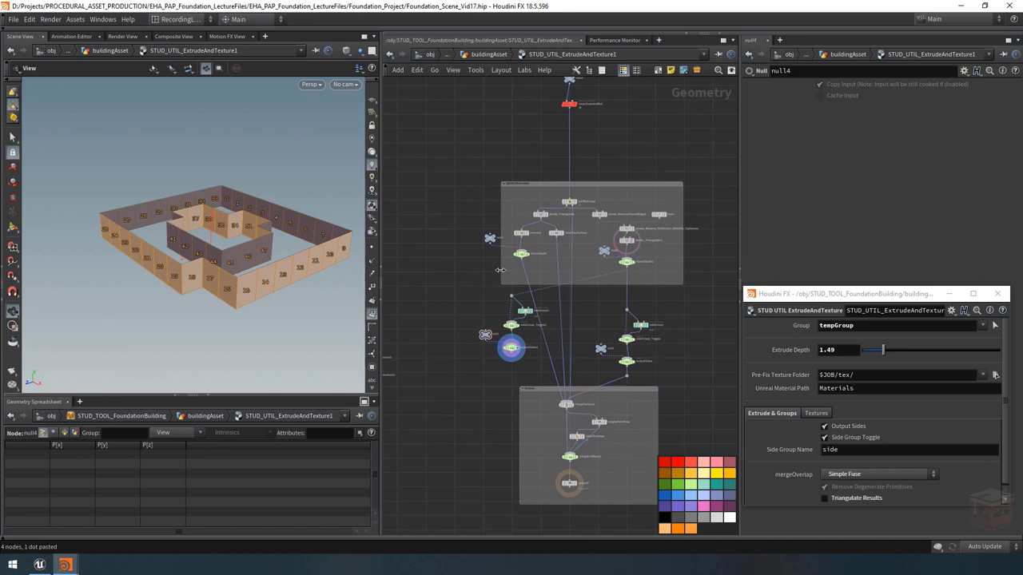
Spread out the divide, reverse, ifZeroDepth, null and raiseTopSurface nodes within the SplitForExtrusion box
{"action": "left_click_drag", "start_coordinate": [501, 209], "coordinate": [406, 264]}
{"action": "left_click", "coordinate": [490, 237]}
{"action": "left_click", "coordinate": [438, 279]}
{"action": "mouse_move", "coordinate": [522, 247]}
{"action": "left_mouse_down"}
{"action": "mouse_move", "coordinate": [484, 226]}
{"action": "mouse_move", "coordinate": [518, 242]}
{"action": "left_mouse_up"}
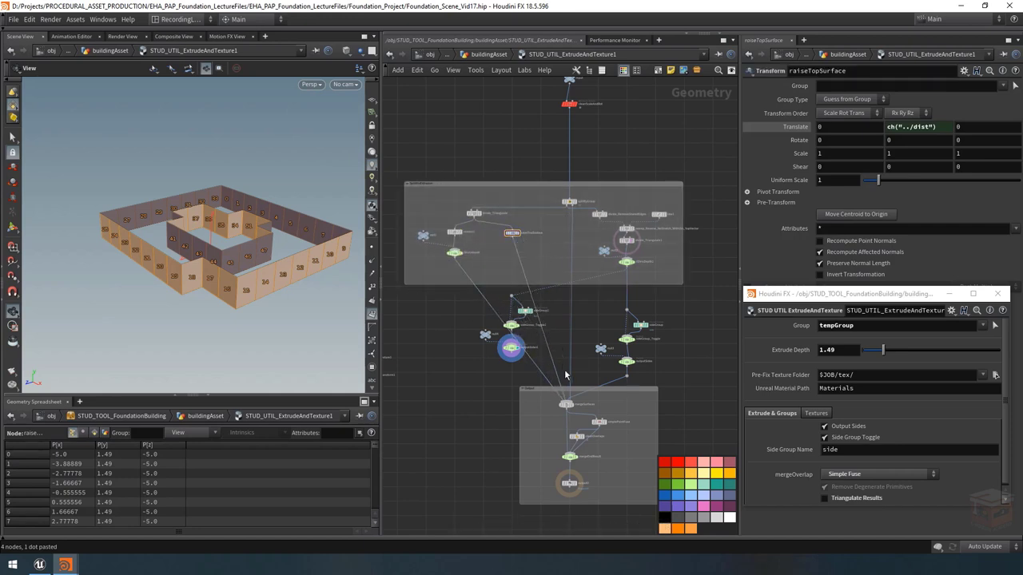
{"action": "scroll", "coordinate": [527, 294], "scroll_direction": "up", "scroll_amount": 3}
{"action": "middle_click_drag", "start_coordinate": [583, 262], "coordinate": [634, 271]}
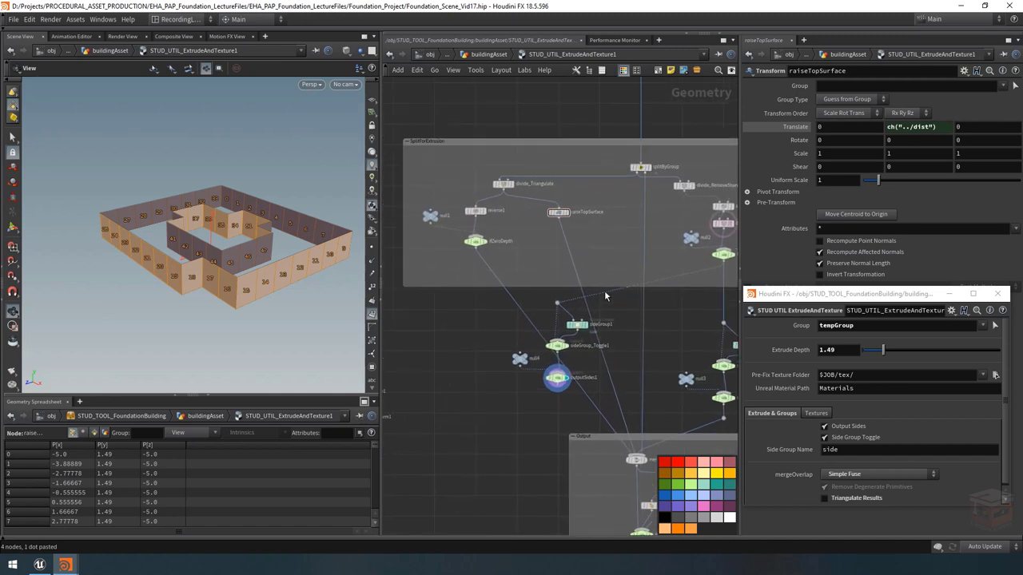
Wire raiseTopSurface into the dot of the duplicated side group branch, and connect outputSides1 to mergeSurfaces in place of the direct wire
{"action": "left_click_drag", "start_coordinate": [605, 291], "coordinate": [559, 231]}
{"action": "left_click", "coordinate": [556, 303]}
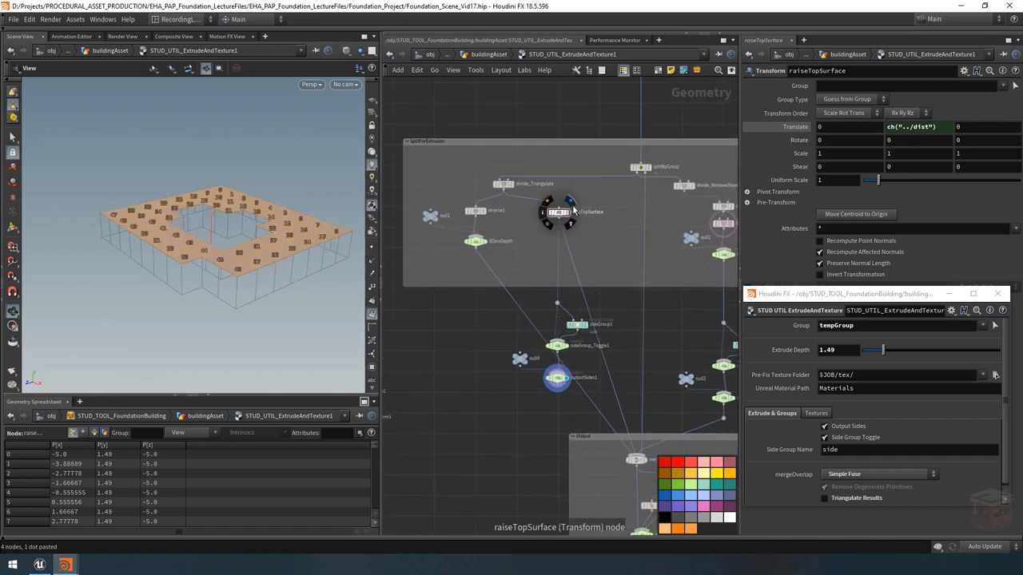
{"action": "left_click", "coordinate": [581, 317]}
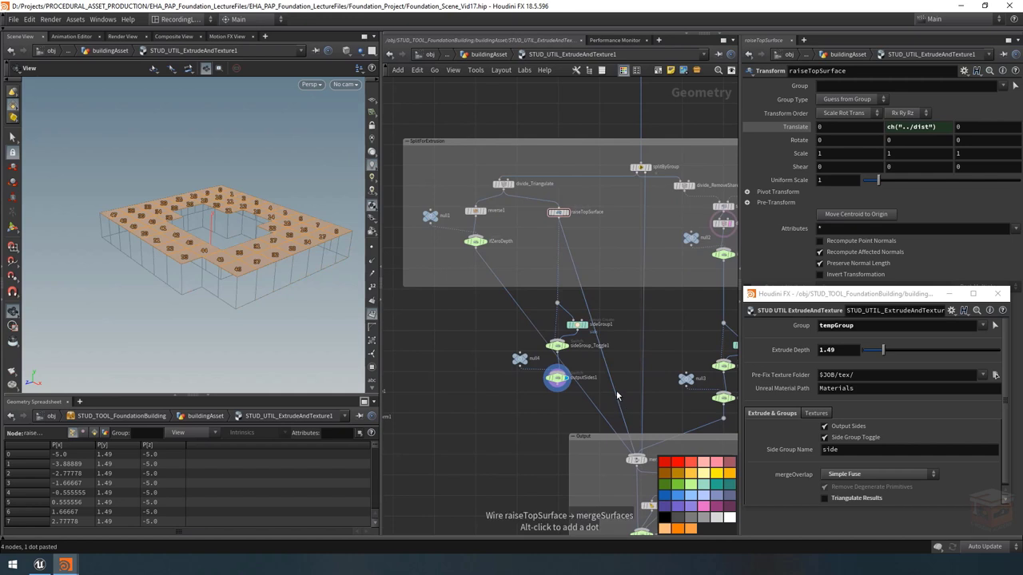
{"action": "left_click", "coordinate": [559, 397]}
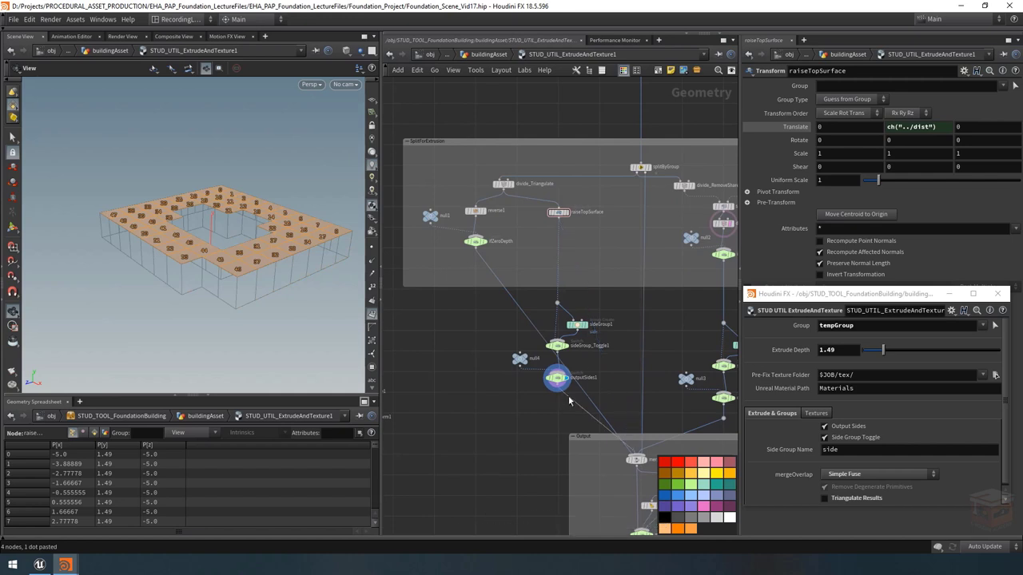
Duplicate the outputSides1 branch nodes and wire the copy between ifZeroDepth and mergeSurfaces, placing it below ifZeroDepth
{"action": "left_click_drag", "start_coordinate": [611, 298], "coordinate": [491, 407]}
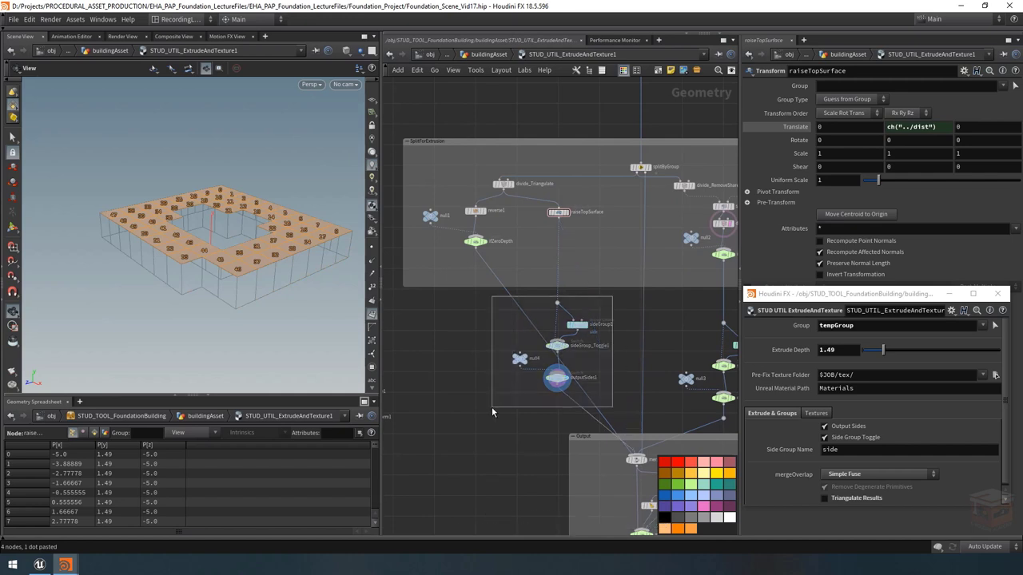
{"action": "key", "text": "ctrl+c"}
{"action": "key", "text": "ctrl+v"}
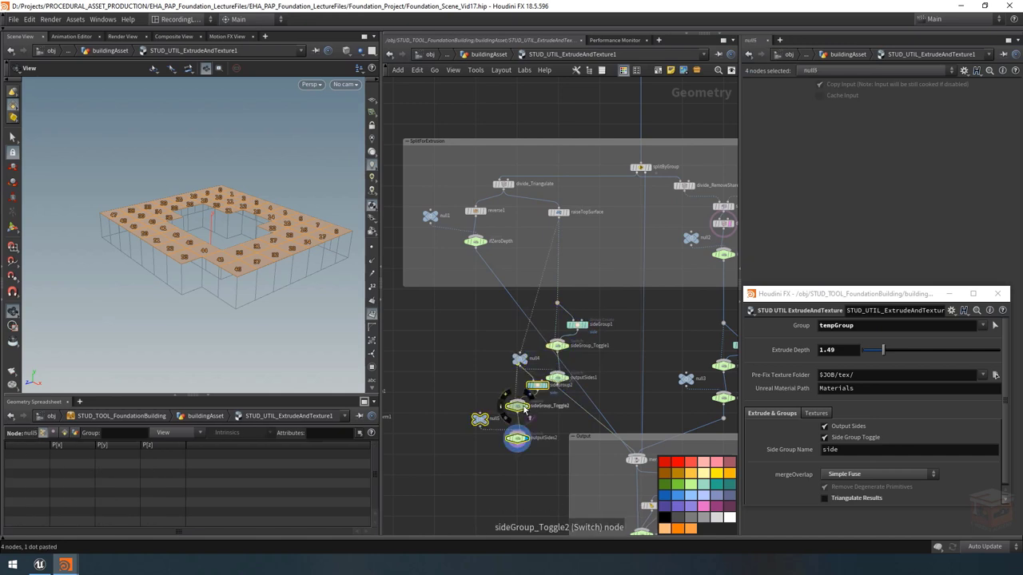
{"action": "left_click_drag", "start_coordinate": [468, 302], "coordinate": [476, 249]}
{"action": "left_click_drag", "start_coordinate": [587, 403], "coordinate": [452, 405]}
{"action": "left_click_drag", "start_coordinate": [406, 308], "coordinate": [512, 411]}
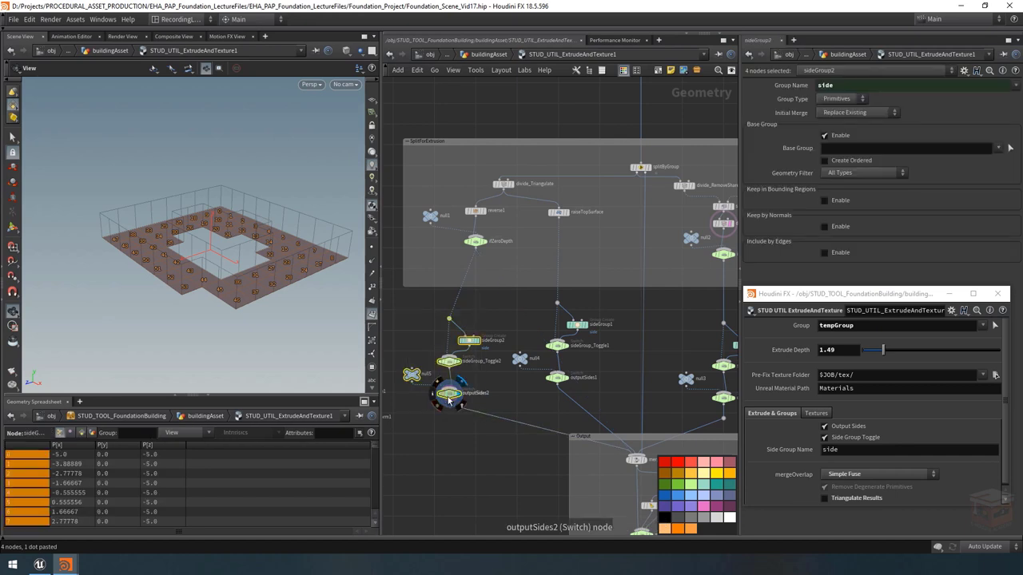
Line up the two duplicated branches below ifZeroDepth and raiseTopSurface
{"action": "left_click_drag", "start_coordinate": [449, 400], "coordinate": [451, 399]}
{"action": "left_click_drag", "start_coordinate": [606, 299], "coordinate": [564, 402]}
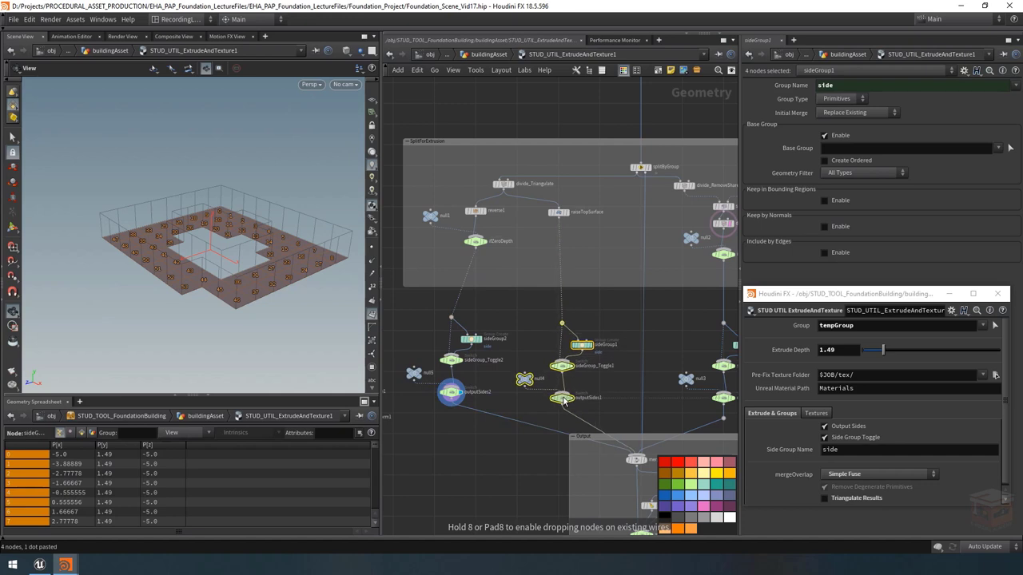
{"action": "left_click", "coordinate": [514, 321]}
{"action": "scroll", "coordinate": [497, 304], "scroll_direction": "down", "scroll_amount": 3}
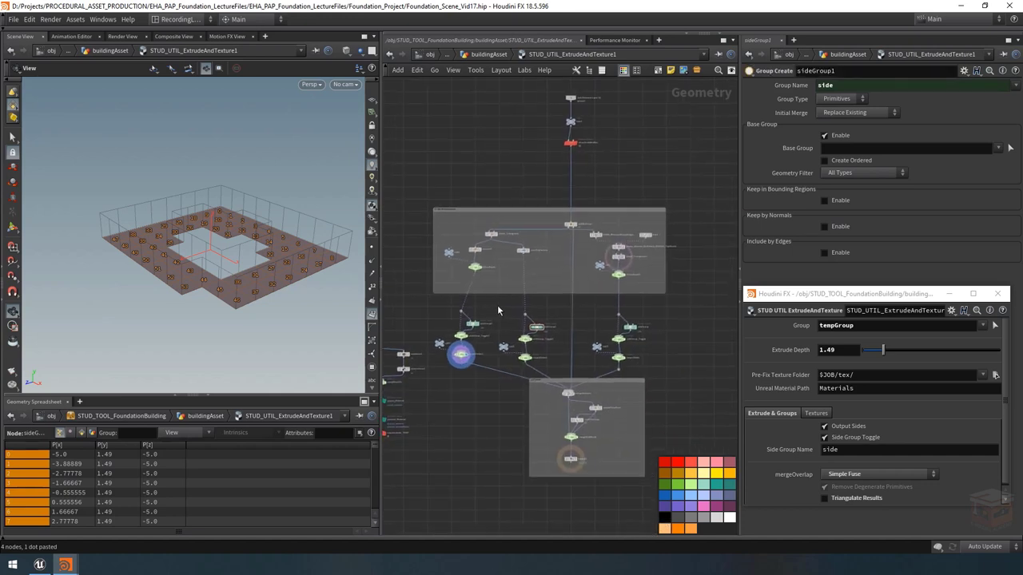
Rename the group, toggle switch and output switch below raiseTopSurface to TopGroup, topGroup_Toggle and outputTop
{"action": "scroll", "coordinate": [465, 347], "scroll_direction": "up", "scroll_amount": 5}
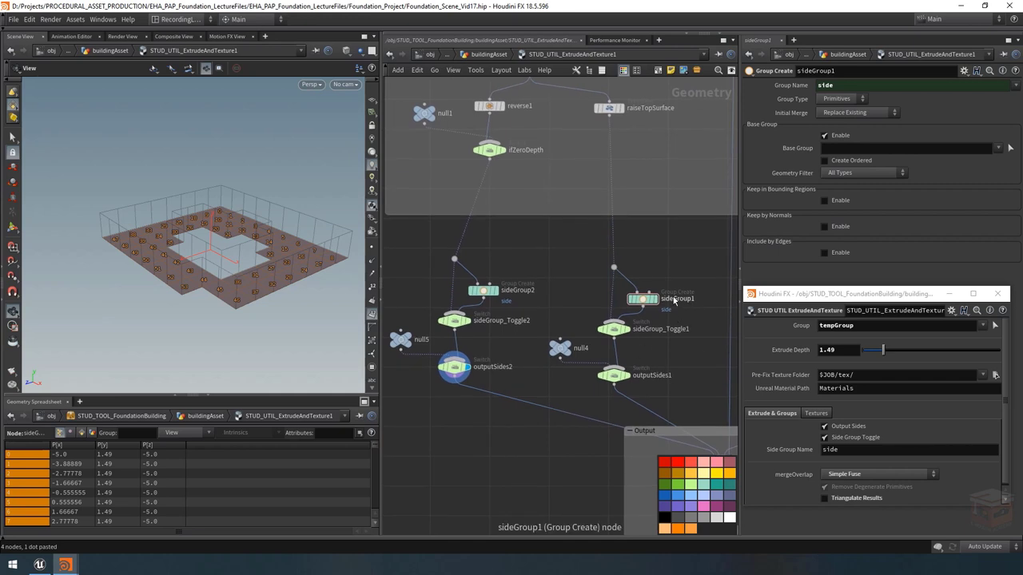
{"action": "double_click", "coordinate": [674, 300]}
{"action": "type", "text": "TopGroup"}
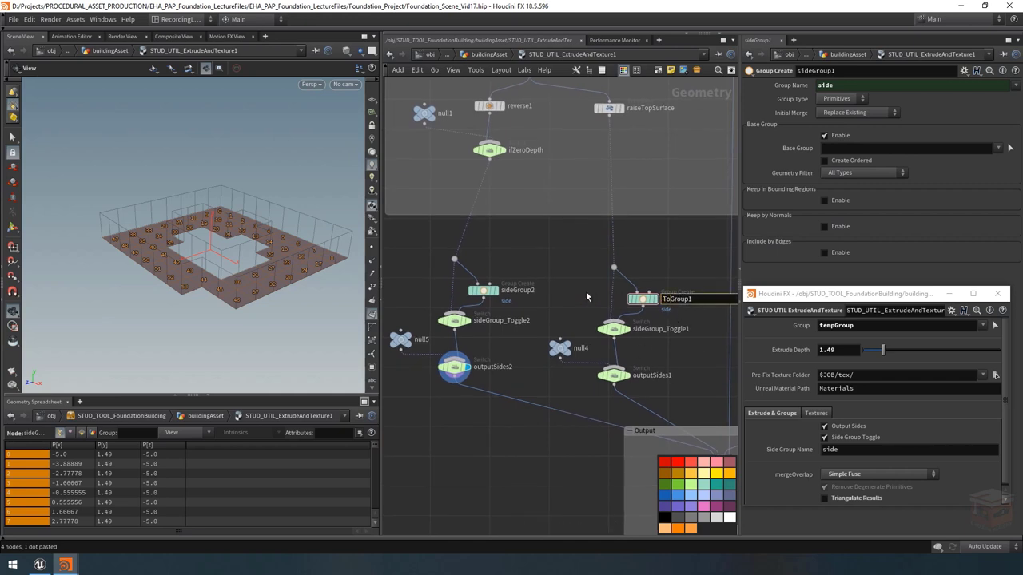
{"action": "key", "text": "Return"}
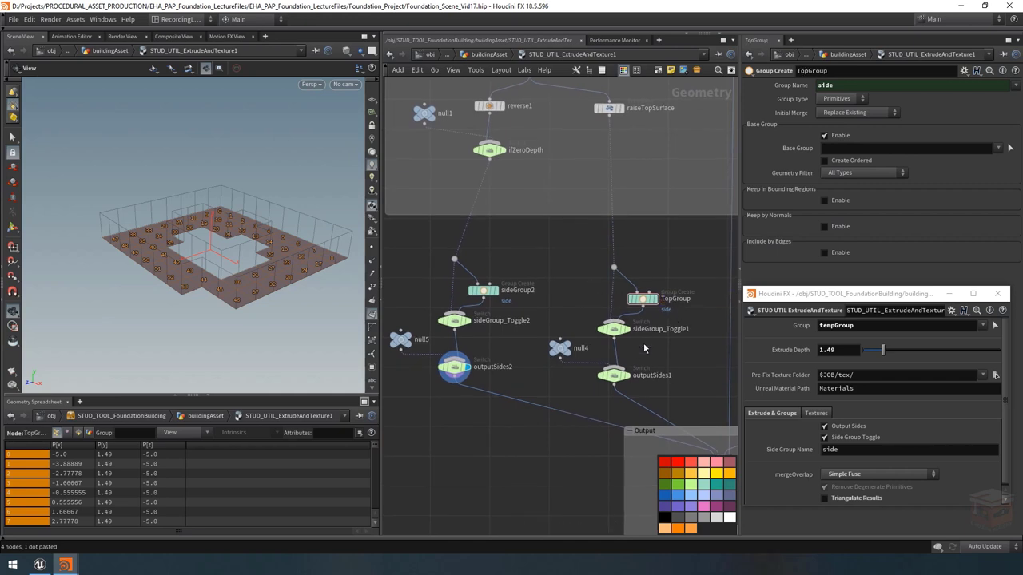
{"action": "double_click", "coordinate": [660, 329]}
{"action": "type", "text": "top"}
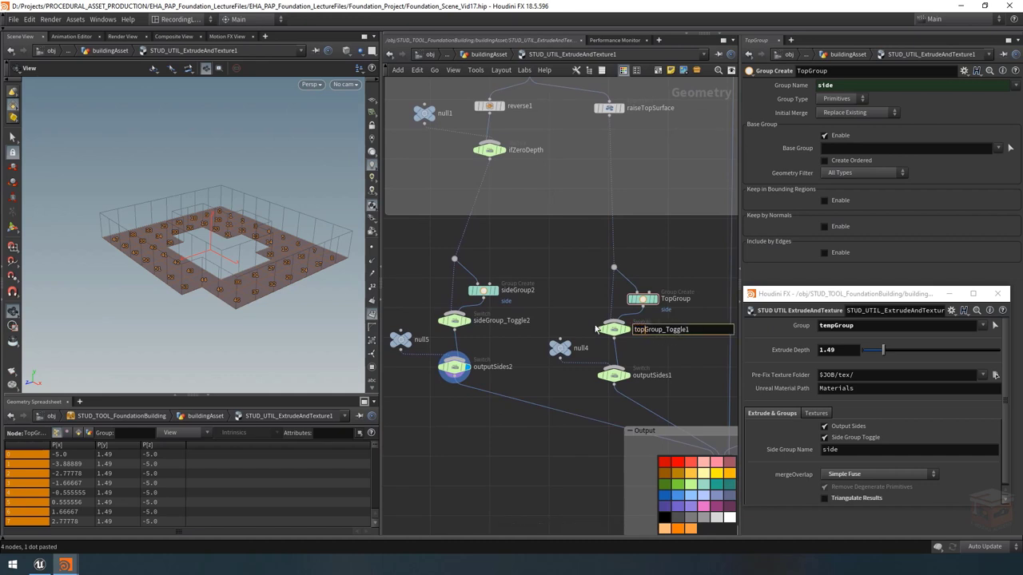
{"action": "key", "text": "Return"}
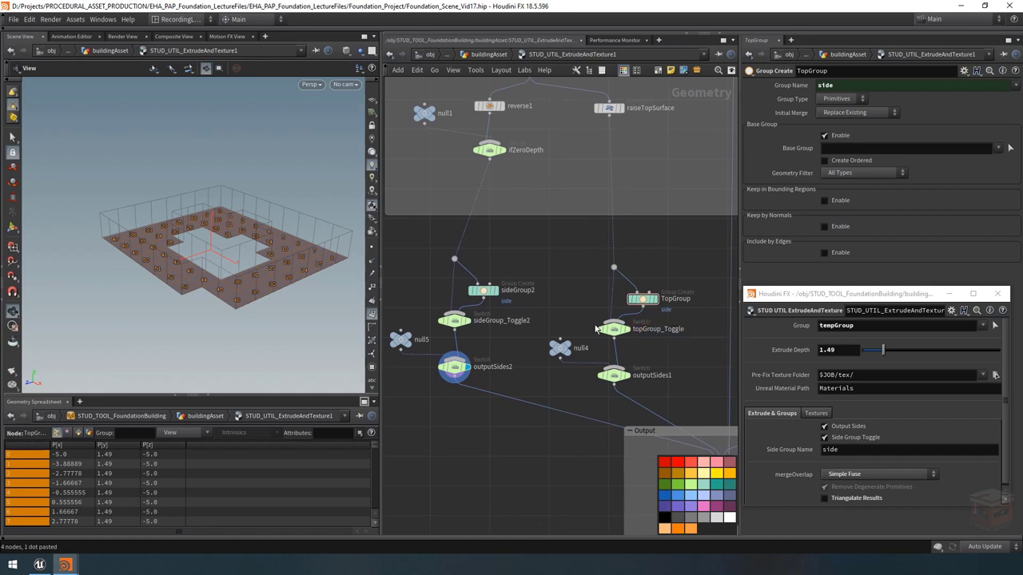
{"action": "double_click", "coordinate": [655, 375]}
{"action": "left_click_drag", "start_coordinate": [654, 376], "coordinate": [674, 373]}
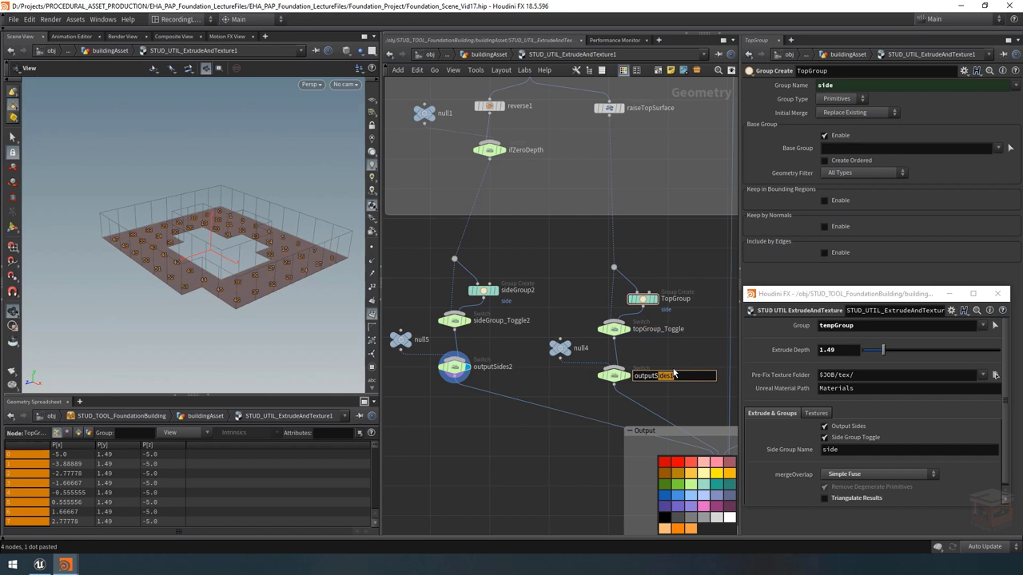
{"action": "key", "text": "BackSpace"}
{"action": "type", "text": "Top"}
{"action": "key", "text": "Return"}
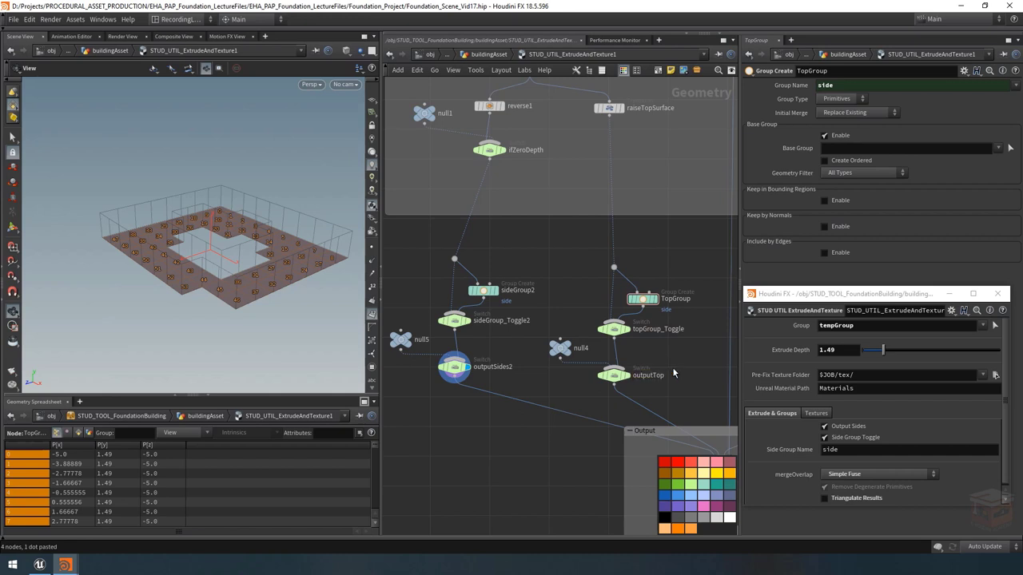
Rename the group and toggle switch below ifZeroDepth to bottomGroup and bottomGroup_Toggle
{"action": "middle_click_drag", "start_coordinate": [540, 270], "coordinate": [574, 263]}
{"action": "left_click", "coordinate": [547, 284]}
{"action": "left_click_drag", "start_coordinate": [551, 284], "coordinate": [506, 285]}
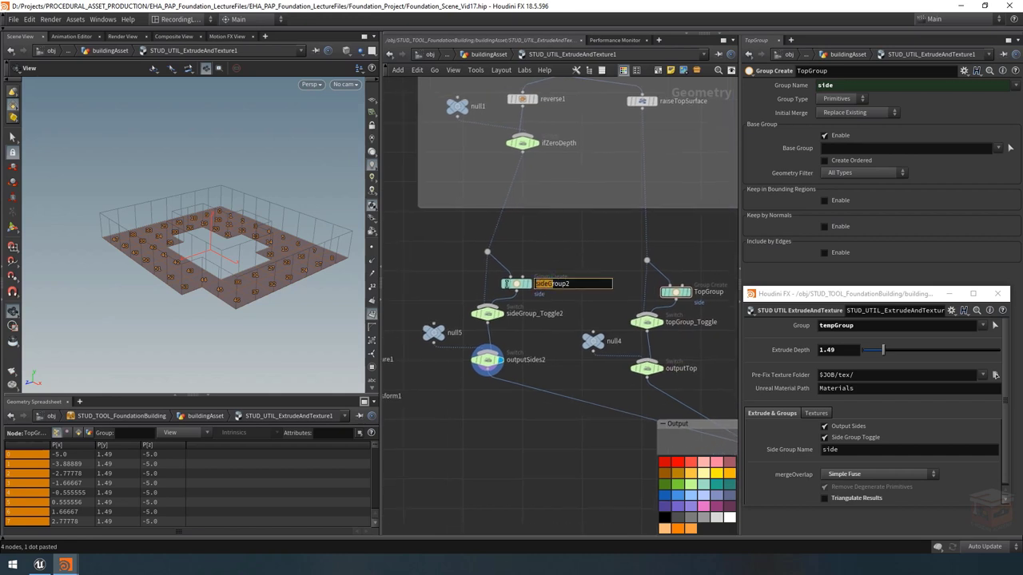
{"action": "type", "text": "bottom"}
{"action": "key", "text": "Return"}
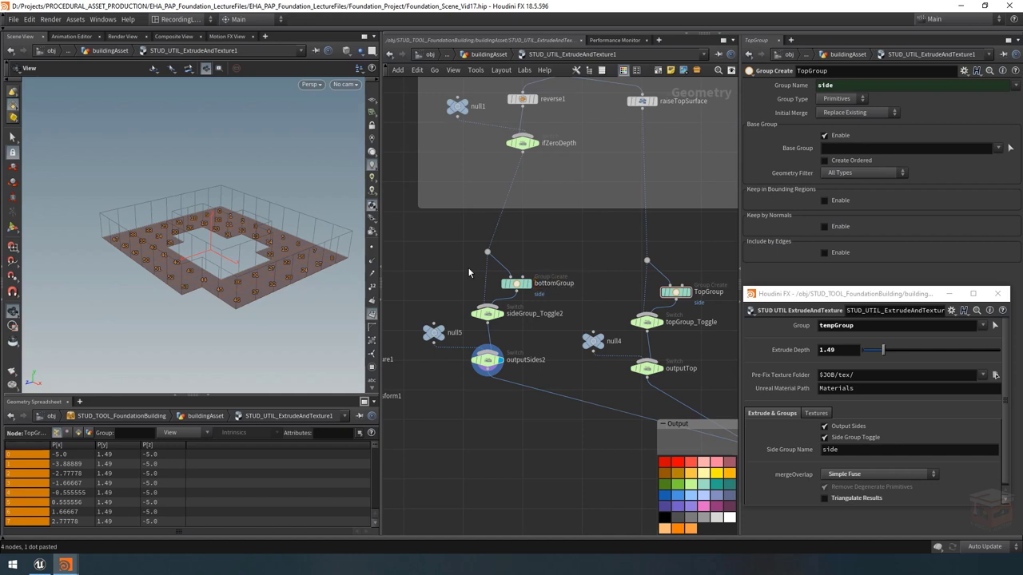
{"action": "double_click", "coordinate": [535, 314]}
{"action": "left_click_drag", "start_coordinate": [520, 314], "coordinate": [451, 310]}
{"action": "type", "text": "bottom"}
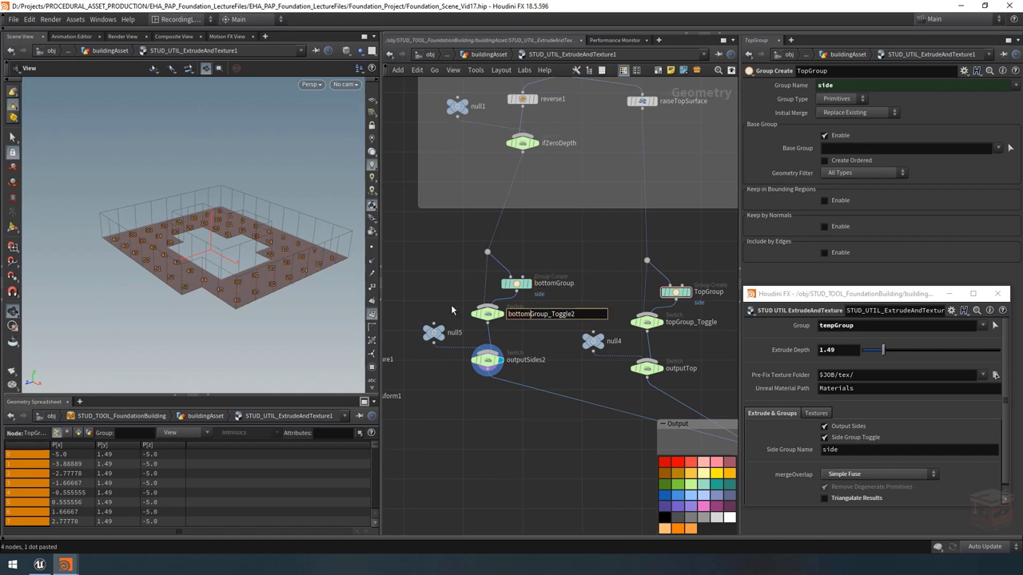
{"action": "key", "text": "Delete"}
{"action": "type", "text": "G"}
{"action": "key", "text": "Return"}
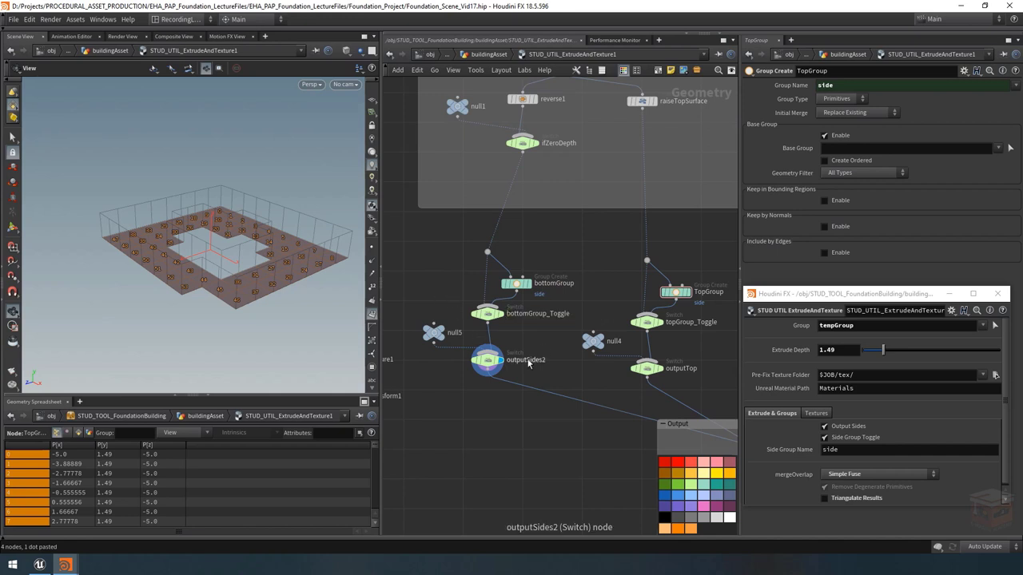
Rename the output switch below bottomGroup_Toggle to outputBottom
{"action": "double_click", "coordinate": [528, 360]}
{"action": "left_click_drag", "start_coordinate": [528, 361], "coordinate": [577, 358]}
{"action": "type", "text": "Bottom"}
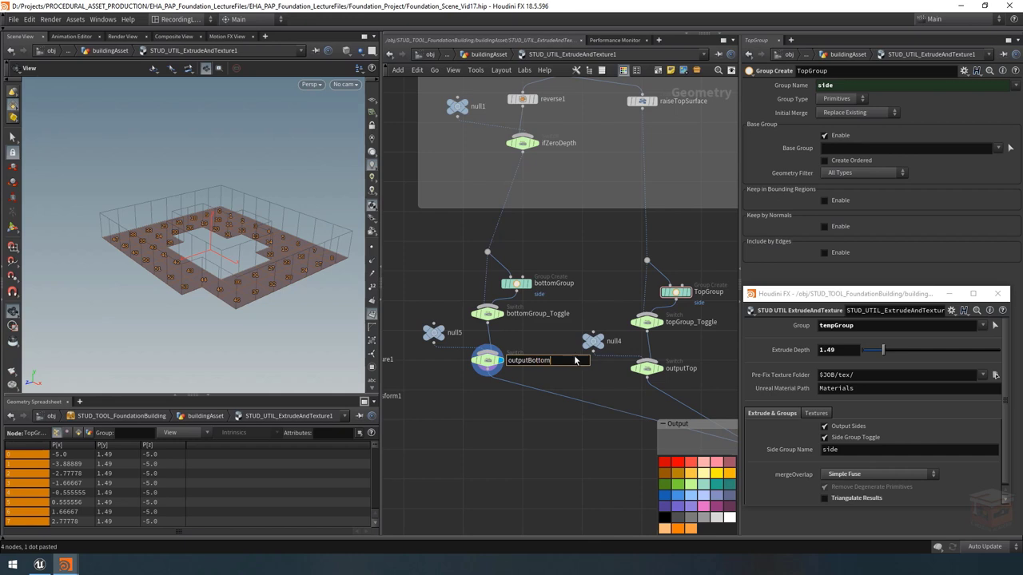
{"action": "key", "text": "Return"}
Move null1, reverse1 and ifZeroDepth into line above the bottomGroup branch
{"action": "scroll", "coordinate": [547, 353], "scroll_direction": "down", "scroll_amount": 2}
{"action": "middle_click_drag", "start_coordinate": [557, 422], "coordinate": [521, 433]}
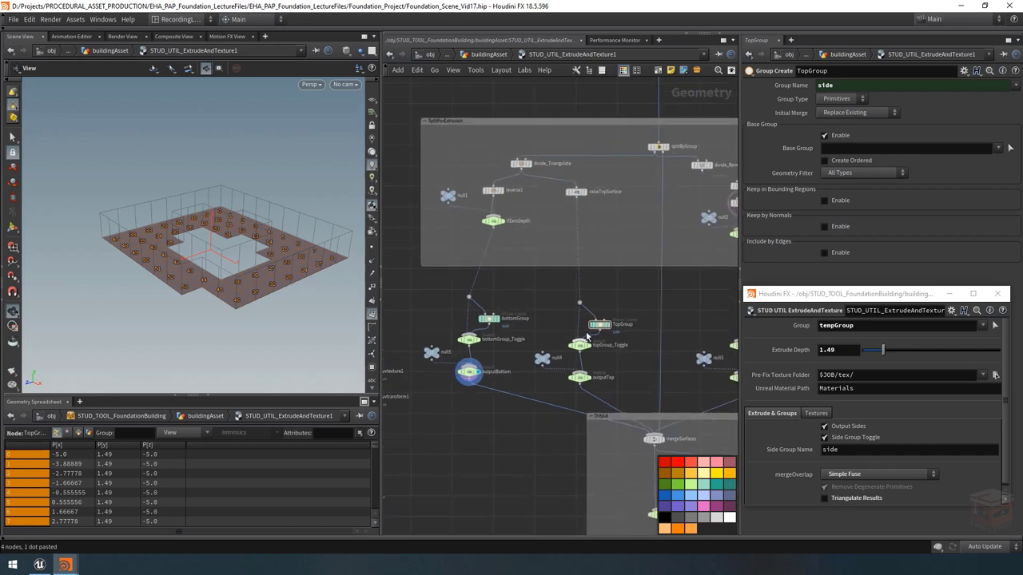
{"action": "left_click_drag", "start_coordinate": [527, 254], "coordinate": [439, 179]}
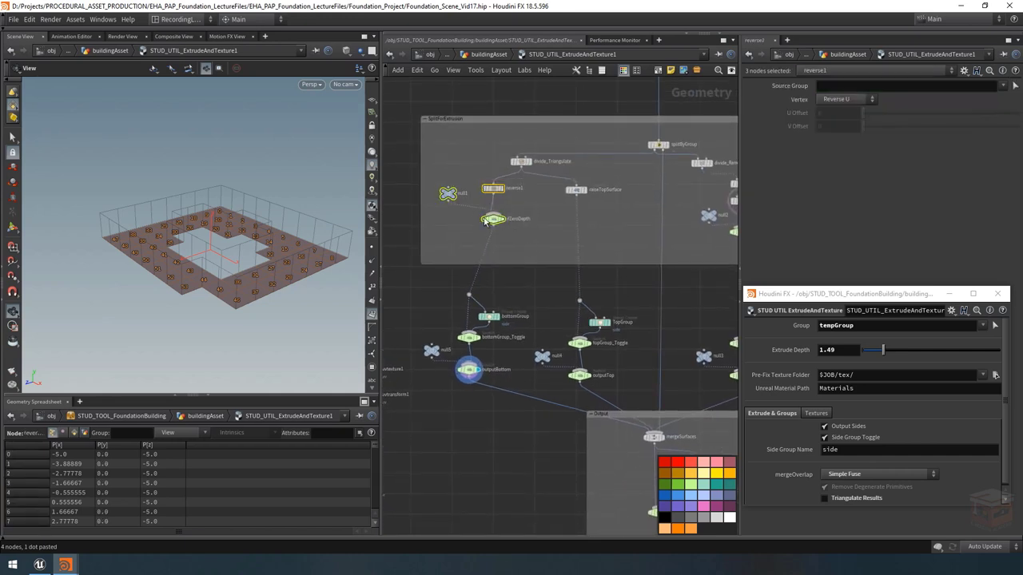
{"action": "left_click_drag", "start_coordinate": [496, 227], "coordinate": [470, 227]}
{"action": "left_click", "coordinate": [524, 240]}
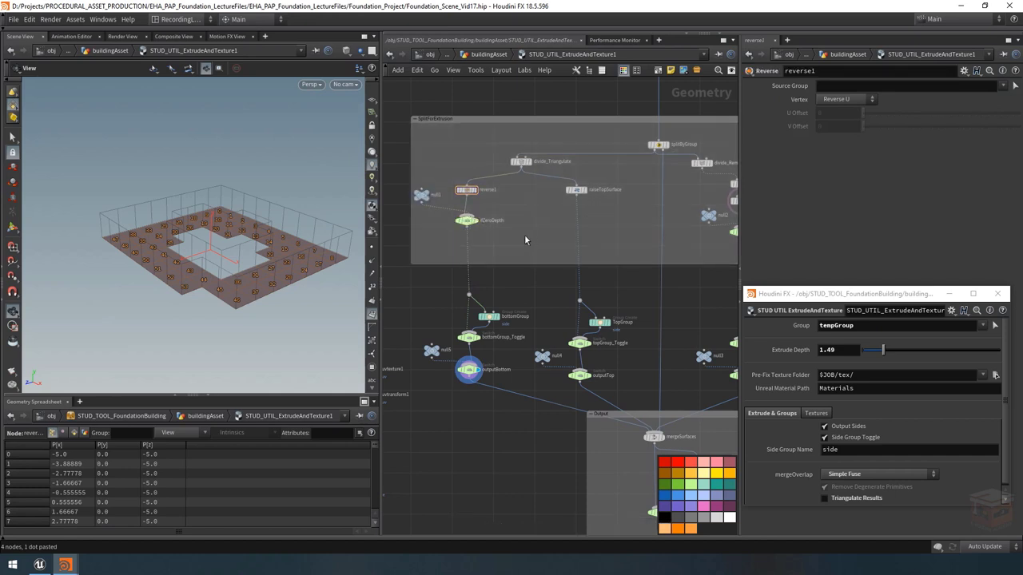
In the asset's type properties, duplicate Output Sides, Side Group Toggle, Side Group Name and their separator twice under Extrude & Groups
{"action": "left_click", "coordinate": [751, 310]}
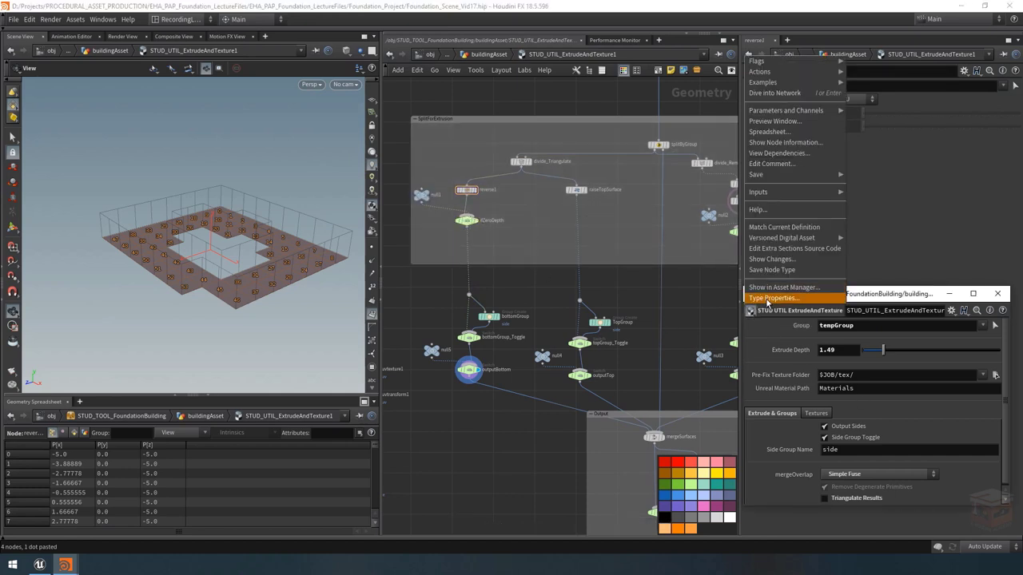
{"action": "left_click", "coordinate": [769, 298]}
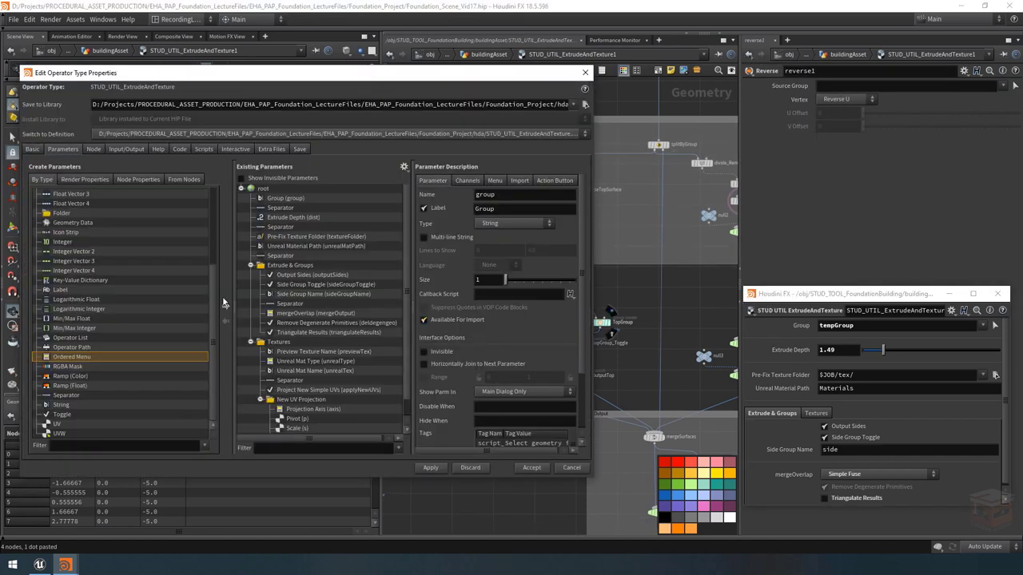
{"action": "left_click", "coordinate": [311, 275]}
{"action": "left_click", "coordinate": [303, 304], "text": "shift"}
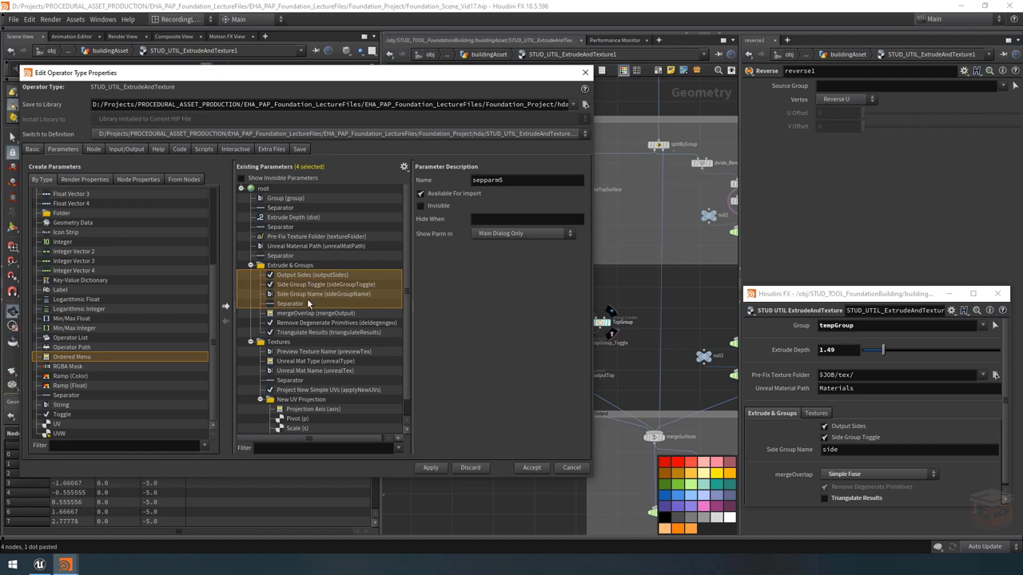
{"action": "key", "text": "ctrl+v"}
{"action": "key", "text": "ctrl+v"}
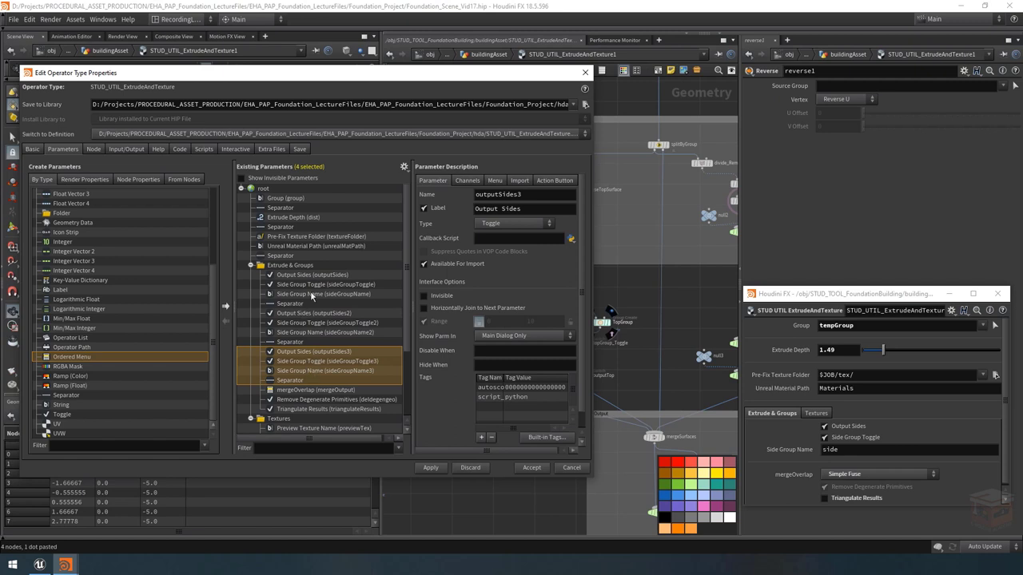
{"action": "left_click", "coordinate": [358, 314]}
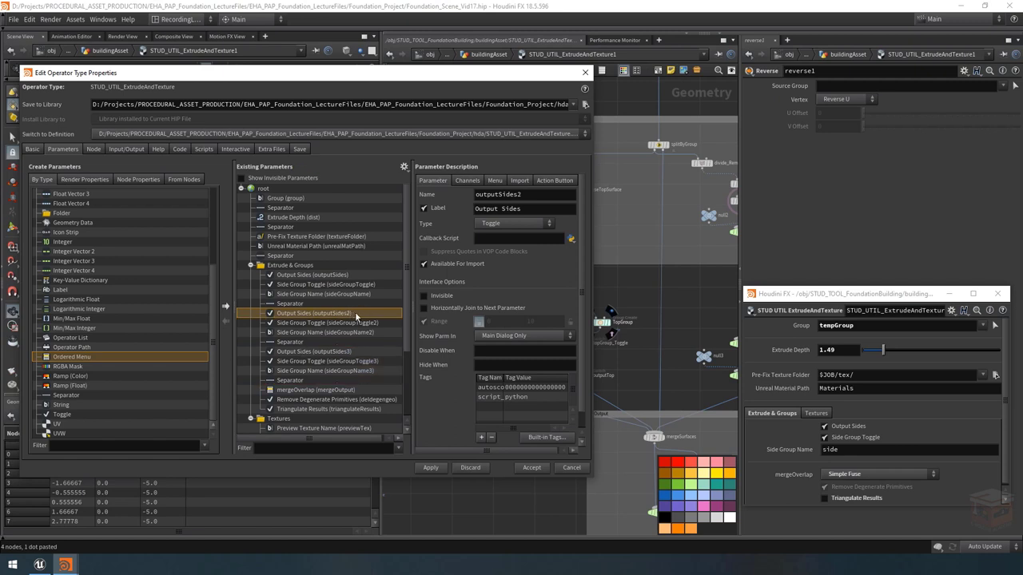
{"action": "left_click", "coordinate": [356, 351]}
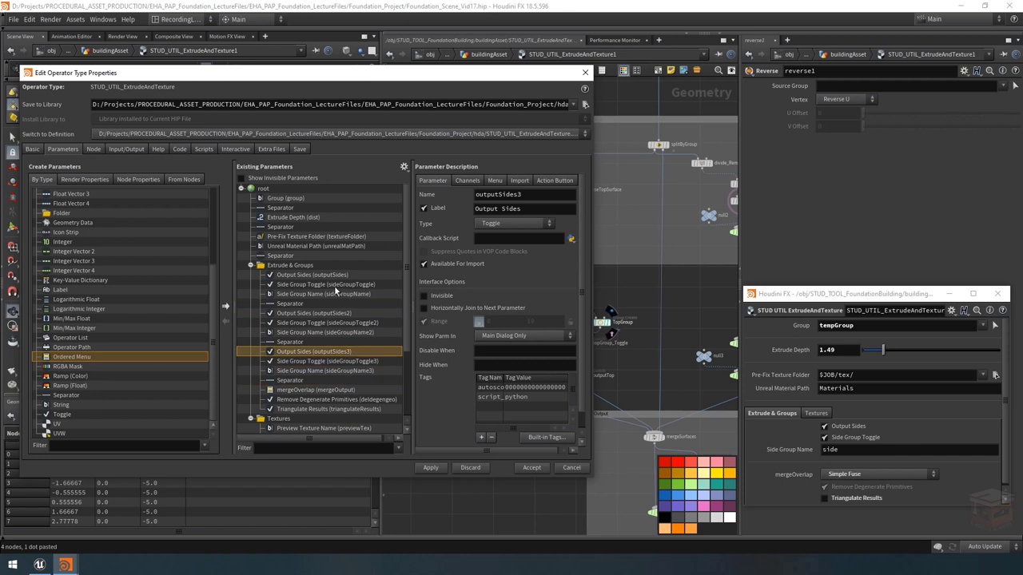
{"action": "left_click", "coordinate": [335, 276]}
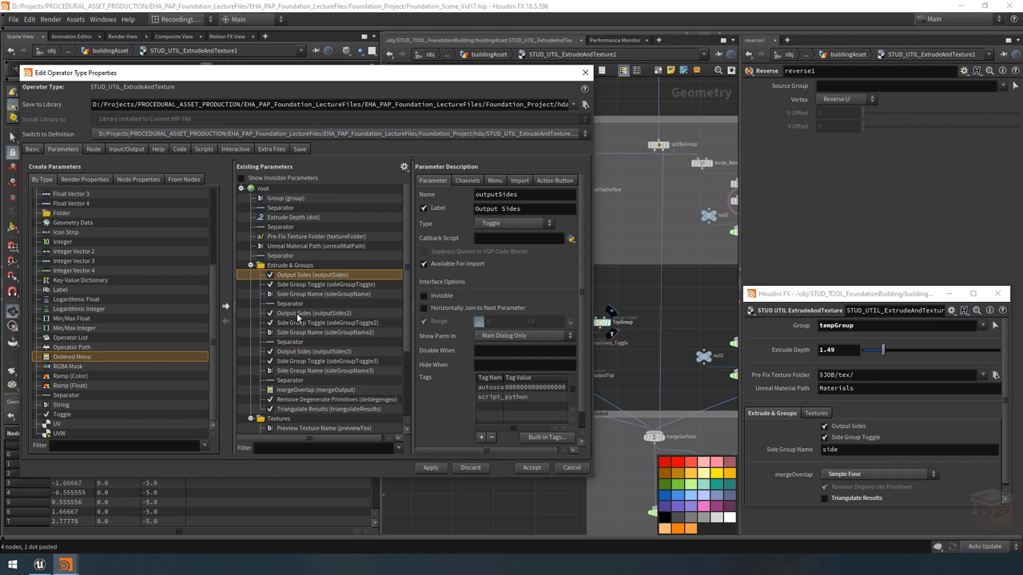
Rename the outputSides2 parameter to outputTop and label it Output Top
{"action": "left_click", "coordinate": [327, 318]}
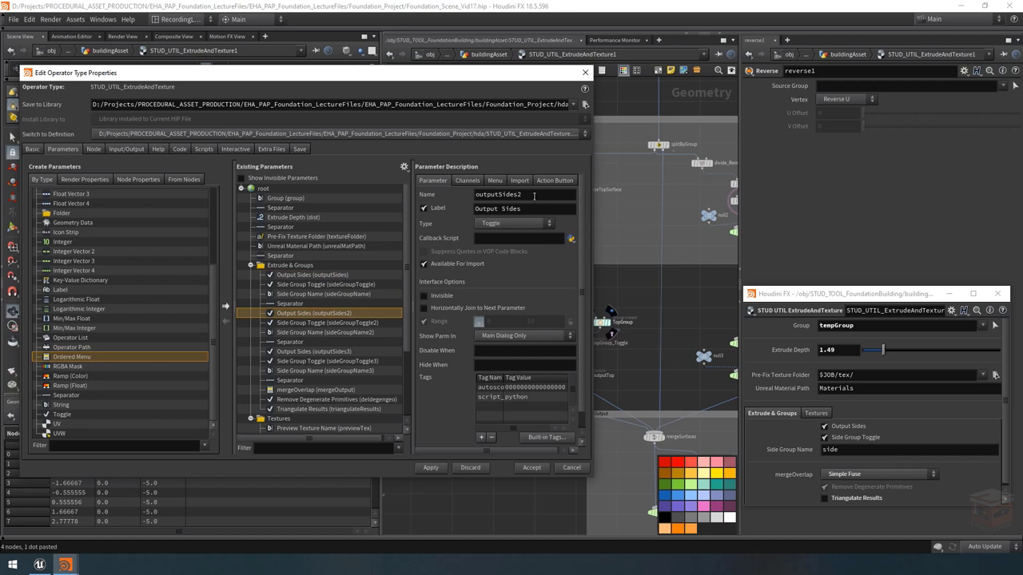
{"action": "left_click", "coordinate": [534, 195]}
{"action": "key", "text": "BackSpace"}
{"action": "key", "text": "BackSpace"}
{"action": "key", "text": "BackSpace"}
{"action": "key", "text": "BackSpace"}
{"action": "key", "text": "BackSpace"}
{"action": "key", "text": "BackSpace"}
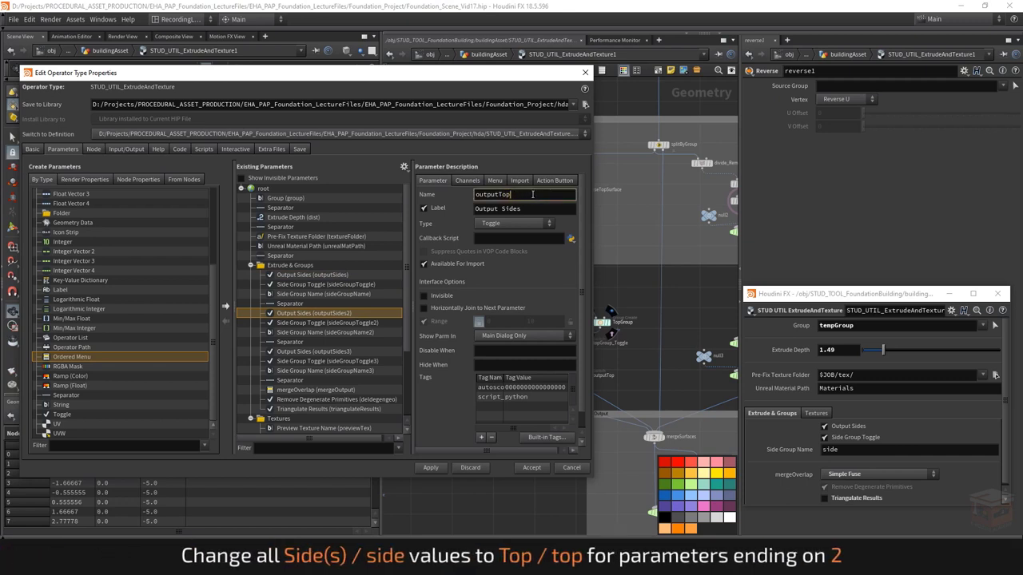
{"action": "type", "text": "Top"}
{"action": "key", "text": "Tab"}
{"action": "key", "text": "End"}
{"action": "key", "text": "BackSpace"}
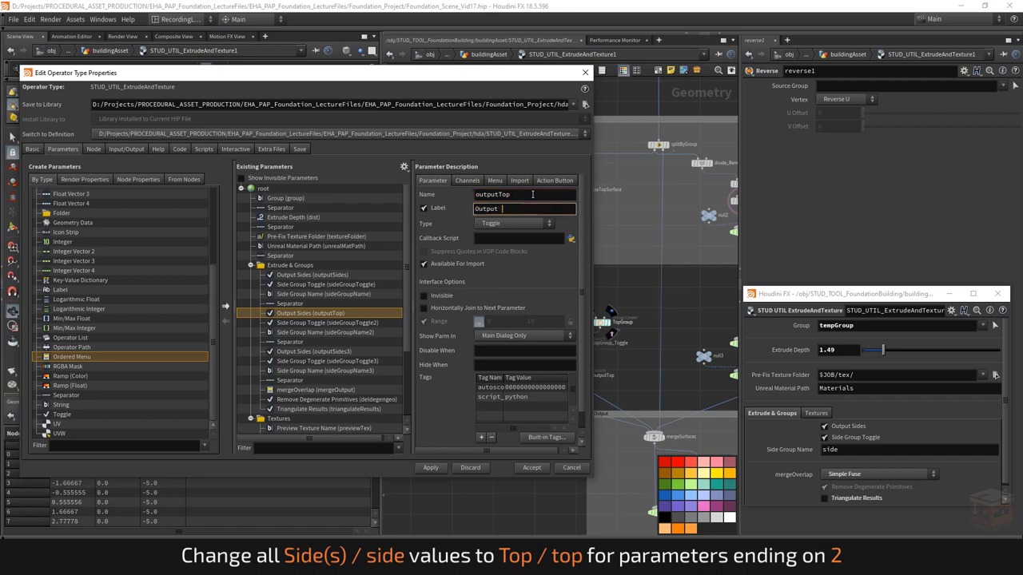
{"action": "type", "text": "Top"}
{"action": "key", "text": "Return"}
Rename the sideGroupToggle2 parameter to topGroupToggle and label it Top Group Toggle
{"action": "left_click", "coordinate": [326, 323]}
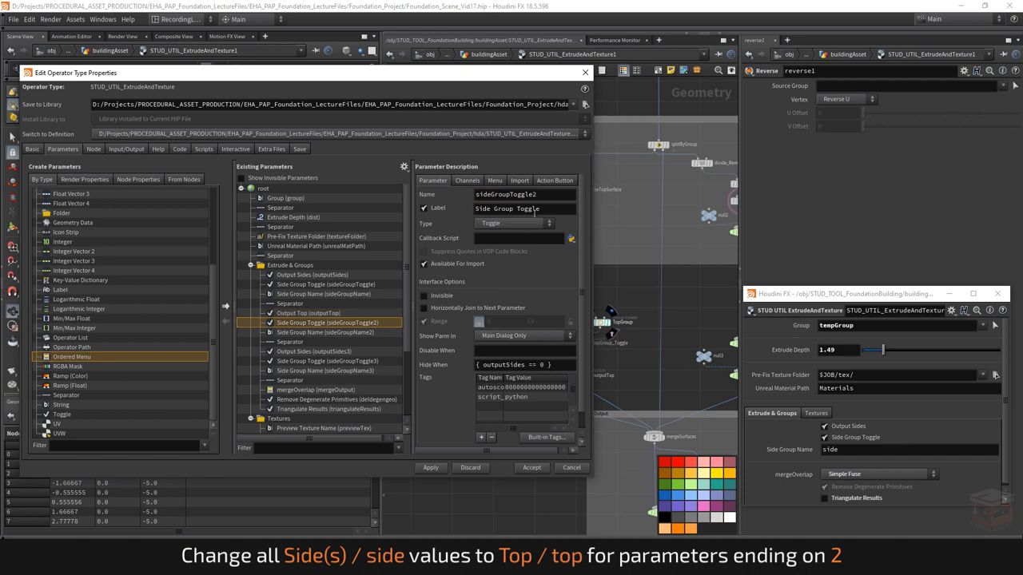
{"action": "left_click", "coordinate": [542, 194]}
{"action": "key", "text": "BackSpace"}
{"action": "left_click_drag", "start_coordinate": [490, 194], "coordinate": [445, 196]}
{"action": "type", "text": "top"}
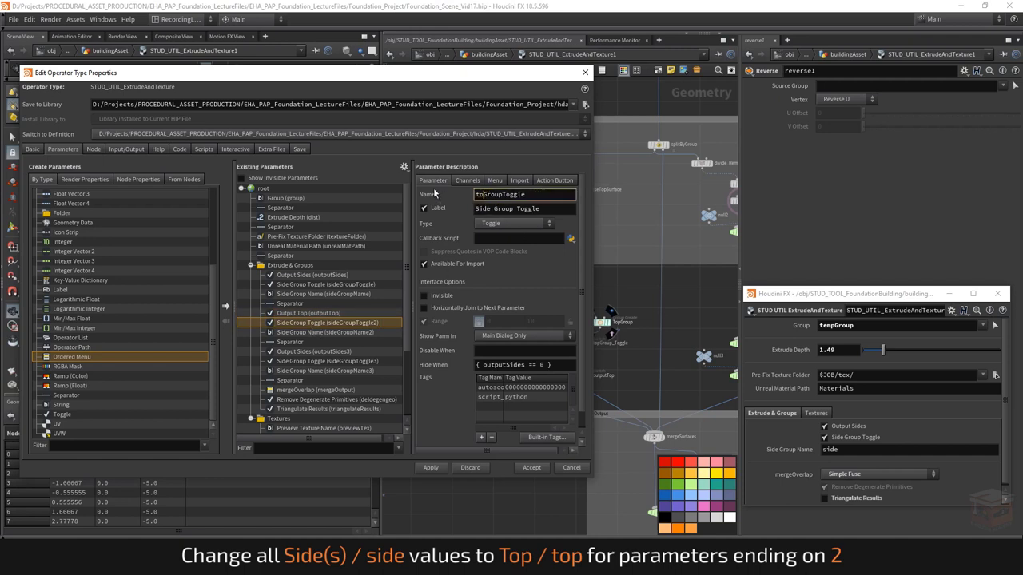
{"action": "key", "text": "Tab"}
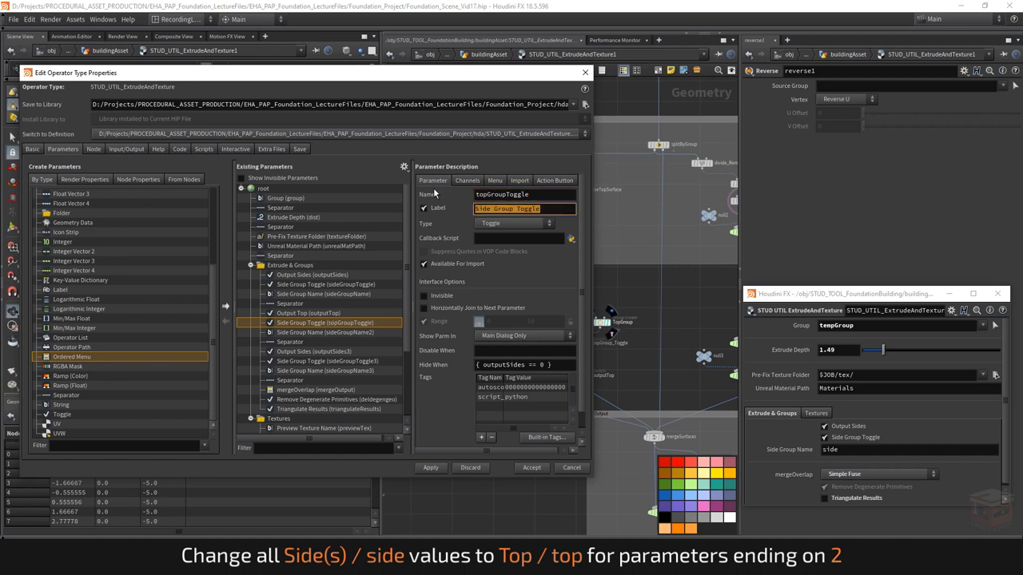
{"action": "key", "text": "Home"}
{"action": "key", "text": "Delete"}
{"action": "key", "text": "Delete"}
{"action": "key", "text": "Delete"}
{"action": "key", "text": "Delete"}
{"action": "type", "text": "Top"}
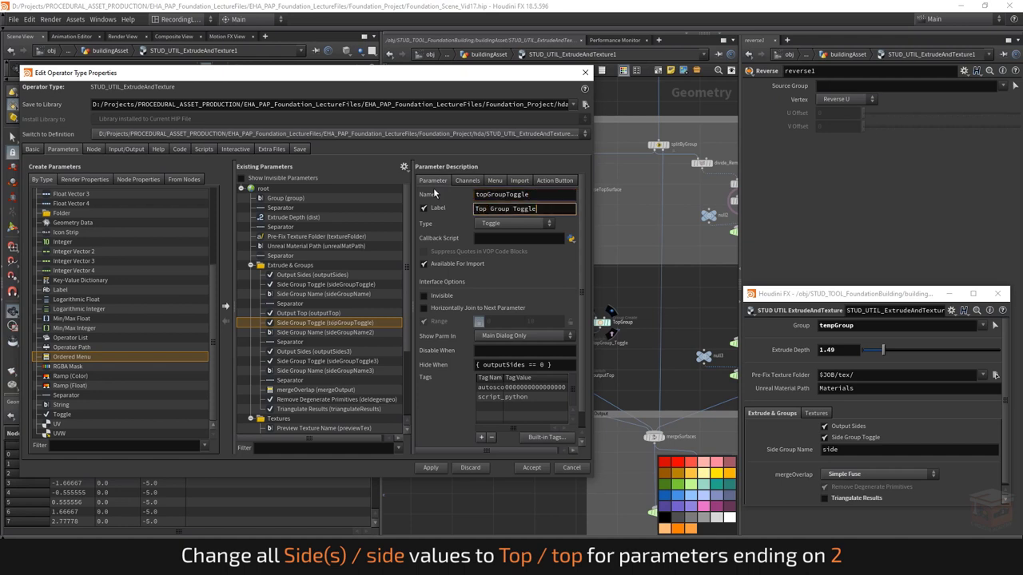
{"action": "key", "text": "Return"}
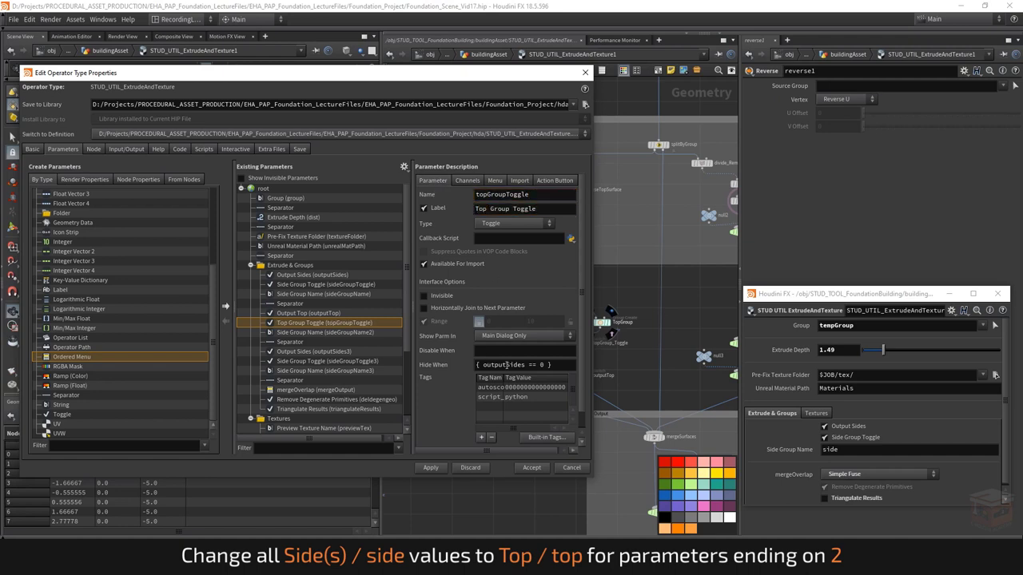
Change the Top Group Toggle's hide condition to { outputTop == 0 }
{"action": "double_click", "coordinate": [508, 365]}
{"action": "type", "text": "Top"}
{"action": "key", "text": "Return"}
Rename the sideGroupName2 parameter to topGroupName and label it Top Group Name
{"action": "left_click", "coordinate": [313, 332]}
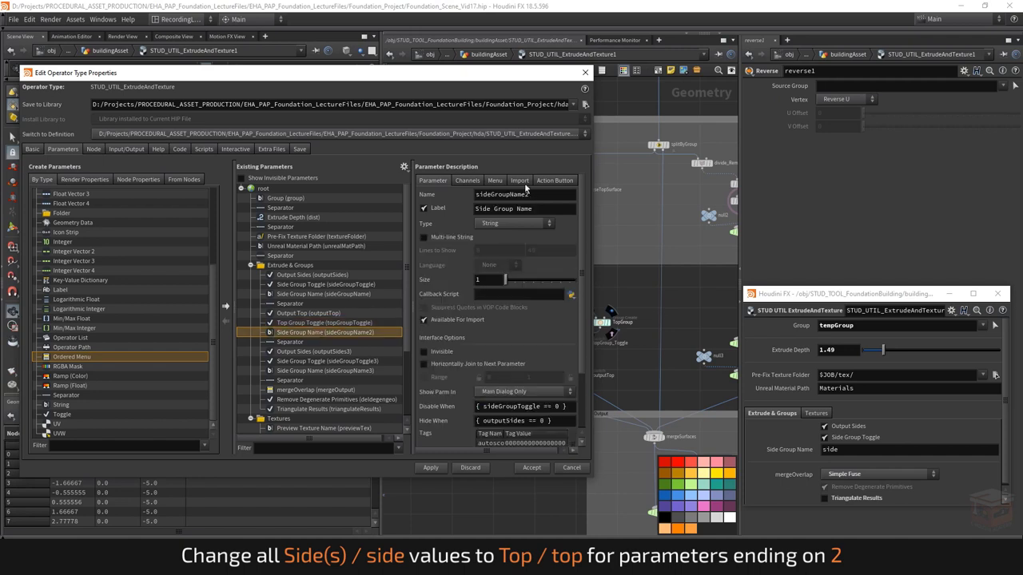
{"action": "left_click_drag", "start_coordinate": [489, 194], "coordinate": [418, 190]}
{"action": "type", "text": "top"}
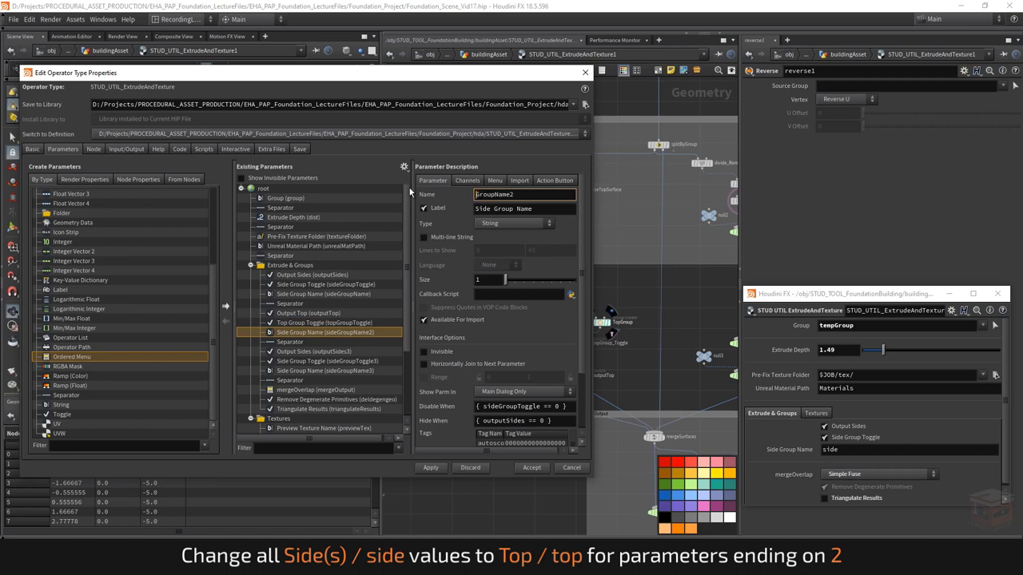
{"action": "key", "text": "Tab"}
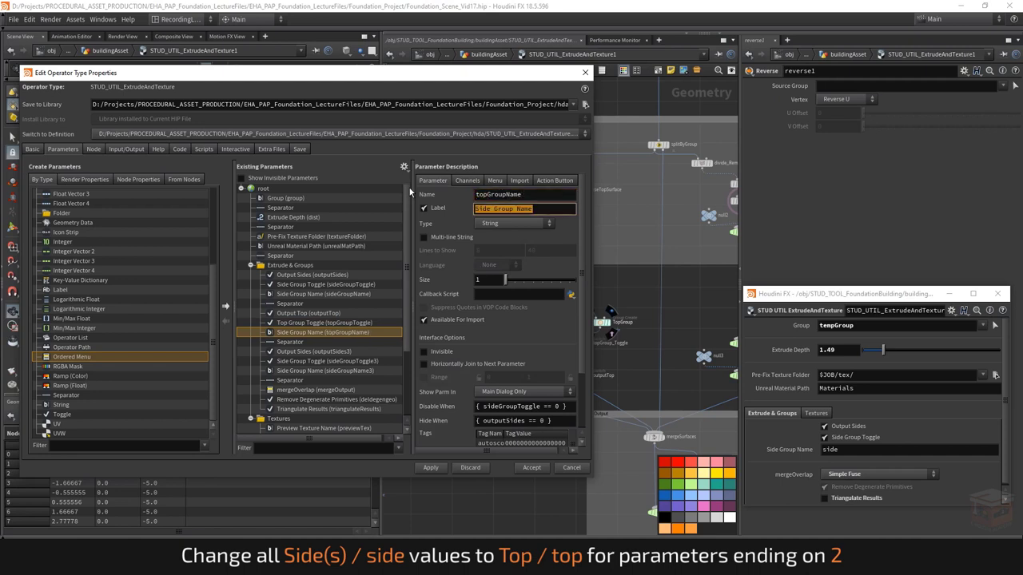
{"action": "key", "text": "Home"}
{"action": "key", "text": "Delete"}
{"action": "key", "text": "Delete"}
{"action": "key", "text": "Delete"}
{"action": "key", "text": "Delete"}
{"action": "key", "text": "Delete"}
{"action": "type", "text": "Top"}
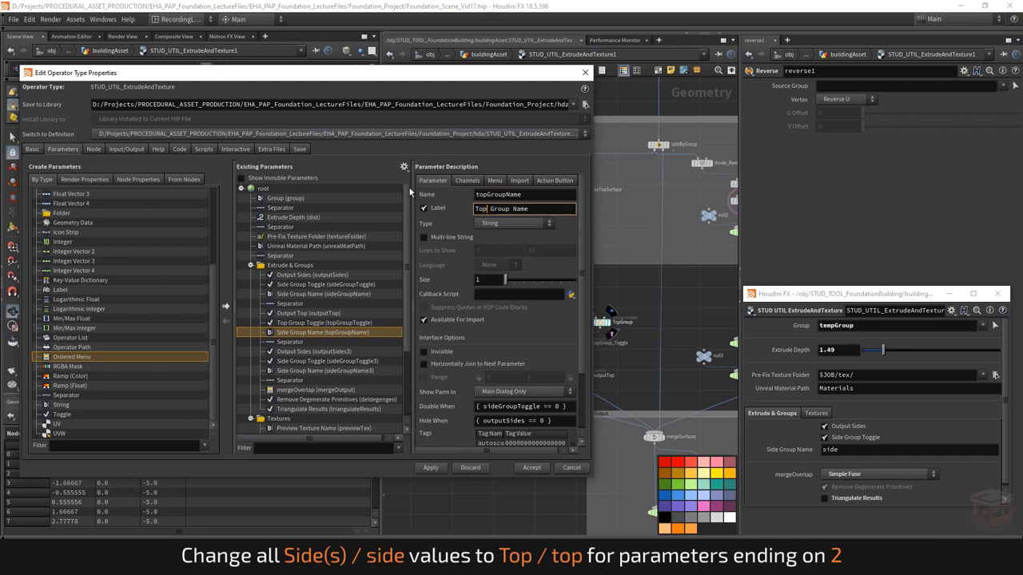
For Top Group Name, set the disable condition to { topGroupToggle == 0 } and the hide condition to { outputTop == 0 }
{"action": "left_click_drag", "start_coordinate": [499, 406], "coordinate": [484, 407]}
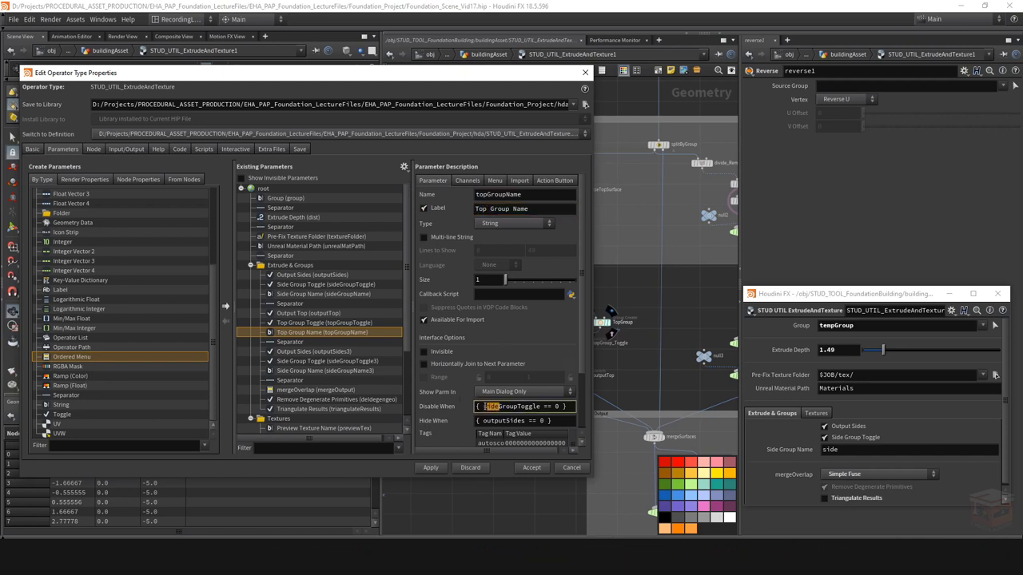
{"action": "type", "text": "top"}
{"action": "left_click_drag", "start_coordinate": [525, 421], "coordinate": [509, 422]}
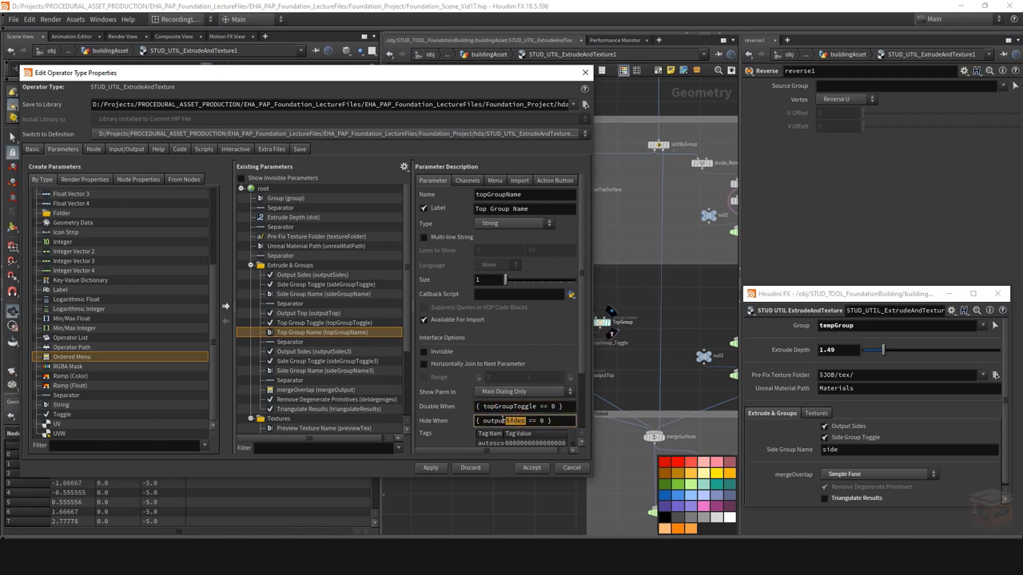
{"action": "type", "text": "Top"}
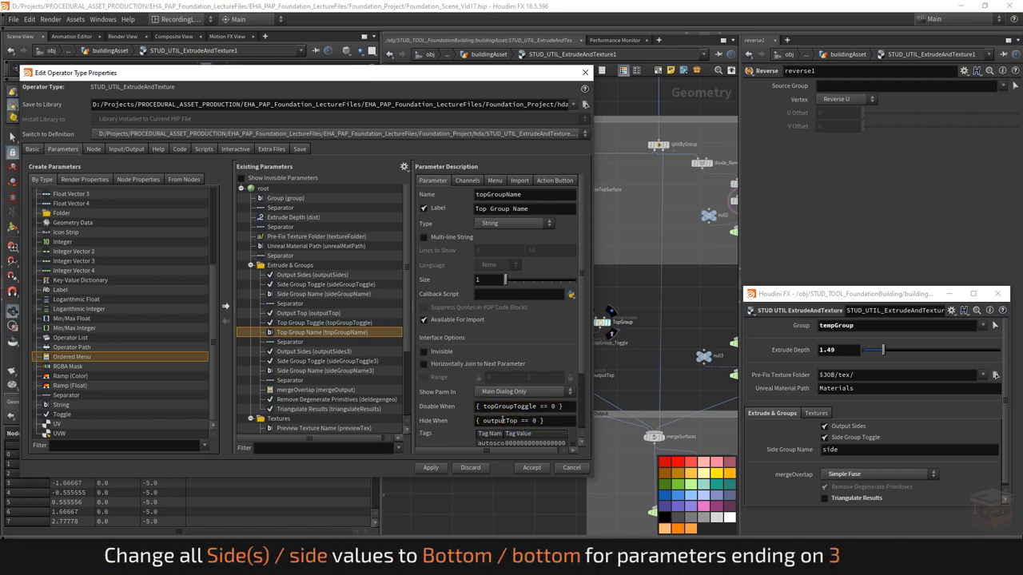
Rename the outputSides3 parameter to outputBottom and label it Output Bottom
{"action": "left_click", "coordinate": [313, 350]}
{"action": "left_click_drag", "start_coordinate": [523, 195], "coordinate": [500, 195]}
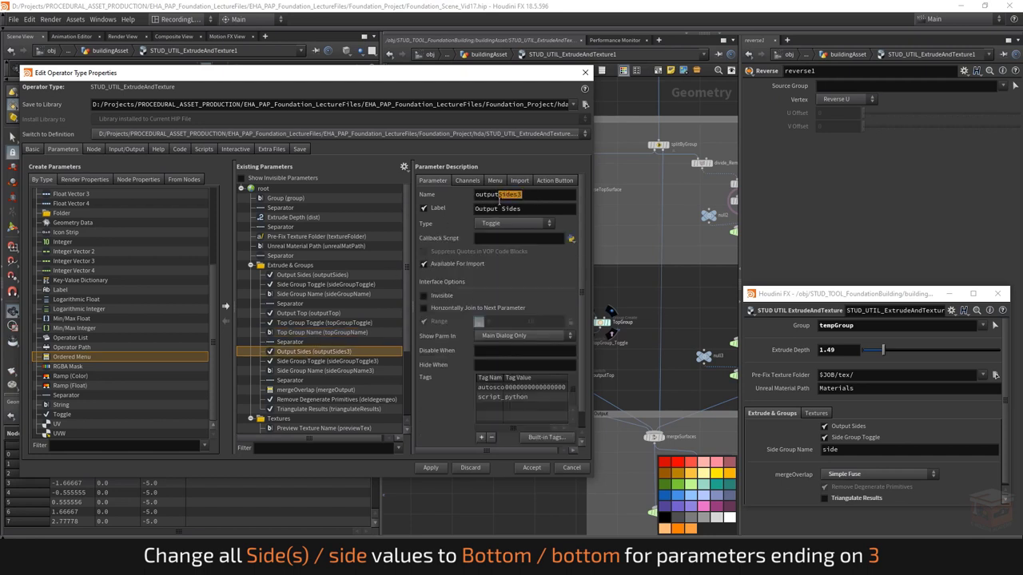
{"action": "type", "text": "Bottom"}
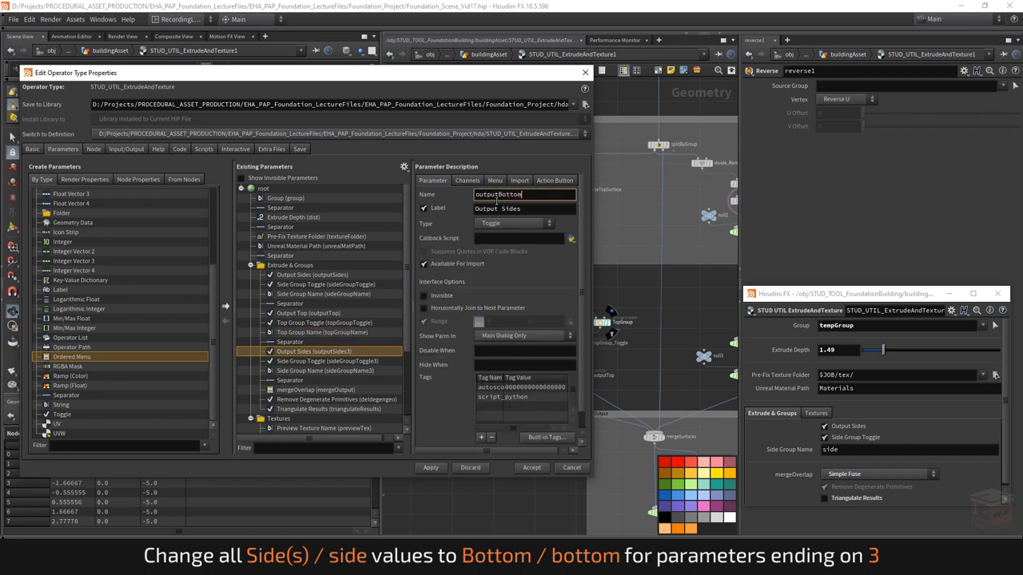
{"action": "key", "text": "shift+Left"}
{"action": "key", "text": "shift+Left"}
{"action": "key", "text": "shift+Left"}
{"action": "key", "text": "shift+Left"}
{"action": "key", "text": "Return"}
{"action": "left_click_drag", "start_coordinate": [529, 209], "coordinate": [501, 209]}
{"action": "type", "text": "Bottom"}
{"action": "key", "text": "Return"}
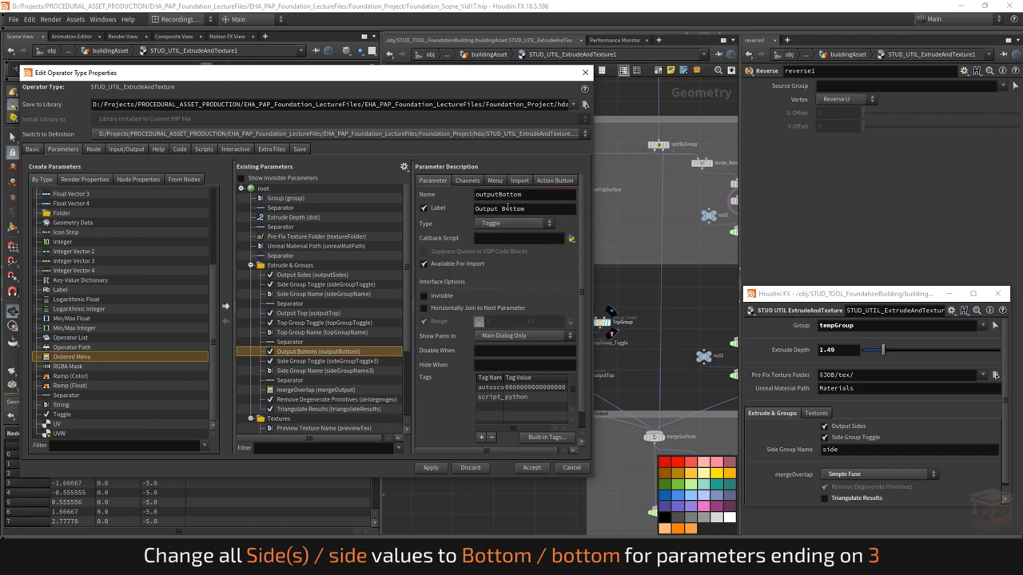
Rename the sideGroupToggle3 parameter to bottomGroupToggle and label it Bottom Group Toggle
{"action": "left_click", "coordinate": [335, 362]}
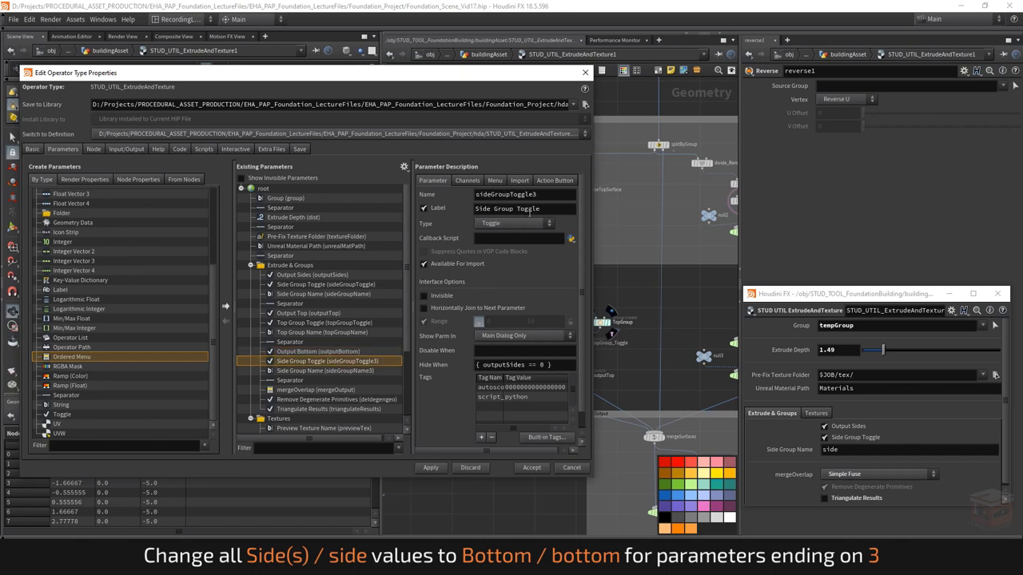
{"action": "left_click_drag", "start_coordinate": [490, 193], "coordinate": [476, 192]}
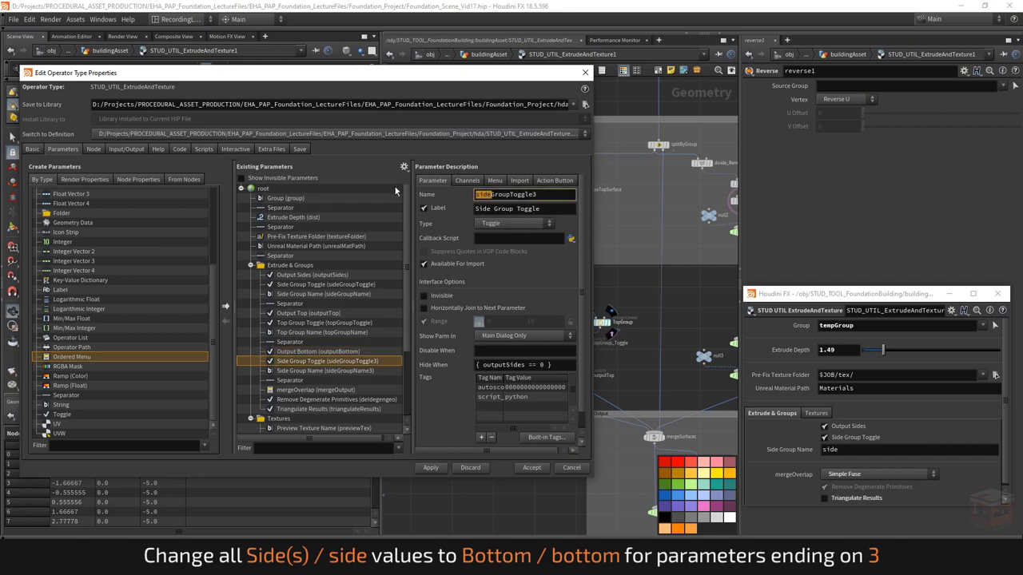
{"action": "type", "text": "bottom"}
{"action": "key", "text": "Return"}
{"action": "double_click", "coordinate": [490, 207]}
{"action": "type", "text": "Bottom"}
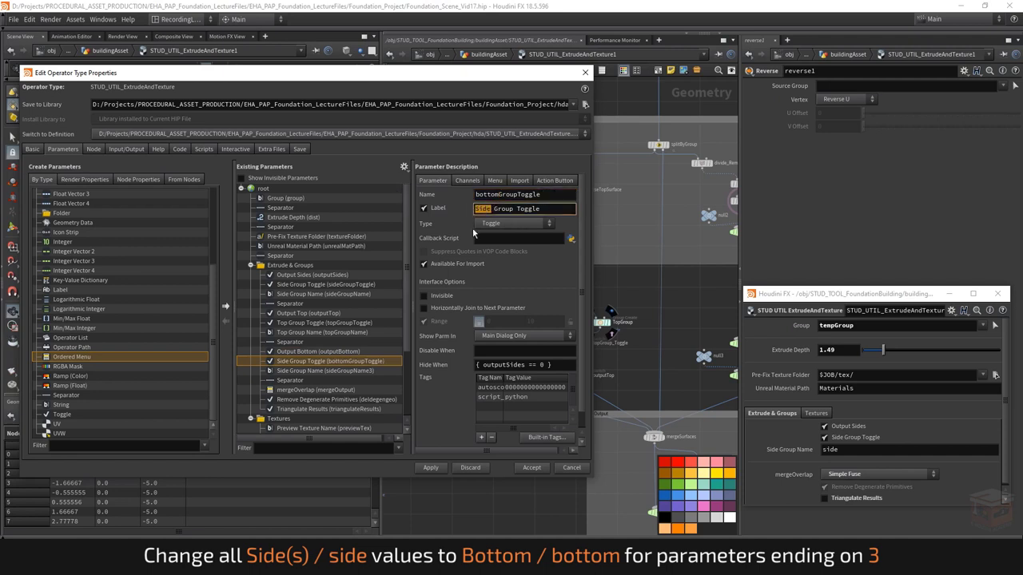
Change the Bottom Group Toggle's hide condition to { outputBottom == 0 }
{"action": "left_click", "coordinate": [523, 364]}
{"action": "left_click_drag", "start_coordinate": [529, 364], "coordinate": [508, 365]}
{"action": "type", "text": "Bottom"}
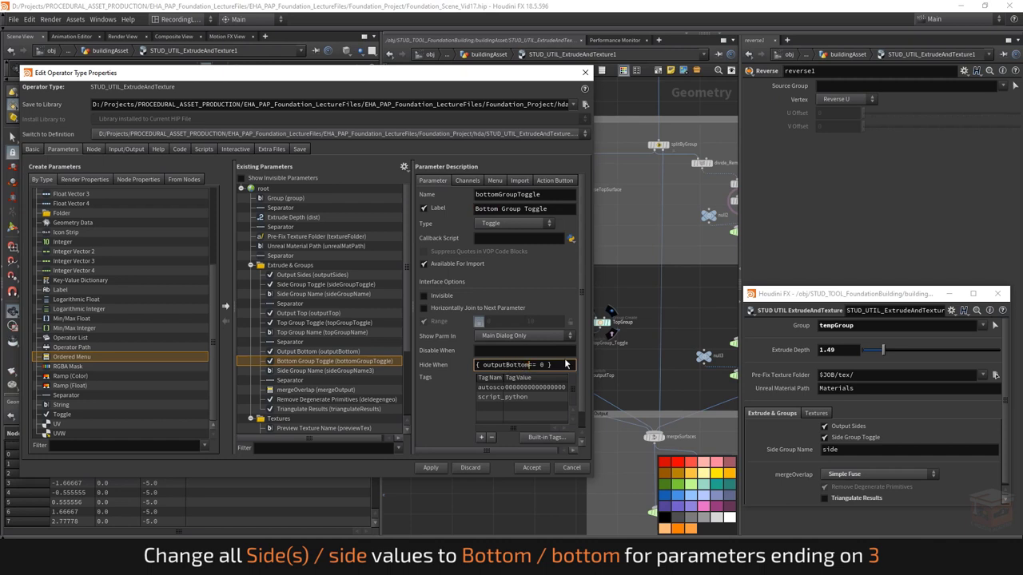
Rename the sideGroupName3 parameter to bottomGroupName and label it Bottom Group Name
{"action": "left_click", "coordinate": [323, 371]}
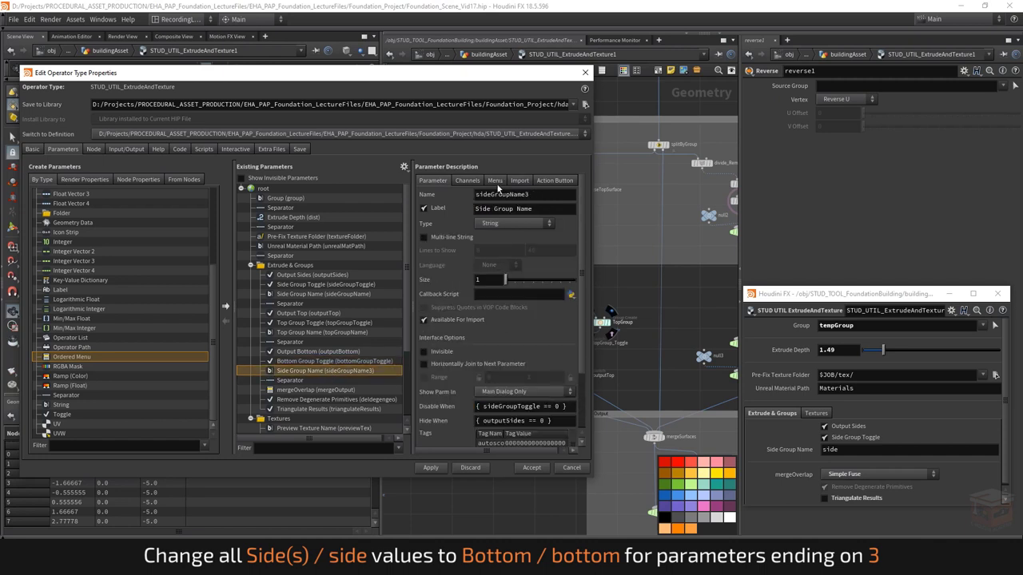
{"action": "key", "text": "BackSpace"}
{"action": "left_click_drag", "start_coordinate": [487, 194], "coordinate": [357, 192]}
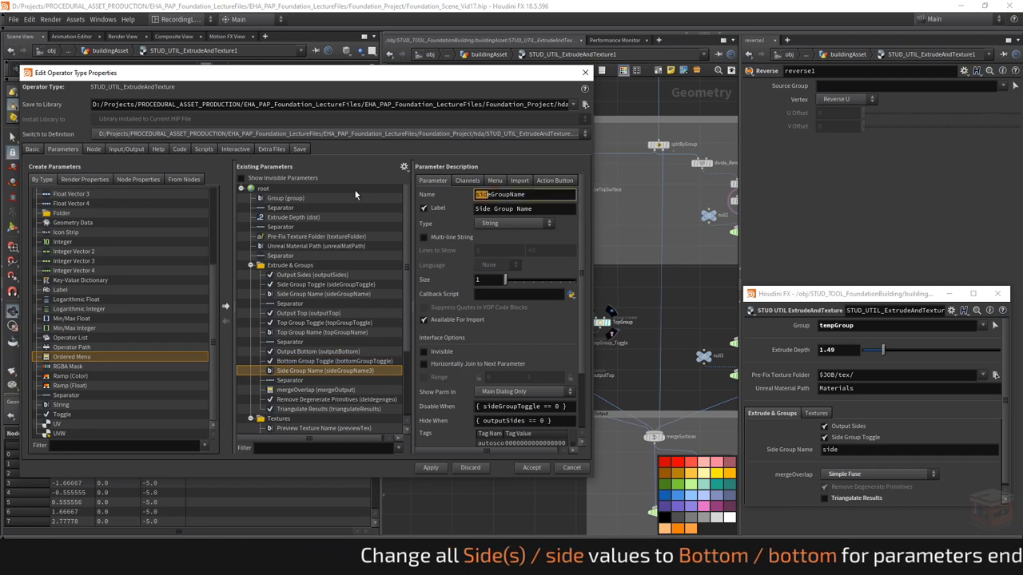
{"action": "type", "text": "bottom"}
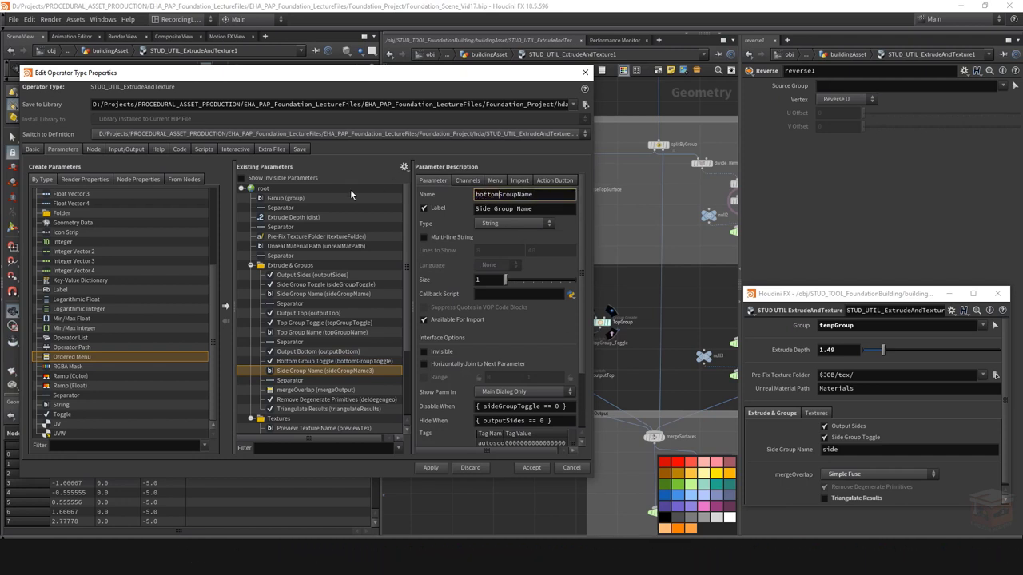
{"action": "double_click", "coordinate": [488, 208]}
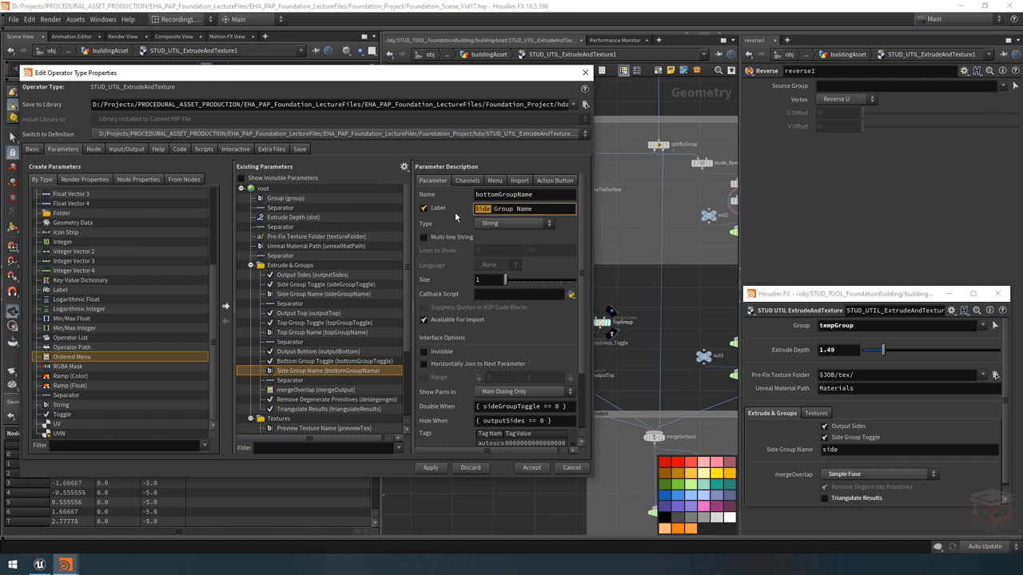
{"action": "type", "text": "Bottom"}
{"action": "key", "text": "Return"}
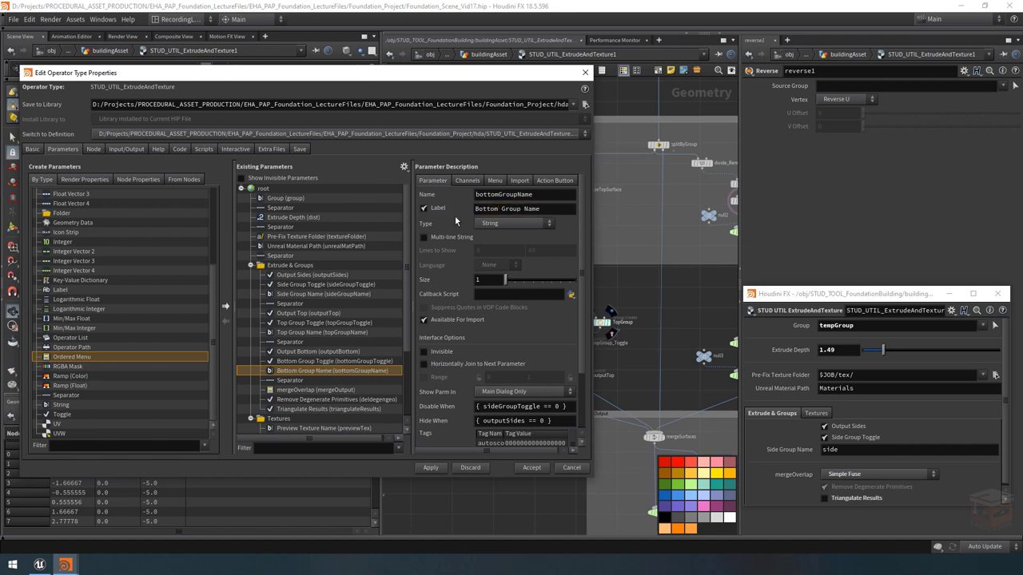
Set Bottom Group Name to disable when { bottomGroupToggle == 0 } and hide when { outputBottom == 0 }, and apply the parameter changes
{"action": "left_click", "coordinate": [483, 407]}
{"action": "key", "text": "Delete"}
{"action": "key", "text": "Delete"}
{"action": "key", "text": "Delete"}
{"action": "key", "text": "Delete"}
{"action": "type", "text": "bottom"}
{"action": "left_click_drag", "start_coordinate": [506, 422], "coordinate": [527, 421]}
{"action": "type", "text": "Bottom"}
{"action": "left_click", "coordinate": [430, 470]}
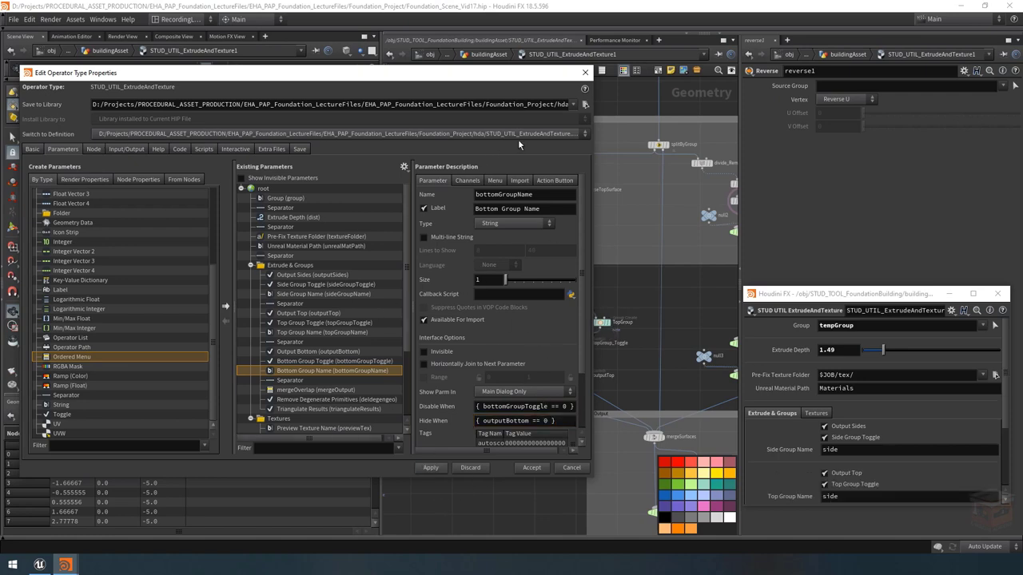
Reposition the floating parameter window and check the group names in the top and bottom parameters
{"action": "left_click_drag", "start_coordinate": [546, 75], "coordinate": [397, 470]}
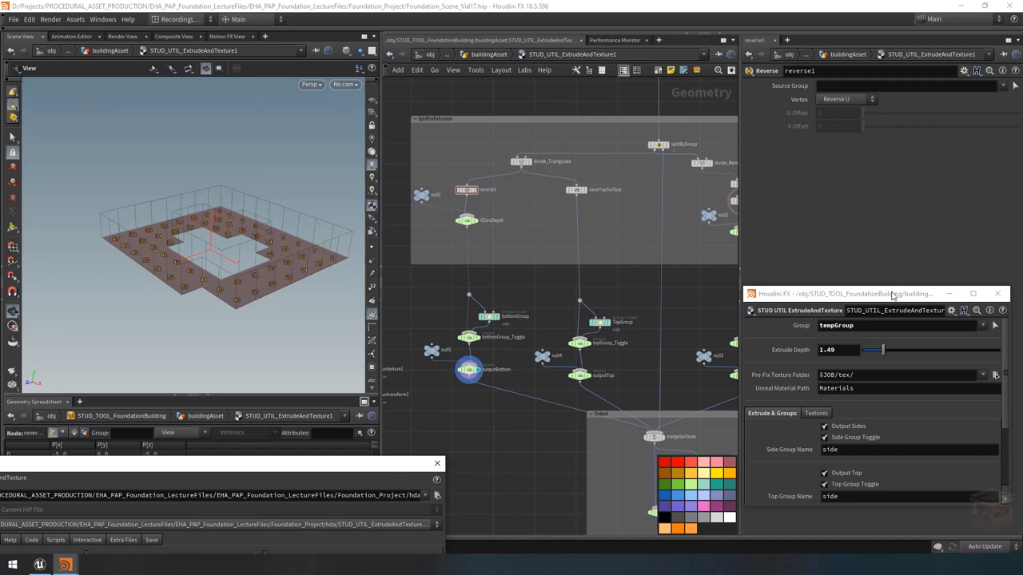
{"action": "left_click_drag", "start_coordinate": [895, 287], "coordinate": [885, 142]}
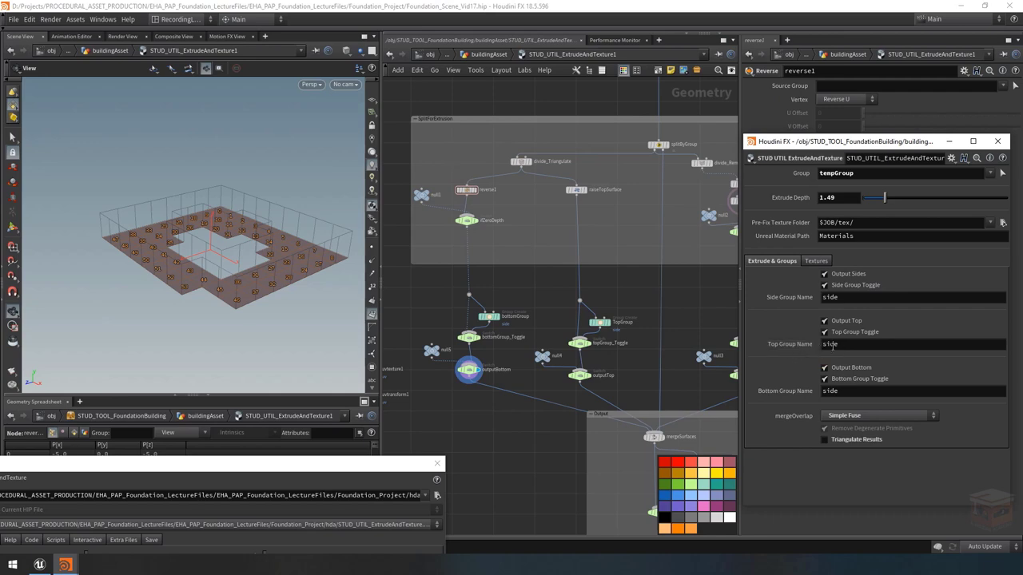
{"action": "left_click", "coordinate": [368, 474]}
{"action": "left_click_drag", "start_coordinate": [372, 469], "coordinate": [573, 113]}
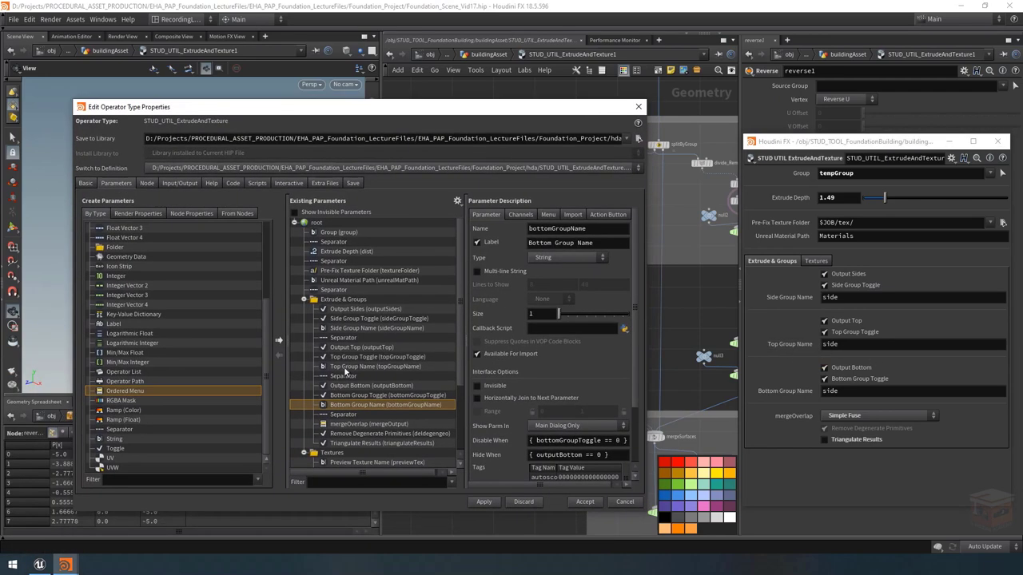
Set the default value of the Top Group Name parameter to top
{"action": "left_click", "coordinate": [363, 367]}
{"action": "left_click", "coordinate": [519, 215]}
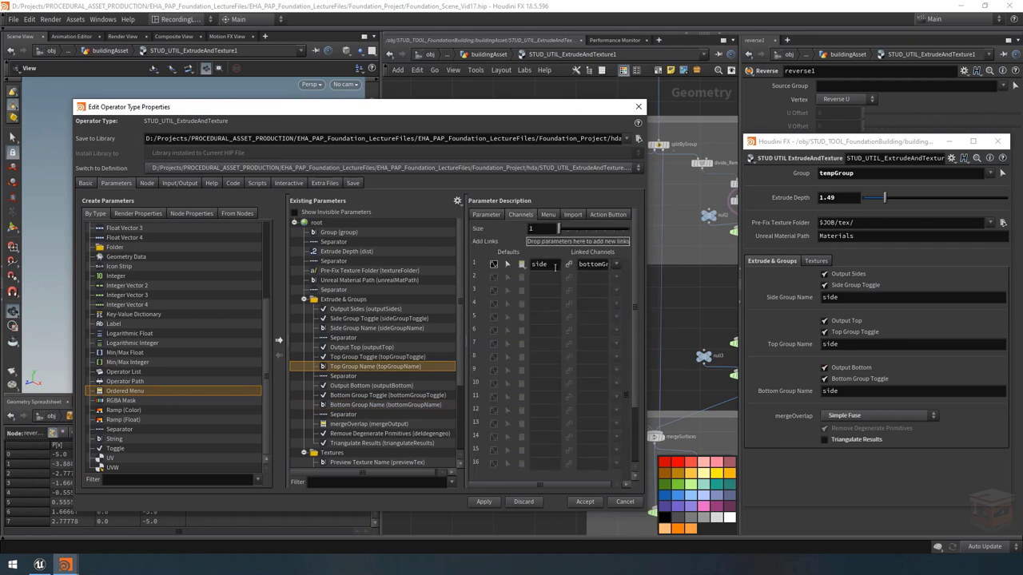
{"action": "type", "text": "top"}
{"action": "key", "text": "Return"}
Set the default value of Bottom Group Name to bottom, apply the changes, and uncover the node network
{"action": "left_click", "coordinate": [350, 406]}
{"action": "double_click", "coordinate": [543, 264]}
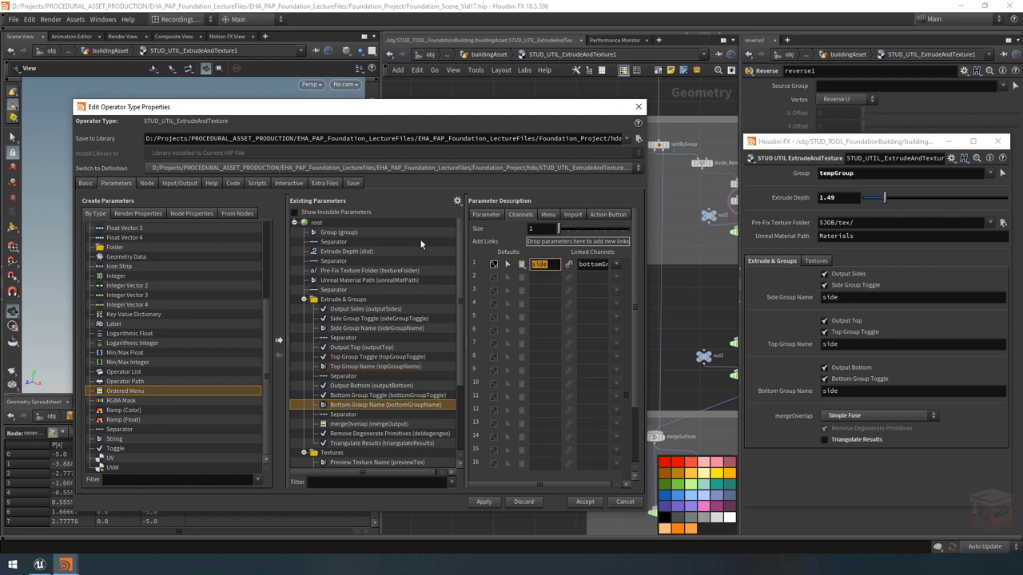
{"action": "type", "text": "bottom"}
{"action": "key", "text": "Return"}
{"action": "left_click", "coordinate": [484, 501]}
{"action": "left_click_drag", "start_coordinate": [480, 106], "coordinate": [326, 466]}
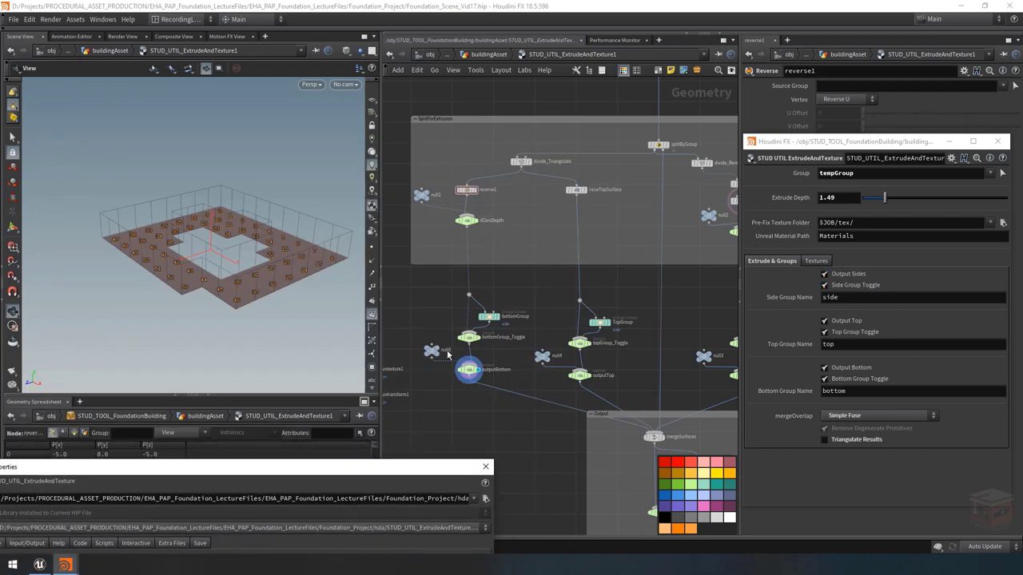
{"action": "middle_click_drag", "start_coordinate": [652, 317], "coordinate": [680, 299]}
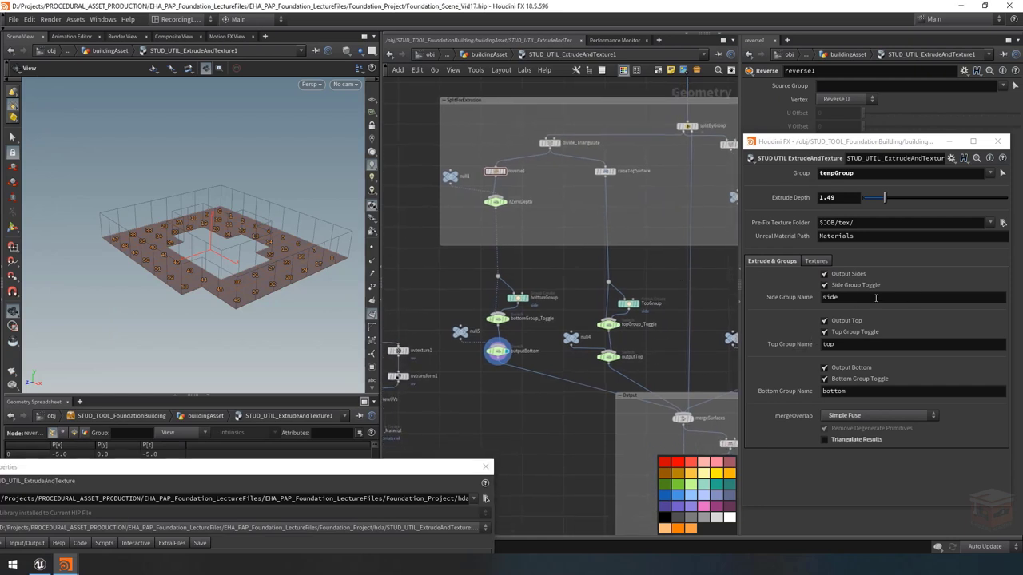
Test the output and group toggles for top, bottom and sides by switching each one off and back on
{"action": "left_click", "coordinate": [844, 323]}
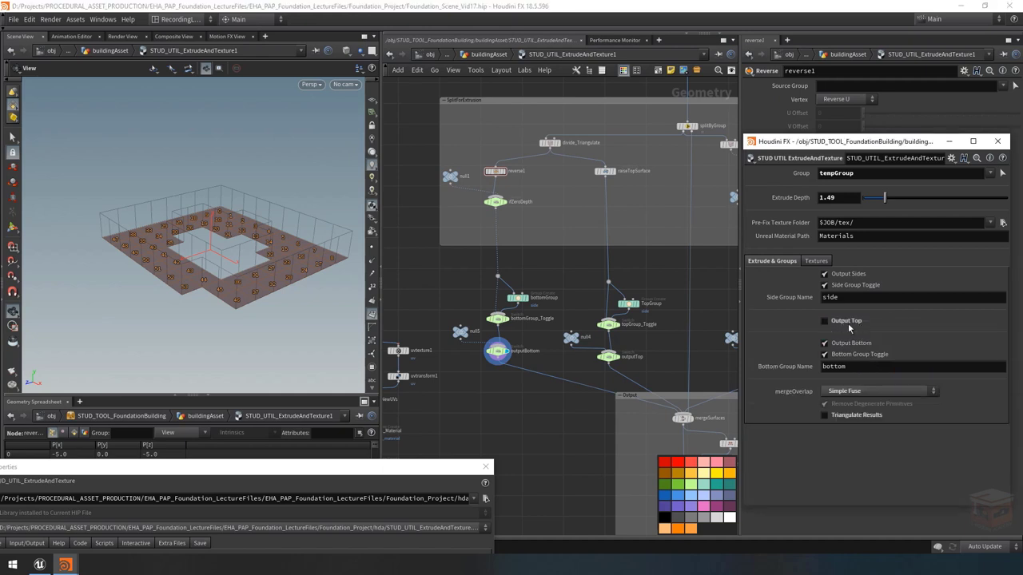
{"action": "left_click", "coordinate": [852, 322]}
{"action": "left_click", "coordinate": [849, 333]}
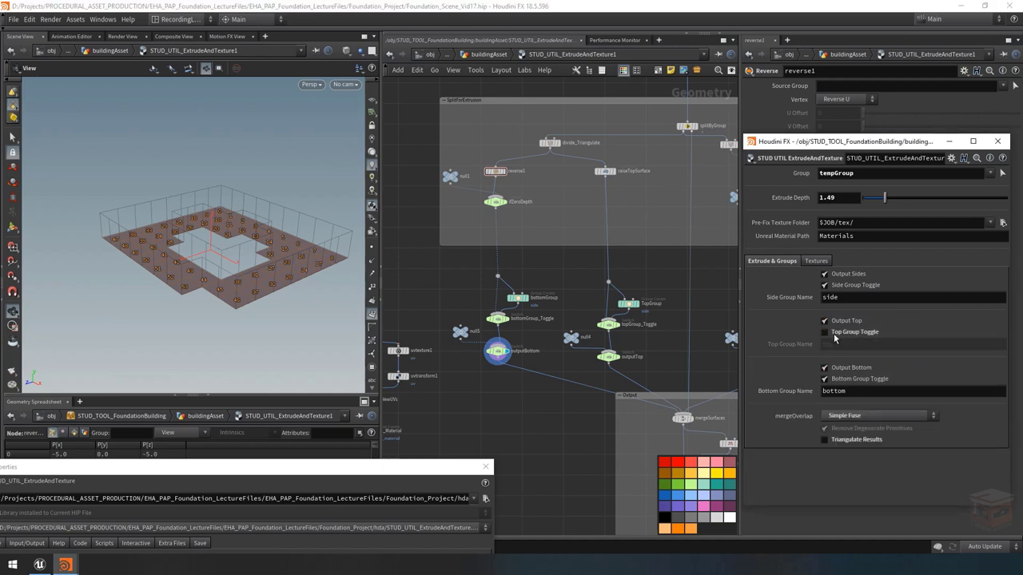
{"action": "left_click", "coordinate": [854, 332]}
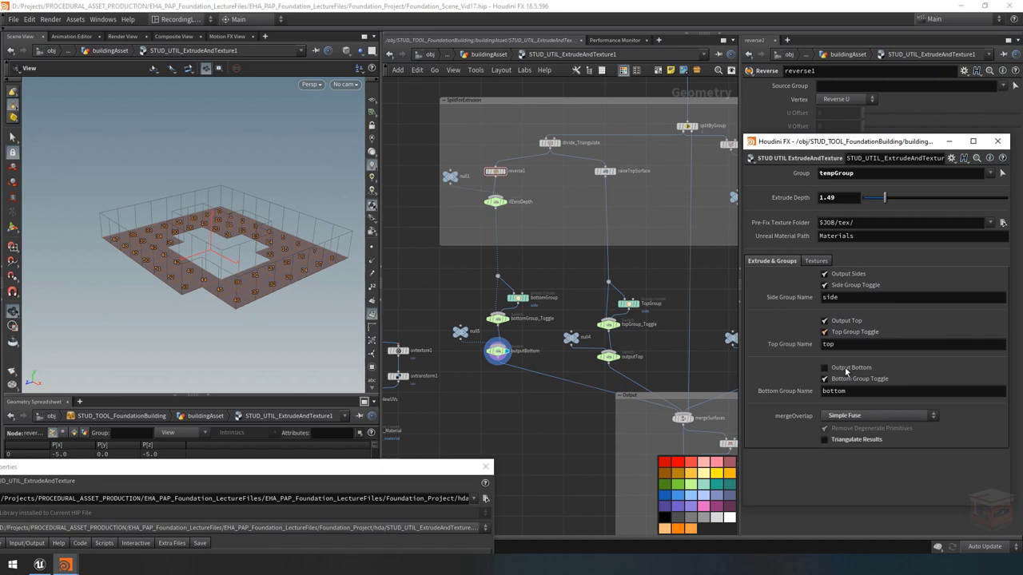
{"action": "left_click", "coordinate": [847, 368]}
{"action": "left_click", "coordinate": [847, 369]}
{"action": "left_click", "coordinate": [848, 381]}
{"action": "left_click", "coordinate": [849, 379]}
{"action": "left_click", "coordinate": [846, 277]}
{"action": "left_click", "coordinate": [846, 277]}
{"action": "left_click", "coordinate": [849, 286]}
{"action": "left_click", "coordinate": [848, 286]}
Rename the TopGroup node to topGroup, with a lowercase first letter
{"action": "left_click", "coordinate": [629, 303]}
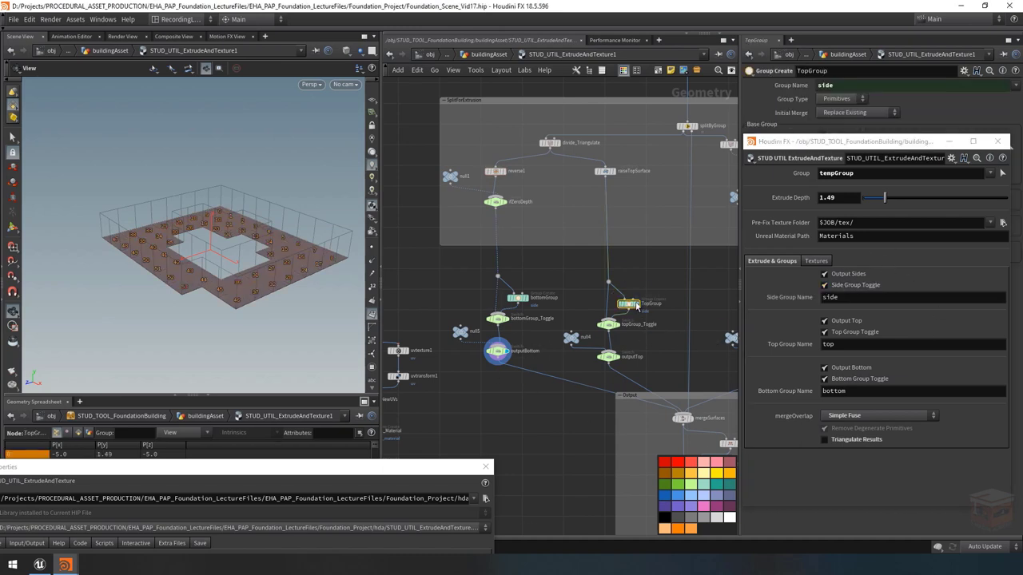
{"action": "scroll", "coordinate": [641, 310], "scroll_direction": "up", "scroll_amount": 5}
{"action": "double_click", "coordinate": [628, 308]}
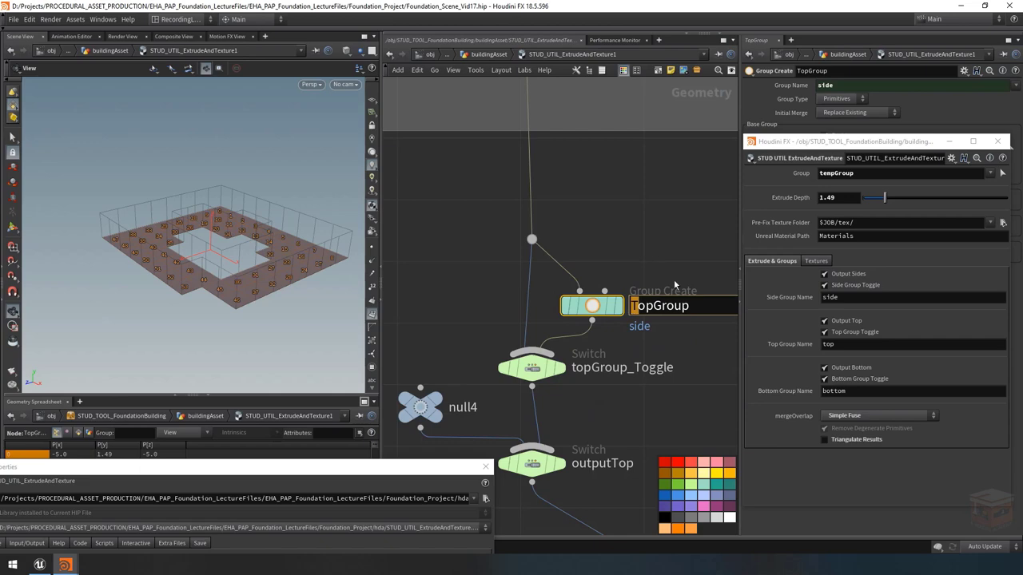
{"action": "key", "text": "Delete"}
{"action": "type", "text": "t"}
{"action": "key", "text": "Return"}
{"action": "scroll", "coordinate": [672, 259], "scroll_direction": "down", "scroll_amount": 5}
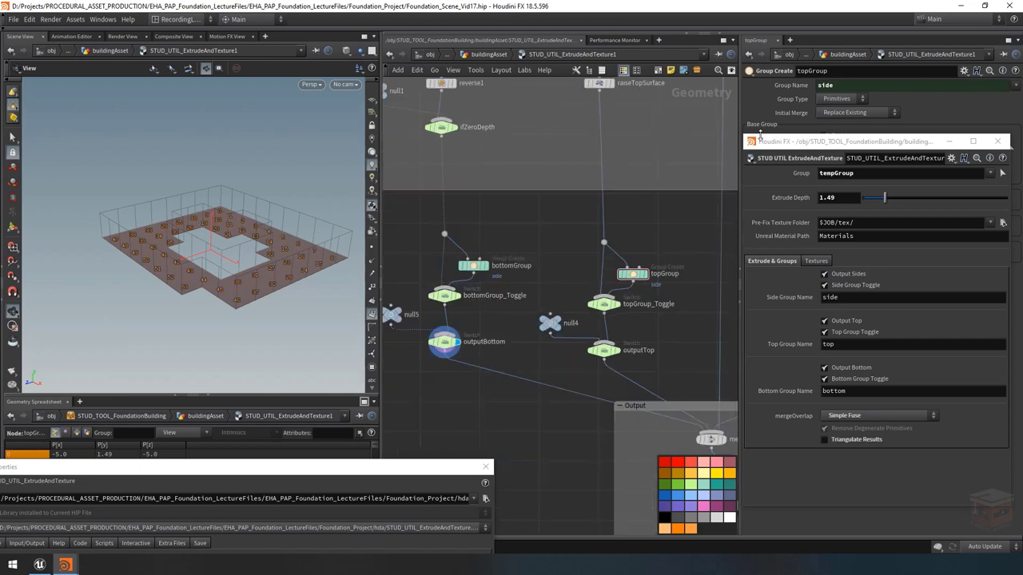
Link topGroup's Group Name to the tool's Top Group Name as a relative channel reference, leaving chs("../topGroupName") without backticks
{"action": "left_click_drag", "start_coordinate": [902, 146], "coordinate": [243, 96]}
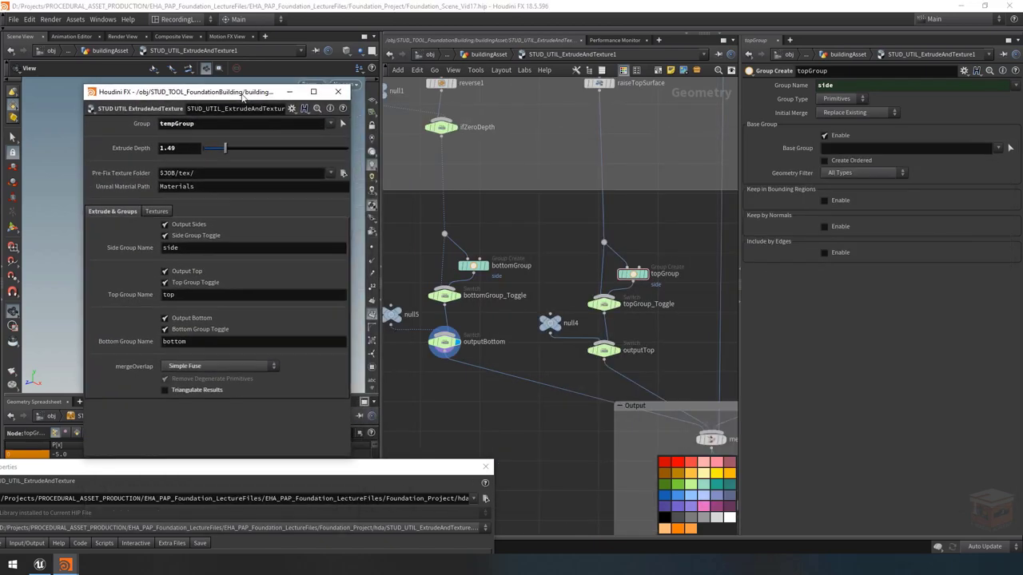
{"action": "left_click_drag", "start_coordinate": [693, 242], "coordinate": [641, 291]}
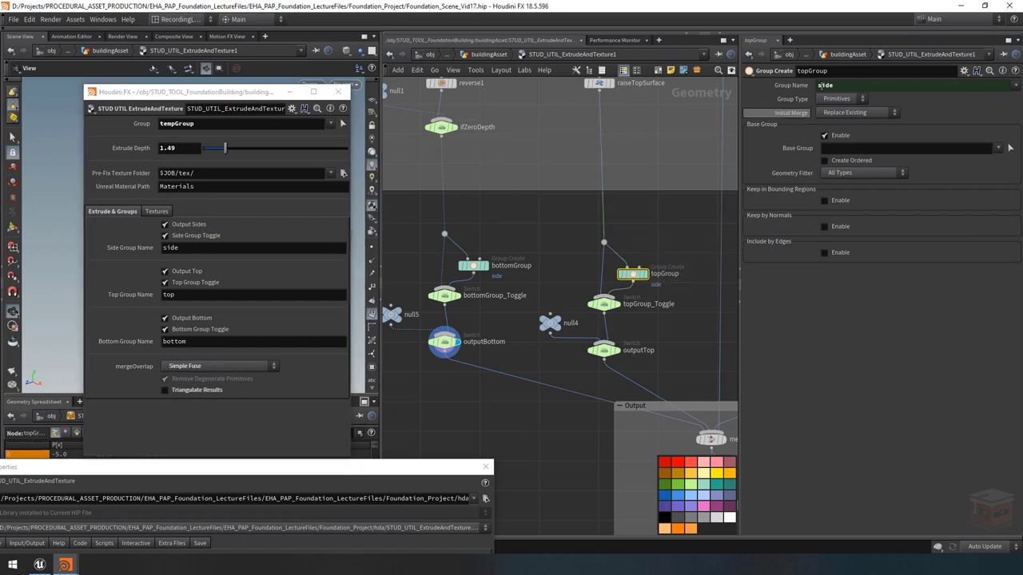
{"action": "left_click", "coordinate": [784, 84]}
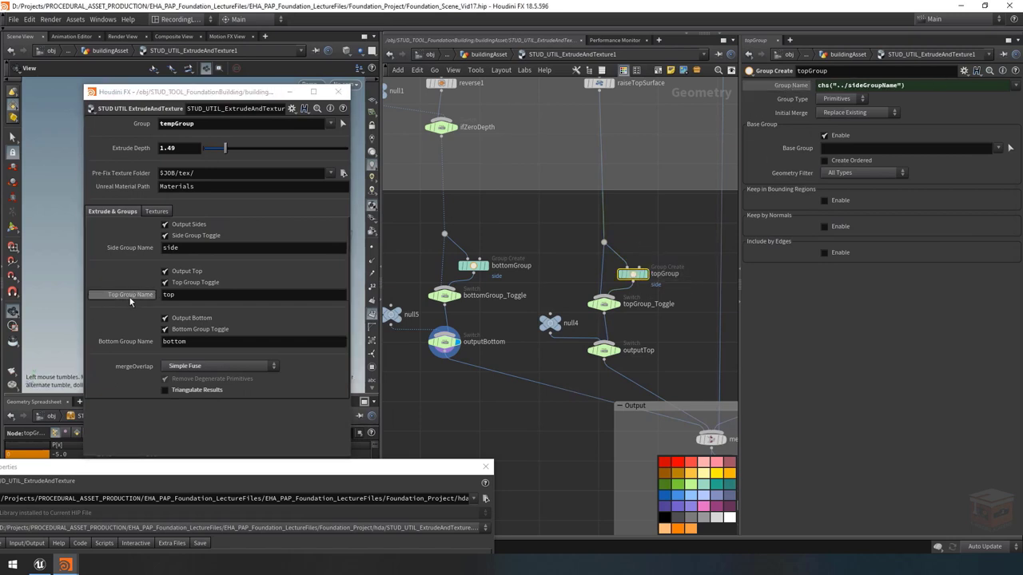
{"action": "left_click_drag", "start_coordinate": [130, 300], "coordinate": [857, 87]}
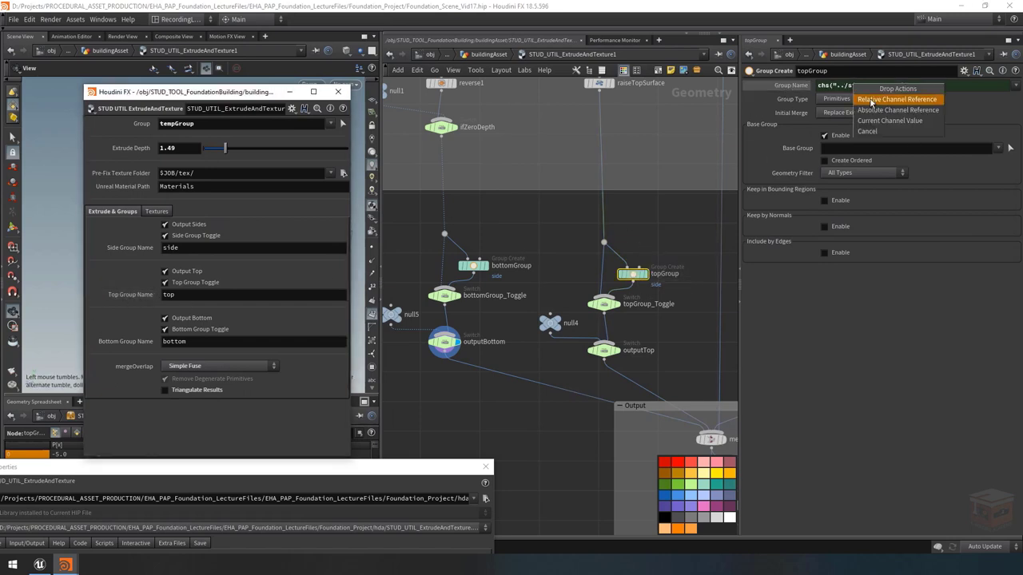
{"action": "left_click", "coordinate": [871, 100]}
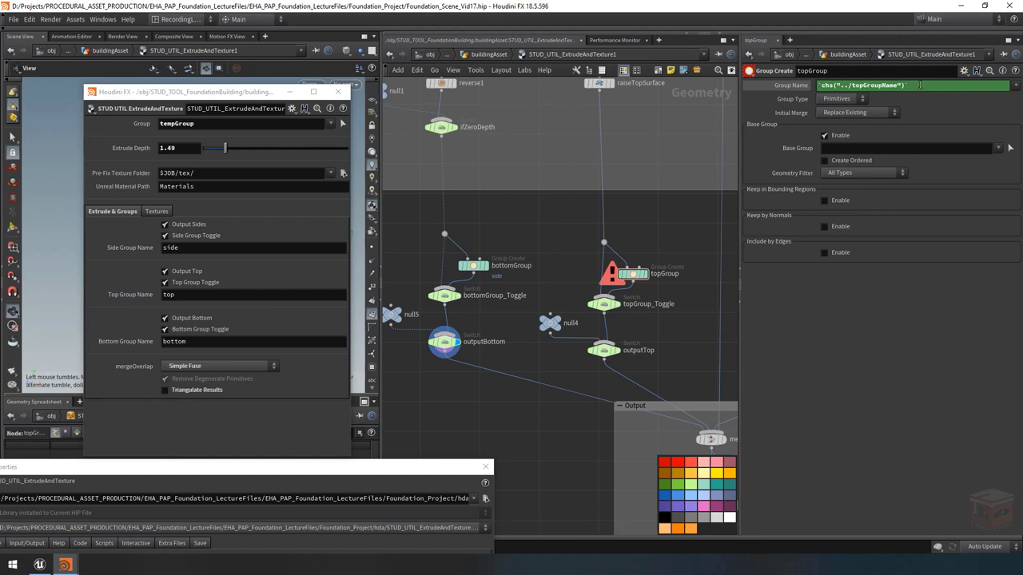
{"action": "left_click", "coordinate": [920, 84]}
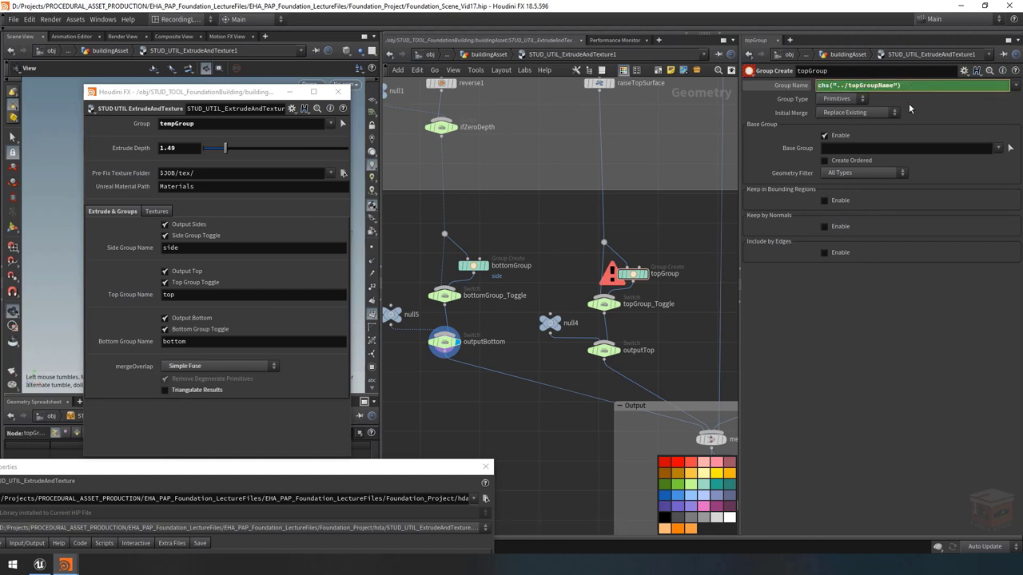
{"action": "left_click", "coordinate": [686, 231]}
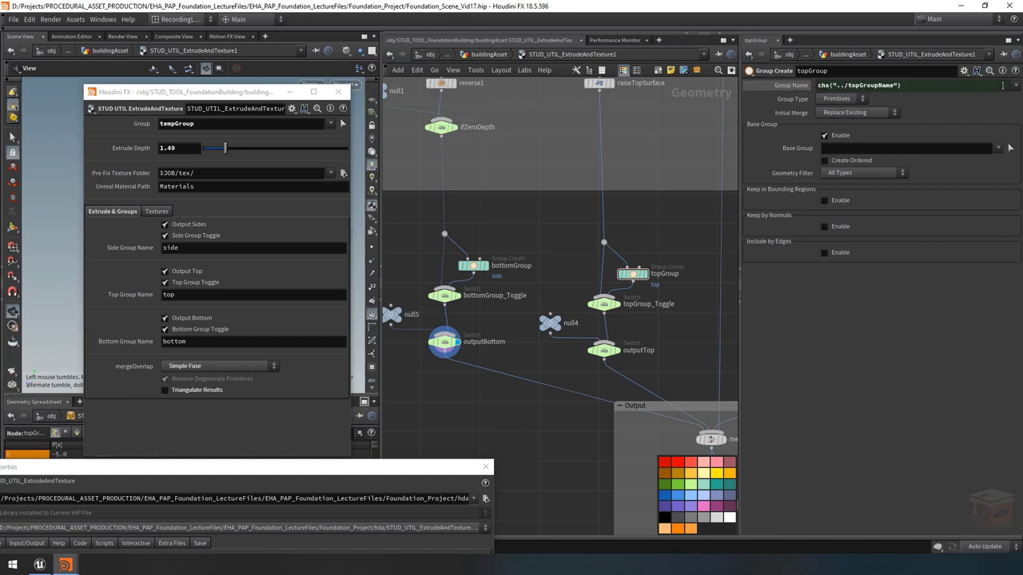
Link bottomGroup's Group Name to the tool's Bottom Group Name parameter as a relative channel reference
{"action": "middle_click_drag", "start_coordinate": [660, 230], "coordinate": [670, 218]}
{"action": "left_click", "coordinate": [484, 254]}
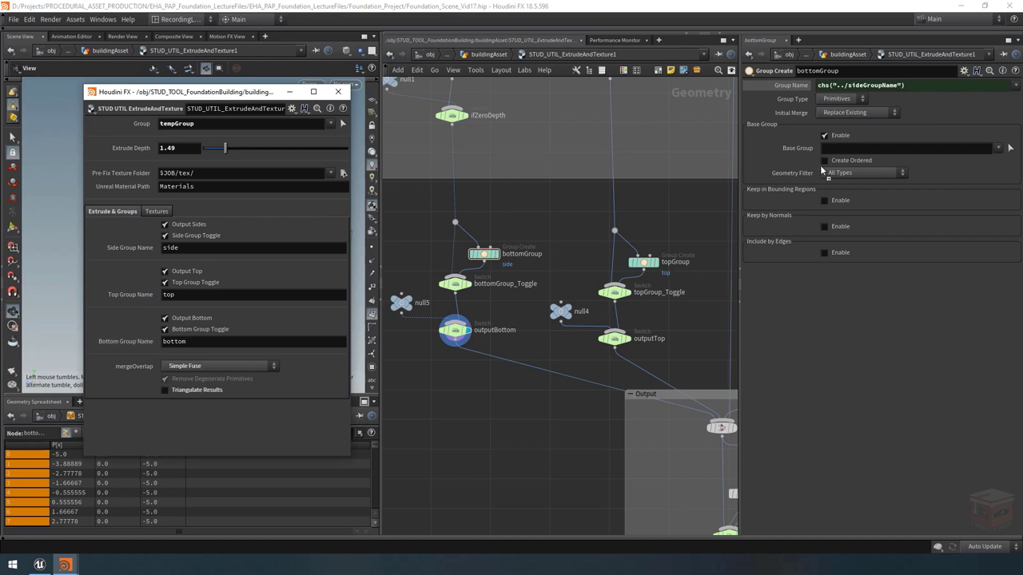
{"action": "left_click_drag", "start_coordinate": [823, 170], "coordinate": [834, 87]}
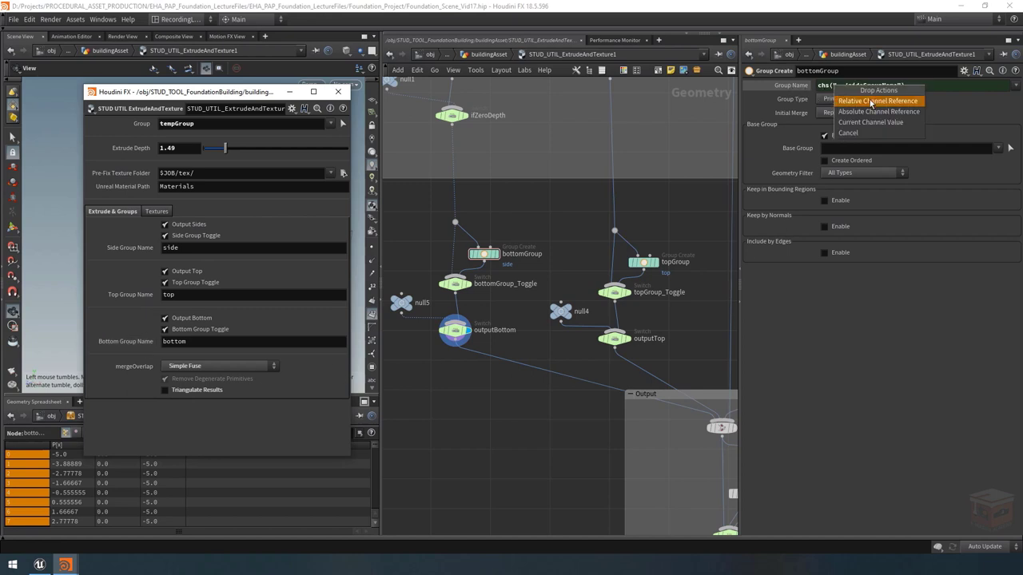
{"action": "left_click", "coordinate": [897, 101]}
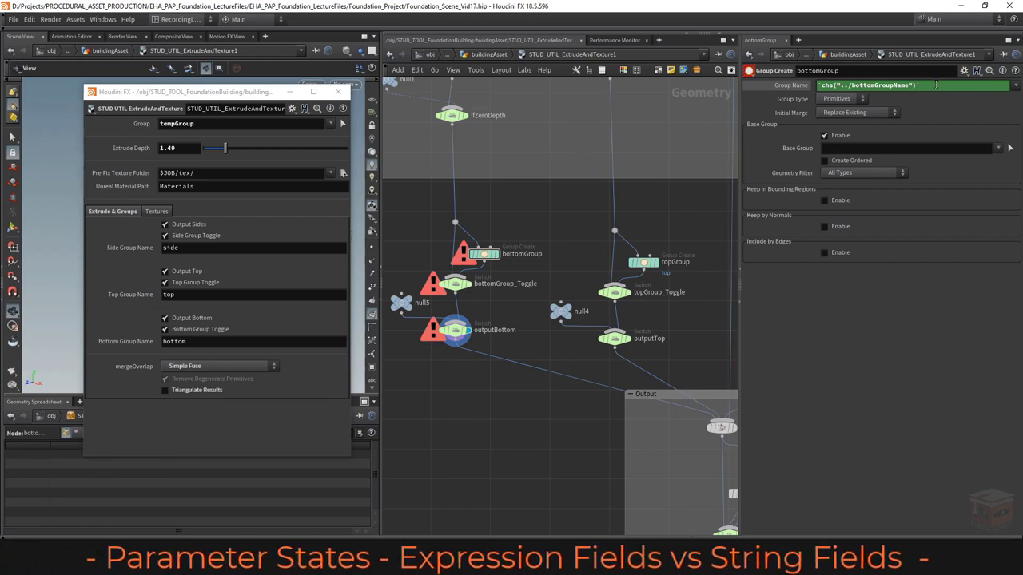
Remove the backticks from bottomGroup's Group Name expression so it reads chs("../bottomGroupName")
{"action": "left_click", "coordinate": [937, 86]}
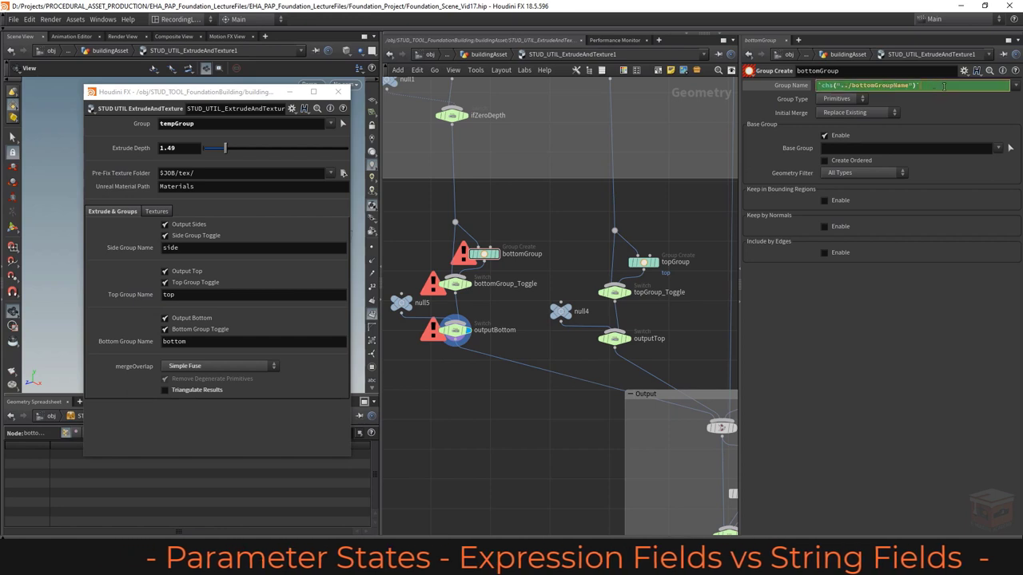
{"action": "left_click", "coordinate": [954, 87]}
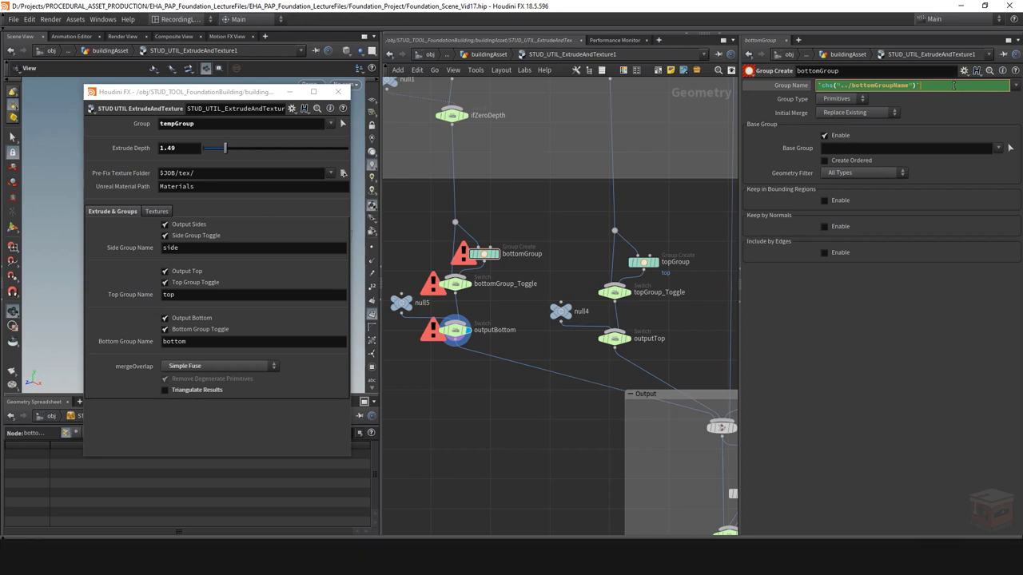
{"action": "left_click", "coordinate": [533, 224]}
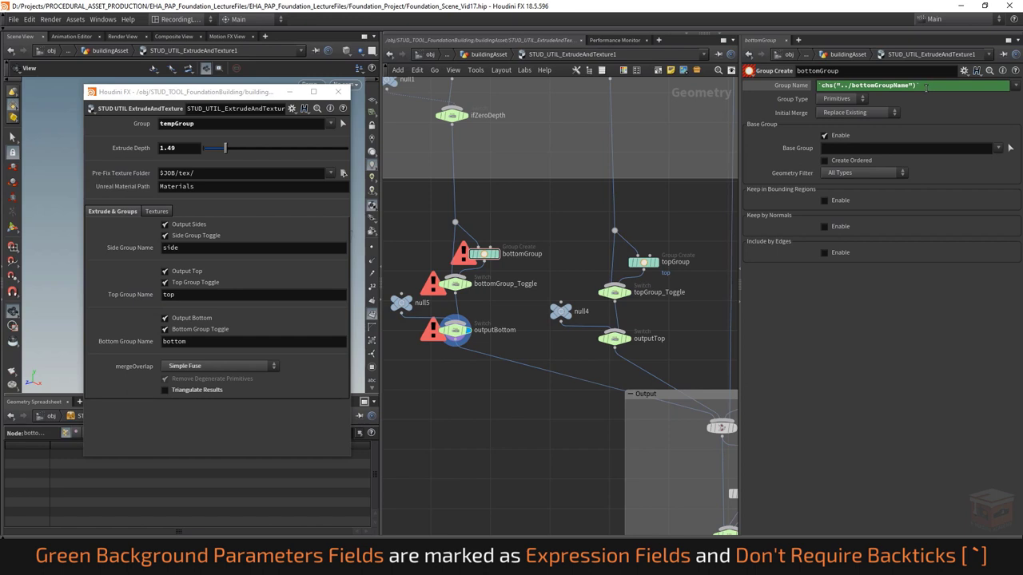
{"action": "left_click_drag", "start_coordinate": [915, 85], "coordinate": [817, 86]}
{"action": "left_click", "coordinate": [940, 85]}
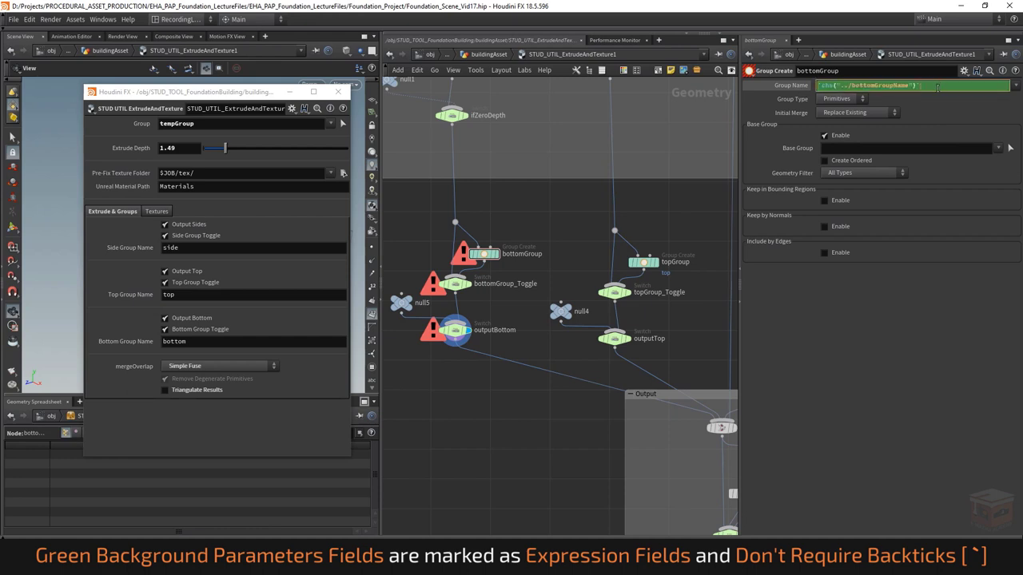
{"action": "key", "text": "Delete"}
{"action": "key", "text": "Return"}
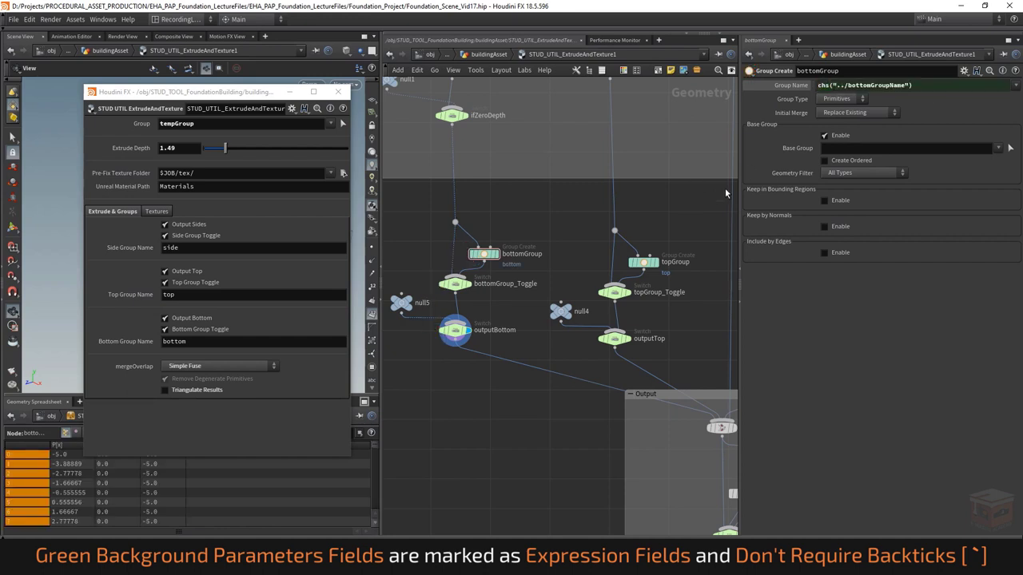
Inspect bottomGroup's Group Name expression and switch the field to show its evaluated value
{"action": "left_click_drag", "start_coordinate": [916, 85], "coordinate": [860, 86]}
{"action": "left_click", "coordinate": [945, 84]}
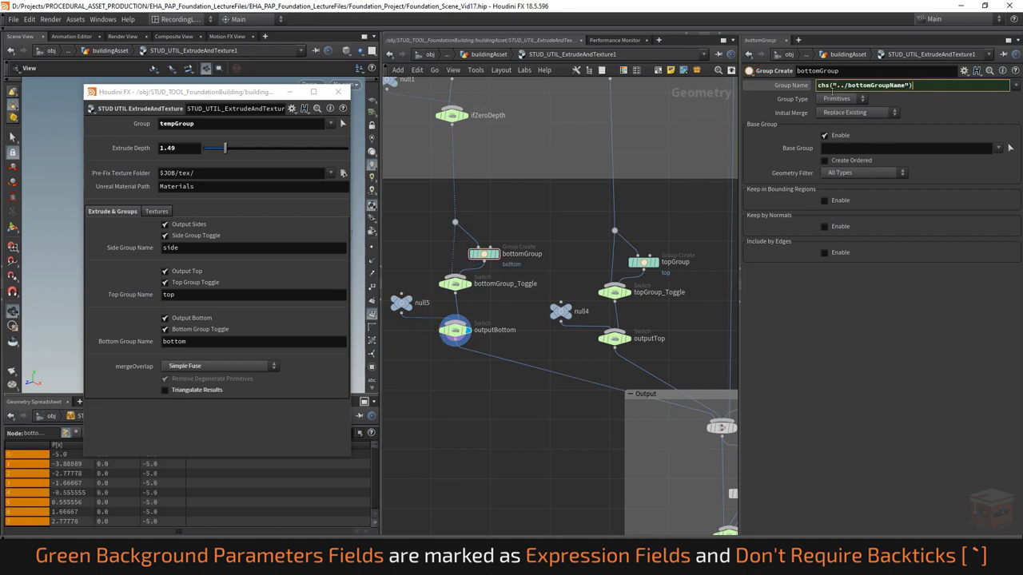
{"action": "left_click", "coordinate": [803, 87]}
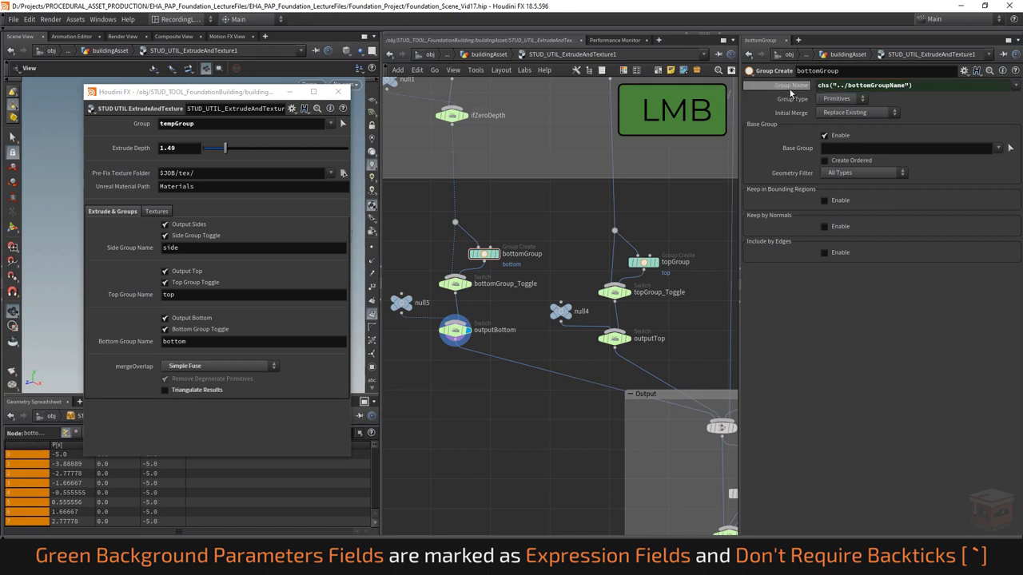
{"action": "left_click", "coordinate": [789, 92]}
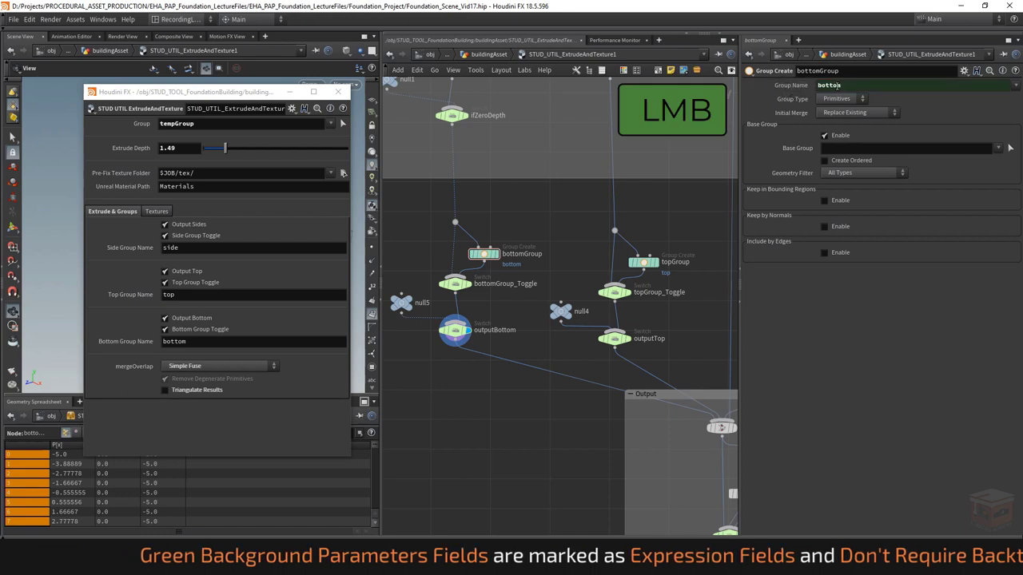
Change the tool's Bottom Group Name to bottom2 as a test and restore it to bottom
{"action": "left_click", "coordinate": [206, 342]}
{"action": "type", "text": "2"}
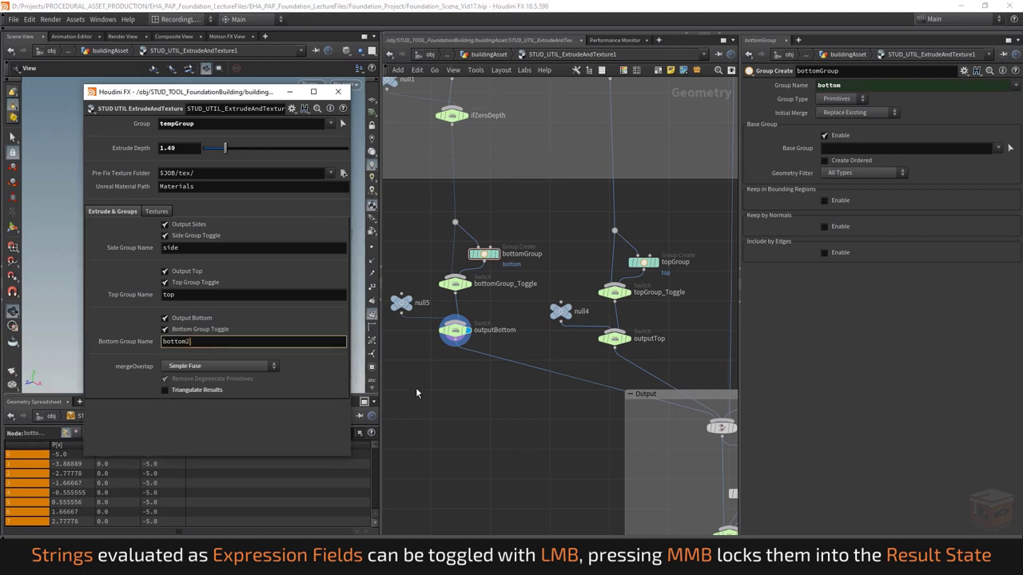
{"action": "left_click", "coordinate": [484, 411]}
{"action": "left_click", "coordinate": [200, 342]}
{"action": "key", "text": "BackSpace"}
{"action": "left_click", "coordinate": [524, 418]}
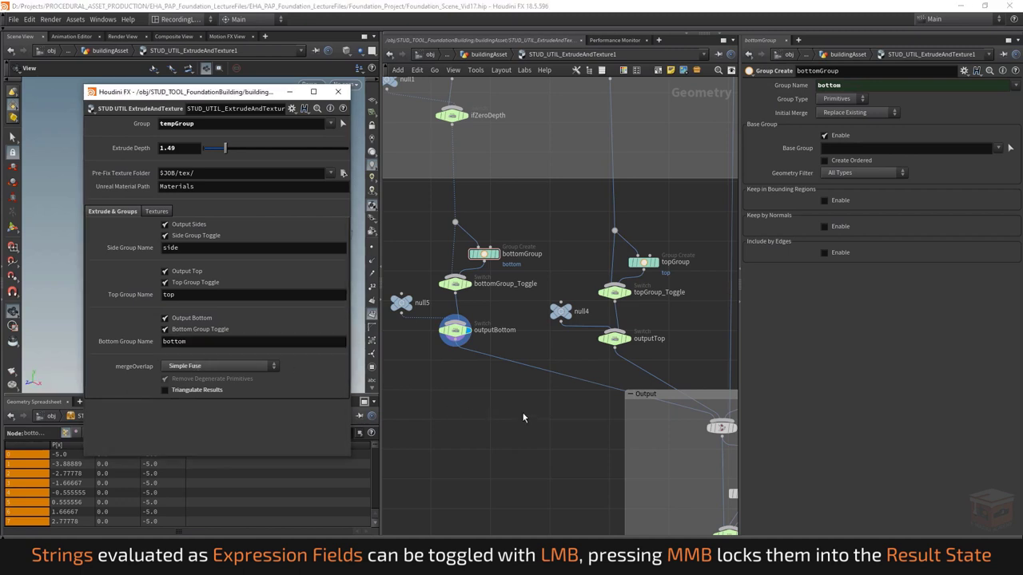
Lock bottomGroup's Group Name to its result display, release it, and switch between the evaluated value and the expression
{"action": "middle_click", "coordinate": [860, 85]}
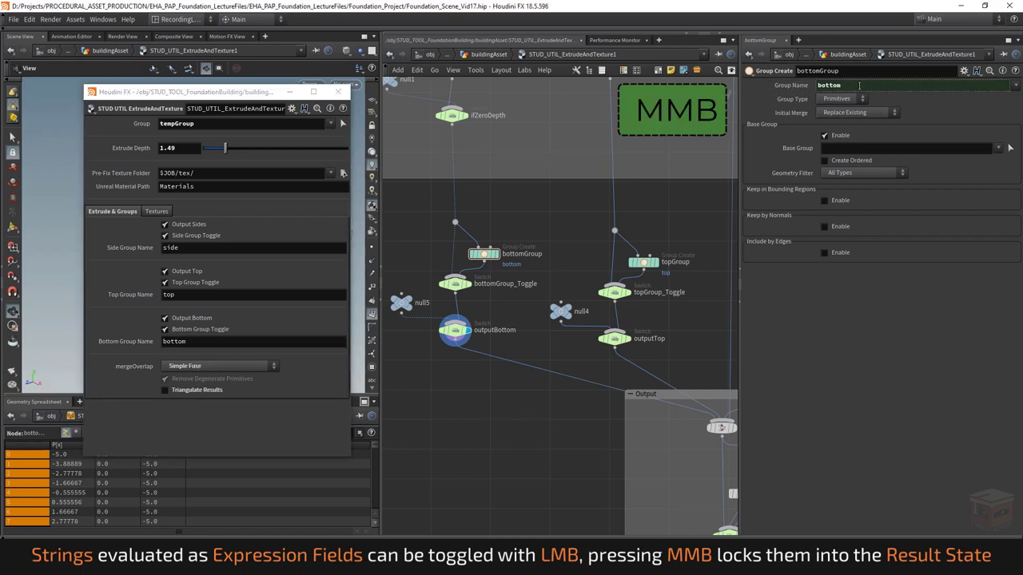
{"action": "middle_click", "coordinate": [793, 90]}
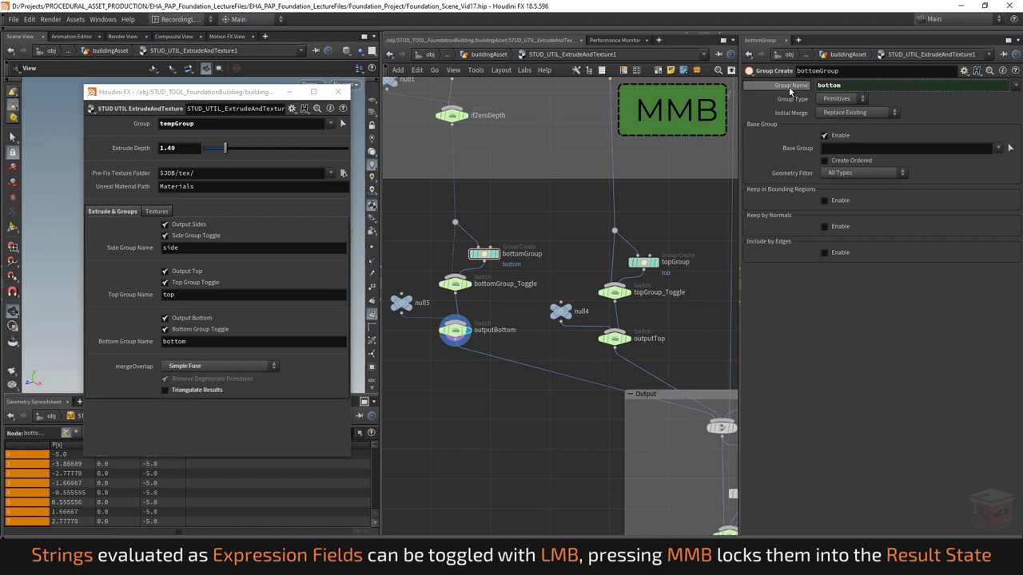
{"action": "middle_click", "coordinate": [794, 90]}
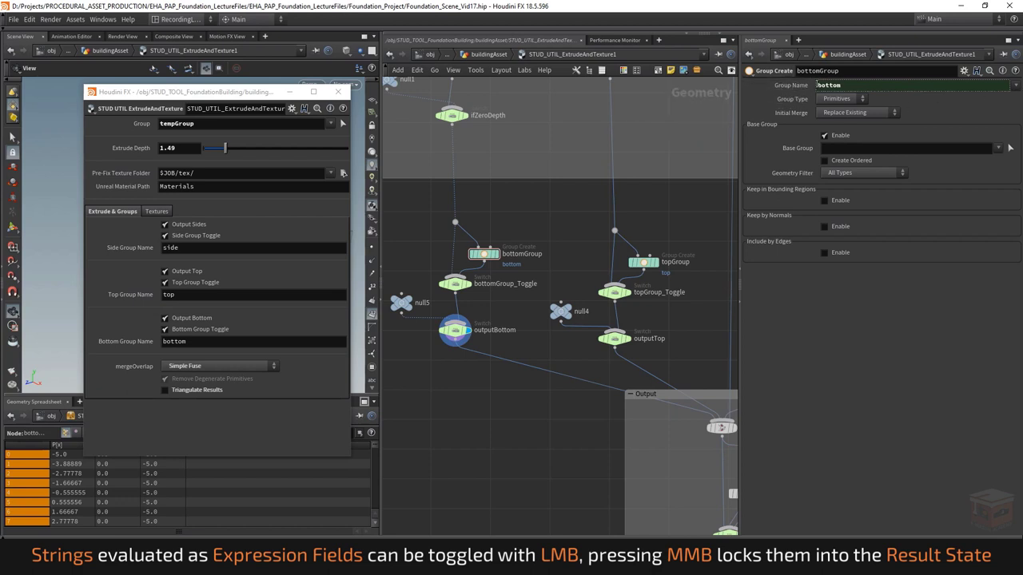
{"action": "left_click", "coordinate": [790, 85]}
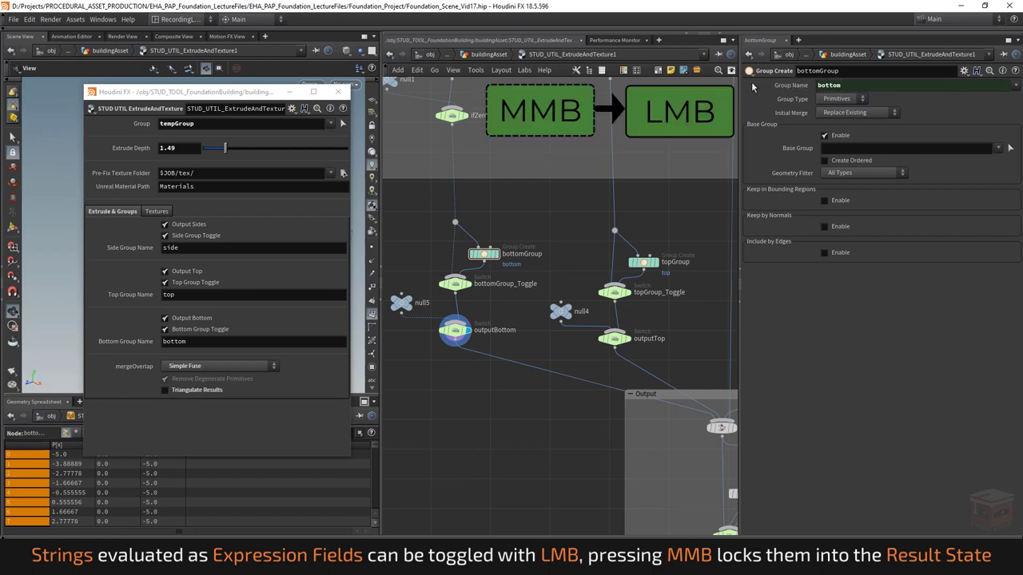
{"action": "left_click", "coordinate": [792, 88]}
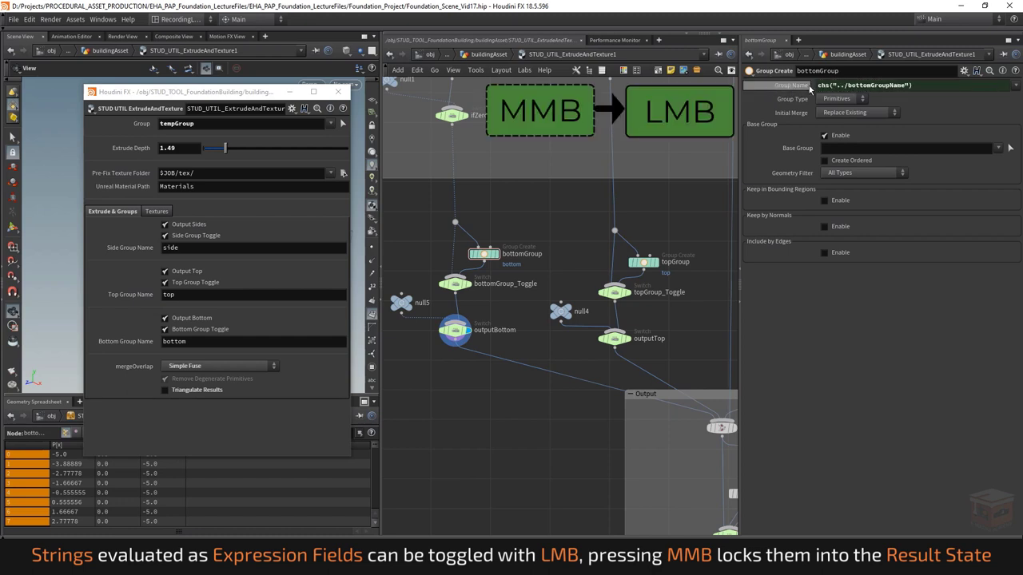
{"action": "left_click", "coordinate": [791, 88]}
{"action": "left_click", "coordinate": [792, 88]}
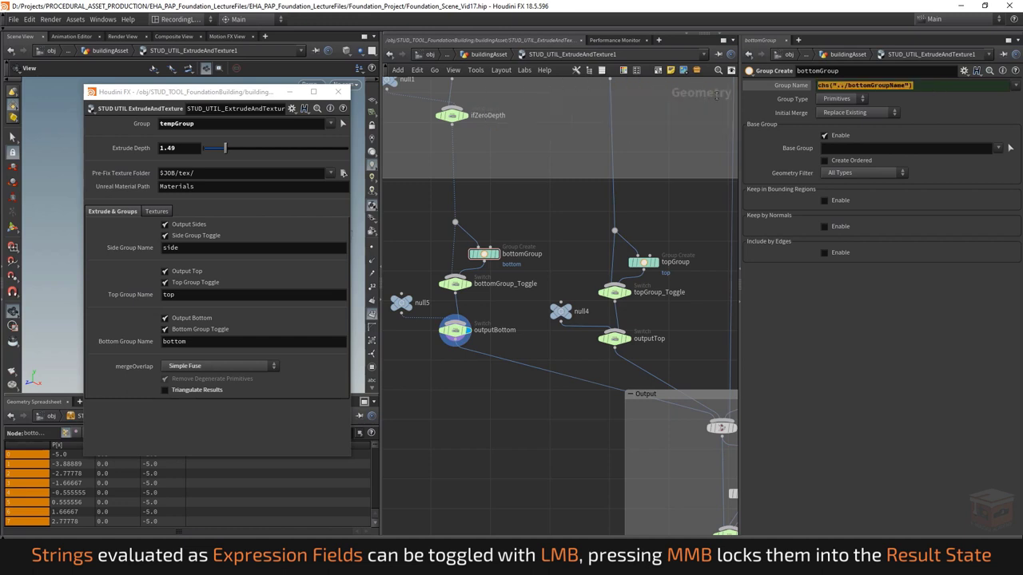
Copy bottomGroup's Group Name expression, delete its channel, and re-enter chs("../bottomGroupName") as a plain string
{"action": "left_click", "coordinate": [879, 84]}
{"action": "key", "text": "ctrl+c"}
{"action": "right_click", "coordinate": [876, 84]}
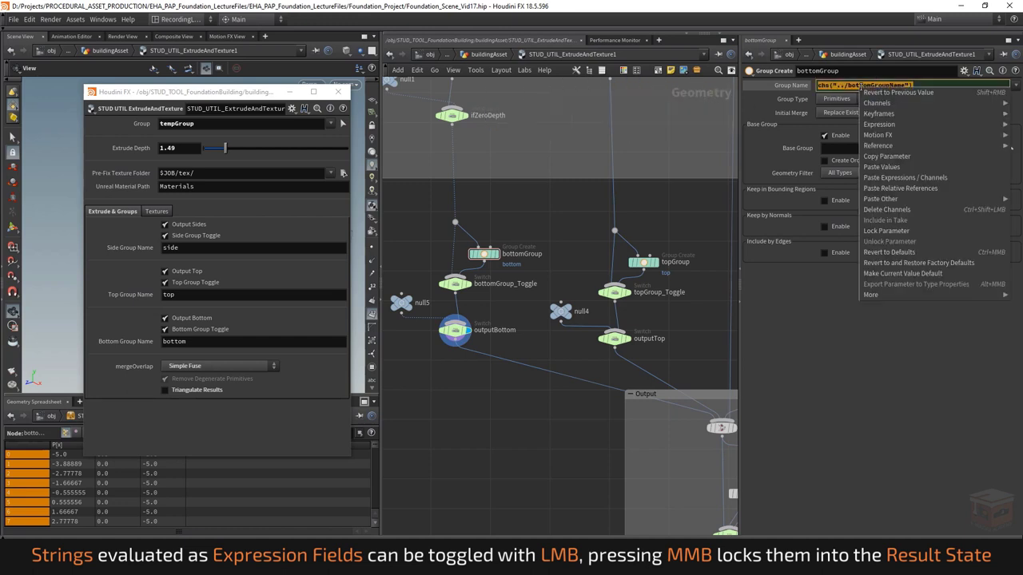
{"action": "left_click", "coordinate": [911, 210]}
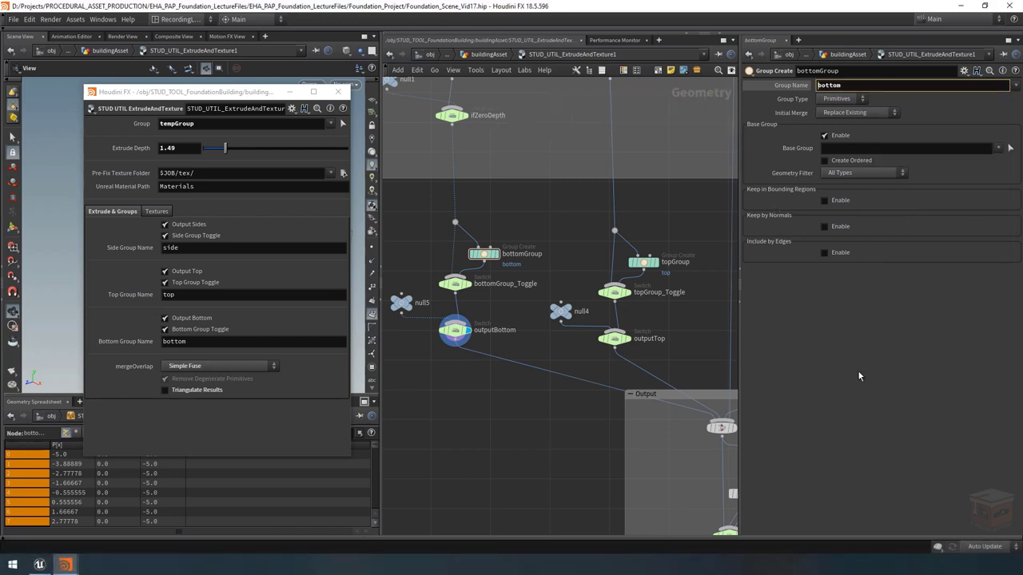
{"action": "left_click", "coordinate": [877, 86]}
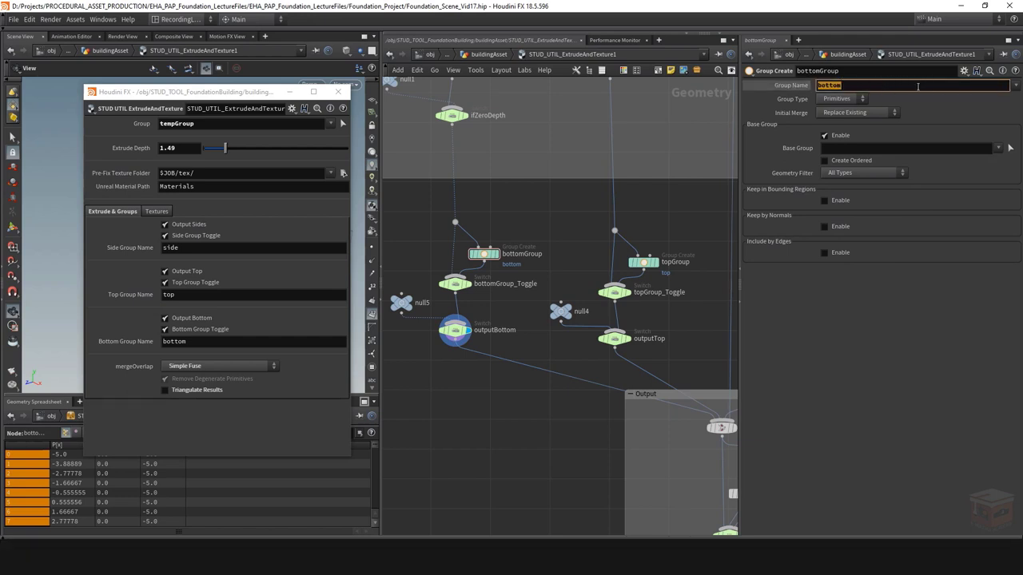
{"action": "key", "text": "ctrl+v"}
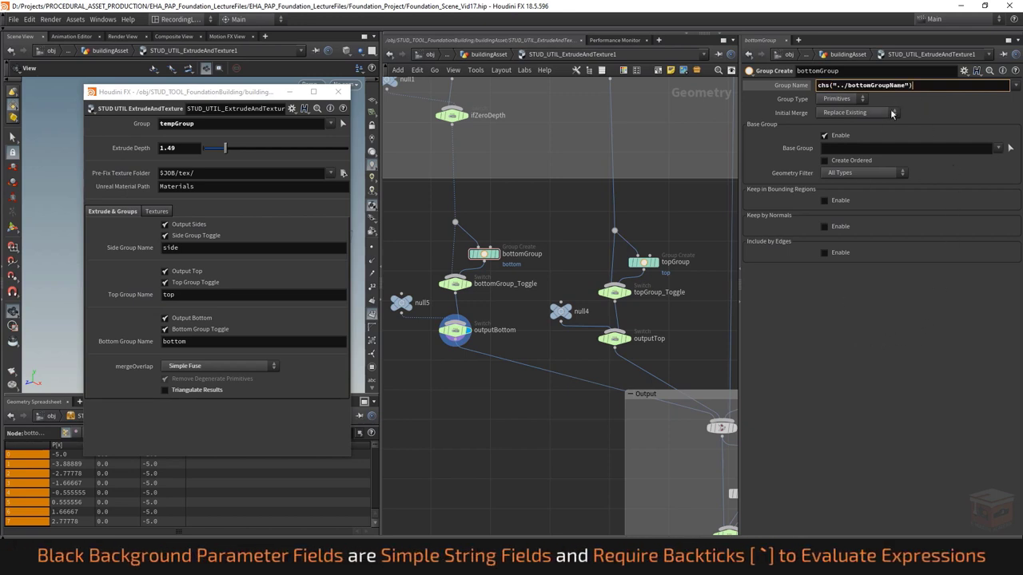
{"action": "key", "text": "Return"}
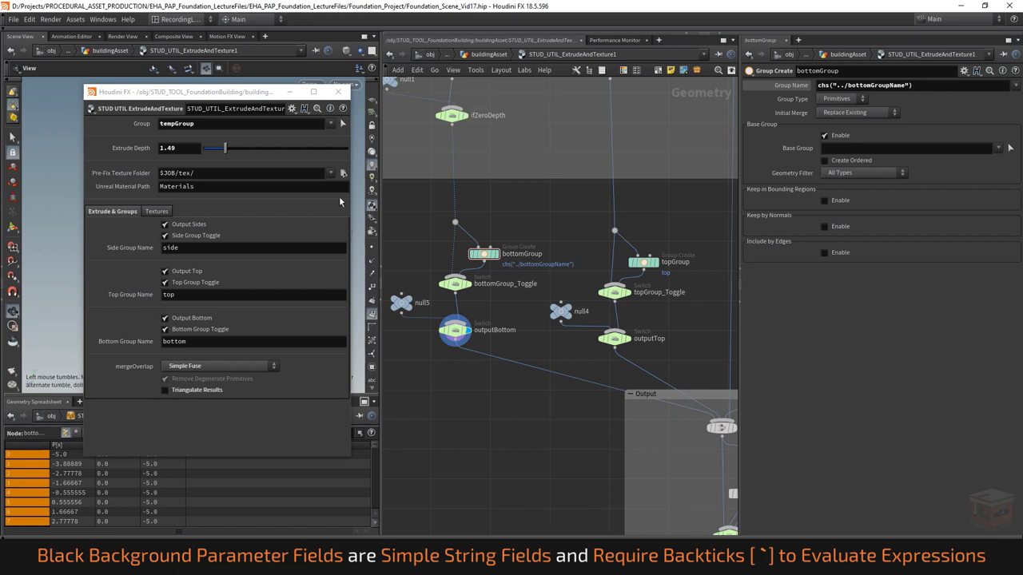
Move the floating parameter window off the viewport's group list and check the name of the bottom group there
{"action": "left_click_drag", "start_coordinate": [267, 95], "coordinate": [115, 240]}
{"action": "left_click", "coordinate": [190, 268]}
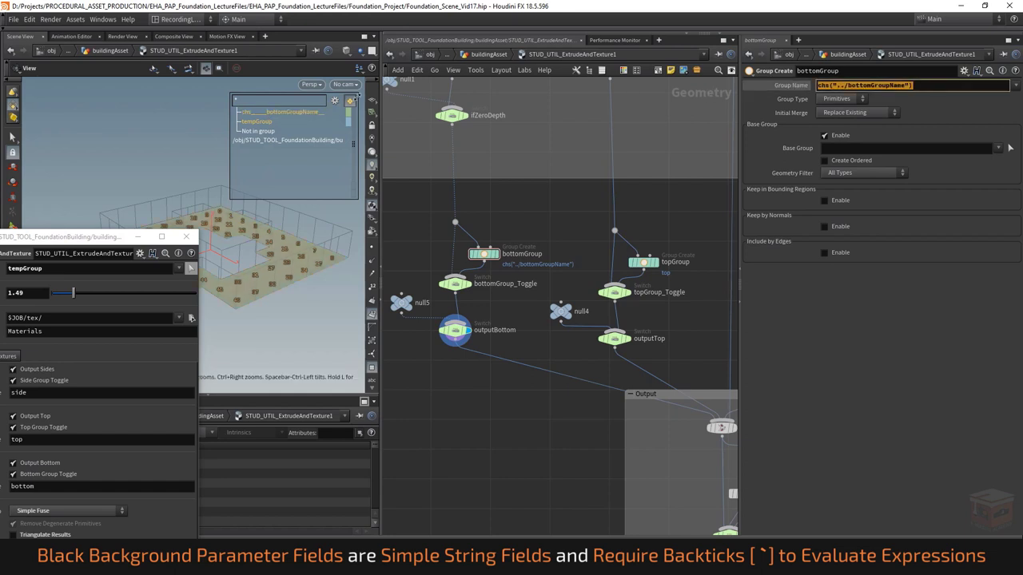
{"action": "left_click", "coordinate": [292, 114]}
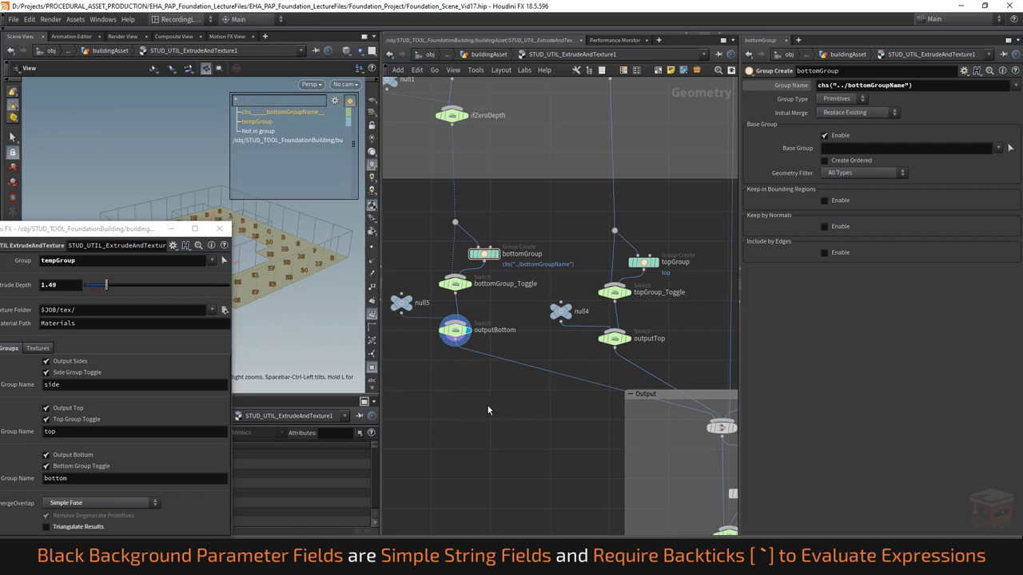
Wrap bottomGroup's Group Name in backticks so it reads `chs("../bottomGroupName")`
{"action": "left_click", "coordinate": [933, 84]}
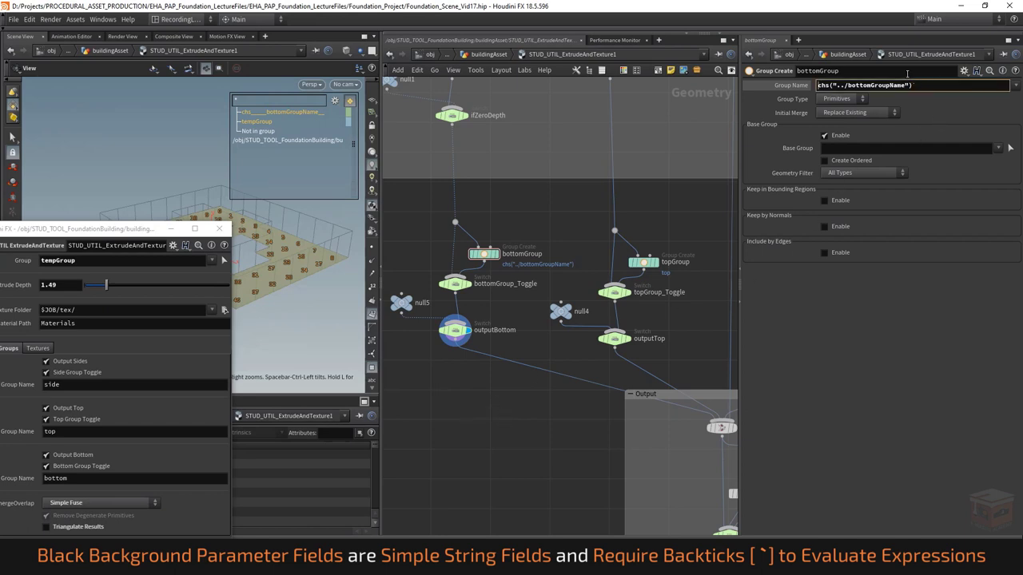
{"action": "type", "text": "`"}
{"action": "key", "text": "End"}
{"action": "key", "text": "Return"}
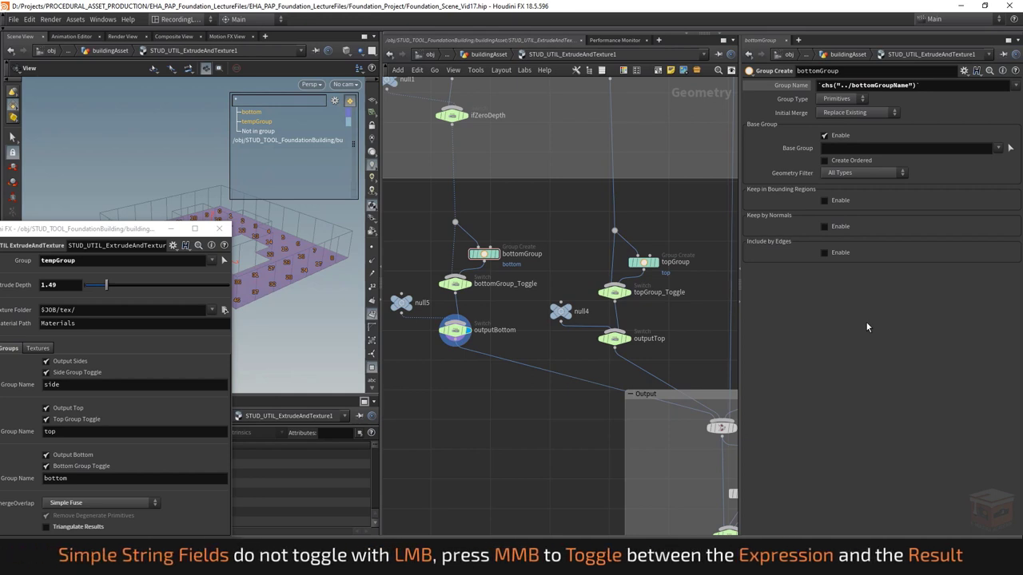
Switch bottomGroup's Group Name display between the backticked expression and its evaluated result
{"action": "left_click", "coordinate": [797, 88]}
{"action": "left_click", "coordinate": [797, 88]}
{"action": "left_click", "coordinate": [796, 89]}
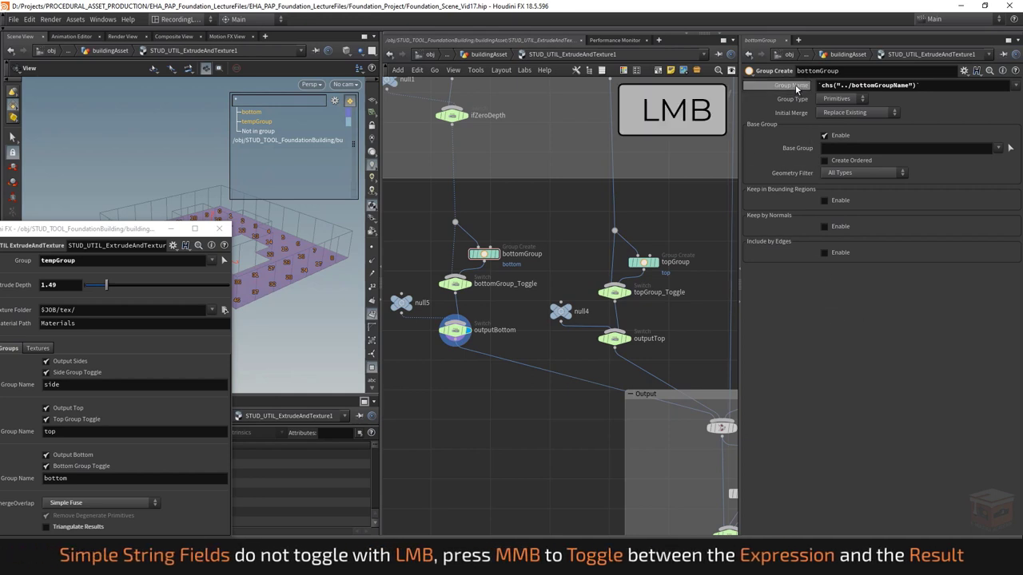
{"action": "left_click", "coordinate": [796, 88]}
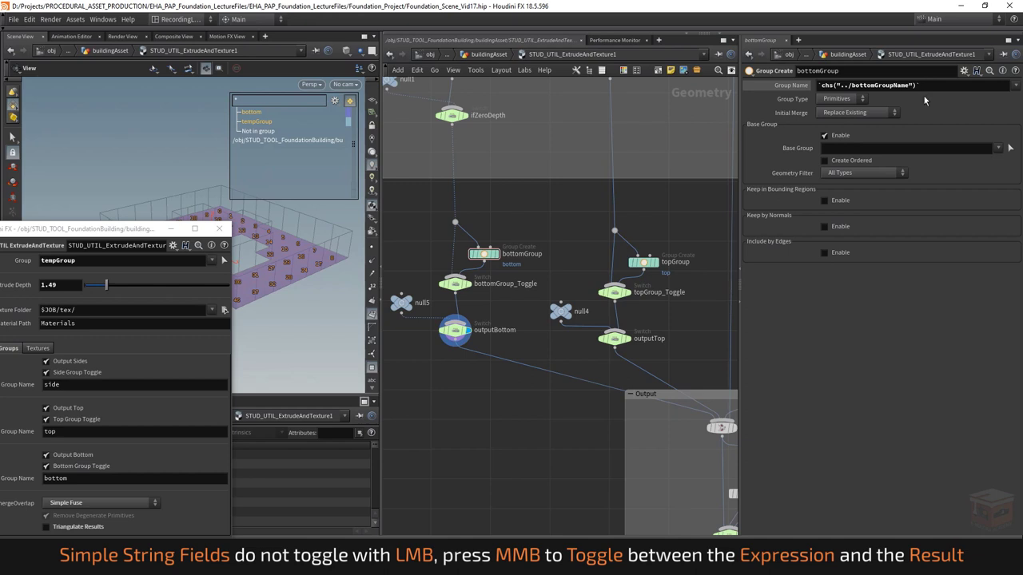
{"action": "middle_click", "coordinate": [797, 87]}
{"action": "middle_click", "coordinate": [795, 88]}
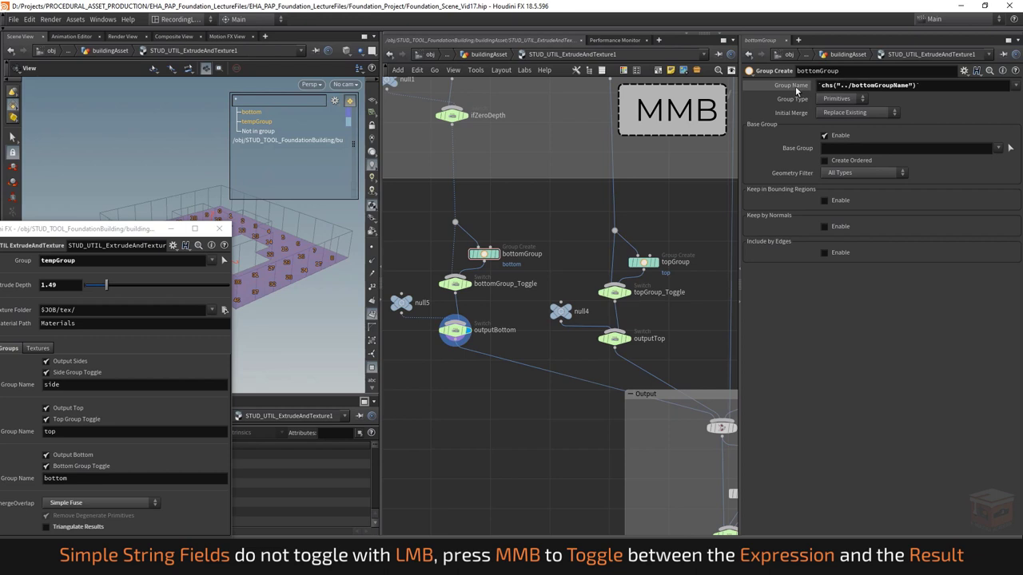
{"action": "middle_click", "coordinate": [795, 87]}
{"action": "middle_click", "coordinate": [816, 84]}
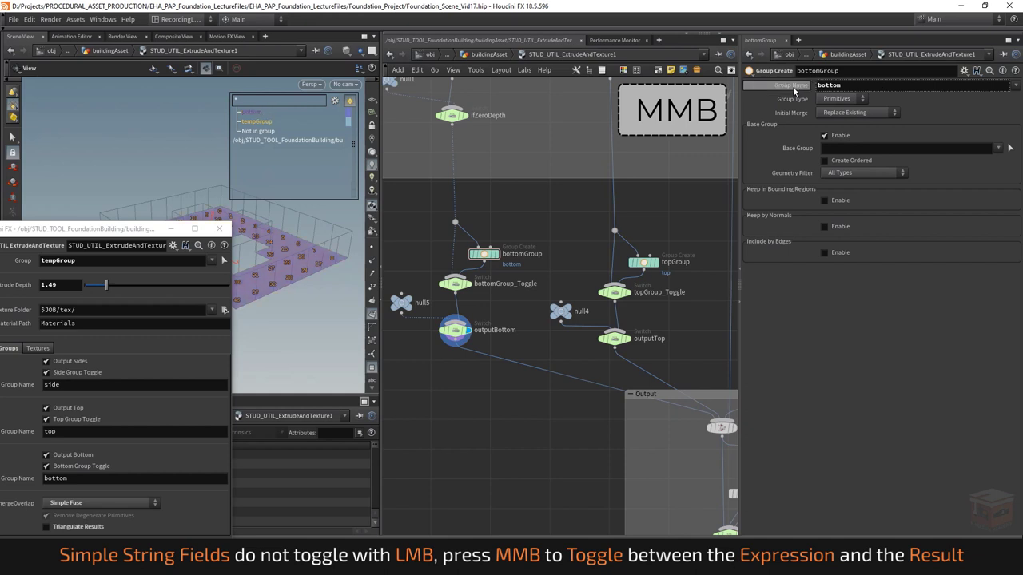
{"action": "middle_click", "coordinate": [823, 85]}
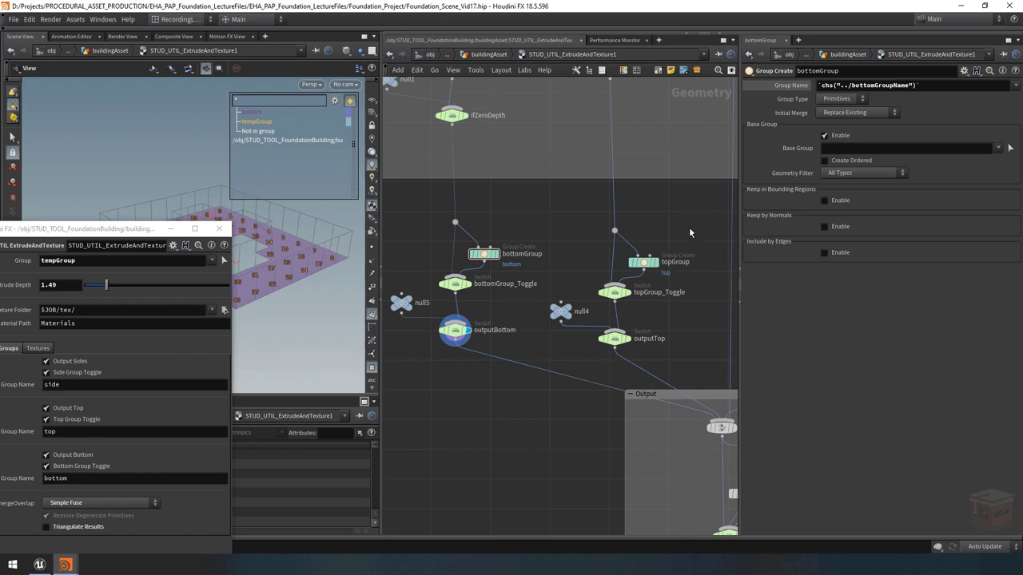
Compare the Group Name fields of topGroup and bottomGroup
{"action": "left_click", "coordinate": [651, 267]}
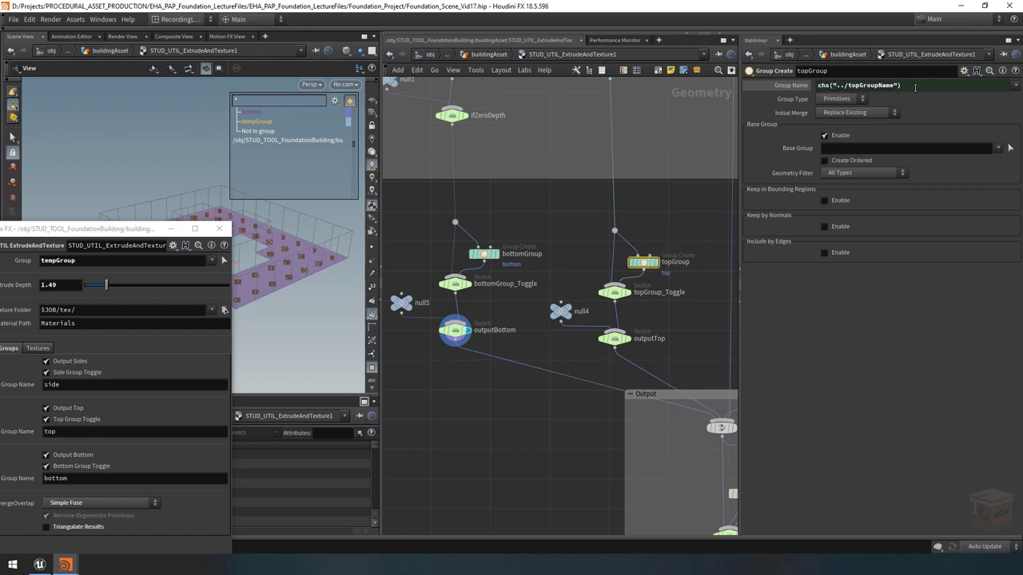
{"action": "left_click", "coordinate": [484, 254]}
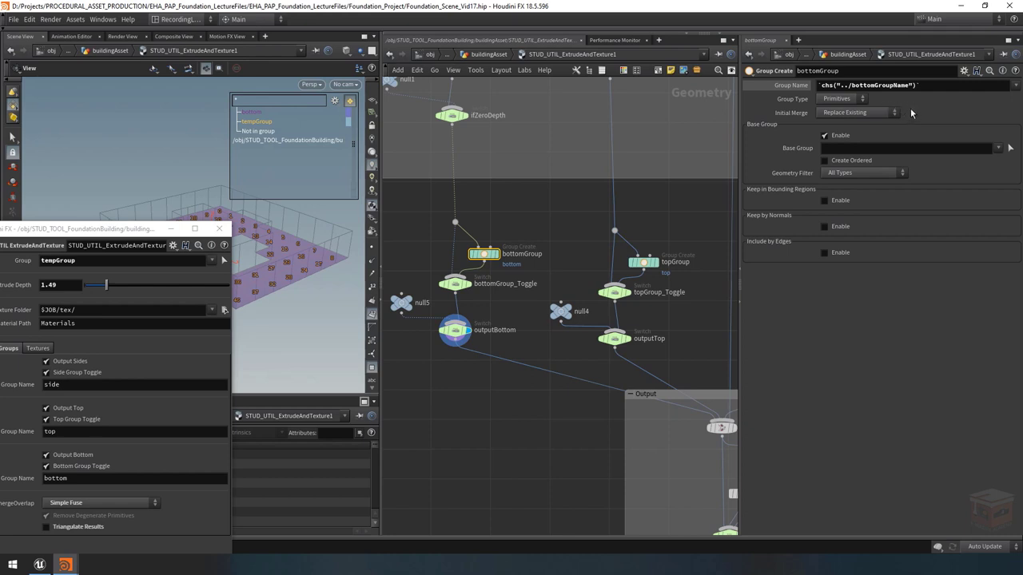
{"action": "mouse_move", "coordinate": [501, 254]}
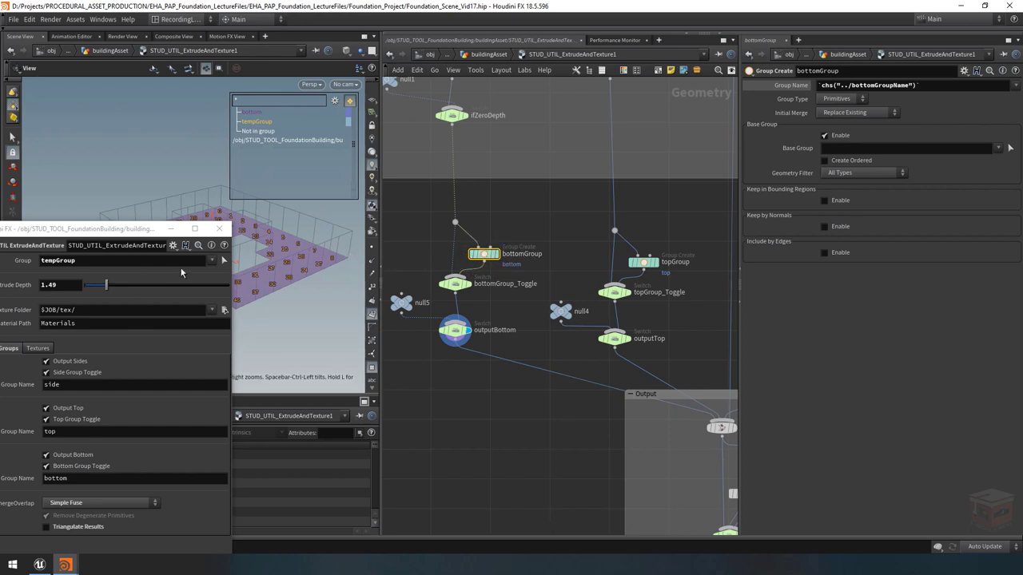
Bring the floating parameter window fully into view and inspect the Select Input of bottomGroup_Toggle and topGroup_Toggle
{"action": "left_click_drag", "start_coordinate": [138, 230], "coordinate": [205, 234]}
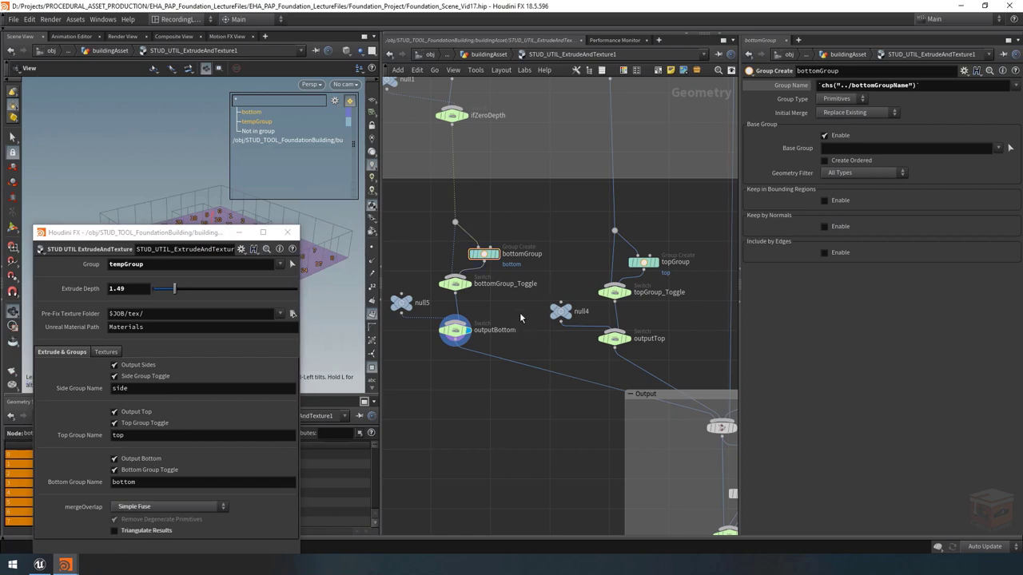
{"action": "left_click_drag", "start_coordinate": [459, 282], "coordinate": [460, 286]}
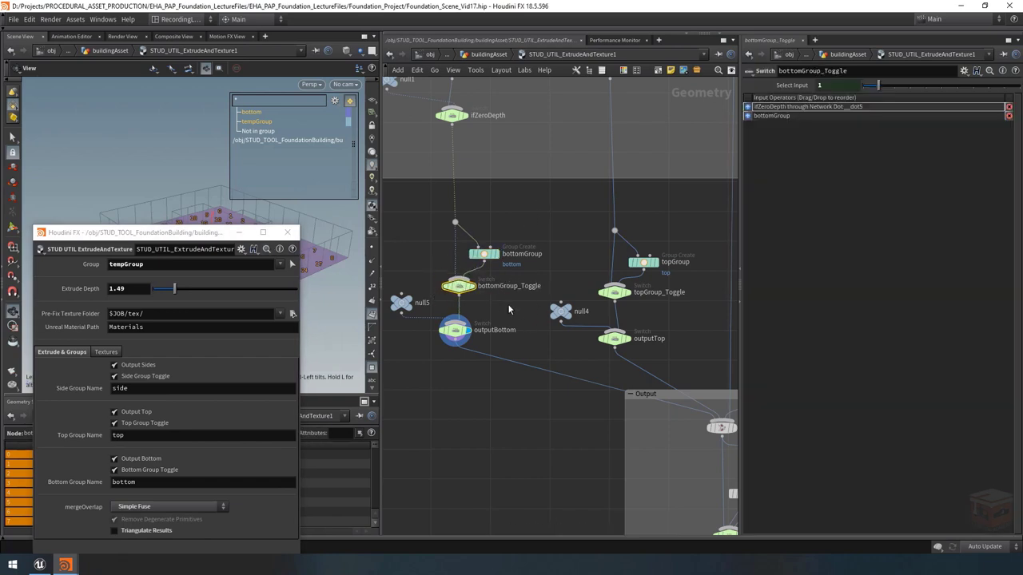
{"action": "scroll", "coordinate": [577, 314], "scroll_direction": "down", "scroll_amount": 1}
{"action": "left_click", "coordinate": [608, 296]}
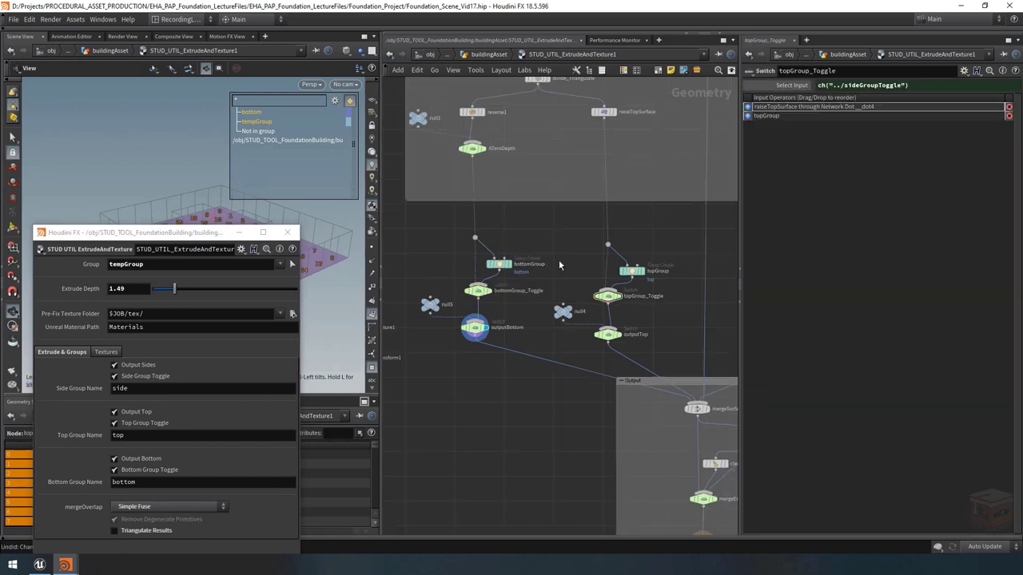
Set the outputTop switch's Select Input expression to ch("../outputTop")
{"action": "left_click", "coordinate": [609, 334]}
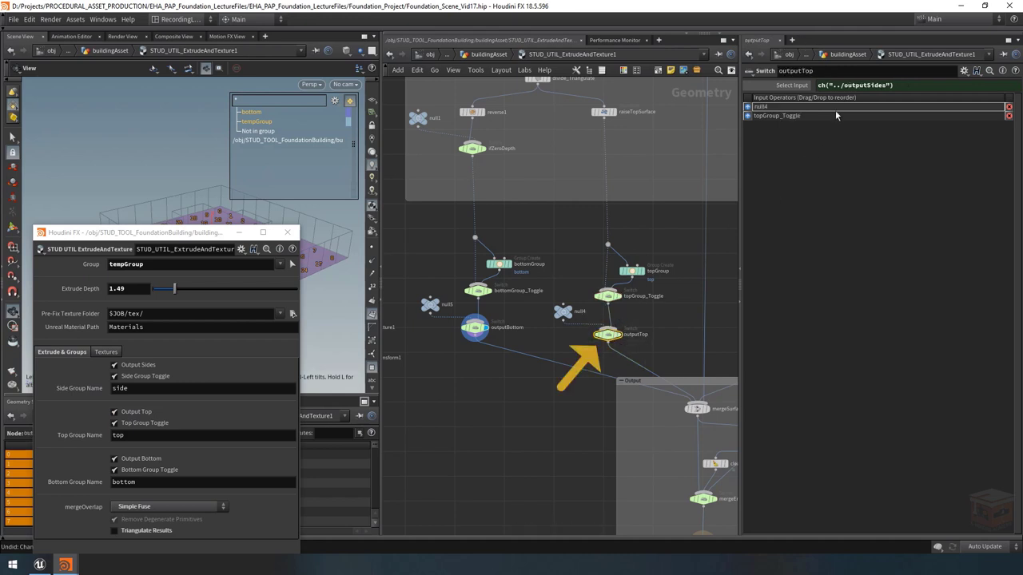
{"action": "left_click_drag", "start_coordinate": [867, 85], "coordinate": [887, 86]}
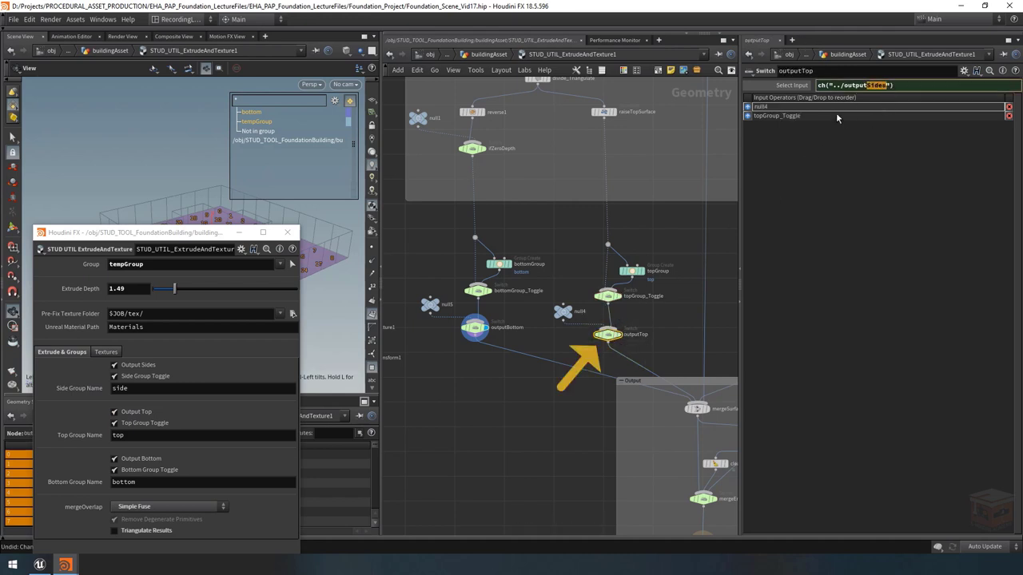
{"action": "type", "text": "Top"}
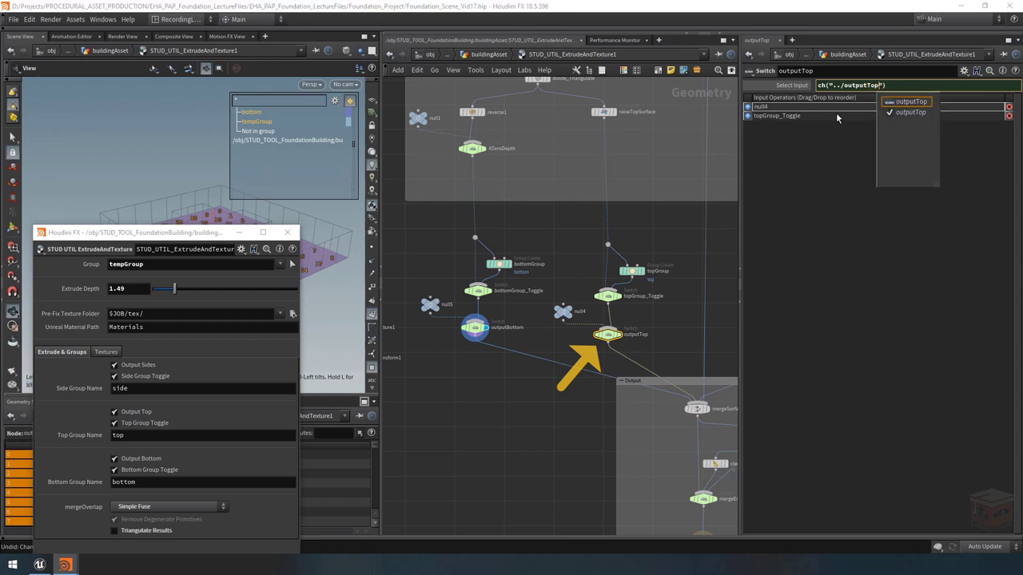
{"action": "key", "text": "Down"}
{"action": "key", "text": "Down"}
{"action": "key", "text": "Up"}
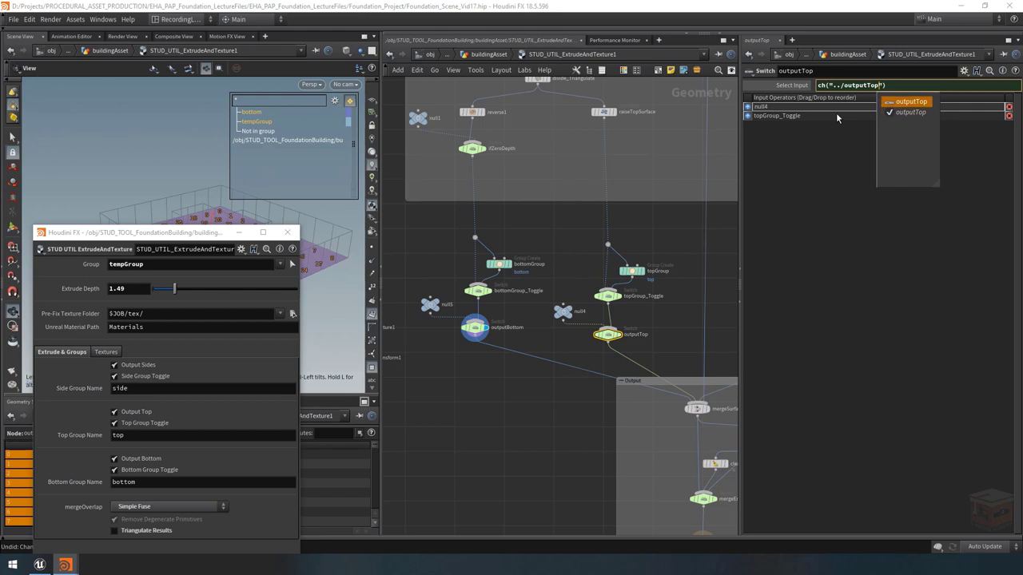
{"action": "key", "text": "Down"}
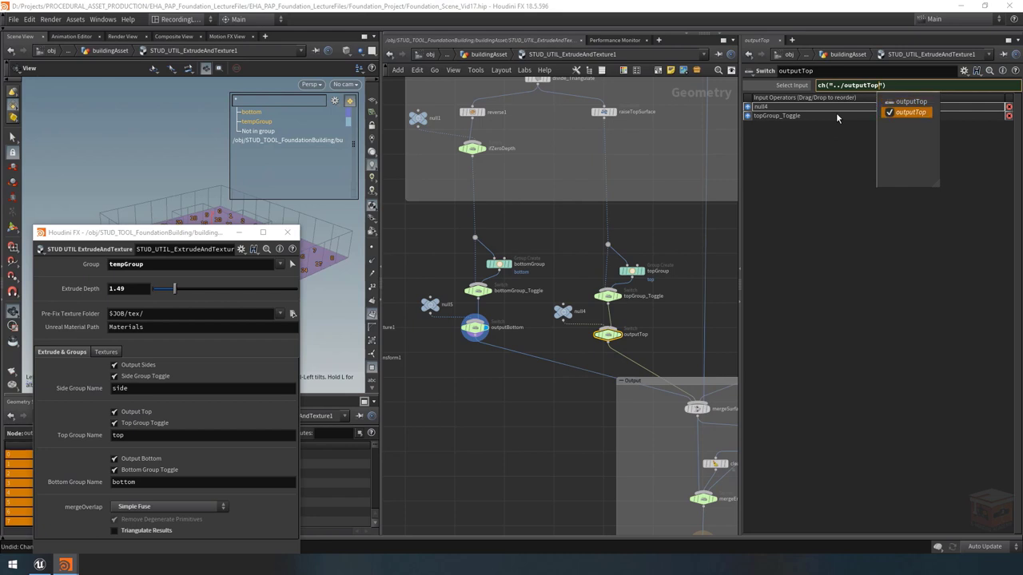
{"action": "key", "text": "Up"}
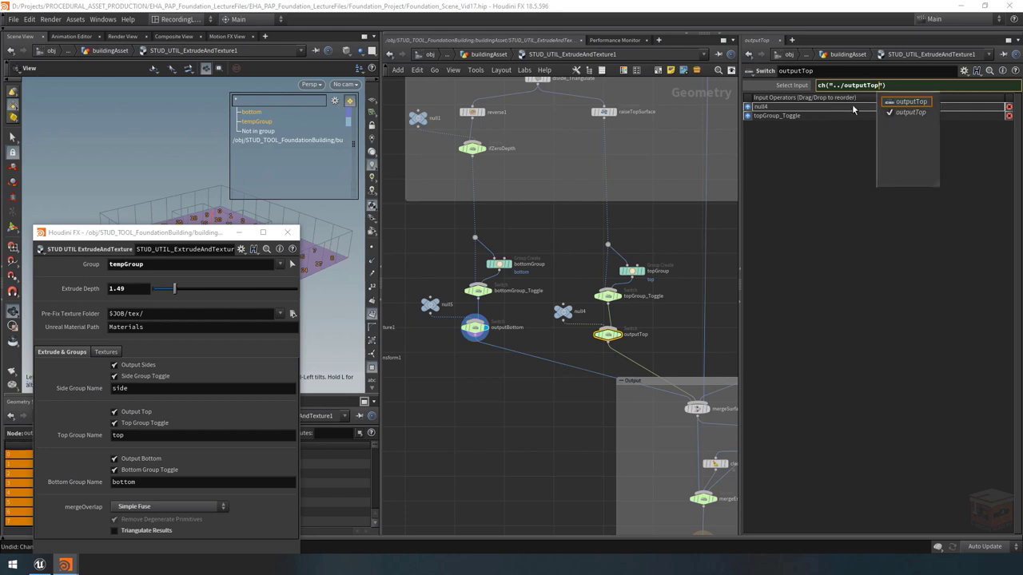
{"action": "key", "text": "Return"}
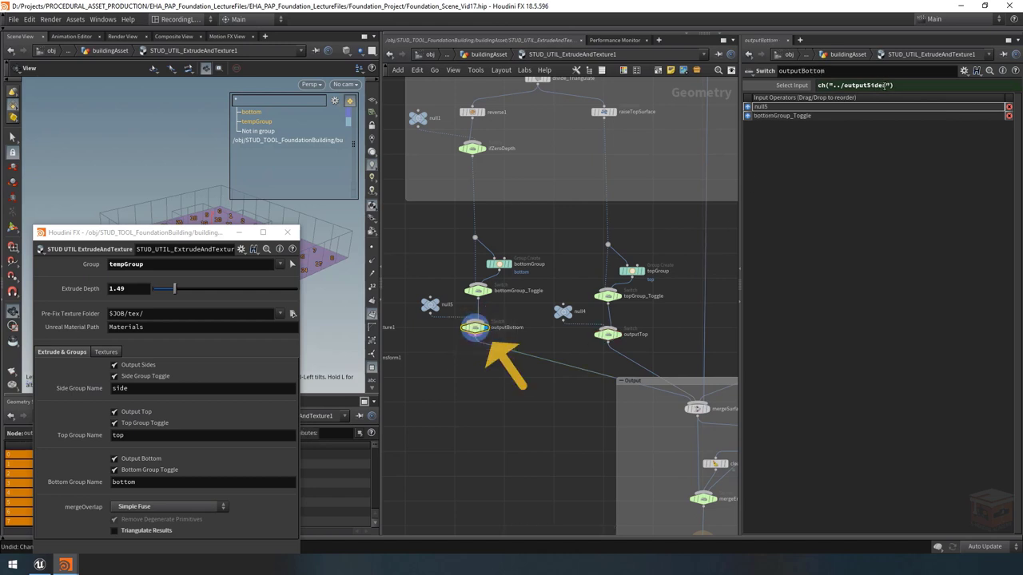
Set the outputBottom switch's Select Input expression to ch("../outputBottom")
{"action": "left_click_drag", "start_coordinate": [886, 85], "coordinate": [864, 82]}
{"action": "type", "text": "Bottom"}
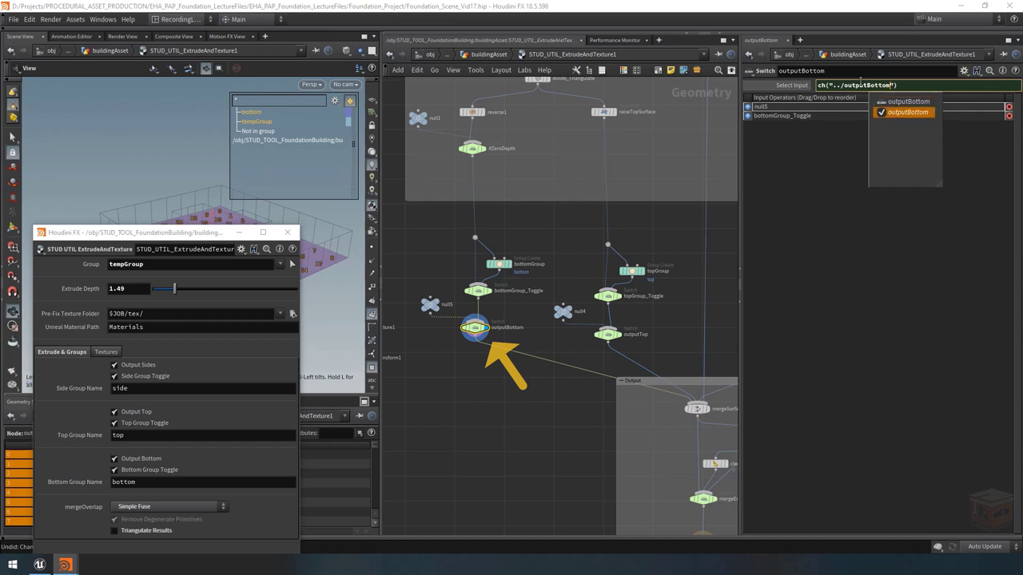
{"action": "key", "text": "Return"}
Set the topGroup_Toggle switch's Select Input expression to ch("../topGroupToggle")
{"action": "left_click", "coordinate": [608, 297]}
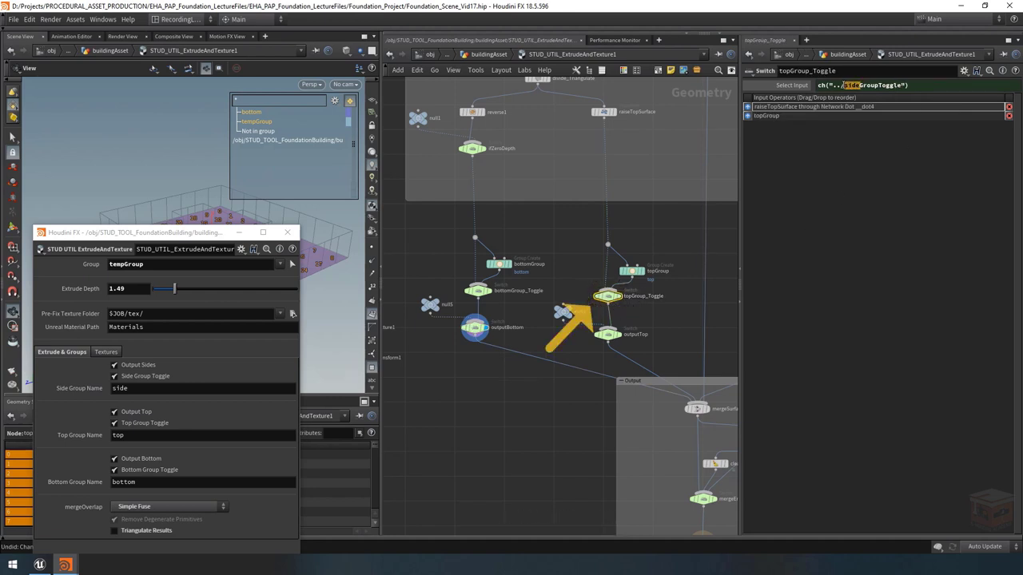
{"action": "double_click", "coordinate": [849, 85]}
{"action": "type", "text": "top"}
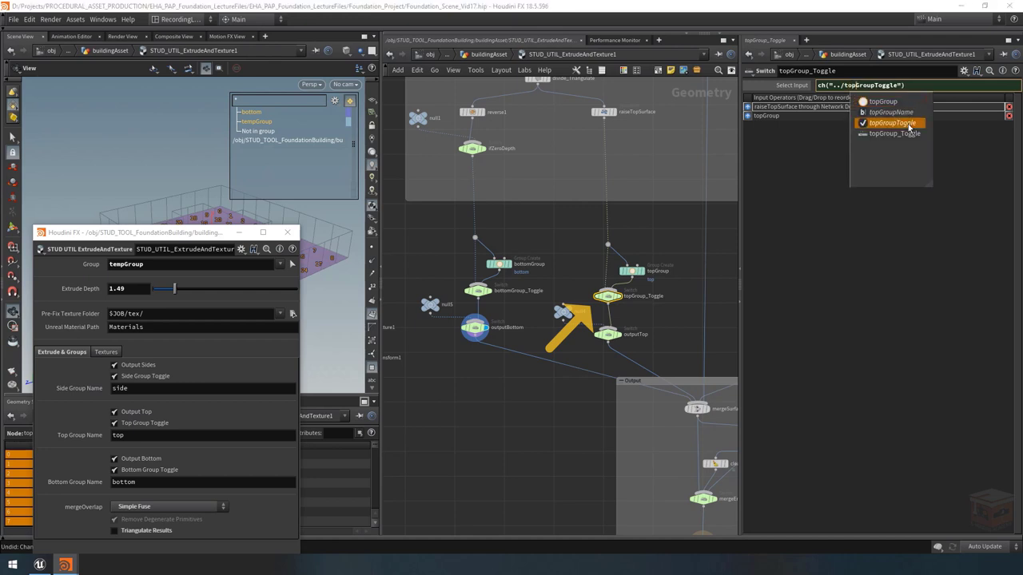
{"action": "left_click", "coordinate": [669, 217]}
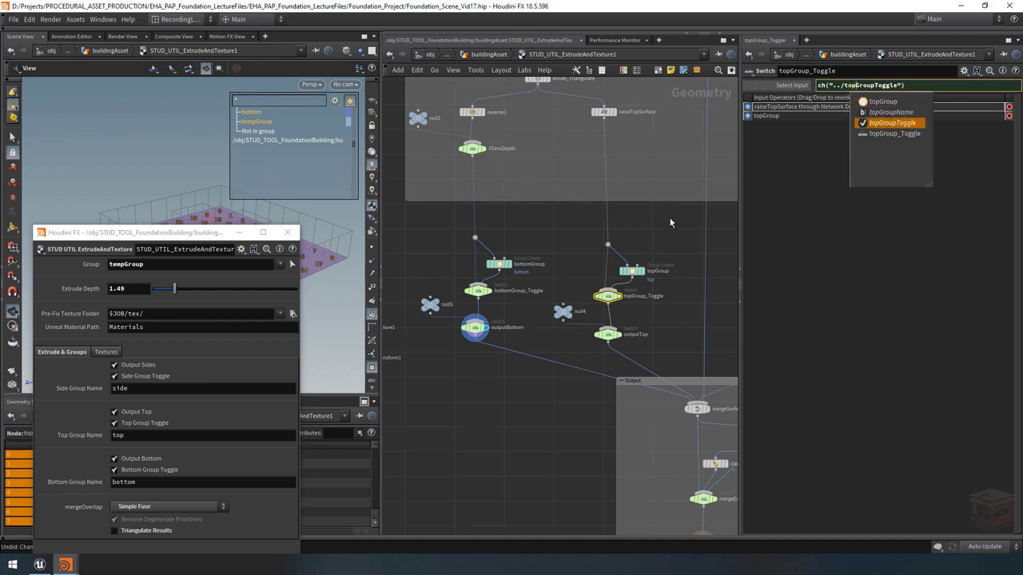
Set the bottomGroup_Toggle switch's Select Input expression to ch("../bottomGroupToggle")
{"action": "left_click", "coordinate": [477, 290]}
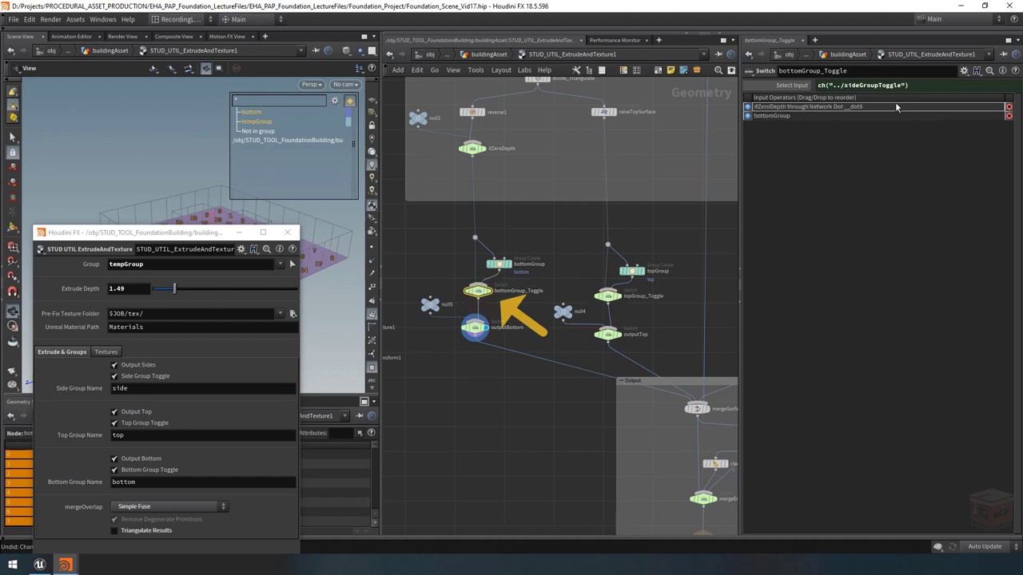
{"action": "left_click_drag", "start_coordinate": [860, 84], "coordinate": [843, 85]}
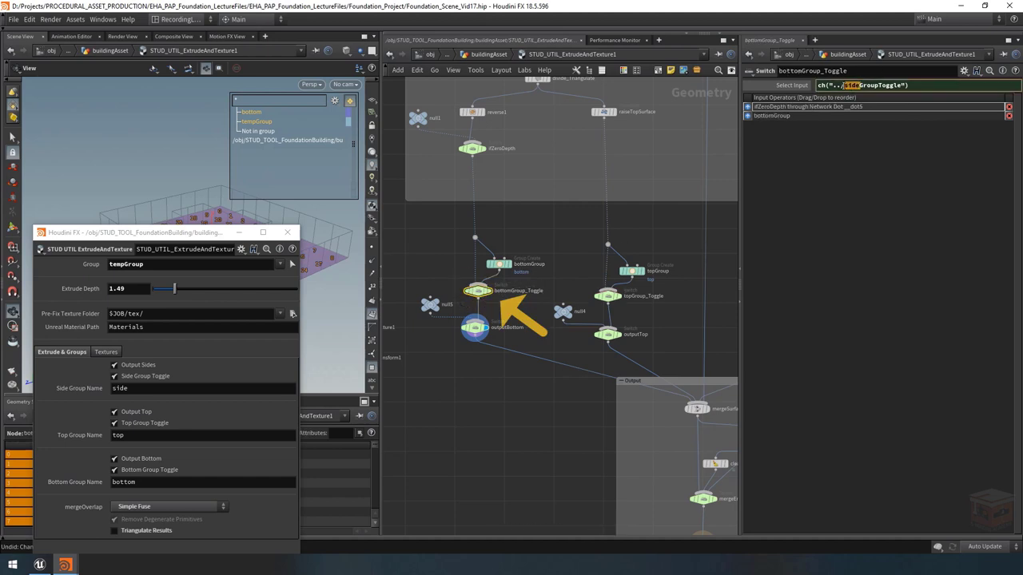
{"action": "type", "text": "bottom"}
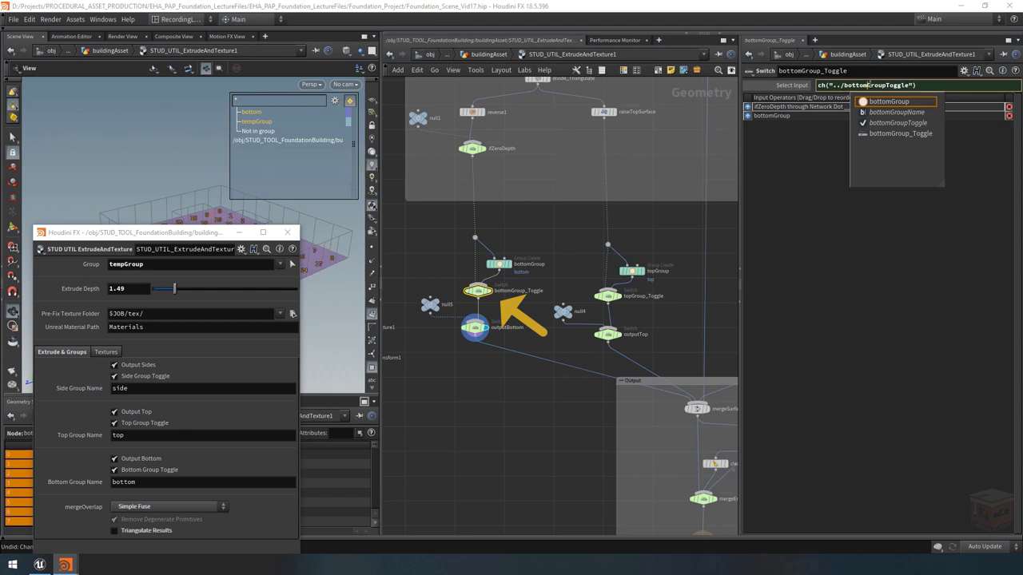
{"action": "left_click", "coordinate": [909, 125]}
{"action": "left_click", "coordinate": [548, 245]}
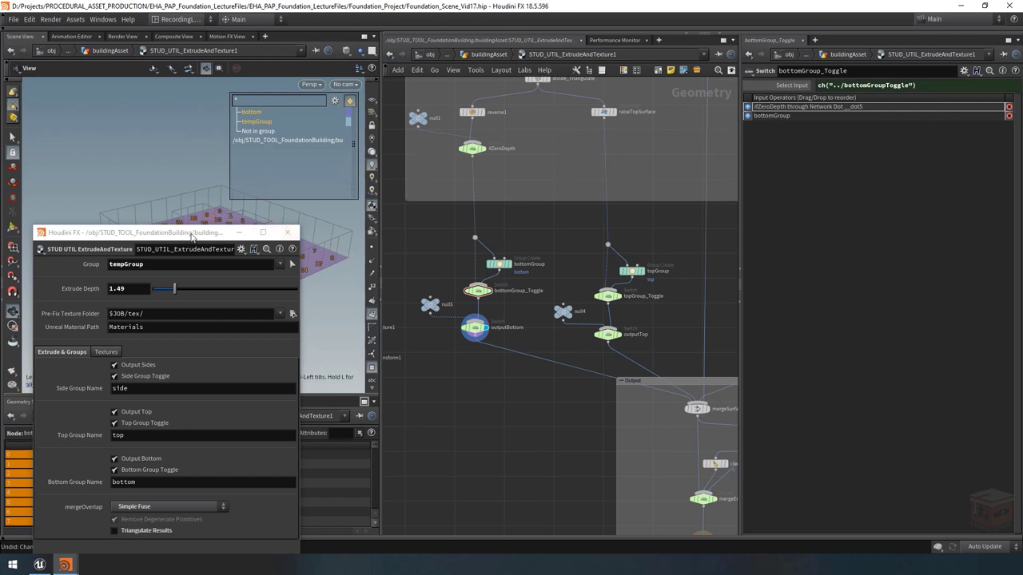
Move the tool's parameter window clear of the viewport and display the mergeSurfaces node's geometry
{"action": "left_click_drag", "start_coordinate": [191, 234], "coordinate": [910, 162]}
{"action": "scroll", "coordinate": [536, 424], "scroll_direction": "down", "scroll_amount": 1}
{"action": "middle_click_drag", "start_coordinate": [537, 423], "coordinate": [473, 352]}
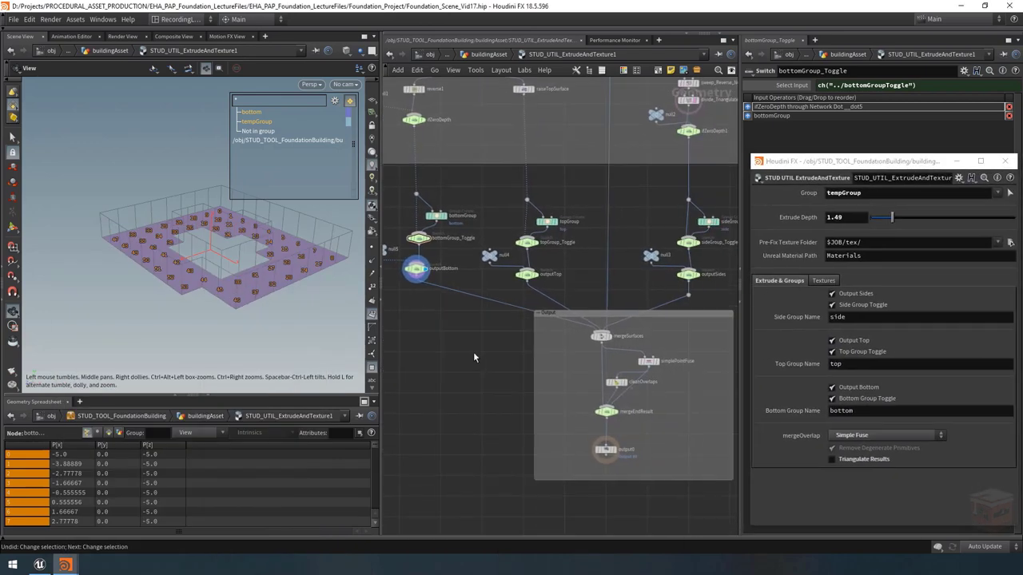
{"action": "scroll", "coordinate": [617, 331], "scroll_direction": "up", "scroll_amount": 4}
{"action": "left_click", "coordinate": [602, 344]}
{"action": "left_click", "coordinate": [584, 343]}
{"action": "scroll", "coordinate": [514, 418], "scroll_direction": "down", "scroll_amount": 3}
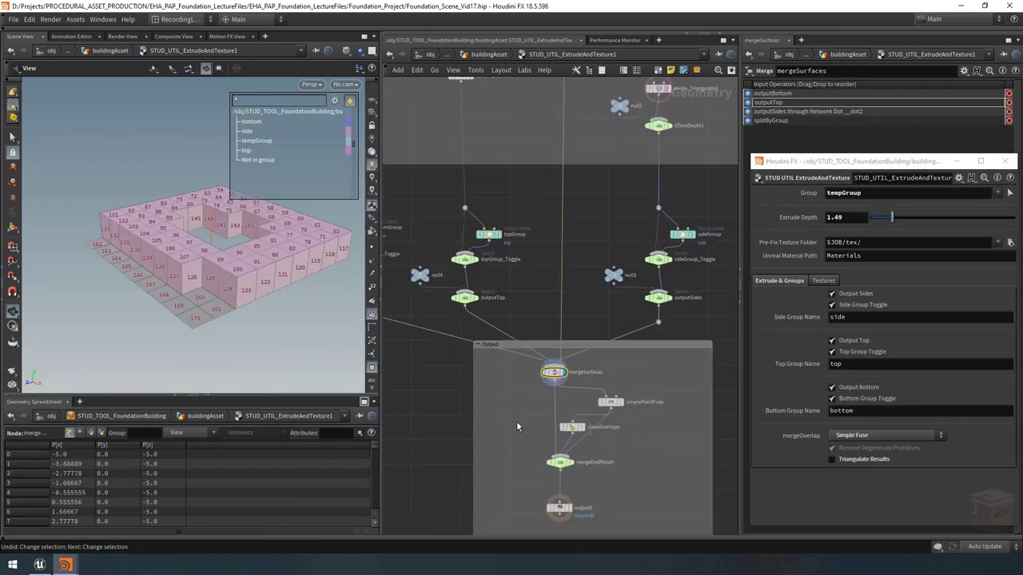
Display the output0 node's geometry to view the tool's final result
{"action": "middle_click_drag", "start_coordinate": [517, 421], "coordinate": [500, 347]}
{"action": "scroll", "coordinate": [557, 430], "scroll_direction": "up", "scroll_amount": 2}
{"action": "left_click", "coordinate": [549, 439]}
{"action": "left_click", "coordinate": [535, 436]}
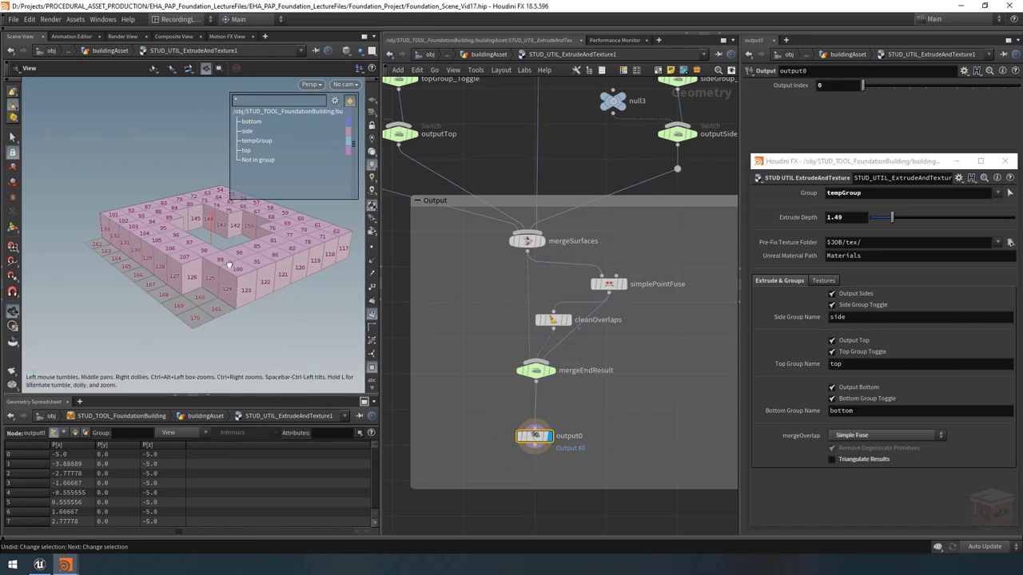
{"action": "scroll", "coordinate": [228, 267], "scroll_direction": "down", "scroll_amount": 2}
{"action": "left_click_drag", "start_coordinate": [200, 255], "coordinate": [255, 265]}
{"action": "scroll", "coordinate": [216, 294], "scroll_direction": "up", "scroll_amount": 2}
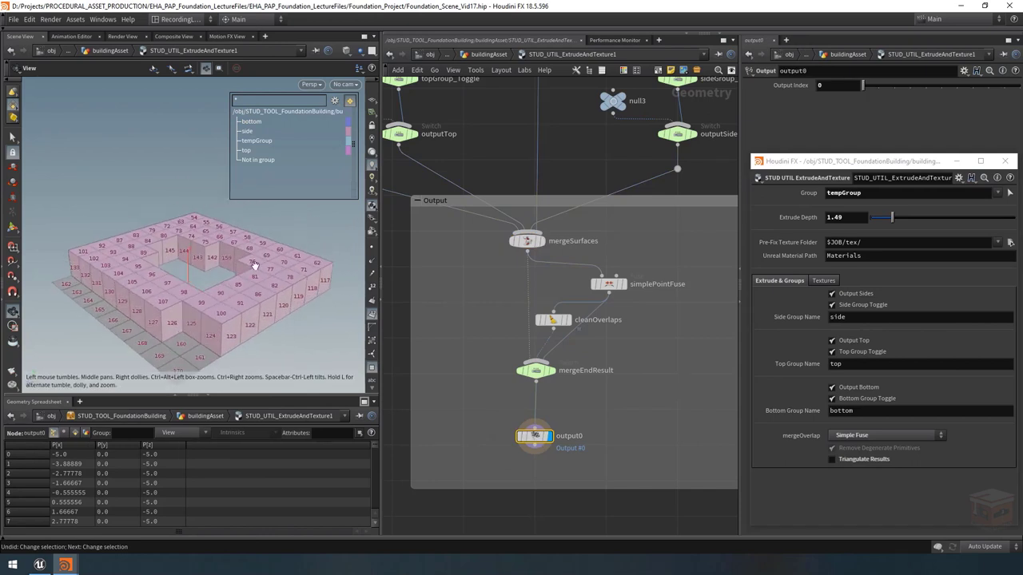
Test Output Sides and Side Group Toggle by switching each off and back on, and set Extrude Depth to 2.04
{"action": "left_click", "coordinate": [845, 295]}
{"action": "left_click", "coordinate": [846, 296]}
{"action": "left_click", "coordinate": [846, 295]}
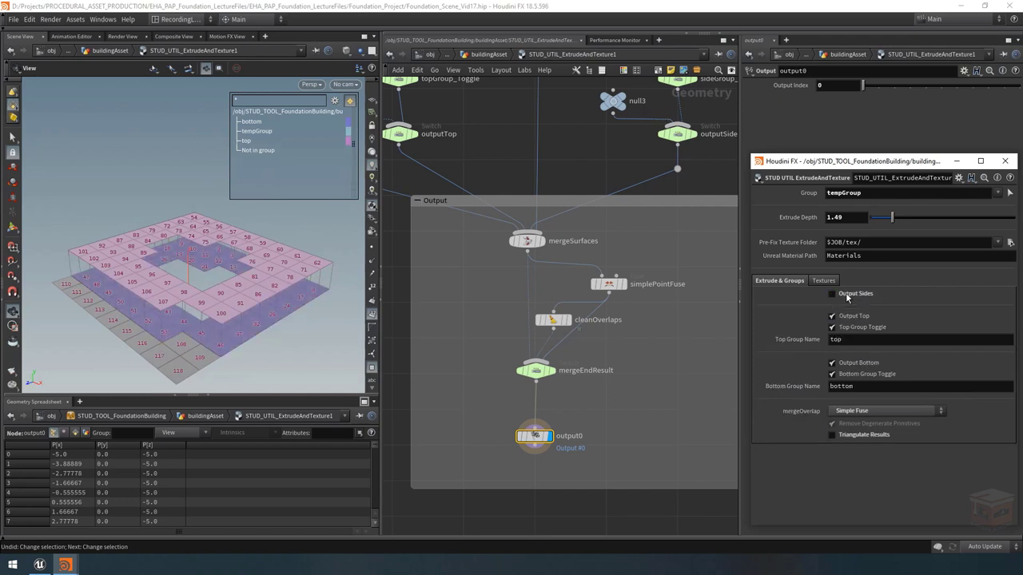
{"action": "left_click", "coordinate": [846, 296]}
{"action": "mouse_move", "coordinate": [889, 222]}
{"action": "left_mouse_down"}
{"action": "mouse_move", "coordinate": [878, 222]}
{"action": "mouse_move", "coordinate": [898, 222]}
{"action": "mouse_move", "coordinate": [861, 224]}
{"action": "mouse_move", "coordinate": [914, 222]}
{"action": "mouse_move", "coordinate": [867, 224]}
{"action": "mouse_move", "coordinate": [900, 222]}
{"action": "left_mouse_up"}
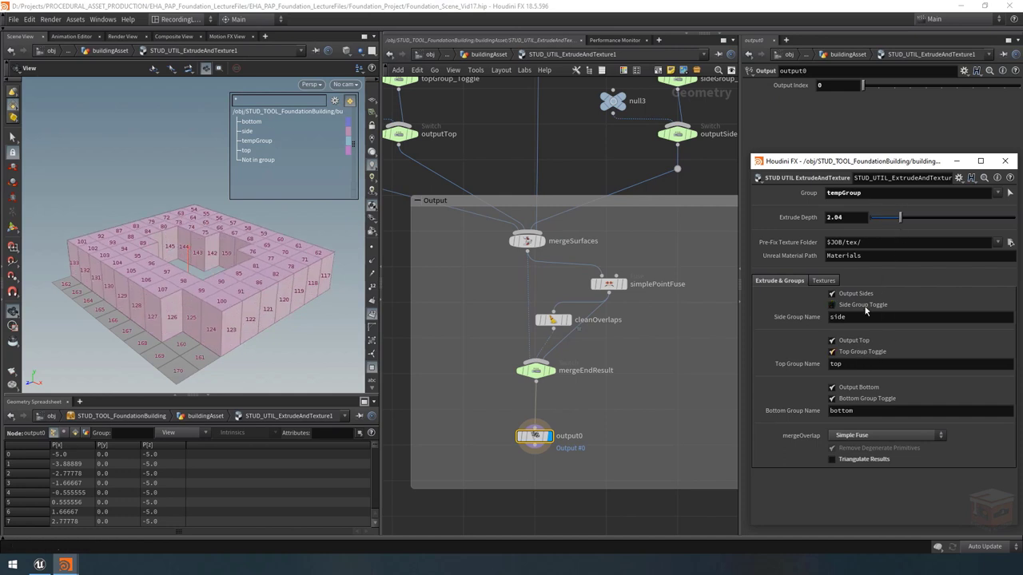
{"action": "left_click", "coordinate": [864, 308]}
{"action": "left_click", "coordinate": [864, 308]}
Test Output Top and Top Group Toggle by switching each off and back on
{"action": "left_click", "coordinate": [857, 341]}
{"action": "left_click", "coordinate": [858, 342]}
{"action": "left_click", "coordinate": [859, 353]}
{"action": "left_click", "coordinate": [857, 352]}
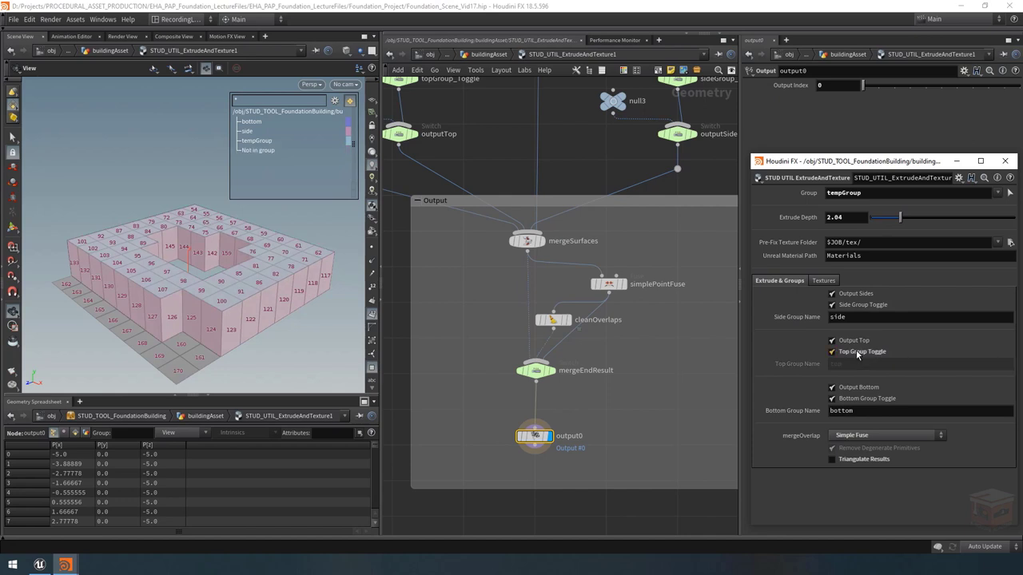
{"action": "left_click", "coordinate": [858, 352]}
Test Output Bottom and Bottom Group Toggle by switching them off and on while viewing the model from underneath
{"action": "left_click", "coordinate": [850, 389]}
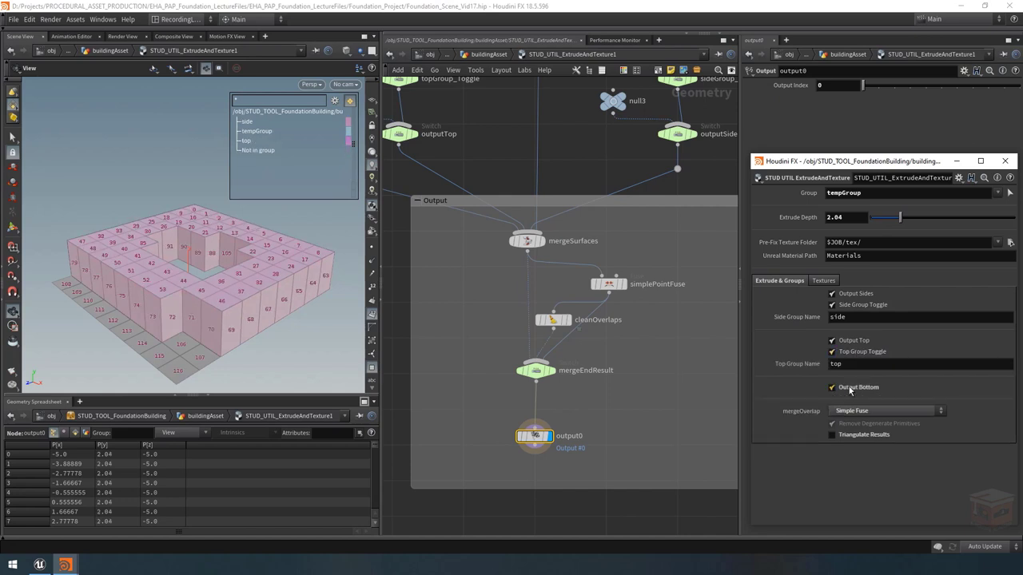
{"action": "left_click_drag", "start_coordinate": [245, 295], "coordinate": [287, 223]}
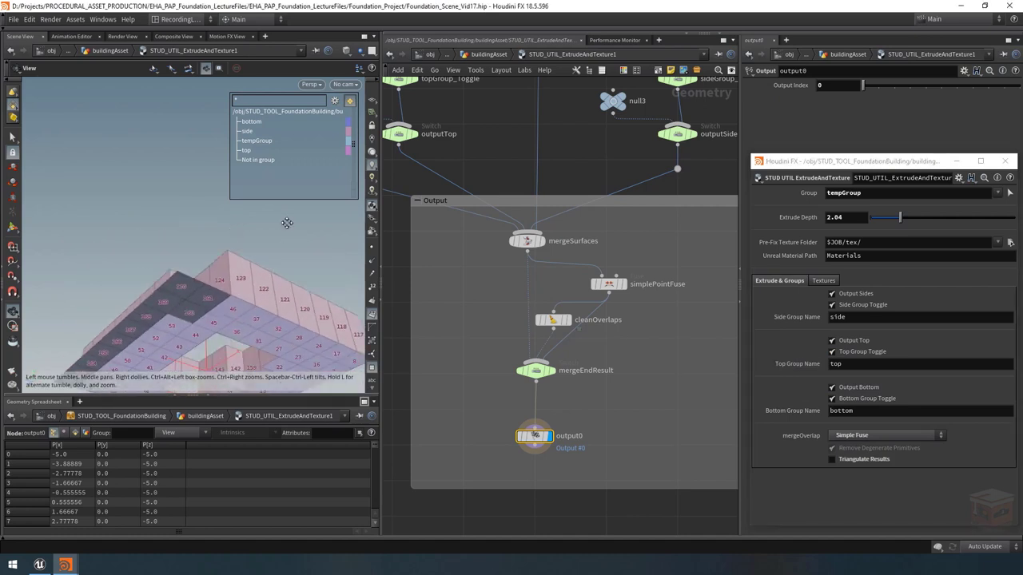
{"action": "middle_click_drag", "start_coordinate": [287, 223], "coordinate": [281, 172]}
{"action": "left_click", "coordinate": [860, 390]}
{"action": "left_click", "coordinate": [859, 389]}
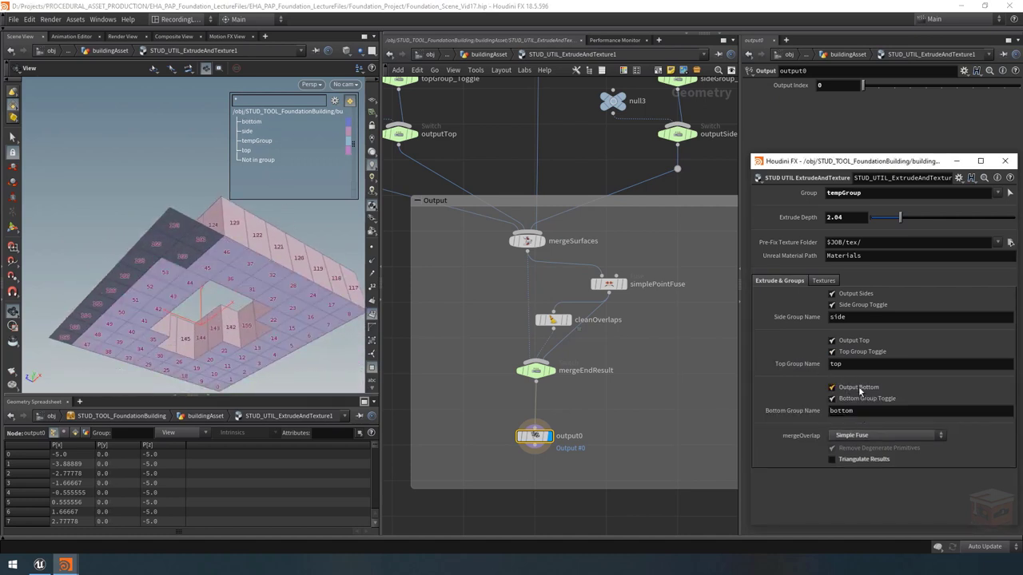
{"action": "left_click", "coordinate": [857, 397]}
{"action": "left_click", "coordinate": [857, 398]}
{"action": "left_click", "coordinate": [857, 398]}
{"action": "left_click", "coordinate": [858, 398]}
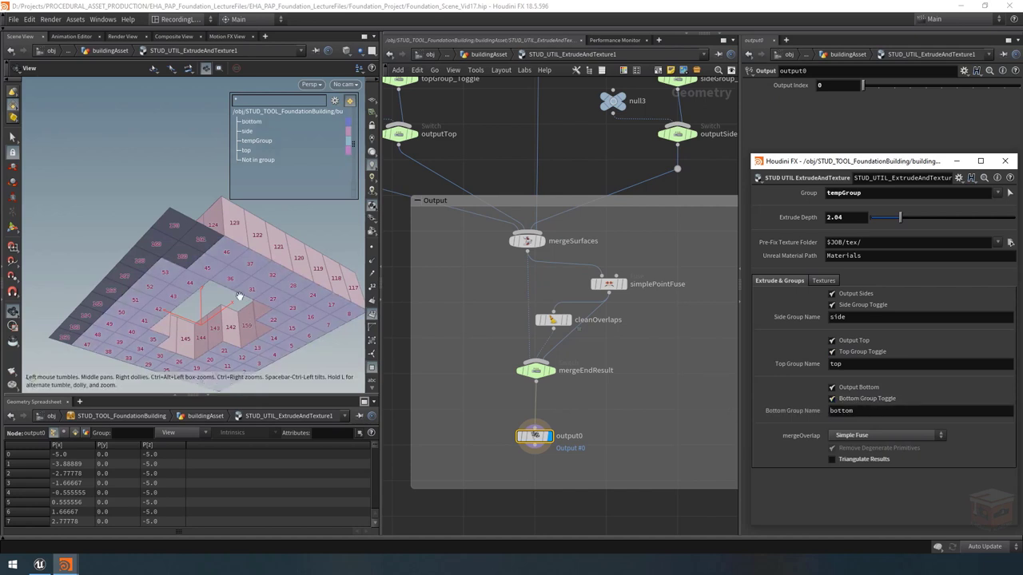
{"action": "left_click_drag", "start_coordinate": [240, 297], "coordinate": [207, 278]}
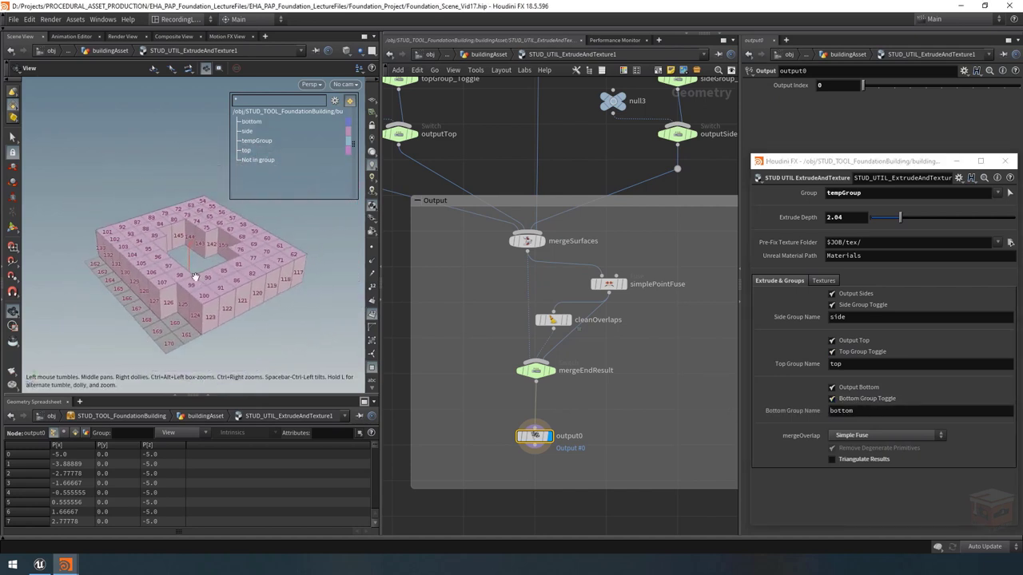
Move the output0 node further down to make room below mergeEndResult in the Output network box
{"action": "scroll", "coordinate": [625, 280], "scroll_direction": "down", "scroll_amount": 6}
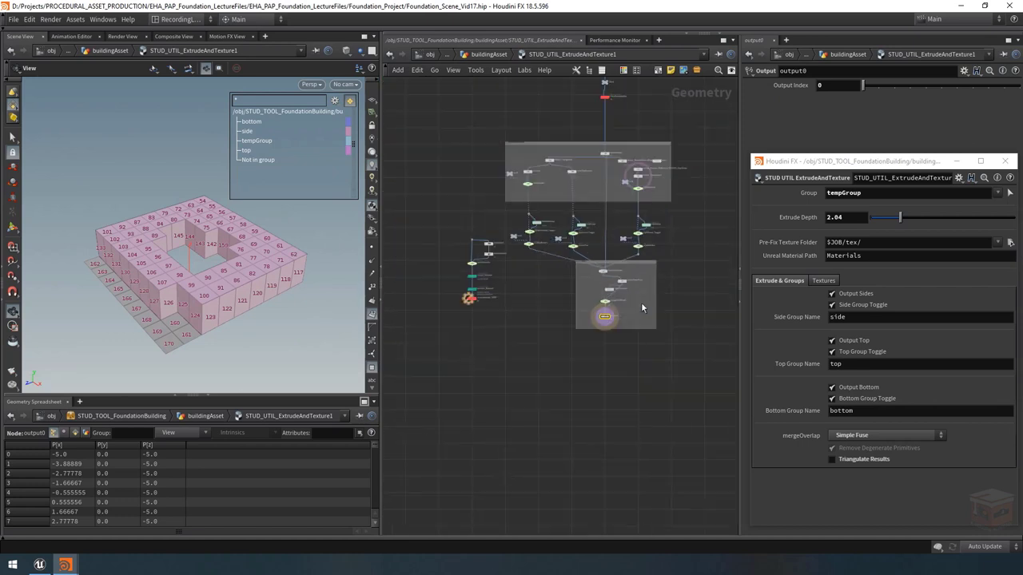
{"action": "middle_click_drag", "start_coordinate": [666, 222], "coordinate": [652, 289]}
{"action": "middle_click_drag", "start_coordinate": [681, 326], "coordinate": [683, 290]}
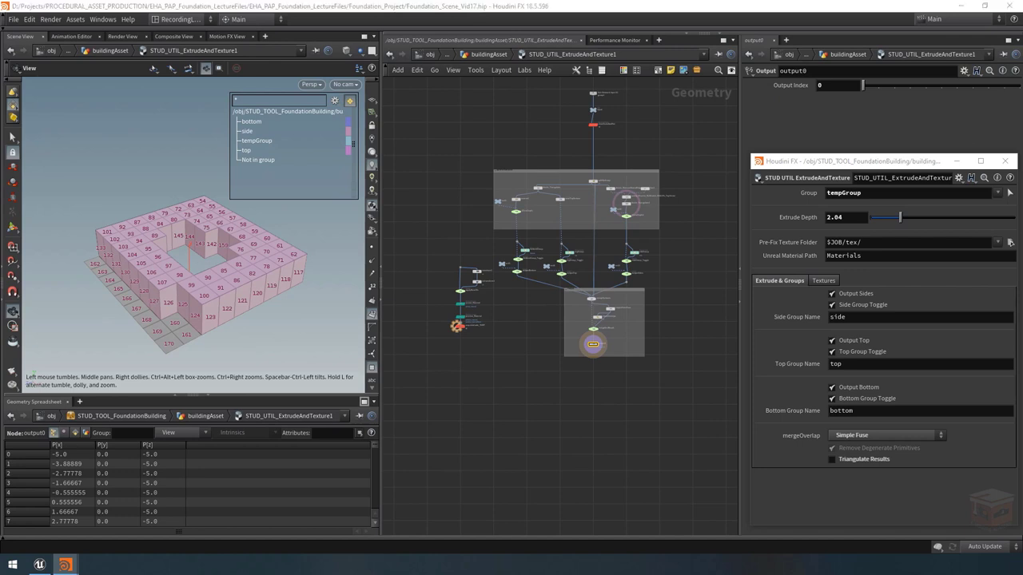
{"action": "scroll", "coordinate": [600, 351], "scroll_direction": "up", "scroll_amount": 5}
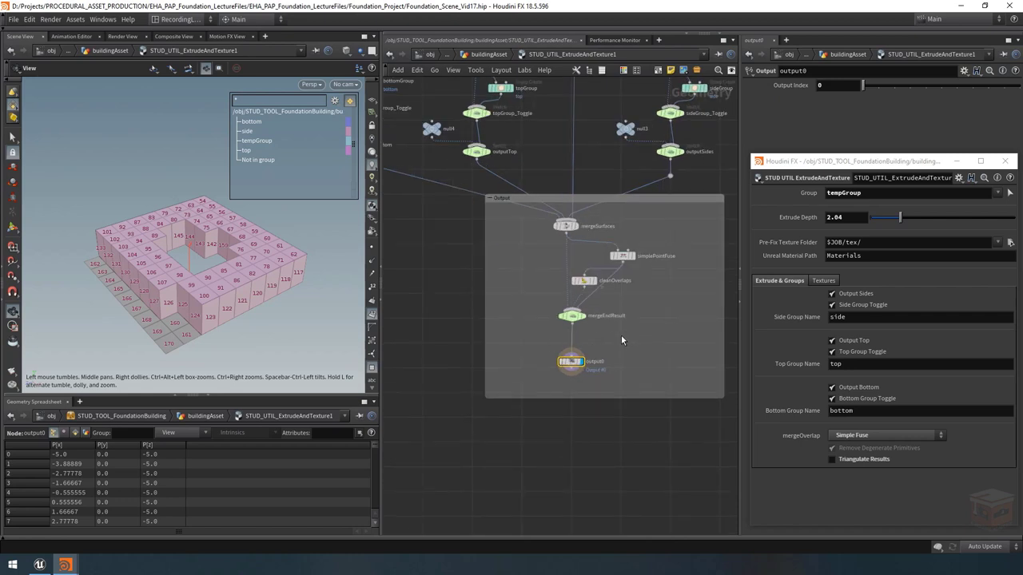
{"action": "left_click_drag", "start_coordinate": [577, 372], "coordinate": [616, 429]}
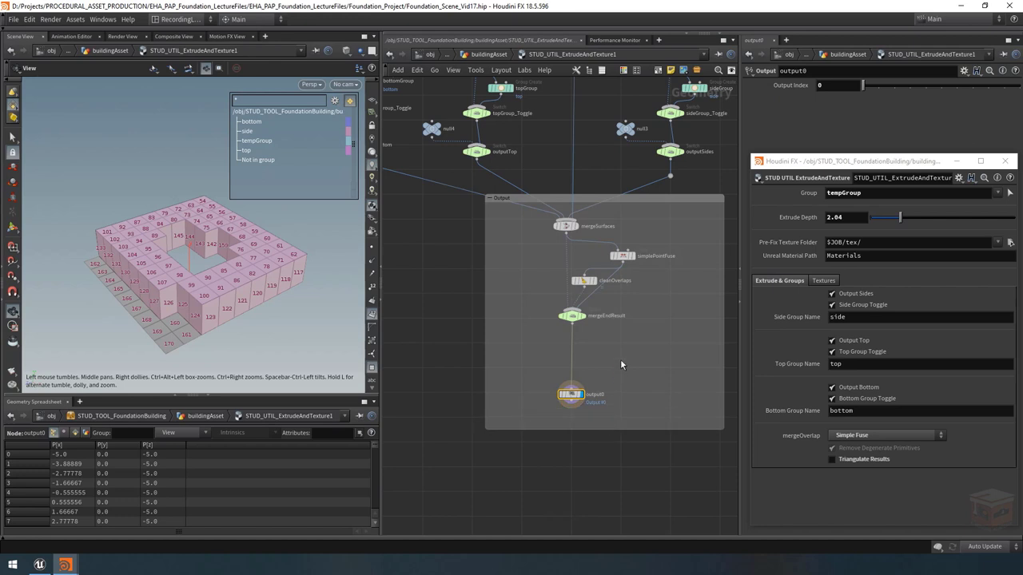
{"action": "middle_click_drag", "start_coordinate": [621, 365], "coordinate": [617, 345]}
{"action": "middle_click_drag", "start_coordinate": [254, 280], "coordinate": [240, 267]}
{"action": "left_click_drag", "start_coordinate": [240, 267], "coordinate": [243, 261]}
{"action": "middle_click_drag", "start_coordinate": [243, 261], "coordinate": [242, 274]}
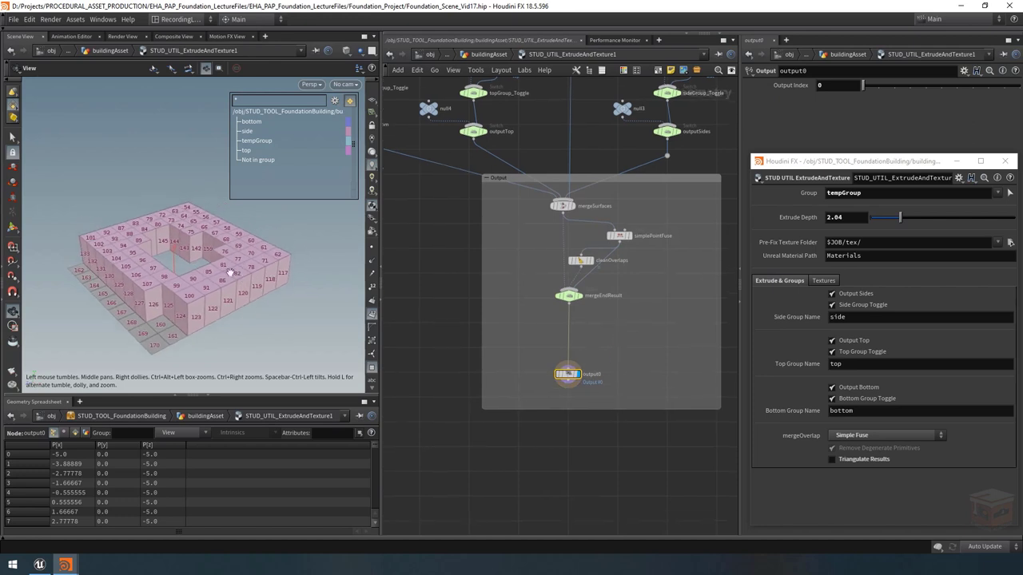
{"action": "middle_click_drag", "start_coordinate": [602, 347], "coordinate": [588, 332]}
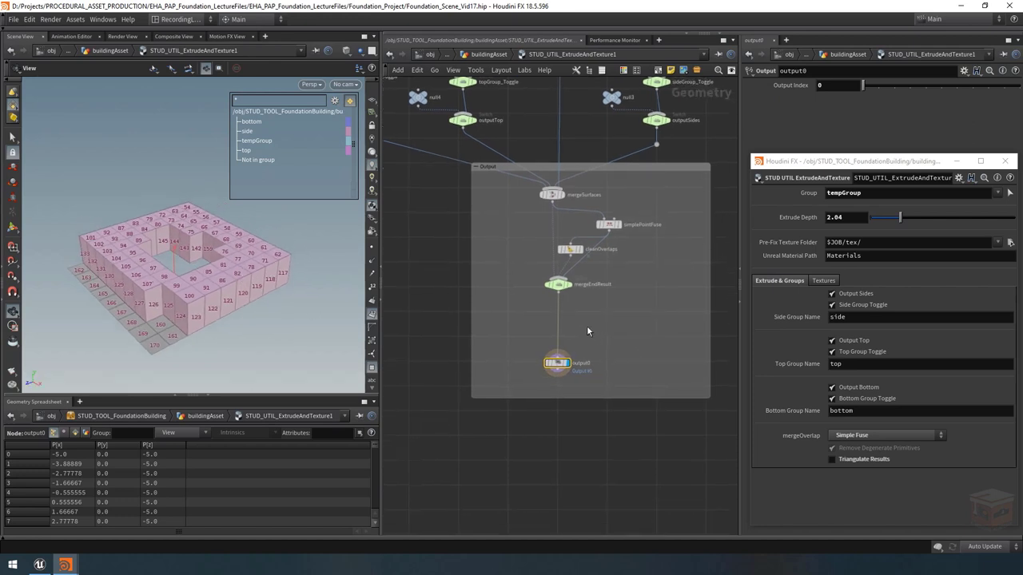
Add a Normal node on the wire between mergeEndResult and output0
{"action": "key", "text": "Tab"}
{"action": "type", "text": "norm"}
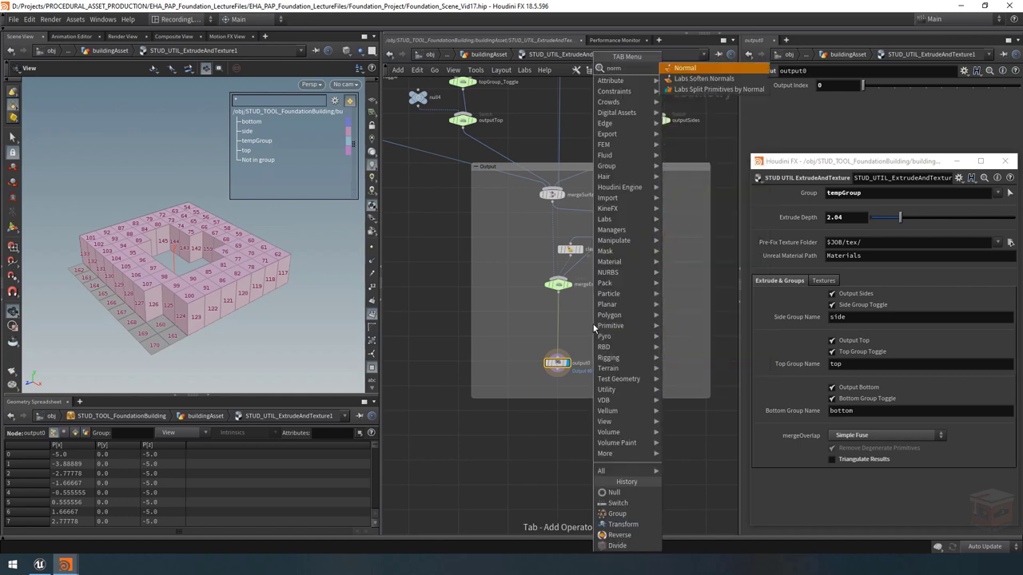
{"action": "key", "text": "Return"}
{"action": "left_click", "coordinate": [582, 320]}
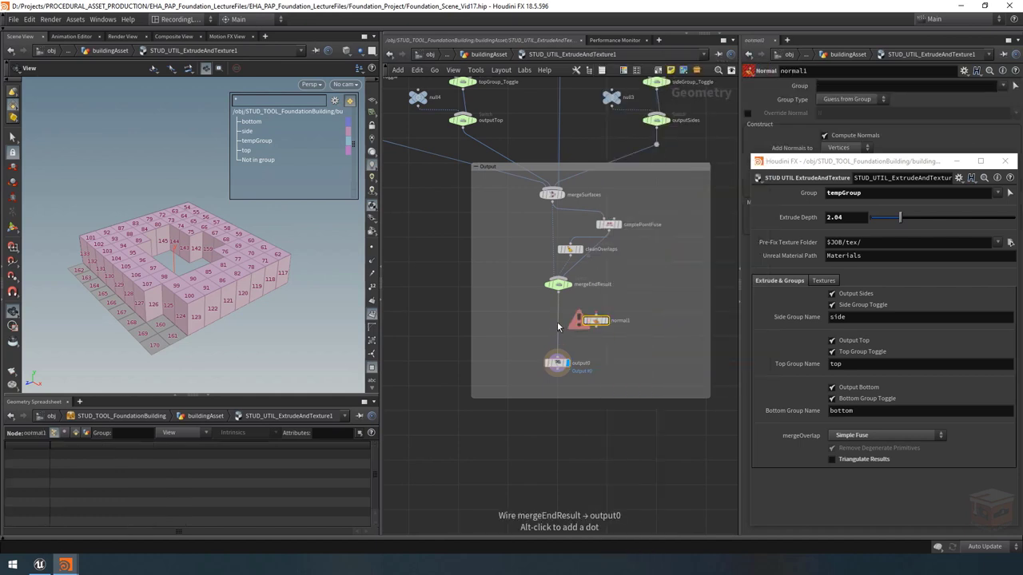
{"action": "scroll", "coordinate": [599, 323], "scroll_direction": "up", "scroll_amount": 5}
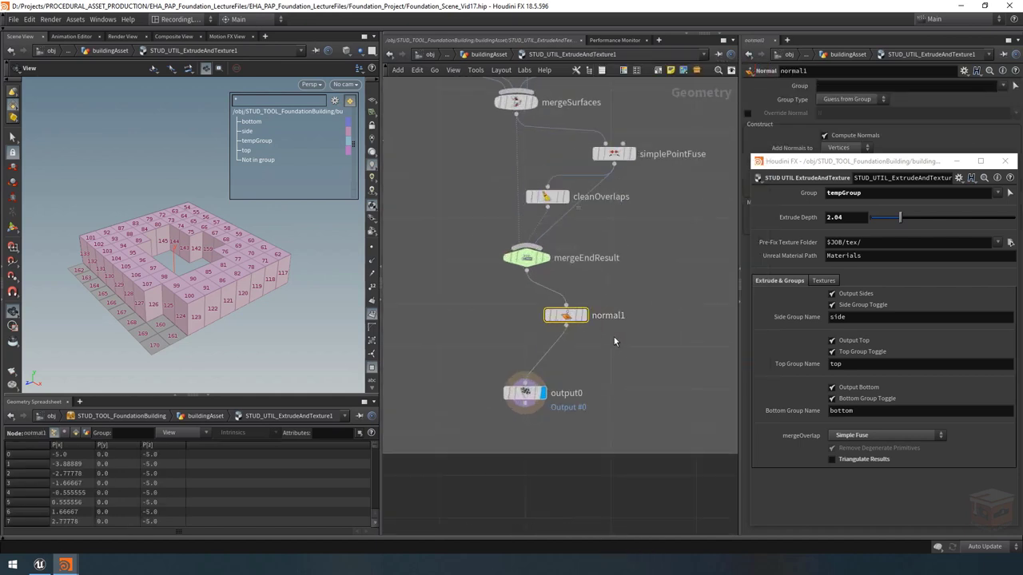
Set the Normal node's Weighting Method to By Face Area
{"action": "left_click_drag", "start_coordinate": [891, 163], "coordinate": [843, 355]}
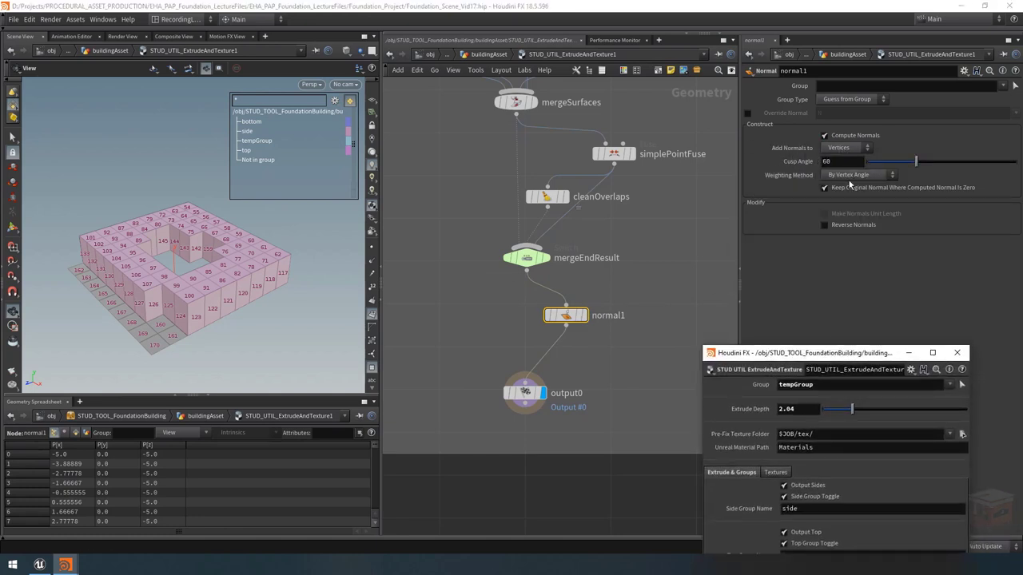
{"action": "left_click", "coordinate": [851, 175]}
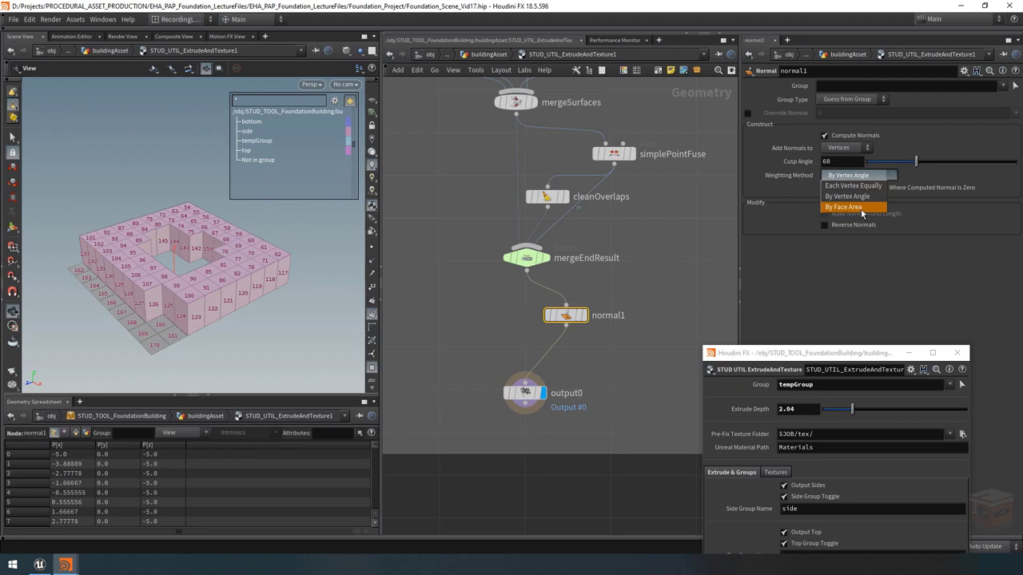
{"action": "left_click", "coordinate": [861, 209]}
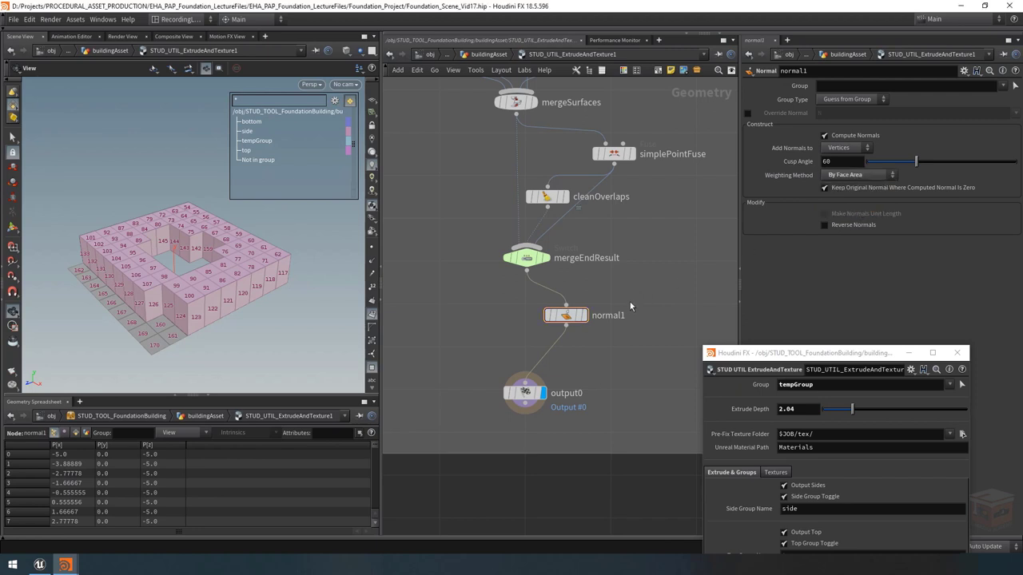
Insert a Switch node on the wire between normal1 and output0
{"action": "middle_click_drag", "start_coordinate": [595, 365], "coordinate": [589, 350]}
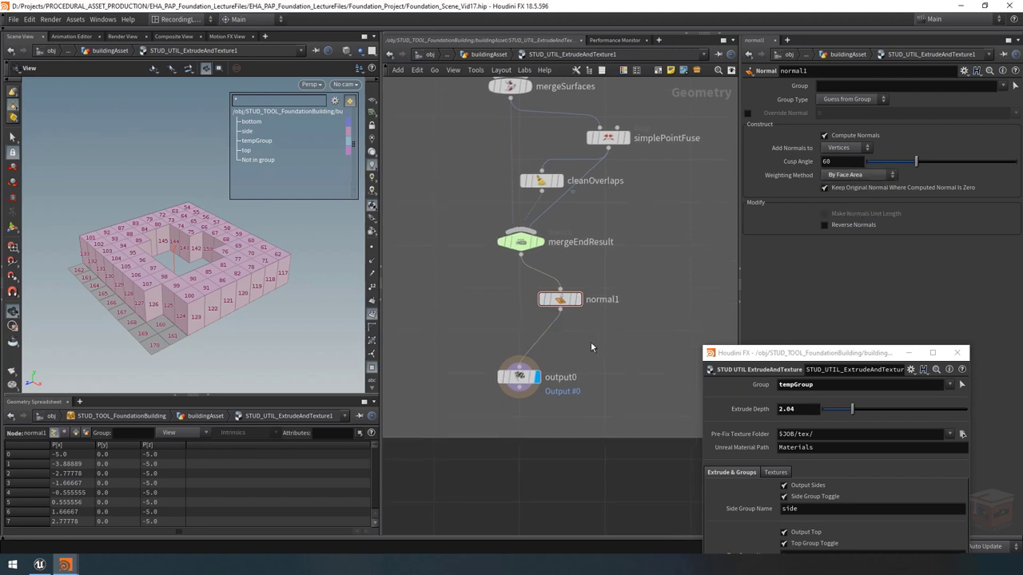
{"action": "key", "text": "Tab"}
{"action": "type", "text": "swit"}
{"action": "key", "text": "Escape"}
{"action": "key", "text": "Tab"}
{"action": "type", "text": "swit"}
{"action": "key", "text": "Escape"}
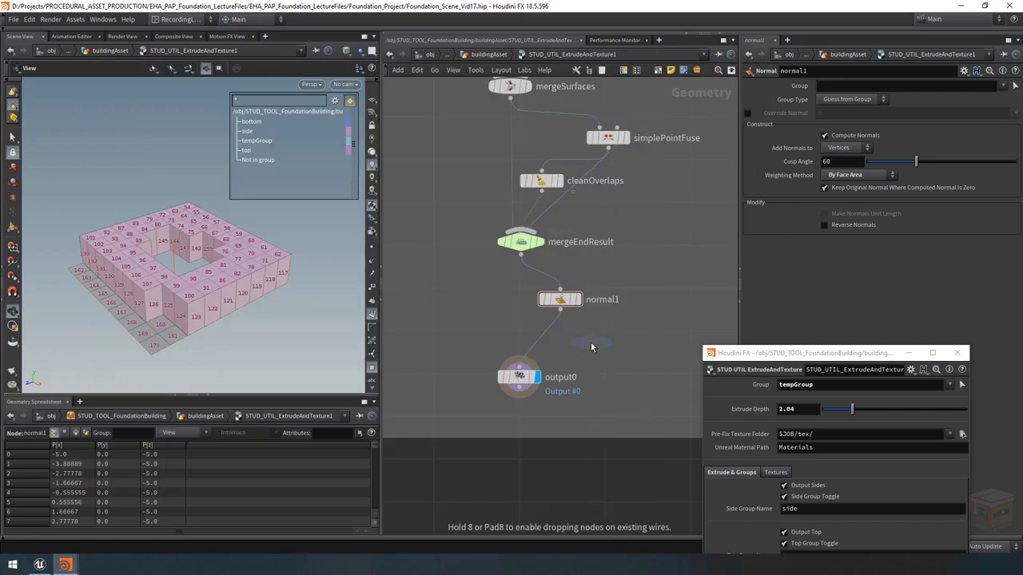
{"action": "left_click", "coordinate": [535, 340]}
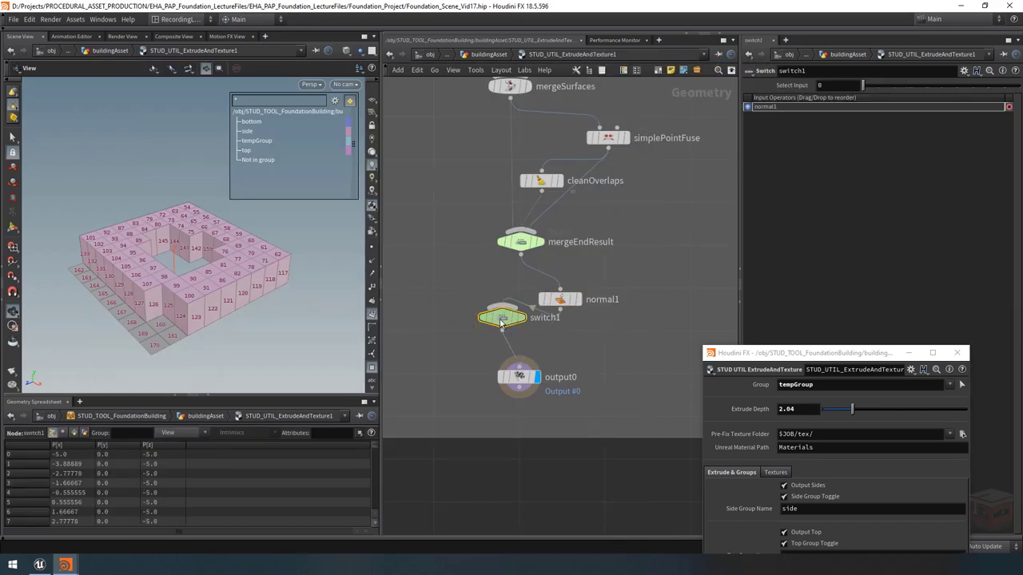
Rename the new Switch node as toggleNormals
{"action": "double_click", "coordinate": [567, 340]}
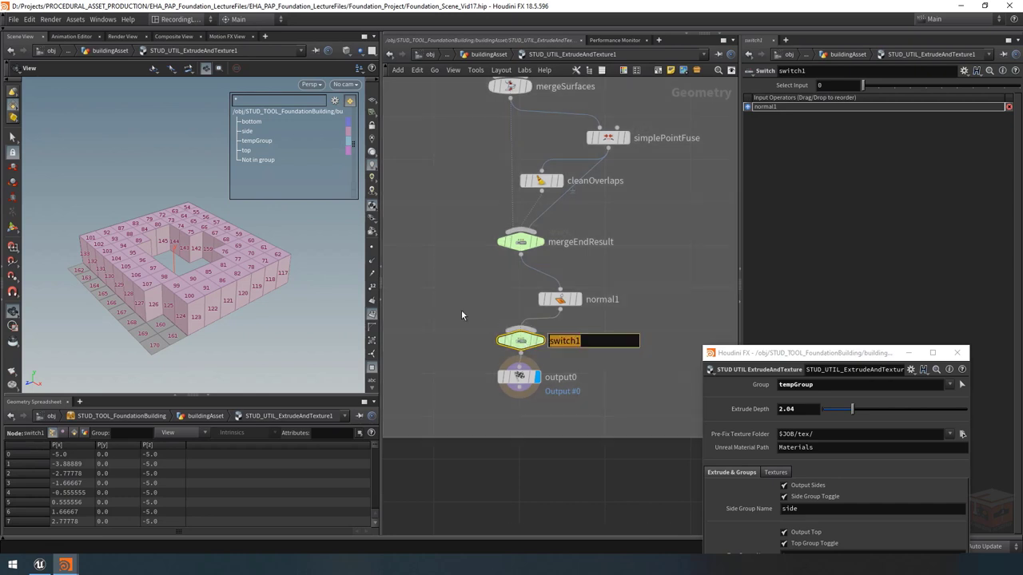
{"action": "type", "text": "toglgeN"}
{"action": "key", "text": "BackSpace"}
{"action": "key", "text": "BackSpace"}
{"action": "key", "text": "BackSpace"}
{"action": "key", "text": "BackSpace"}
{"action": "type", "text": "gleNormals"}
{"action": "key", "text": "Return"}
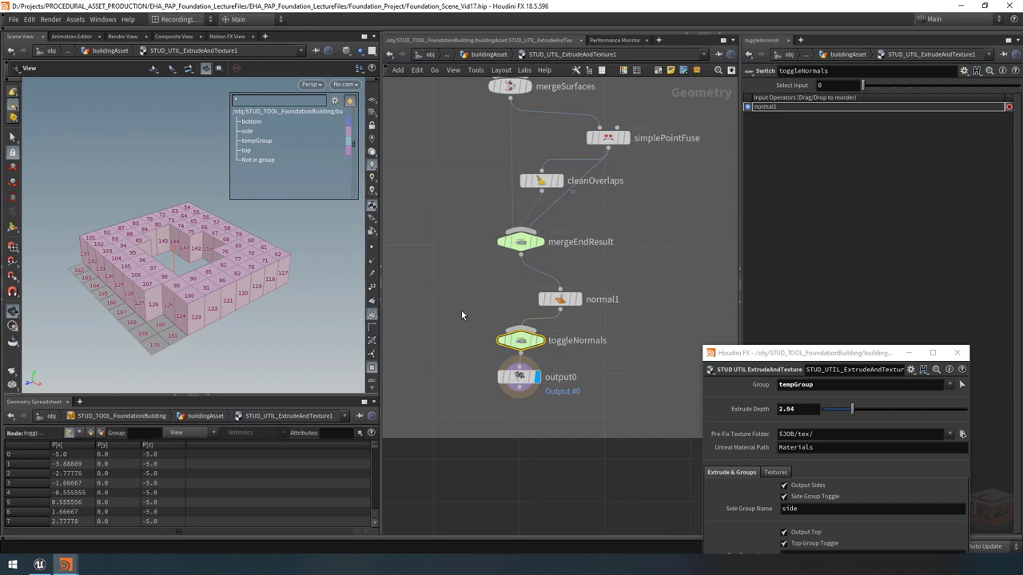
Wire mergeEndResult into toggleNormals as its first input ahead of normal1, and shift output0 slightly lower
{"action": "left_click", "coordinate": [520, 252]}
{"action": "left_click", "coordinate": [531, 344]}
{"action": "left_click_drag", "start_coordinate": [531, 347], "coordinate": [534, 345]}
{"action": "left_click_drag", "start_coordinate": [747, 116], "coordinate": [747, 105]}
{"action": "left_click_drag", "start_coordinate": [518, 376], "coordinate": [517, 394]}
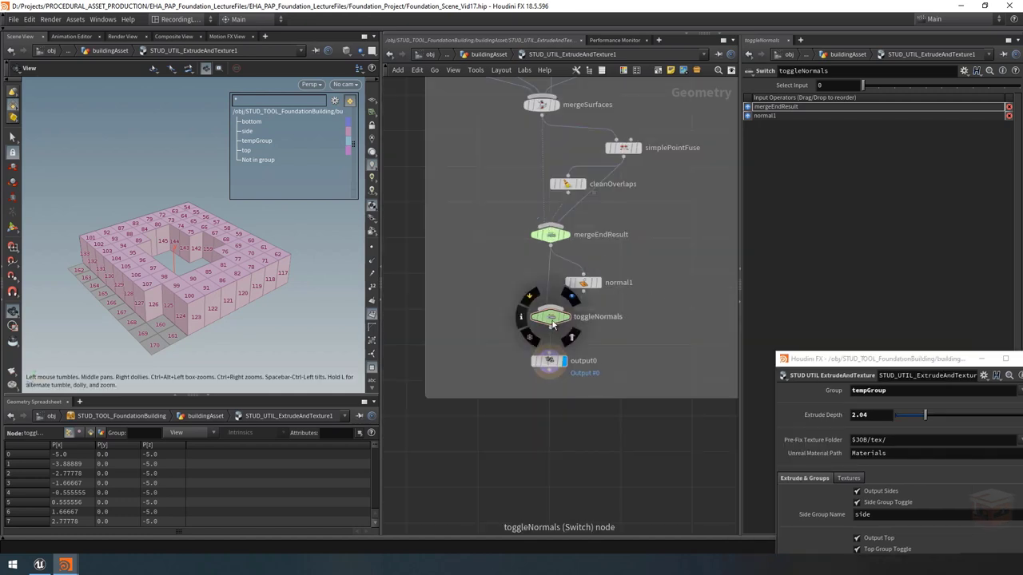
Open the ExtrudeAndTexture type properties and add toggleNormals' Select Input parameter at the end of the Extrude & Groups folder
{"action": "left_click", "coordinate": [783, 376]}
{"action": "left_click", "coordinate": [805, 363]}
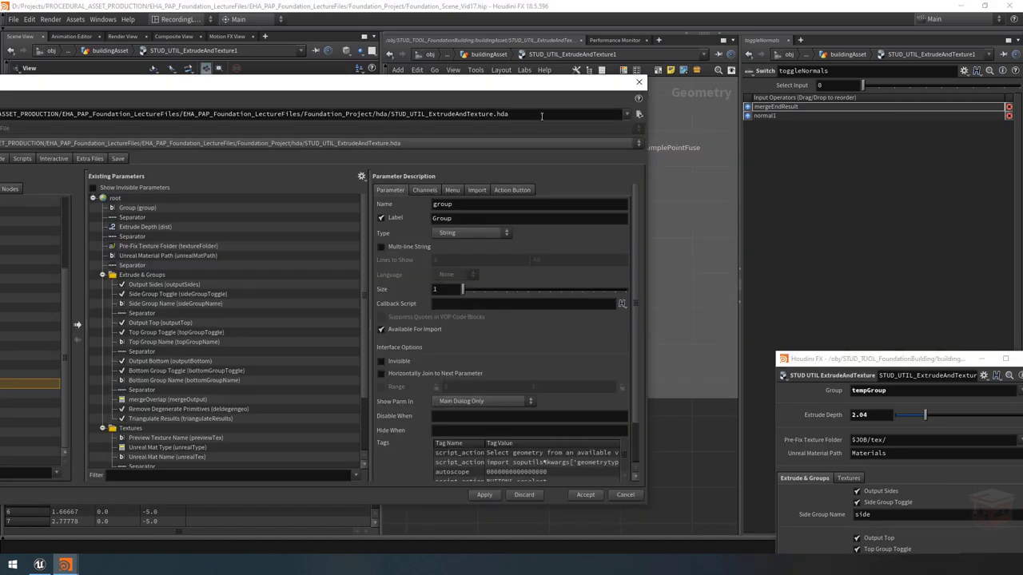
{"action": "middle_click_drag", "start_coordinate": [705, 275], "coordinate": [836, 259]}
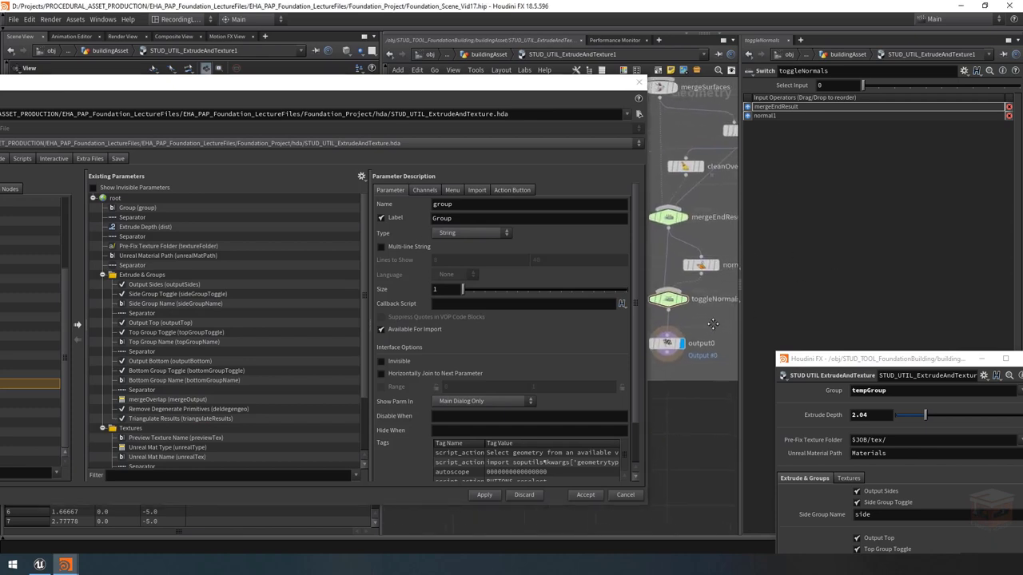
{"action": "left_click", "coordinate": [675, 297]}
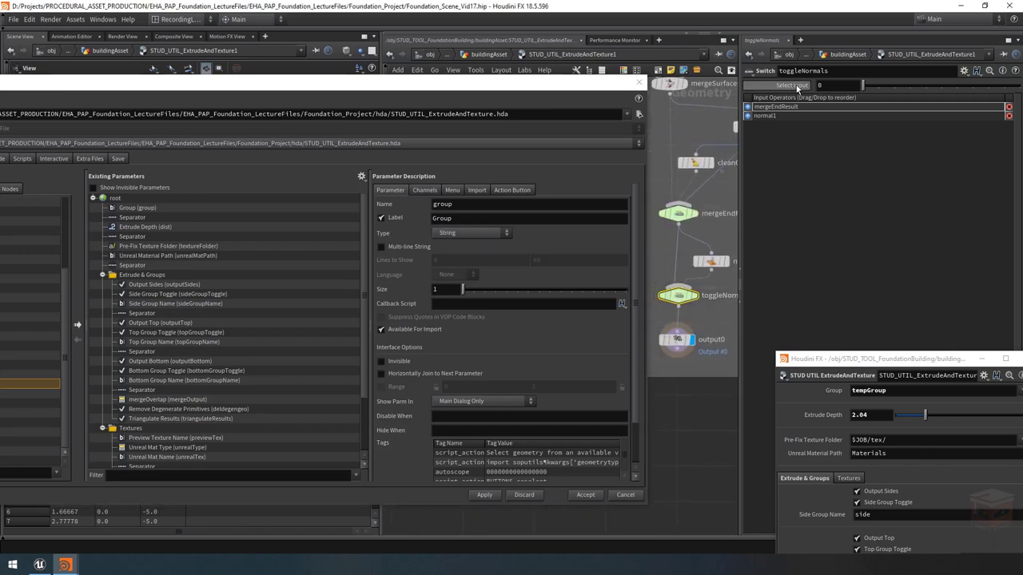
{"action": "left_click", "coordinate": [141, 275]}
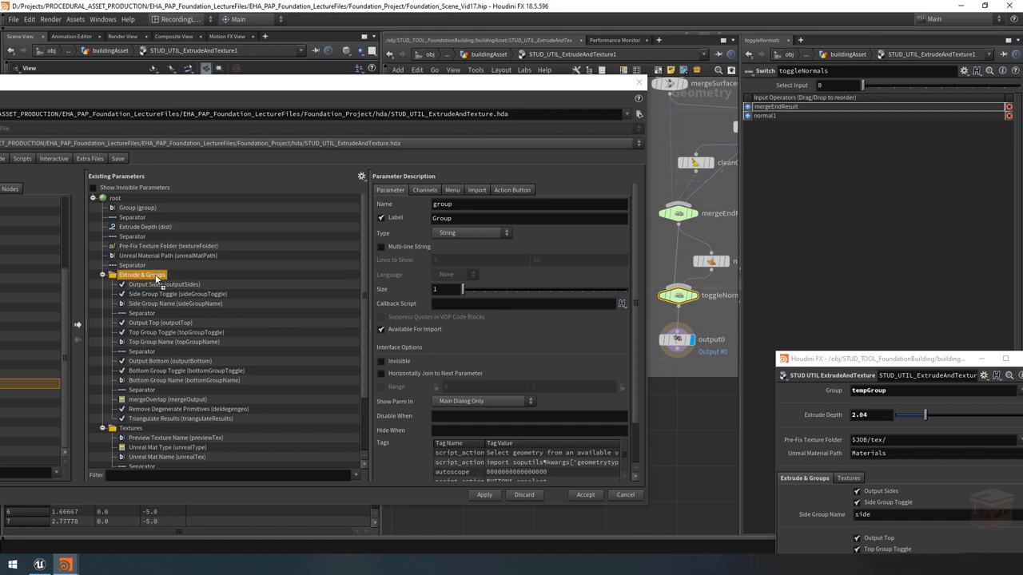
{"action": "left_click_drag", "start_coordinate": [158, 277], "coordinate": [155, 276]}
{"action": "scroll", "coordinate": [242, 343], "scroll_direction": "down", "scroll_amount": 1}
{"action": "left_click_drag", "start_coordinate": [339, 83], "coordinate": [536, 40]}
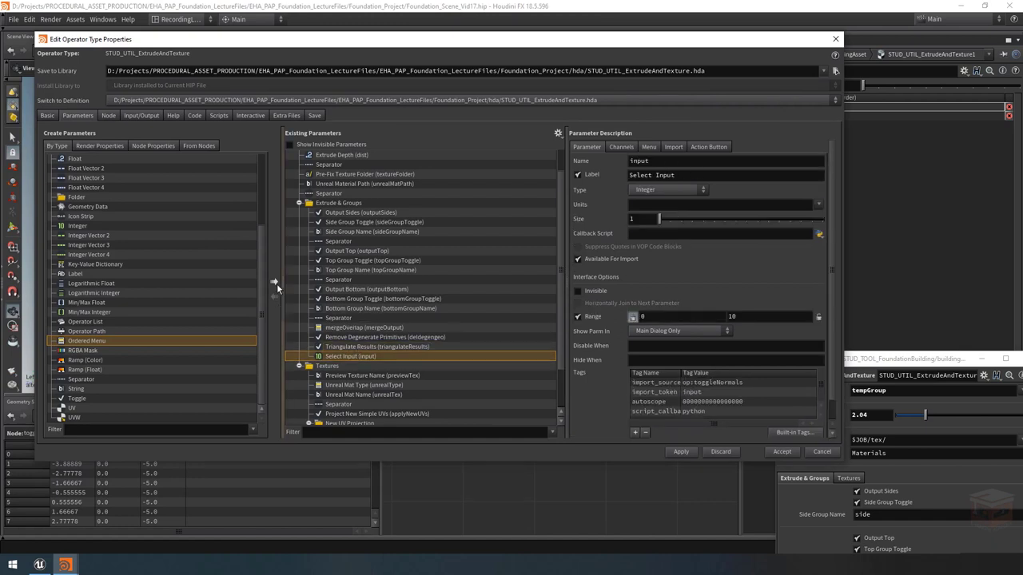
Change the Select Input parameter's type to Toggle, label it Fix Normals and name it fixNormals
{"action": "left_click", "coordinate": [675, 192]}
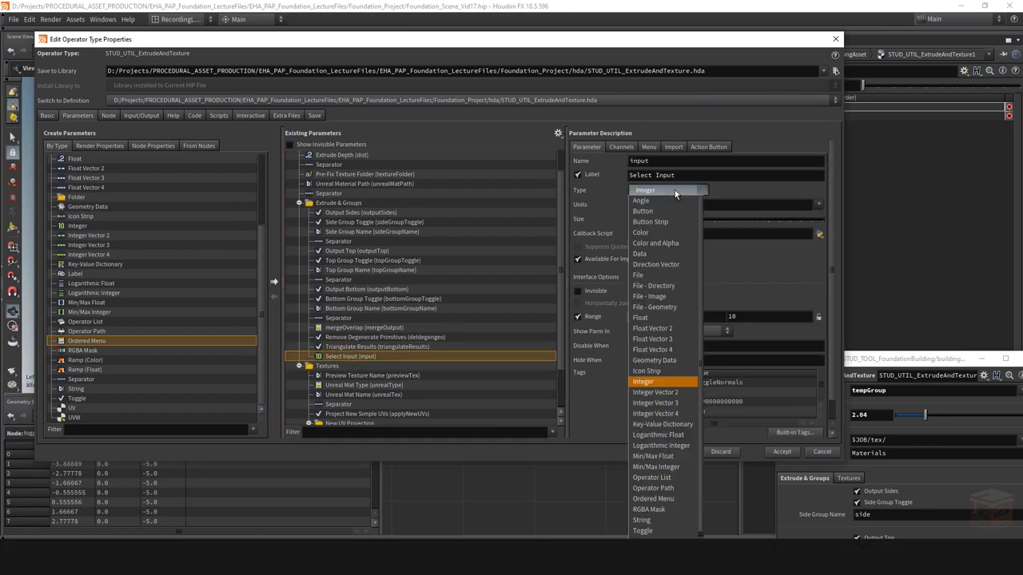
{"action": "left_click", "coordinate": [647, 531]}
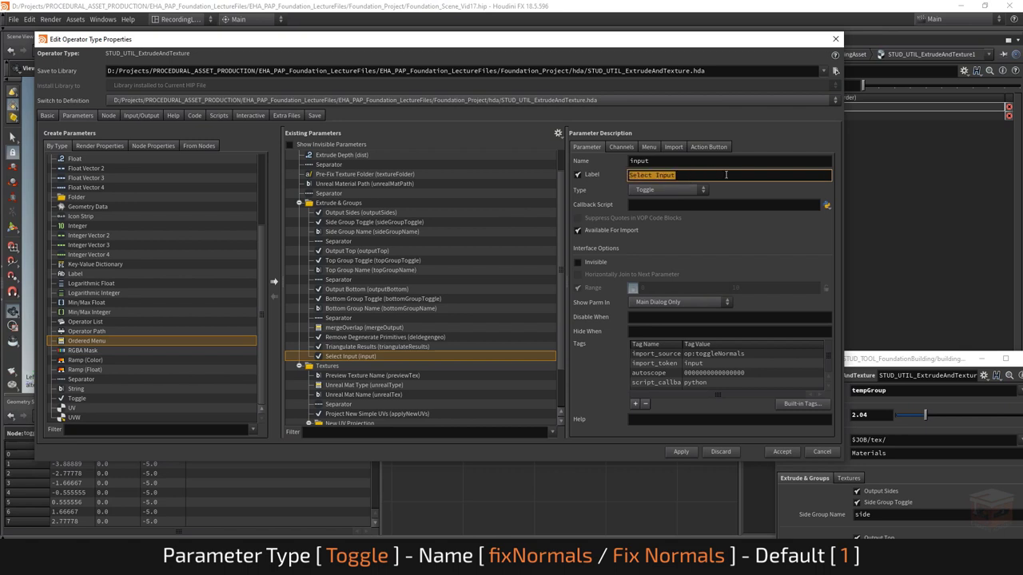
{"action": "type", "text": "Fix Normals"}
{"action": "key", "text": "Return"}
{"action": "double_click", "coordinate": [627, 152]}
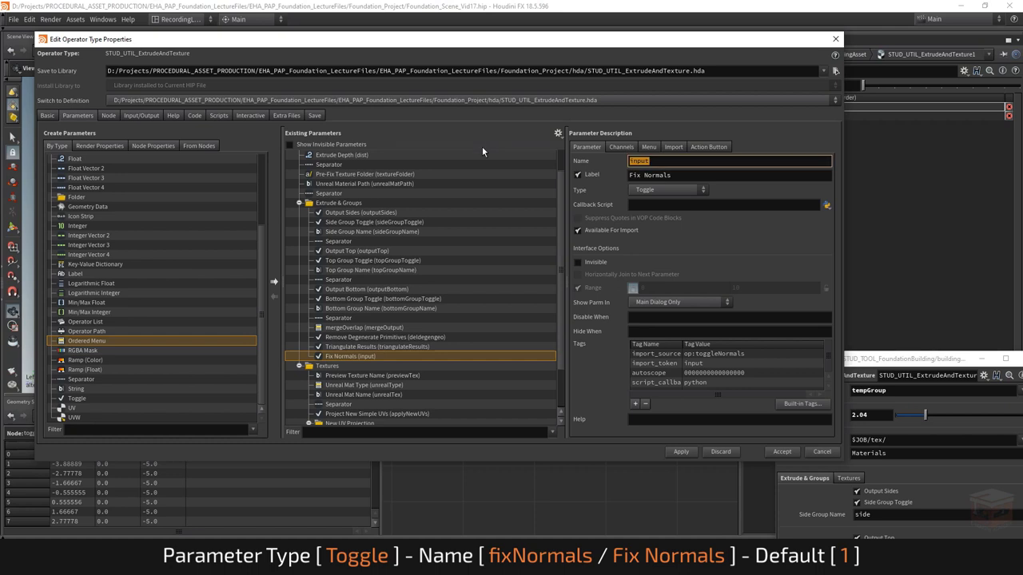
{"action": "type", "text": "fixNormals"}
{"action": "key", "text": "Return"}
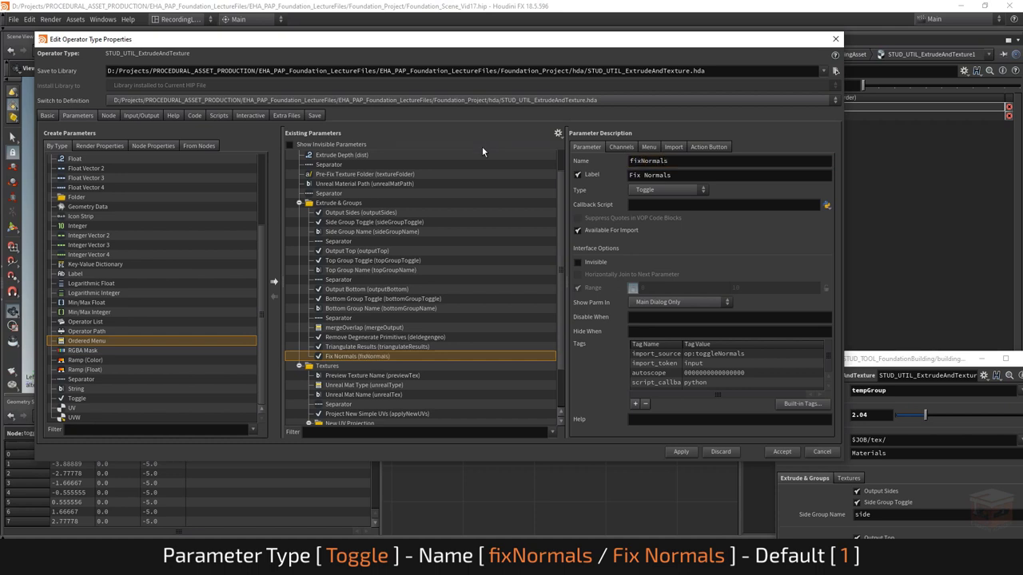
Set the Fix Normals toggle's default to 1, then apply and accept the operator type changes
{"action": "left_click", "coordinate": [629, 150]}
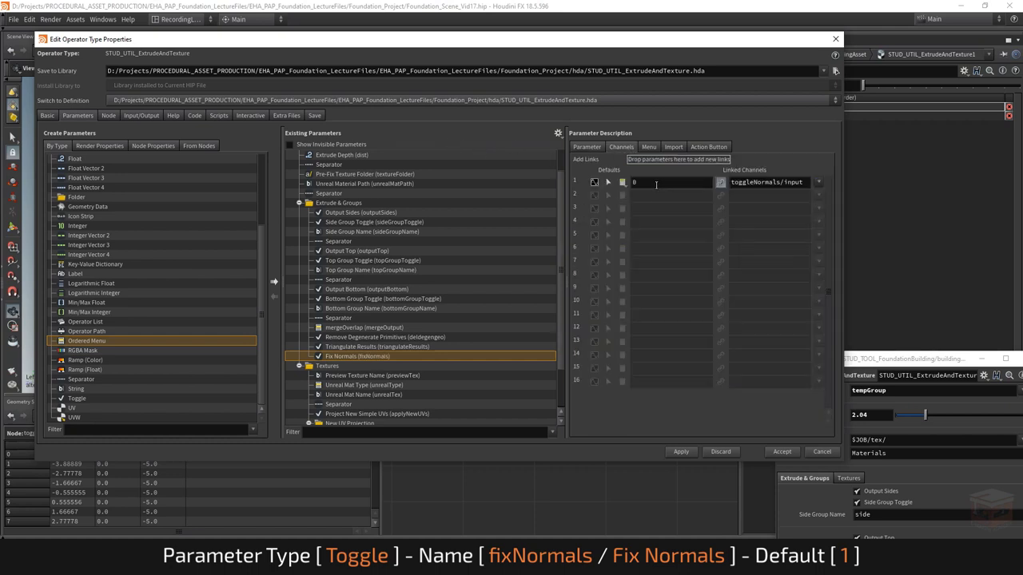
{"action": "left_click_drag", "start_coordinate": [655, 182], "coordinate": [602, 165]}
{"action": "type", "text": "1"}
{"action": "key", "text": "Return"}
{"action": "left_click", "coordinate": [587, 147]}
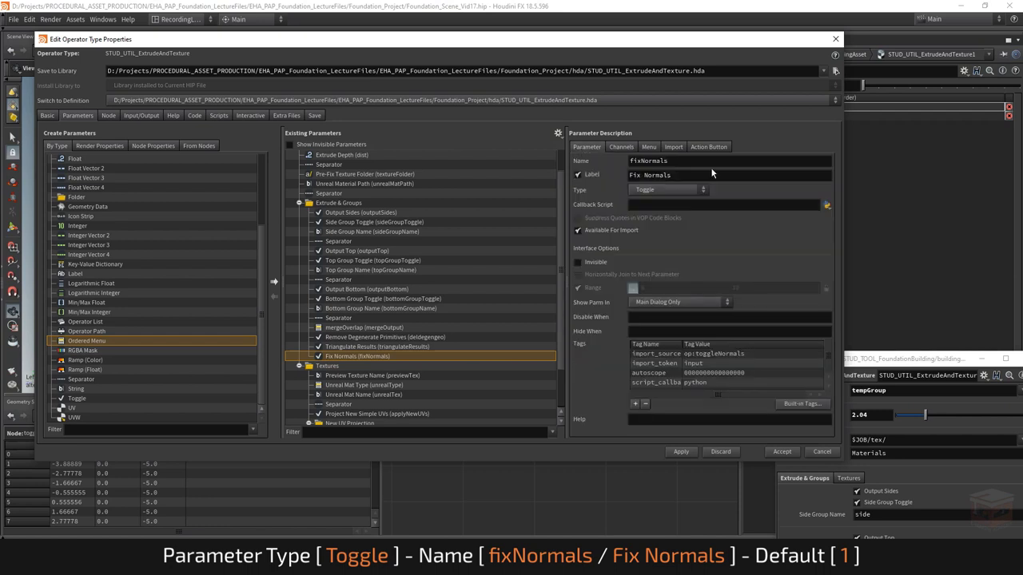
{"action": "left_click", "coordinate": [681, 453]}
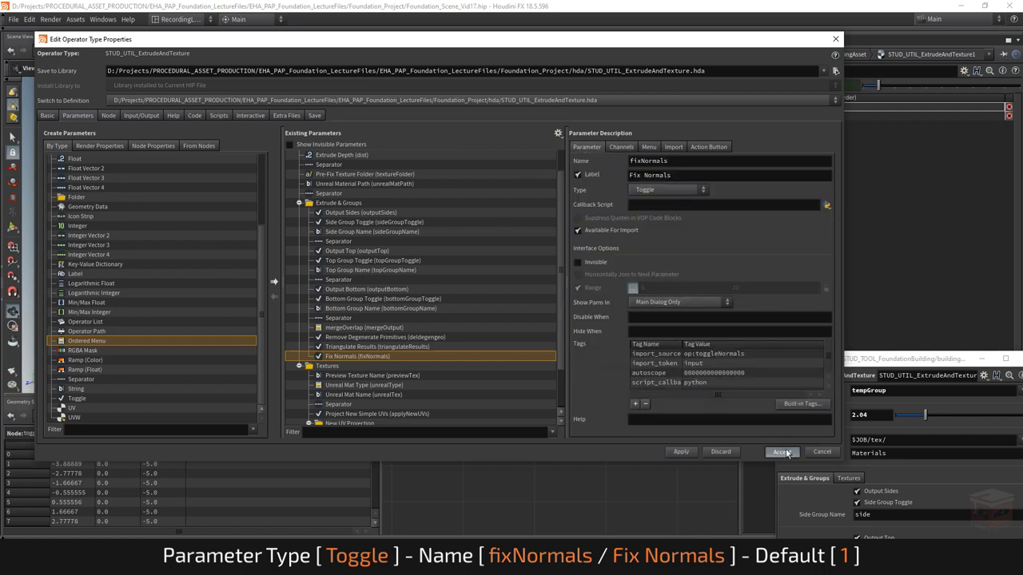
{"action": "left_click", "coordinate": [782, 452]}
Enlarge the lower network box around the side, top and bottom output and group toggle branches, and add those nodes to it
{"action": "scroll", "coordinate": [589, 245], "scroll_direction": "down", "scroll_amount": 6}
{"action": "middle_click_drag", "start_coordinate": [715, 234], "coordinate": [671, 293]}
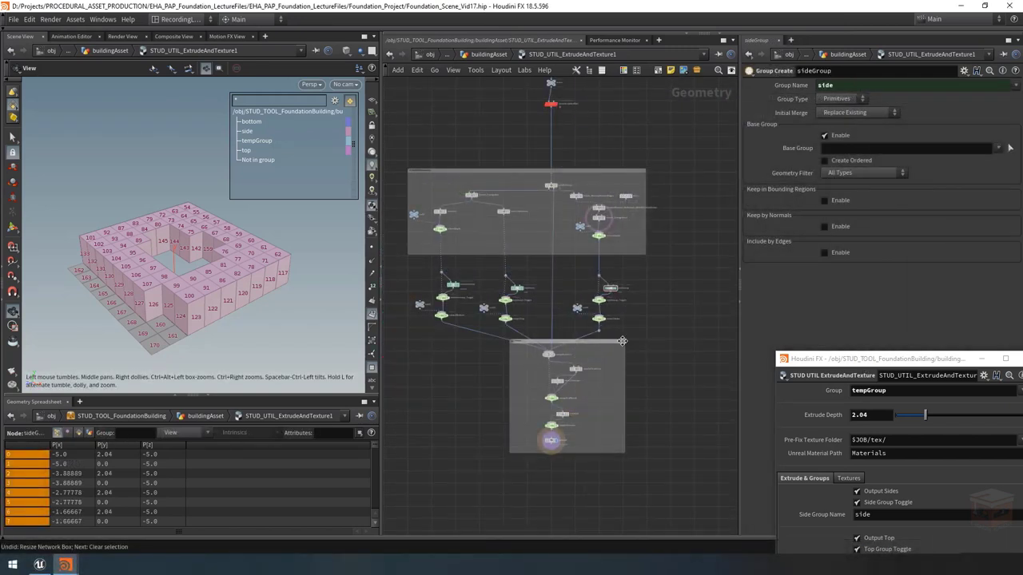
{"action": "left_click_drag", "start_coordinate": [625, 339], "coordinate": [644, 264]}
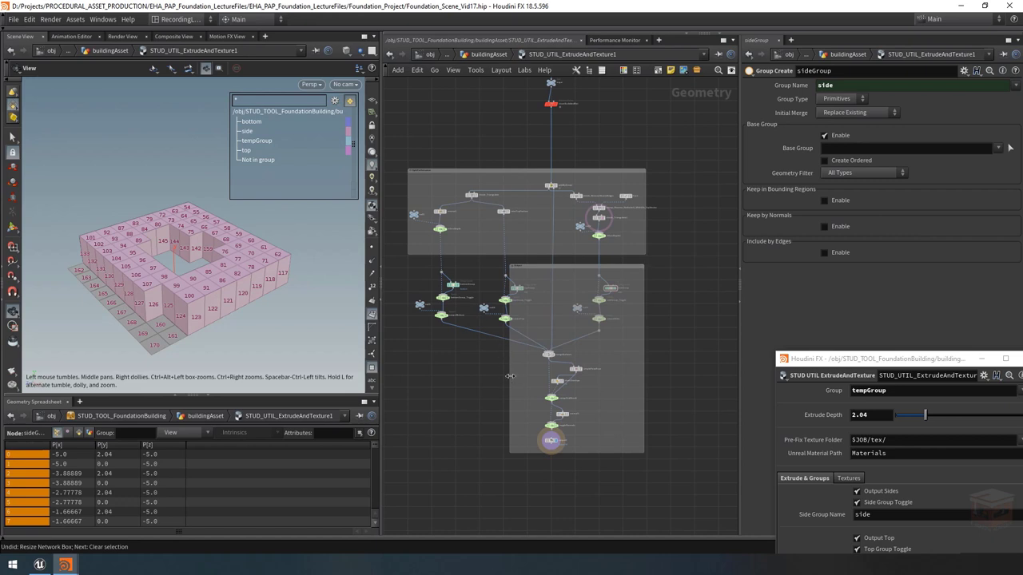
{"action": "left_click_drag", "start_coordinate": [510, 371], "coordinate": [407, 369]}
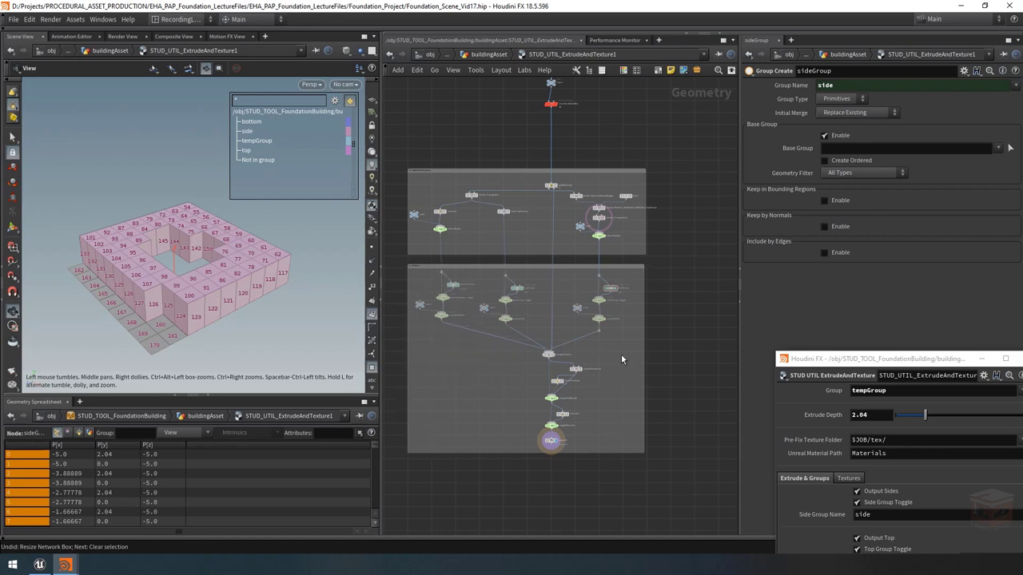
{"action": "left_click_drag", "start_coordinate": [623, 342], "coordinate": [417, 272]}
{"action": "mouse_move", "coordinate": [550, 354]}
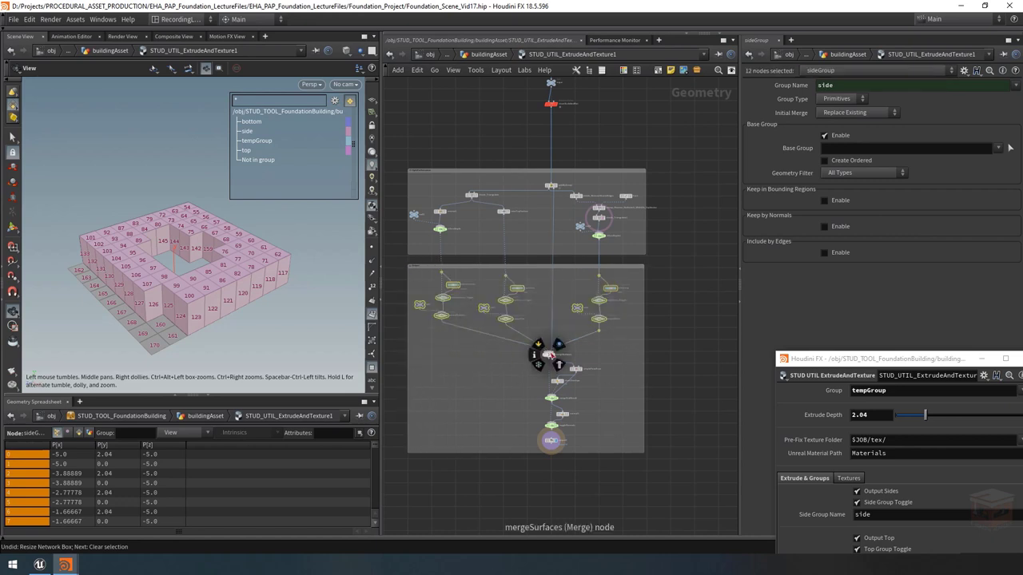
{"action": "left_click_drag", "start_coordinate": [596, 327], "coordinate": [601, 331]}
Move the enlarged output network box with its nodes well below the extrude network box, leaving a wide gap between them
{"action": "left_click_drag", "start_coordinate": [578, 269], "coordinate": [571, 450]}
{"action": "scroll", "coordinate": [659, 345], "scroll_direction": "down", "scroll_amount": 3}
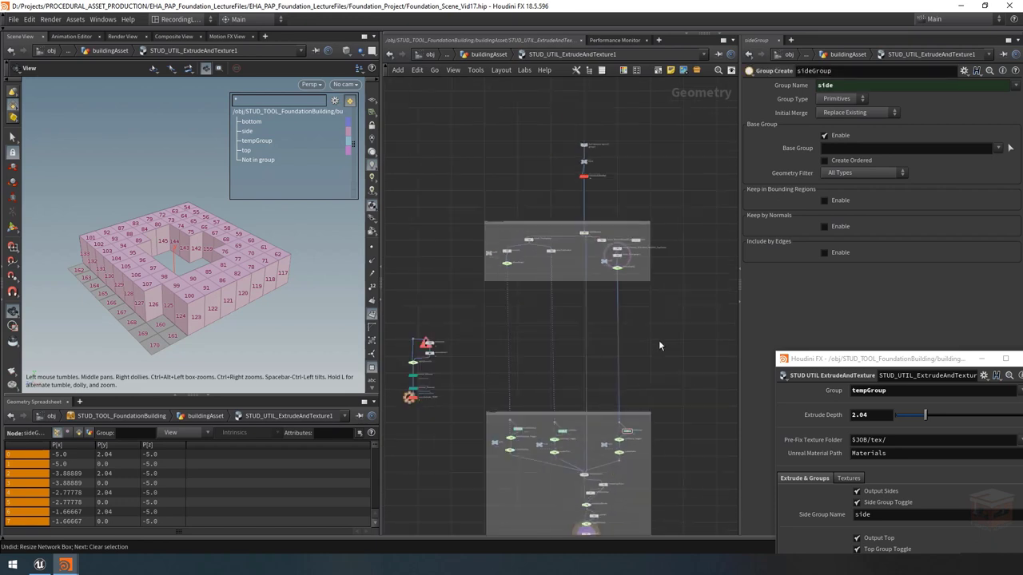
{"action": "scroll", "coordinate": [658, 345], "scroll_direction": "down", "scroll_amount": 2}
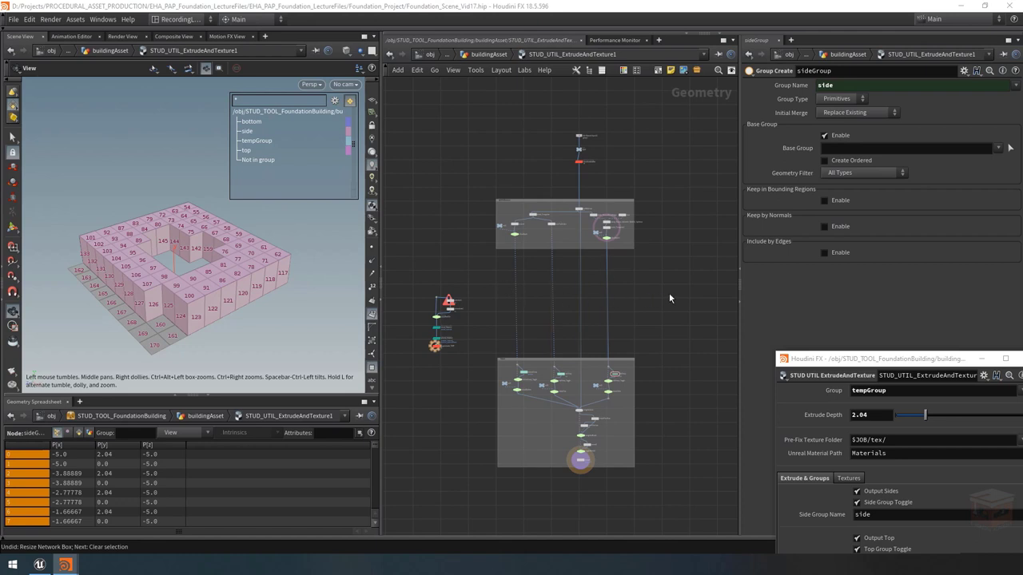
{"action": "scroll", "coordinate": [590, 251], "scroll_direction": "up", "scroll_amount": 3}
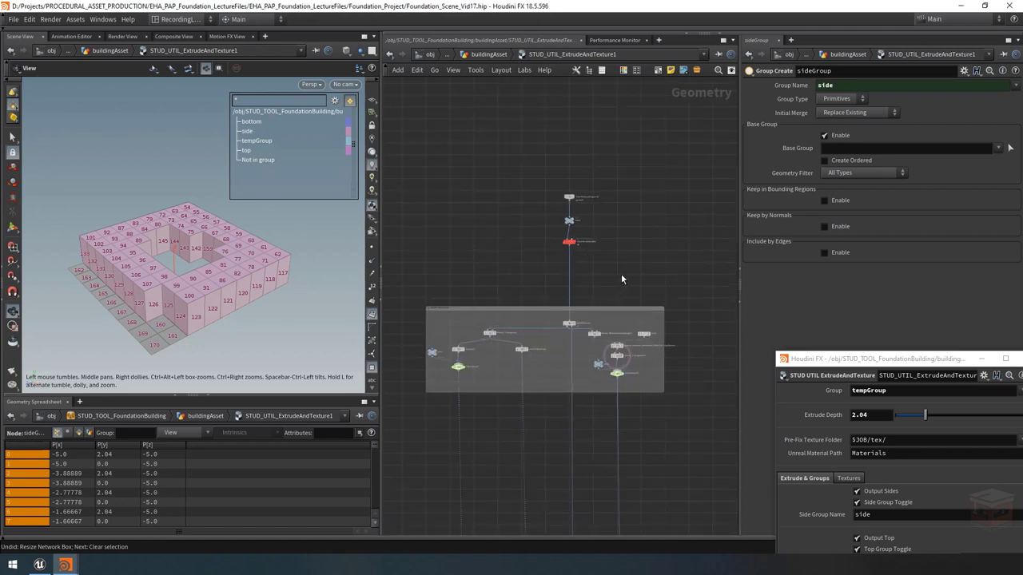
Move the input nodes at the start of the network higher, widening the gap above the extrude network box
{"action": "left_click_drag", "start_coordinate": [629, 173], "coordinate": [571, 198]}
{"action": "left_click", "coordinate": [644, 243]}
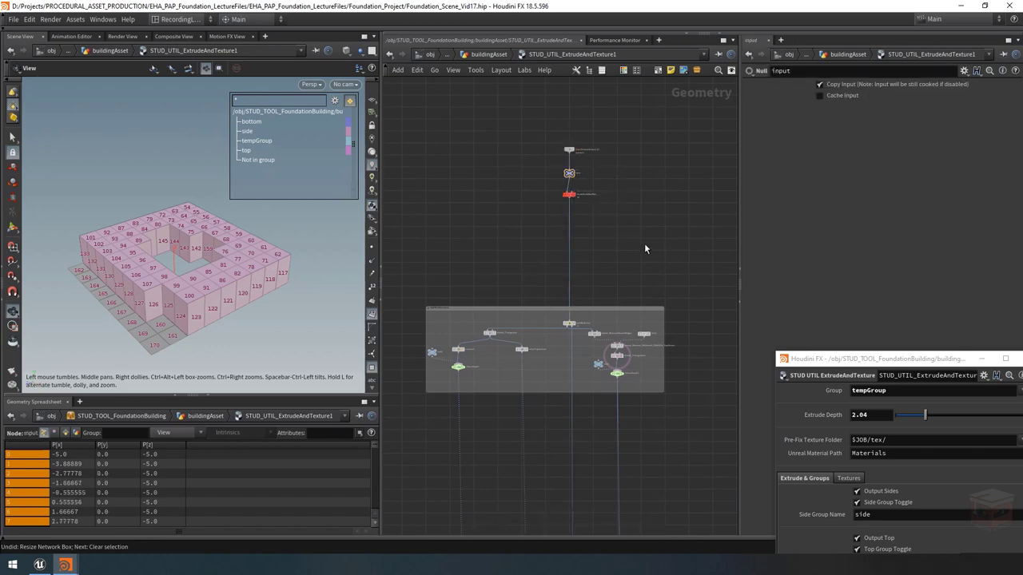
{"action": "middle_click_drag", "start_coordinate": [649, 250], "coordinate": [626, 131]}
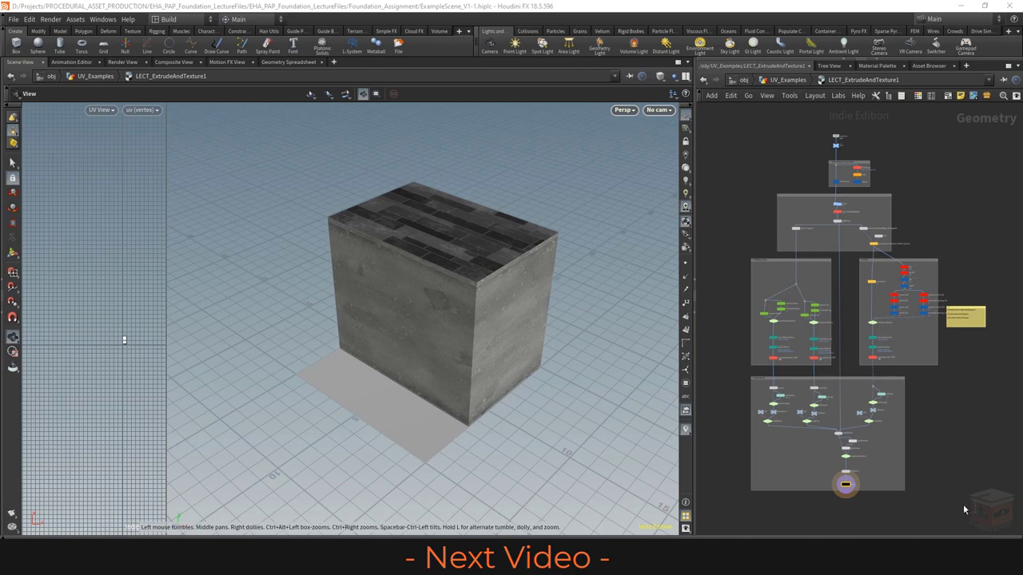
In the ExampleScene_V1-1 scene, highlight the network boxes of LECT_ExtrudeAndTexture to compare the finished sections with those still missing
{"action": "left_click_drag", "start_coordinate": [963, 505], "coordinate": [735, 375]}
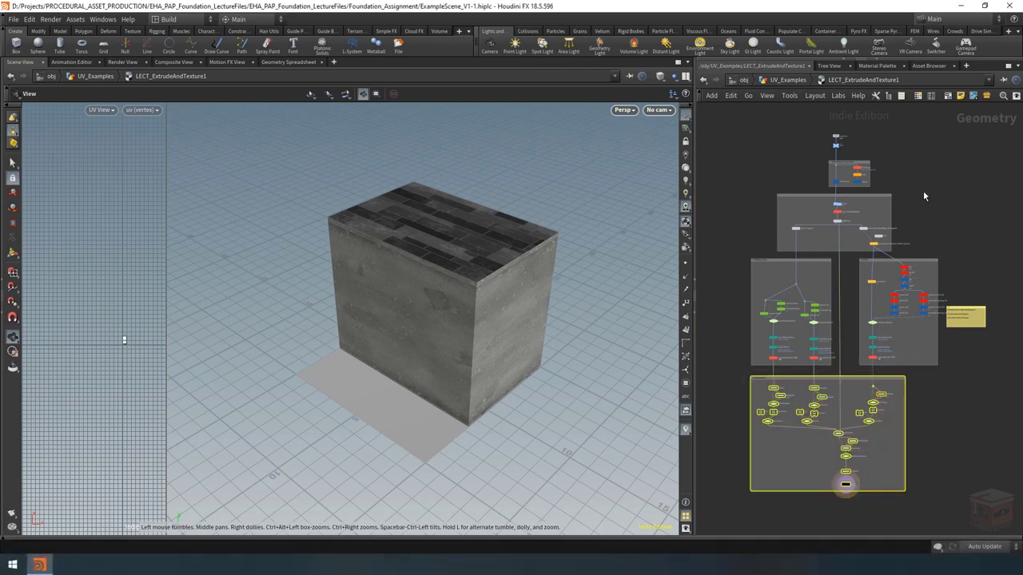
{"action": "left_click_drag", "start_coordinate": [923, 190], "coordinate": [746, 255], "text": "shift"}
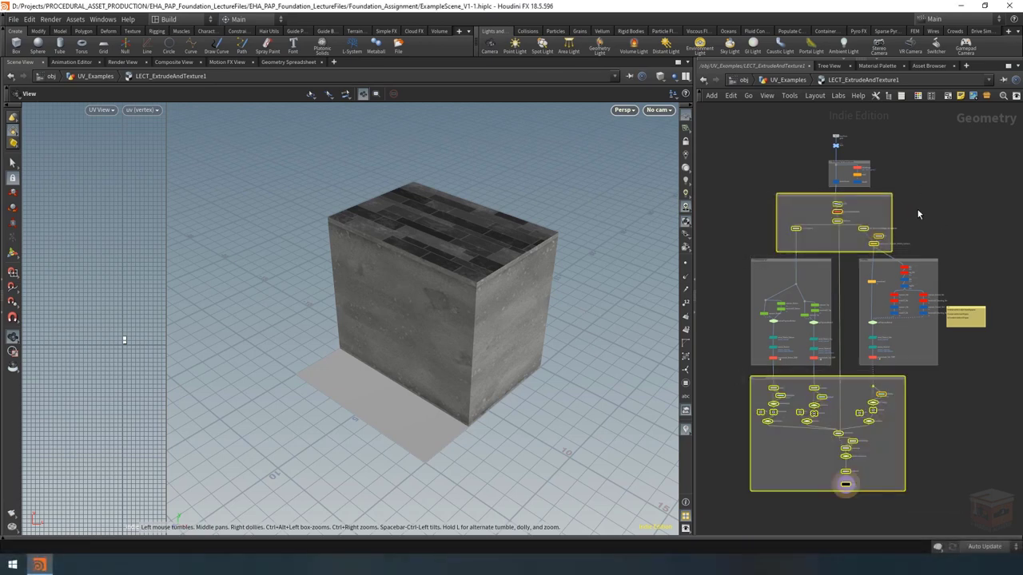
{"action": "left_click_drag", "start_coordinate": [917, 160], "coordinate": [802, 197]}
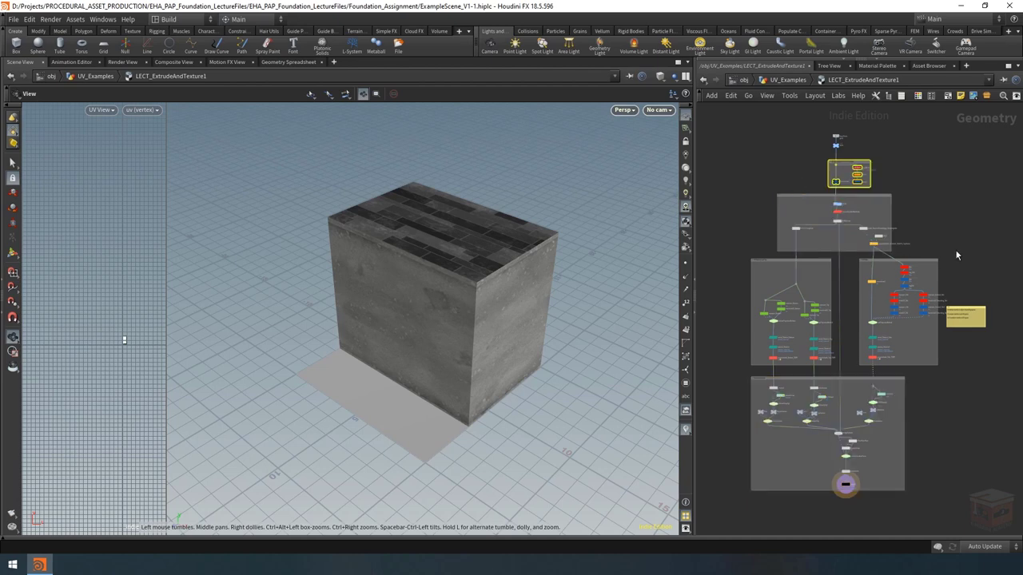
{"action": "left_click_drag", "start_coordinate": [948, 256], "coordinate": [726, 373], "text": "shift"}
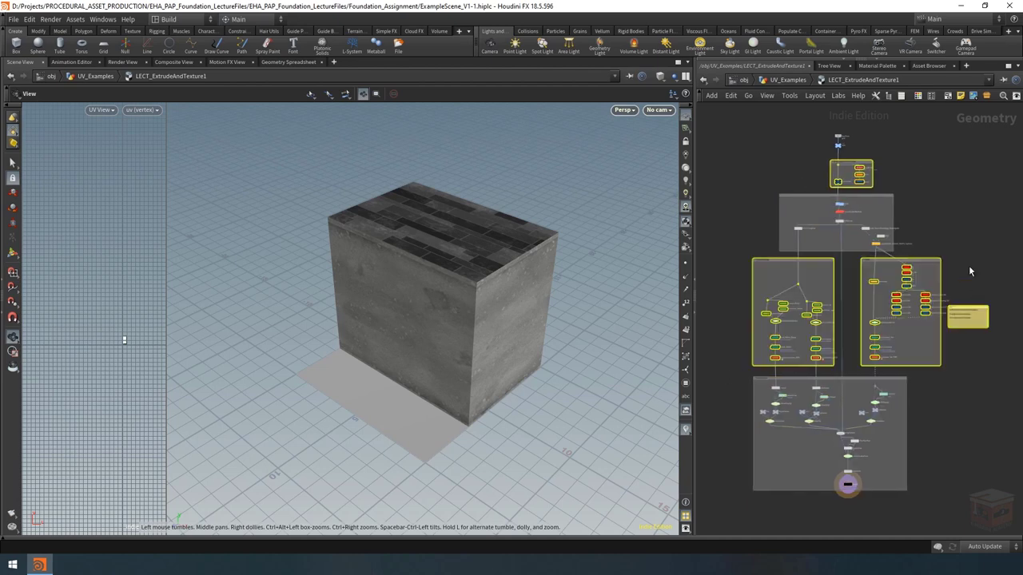
{"action": "left_click", "coordinate": [975, 405]}
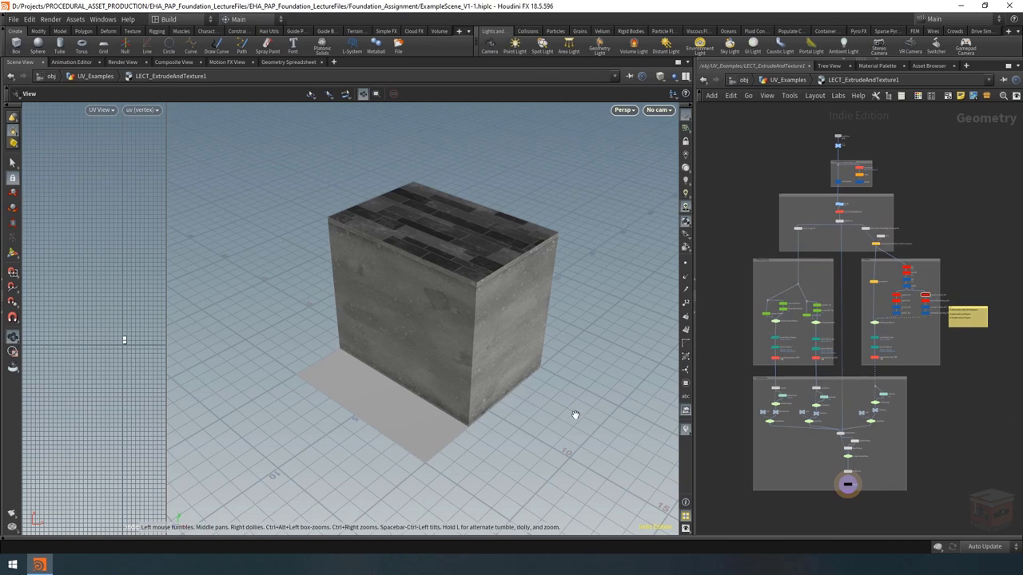